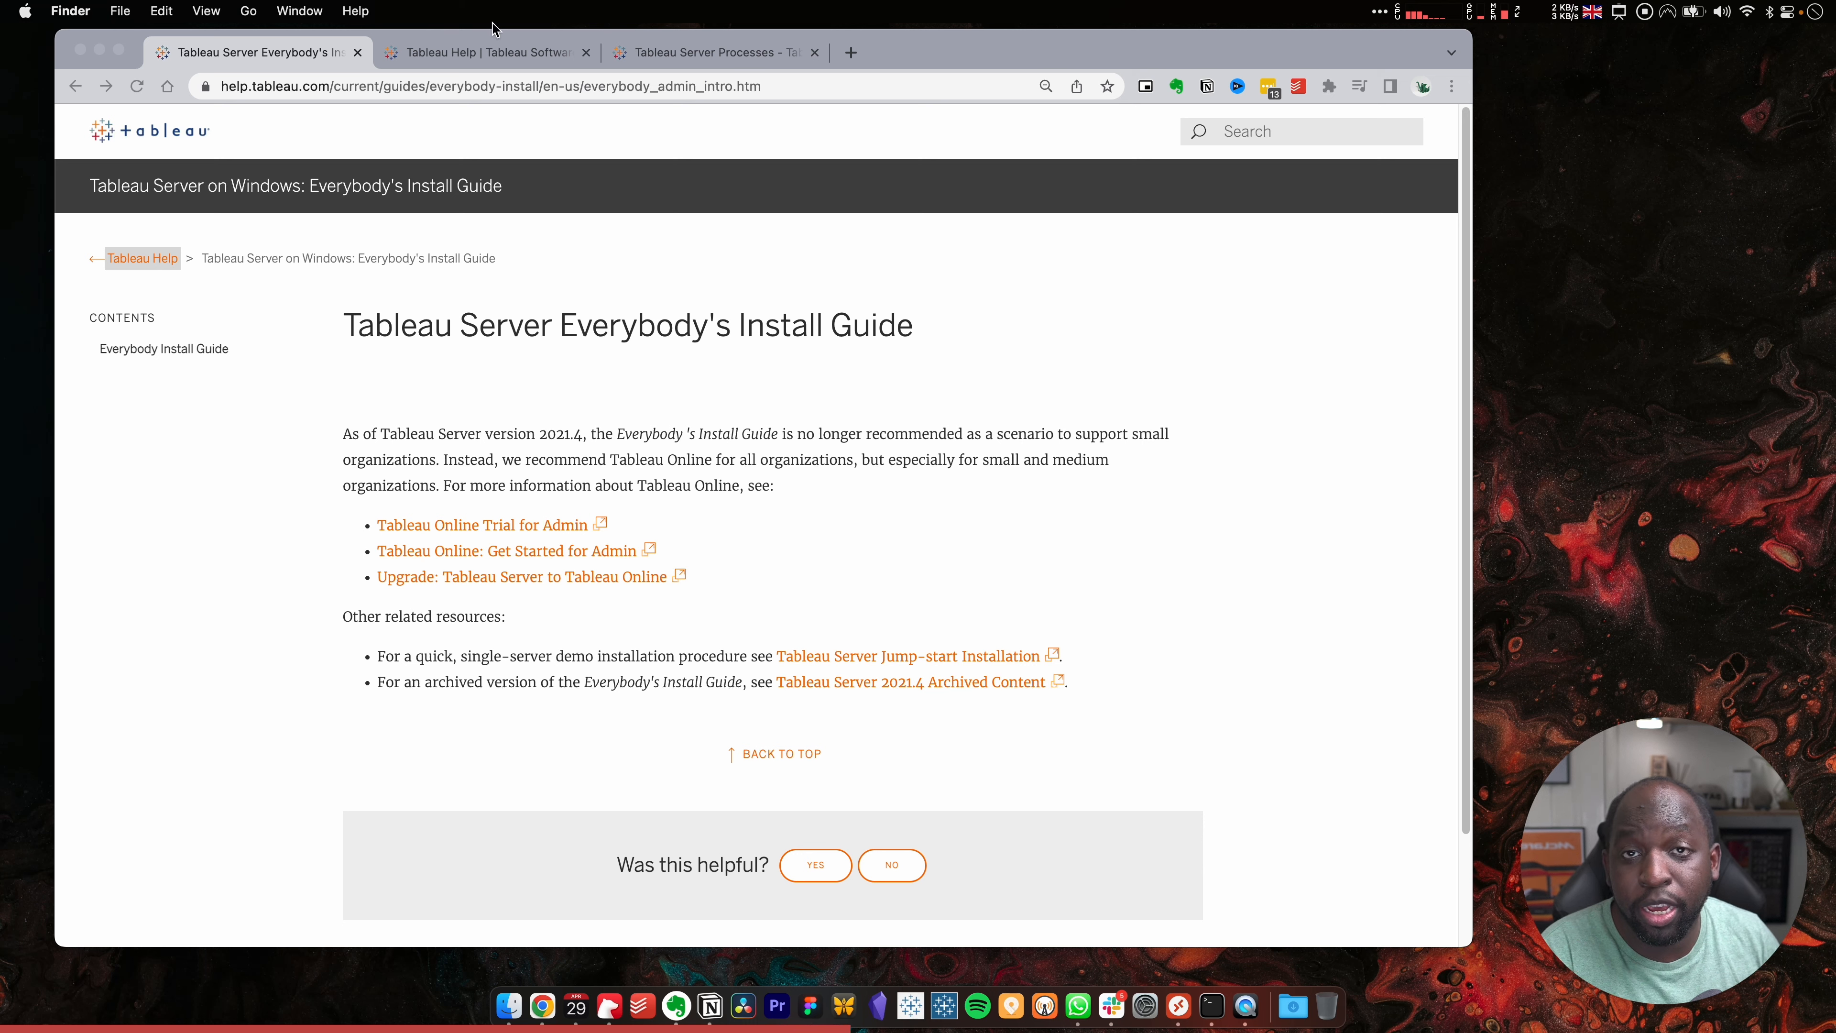
Go to the already open Tableau Help page and look through the site's Resources and Support entries
{"action": "left_click", "coordinate": [479, 53]}
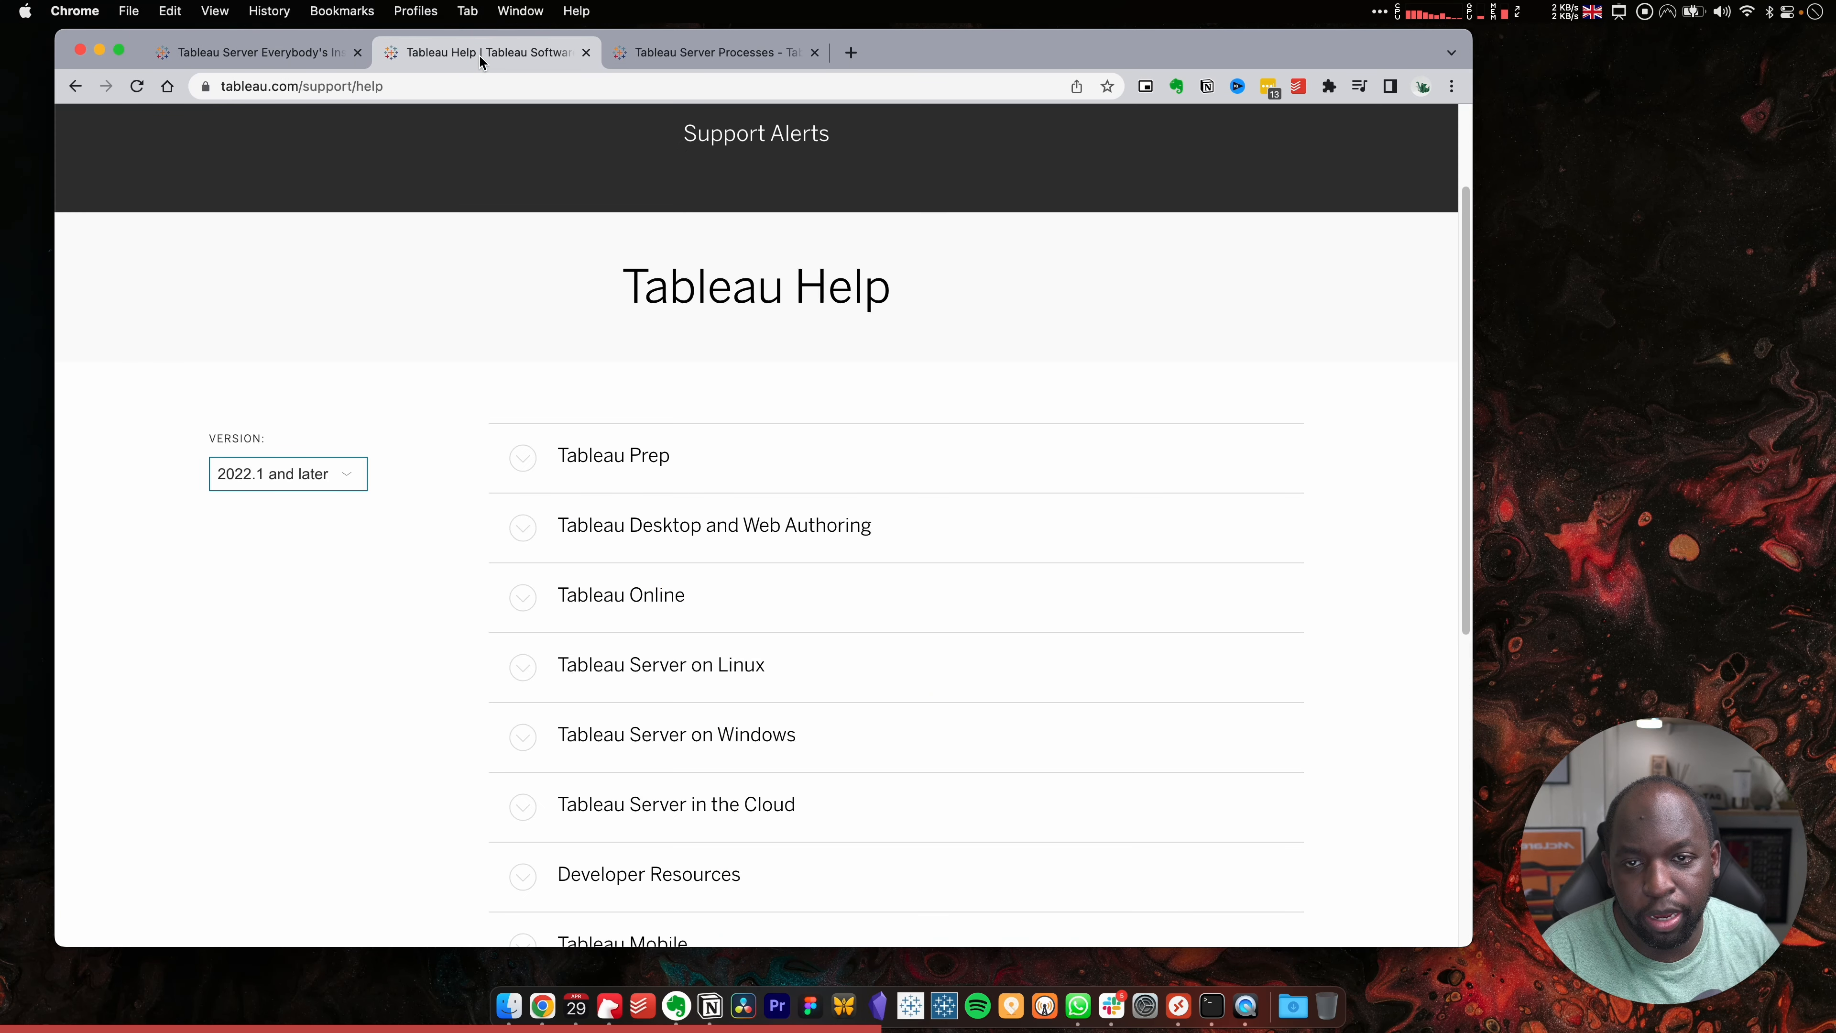
{"action": "scroll", "coordinate": [458, 391], "scroll_direction": "up", "scroll_amount": 3}
{"action": "mouse_move", "coordinate": [462, 212]}
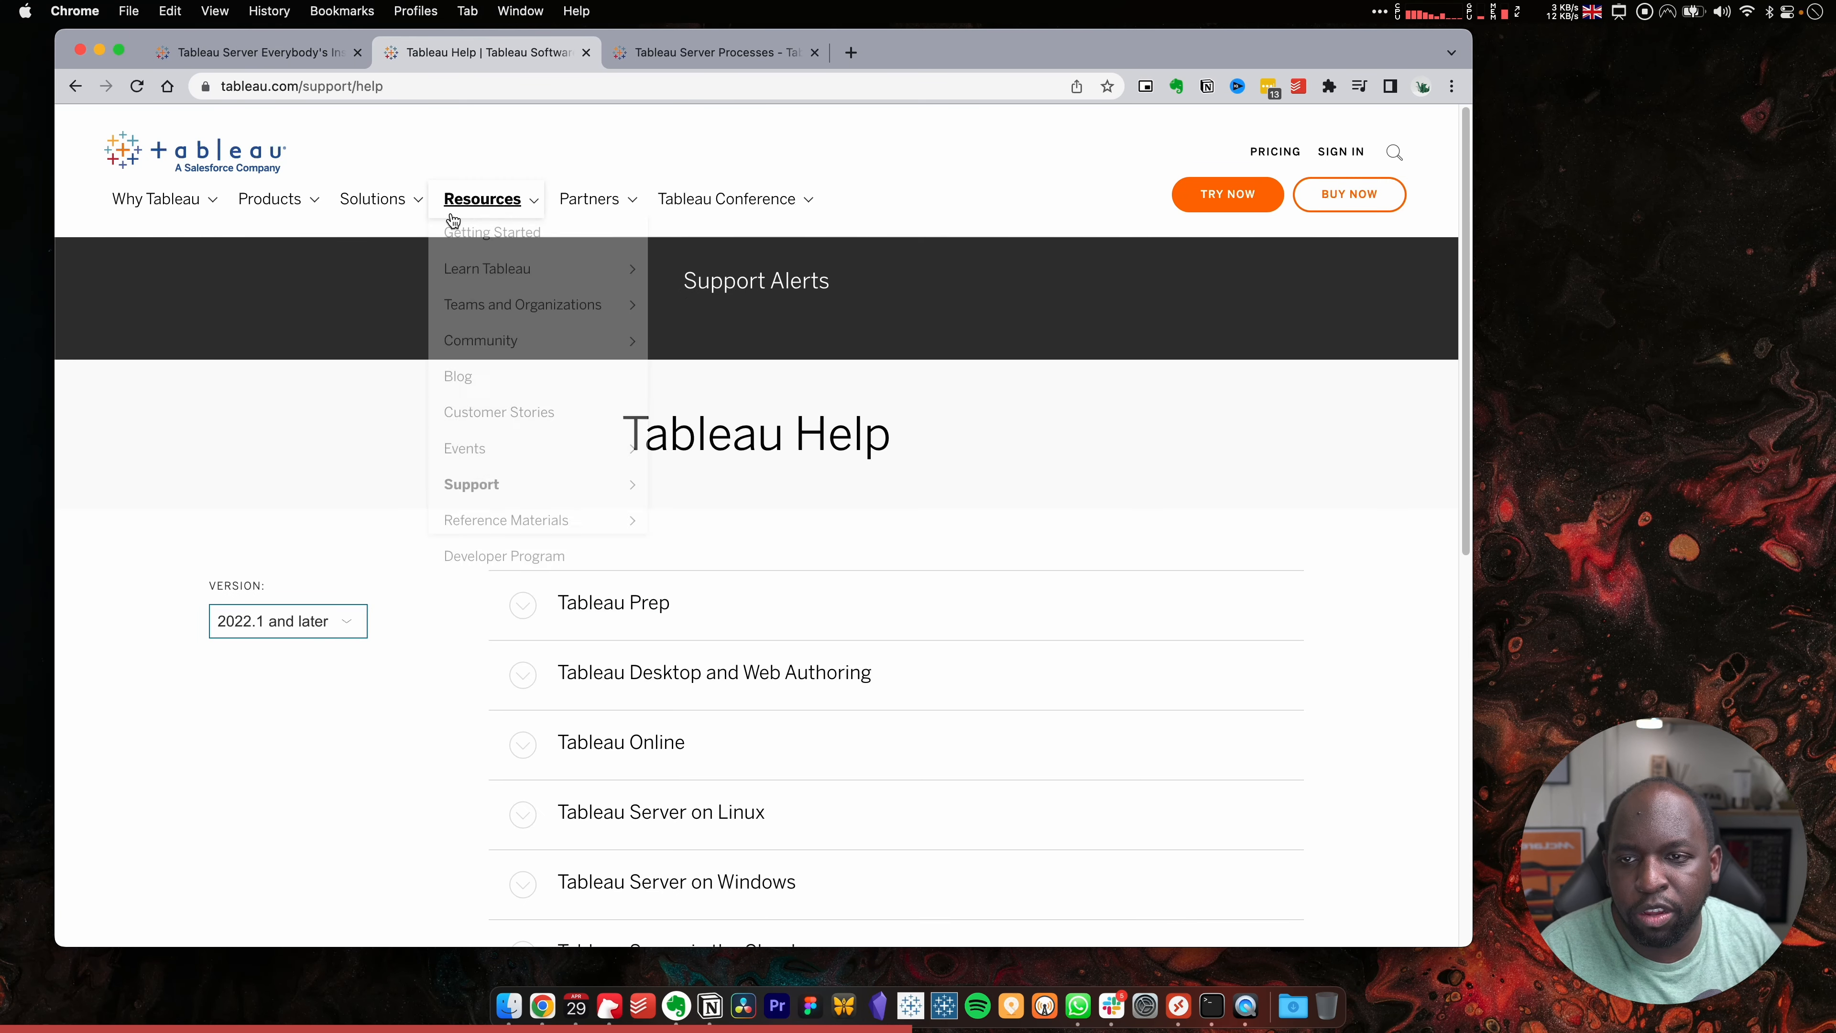
{"action": "mouse_move", "coordinate": [537, 489]}
{"action": "left_click", "coordinate": [681, 521]}
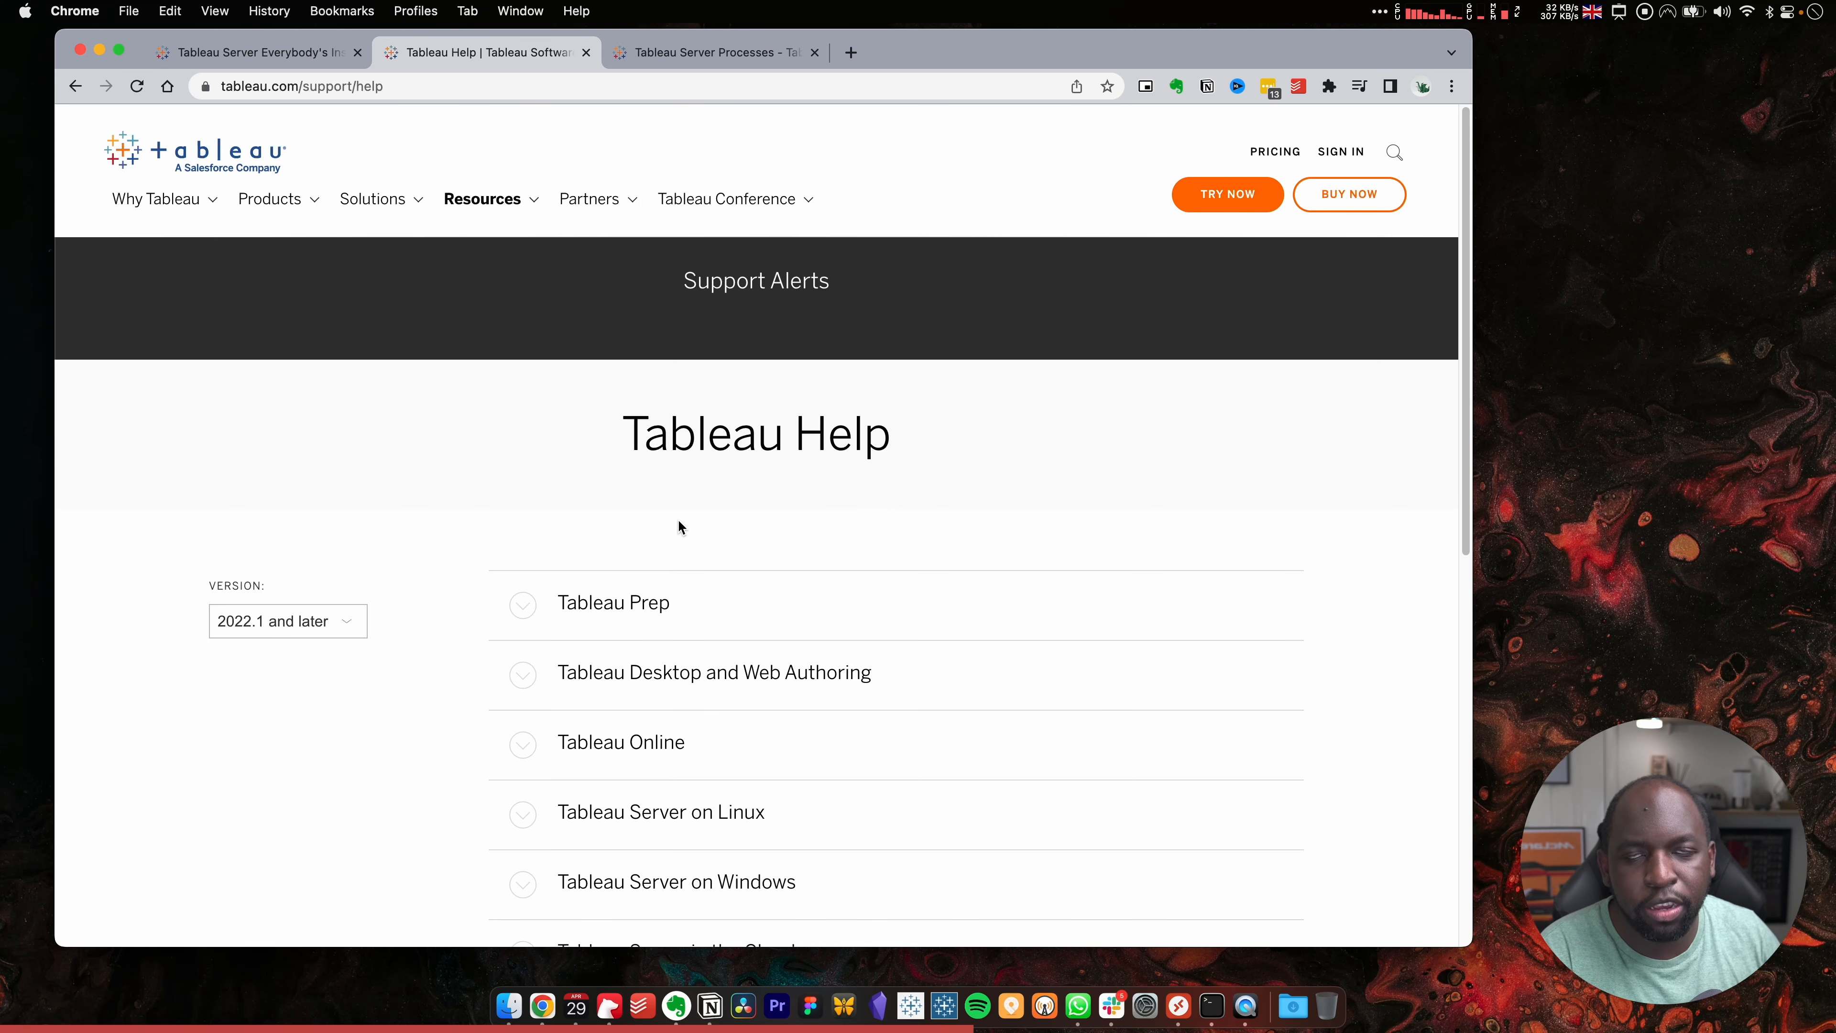
Set the Tableau Help documentation version to 2021.3
{"action": "scroll", "coordinate": [679, 521], "scroll_direction": "down", "scroll_amount": 3}
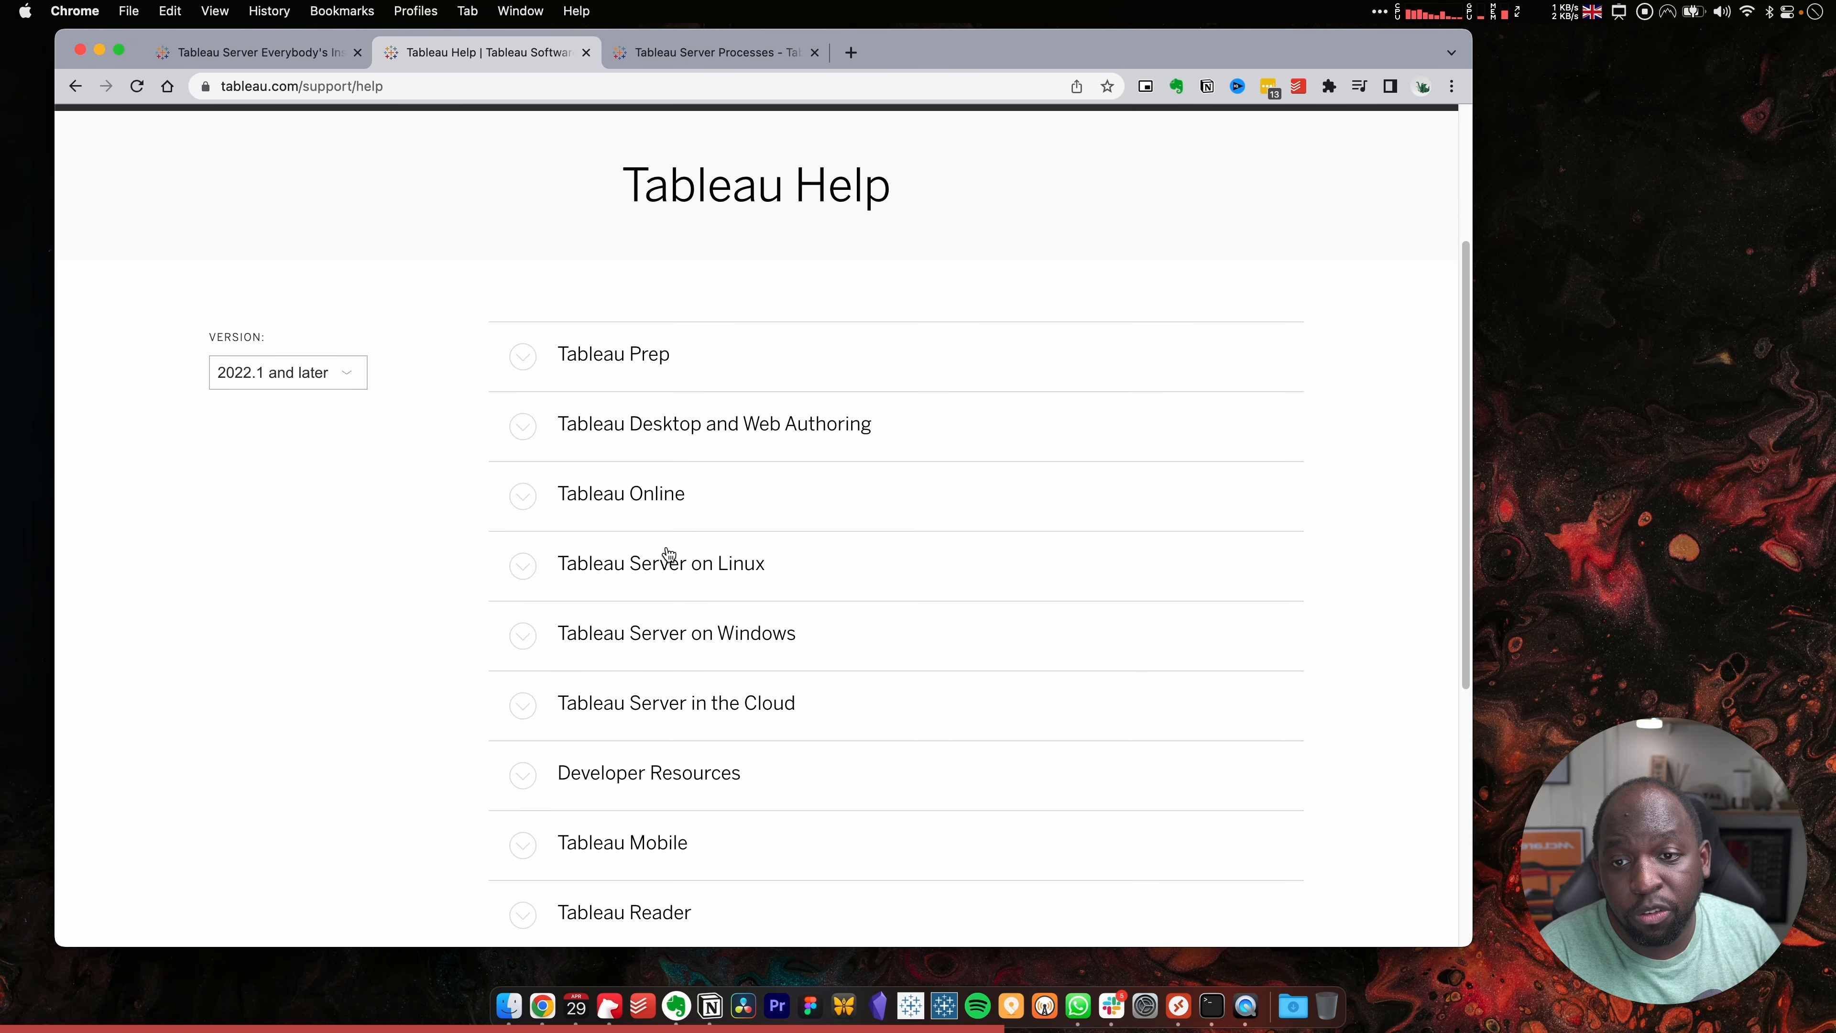
{"action": "left_click", "coordinate": [343, 382]}
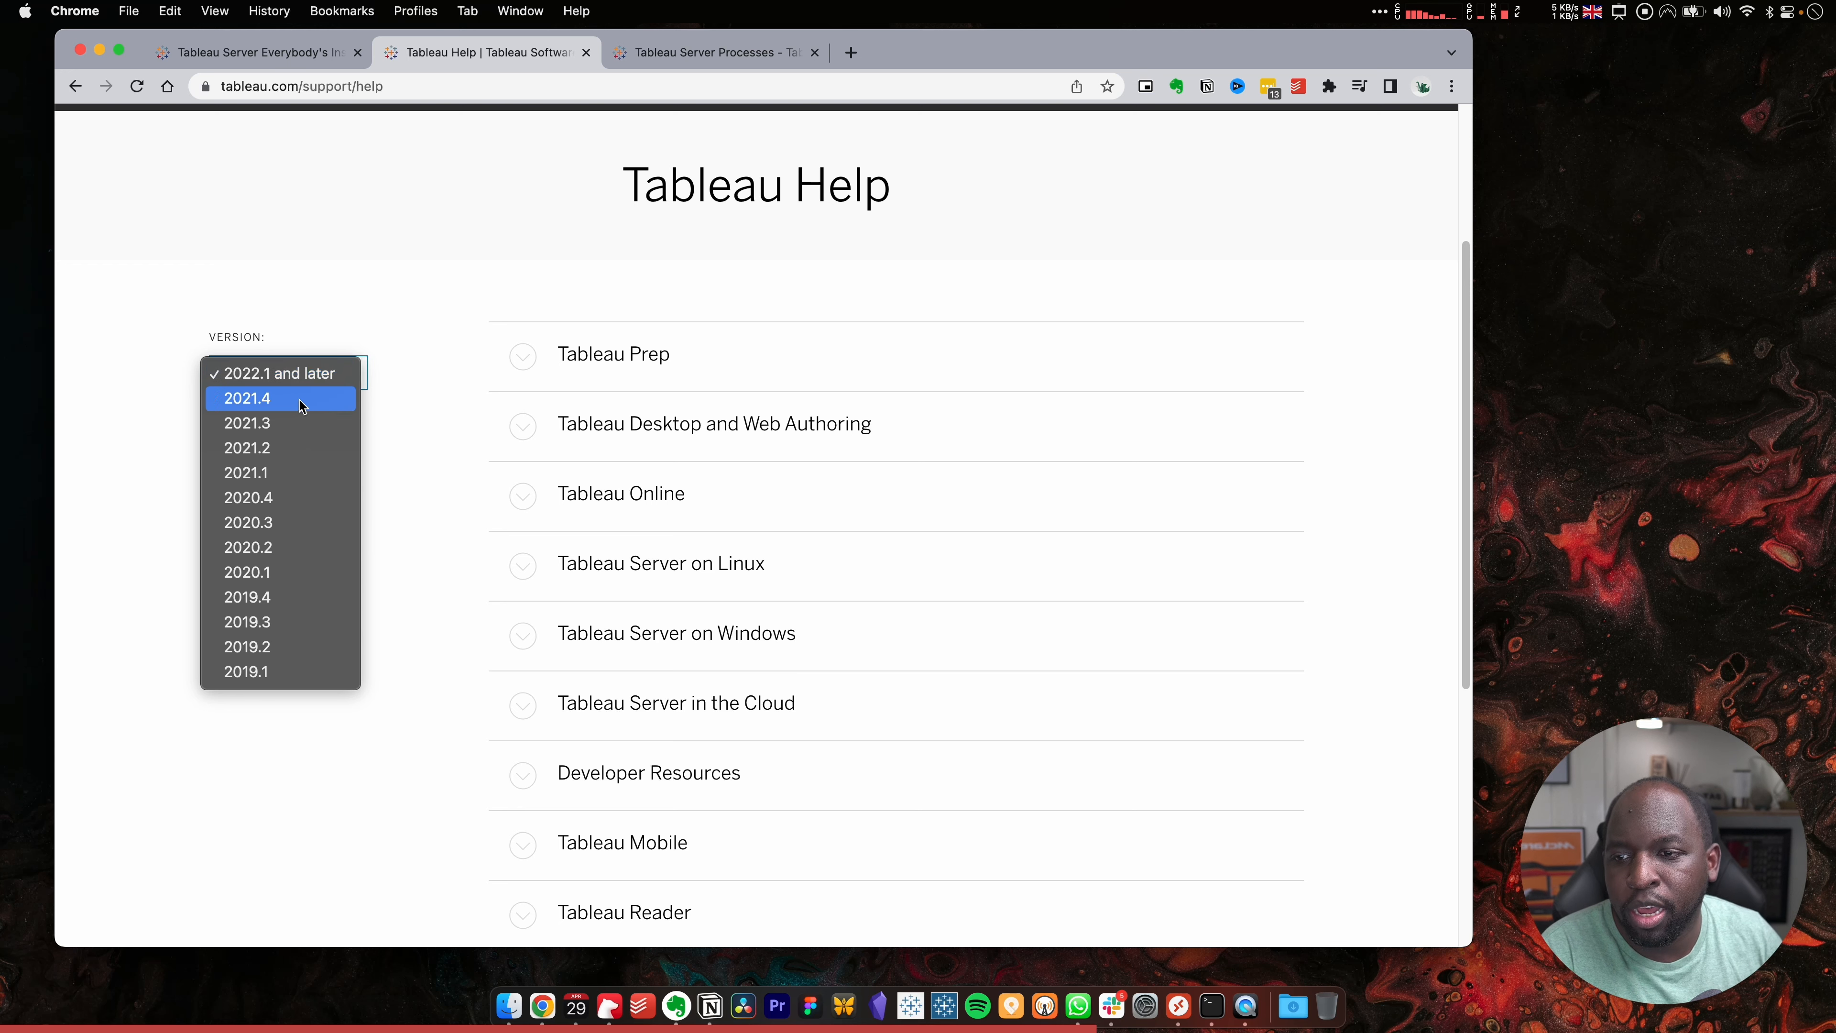
{"action": "left_click", "coordinate": [287, 425]}
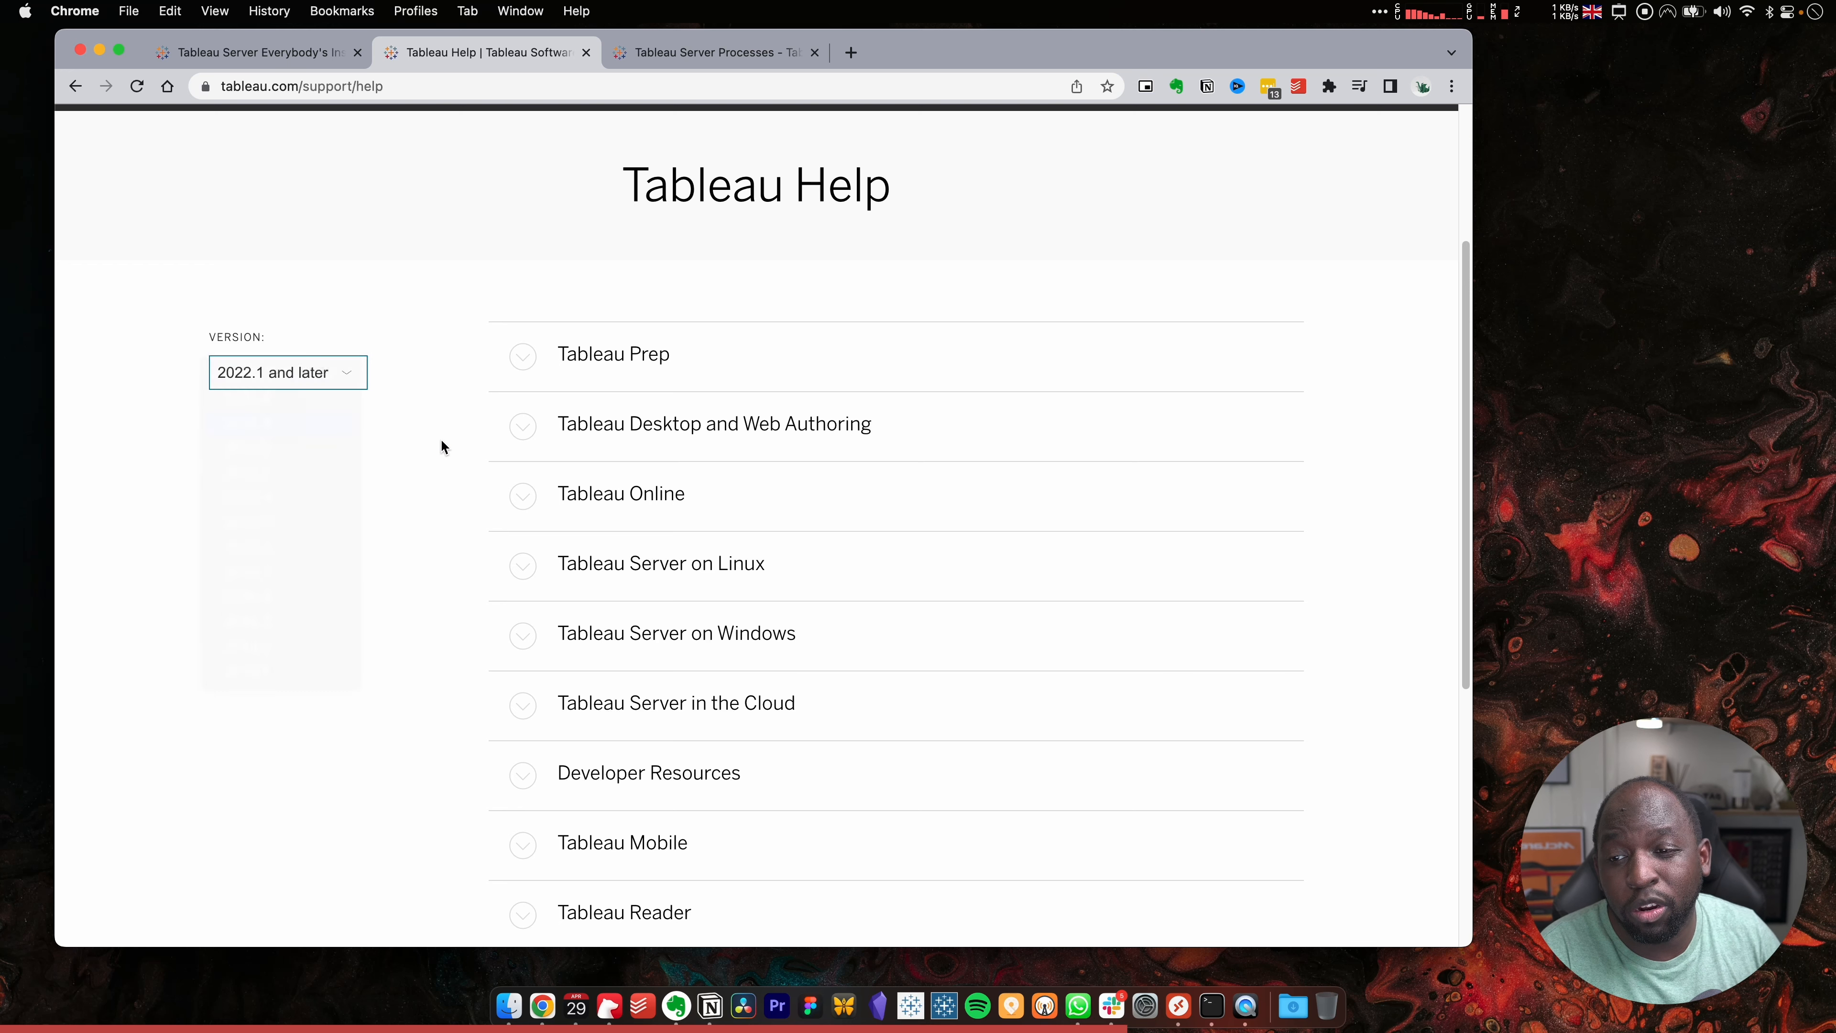
Expand the Tableau Server on Windows help section and open its Plan Your Deployment article
{"action": "scroll", "coordinate": [586, 621], "scroll_direction": "down", "scroll_amount": 1}
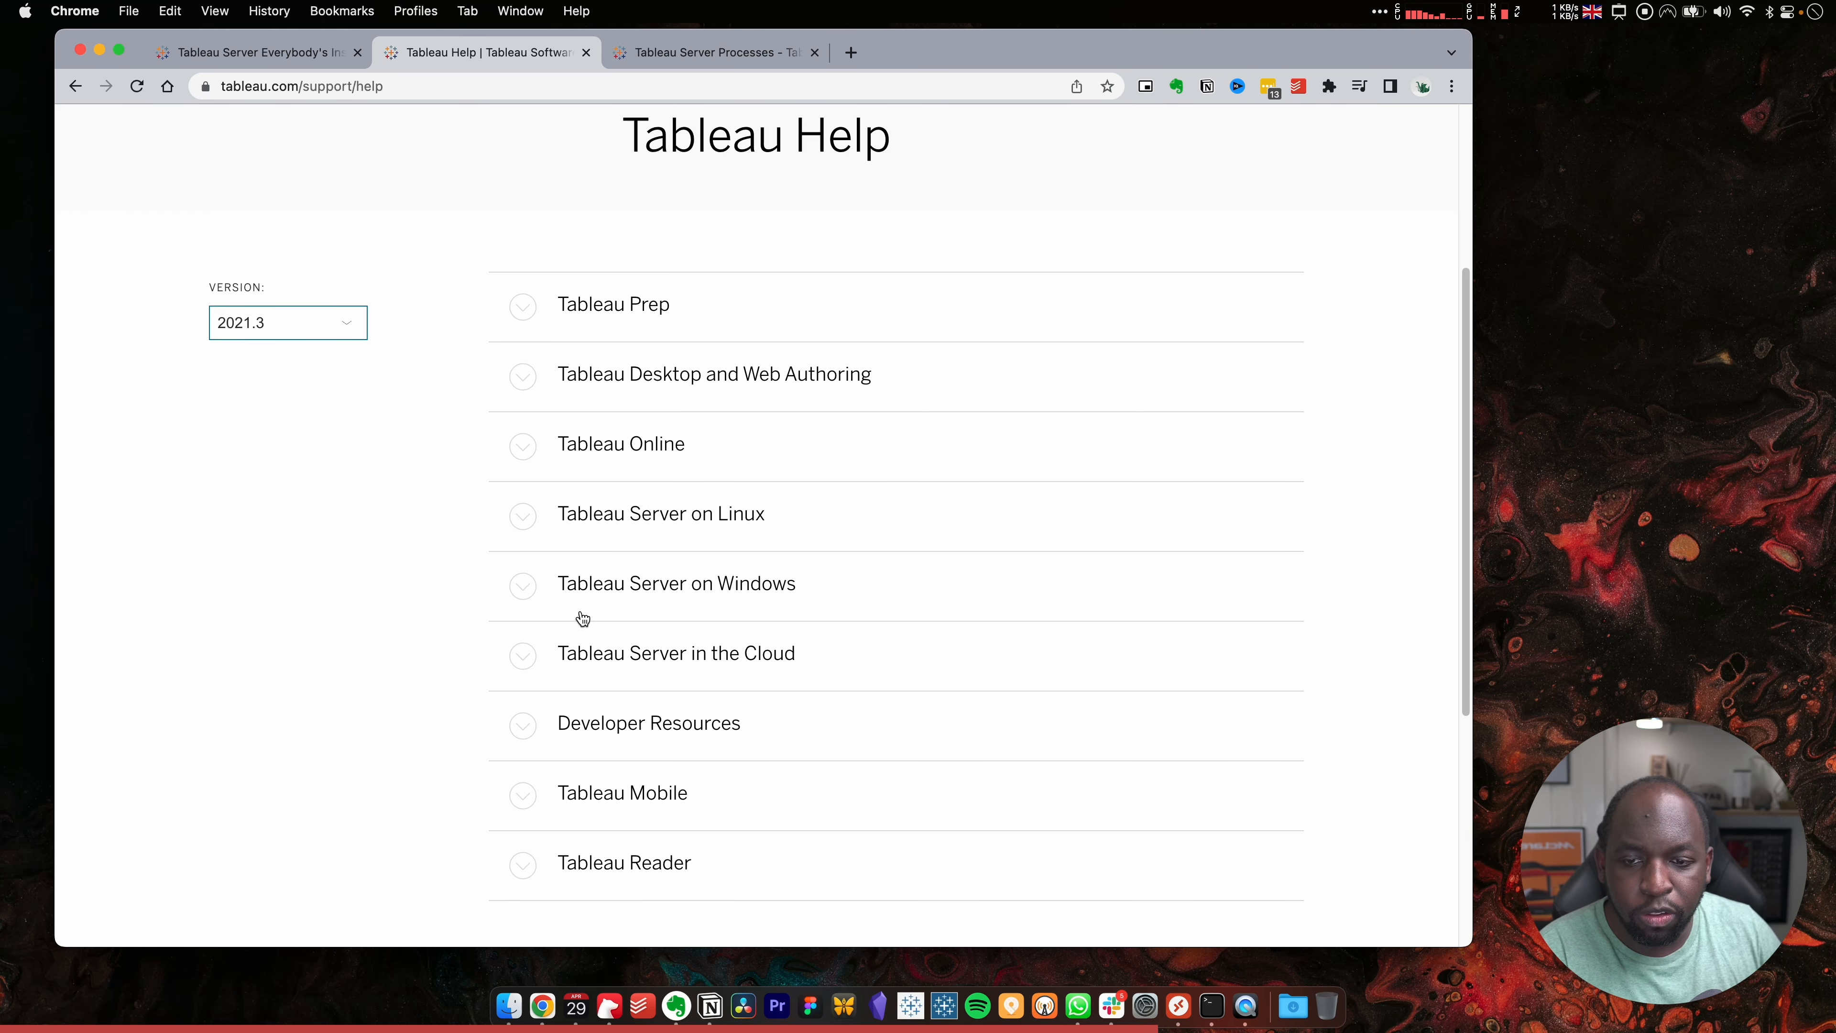
{"action": "left_click", "coordinate": [532, 593]}
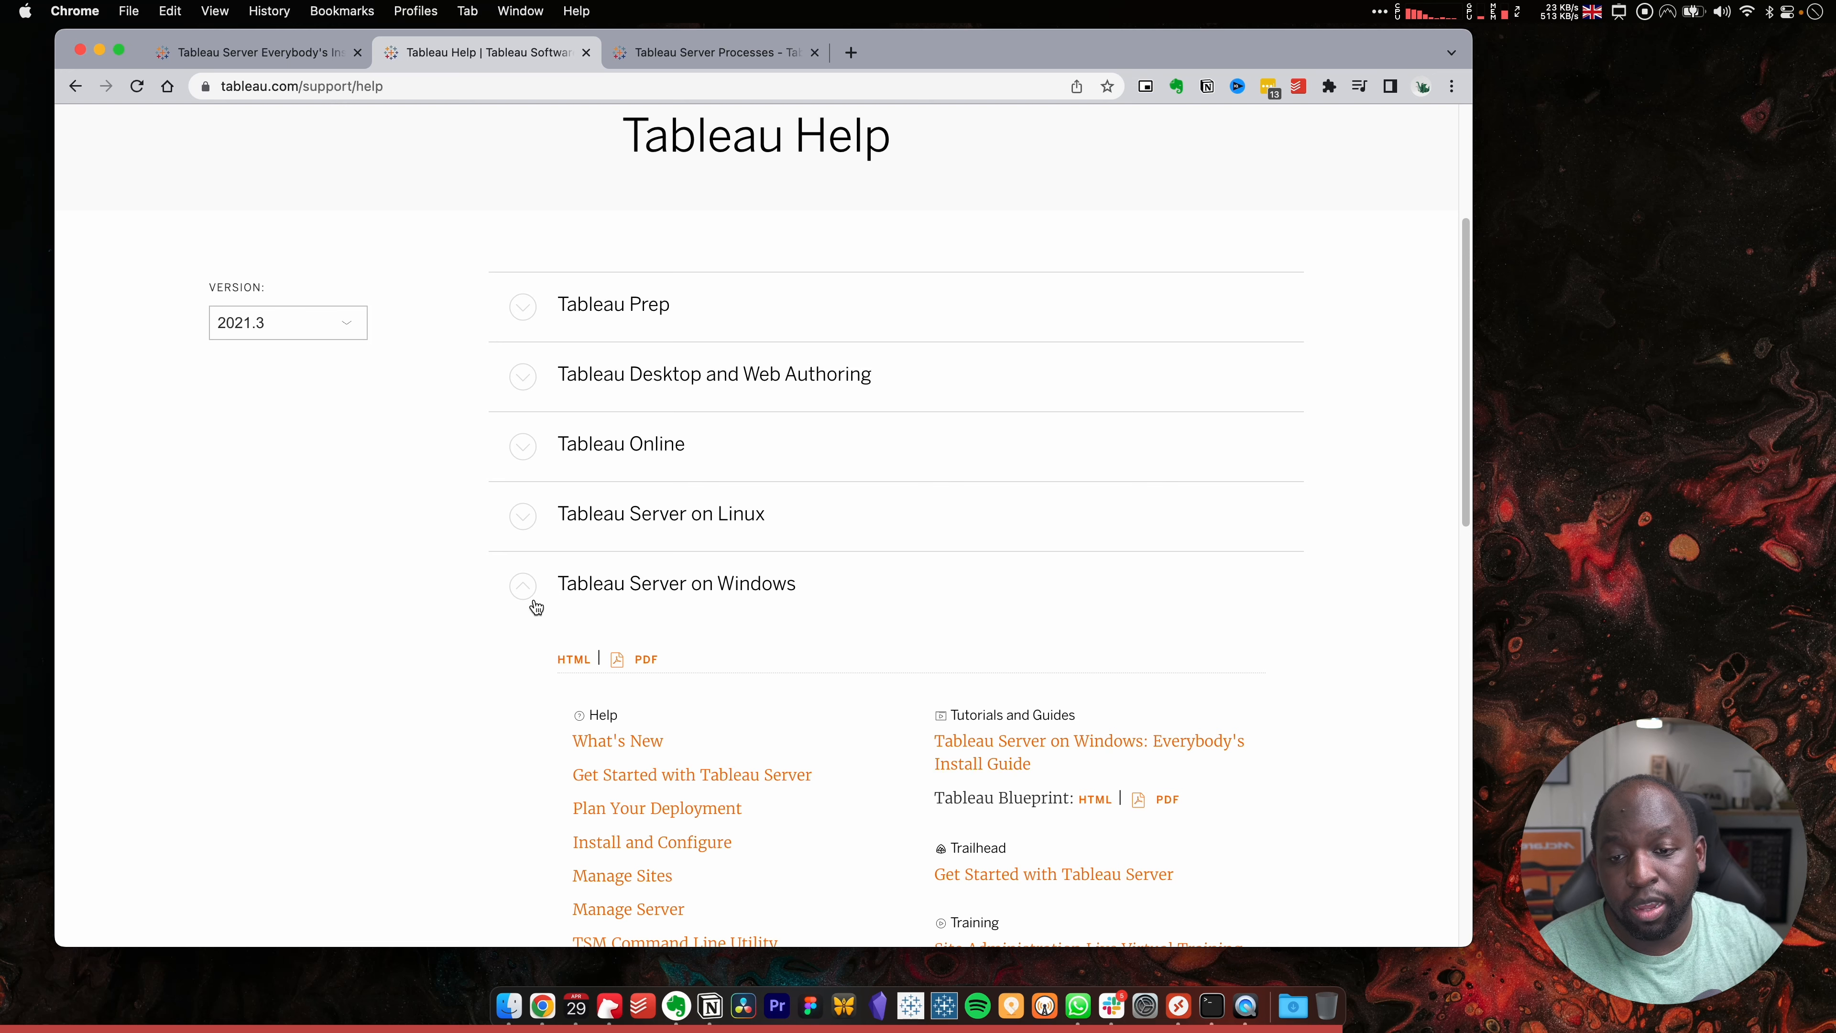
{"action": "scroll", "coordinate": [569, 607], "scroll_direction": "down", "scroll_amount": 1}
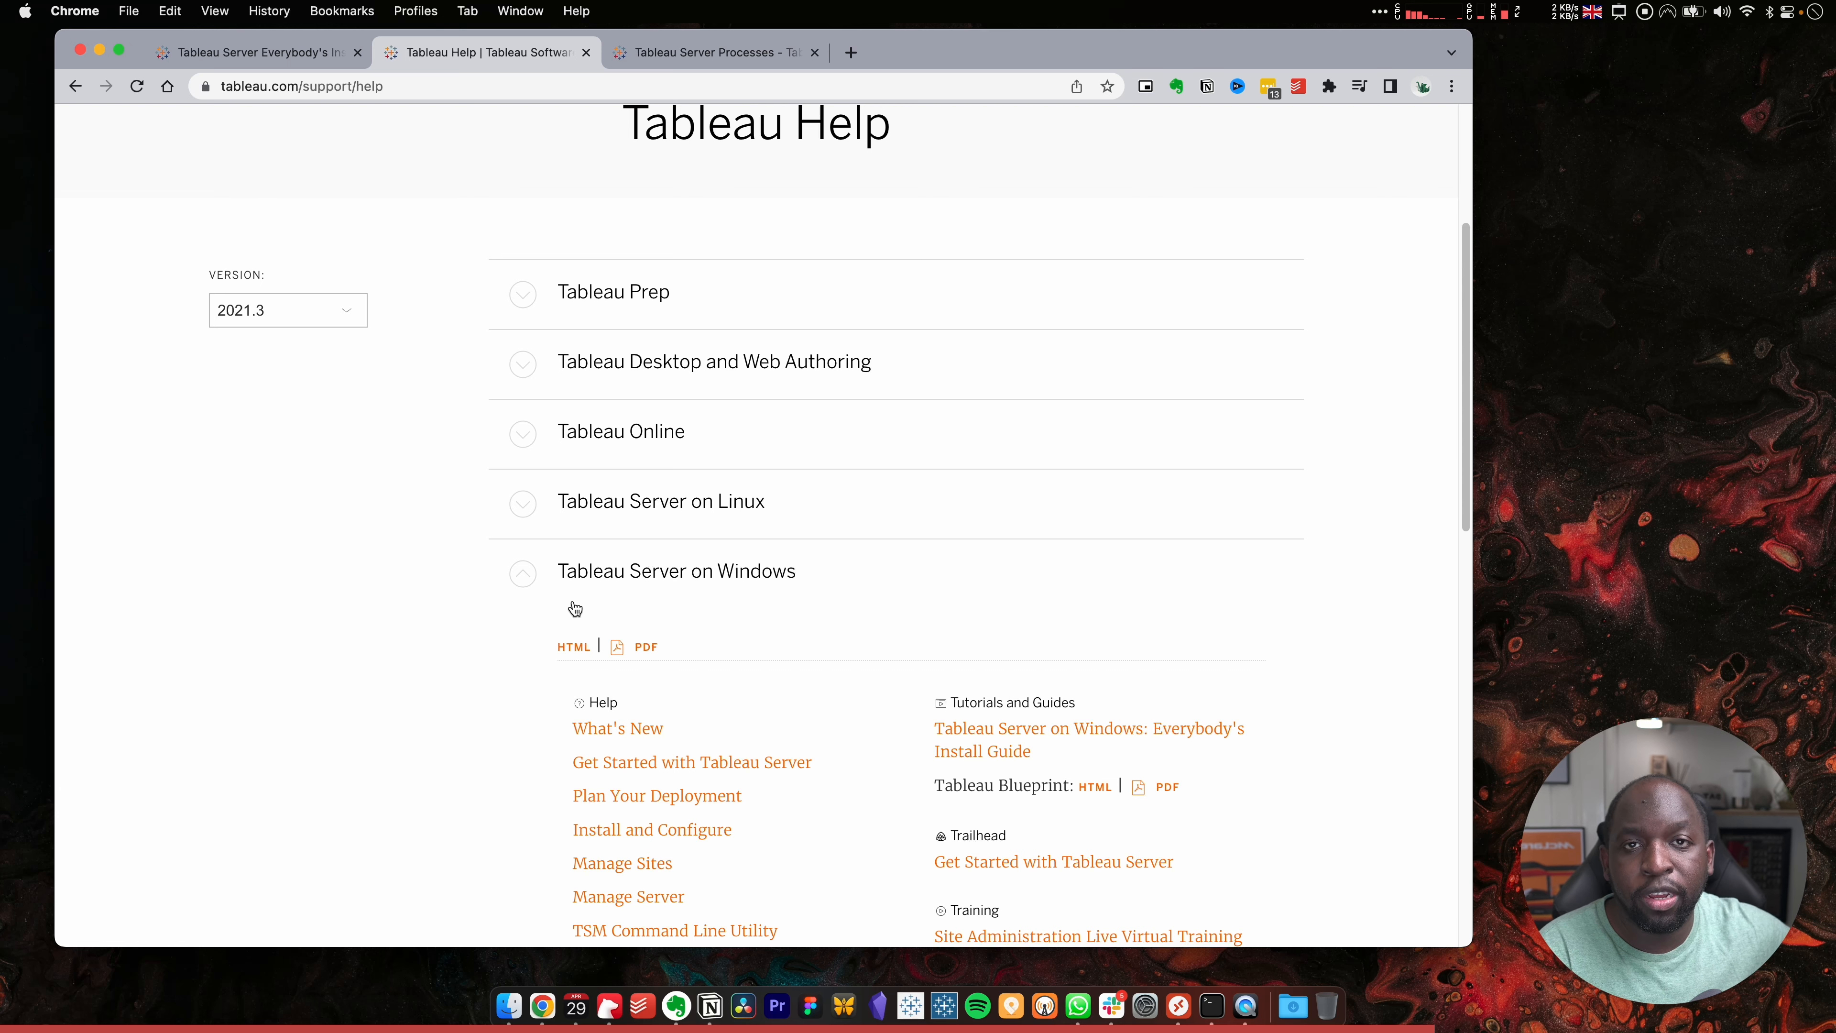
{"action": "scroll", "coordinate": [585, 604], "scroll_direction": "down", "scroll_amount": 3}
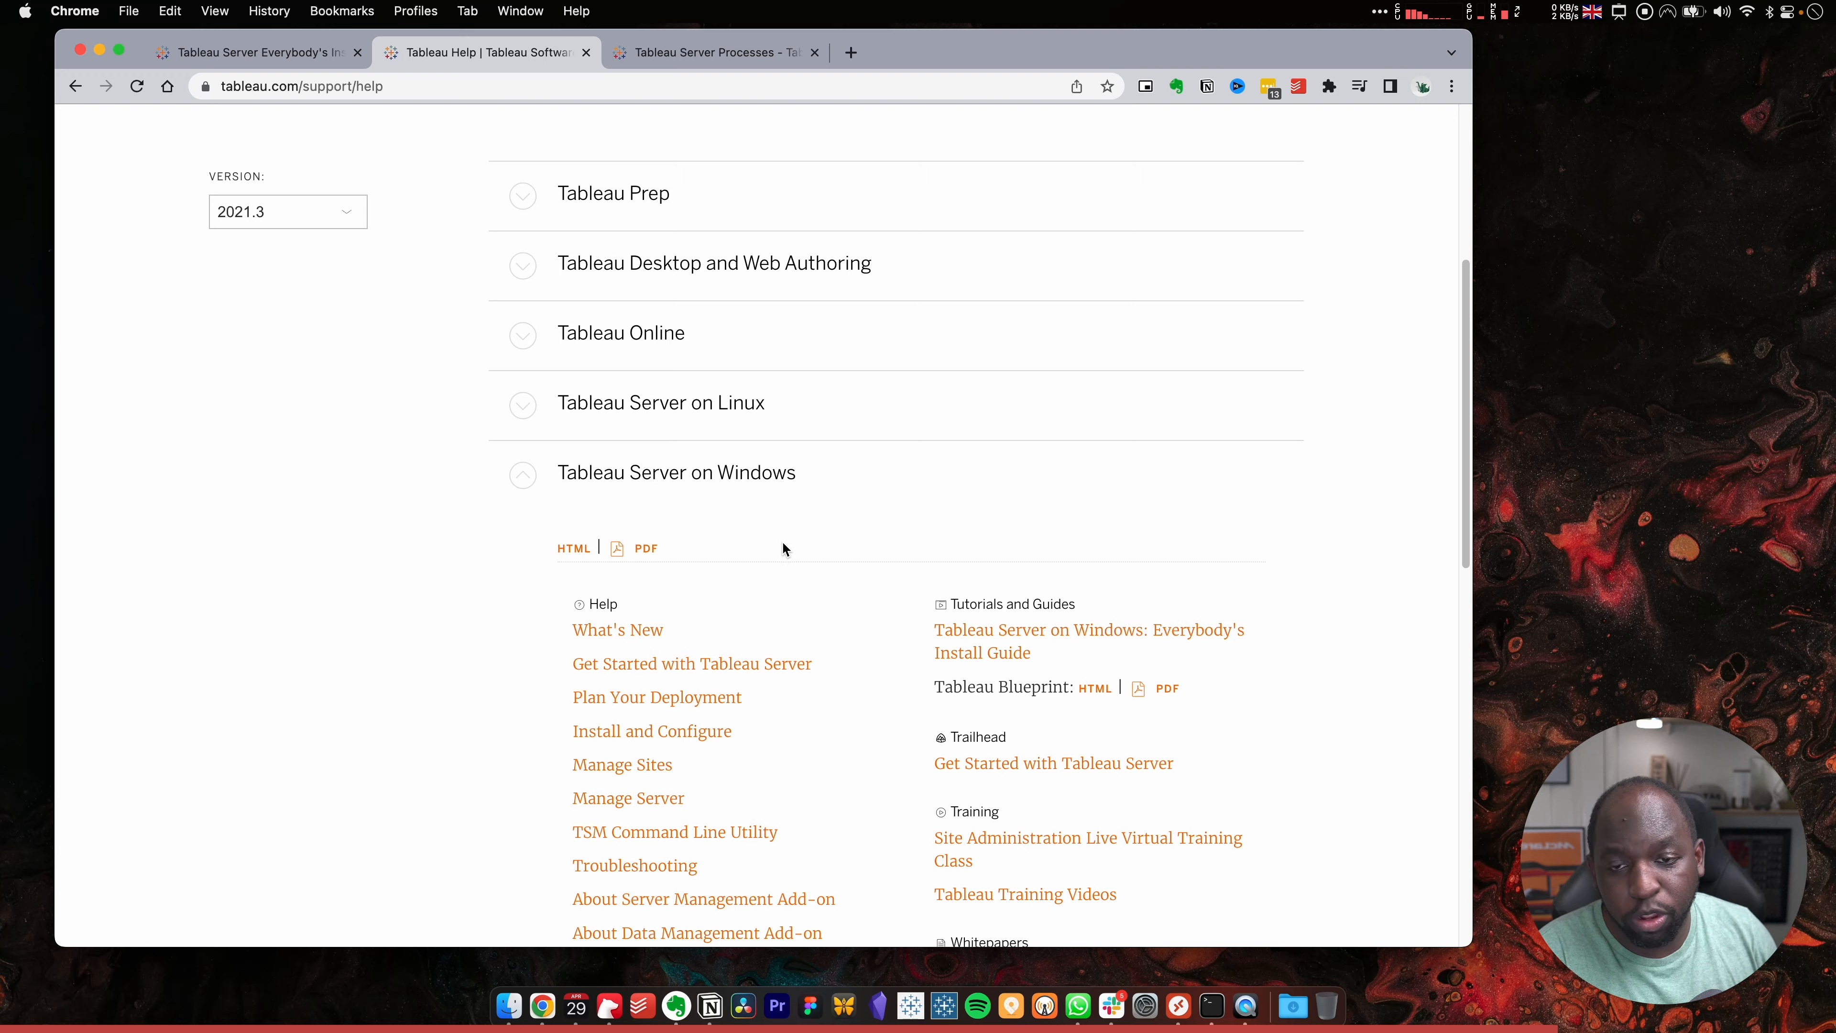
{"action": "scroll", "coordinate": [785, 550], "scroll_direction": "down", "scroll_amount": 2}
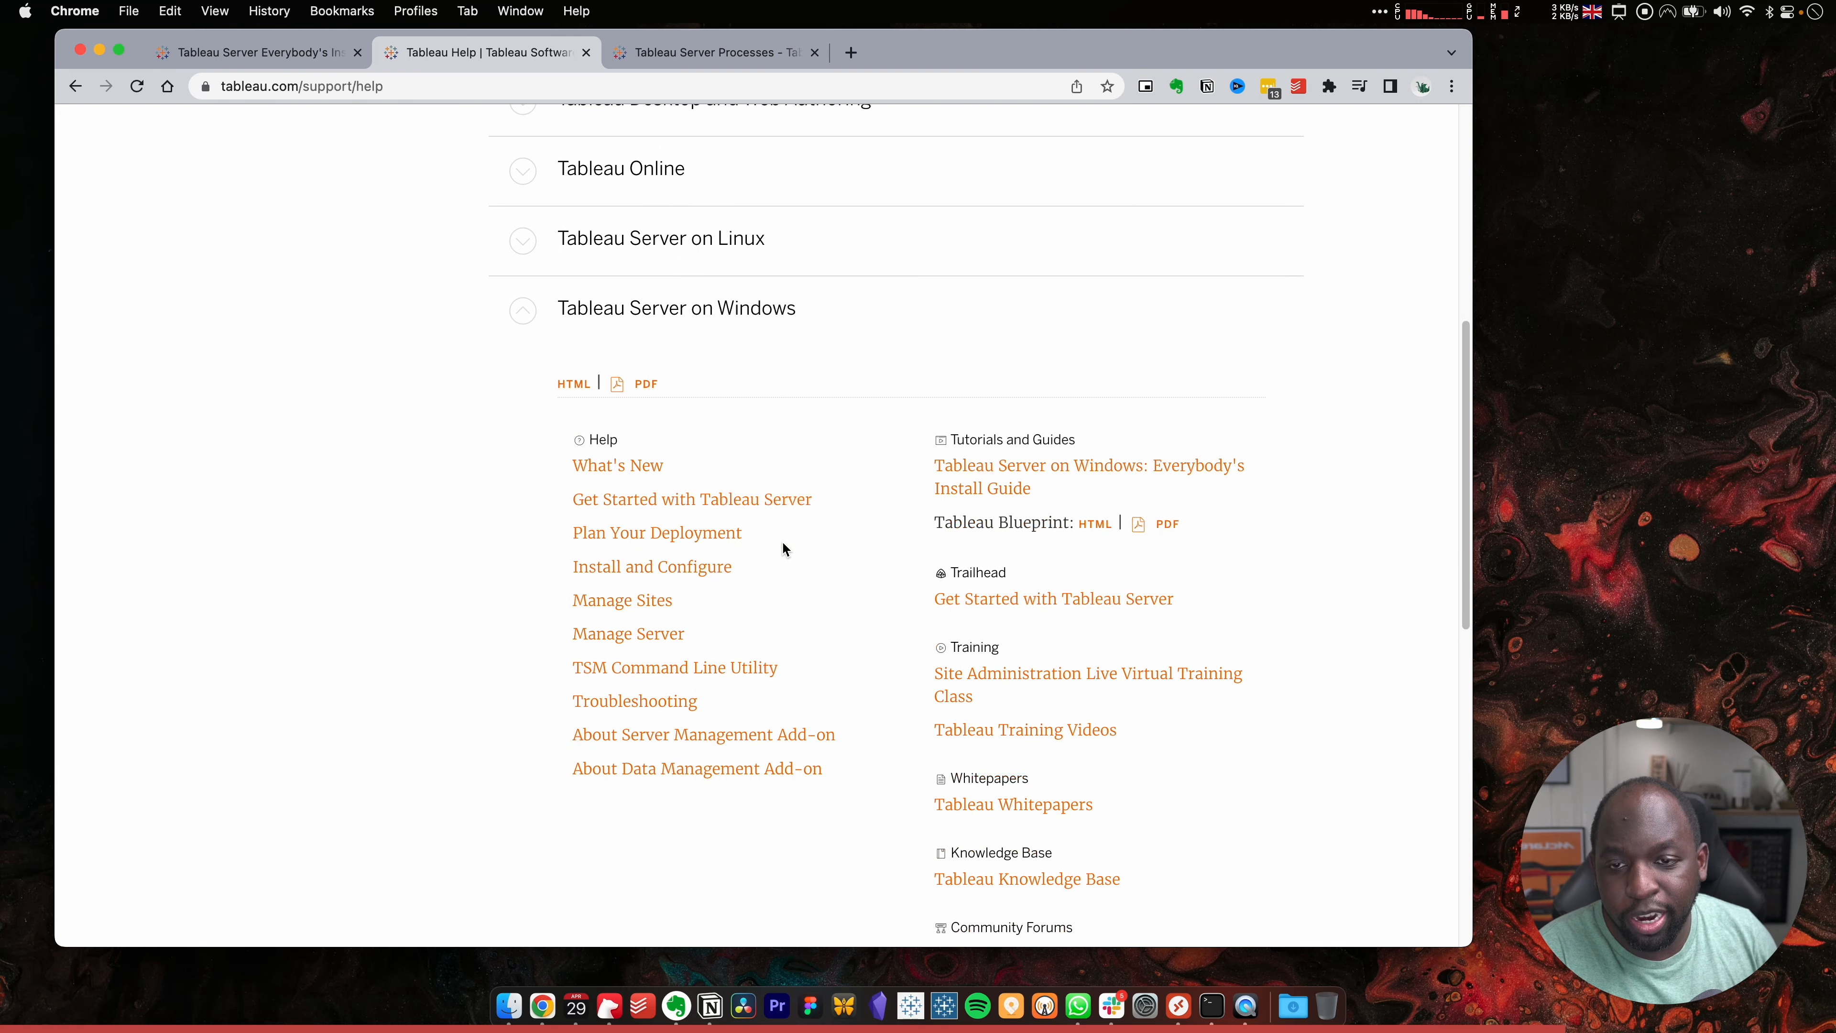
{"action": "left_click", "coordinate": [681, 537]}
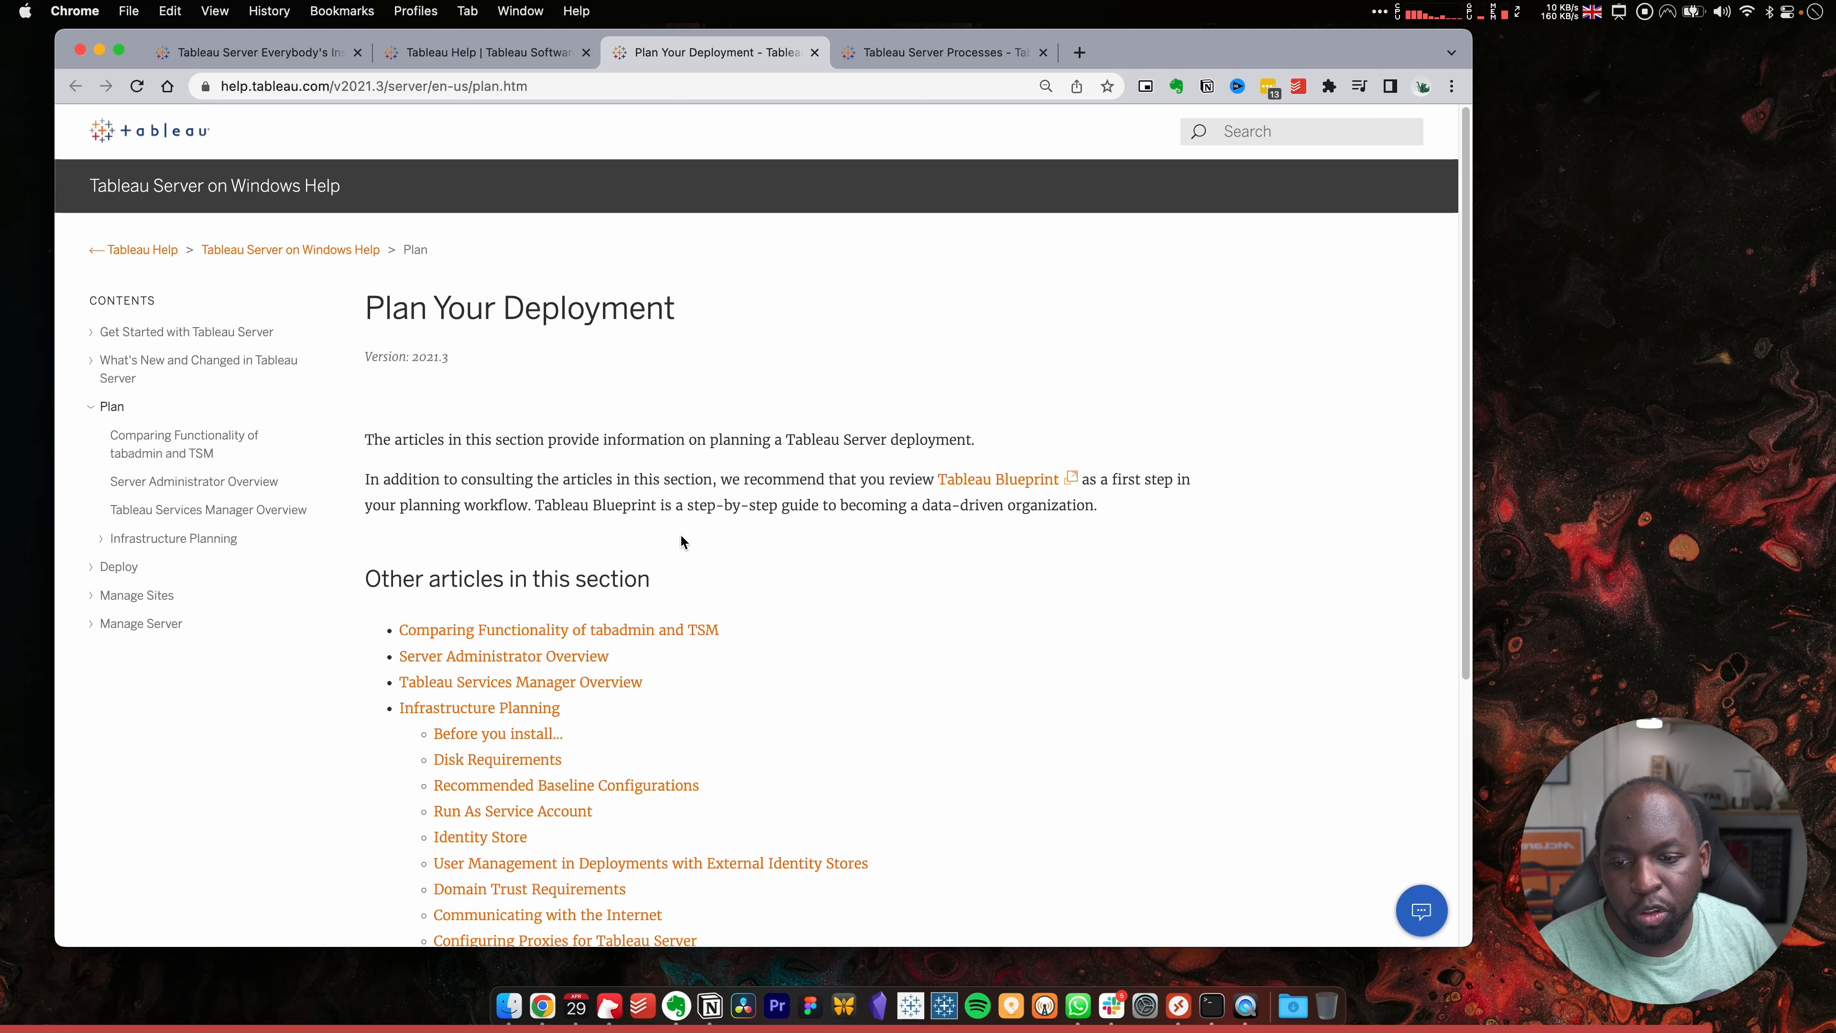
Review the articles listed under Plan Your Deployment and highlight the page's version line
{"action": "scroll", "coordinate": [681, 538], "scroll_direction": "down", "scroll_amount": 5}
{"action": "scroll", "coordinate": [681, 538], "scroll_direction": "up", "scroll_amount": 4}
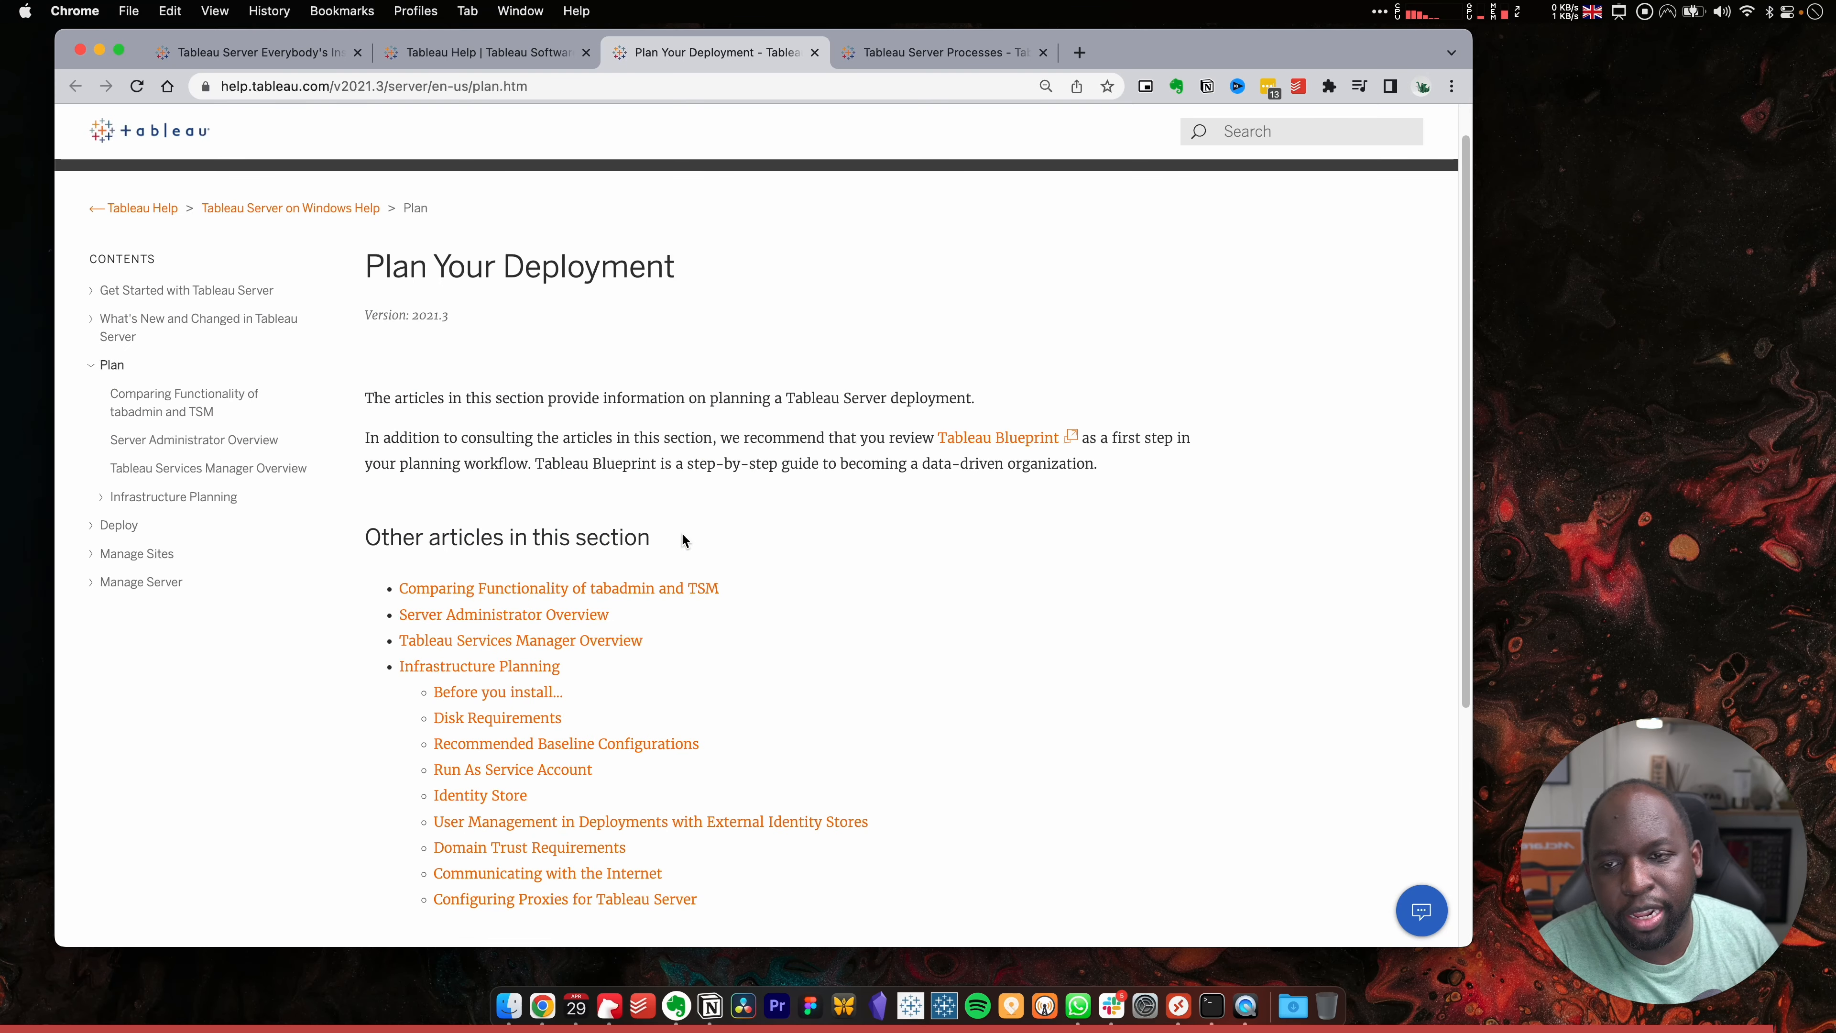
{"action": "left_click_drag", "start_coordinate": [458, 323], "coordinate": [381, 313]}
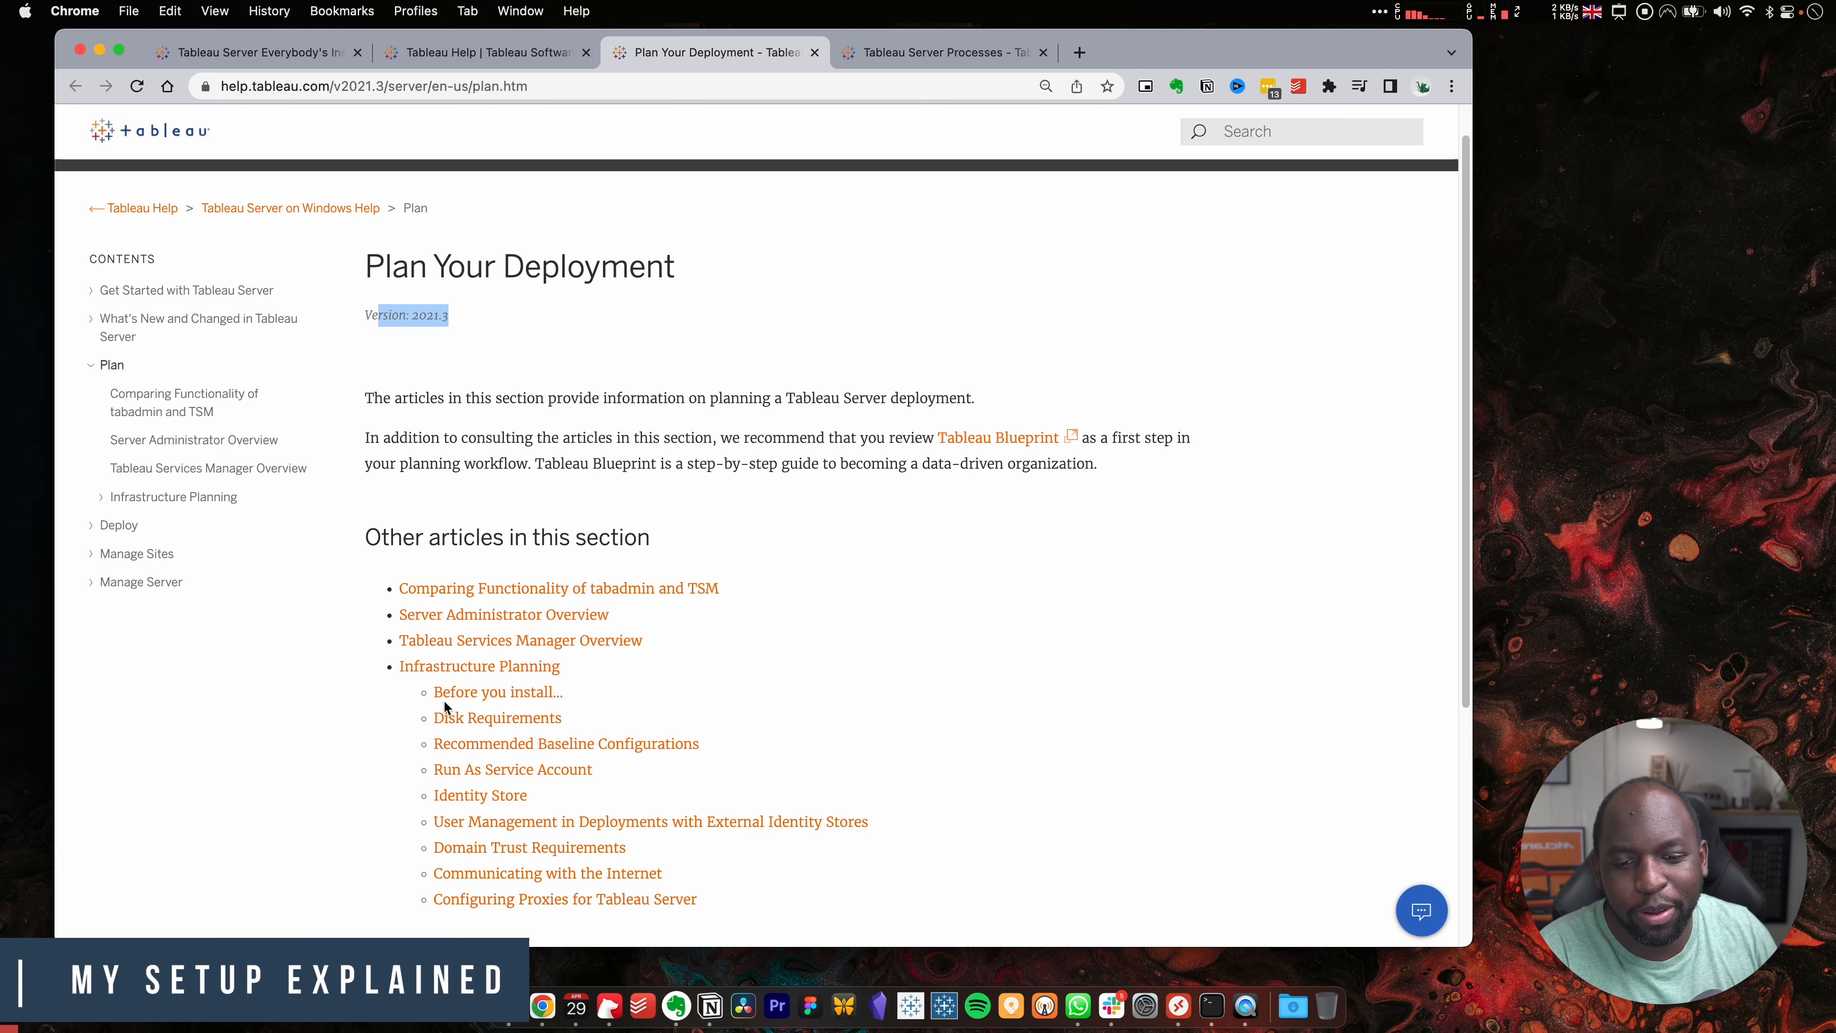
Switch to Microsoft Remote Desktop, connect to the desktop-7ukrmlq PC, and reposition the Tableau Server virtual machine window
{"action": "left_click", "coordinate": [1169, 991]}
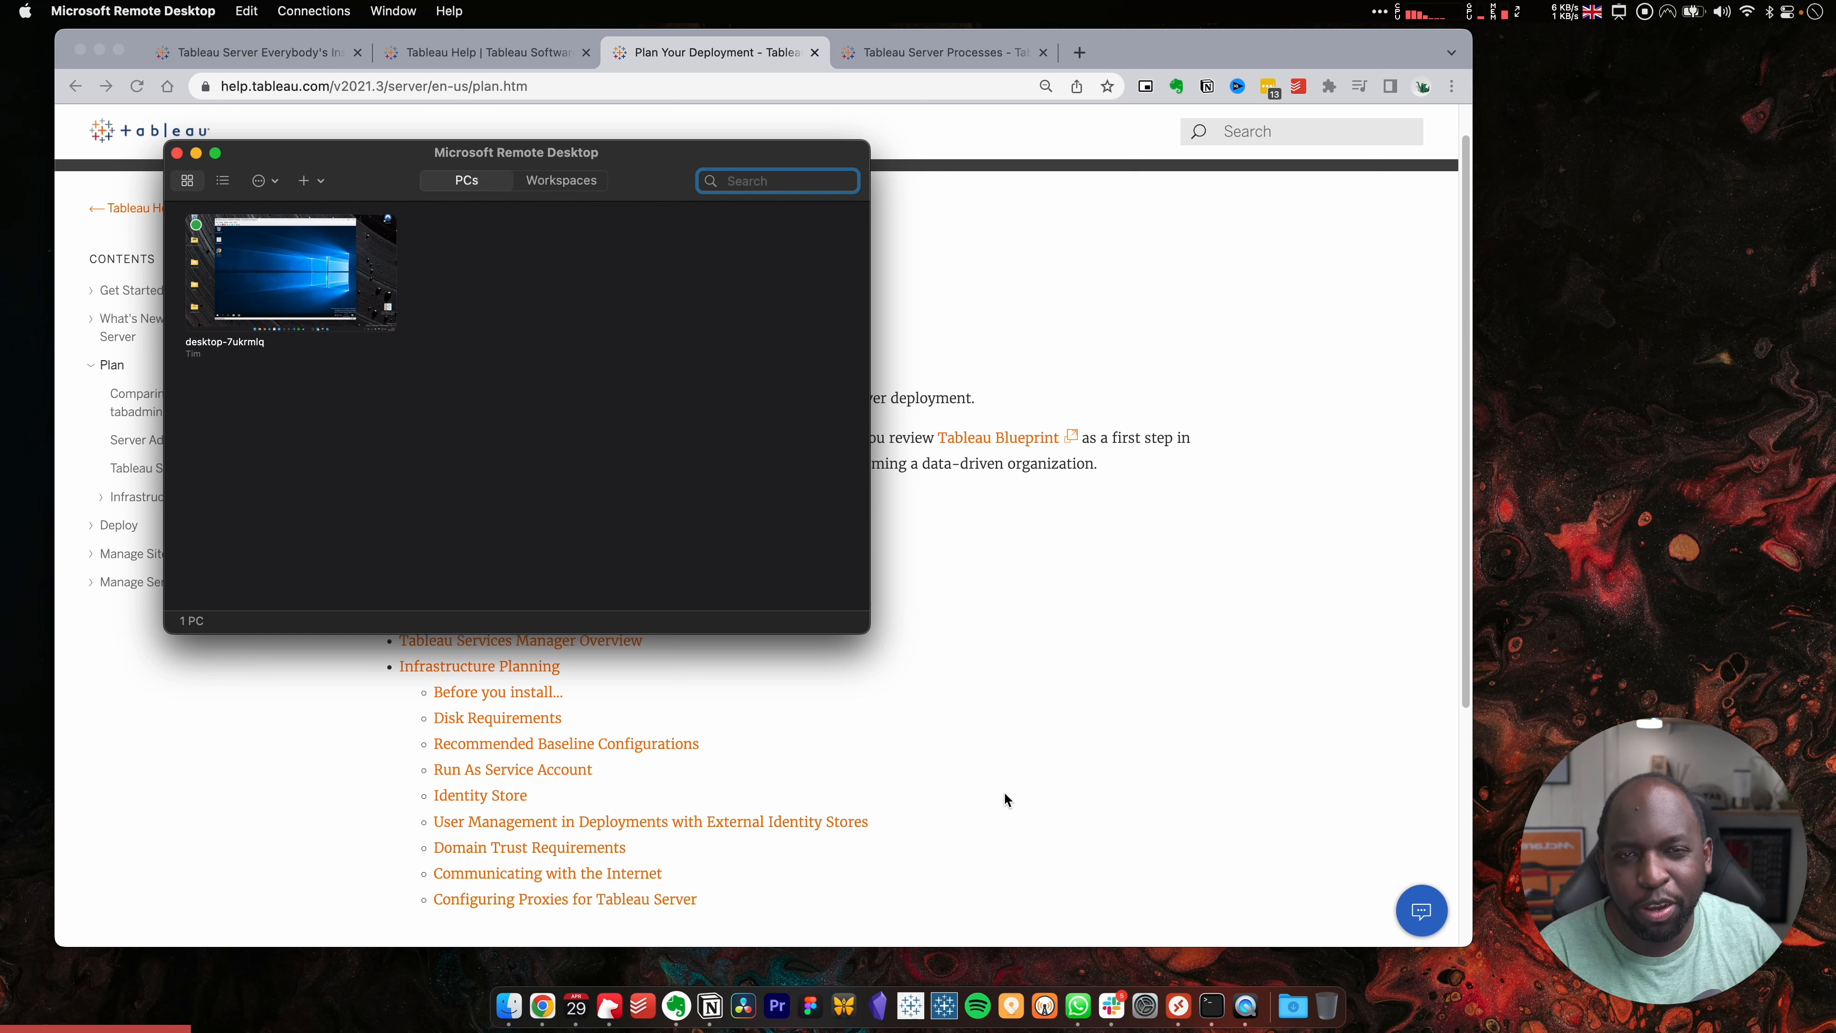
{"action": "left_click_drag", "start_coordinate": [630, 149], "coordinate": [933, 159]}
{"action": "double_click", "coordinate": [661, 336]}
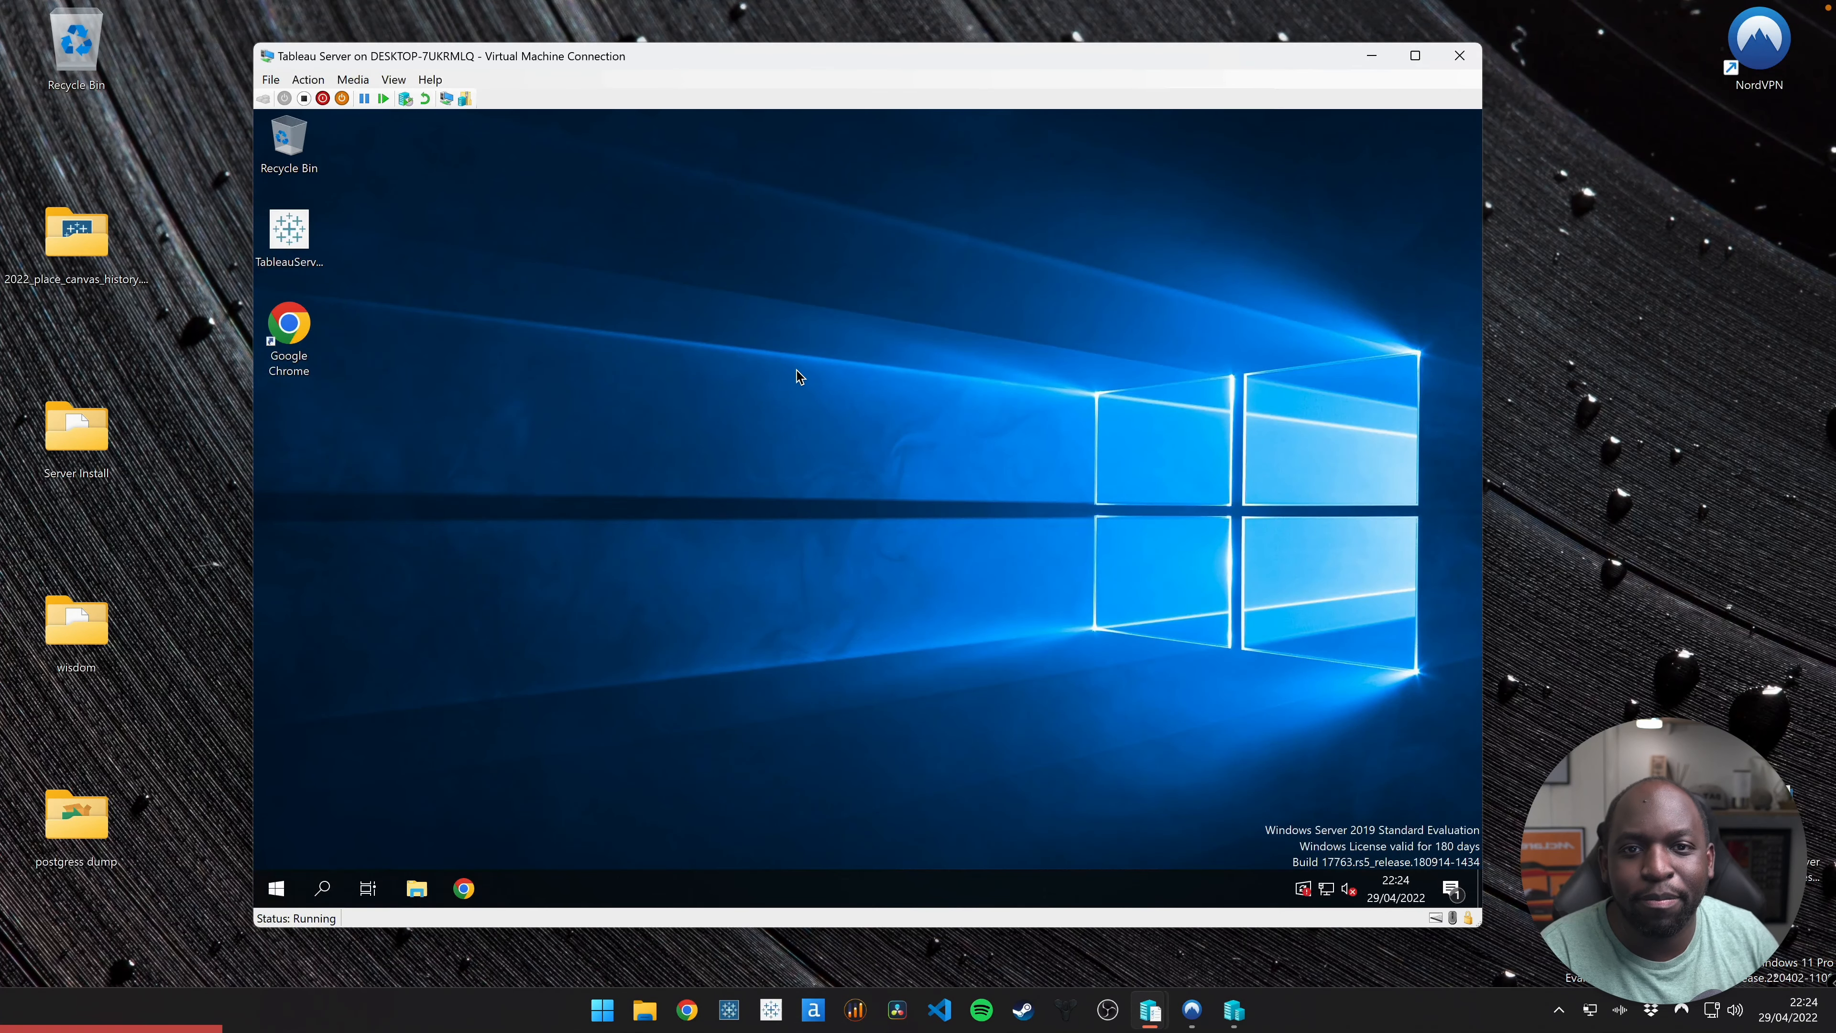
{"action": "mouse_move", "coordinate": [676, 58]}
{"action": "left_mouse_down"}
{"action": "mouse_move", "coordinate": [735, 41]}
{"action": "mouse_move", "coordinate": [697, 76]}
{"action": "left_mouse_up"}
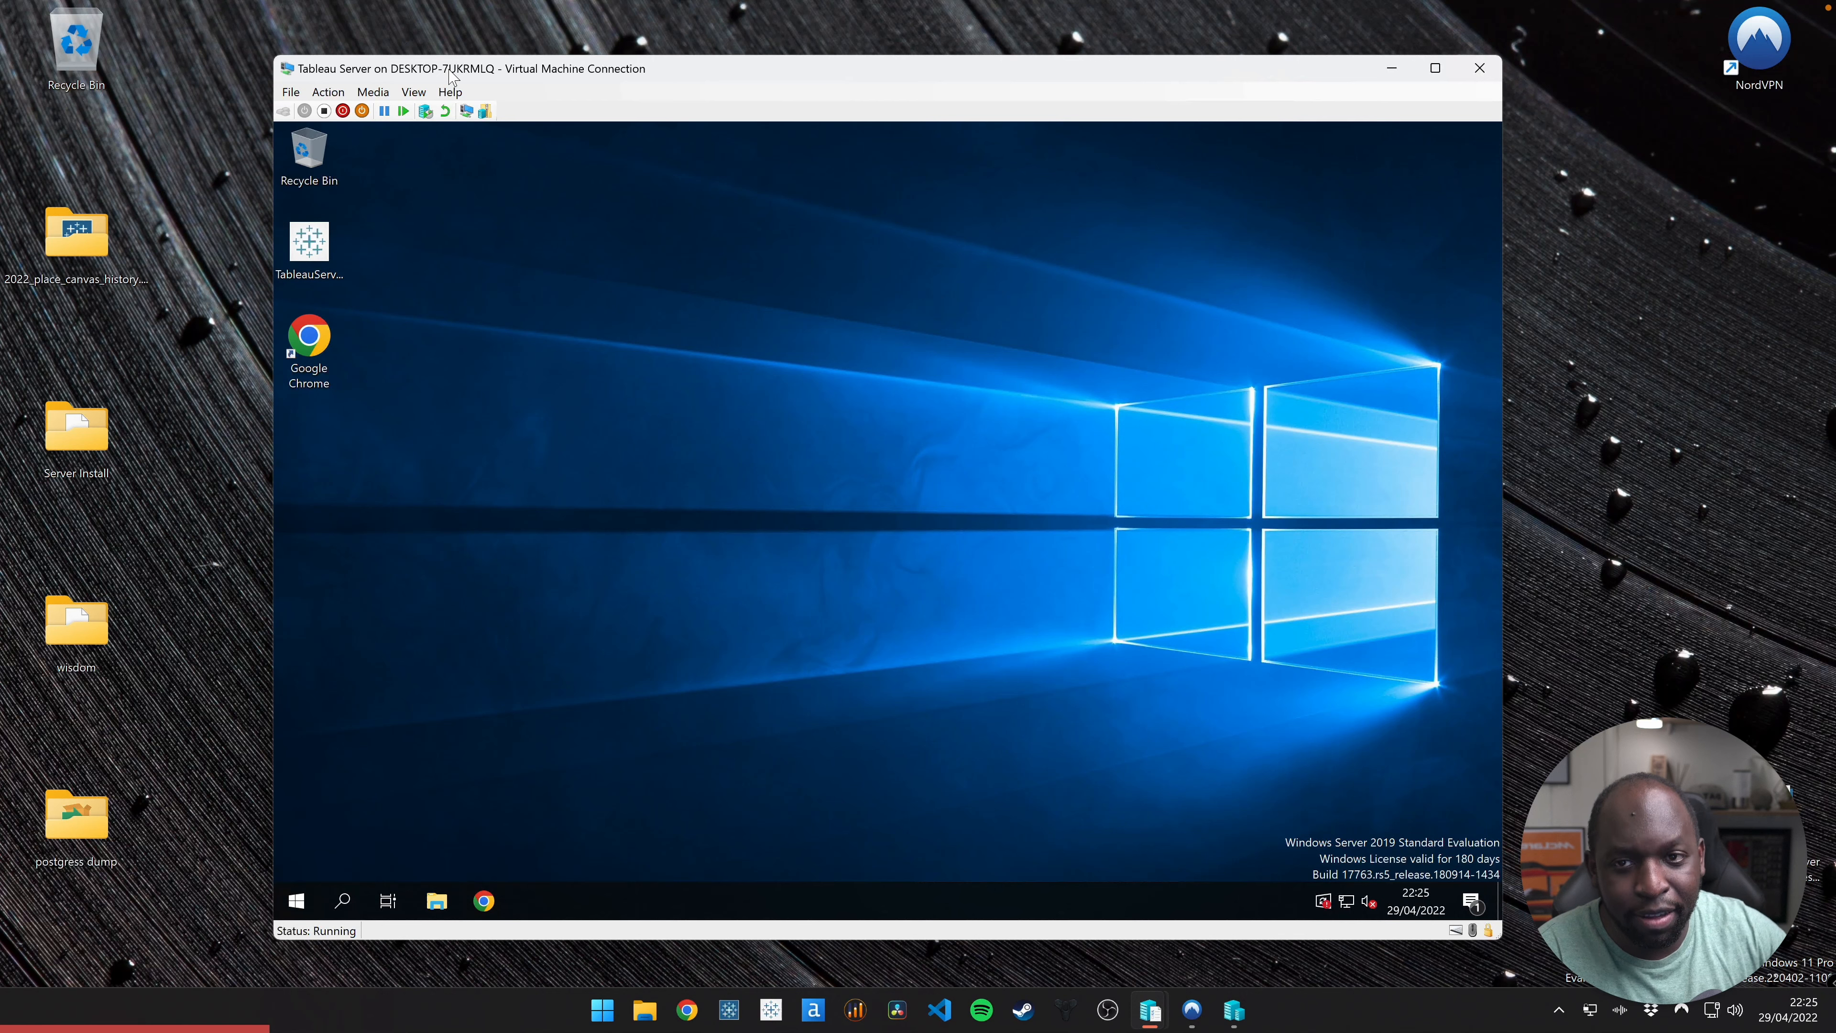
Switch to Hyper-V Manager, start creating a new virtual machine, and proceed past the wizard's introduction
{"action": "left_click", "coordinate": [1236, 1007]}
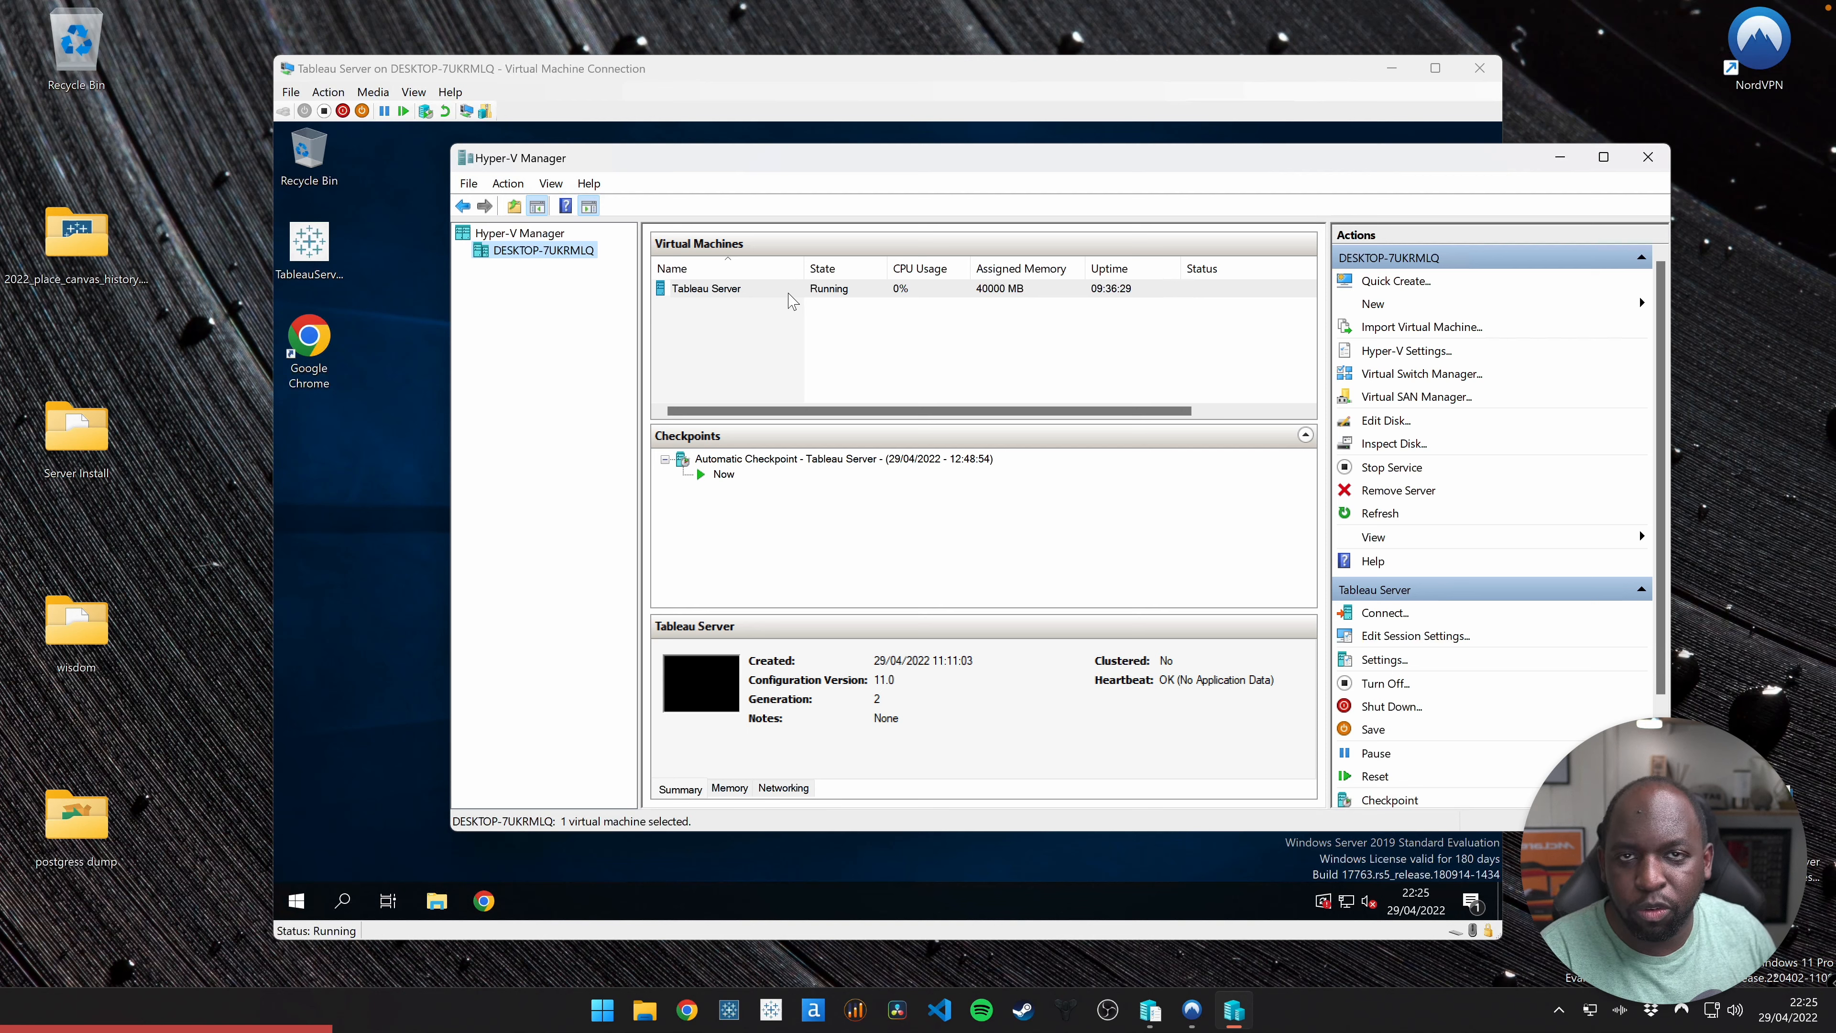
{"action": "left_click", "coordinate": [799, 346]}
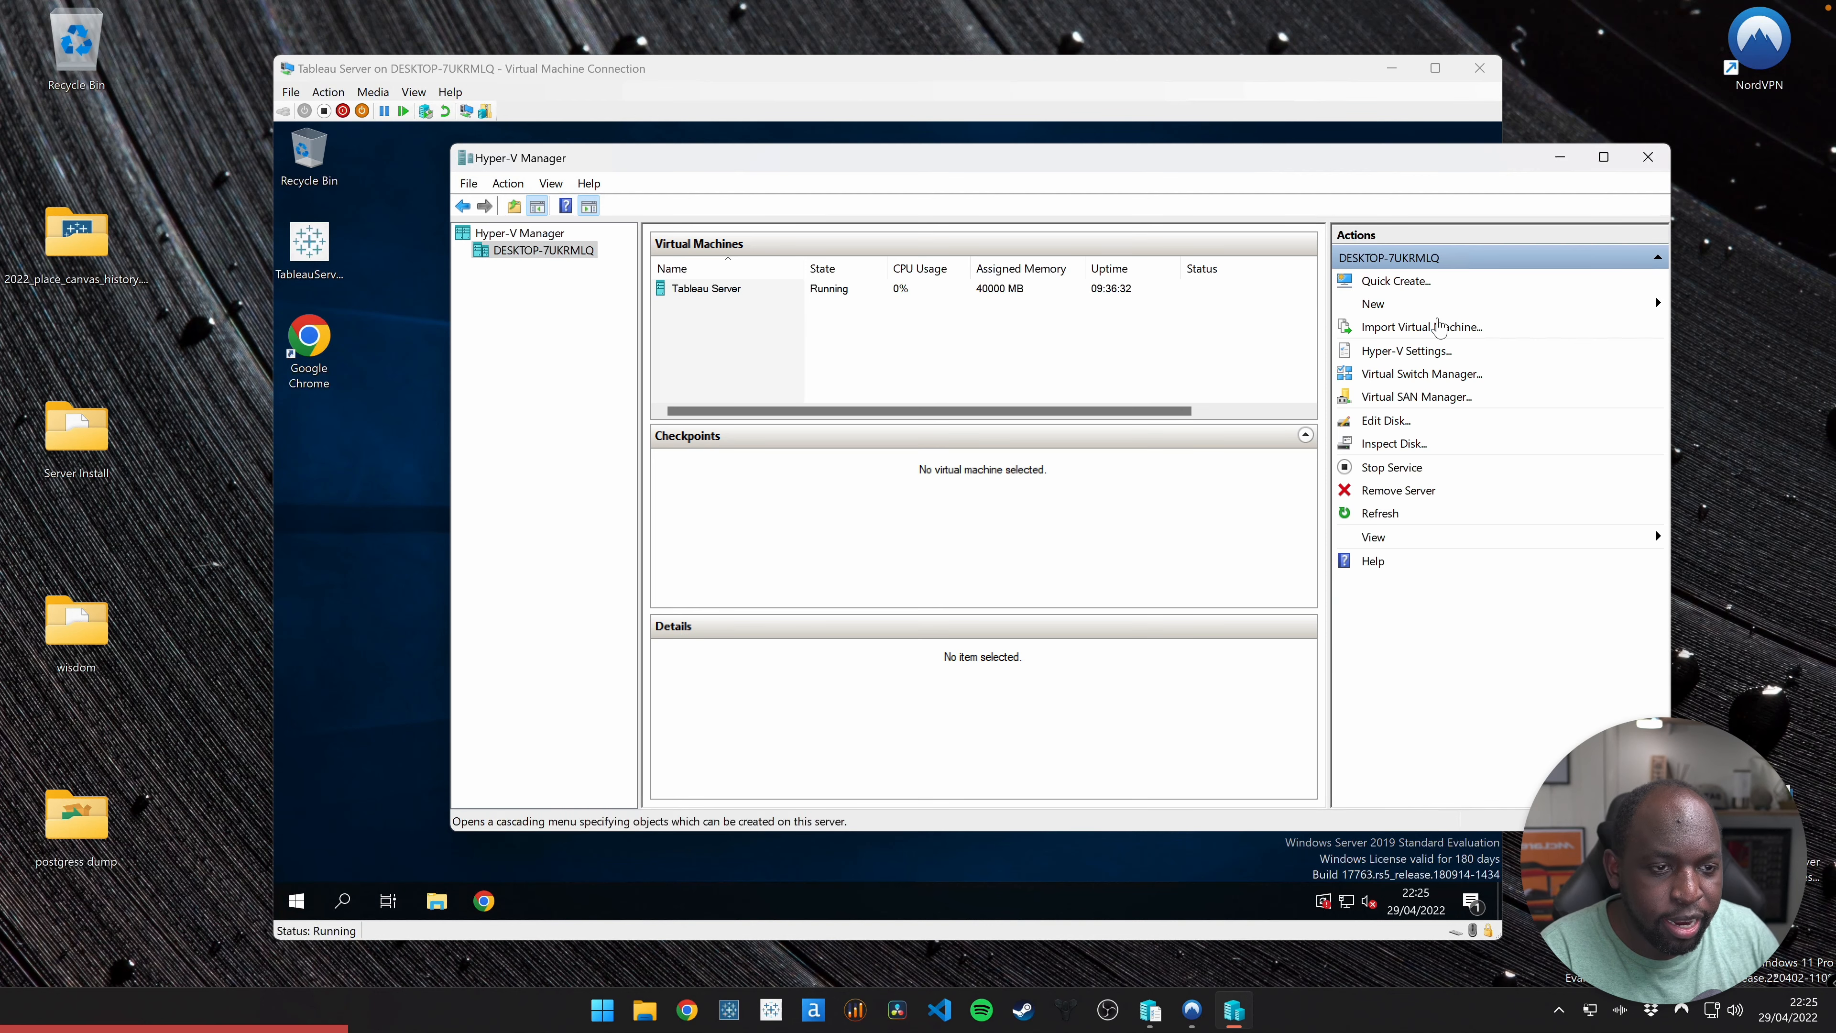
{"action": "left_click", "coordinate": [1377, 304]}
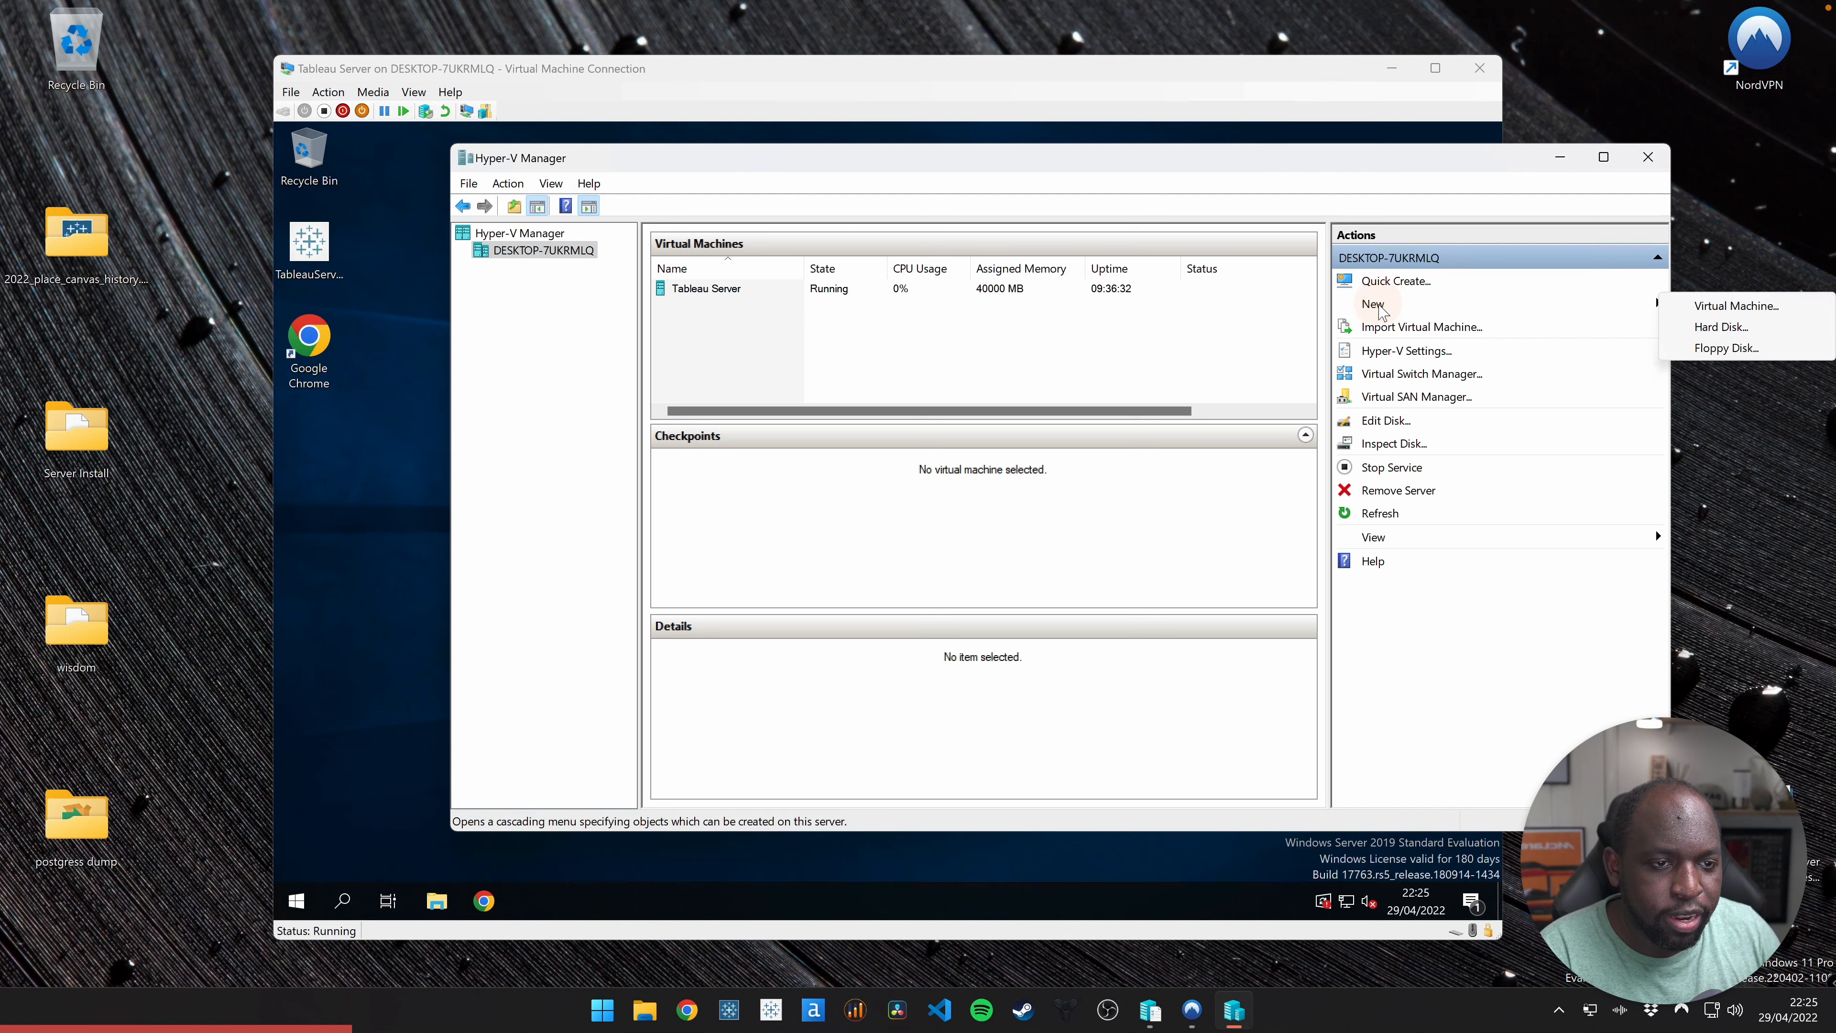
{"action": "left_click", "coordinate": [1810, 309]}
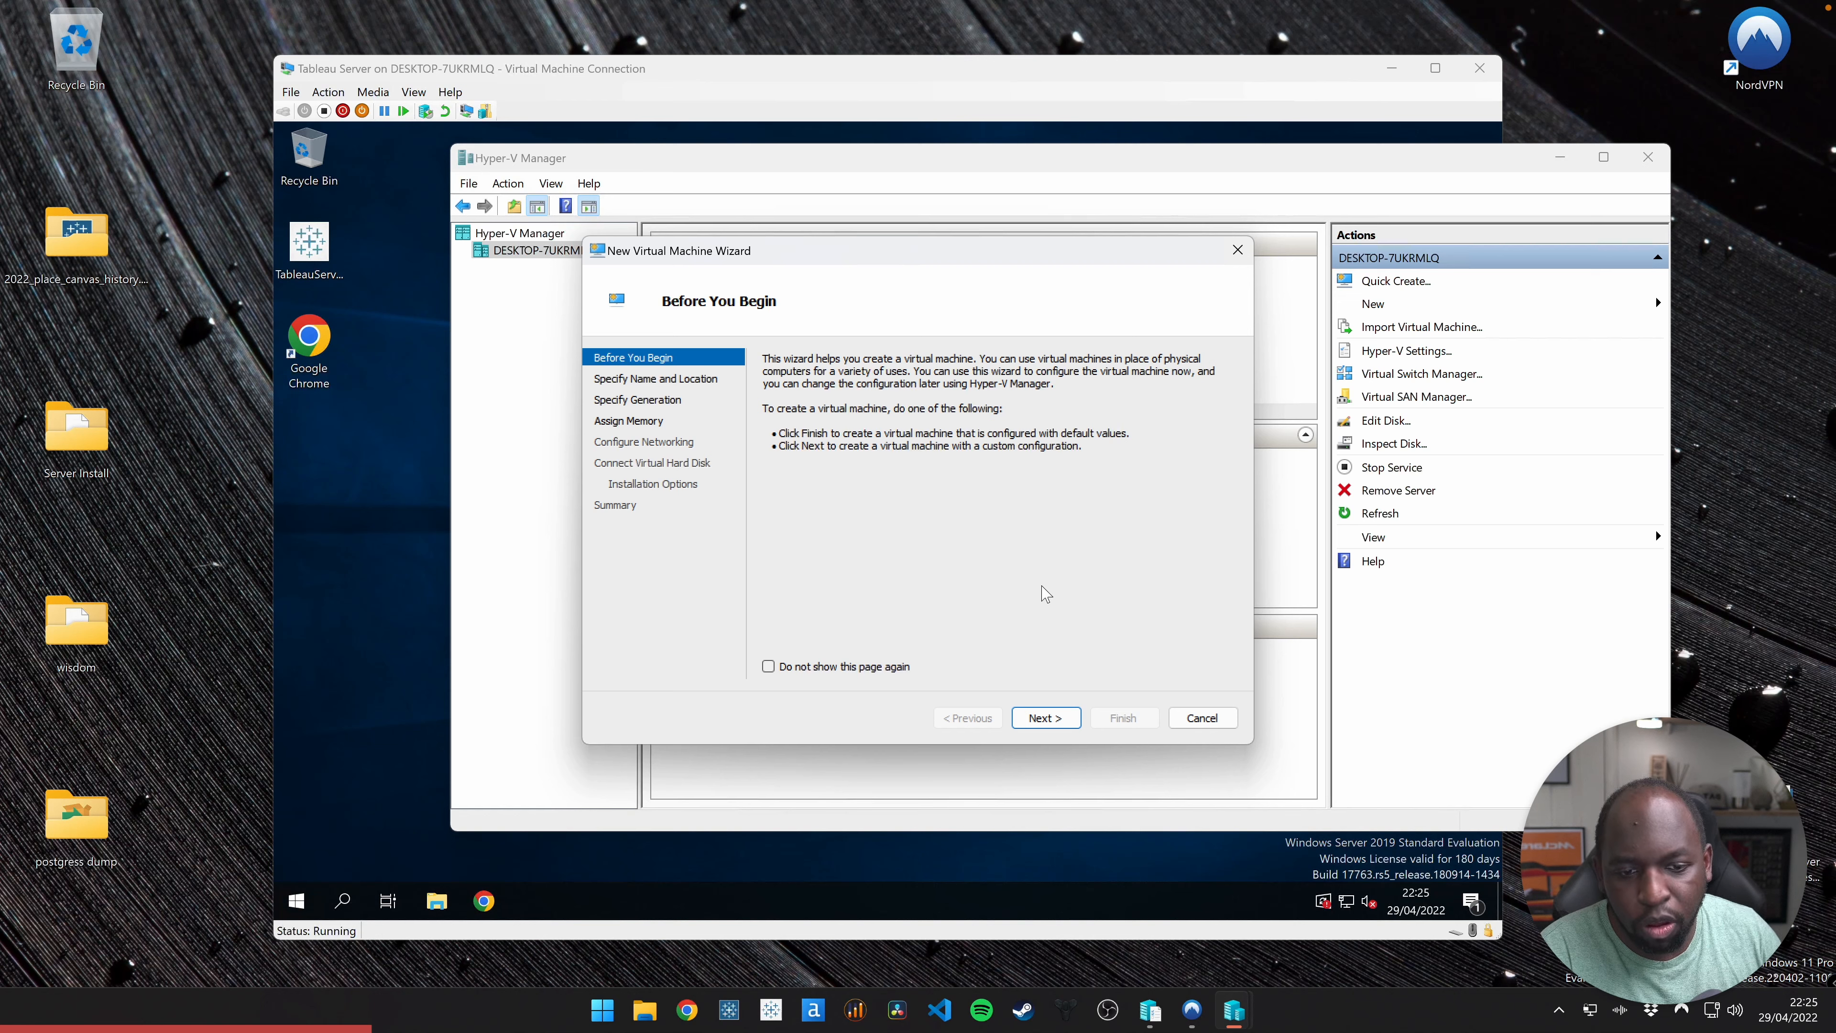
{"action": "left_click", "coordinate": [1048, 718]}
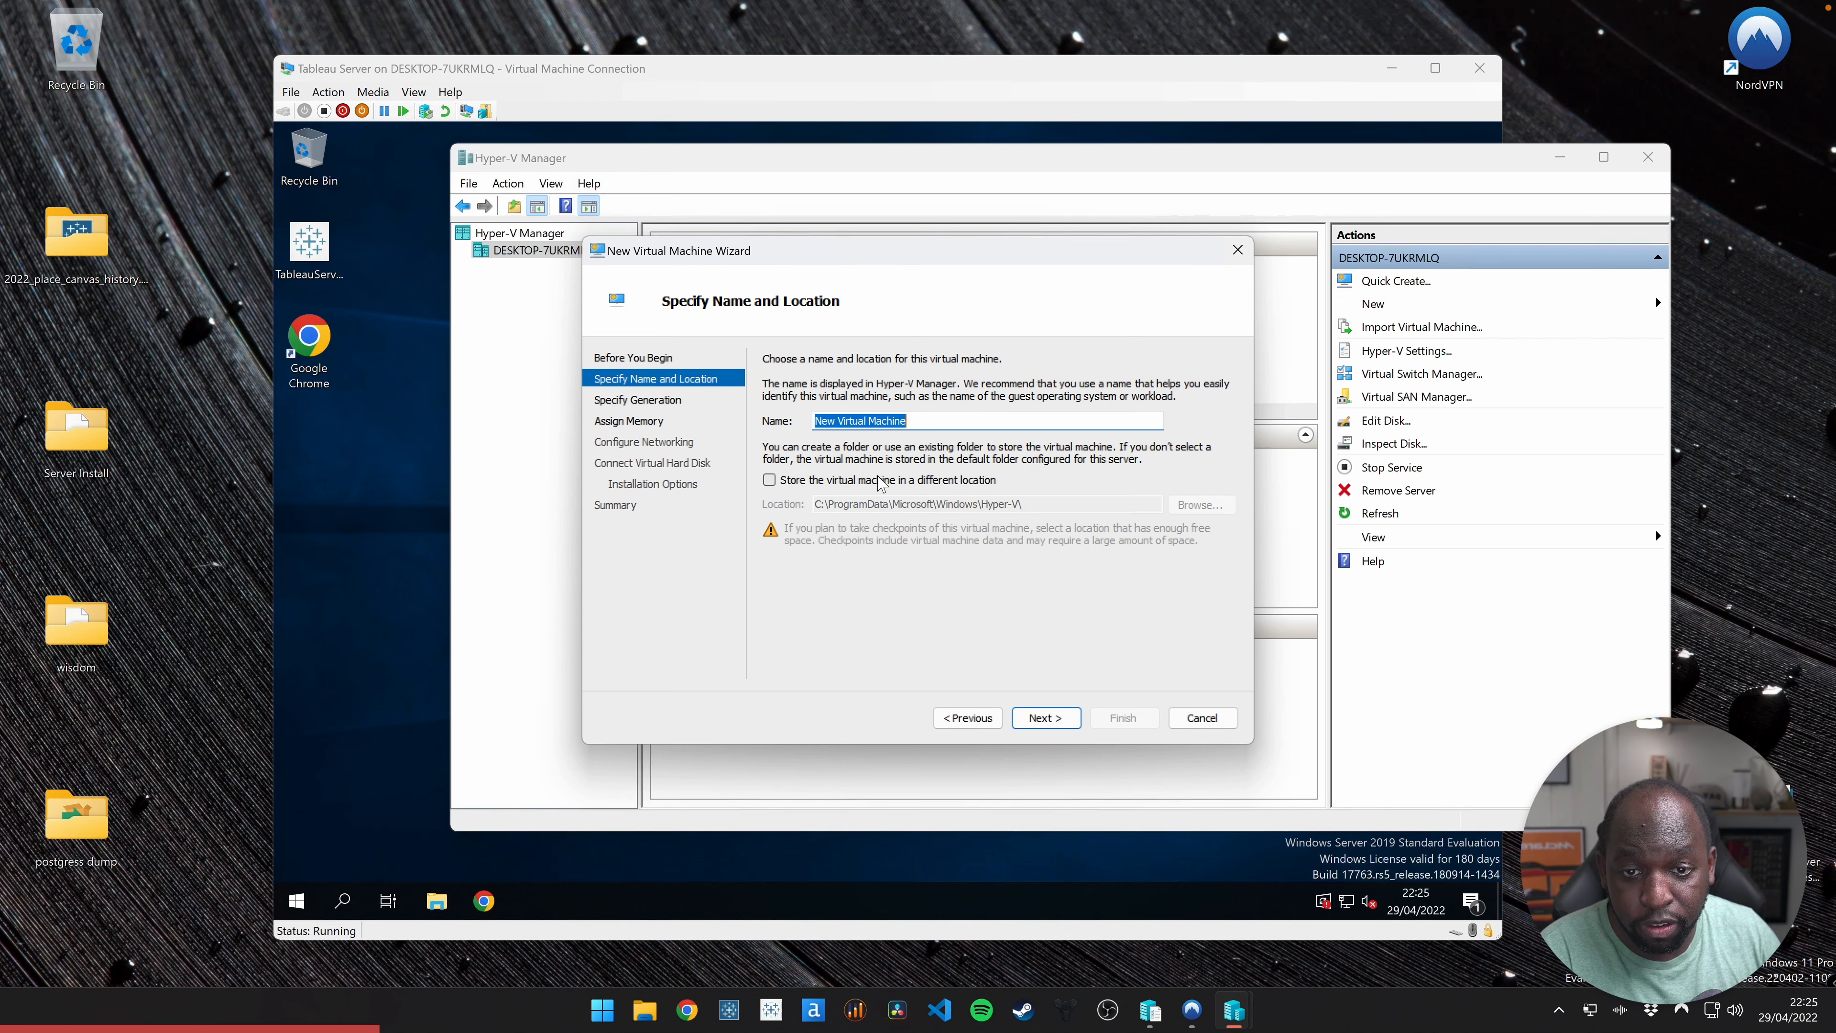
Name the new virtual machine "give it anme", choose Generation 2, and continue to the memory assignment
{"action": "type", "text": "give it anme"}
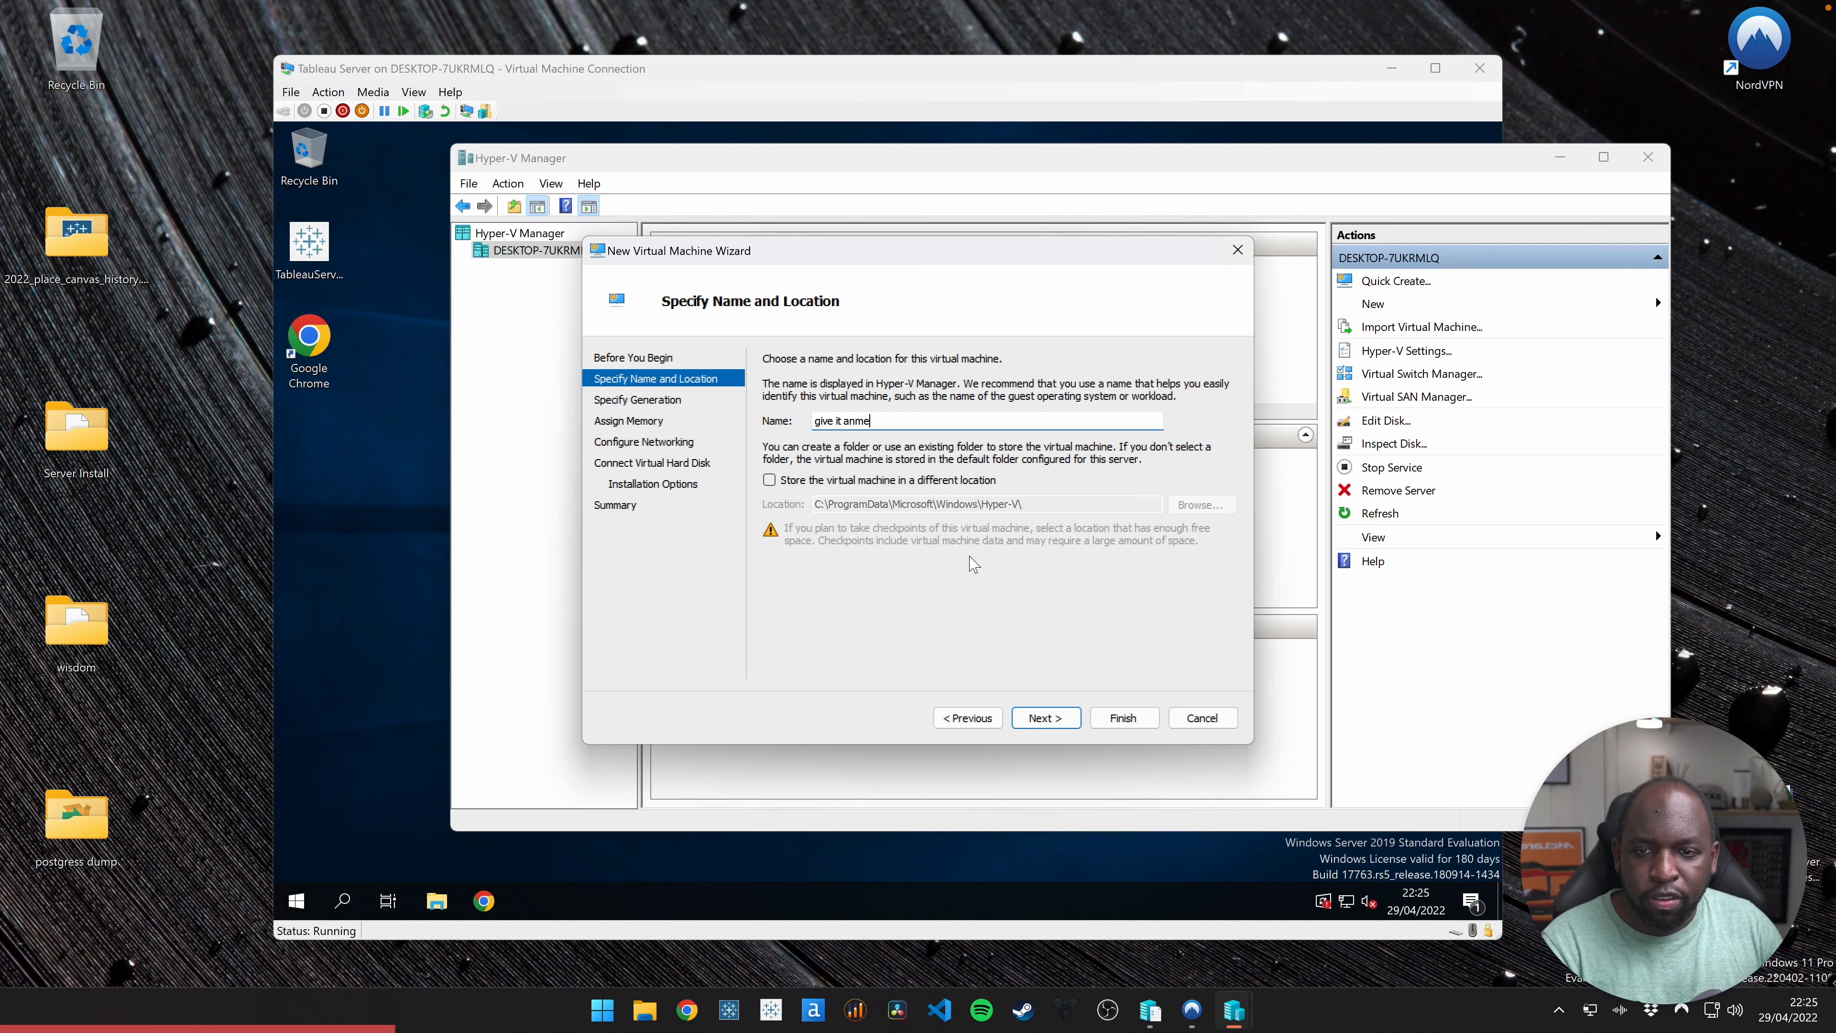
{"action": "left_click", "coordinate": [1068, 716]}
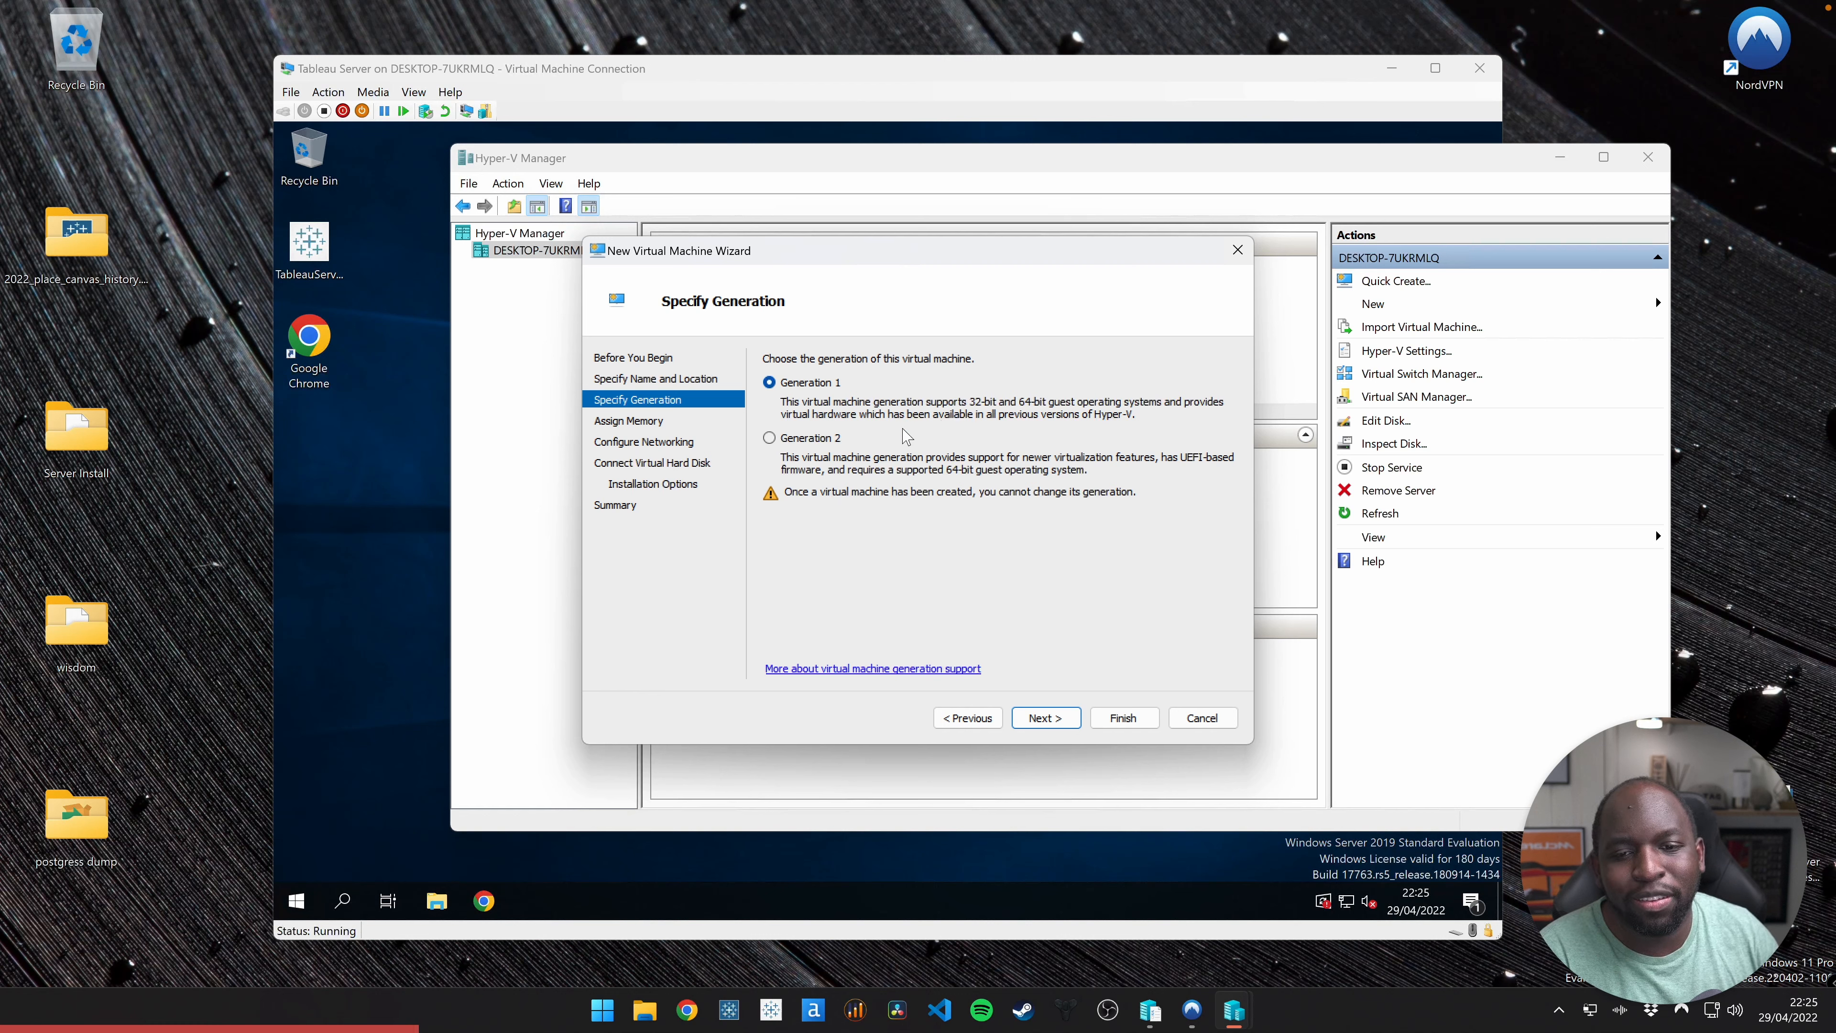
{"action": "left_click", "coordinate": [772, 438]}
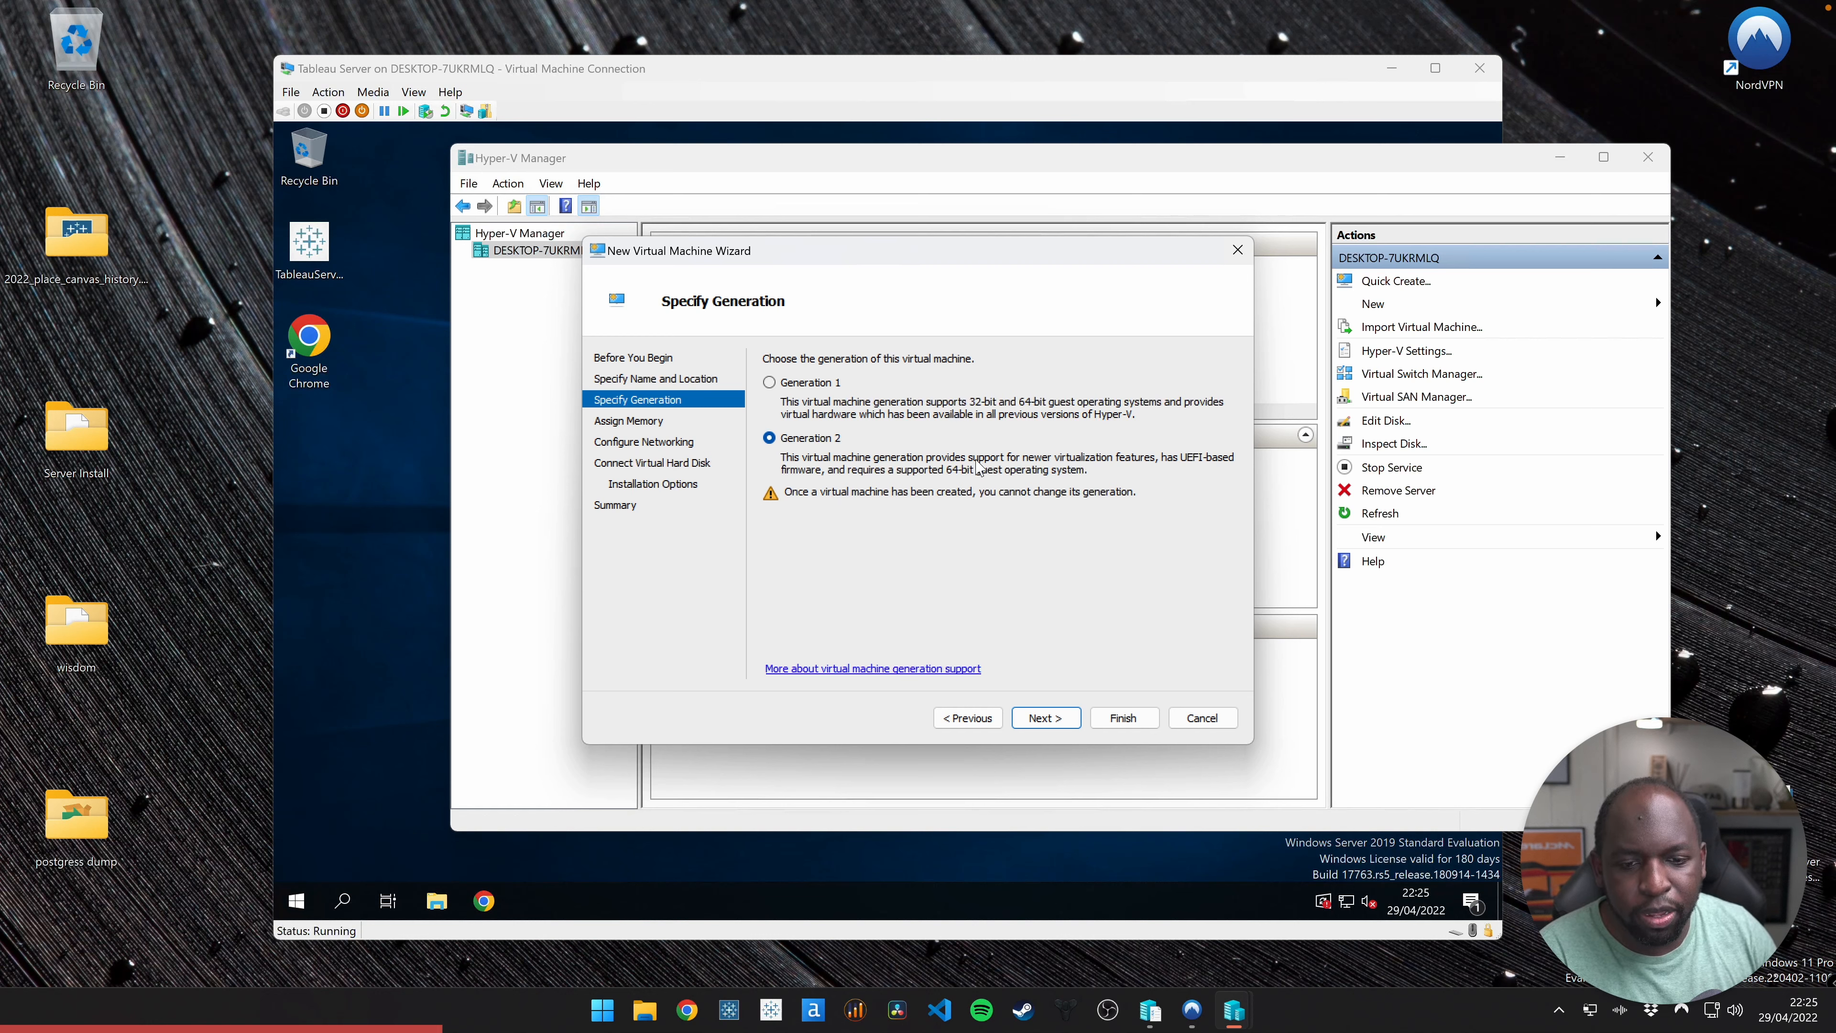
{"action": "left_click", "coordinate": [1048, 716]}
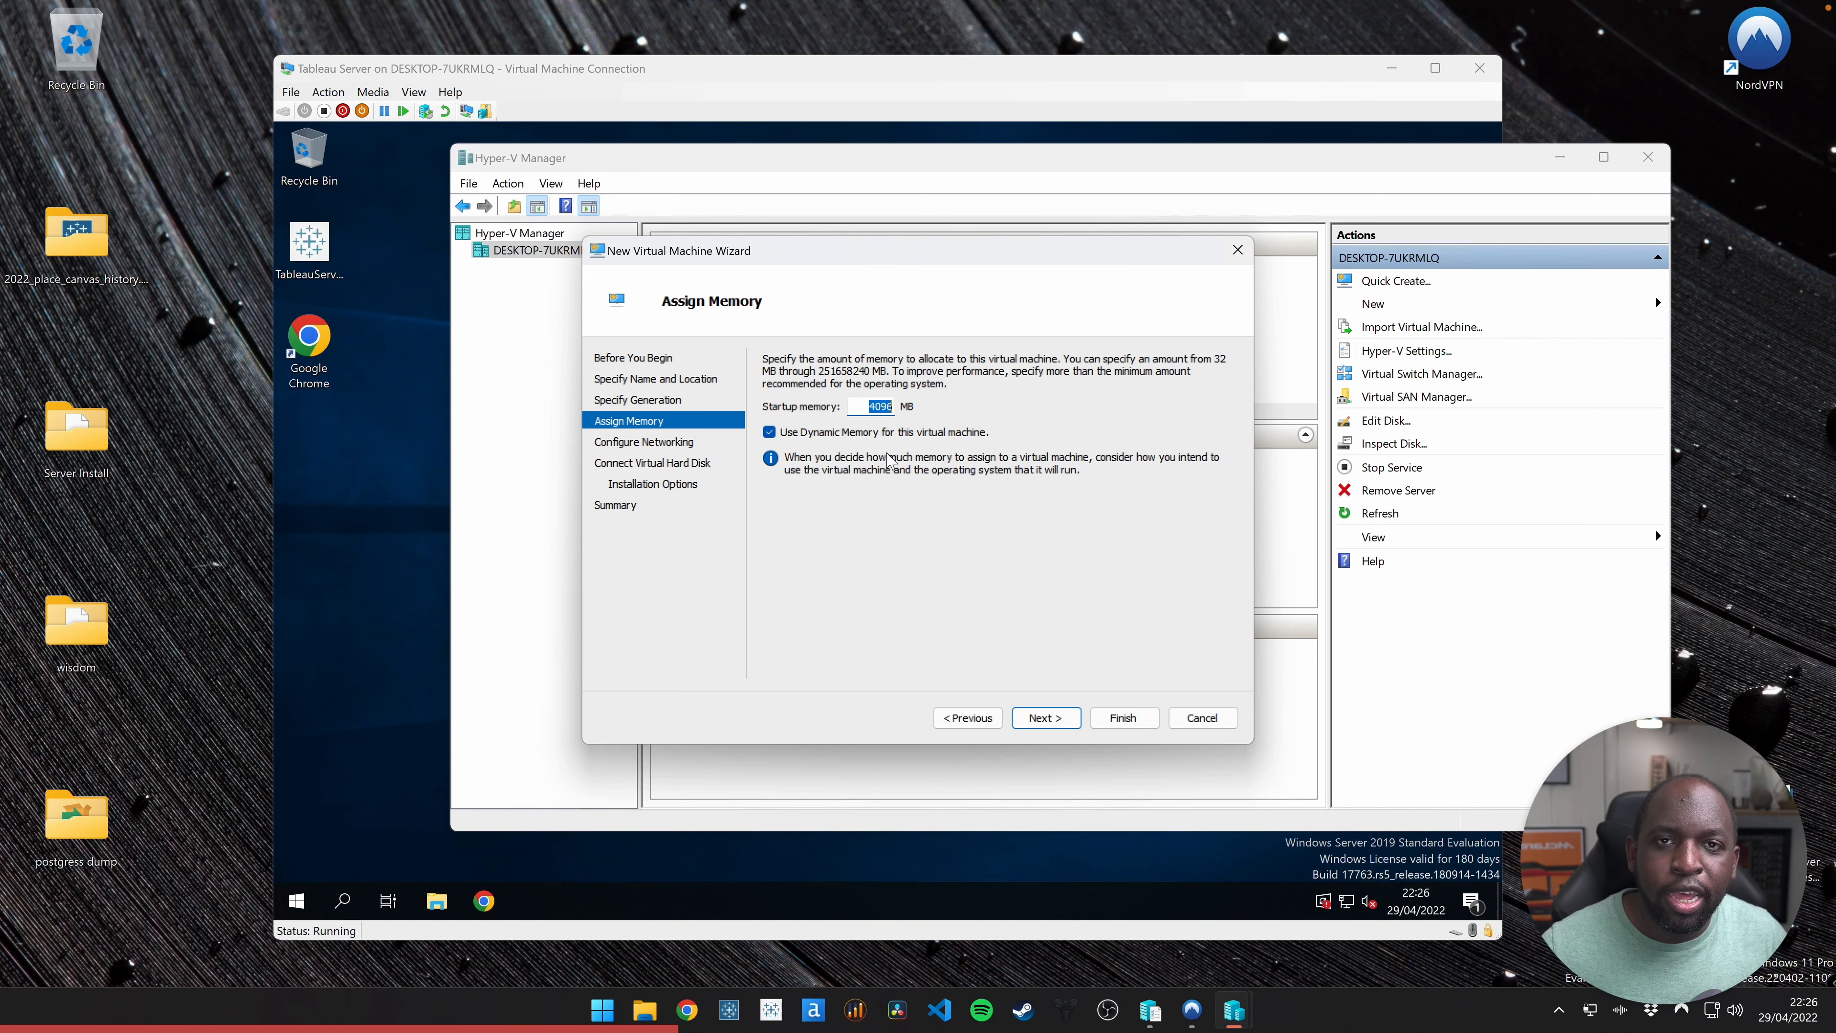
Return to Chrome, search the web for "tableau server minimum specs", and open Tableau's Minimum Hardware Requirements and Recommendations article
{"action": "key", "text": "ctrl+Left"}
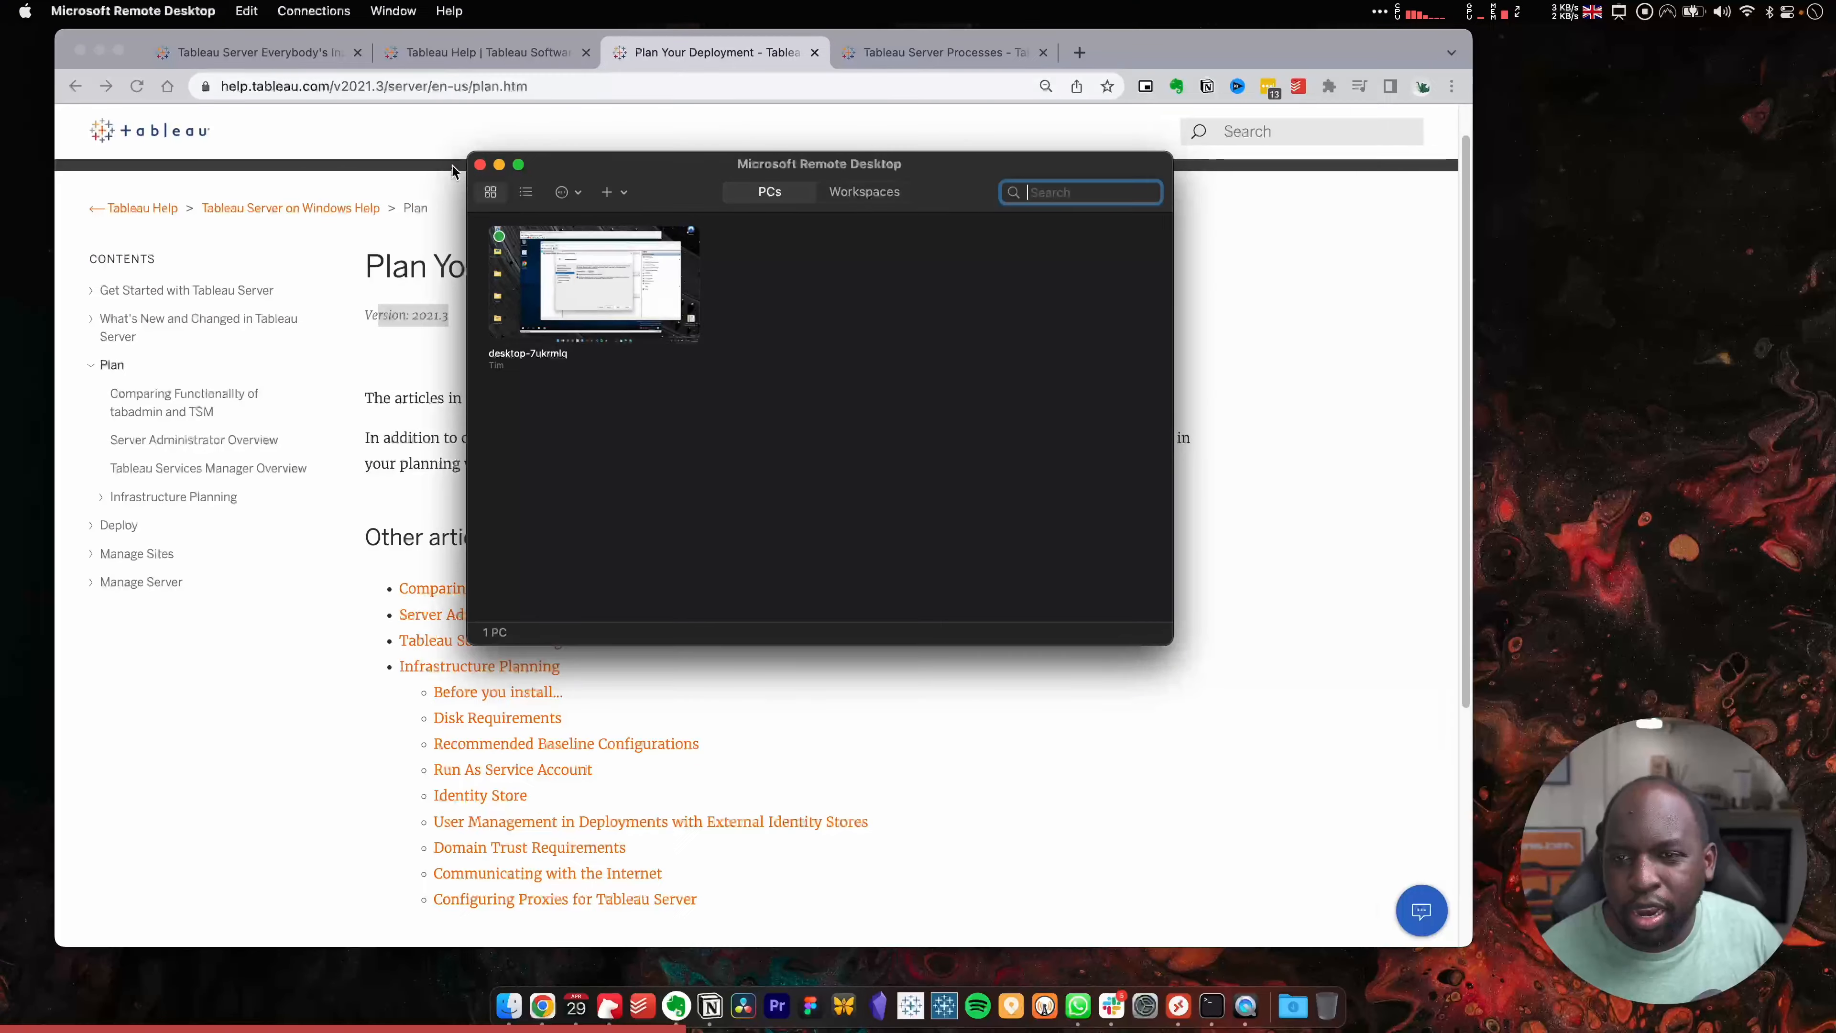
{"action": "left_click", "coordinate": [410, 152]}
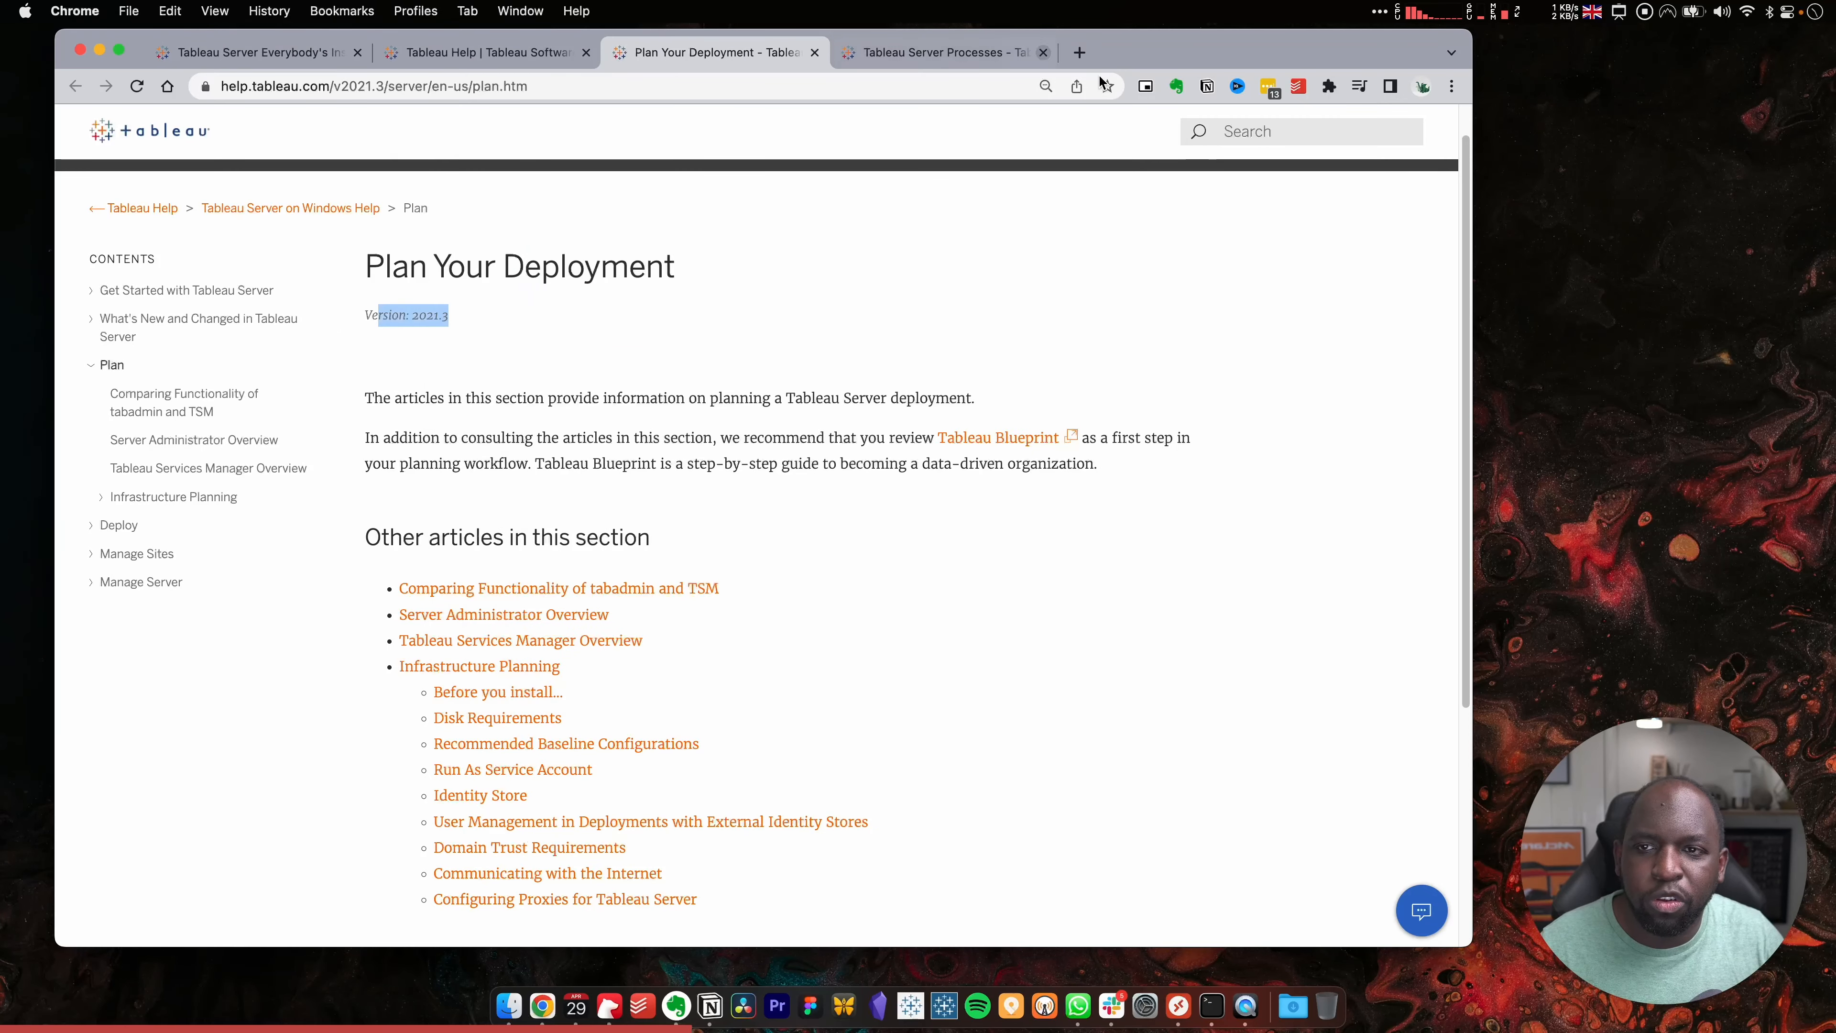
{"action": "left_click", "coordinate": [1080, 52]}
{"action": "type", "text": "tablea"}
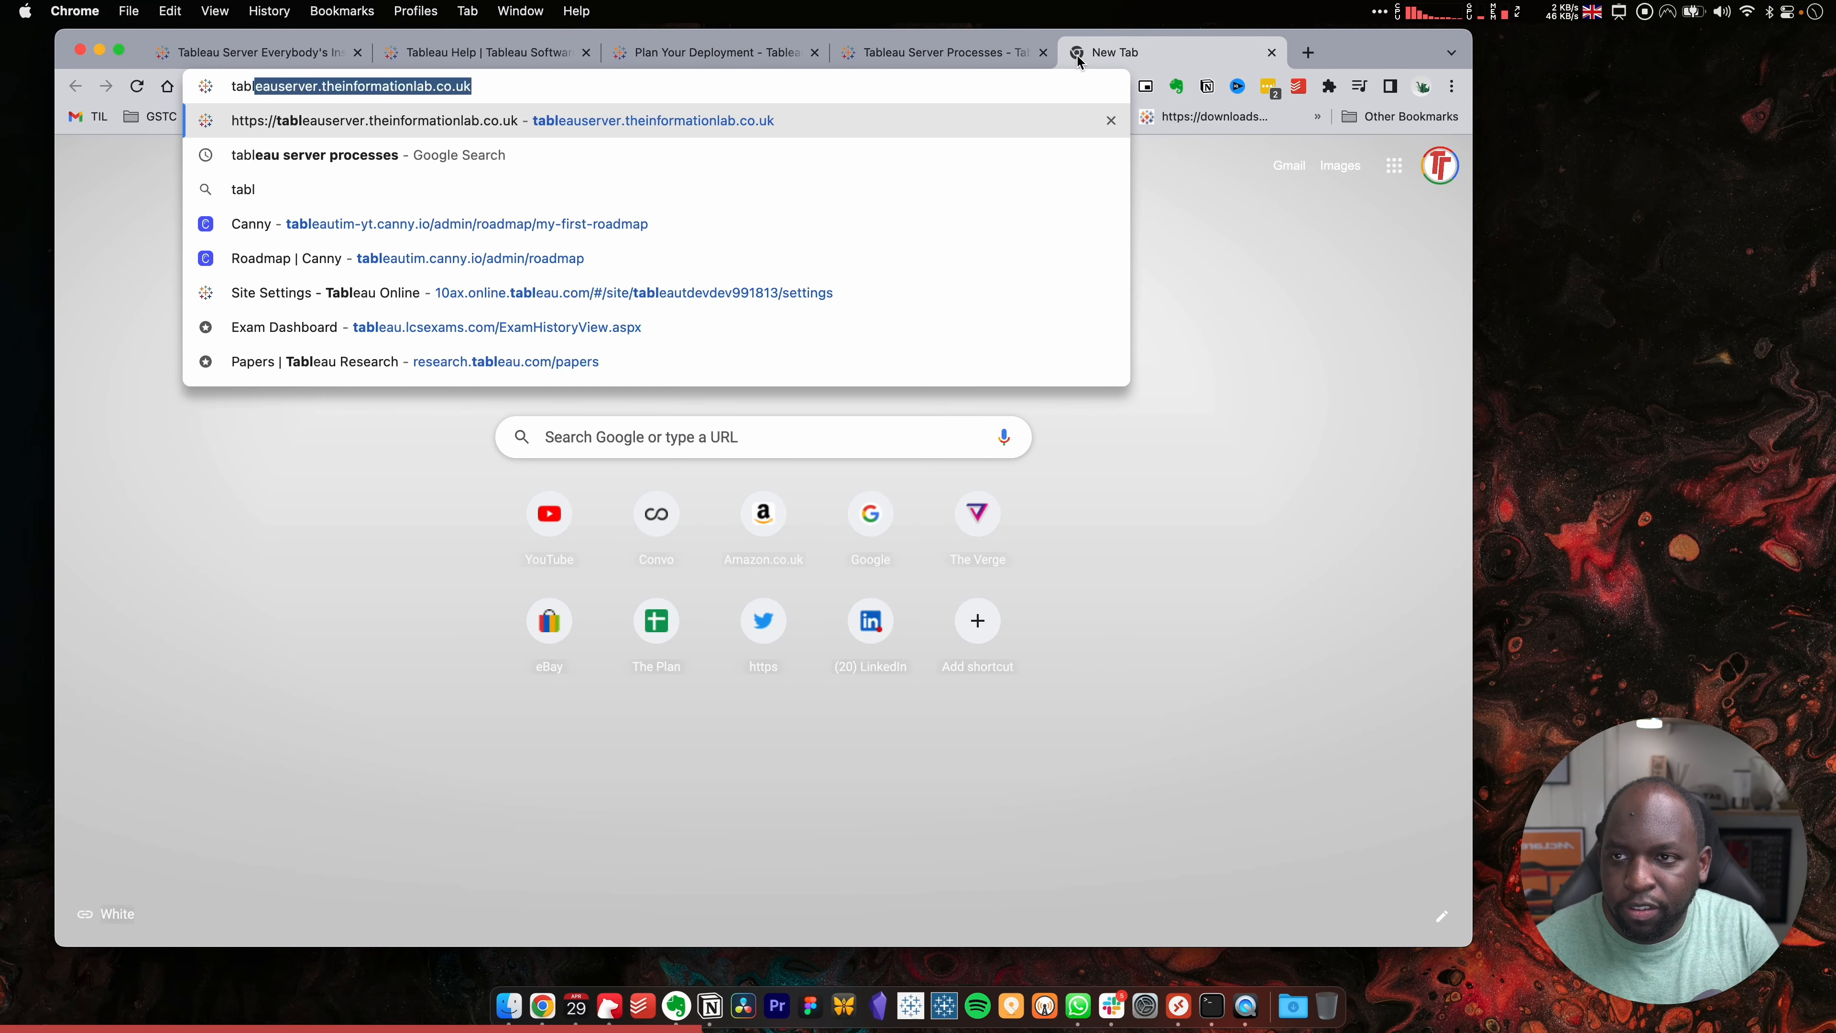
{"action": "type", "text": "u server minimum specs"}
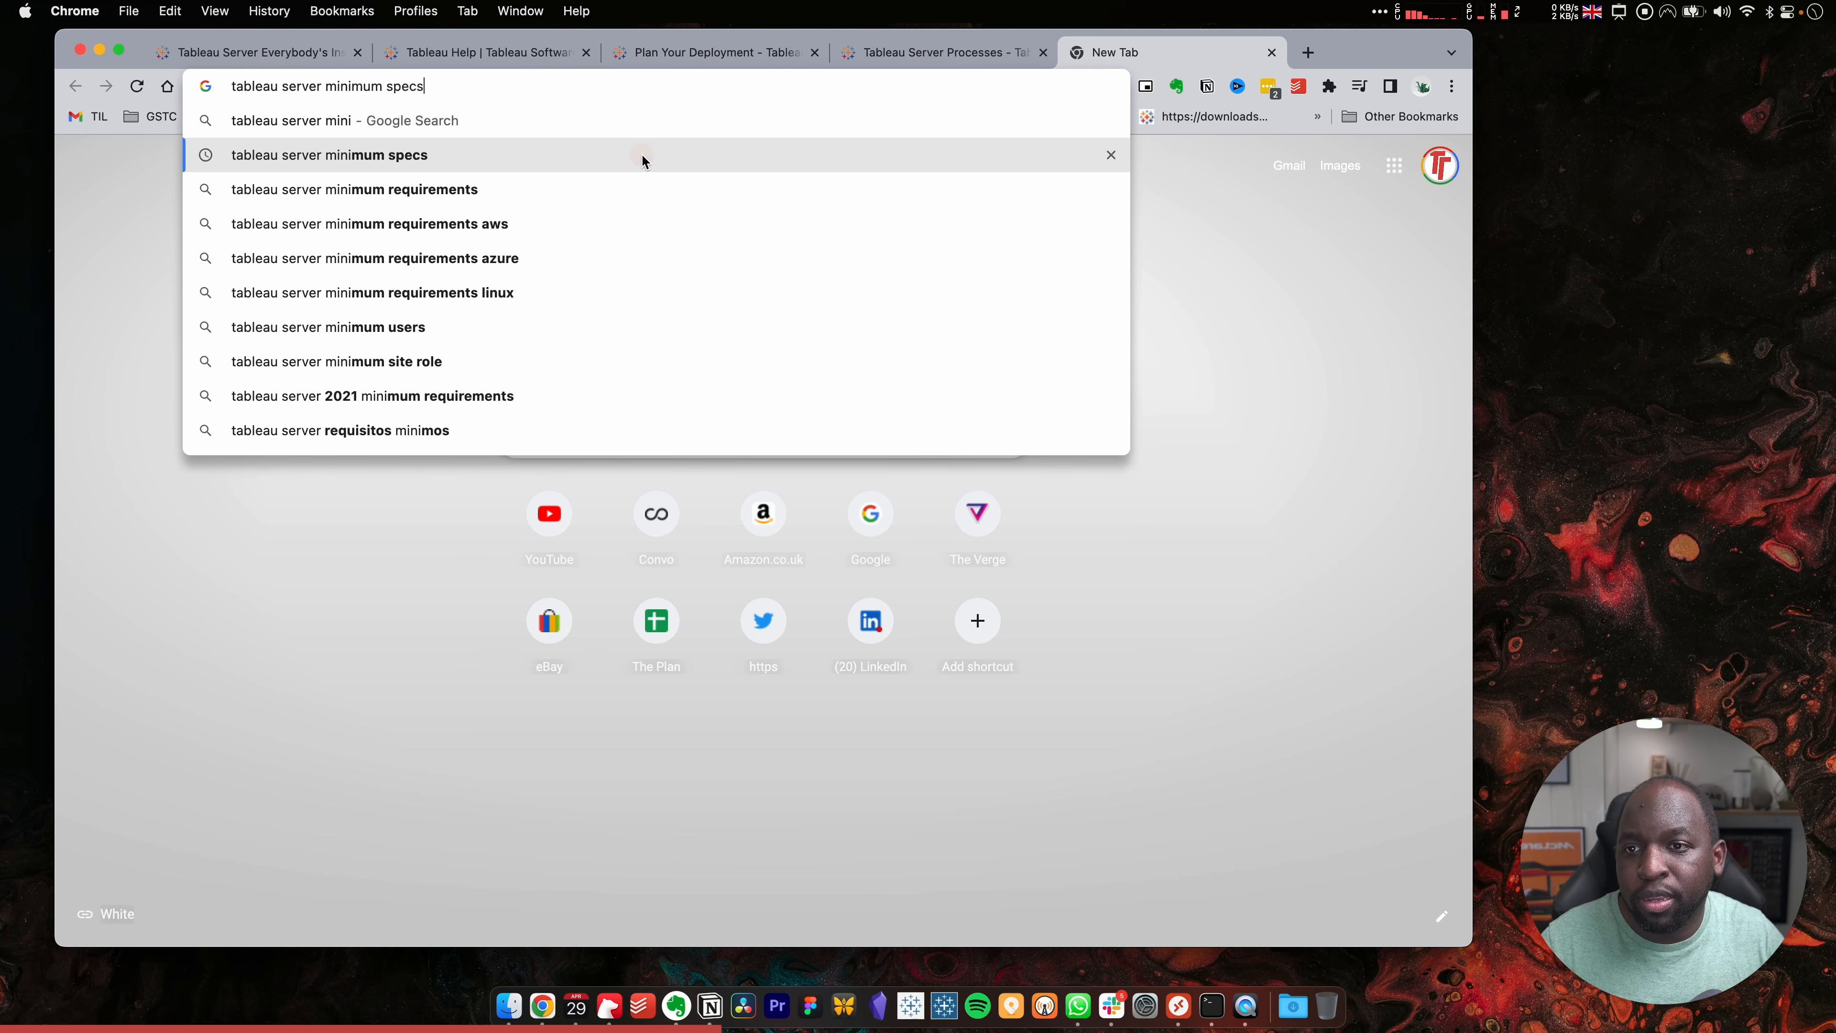
{"action": "left_click", "coordinate": [640, 155]}
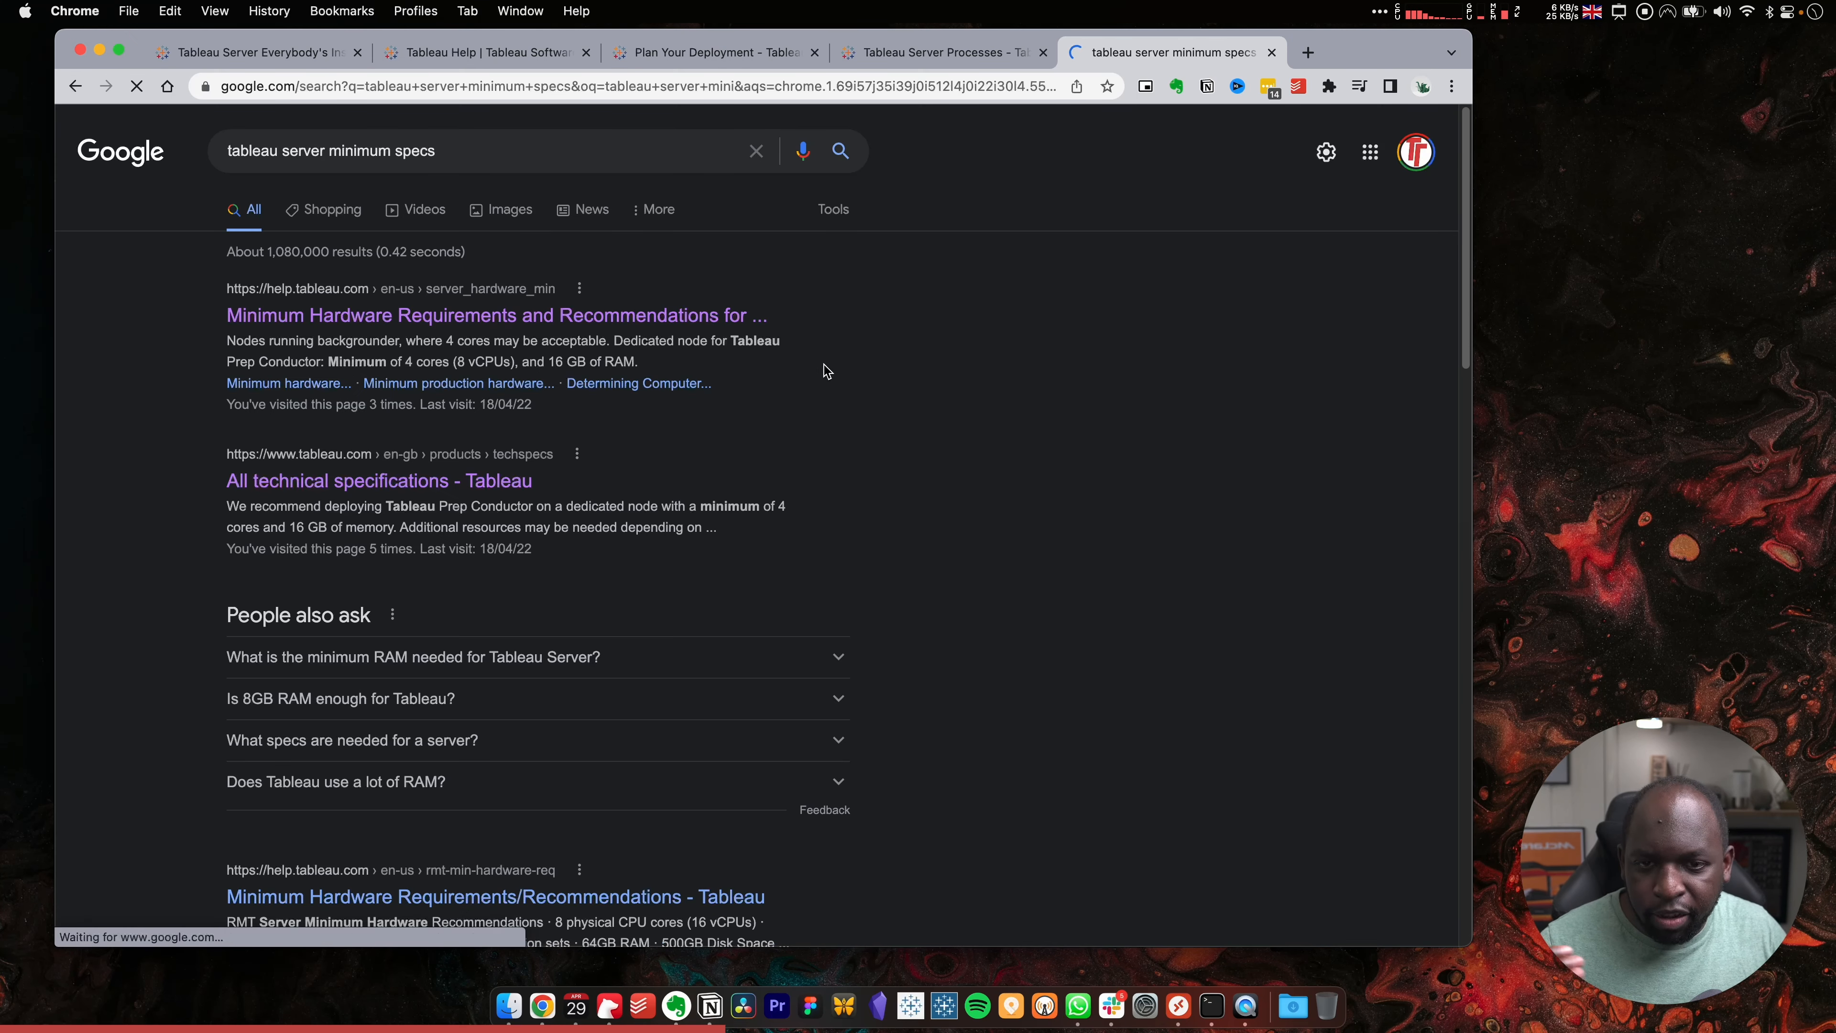
{"action": "left_click", "coordinate": [425, 321]}
Examine the minimum hardware requirements for installing Tableau Server and highlight the CPU and RAM values in the table
{"action": "scroll", "coordinate": [820, 437], "scroll_direction": "down", "scroll_amount": 1}
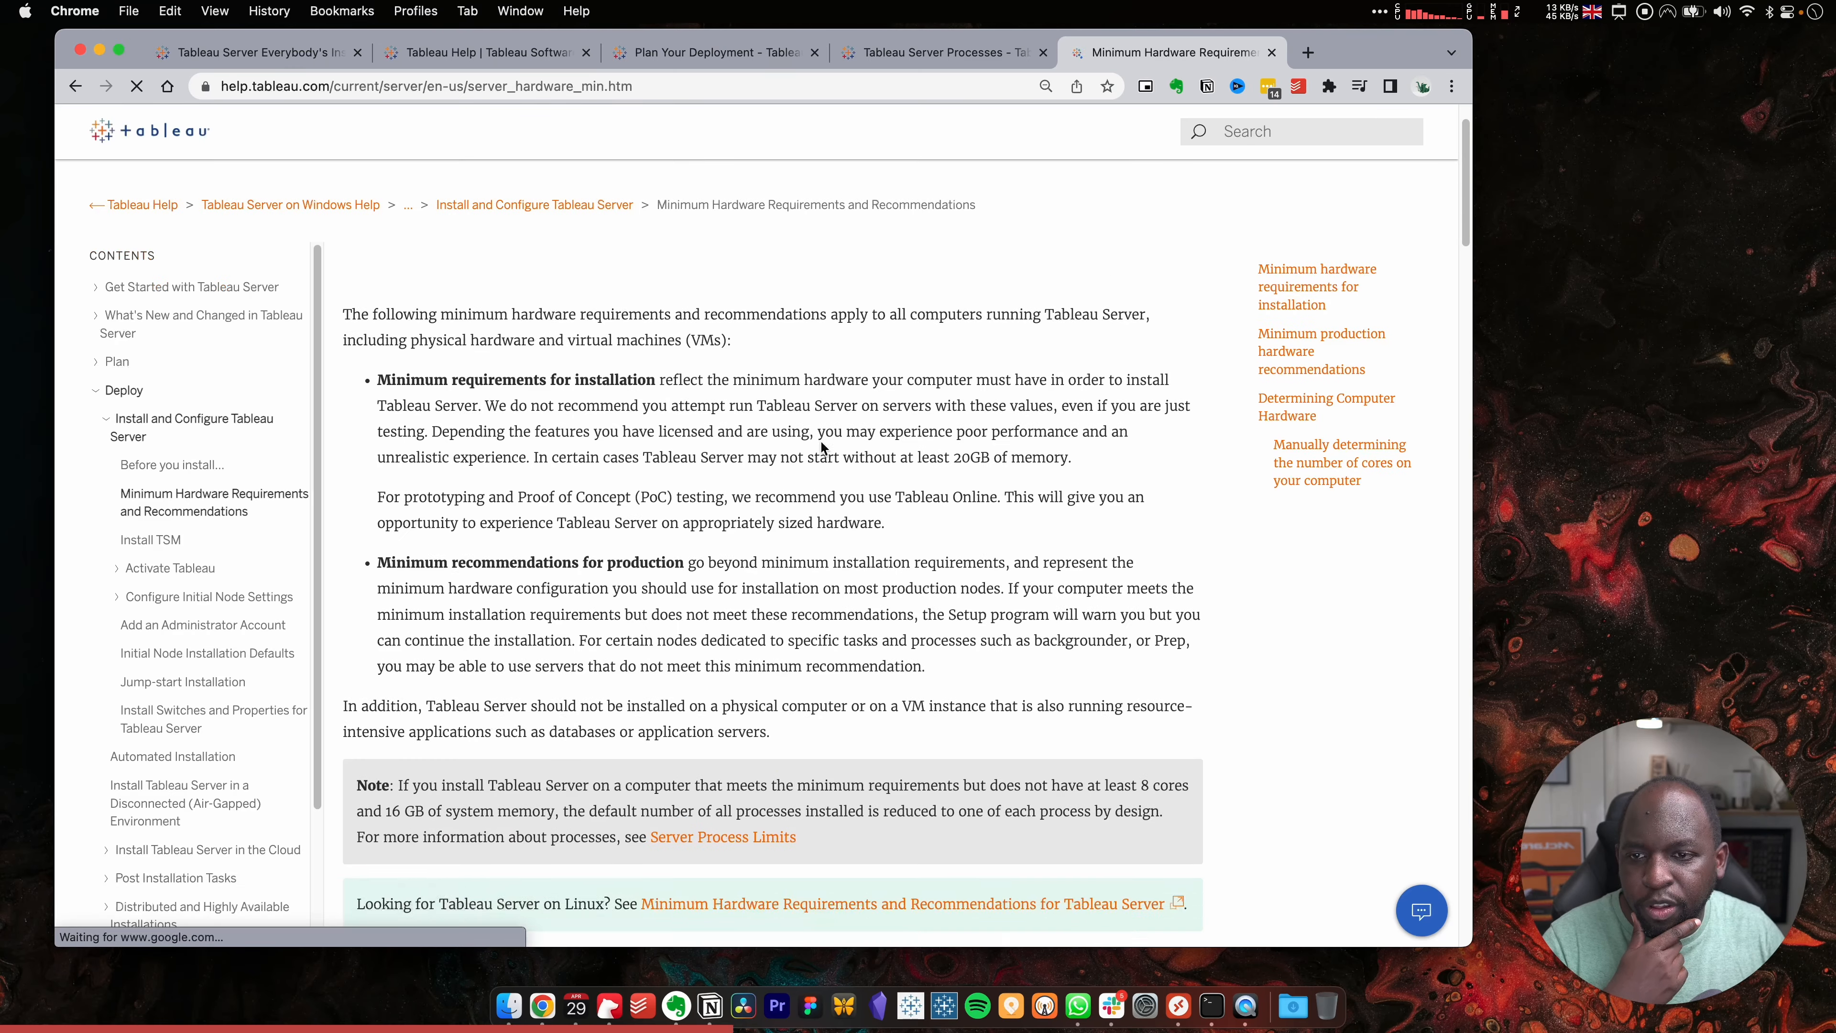
{"action": "scroll", "coordinate": [821, 442], "scroll_direction": "down", "scroll_amount": 10}
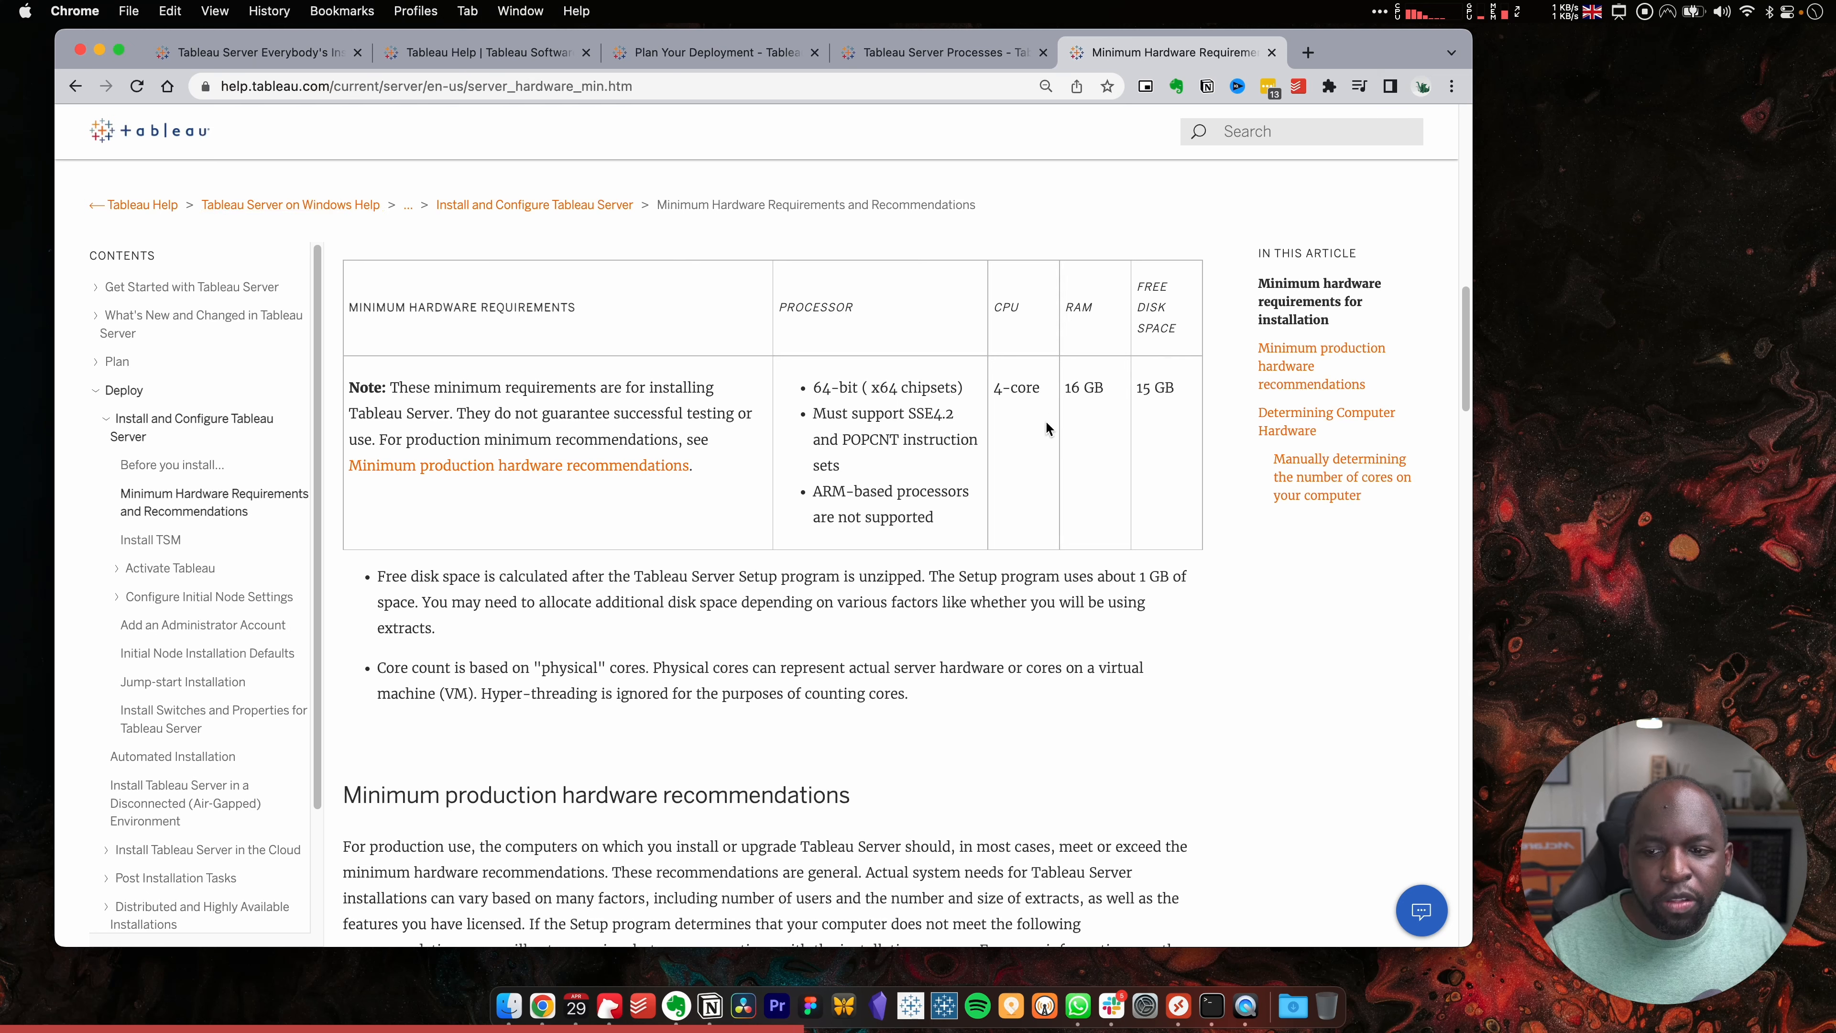
{"action": "scroll", "coordinate": [1042, 424], "scroll_direction": "down", "scroll_amount": 4}
{"action": "scroll", "coordinate": [1042, 425], "scroll_direction": "up", "scroll_amount": 5}
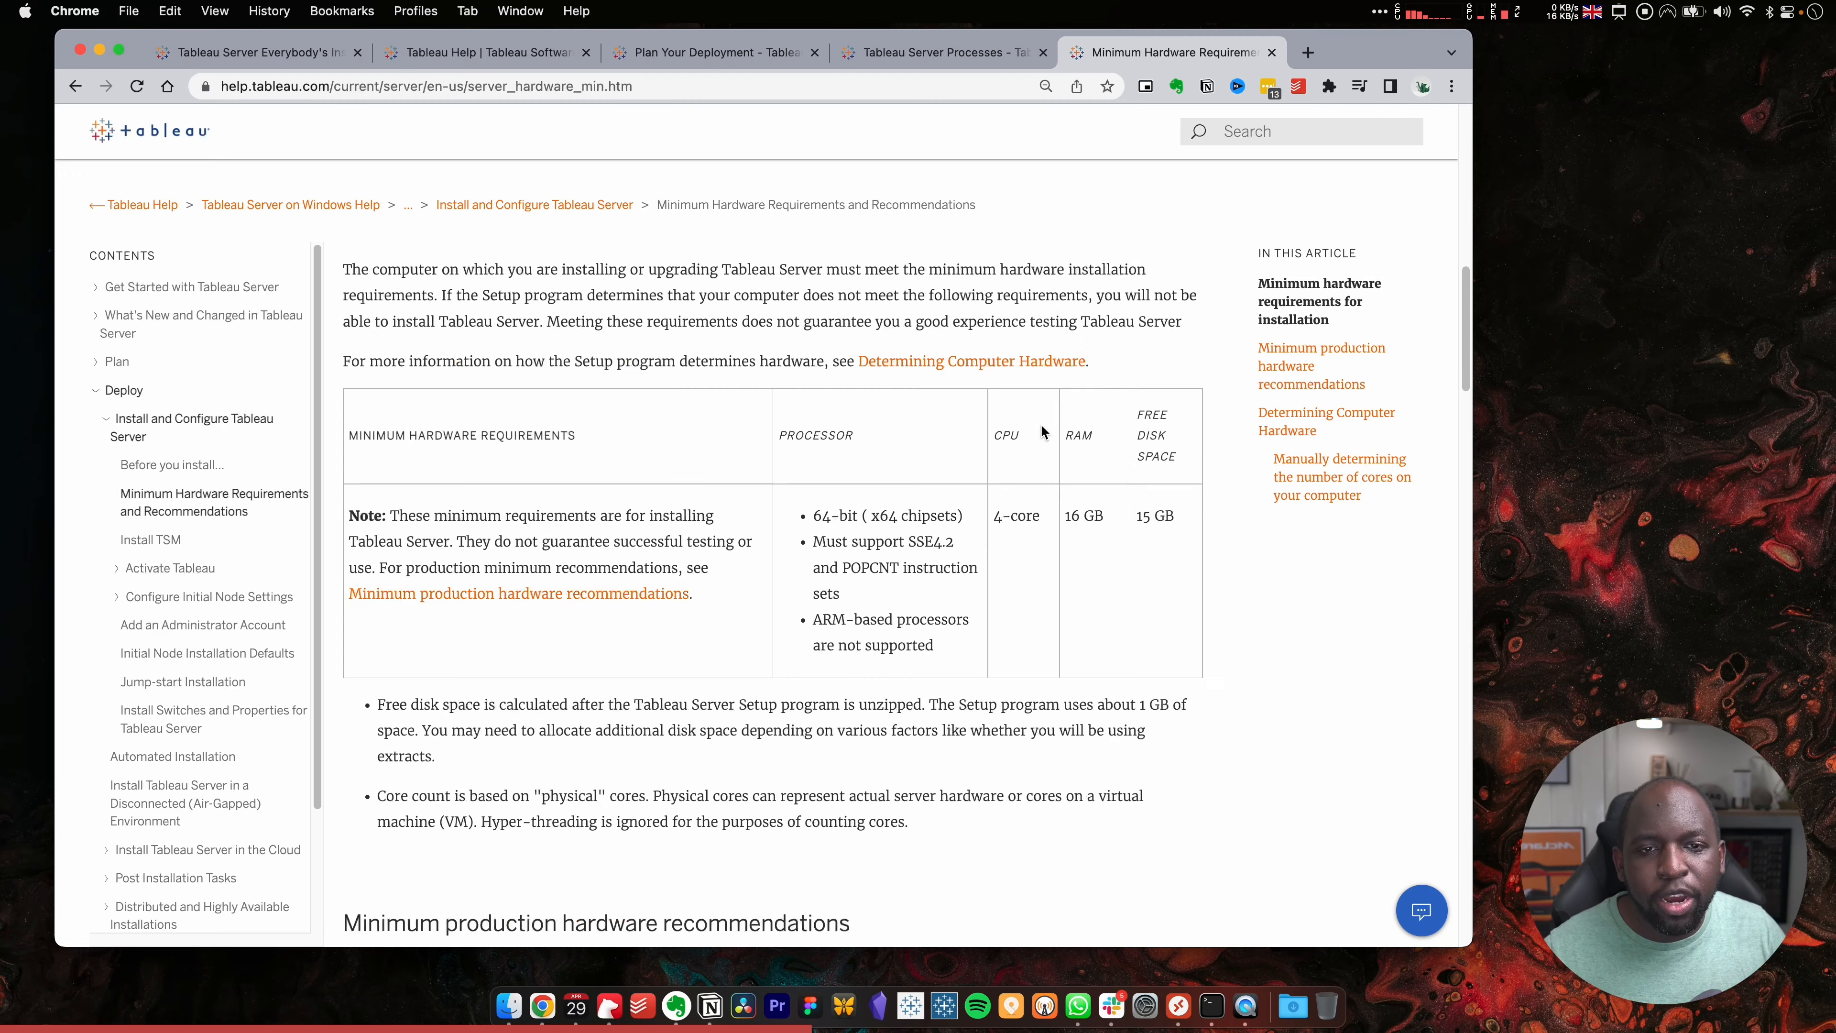
{"action": "left_click_drag", "start_coordinate": [1106, 527], "coordinate": [1007, 531]}
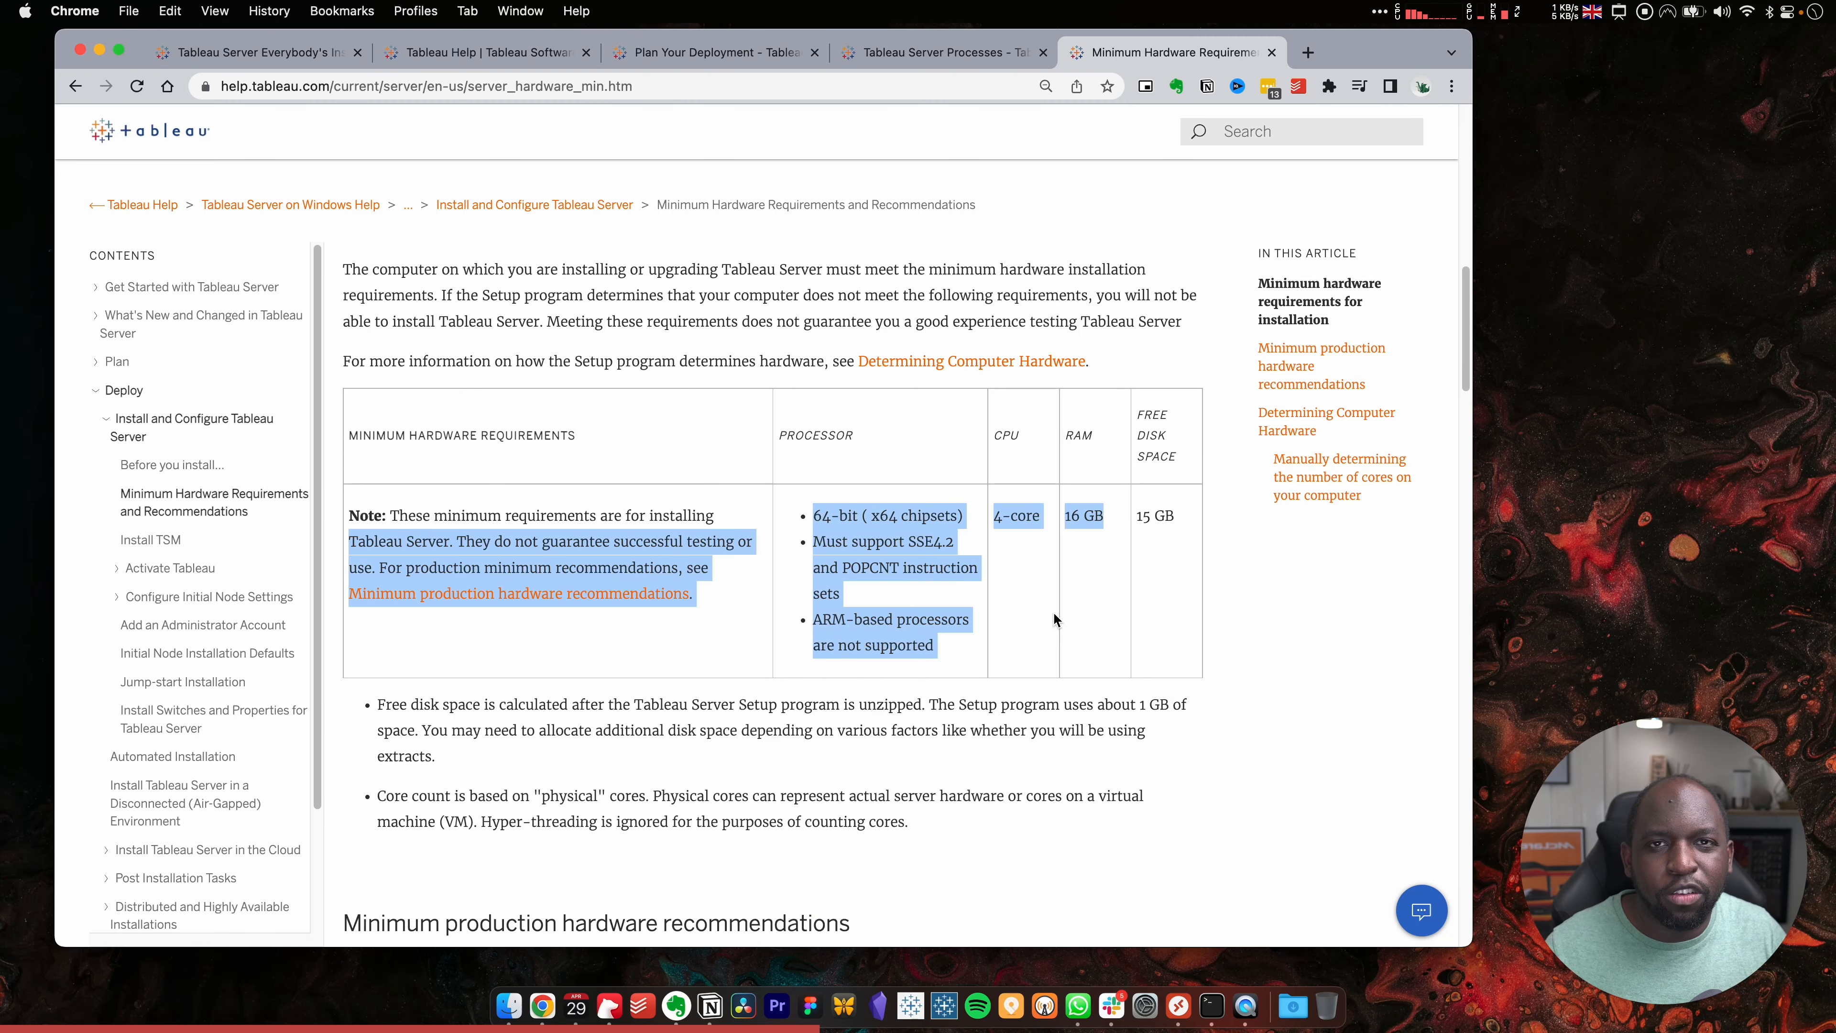
Examine the minimum production hardware recommendations for a single-node install, highlighting the disk space and the RAM for versions prior to 2021.4.0
{"action": "scroll", "coordinate": [1053, 613], "scroll_direction": "down", "scroll_amount": 7}
{"action": "scroll", "coordinate": [1055, 618], "scroll_direction": "down", "scroll_amount": 5}
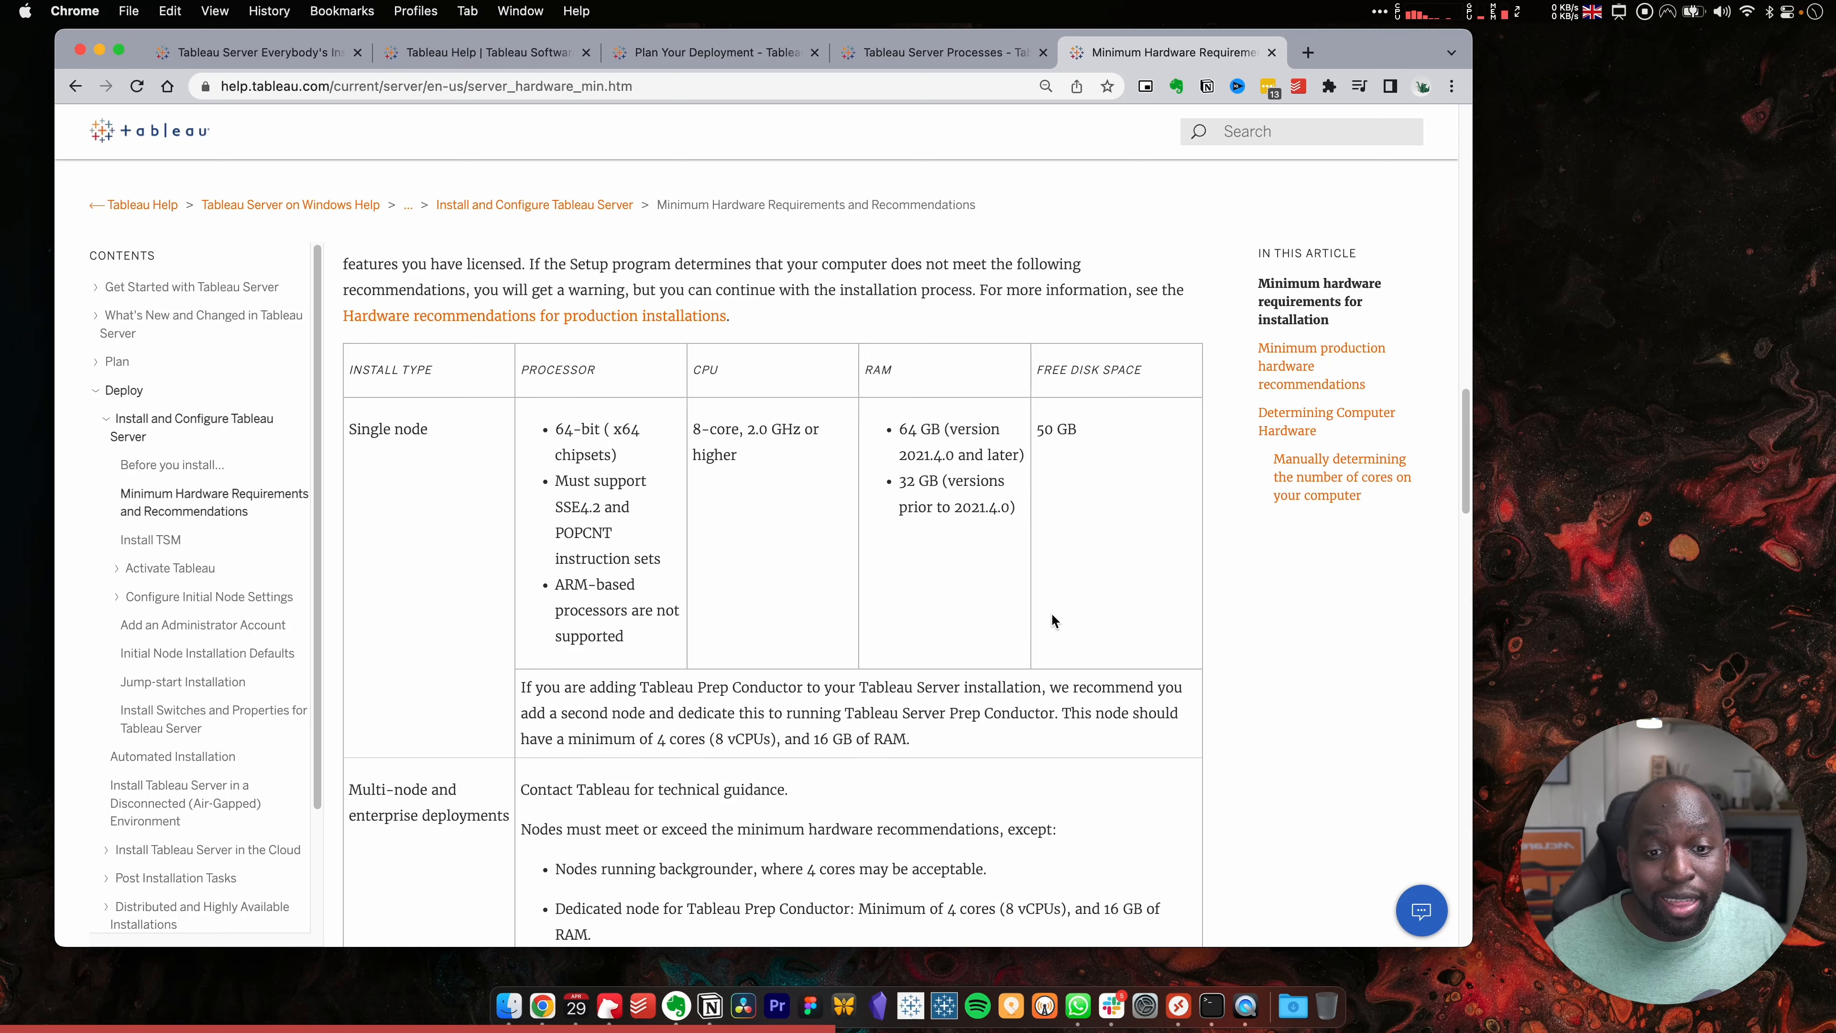
{"action": "left_click_drag", "start_coordinate": [1079, 432], "coordinate": [1030, 435]}
{"action": "left_click", "coordinate": [997, 591]}
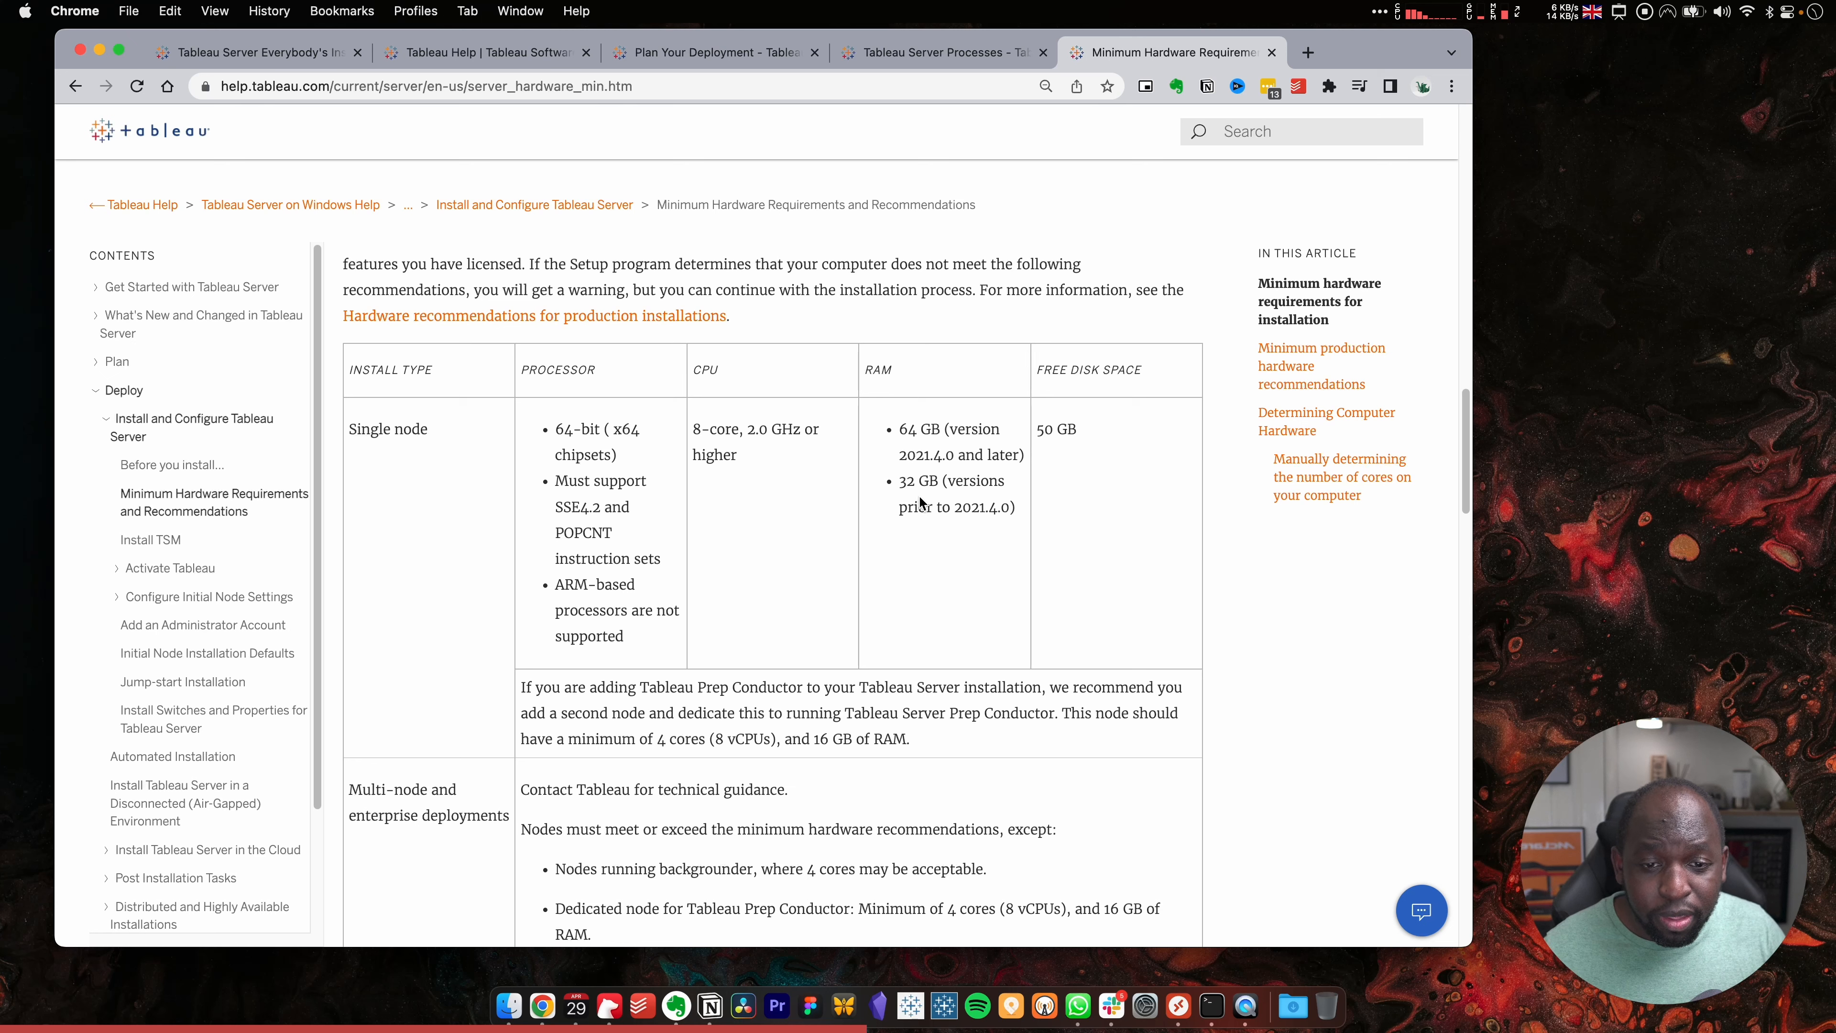
{"action": "left_click_drag", "start_coordinate": [900, 483], "coordinate": [929, 482]}
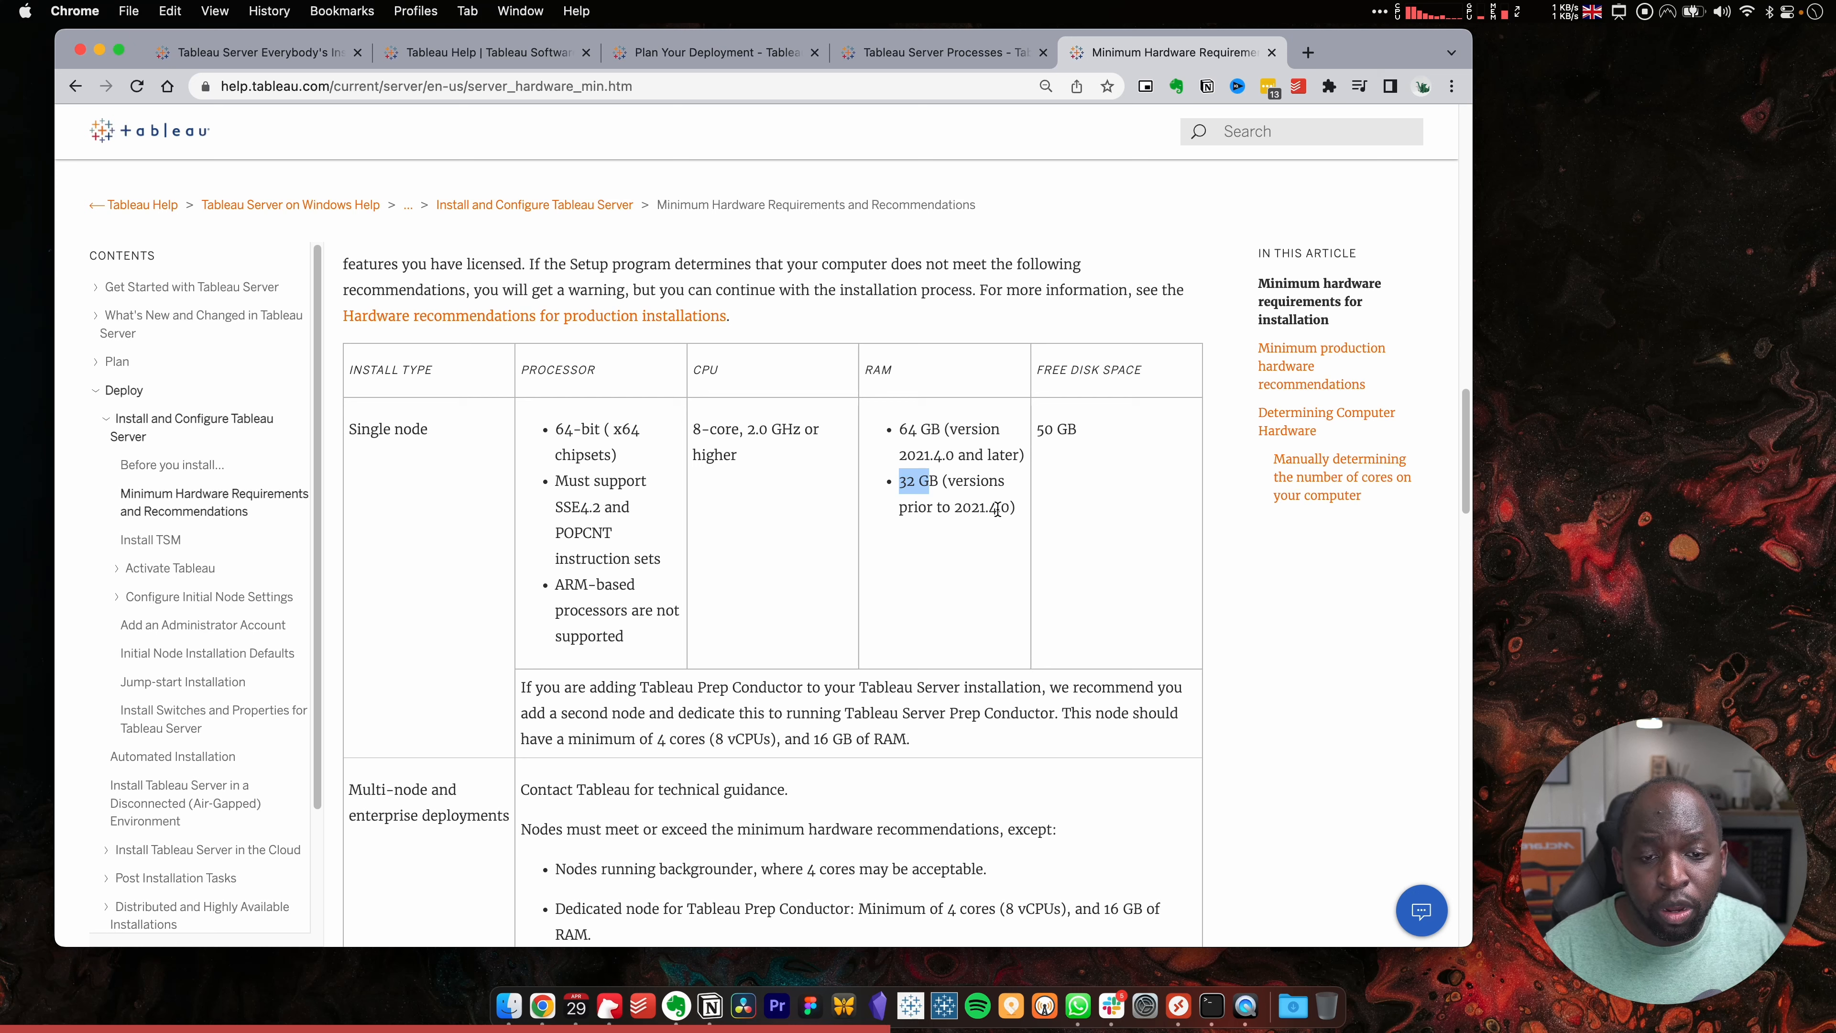
{"action": "left_click_drag", "start_coordinate": [1010, 510], "coordinate": [907, 514]}
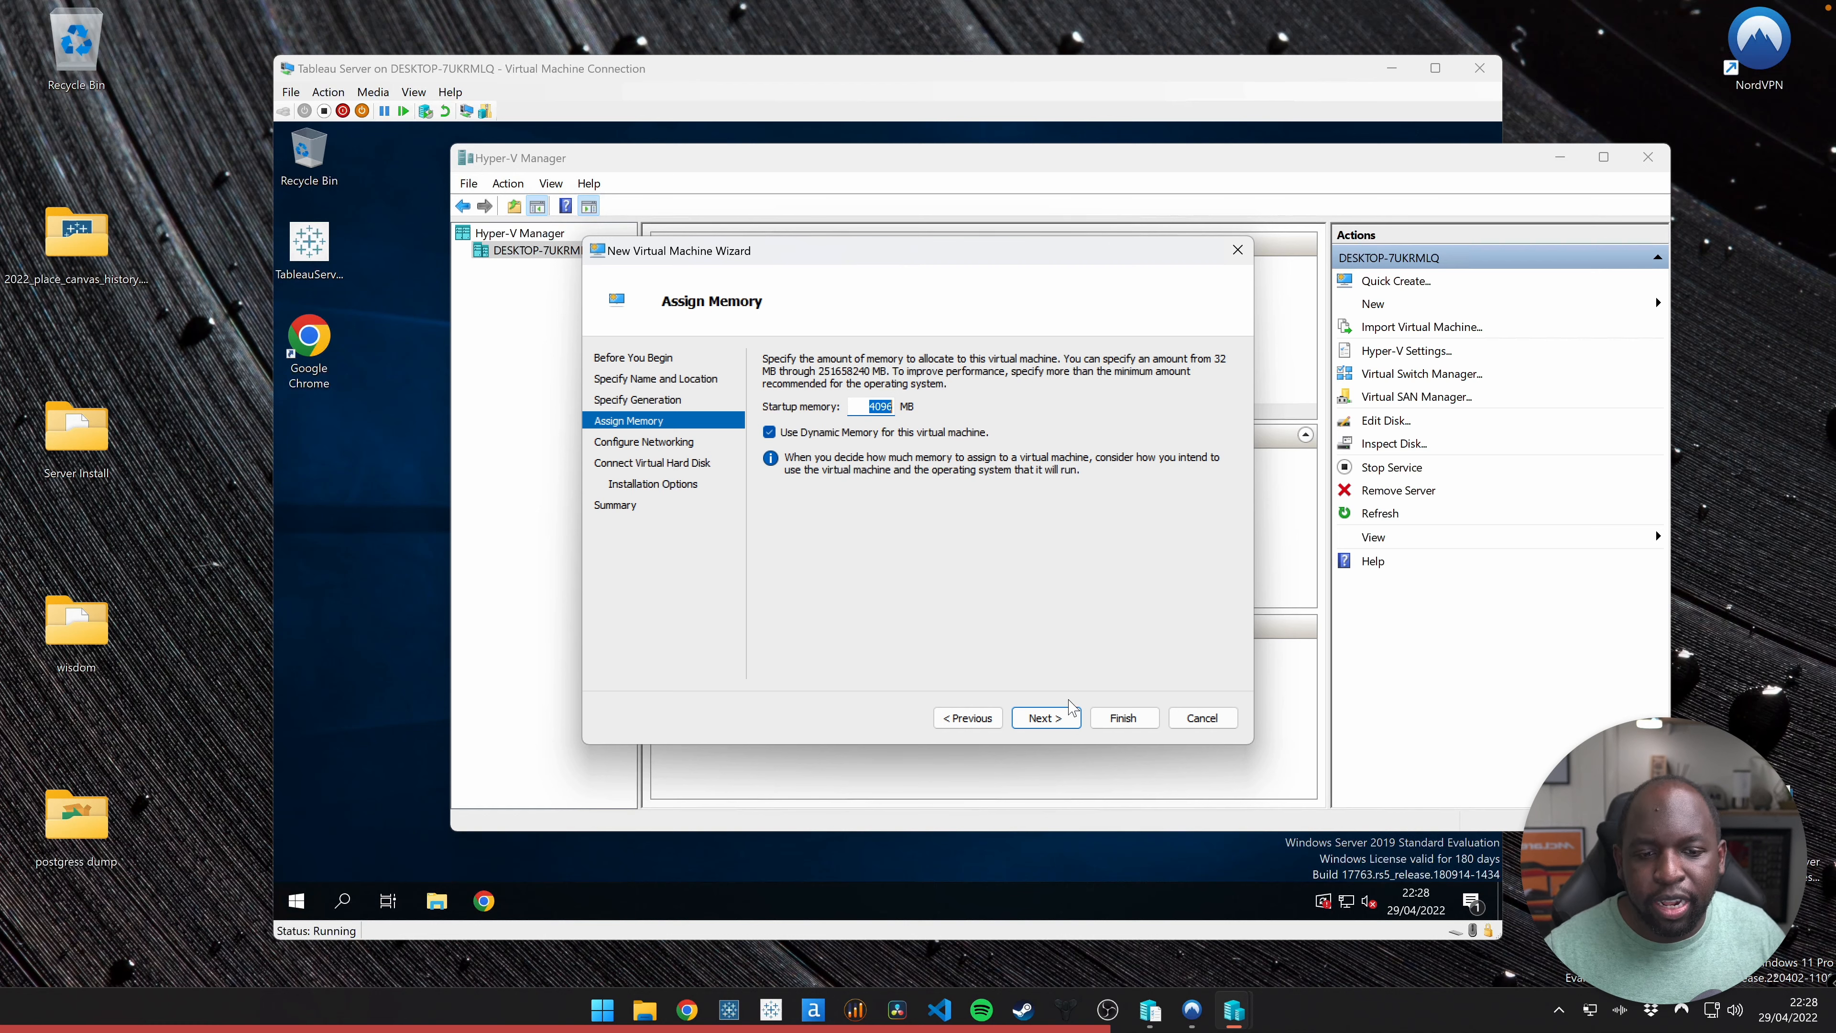
Cancel the New Virtual Machine Wizard in Hyper-V Manager and select the existing Tableau Server virtual machine
{"action": "left_click", "coordinate": [1216, 720]}
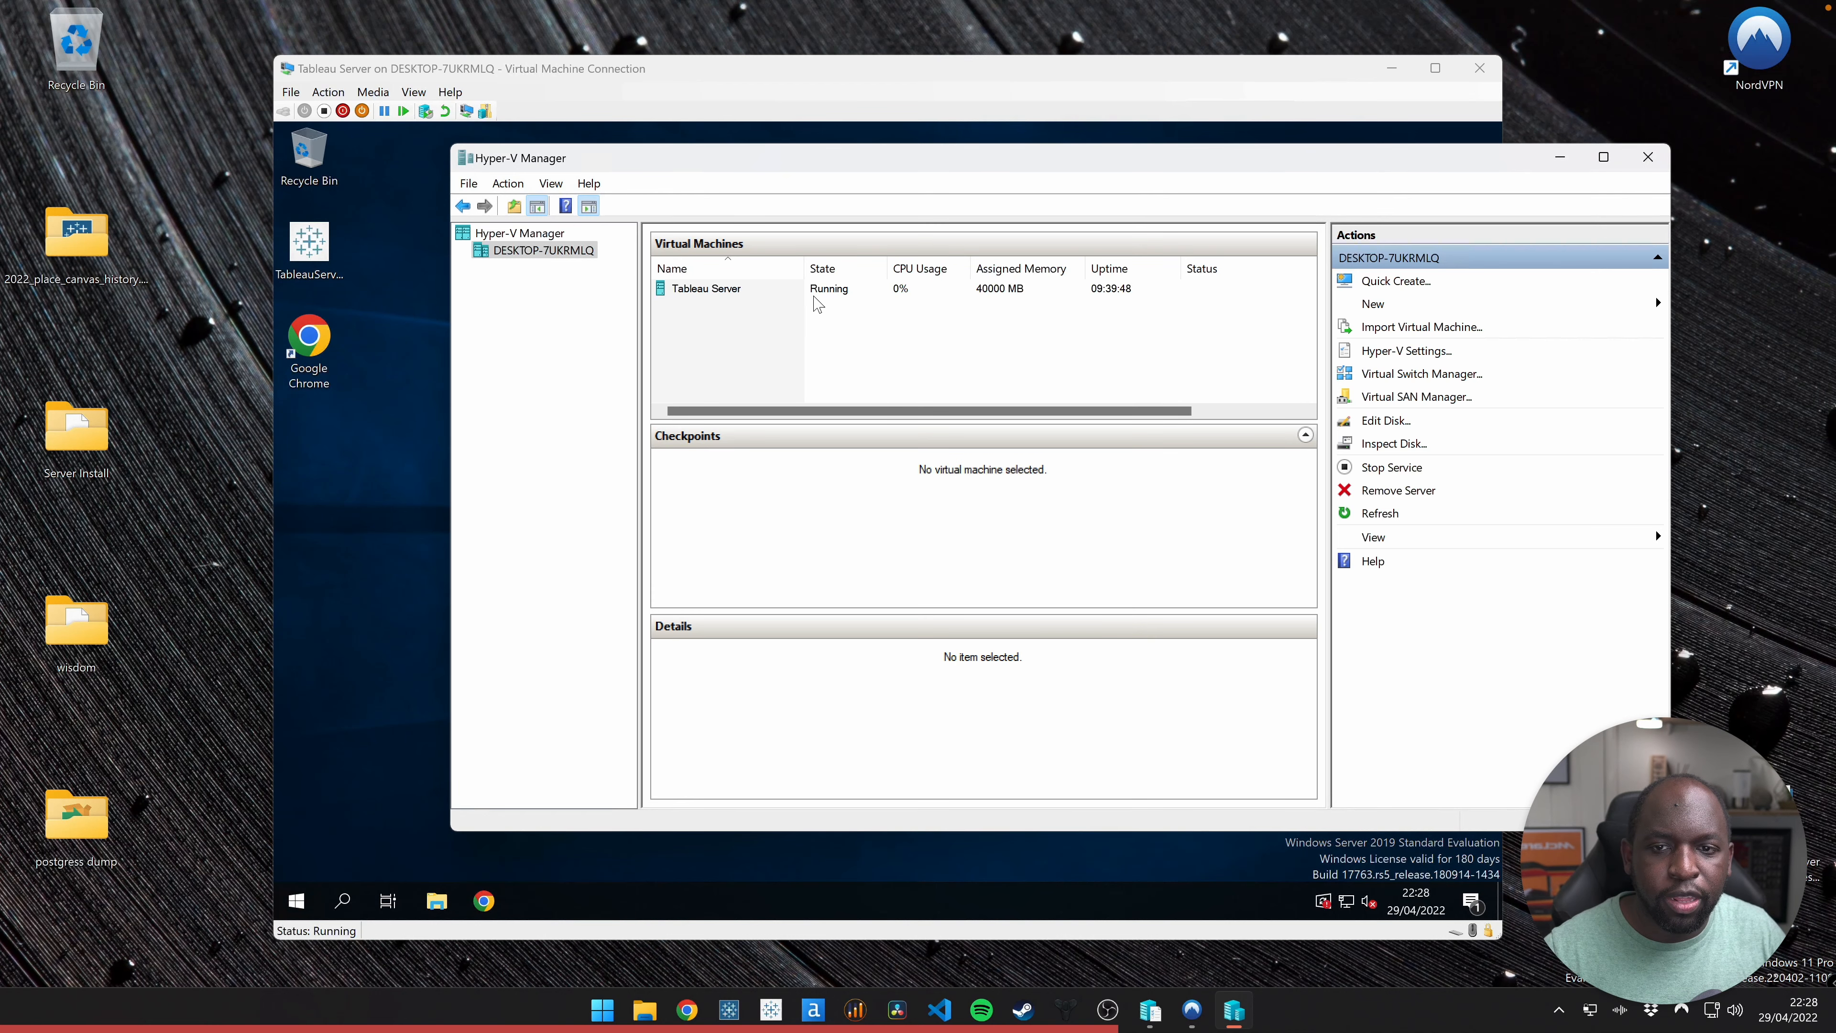
{"action": "left_click", "coordinate": [747, 293]}
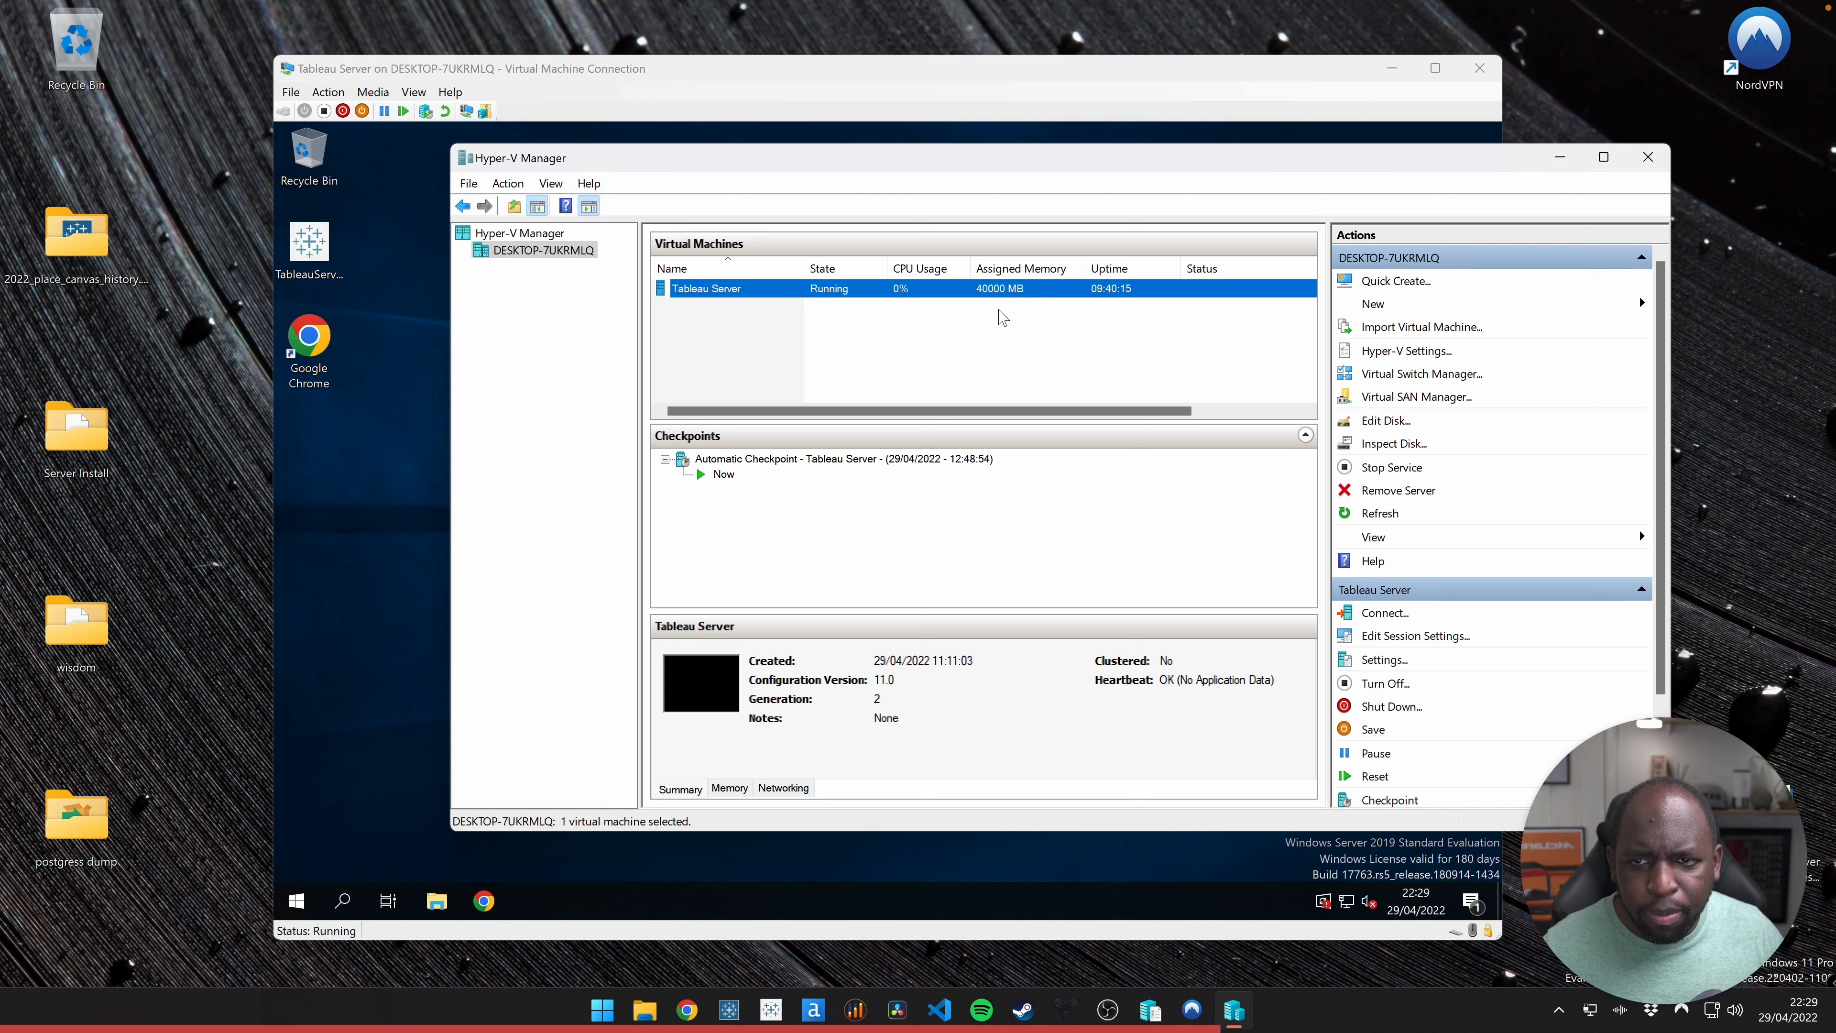
Open Windows Update inside the virtual machine, enlarge its window to review the pending updates, and minimize it
{"action": "left_click", "coordinate": [1329, 906]}
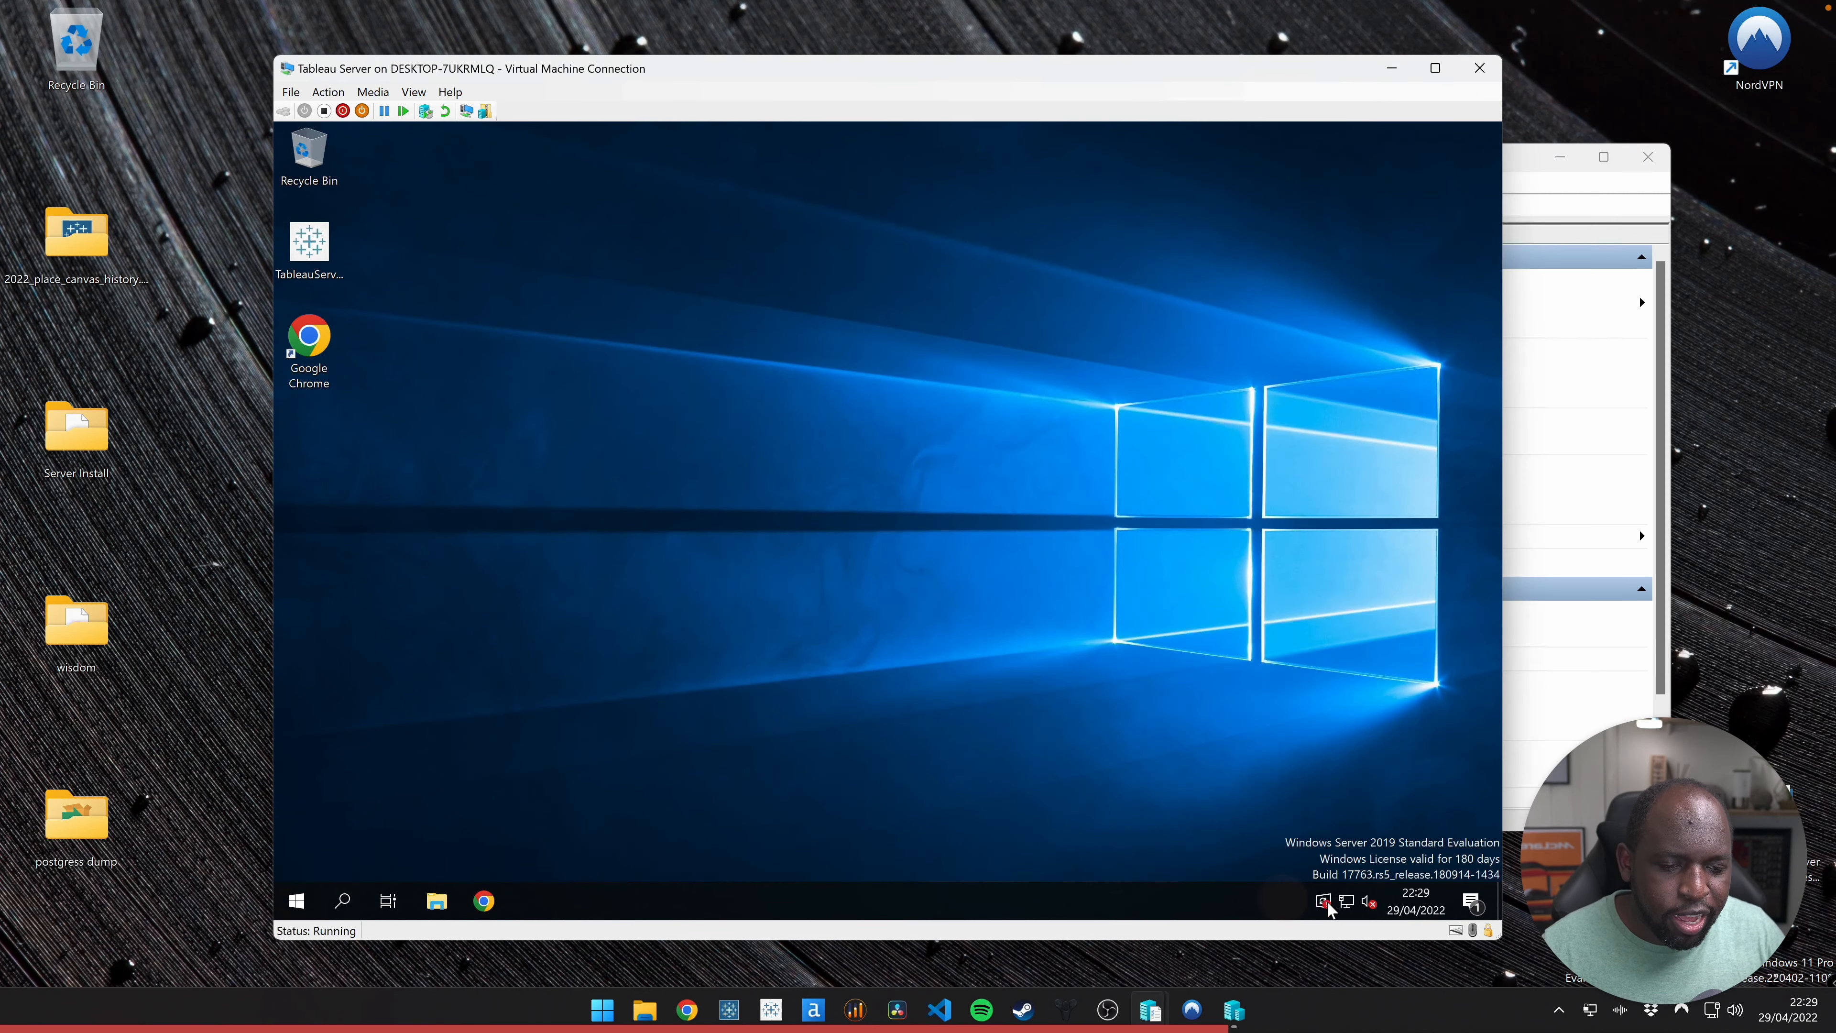
{"action": "left_click", "coordinate": [1325, 903]}
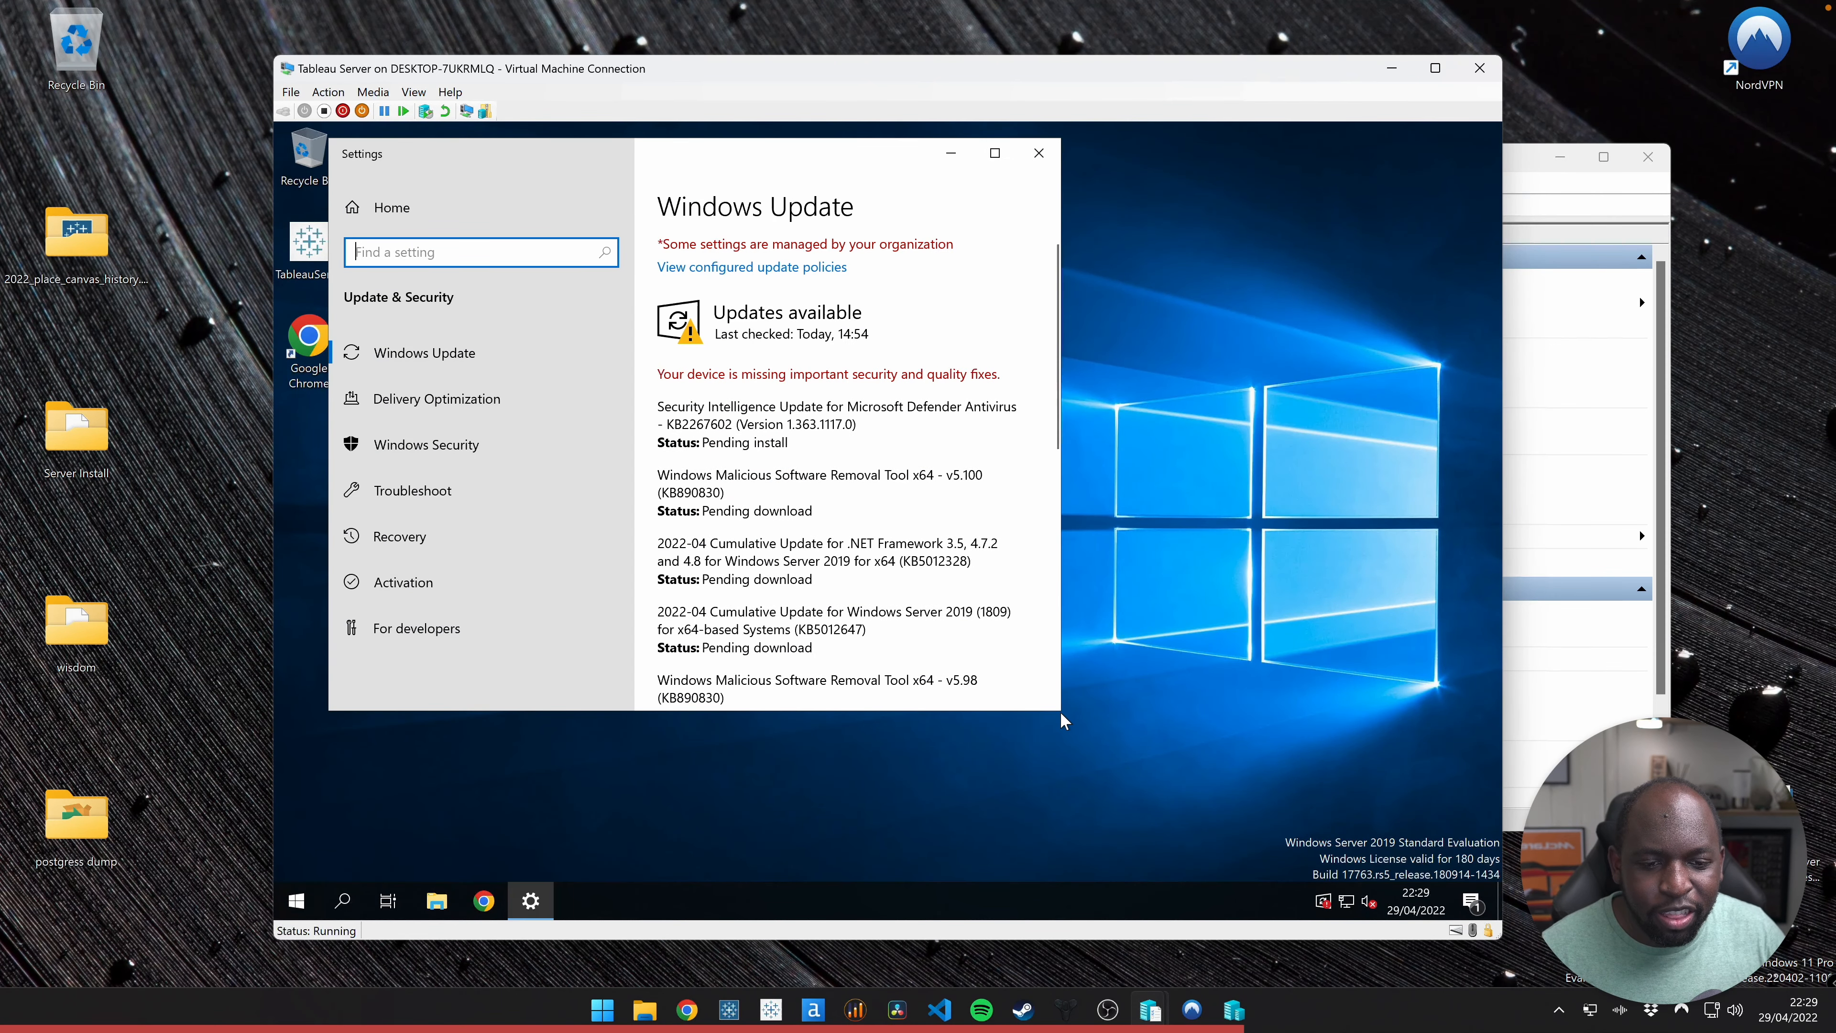
{"action": "left_click_drag", "start_coordinate": [1061, 715], "coordinate": [1271, 821]}
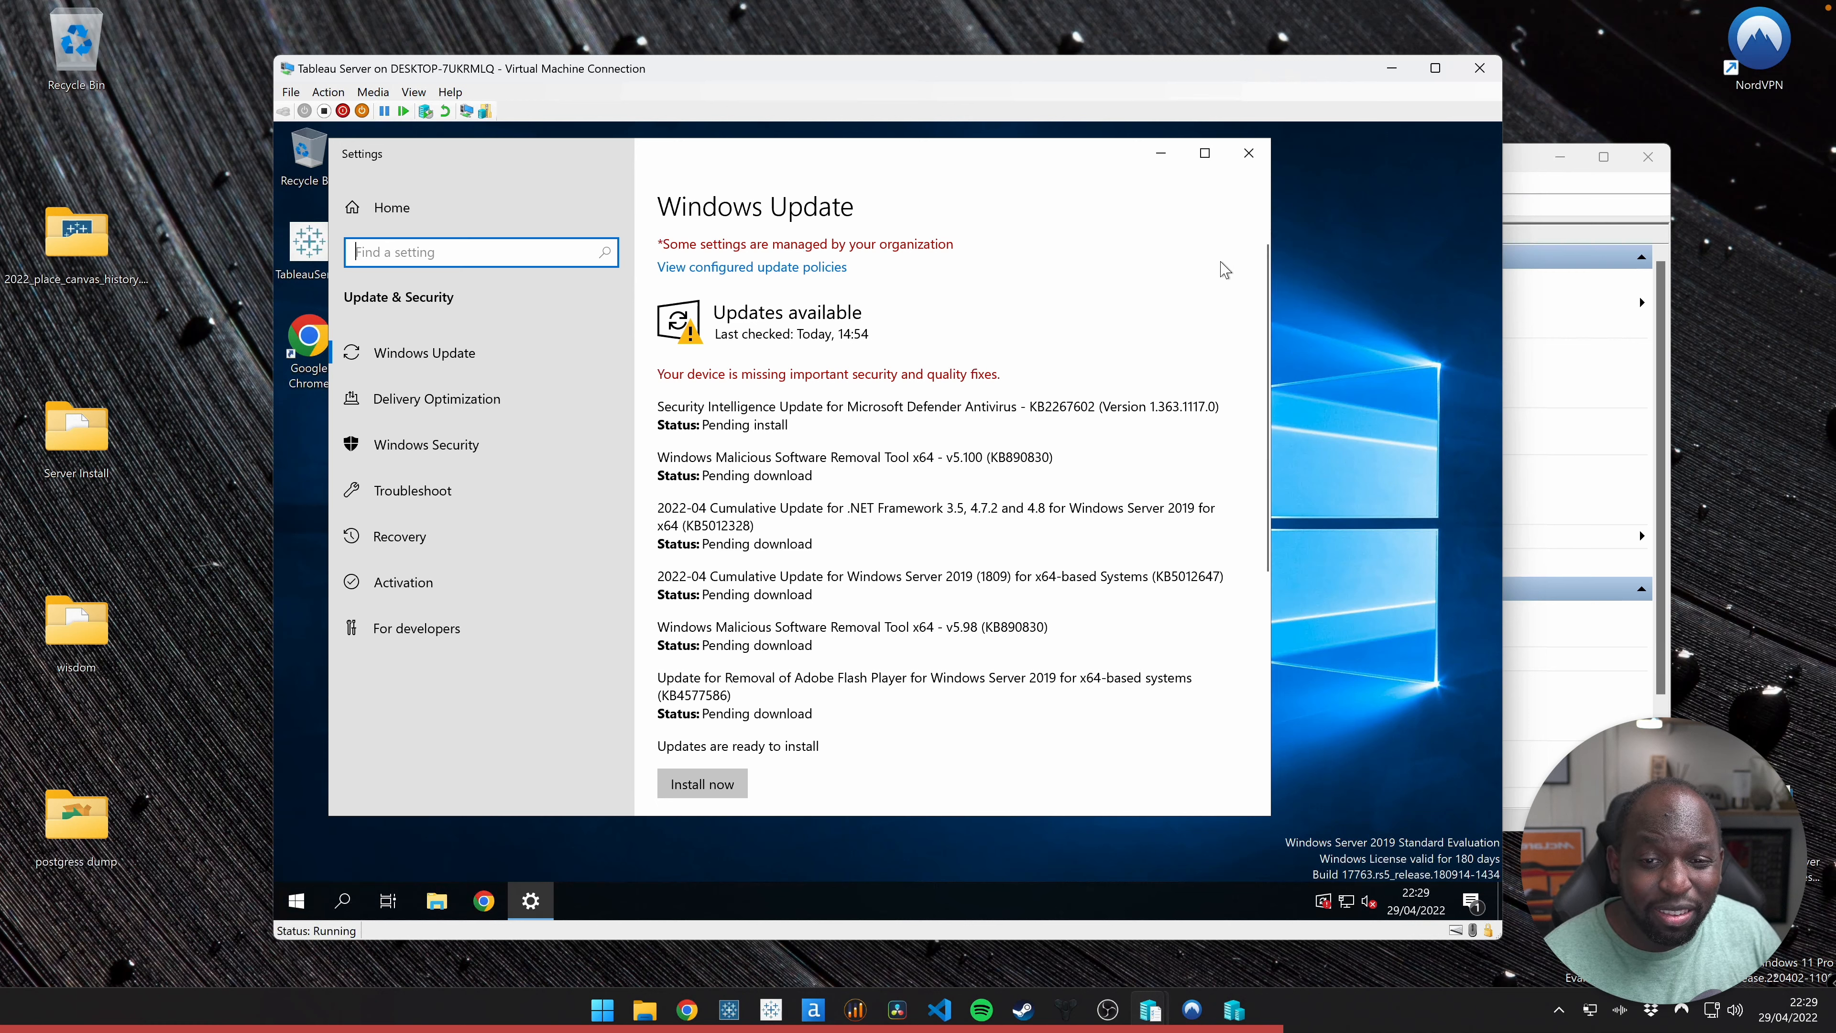
{"action": "left_click", "coordinate": [1161, 153]}
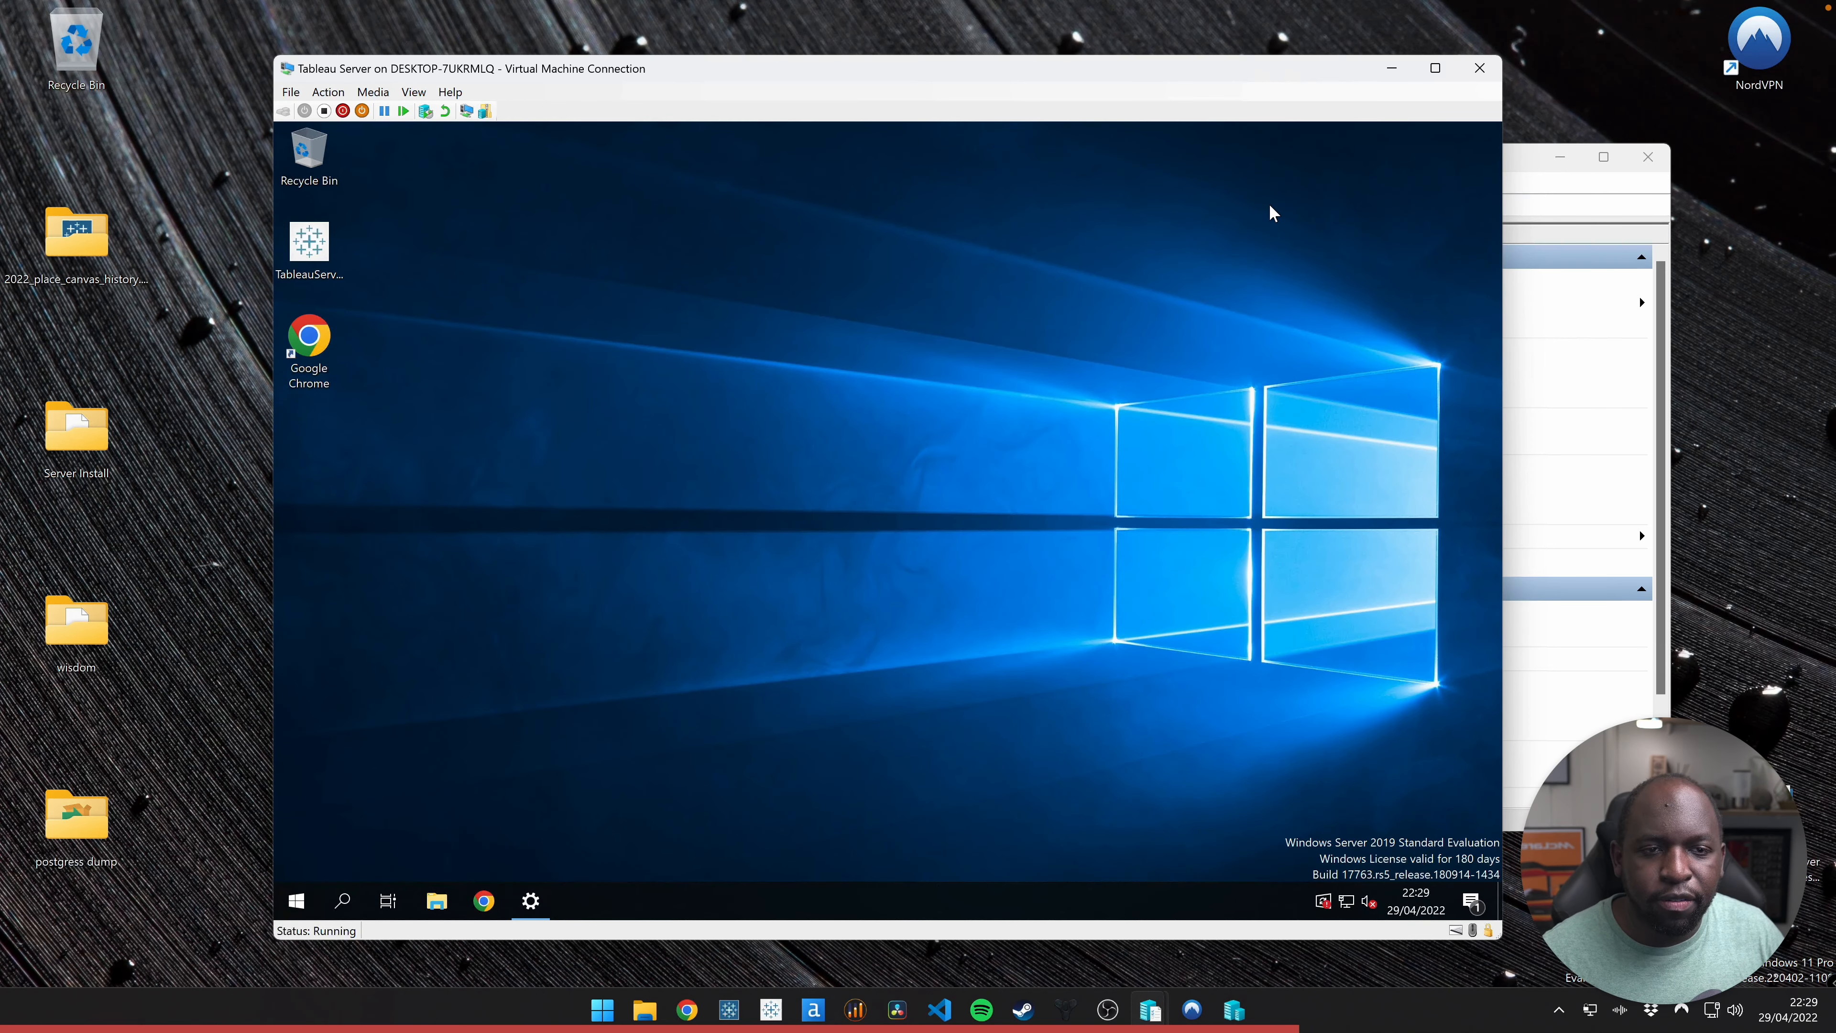
Bring Hyper-V Manager forward, minimize it, and return to the Tableau Server virtual machine's desktop
{"action": "left_click", "coordinate": [1531, 165]}
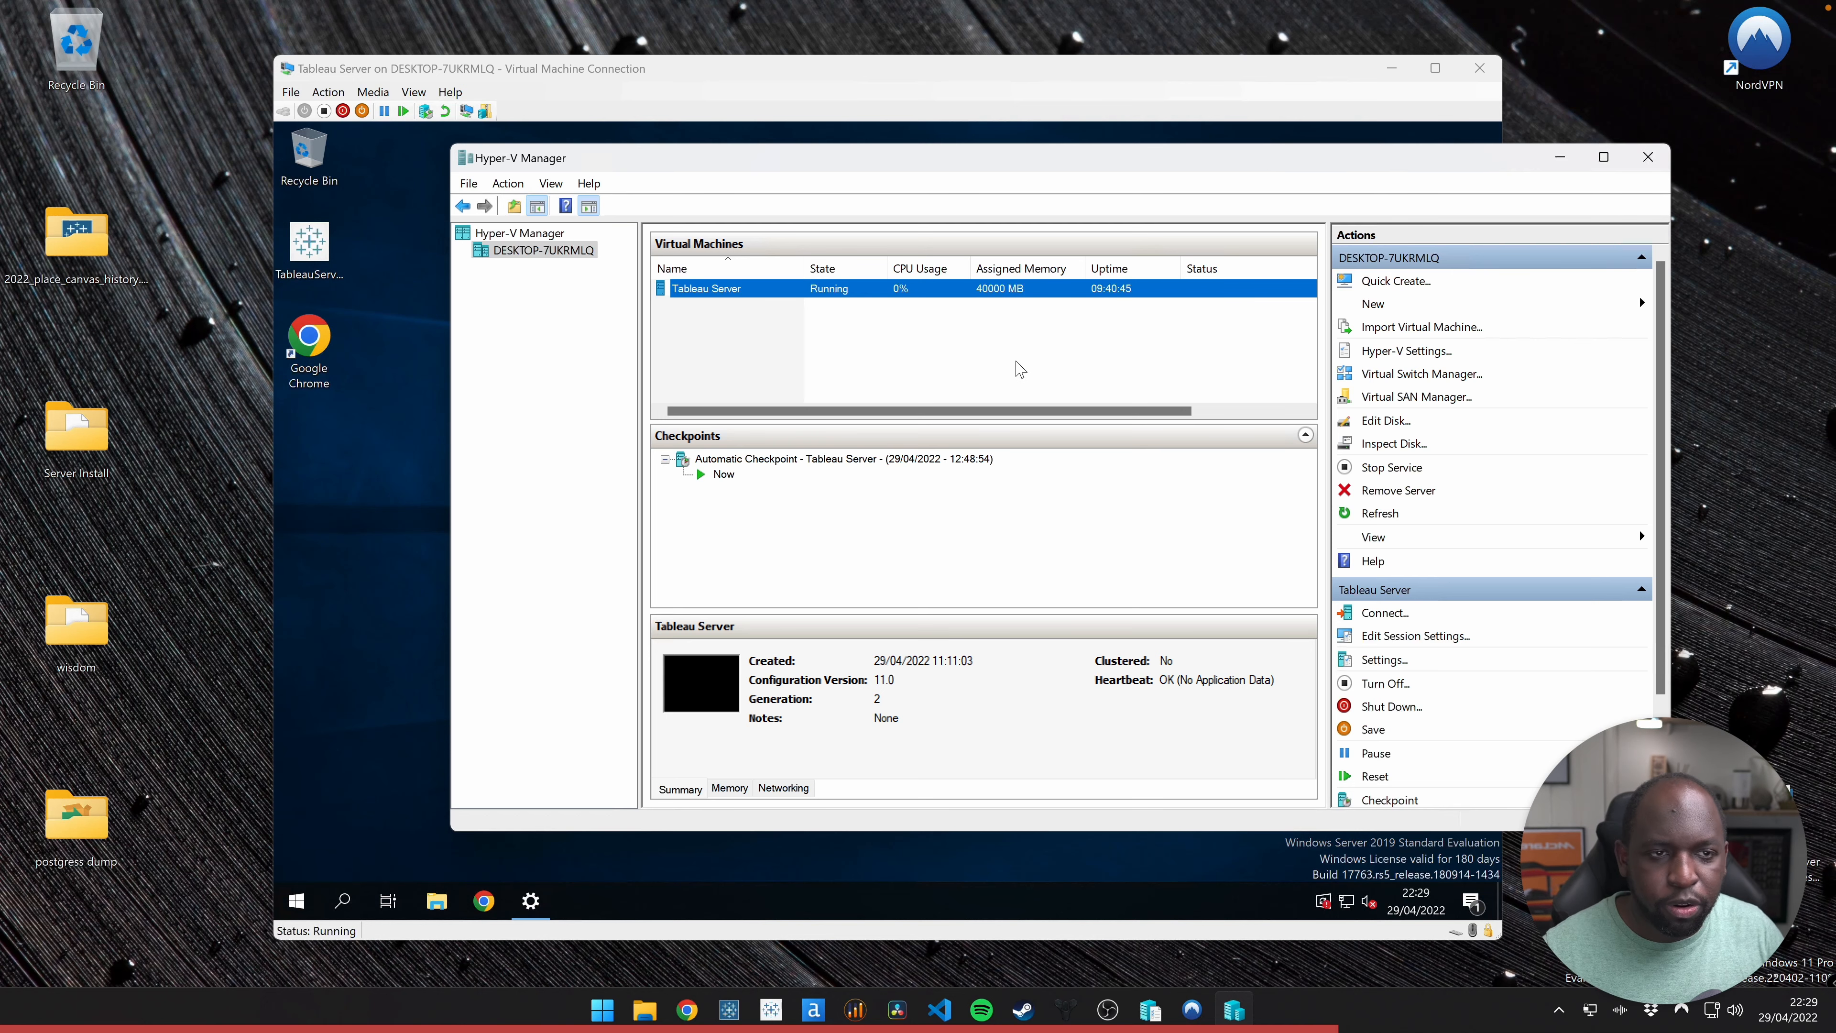
{"action": "left_click", "coordinate": [1557, 159]}
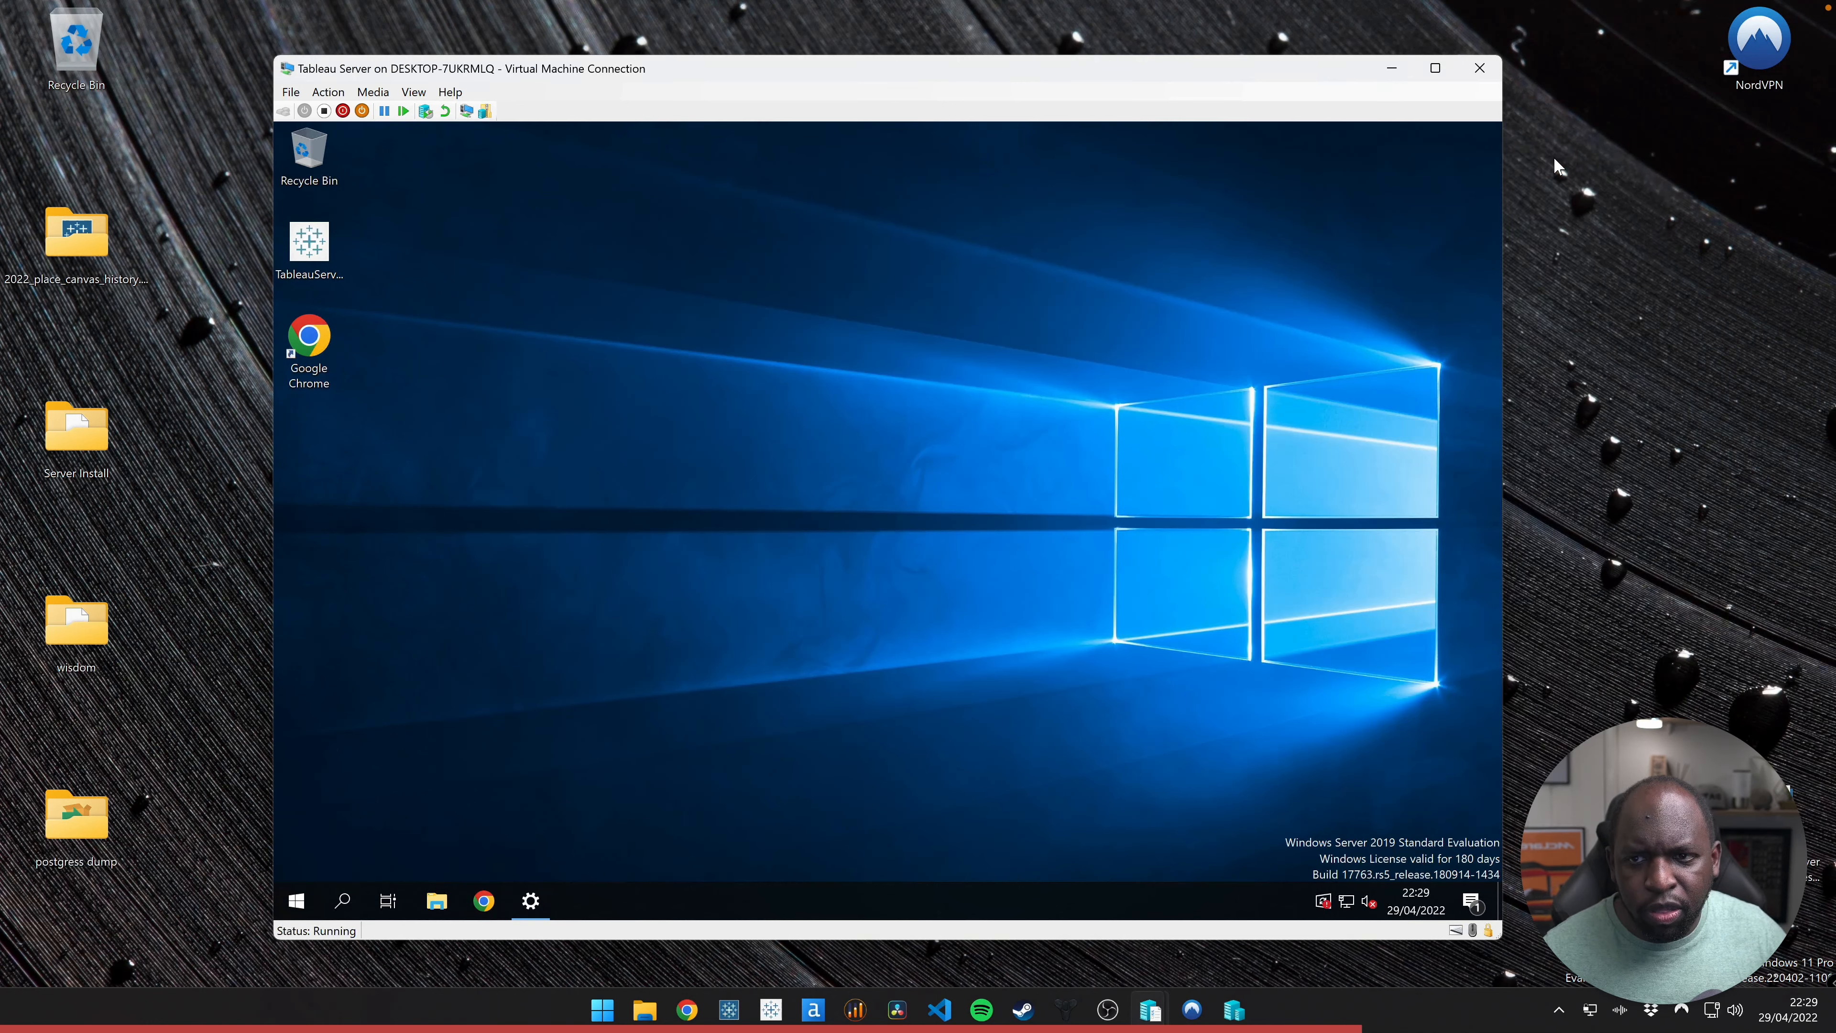
{"action": "left_click", "coordinate": [676, 547]}
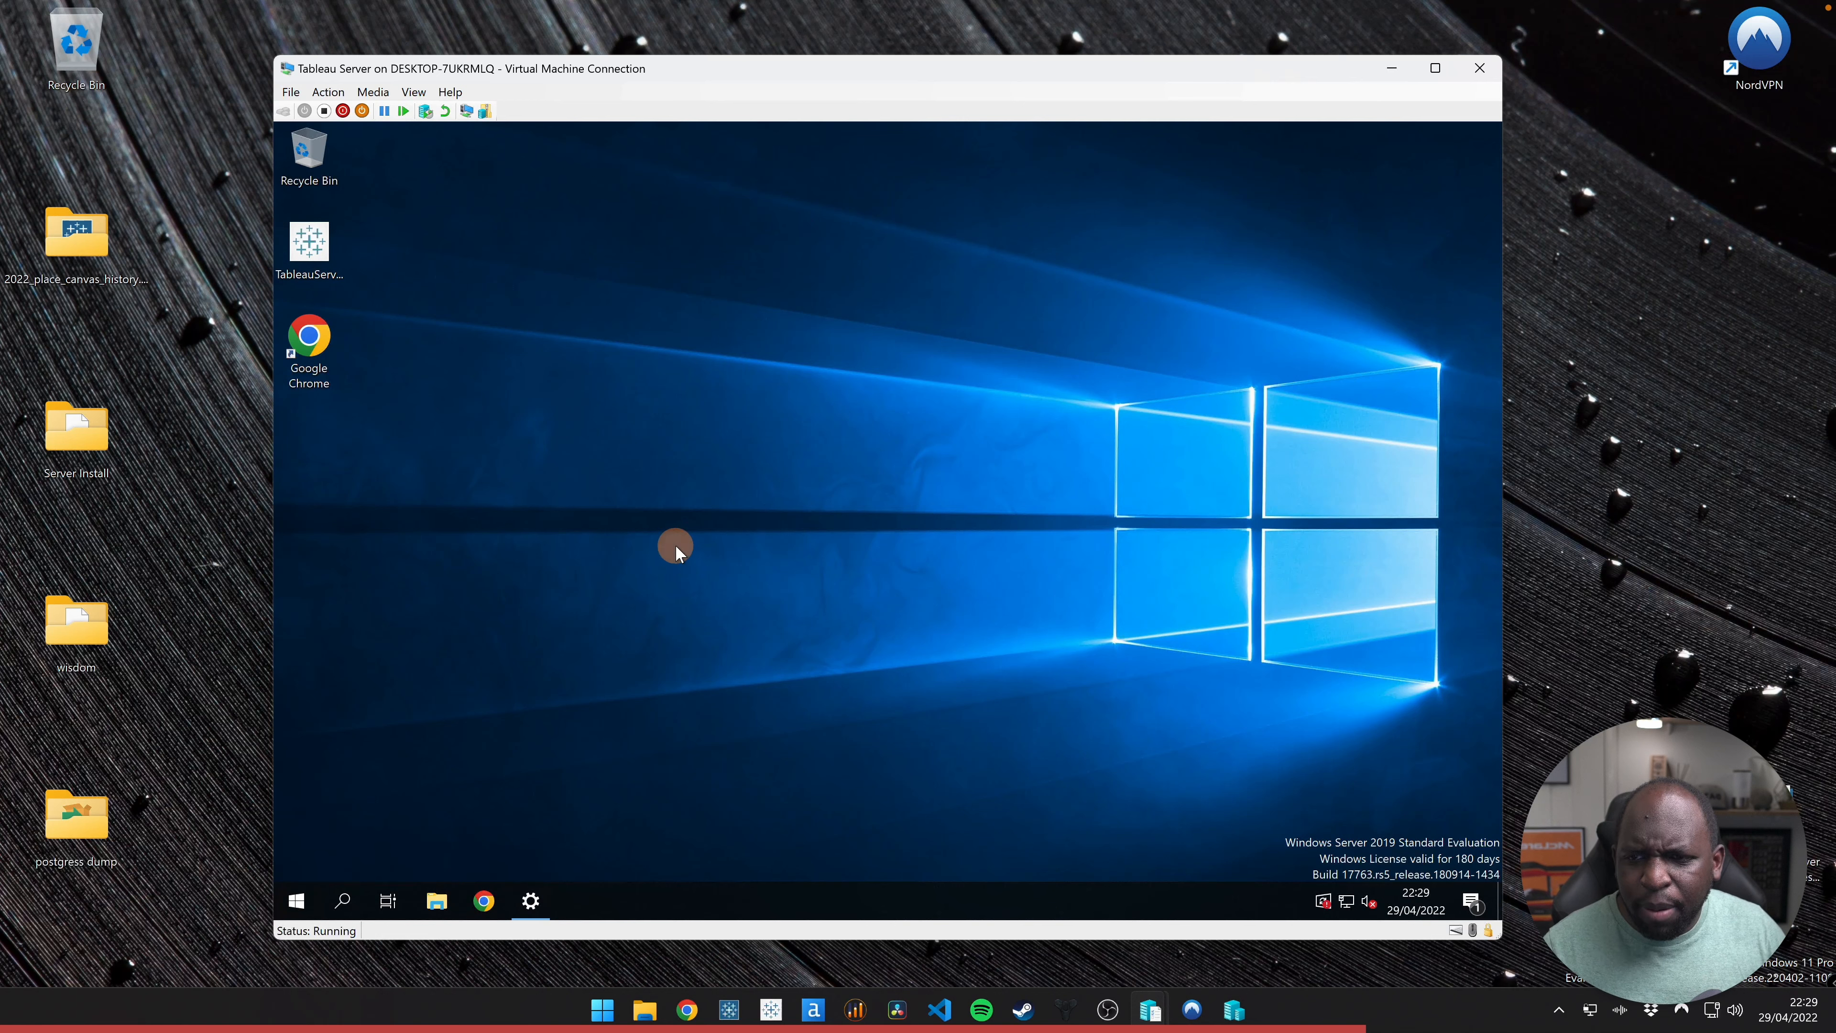
Try to recall an earlier command in an administrator PowerShell session inside the virtual machine, and close the session
{"action": "left_click", "coordinate": [294, 901]}
{"action": "right_click", "coordinate": [293, 900]}
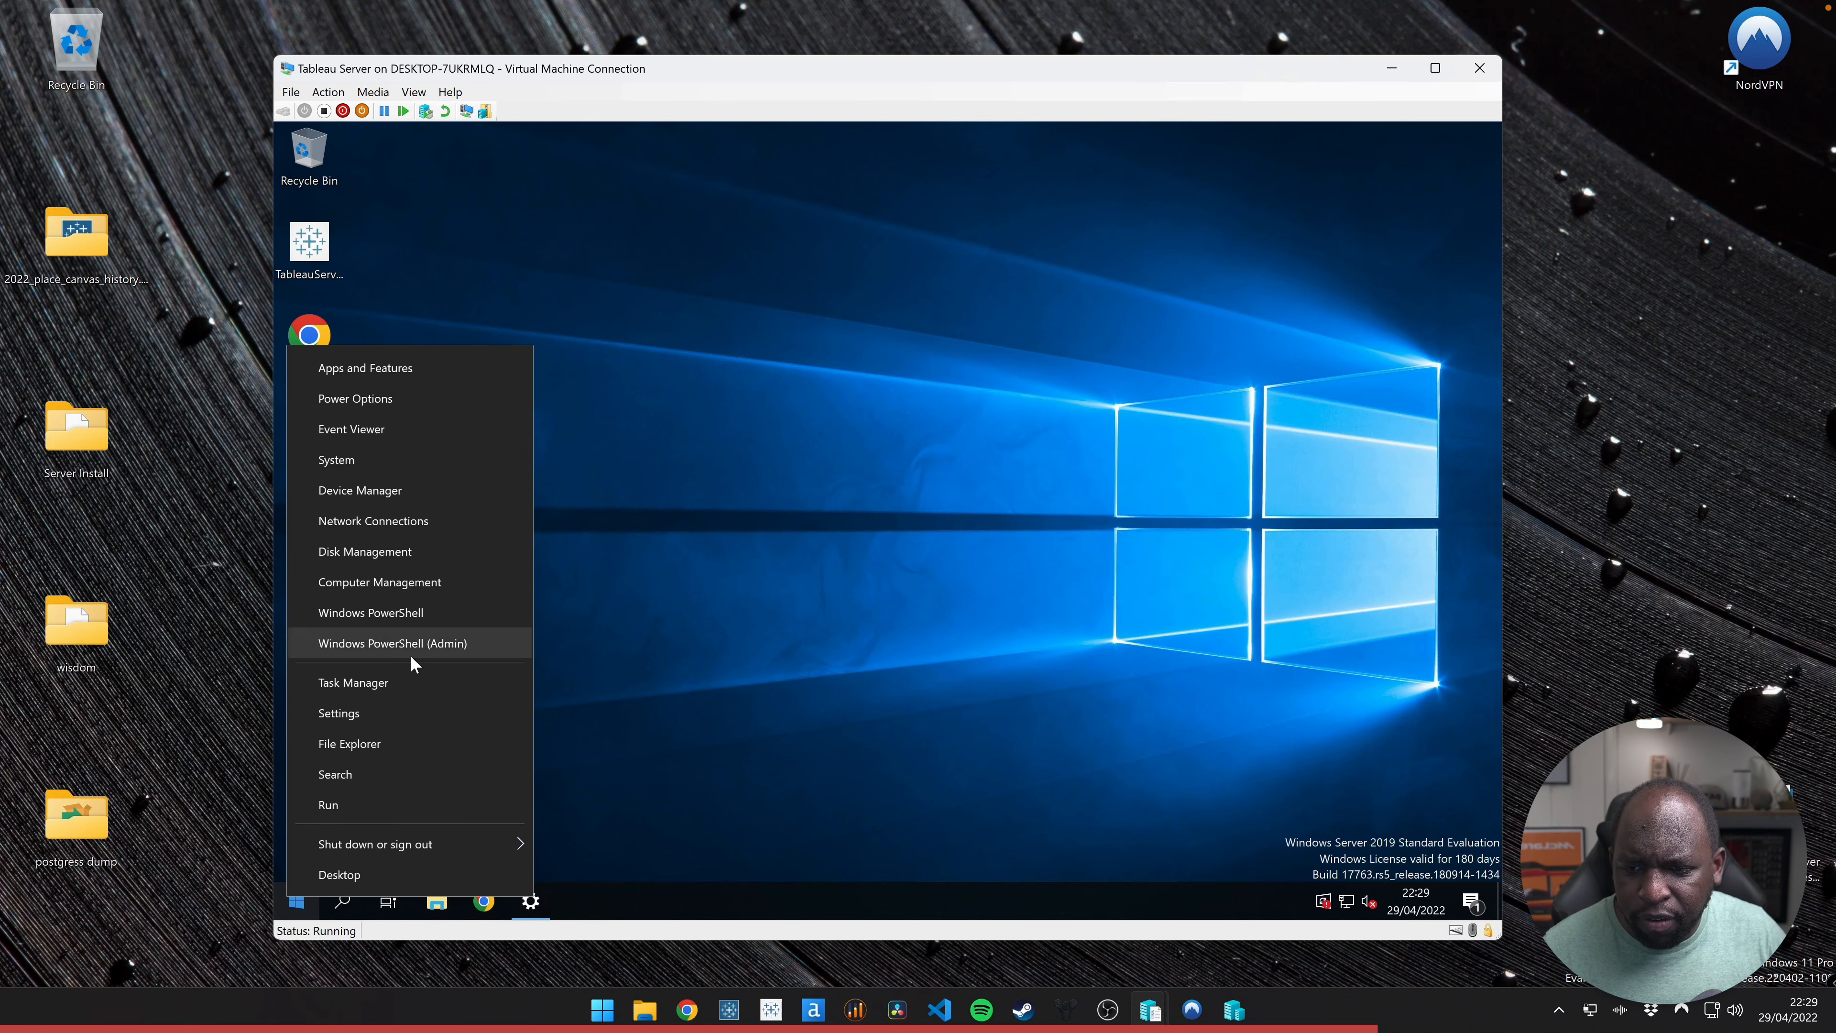
{"action": "left_click", "coordinate": [411, 638]}
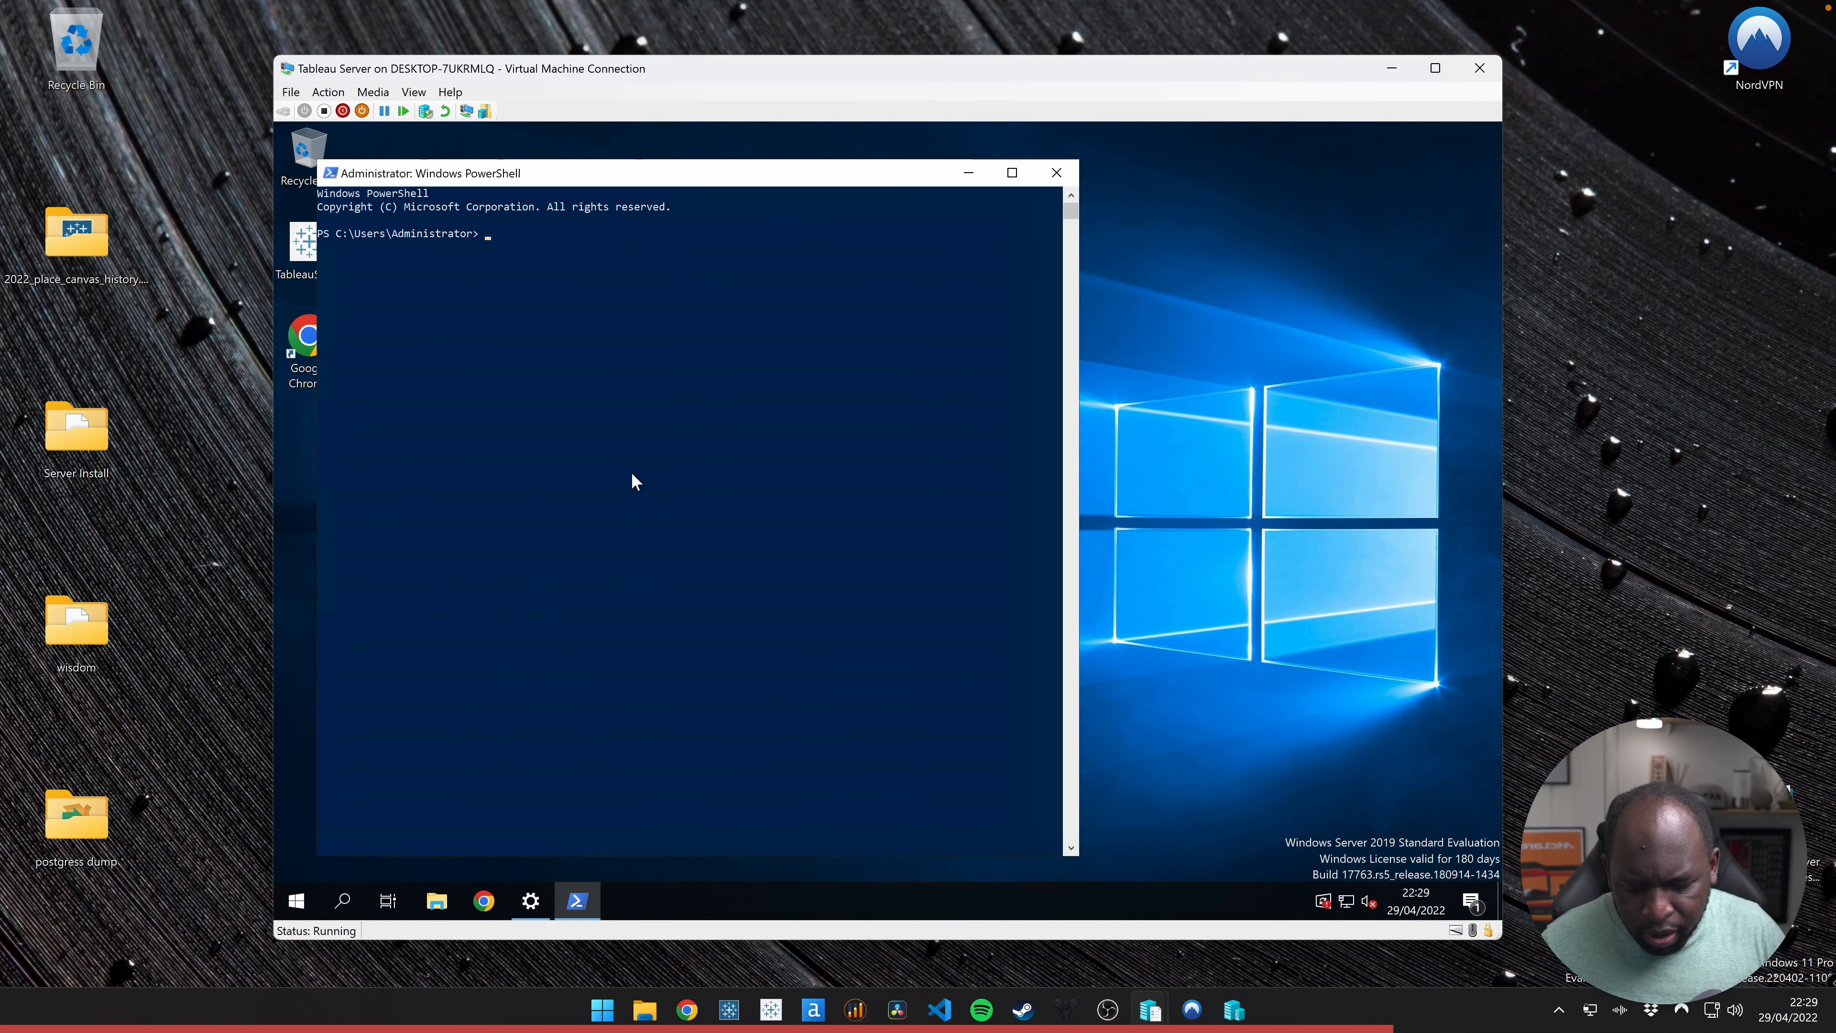
{"action": "key", "text": "Up"}
{"action": "key", "text": "Up"}
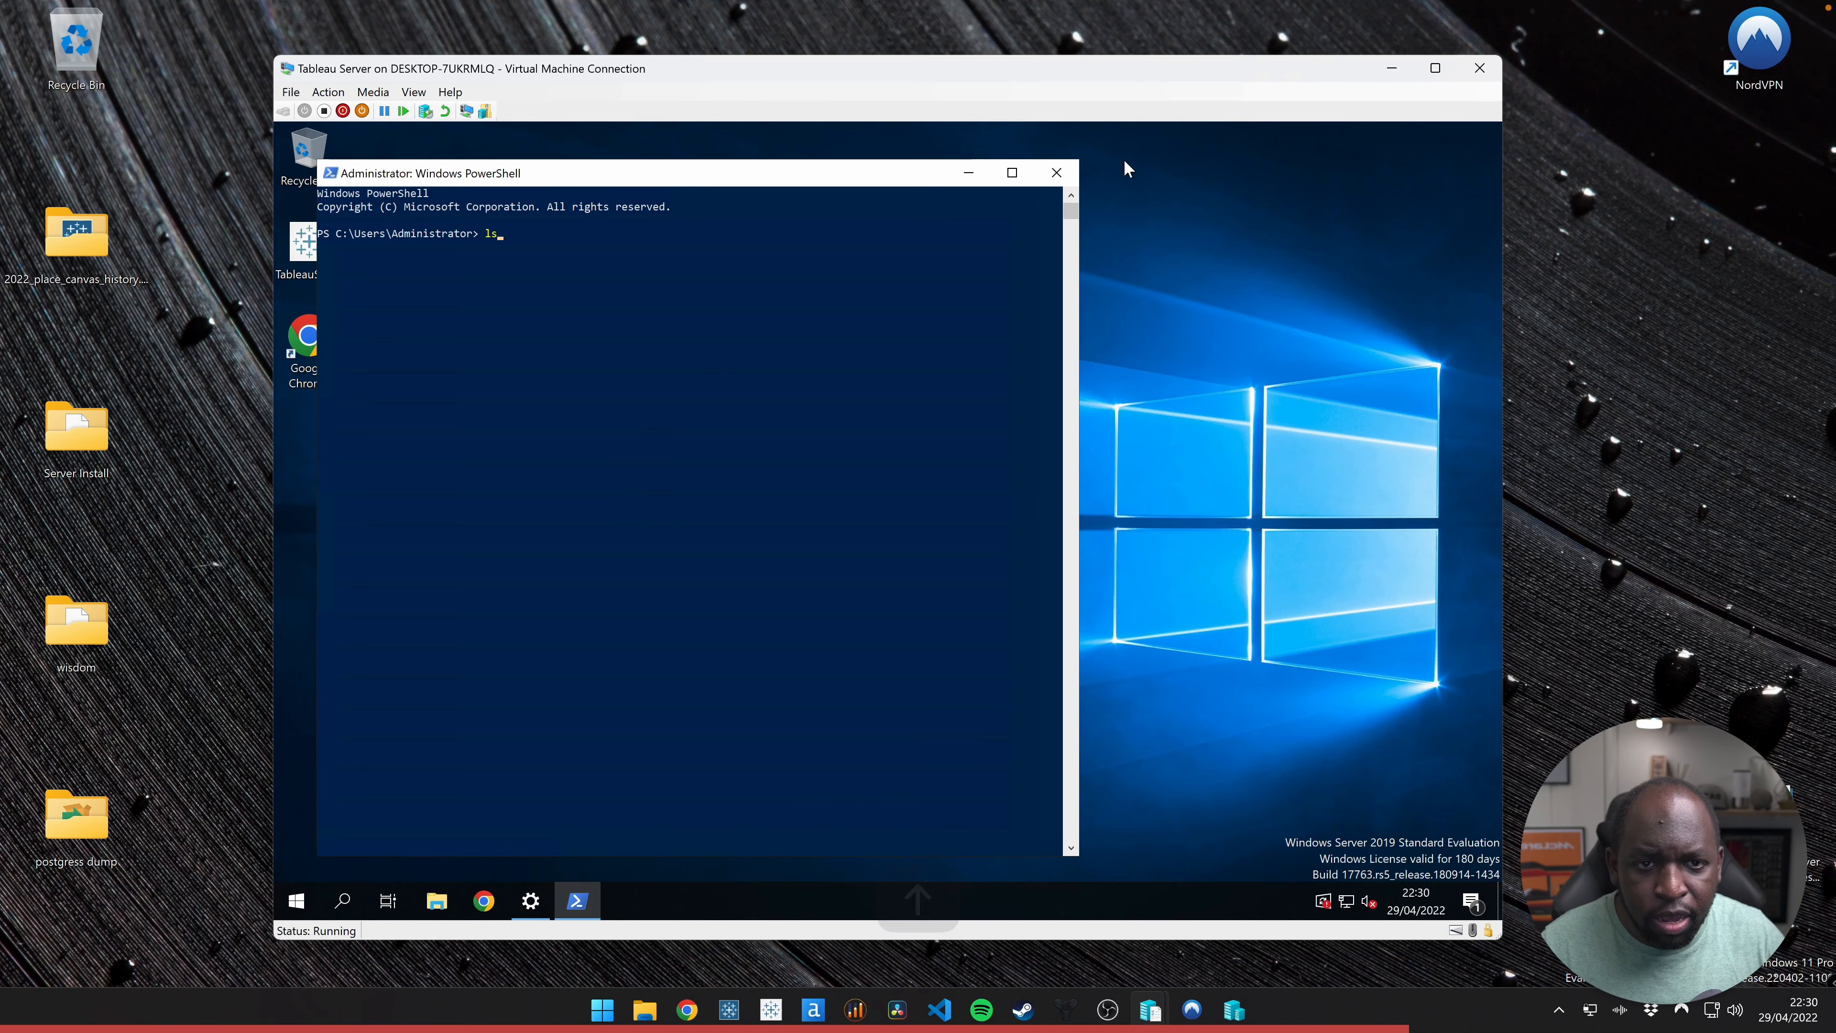
{"action": "left_click", "coordinate": [1056, 173]}
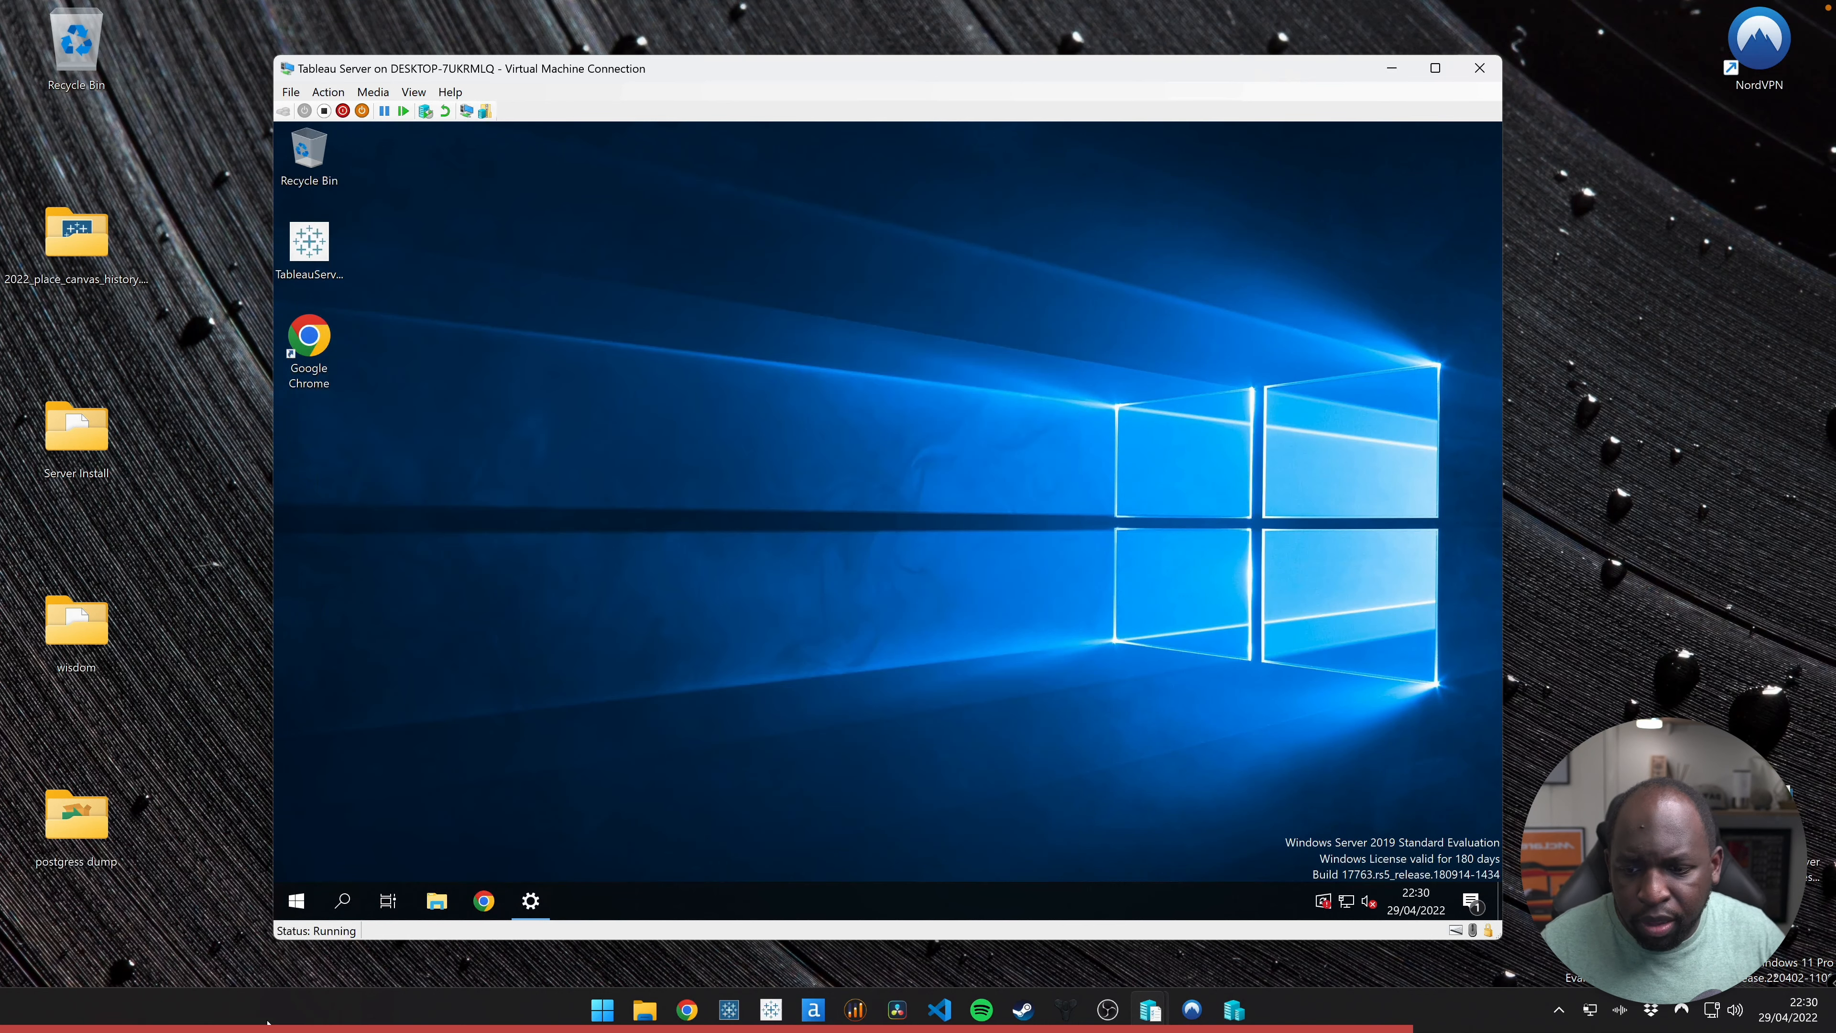
Try to recall the earlier command in an administrator Command Prompt inside the virtual machine, and close it
{"action": "right_click", "coordinate": [297, 902]}
{"action": "left_click", "coordinate": [341, 777]}
{"action": "type", "text": "cmd"}
{"action": "right_click", "coordinate": [531, 377]}
{"action": "left_click", "coordinate": [553, 410]}
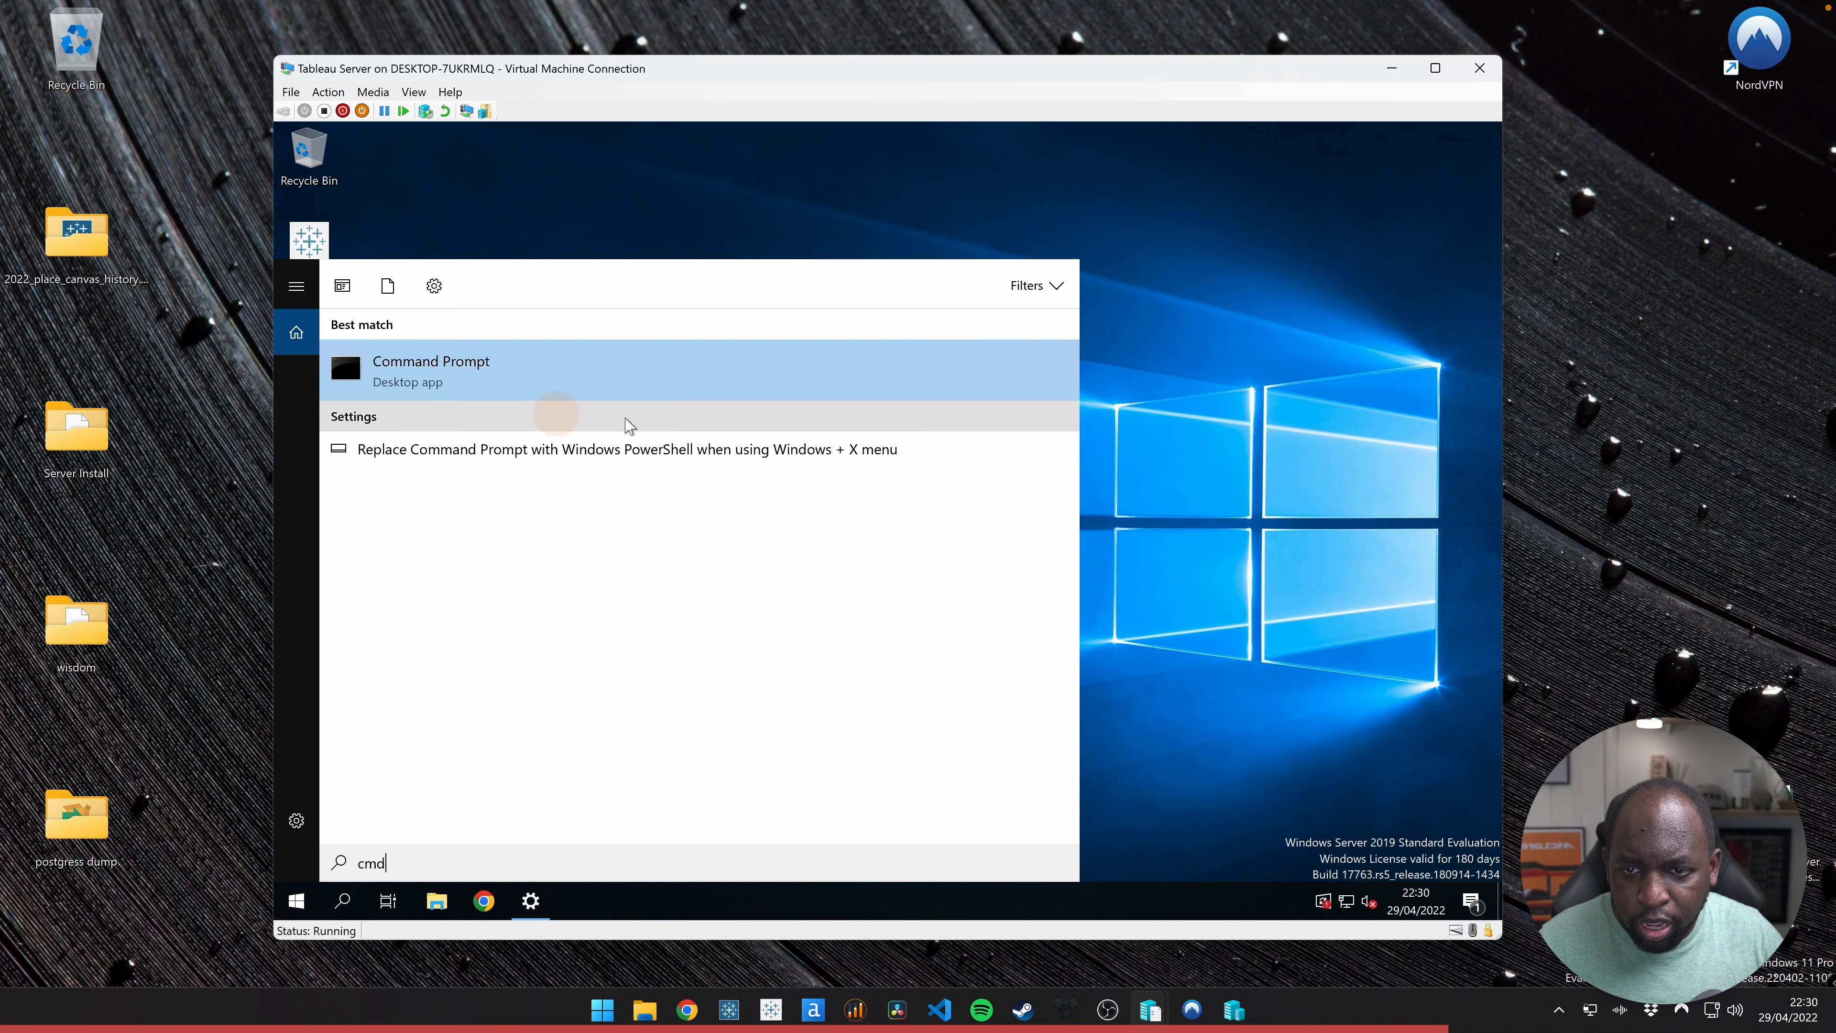
{"action": "left_click", "coordinate": [574, 315]}
{"action": "key", "text": "Up"}
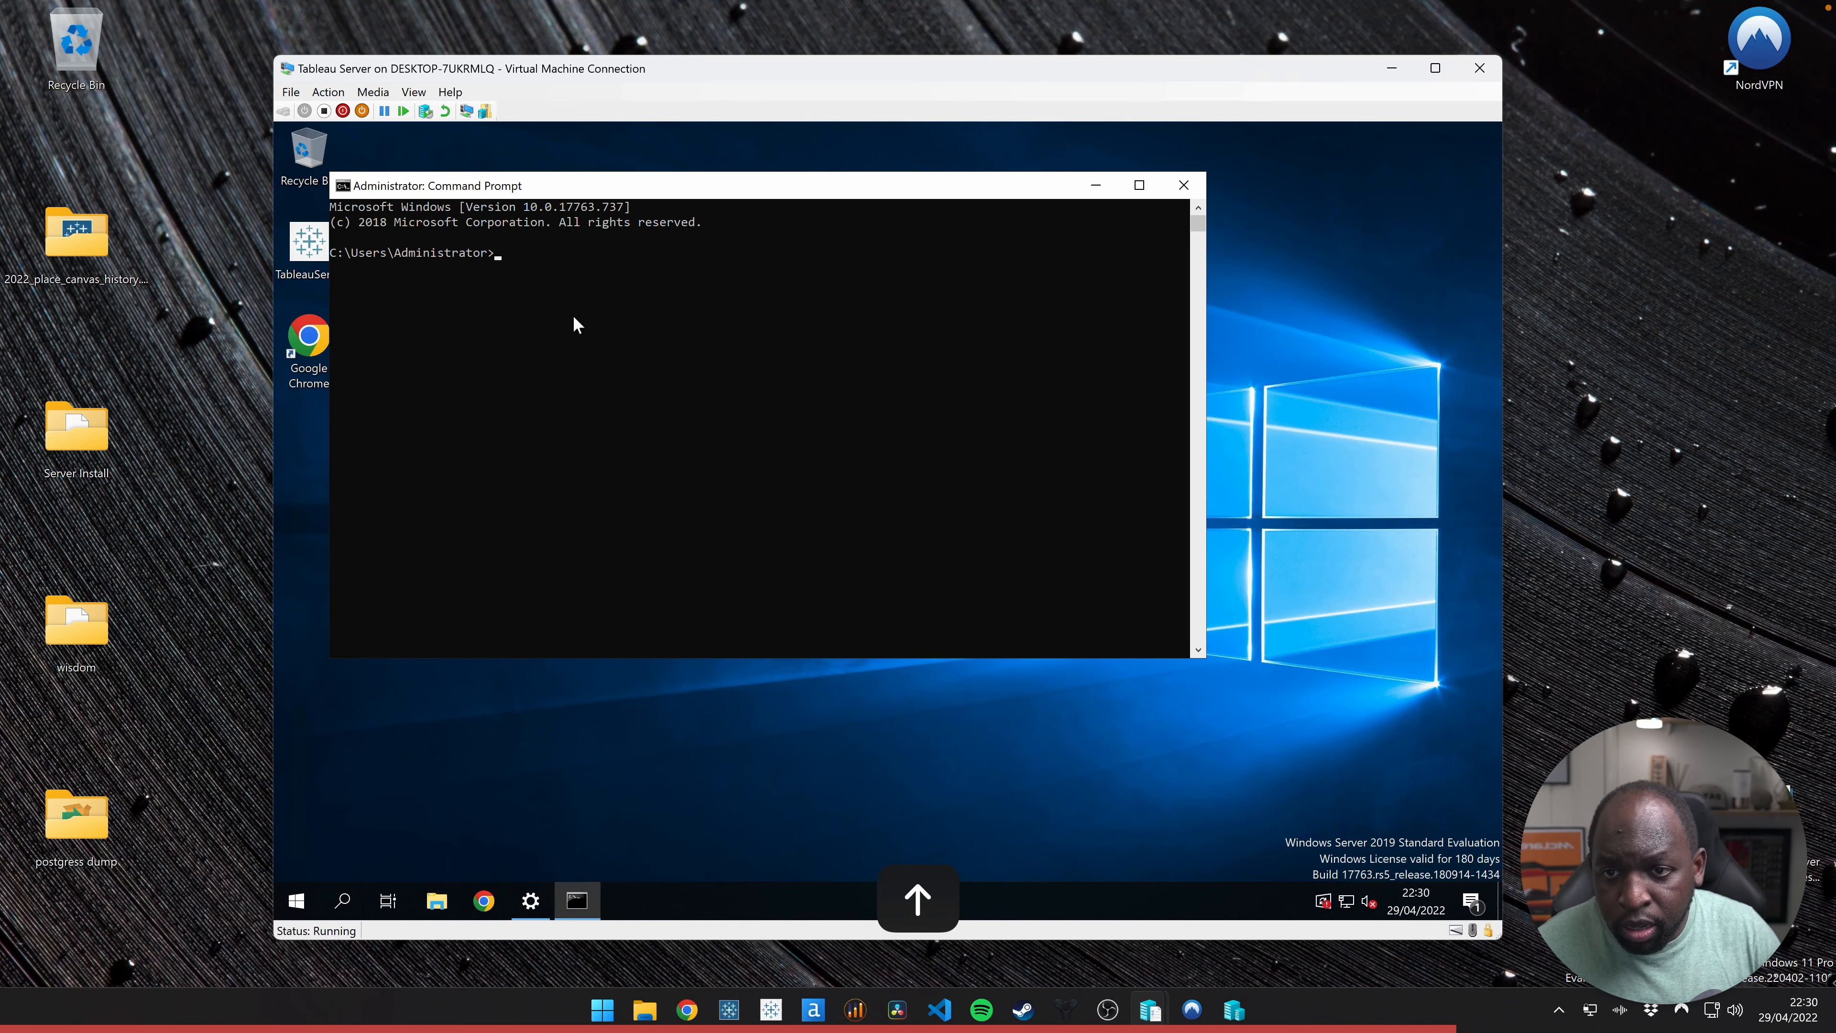
{"action": "left_click", "coordinate": [573, 318]}
{"action": "key", "text": "Up"}
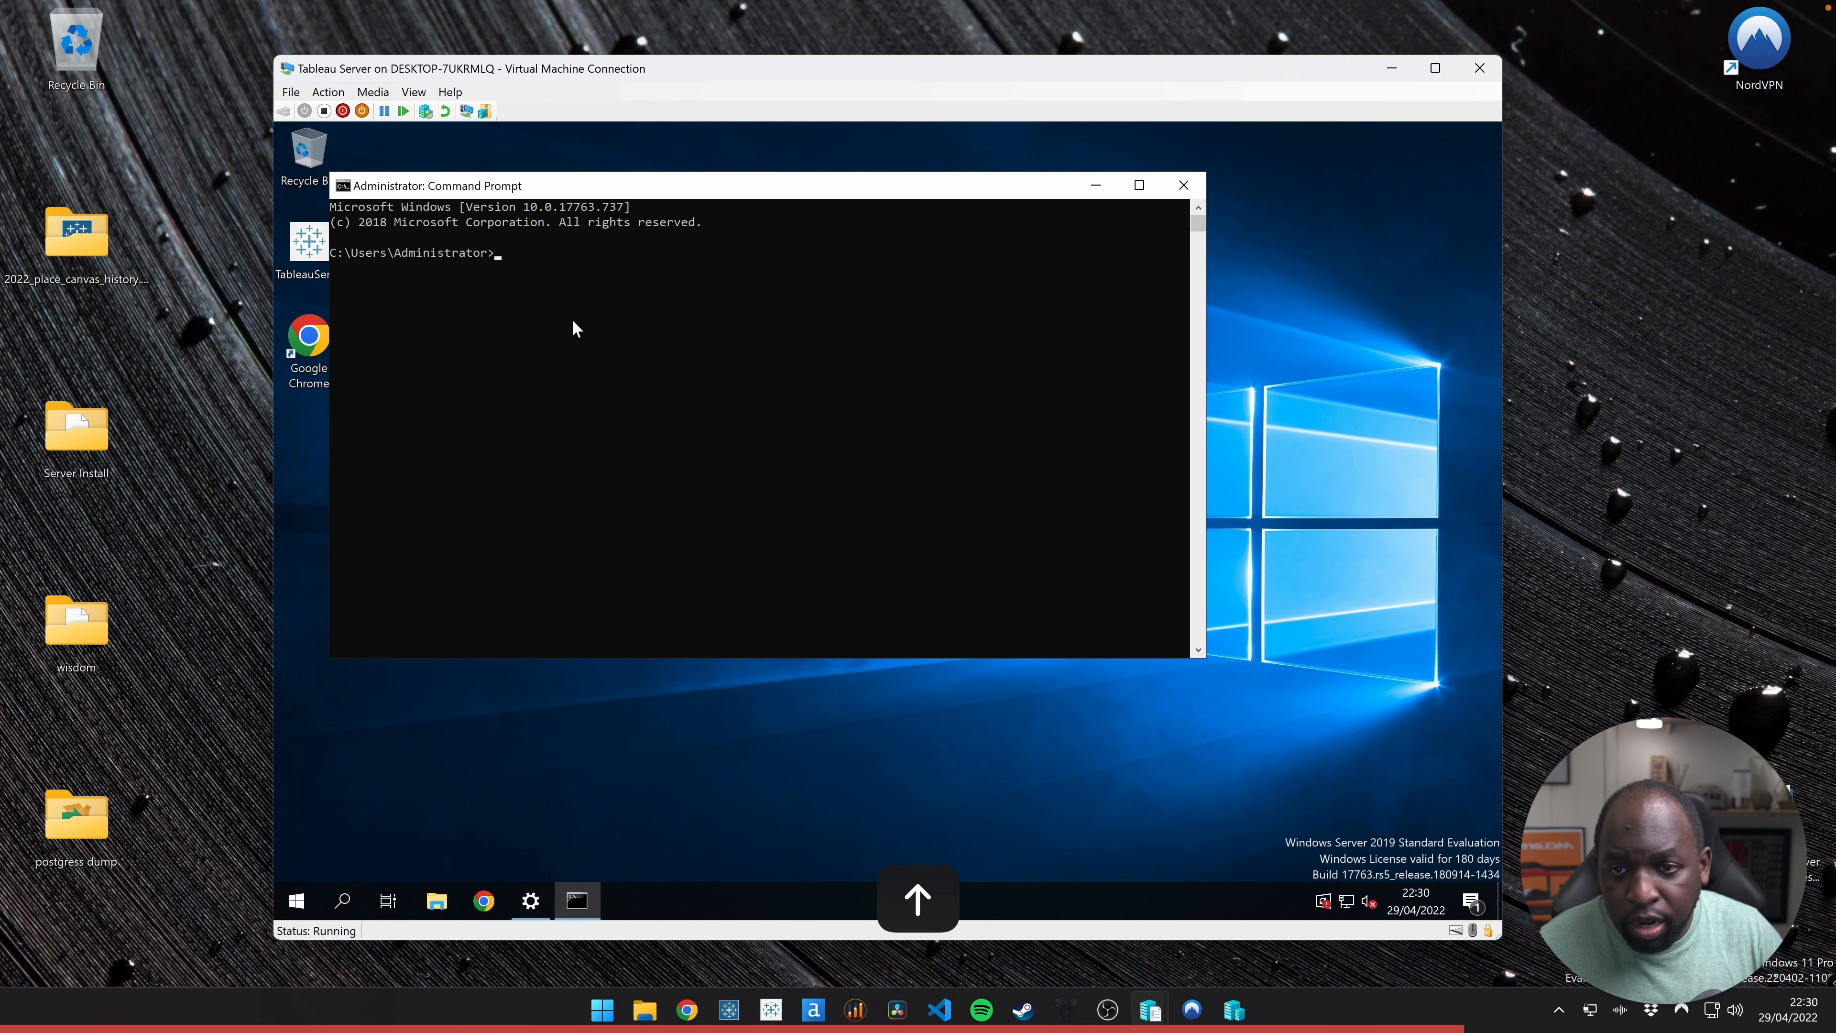
{"action": "left_click", "coordinate": [1184, 185]}
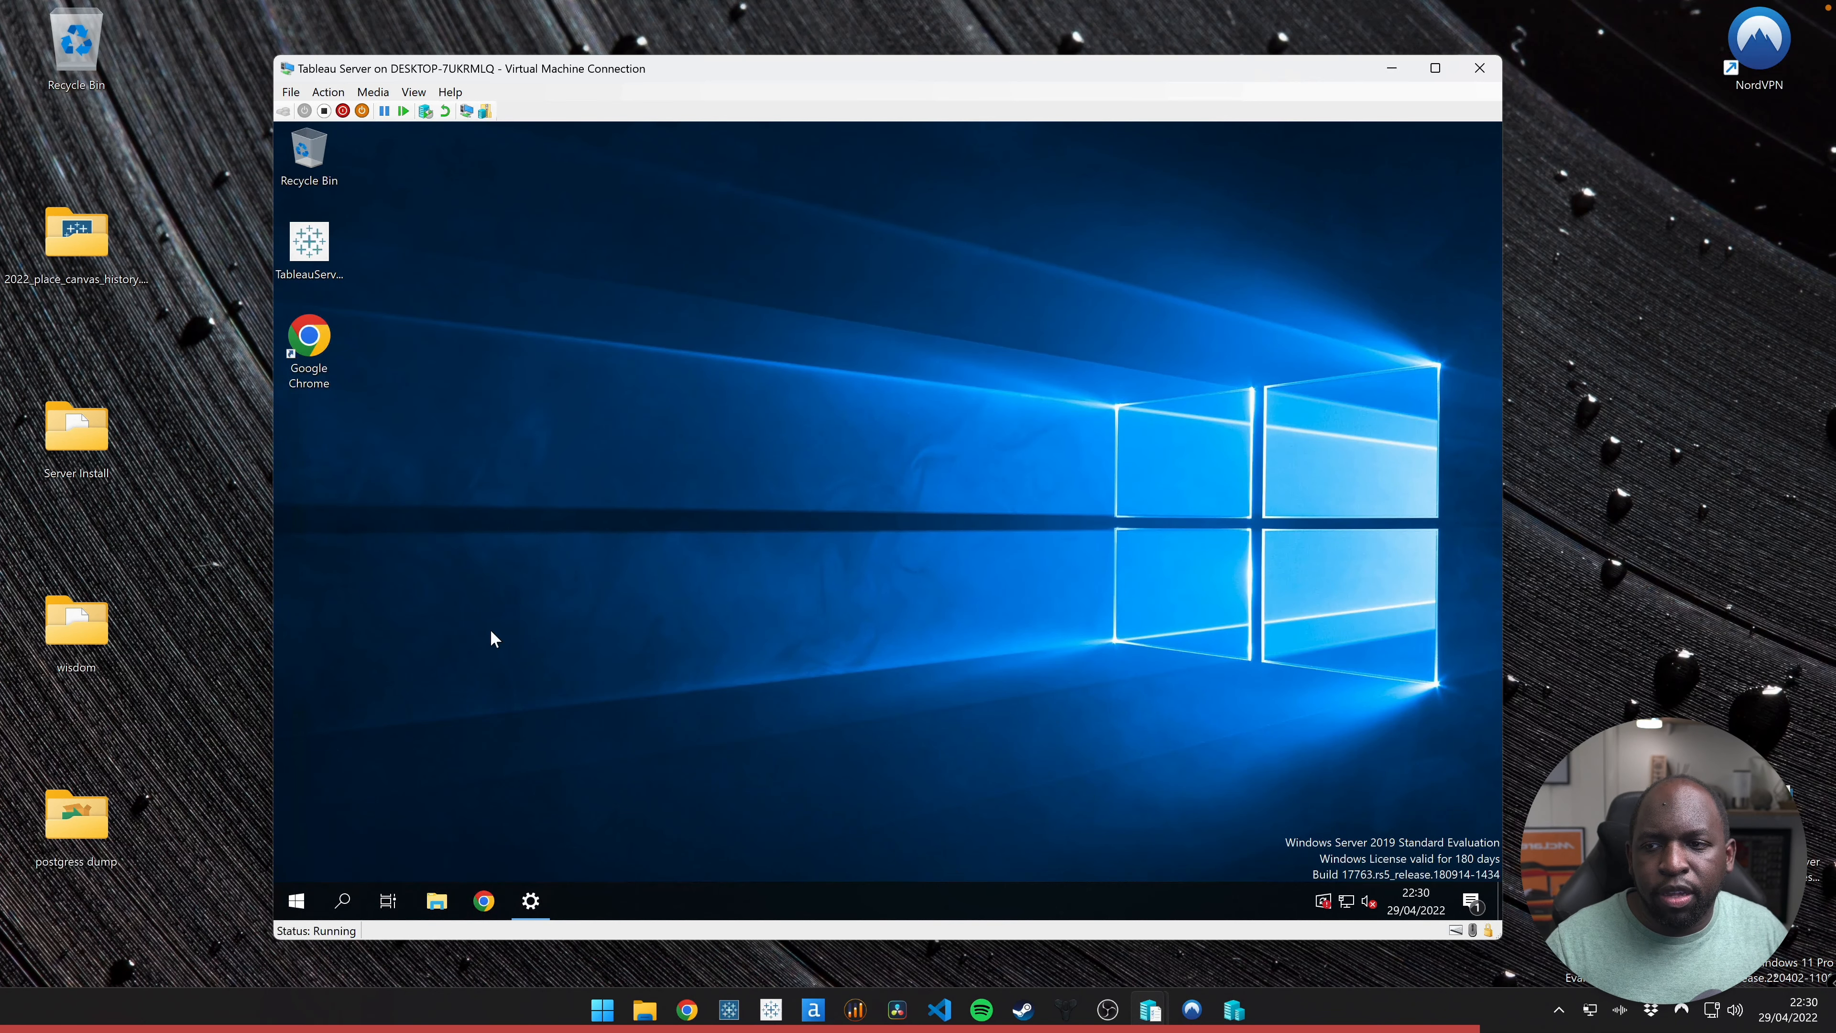
Open an administrator terminal on the host machine and run the bcdedit command
{"action": "left_click", "coordinate": [610, 1017]}
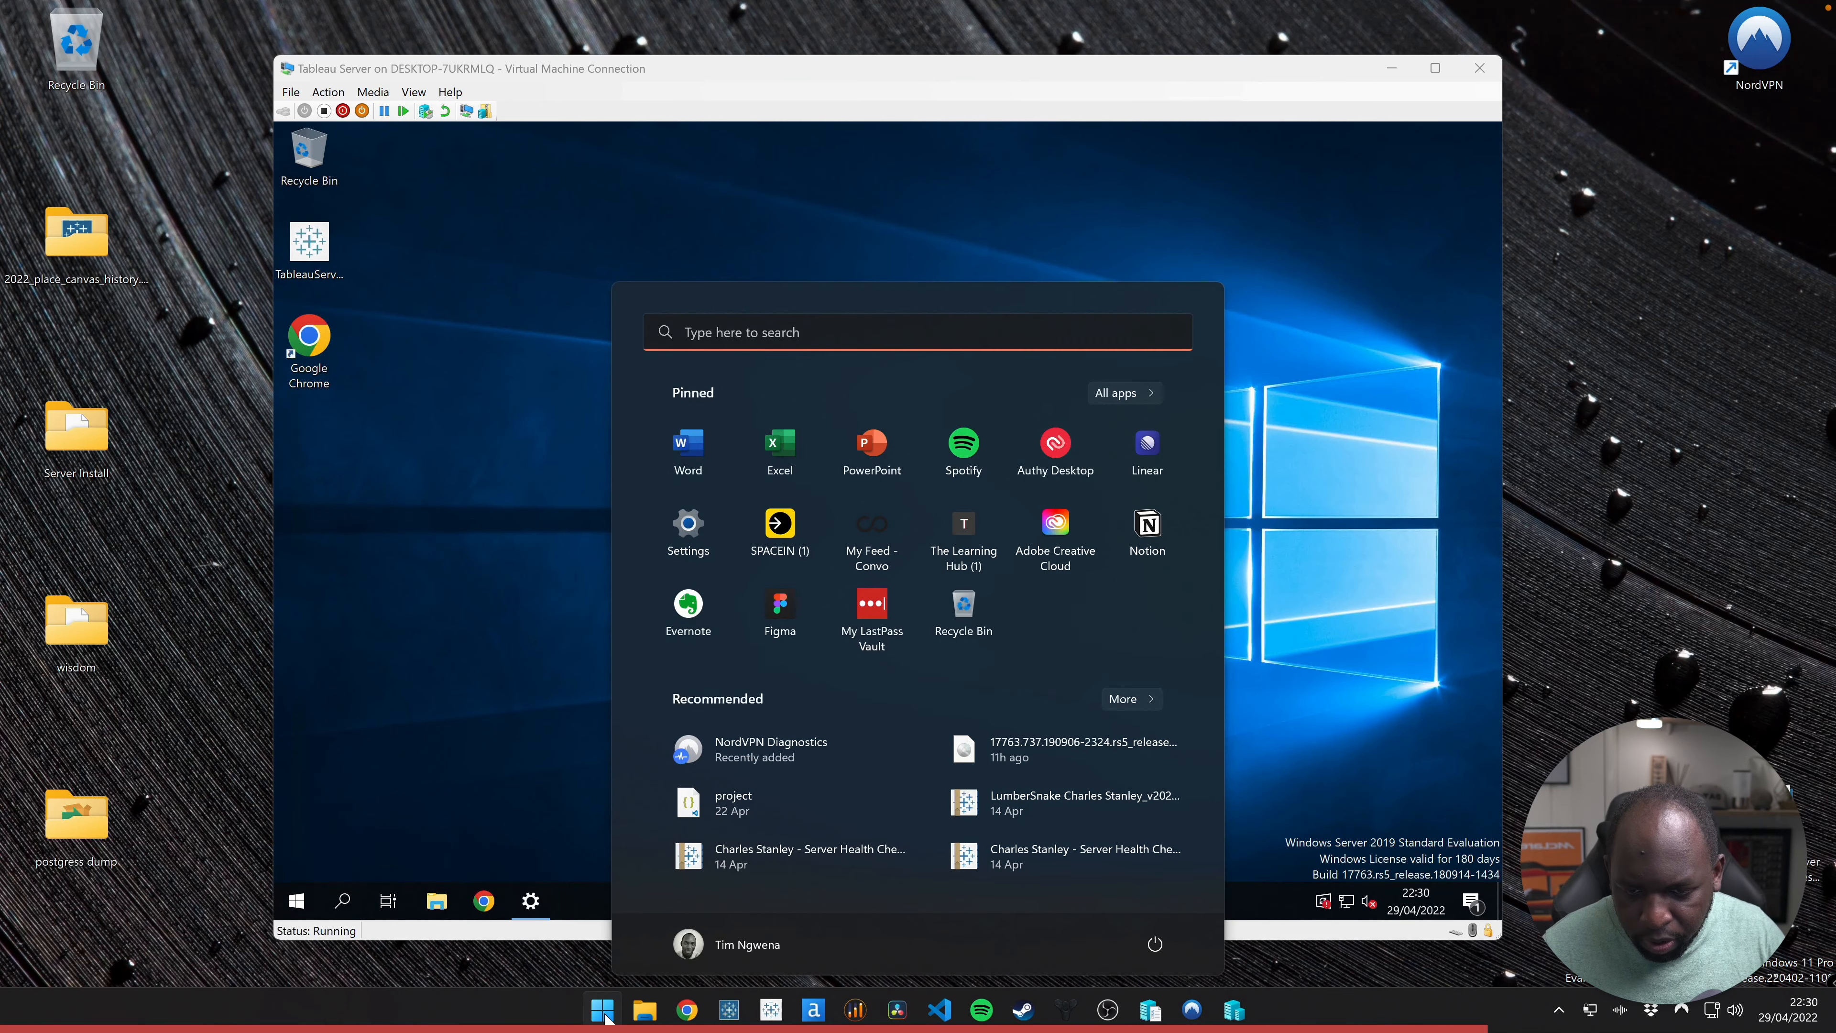
{"action": "right_click", "coordinate": [611, 1017]}
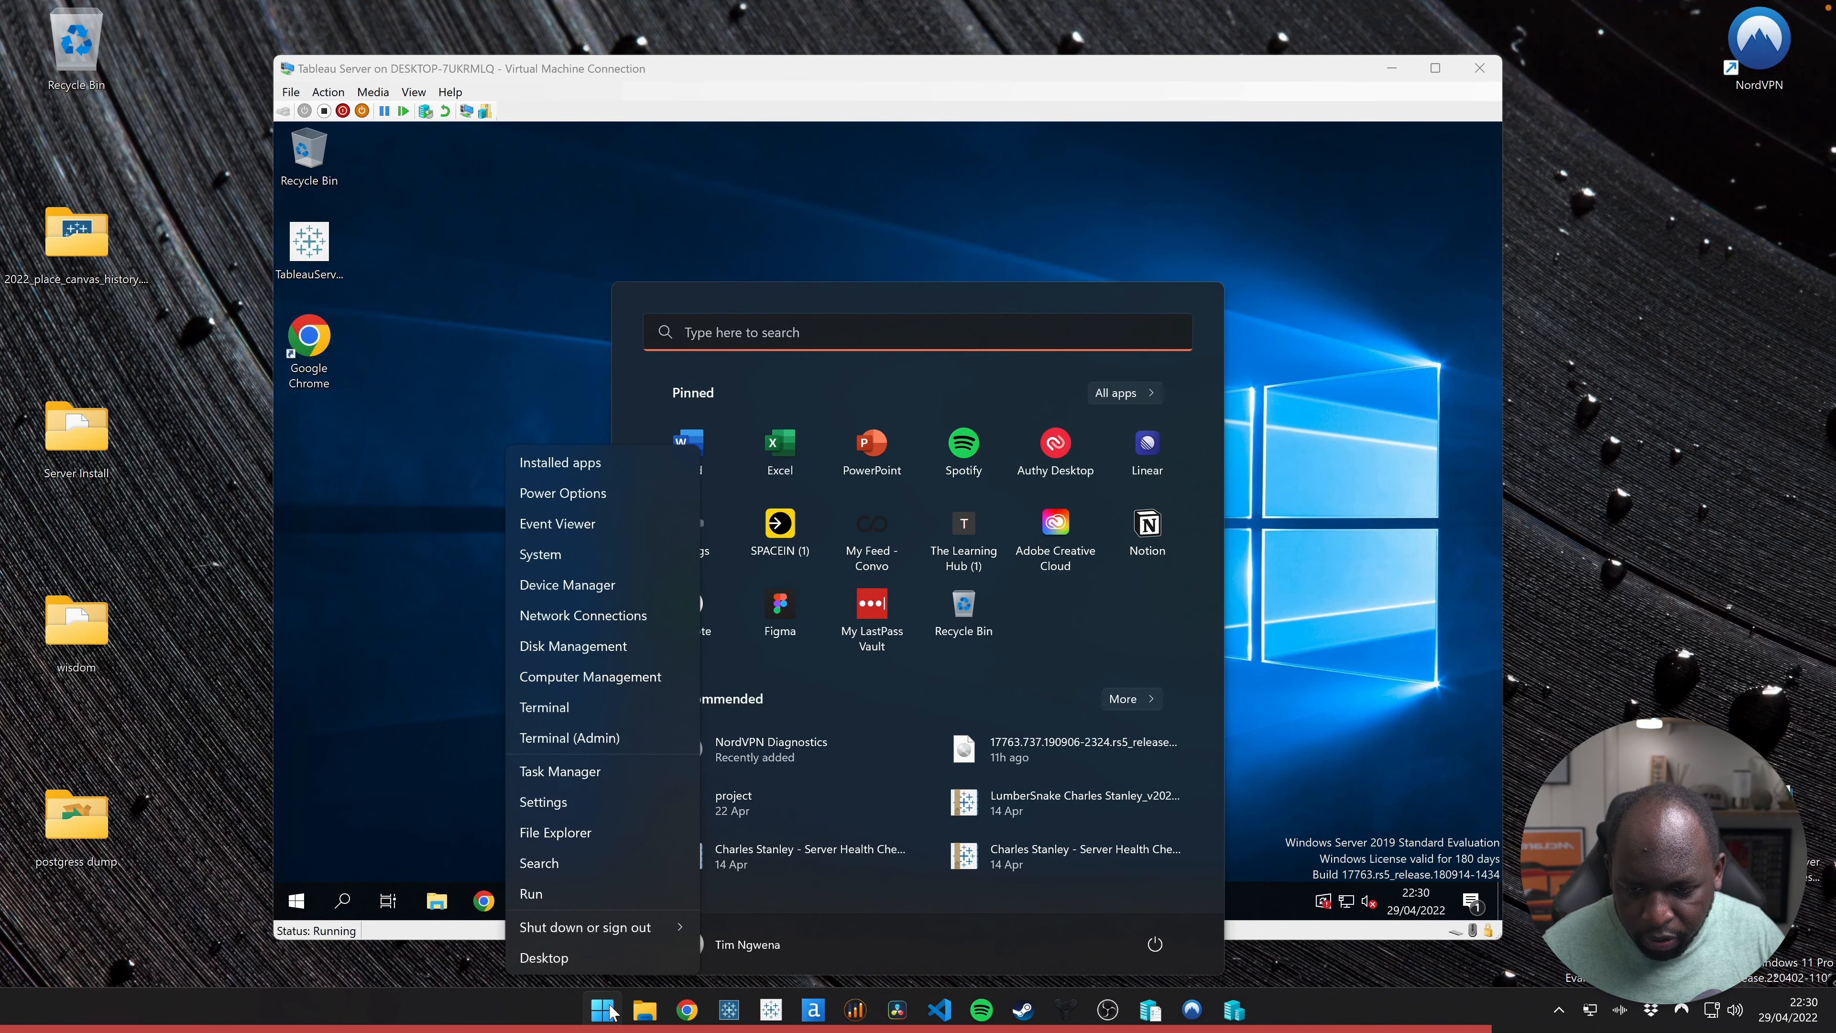
{"action": "left_click", "coordinate": [611, 739]}
{"action": "left_click", "coordinate": [777, 654]}
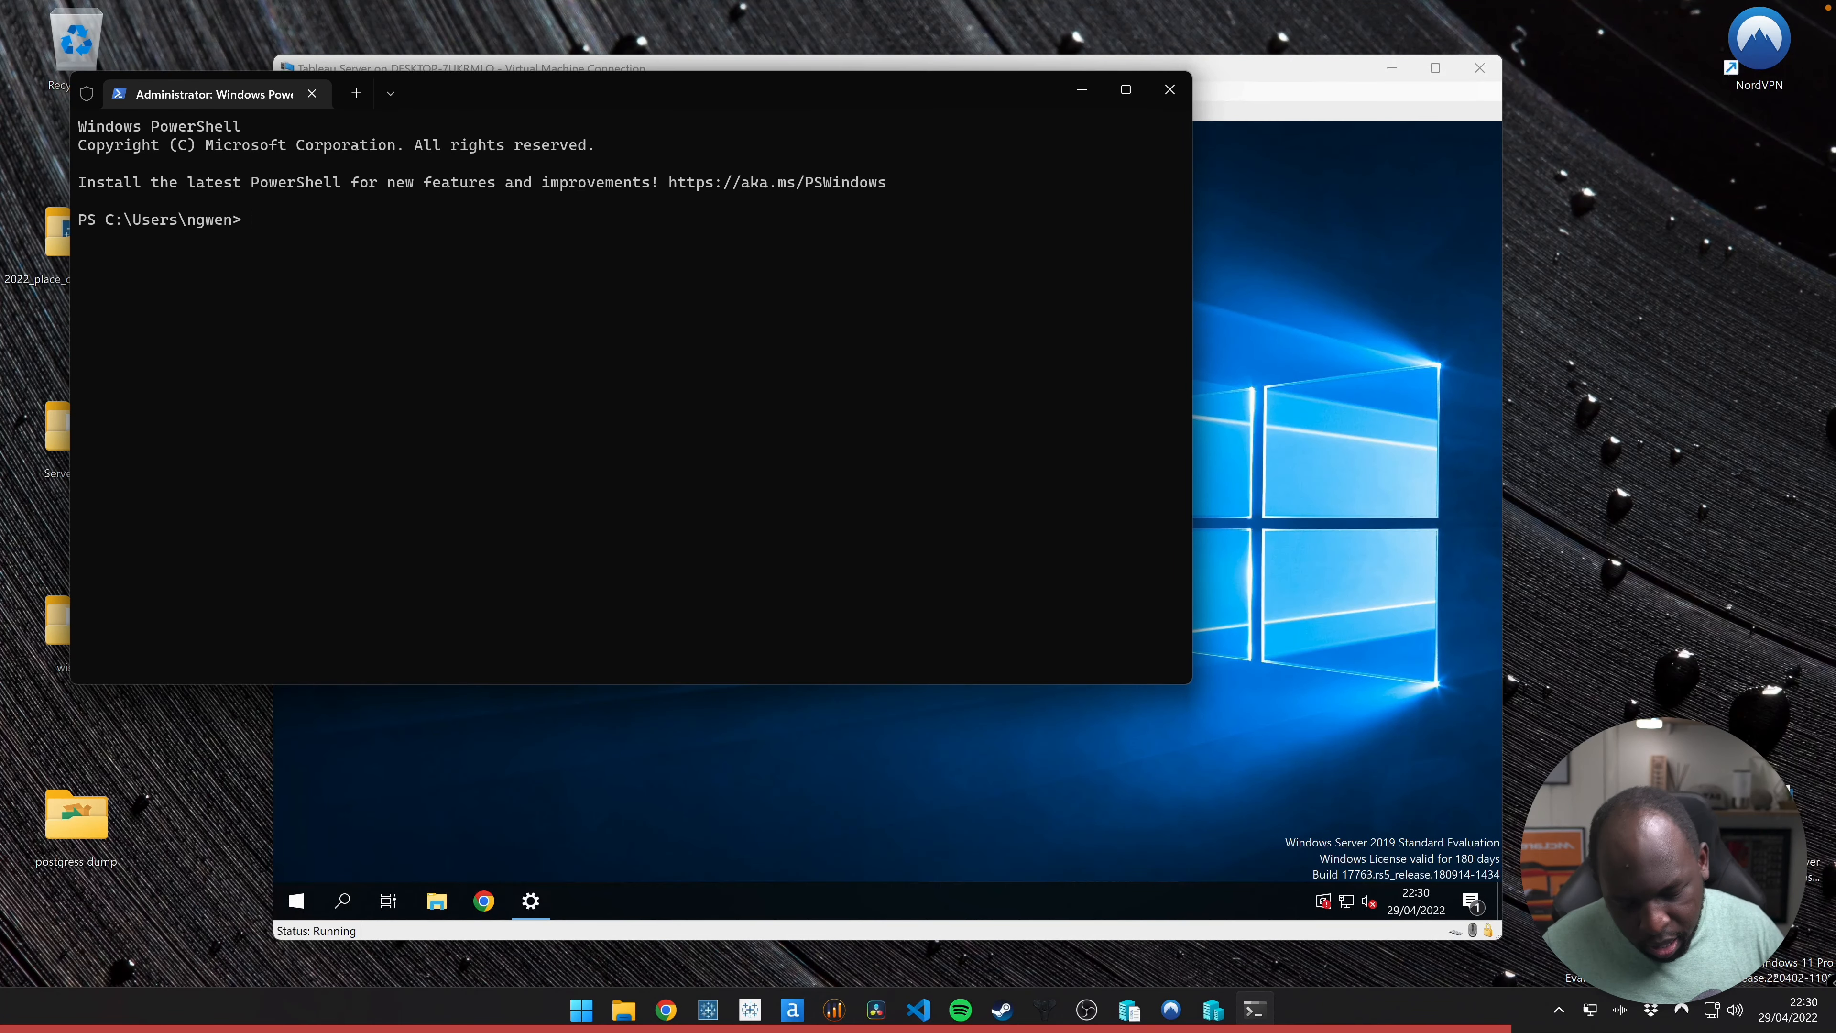
{"action": "key", "text": "Up"}
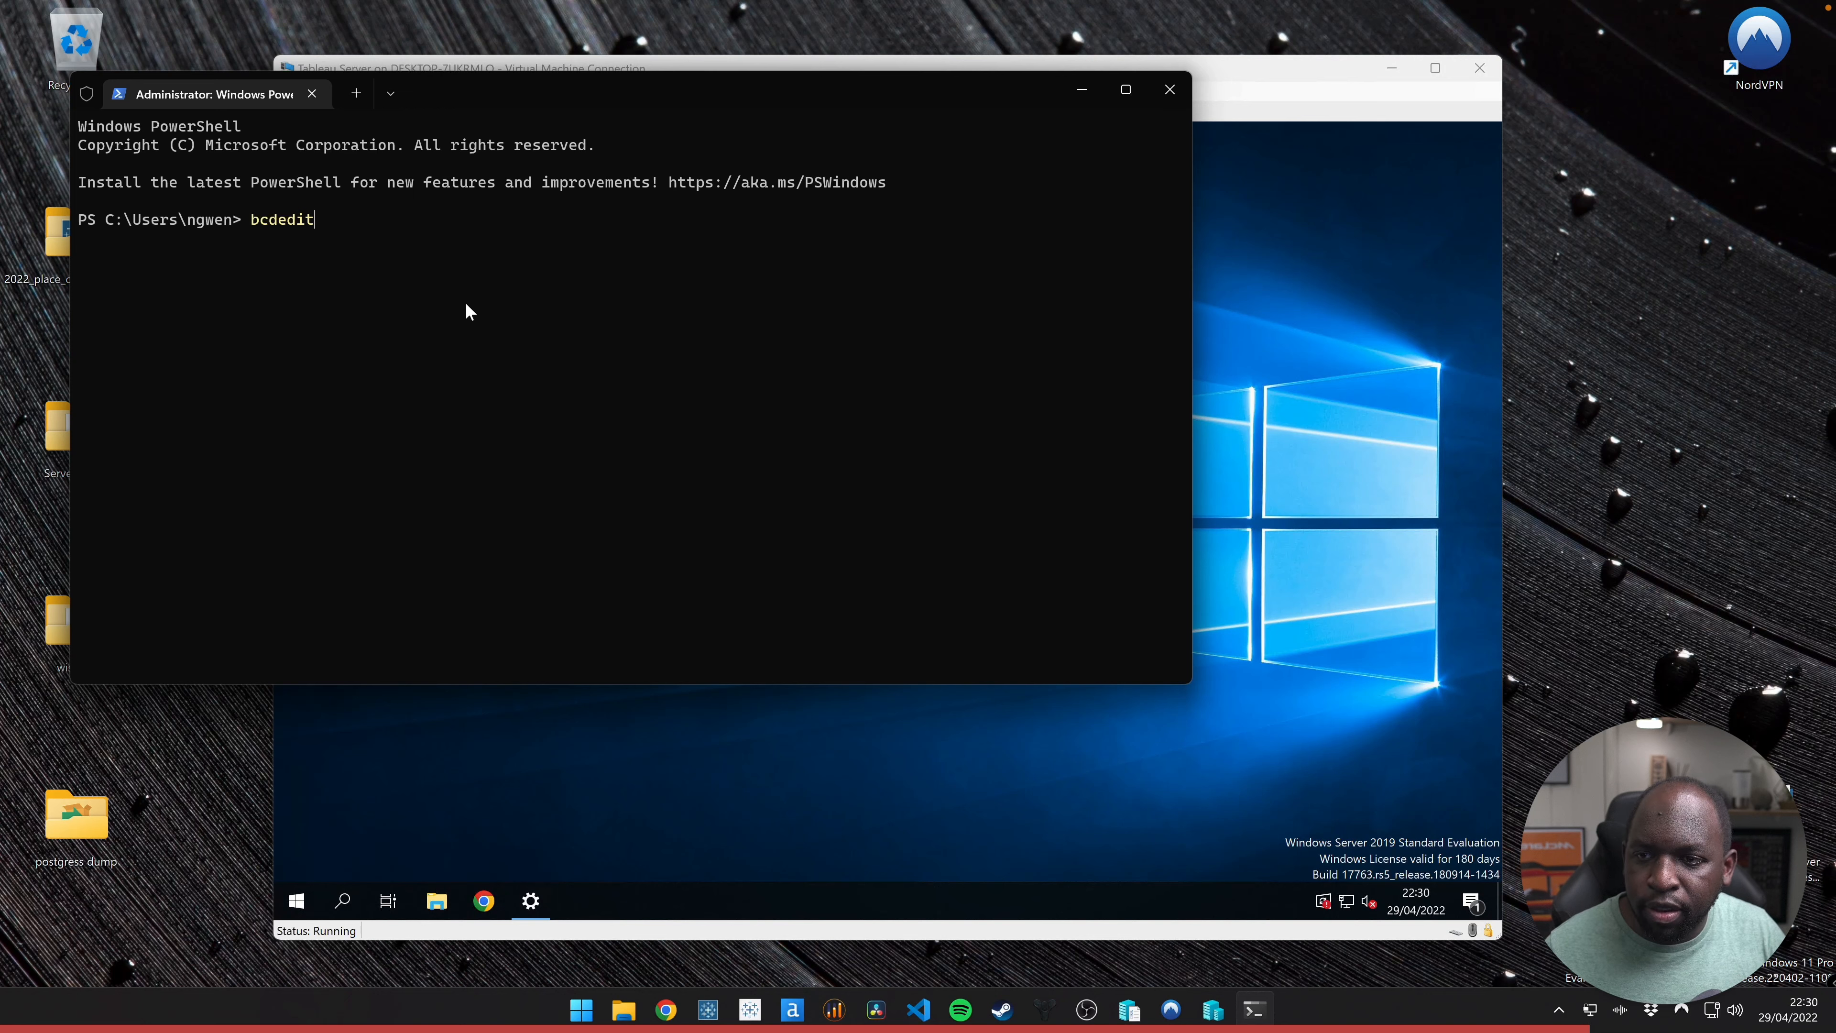
{"action": "key", "text": "Return"}
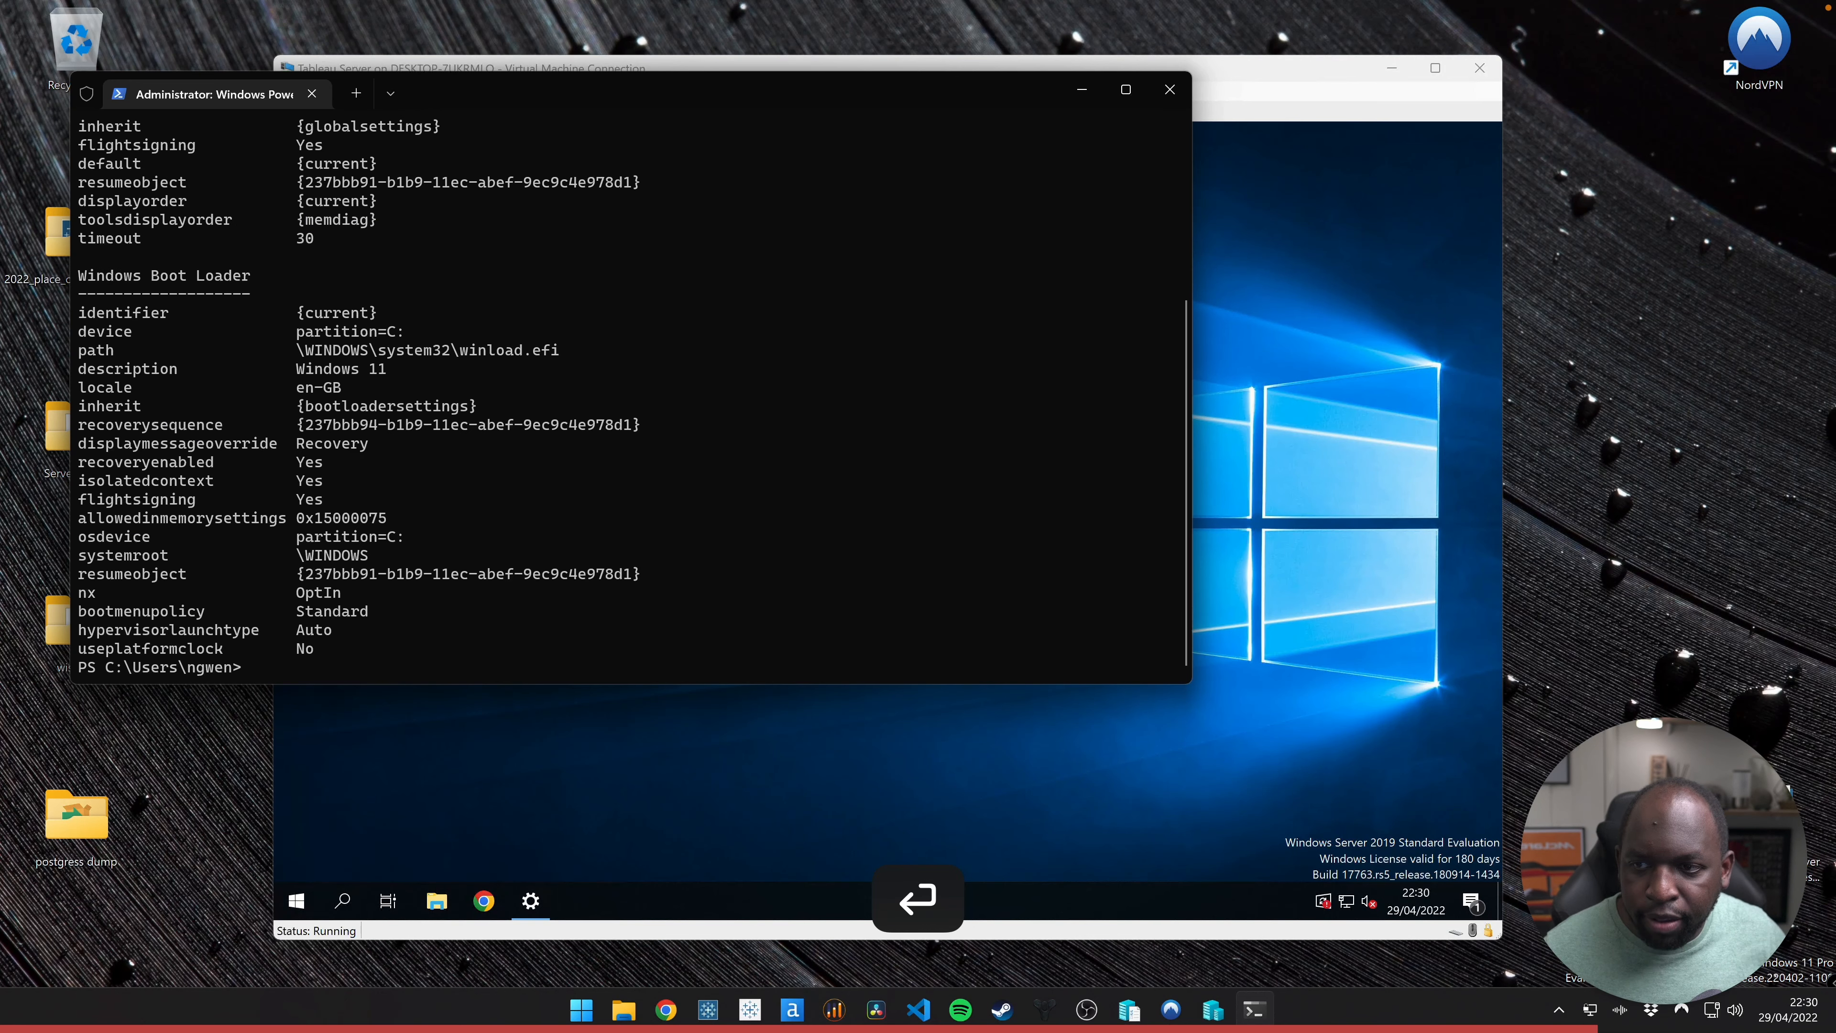
Enlarge the terminal to read the boot configuration, highlight the hypervisorlaunchtype entry, and minimize the terminal
{"action": "left_click_drag", "start_coordinate": [687, 684], "coordinate": [677, 801]}
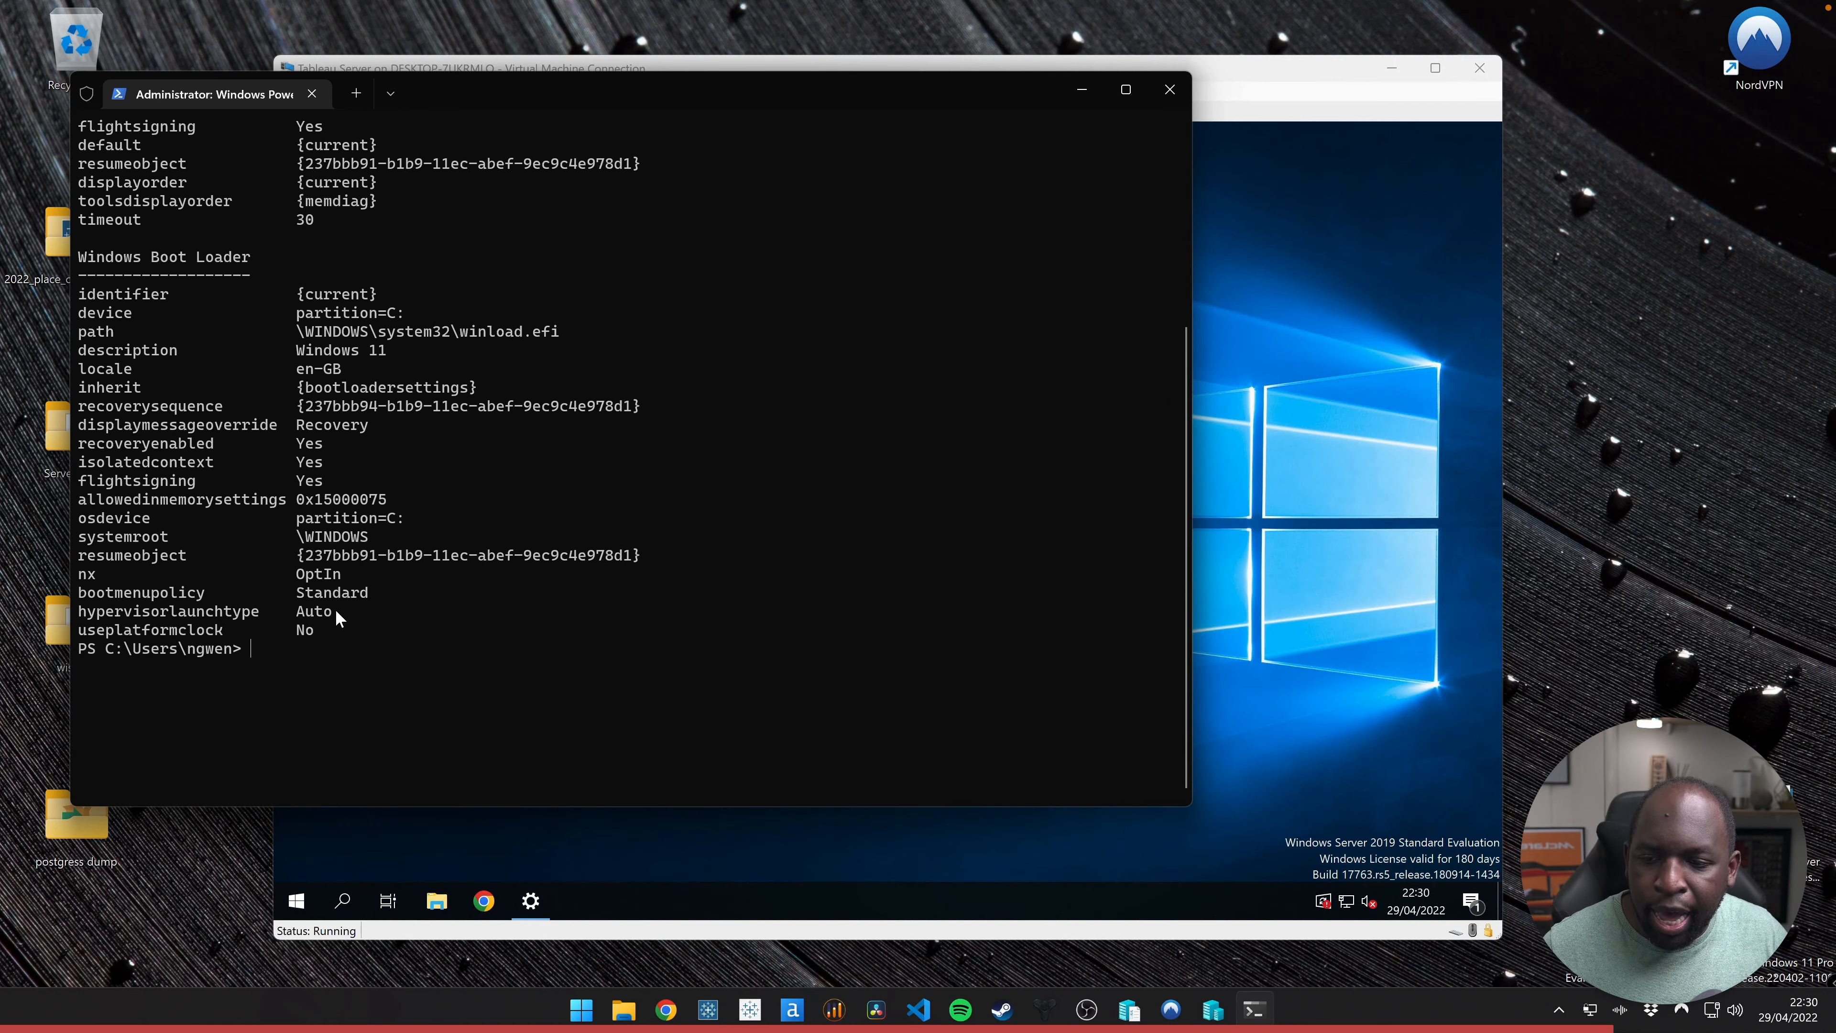
{"action": "left_click_drag", "start_coordinate": [339, 616], "coordinate": [70, 612]}
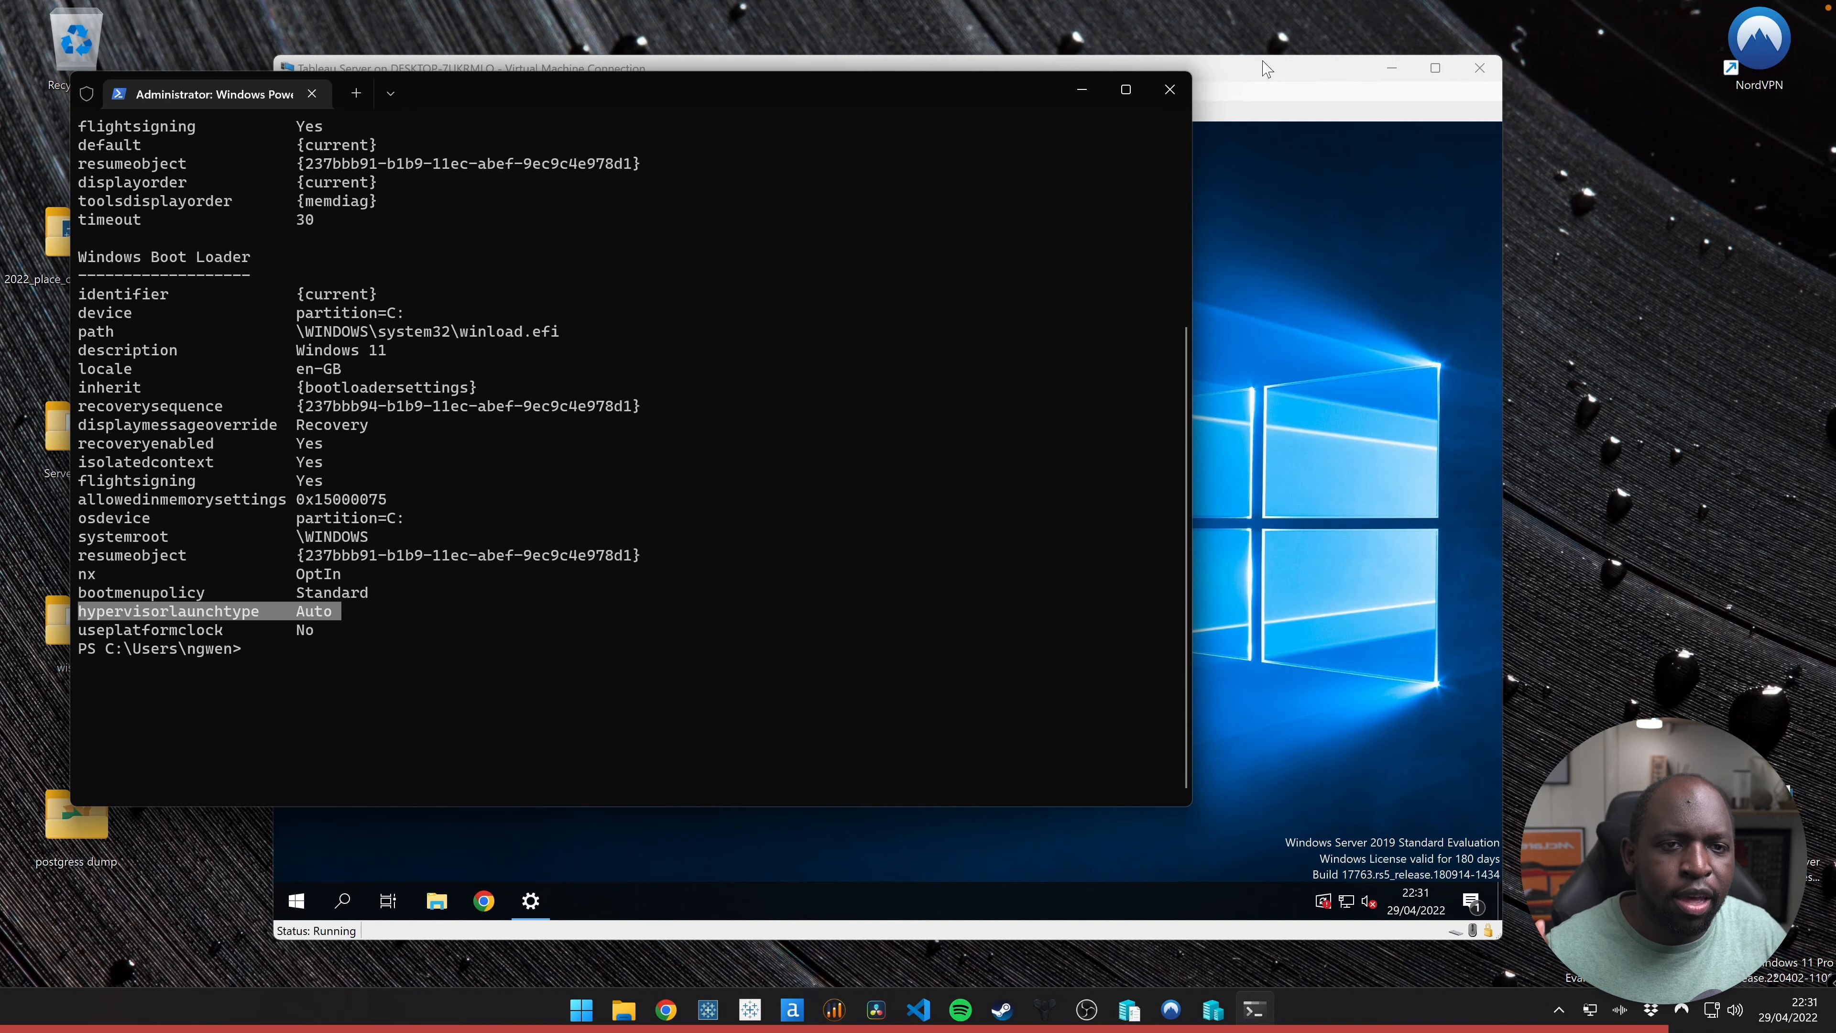
{"action": "left_click", "coordinate": [1256, 85]}
{"action": "left_click", "coordinate": [186, 75]}
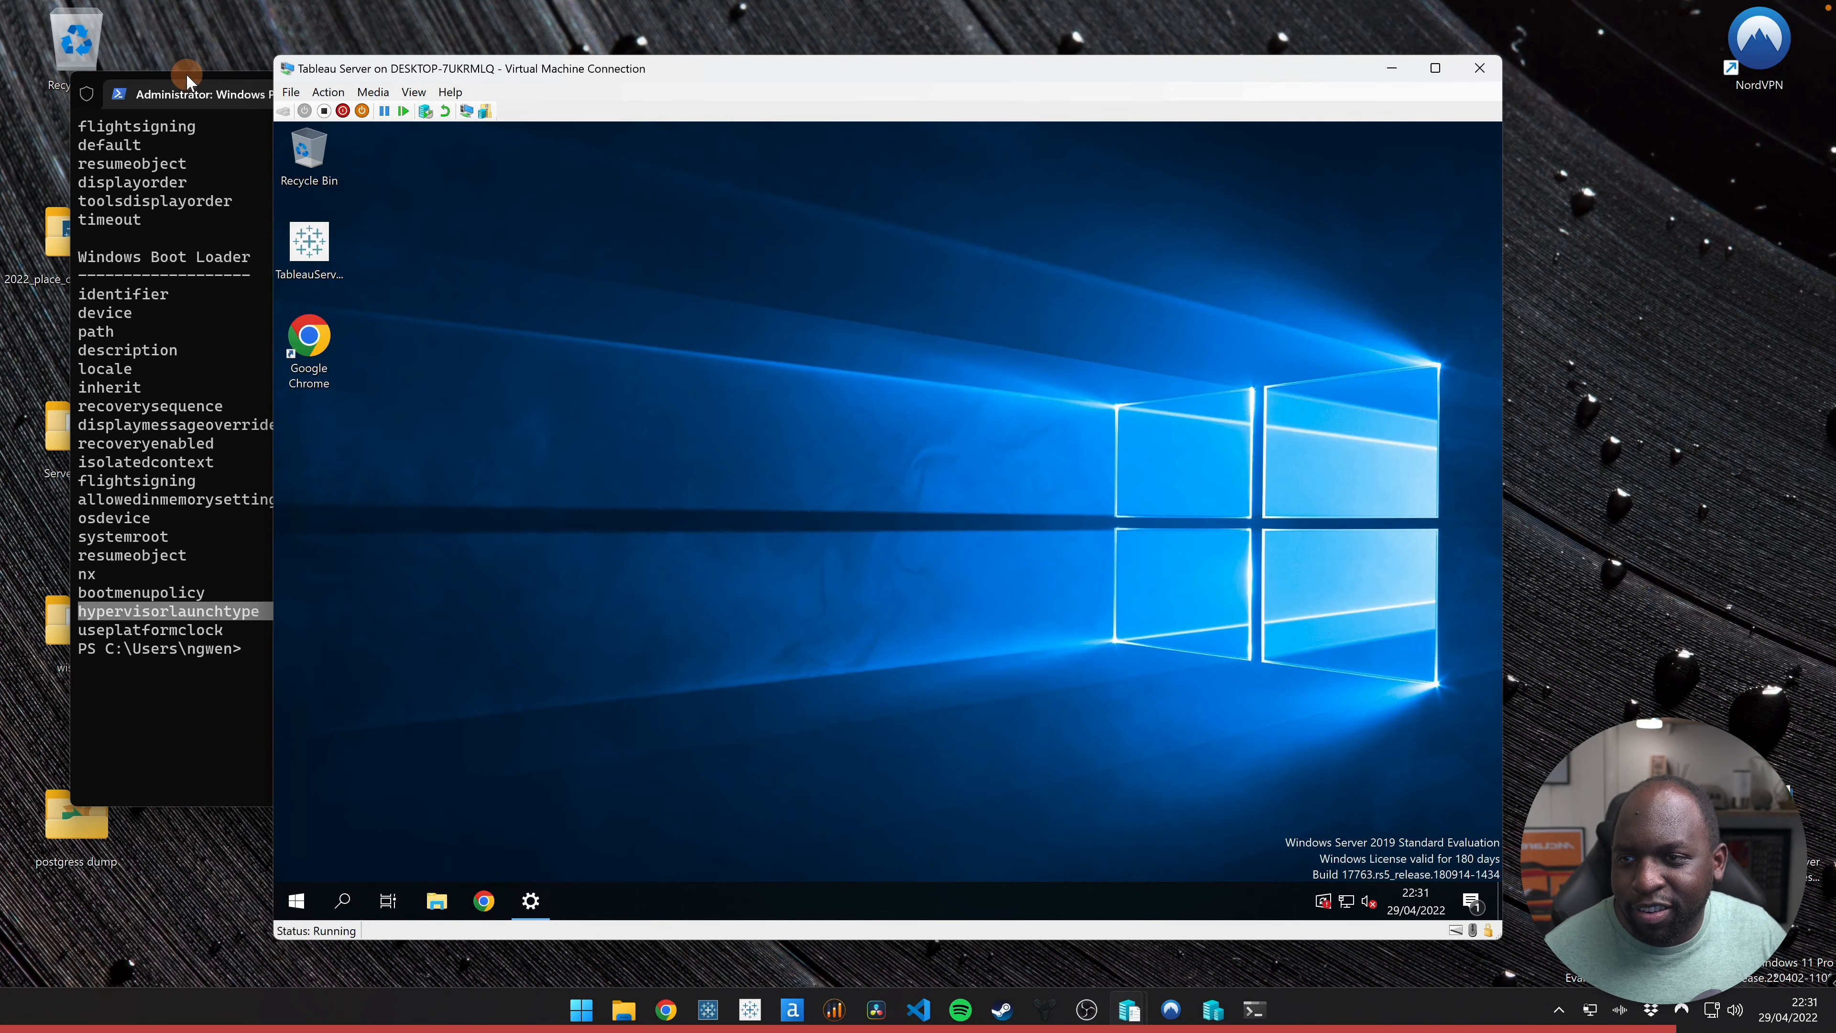
{"action": "left_click", "coordinate": [1079, 99]}
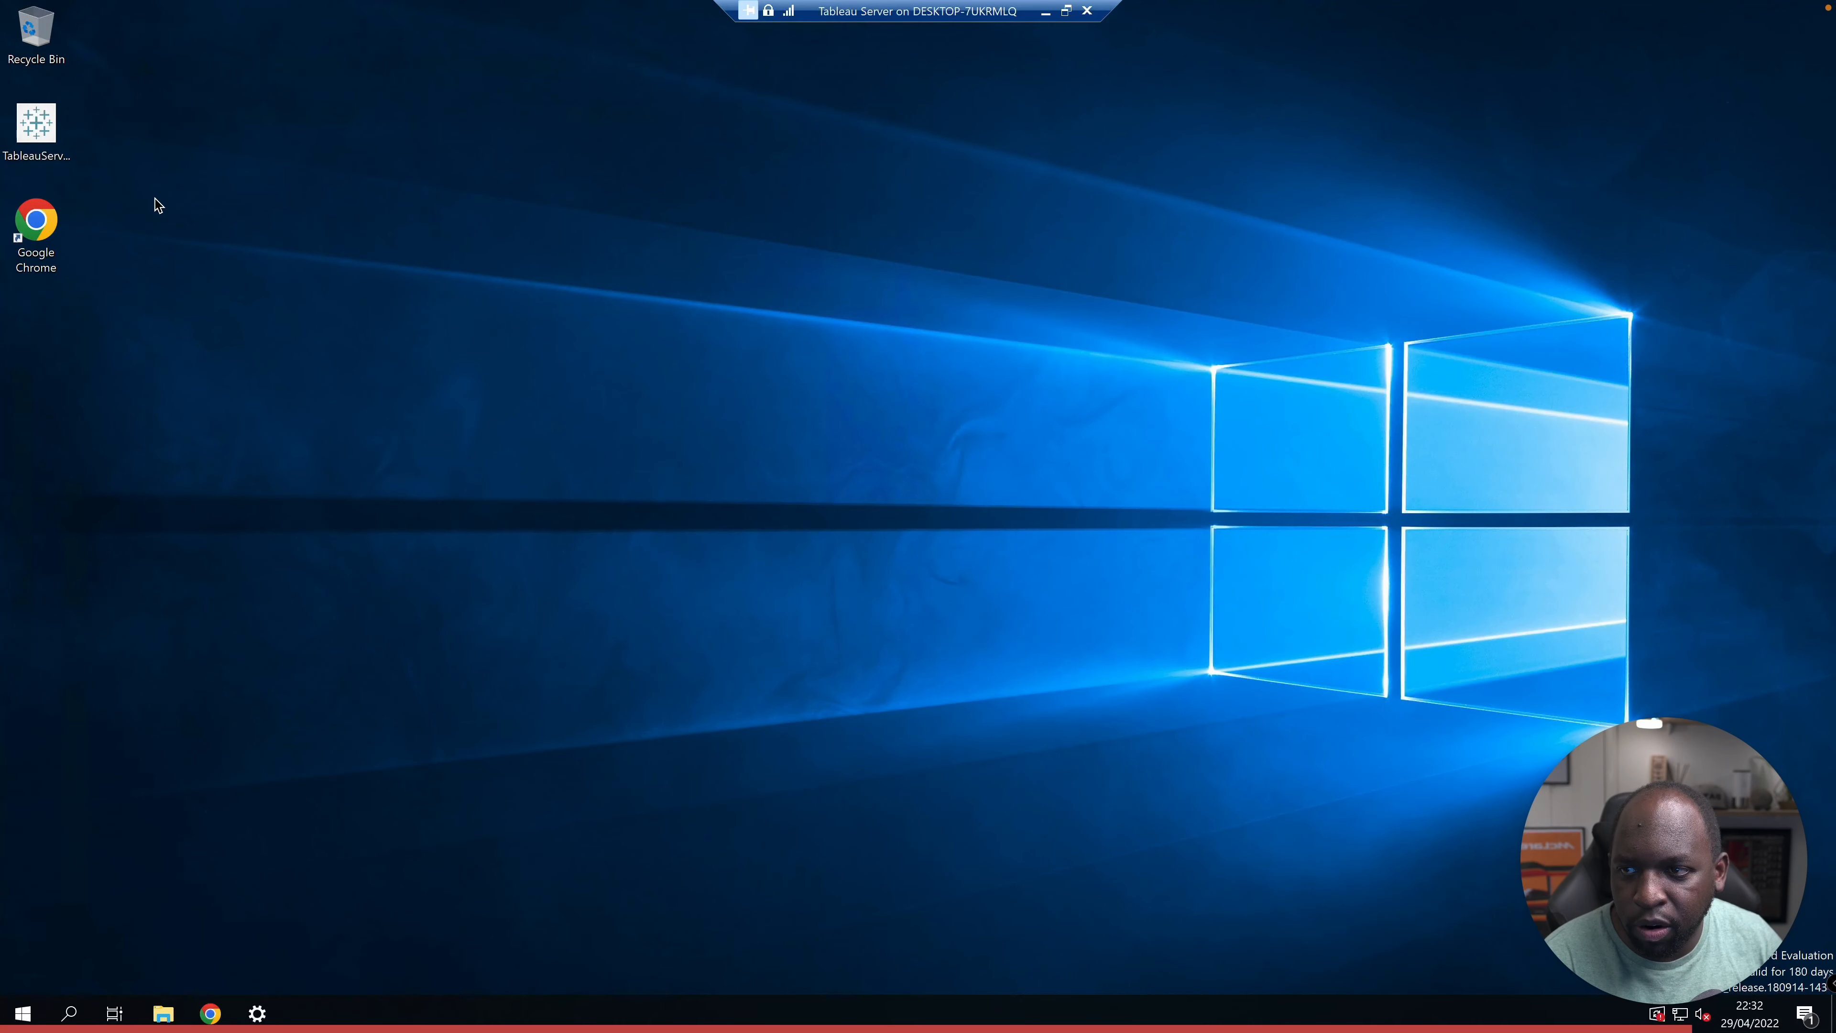
Launch the TableauServer-64bit-2021-3-9 installer from the virtual machine's desktop and reposition its setup window slightly
{"action": "left_click", "coordinate": [36, 127]}
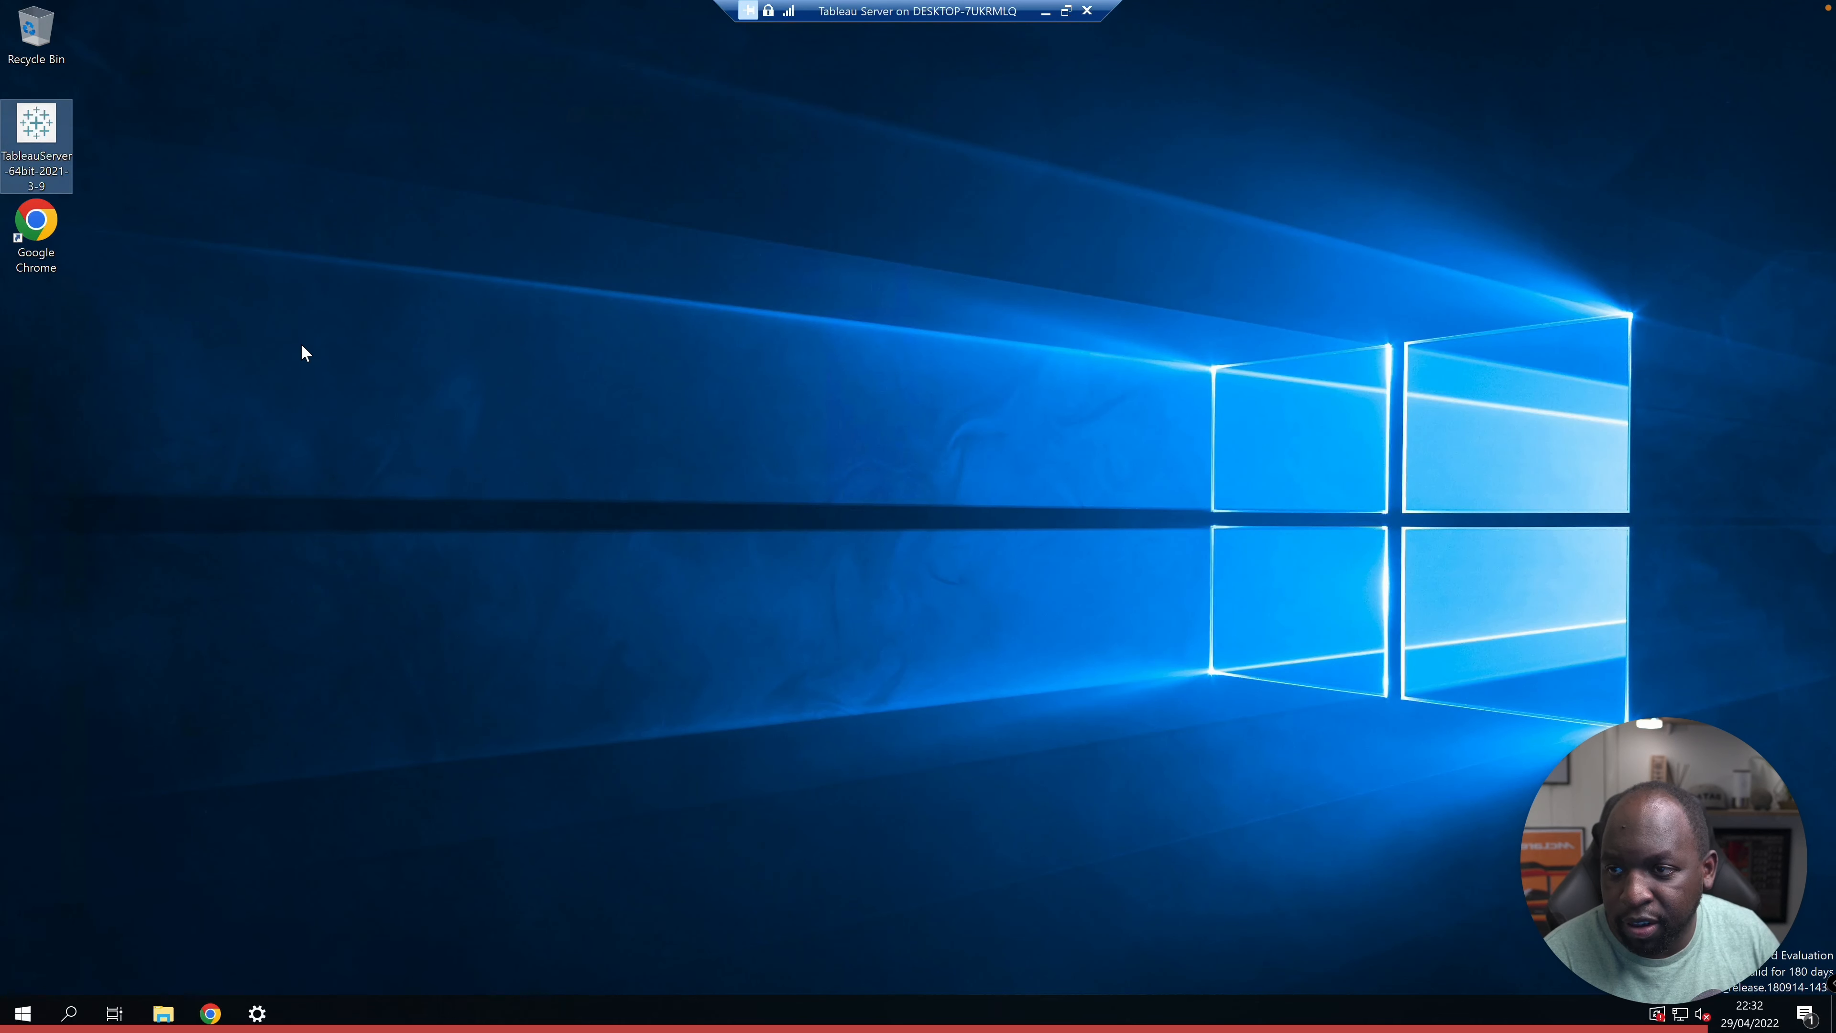
{"action": "left_click", "coordinate": [41, 244]}
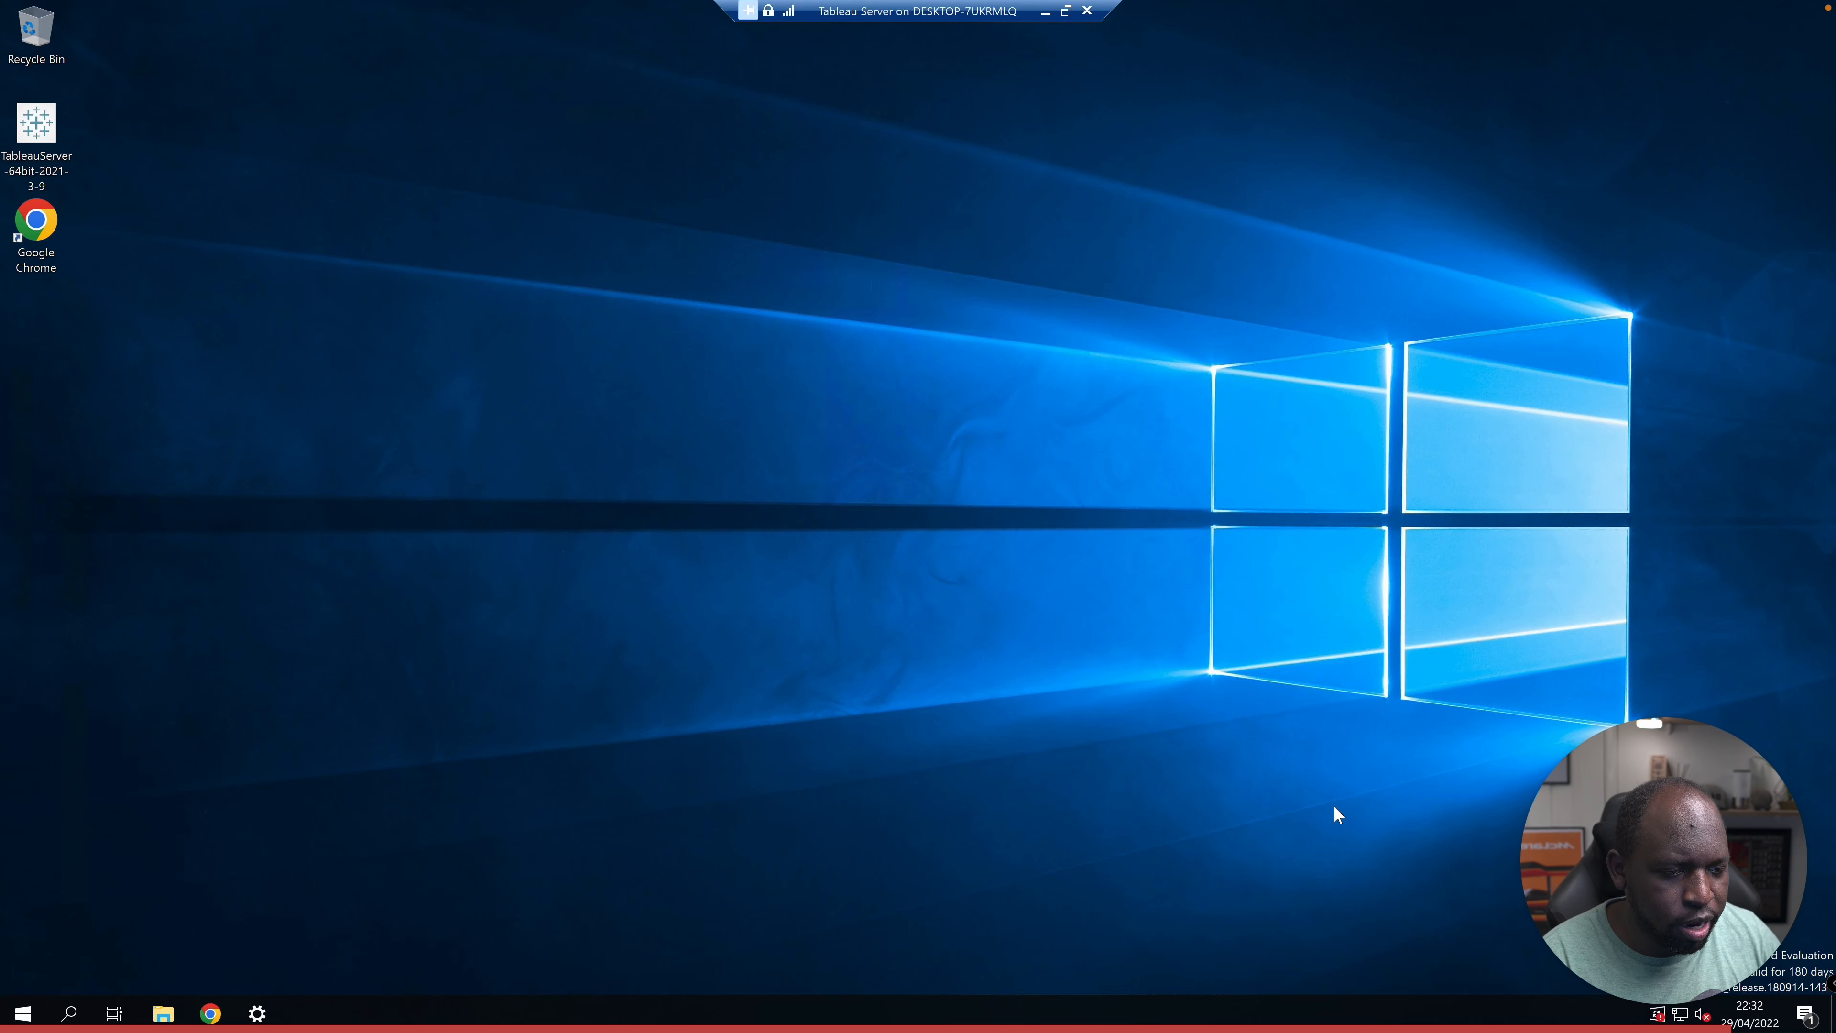
{"action": "mouse_move", "coordinate": [1668, 853]}
{"action": "left_mouse_down"}
{"action": "mouse_move", "coordinate": [1683, 505]}
{"action": "mouse_move", "coordinate": [1633, 777]}
{"action": "mouse_move", "coordinate": [1659, 837]}
{"action": "left_mouse_up"}
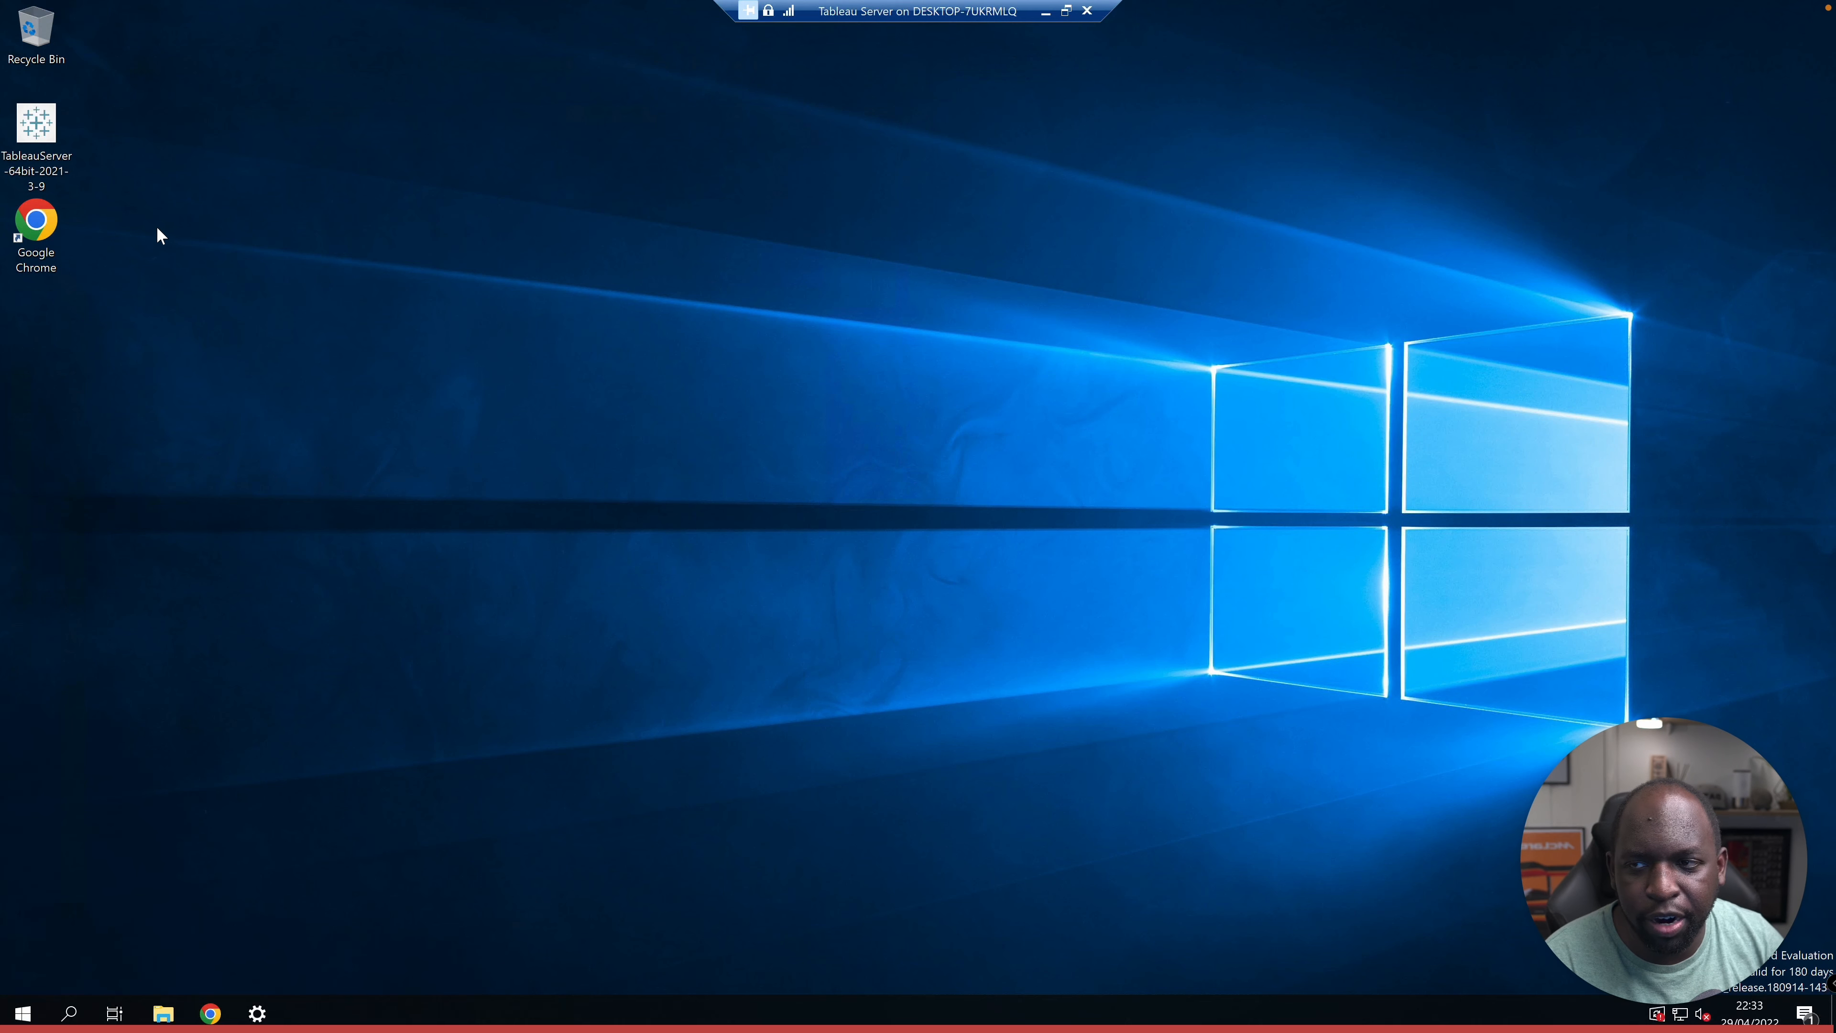
{"action": "double_click", "coordinate": [58, 130]}
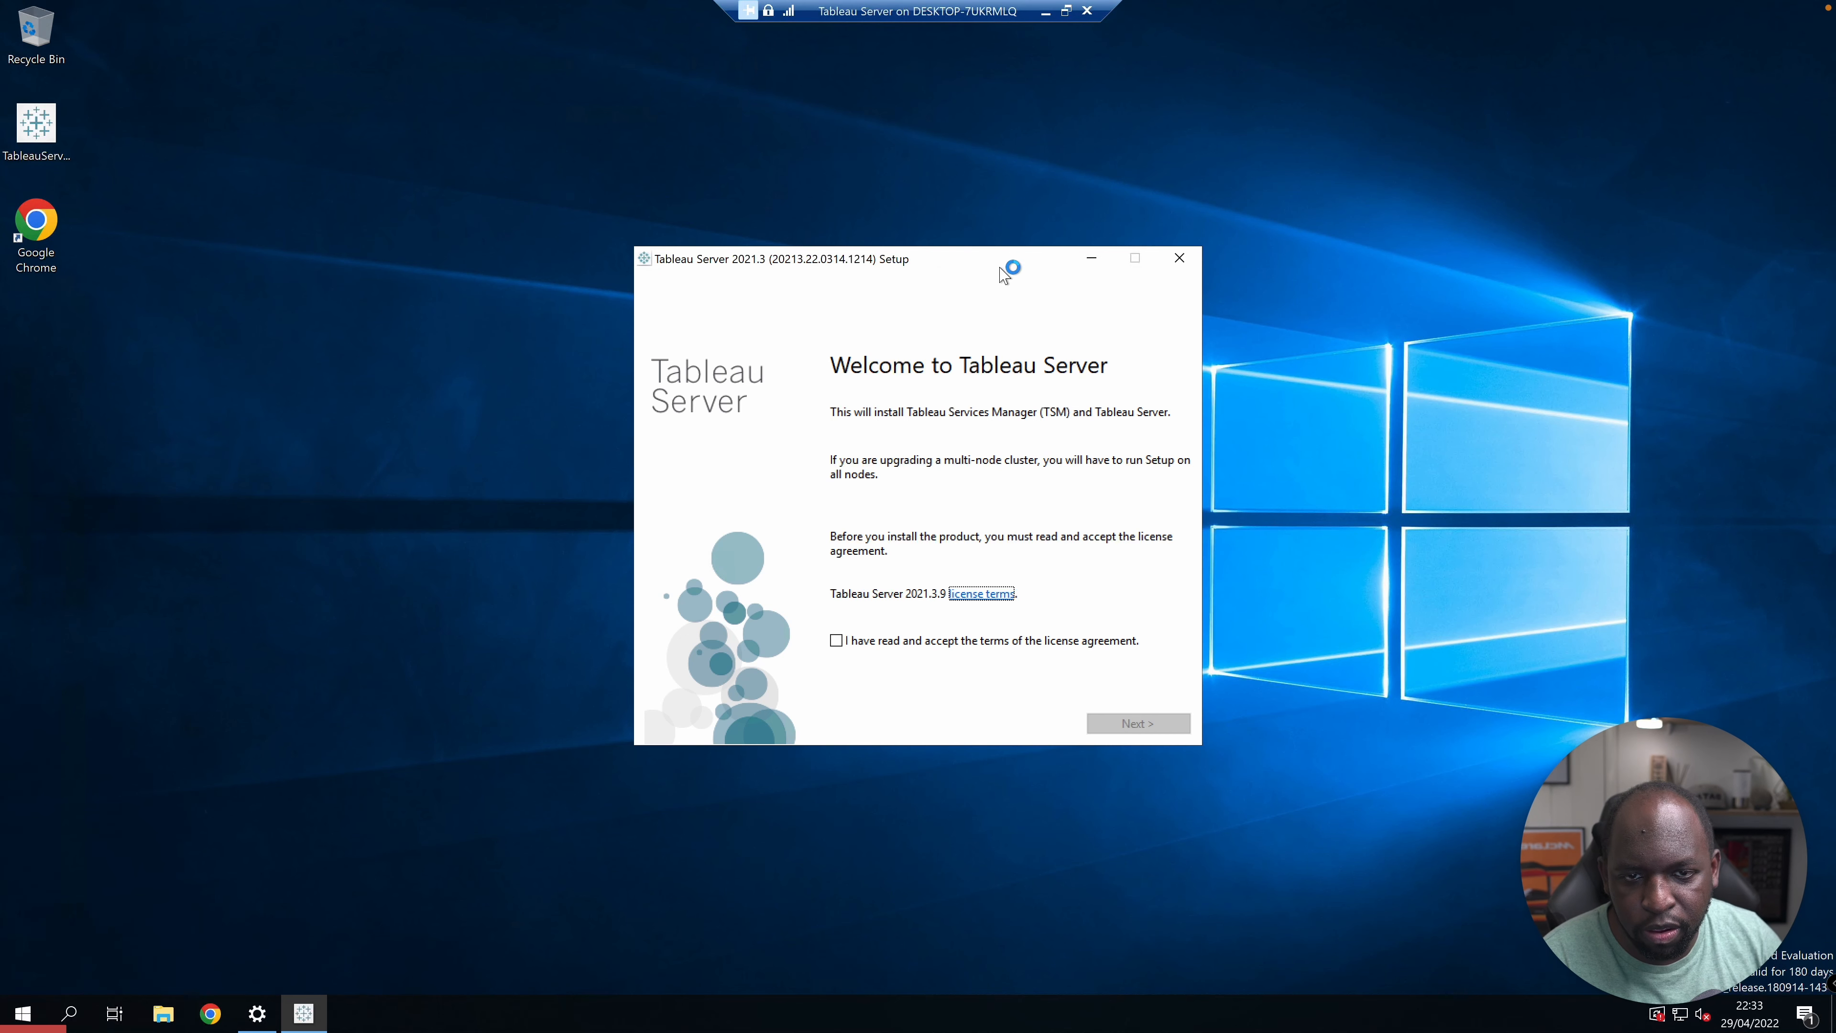
{"action": "left_click_drag", "start_coordinate": [971, 246], "coordinate": [965, 227]}
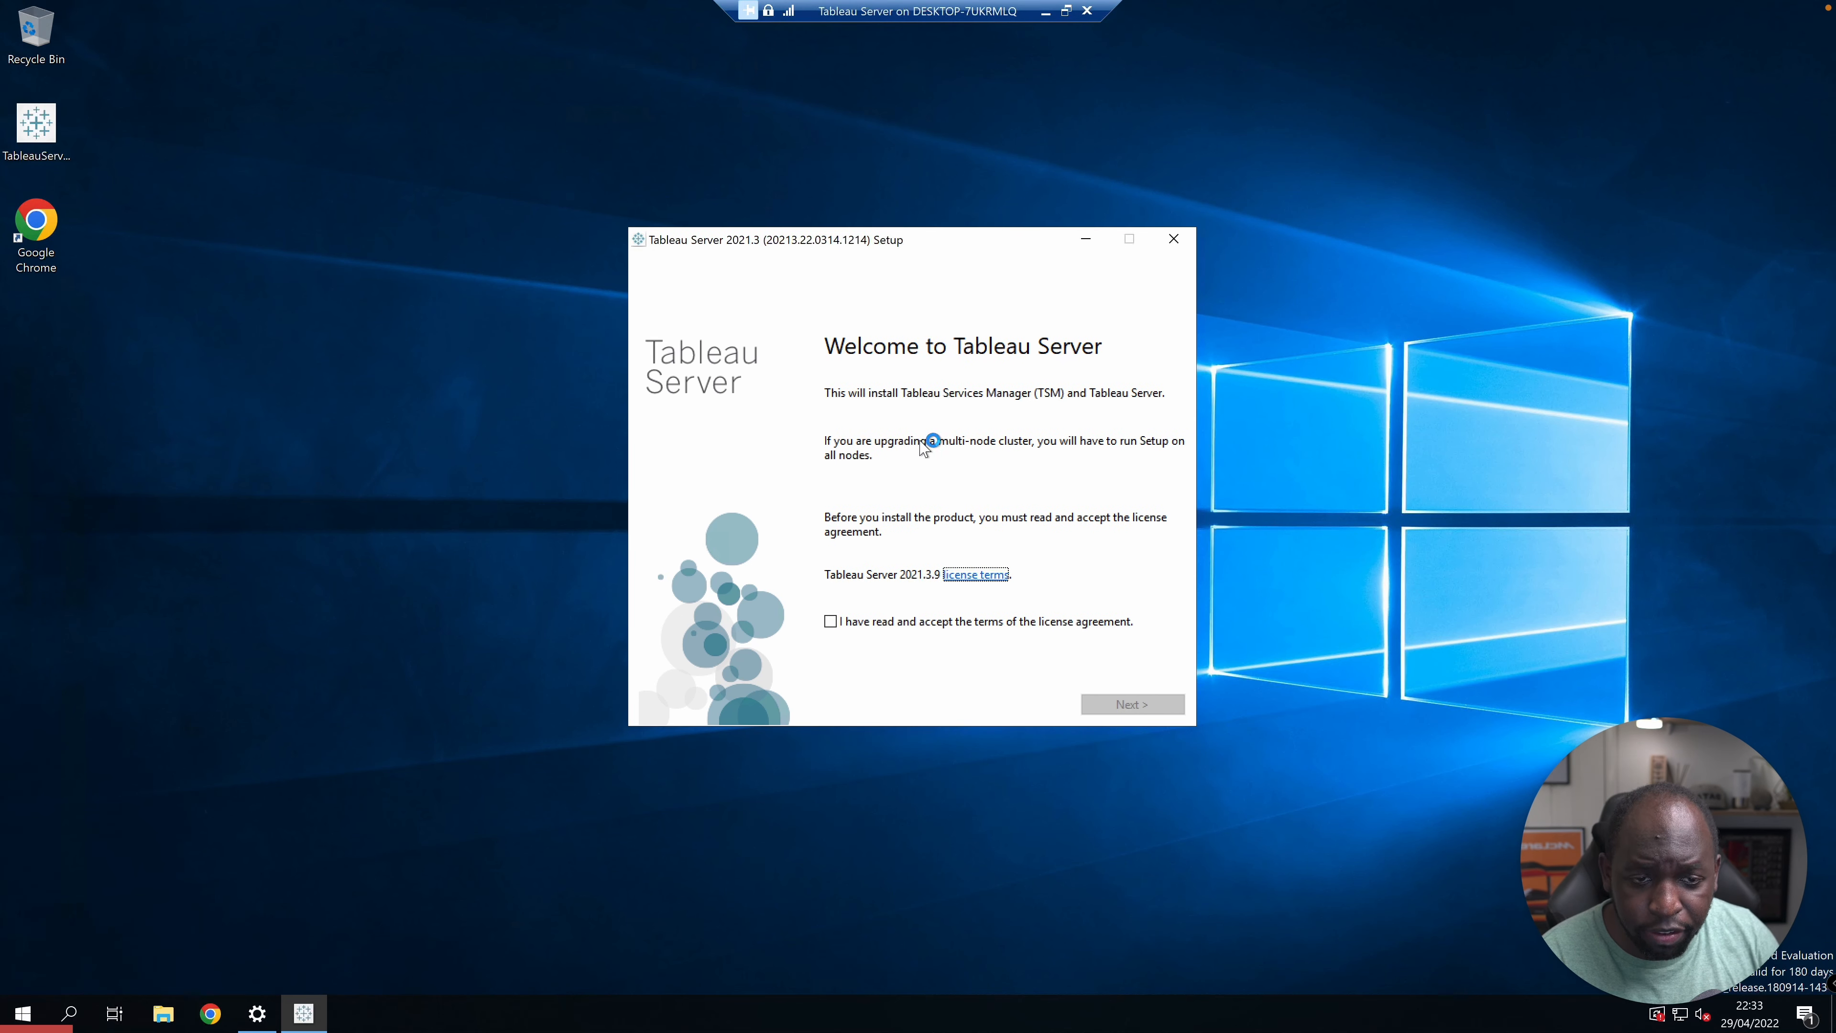
Accept the Tableau Server license terms, continue to the install customizations, and highlight the drive letter of the install location
{"action": "left_click", "coordinate": [830, 622]}
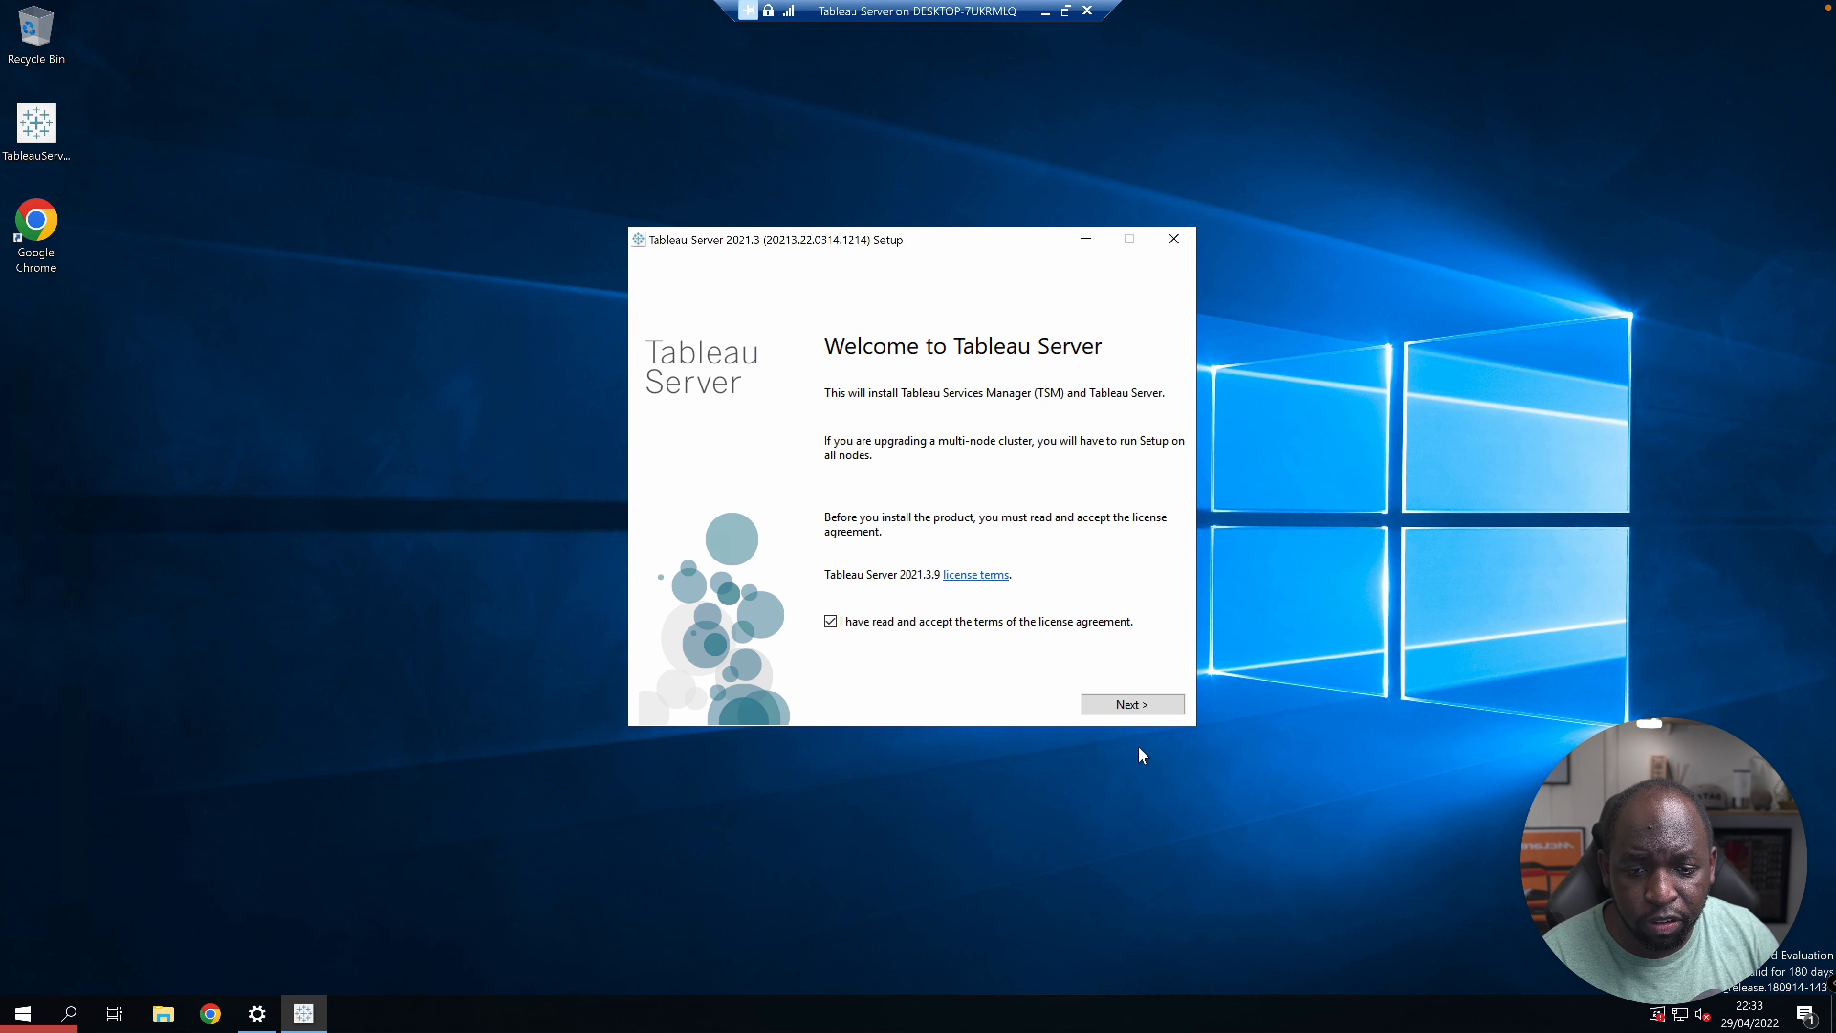
{"action": "left_click", "coordinate": [1145, 708]}
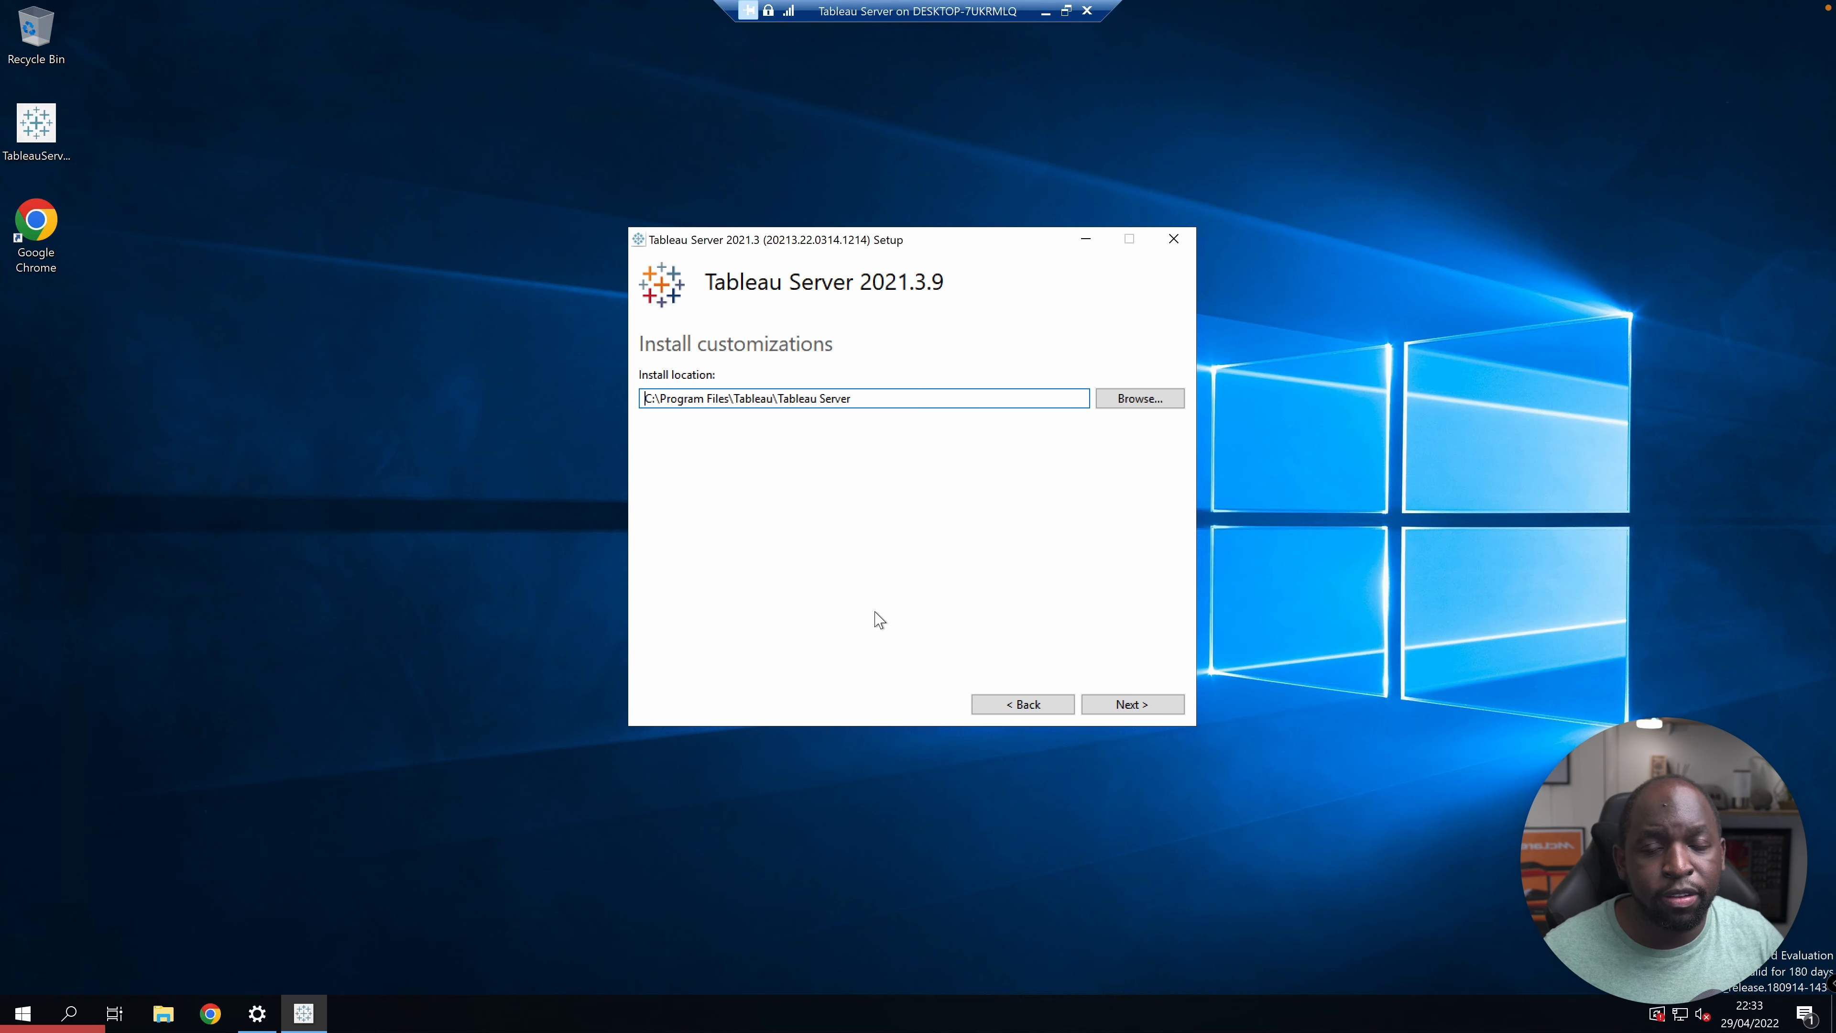
{"action": "left_click", "coordinate": [645, 398]}
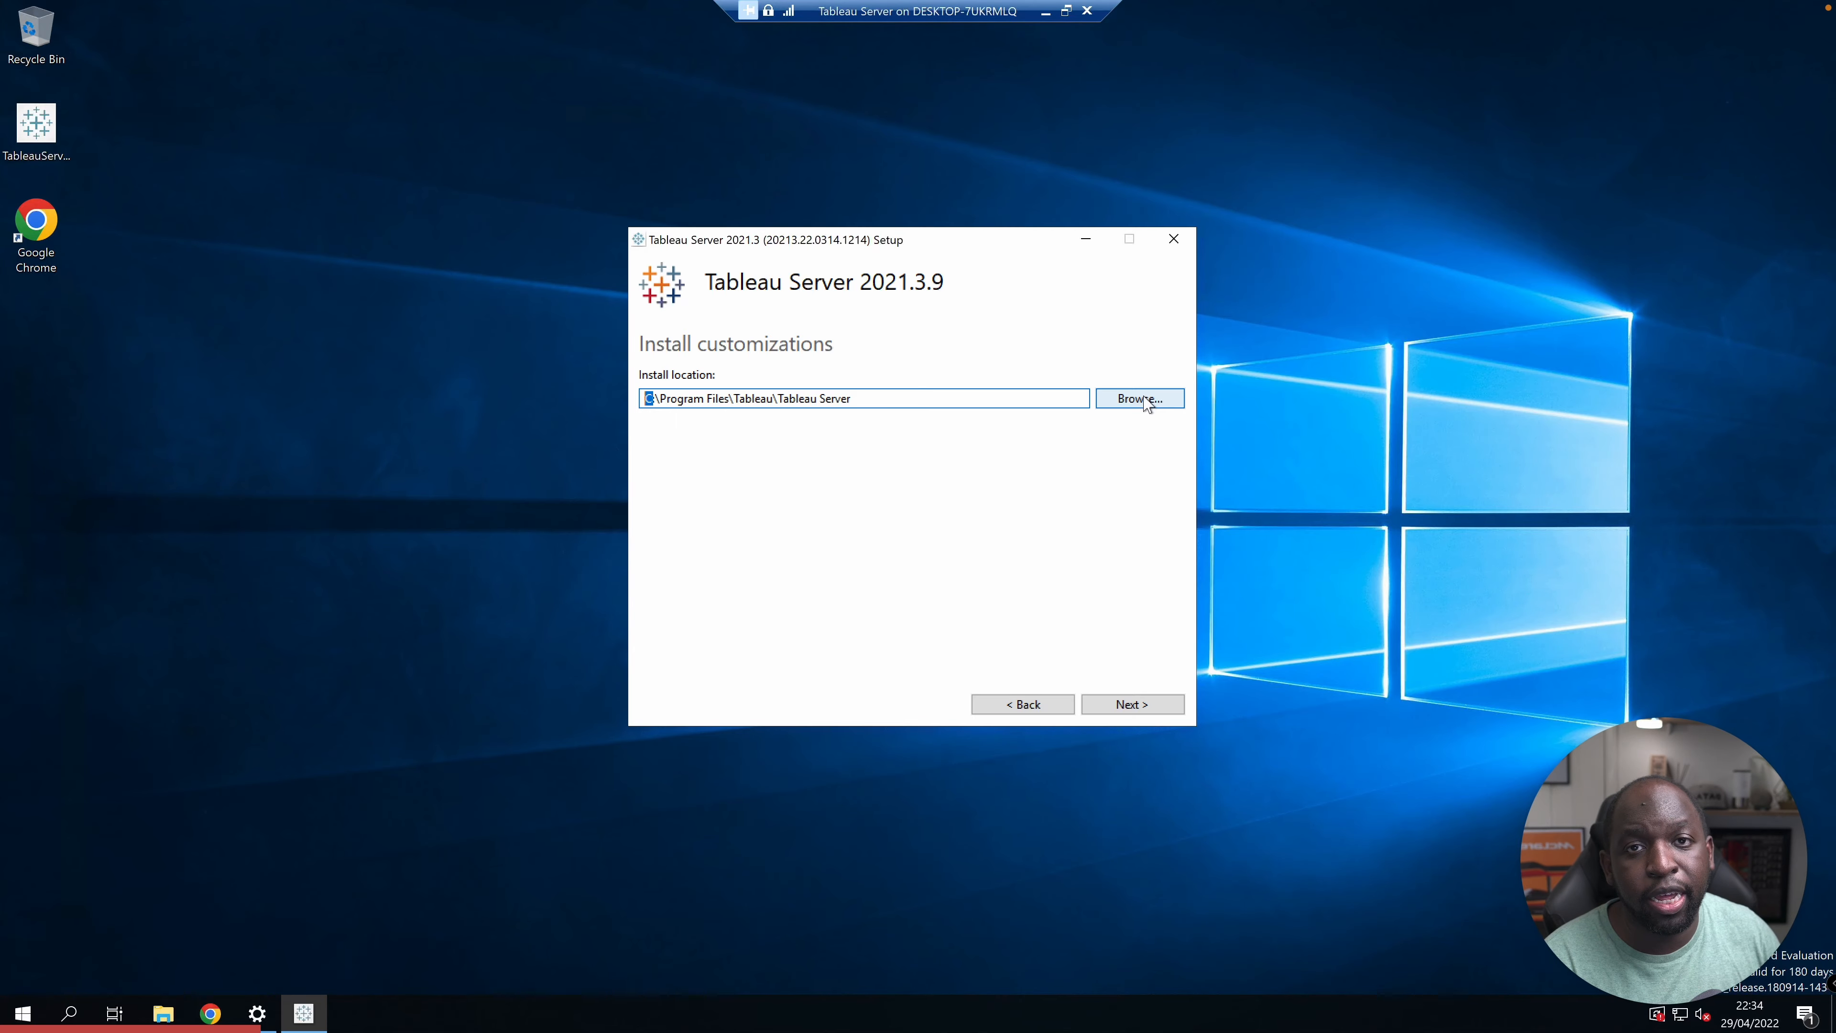
Switch to Chrome on the Mac and search in a new tab for "tableau server non standard installation location"
{"action": "key", "text": "ctrl+Left"}
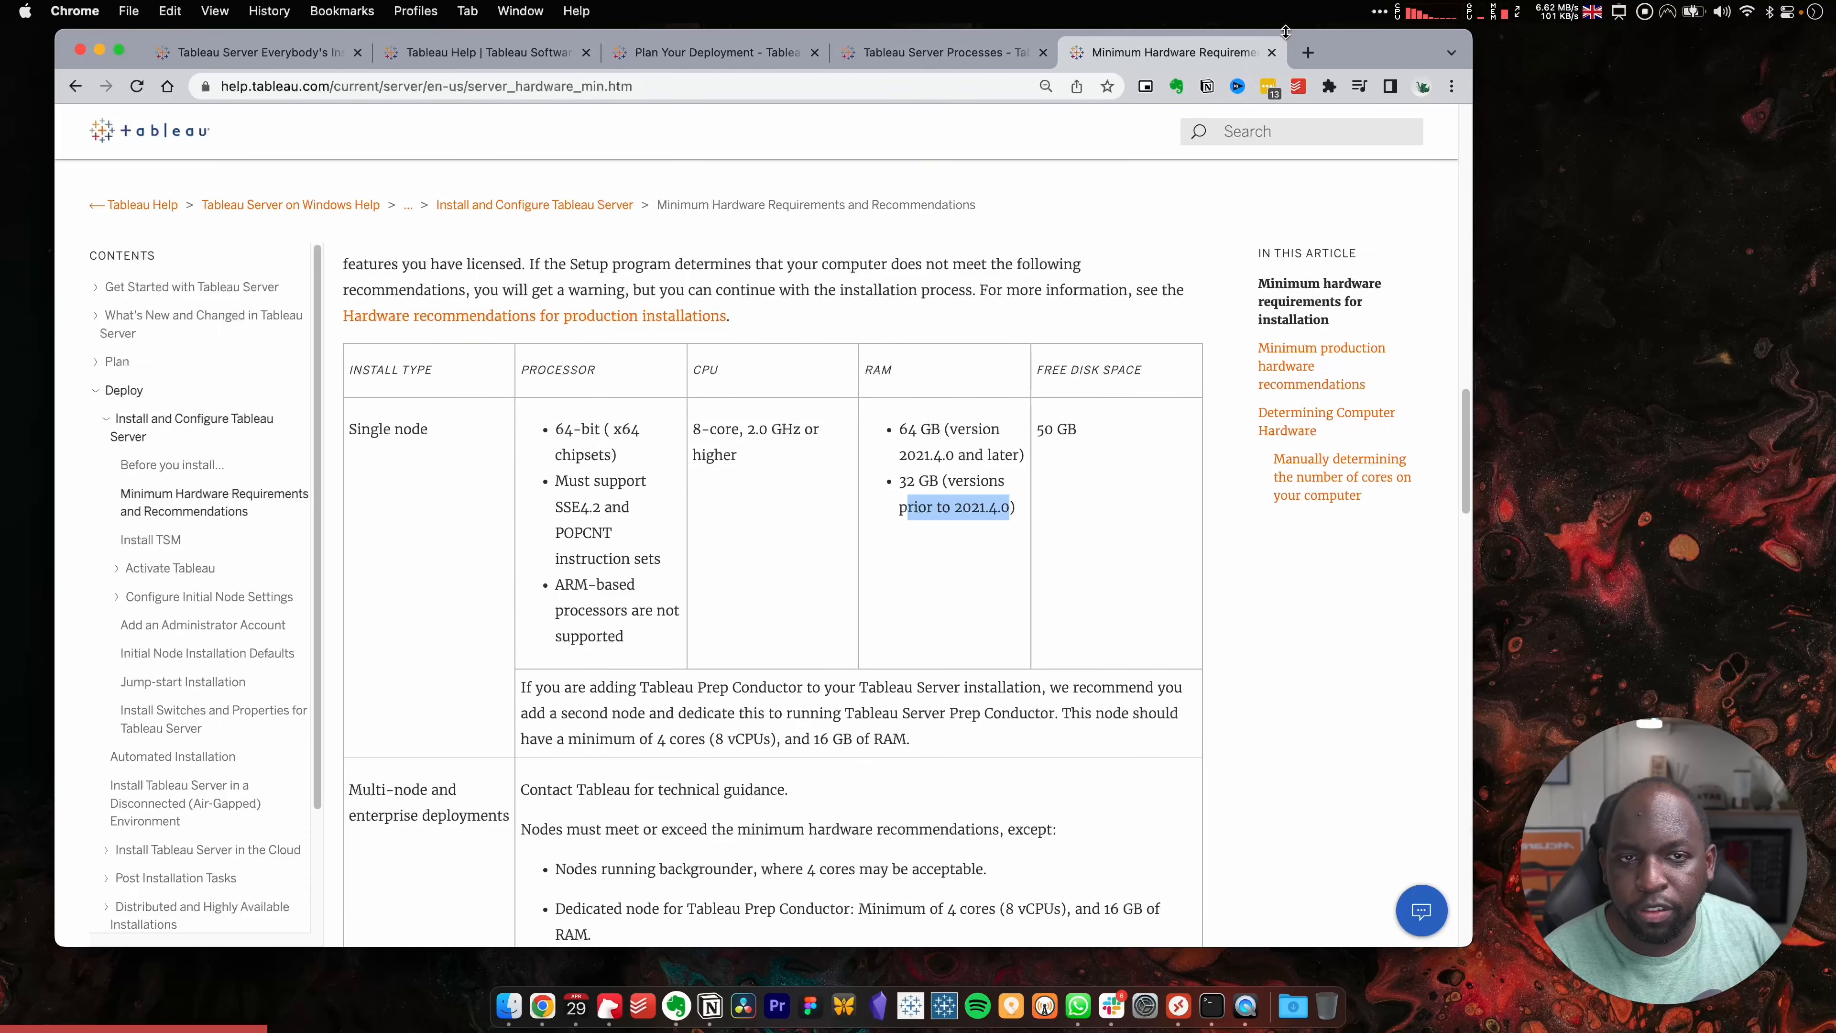
{"action": "left_click", "coordinate": [1313, 59]}
{"action": "type", "text": "tab"}
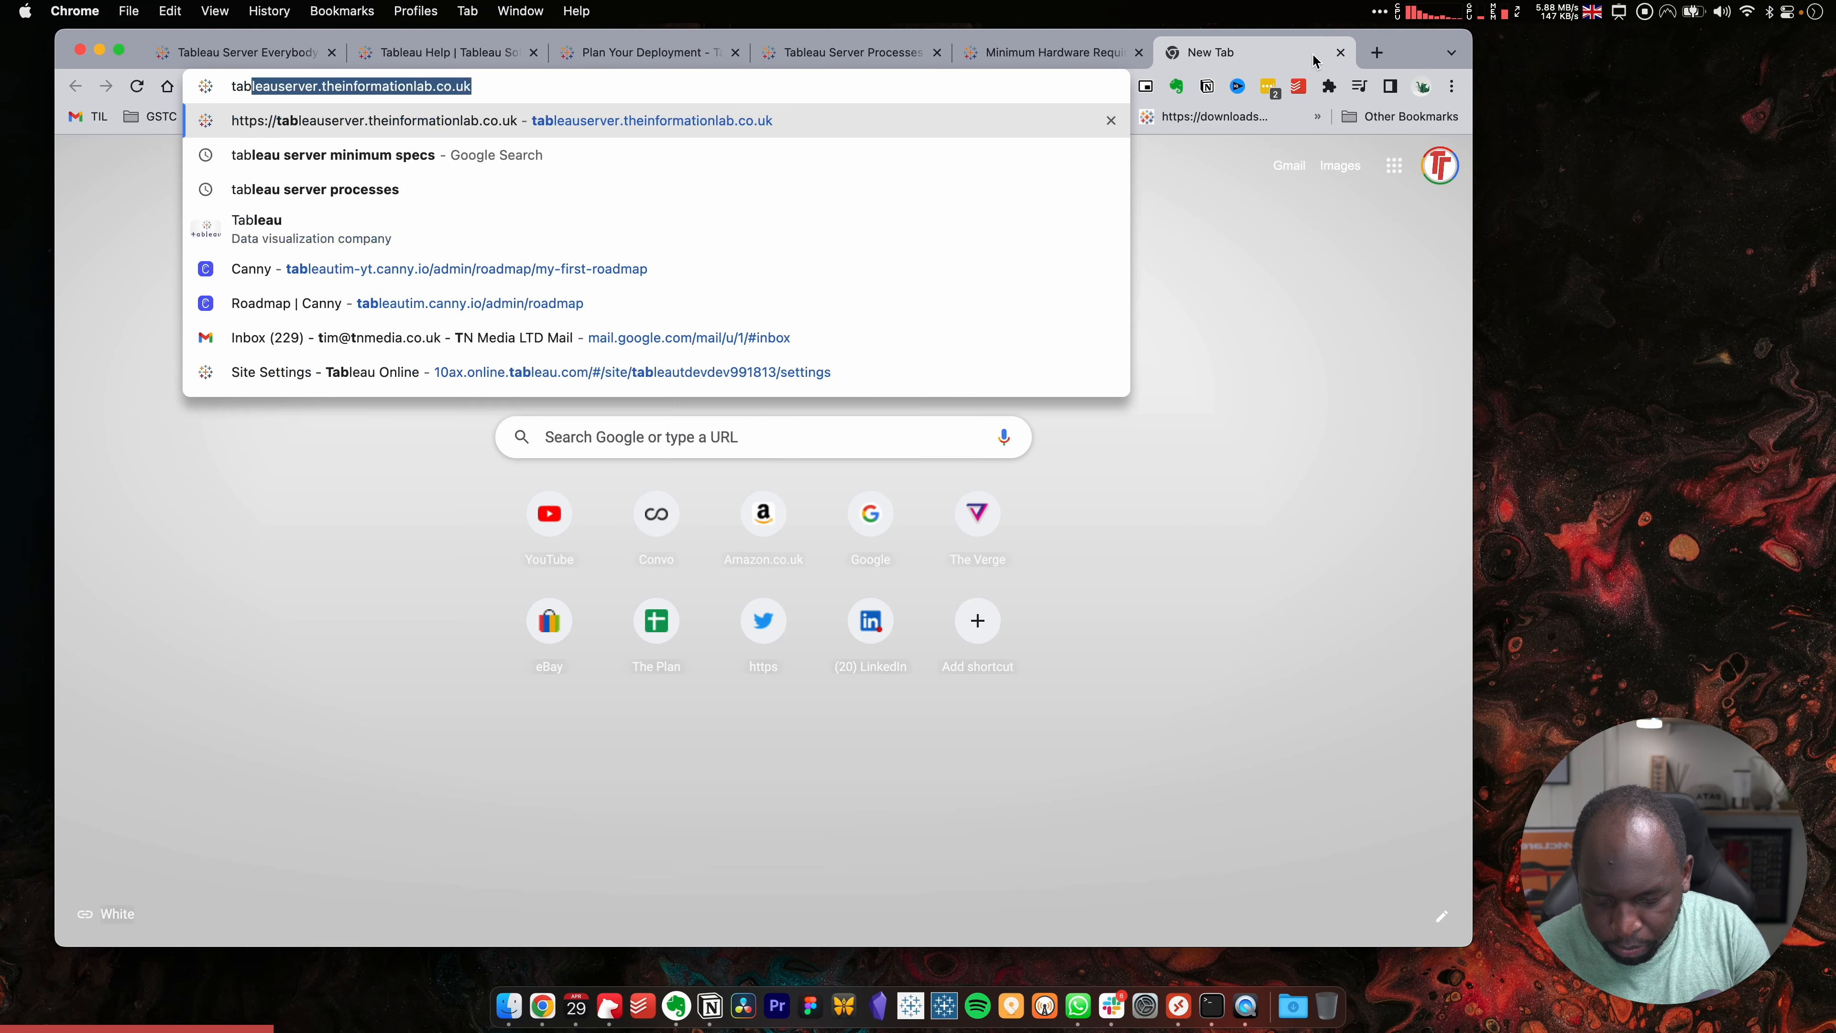
{"action": "type", "text": "leau server no"}
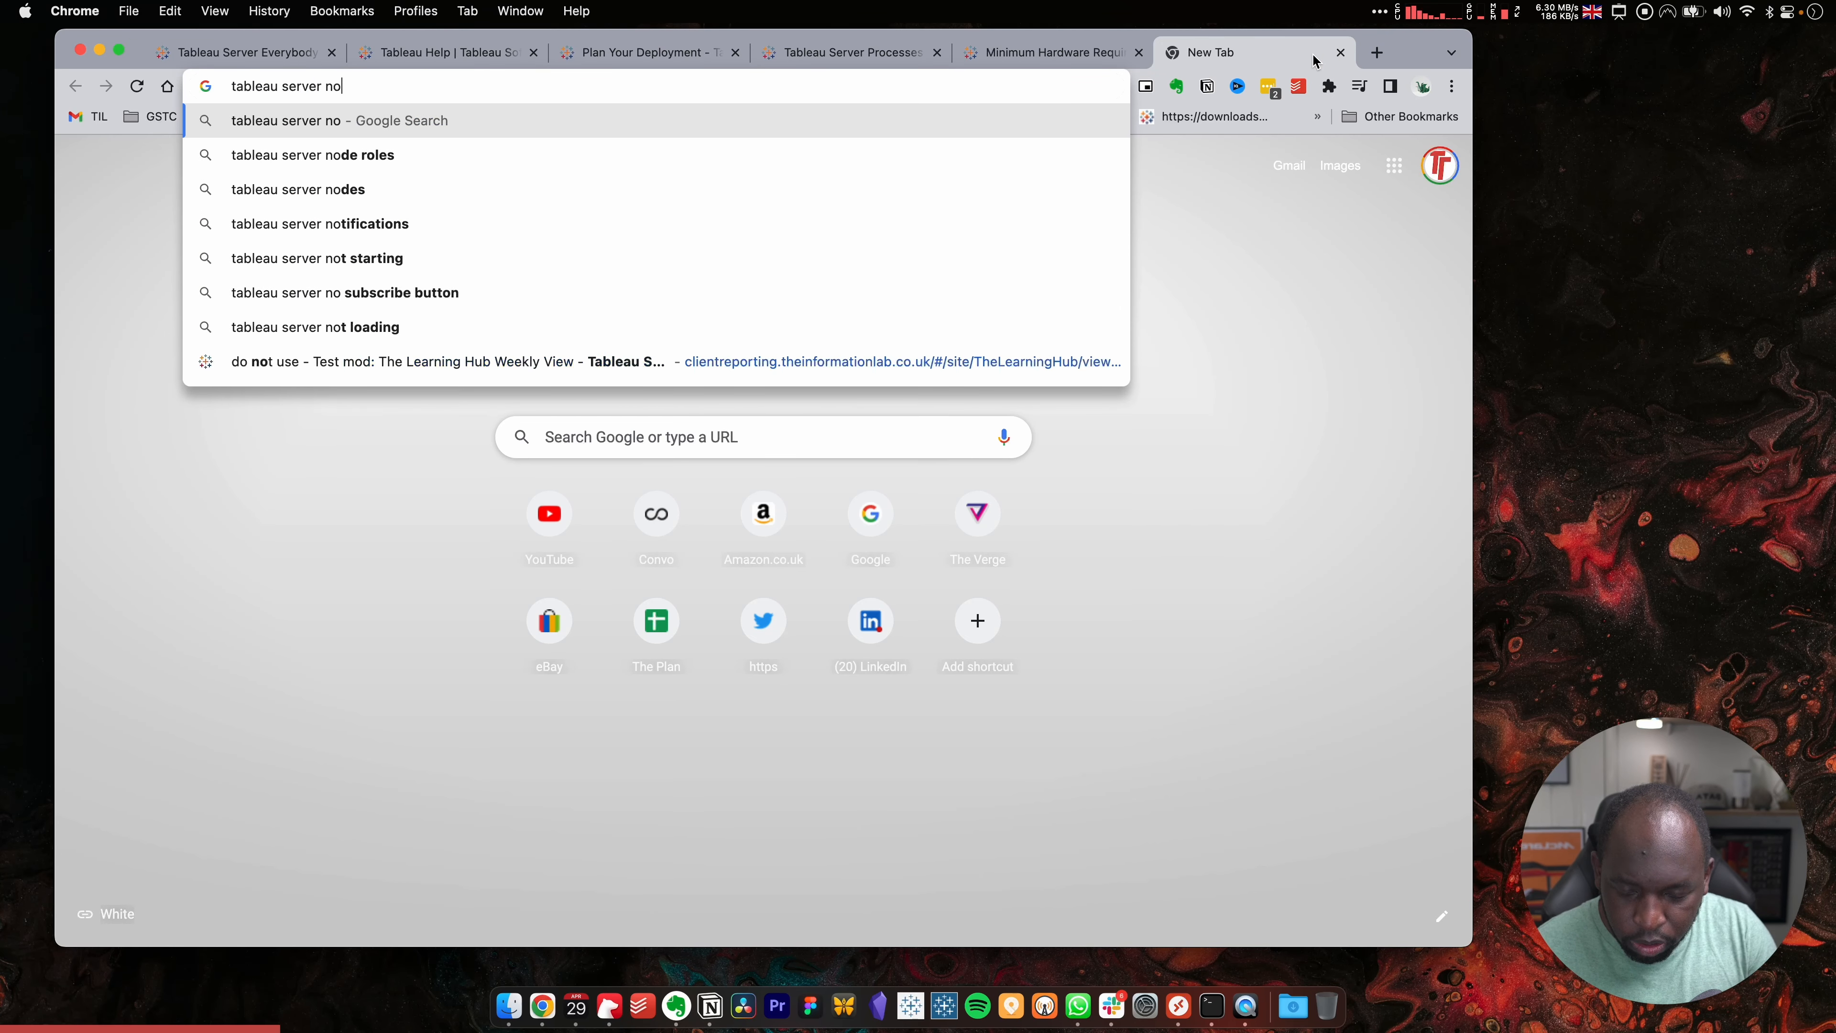
{"action": "type", "text": "n standard "}
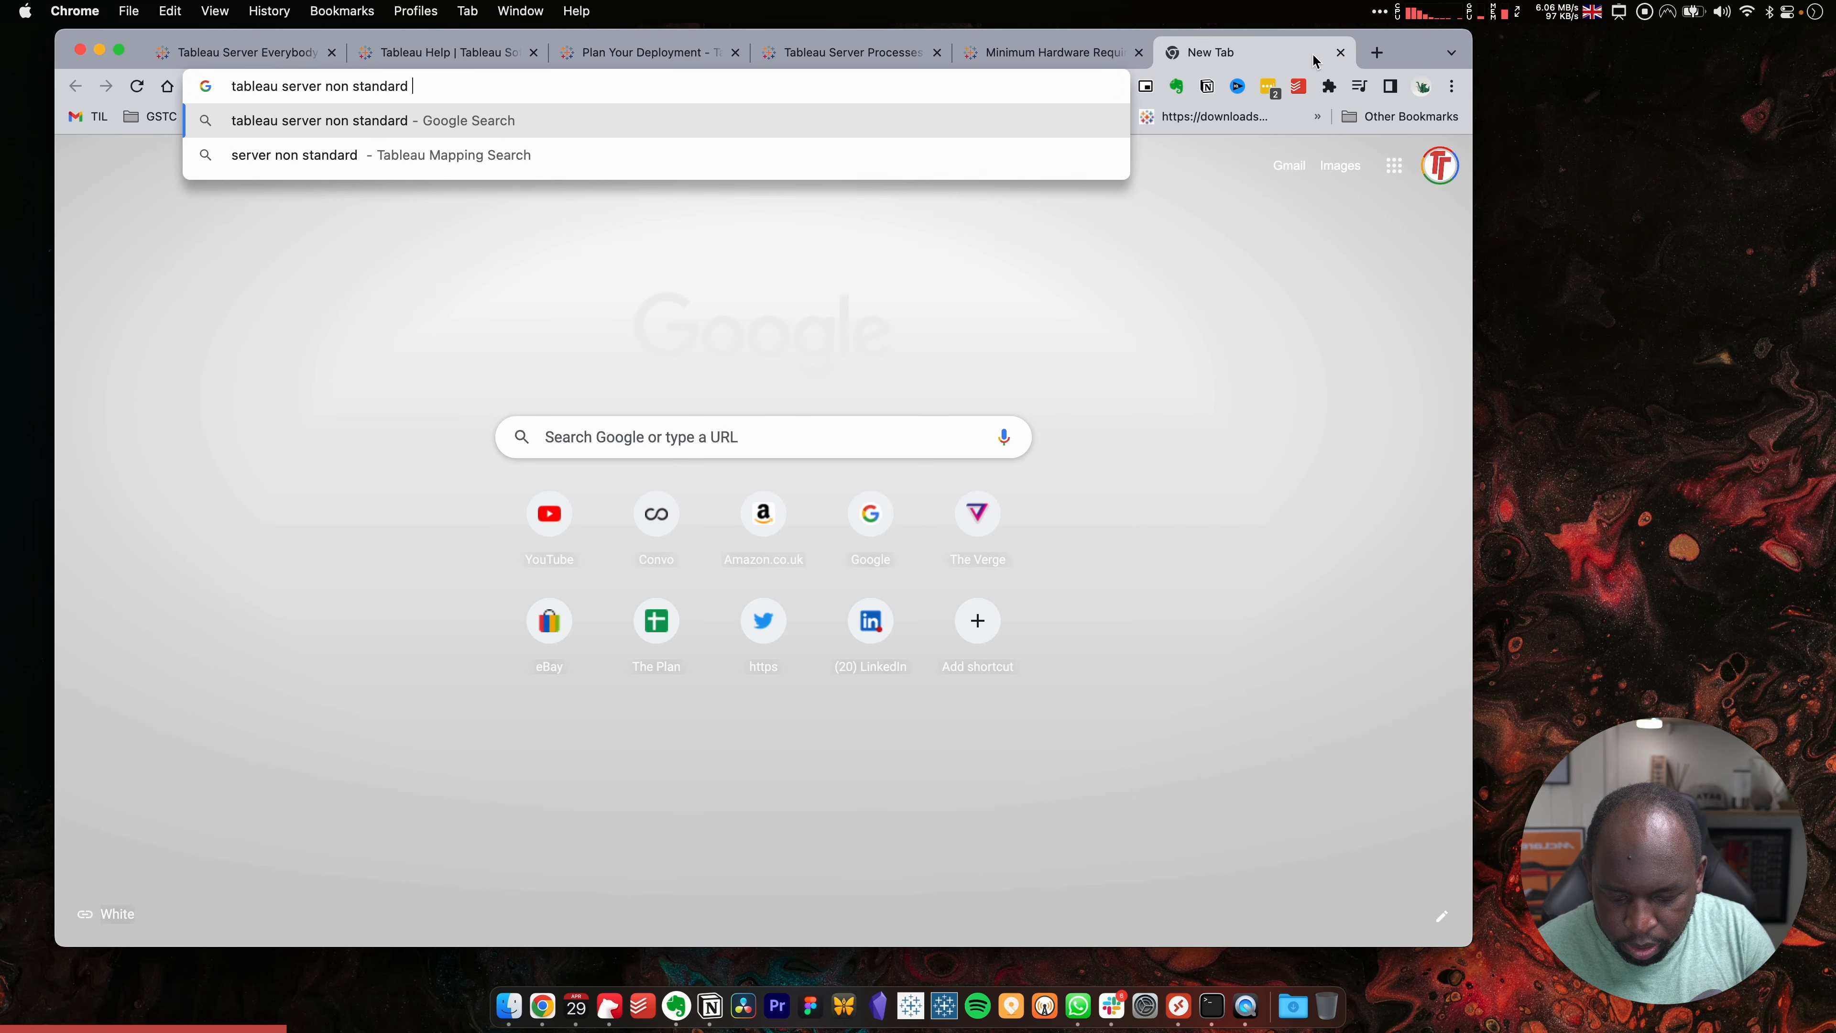
{"action": "type", "text": "installation"}
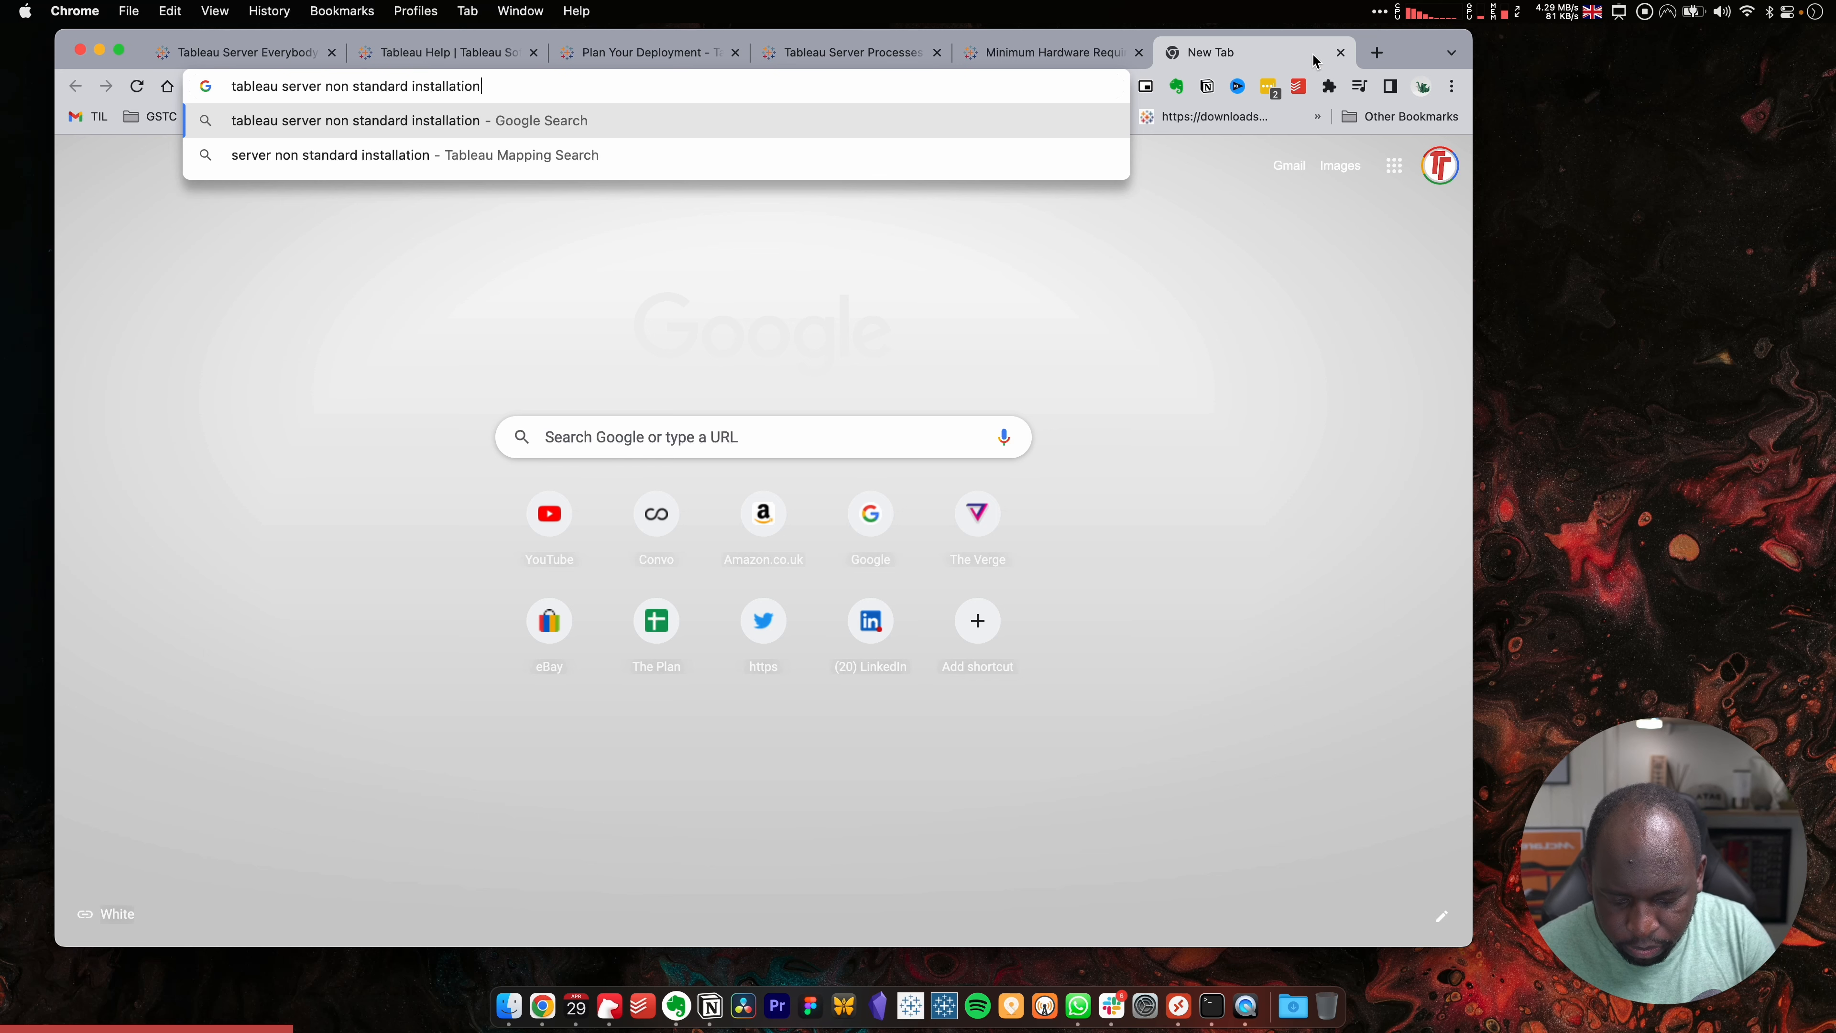
{"action": "type", "text": " location"}
{"action": "key", "text": "Return"}
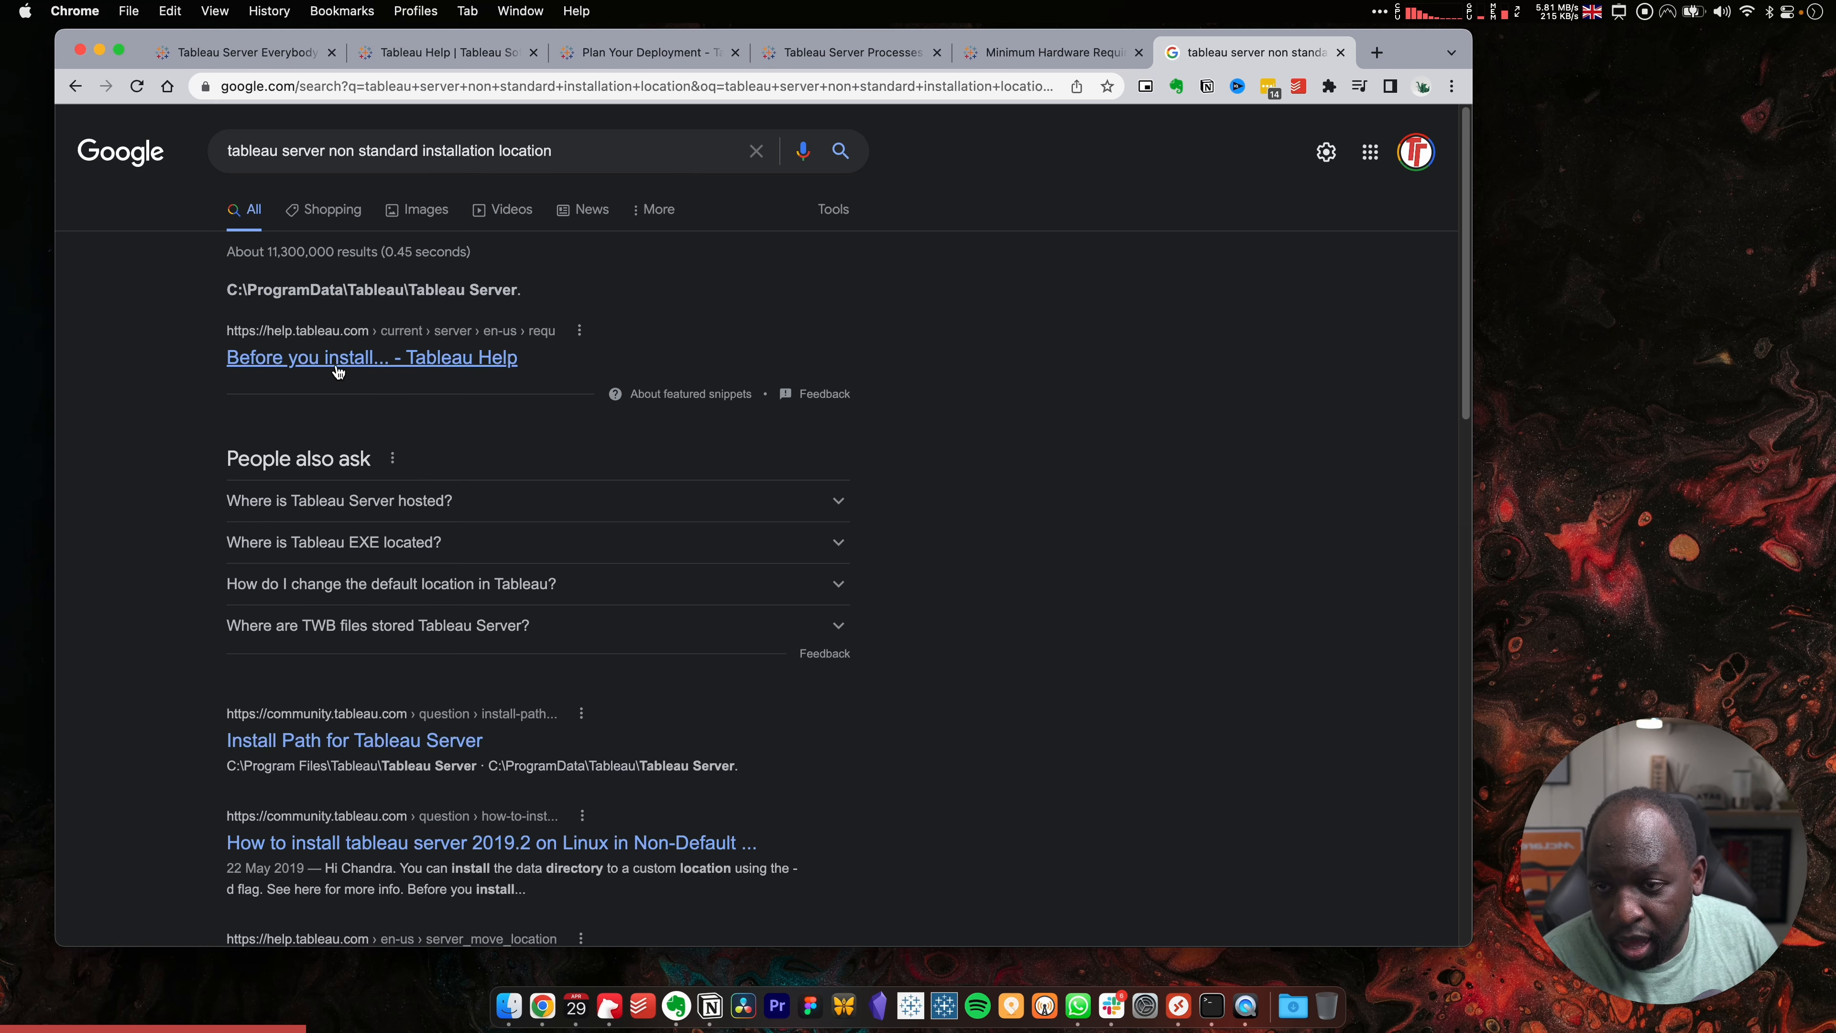
Open the community result "Install Path for Tableau Server", skim the question, and return to the search results
{"action": "scroll", "coordinate": [332, 372], "scroll_direction": "down", "scroll_amount": 5}
{"action": "left_click", "coordinate": [384, 471]}
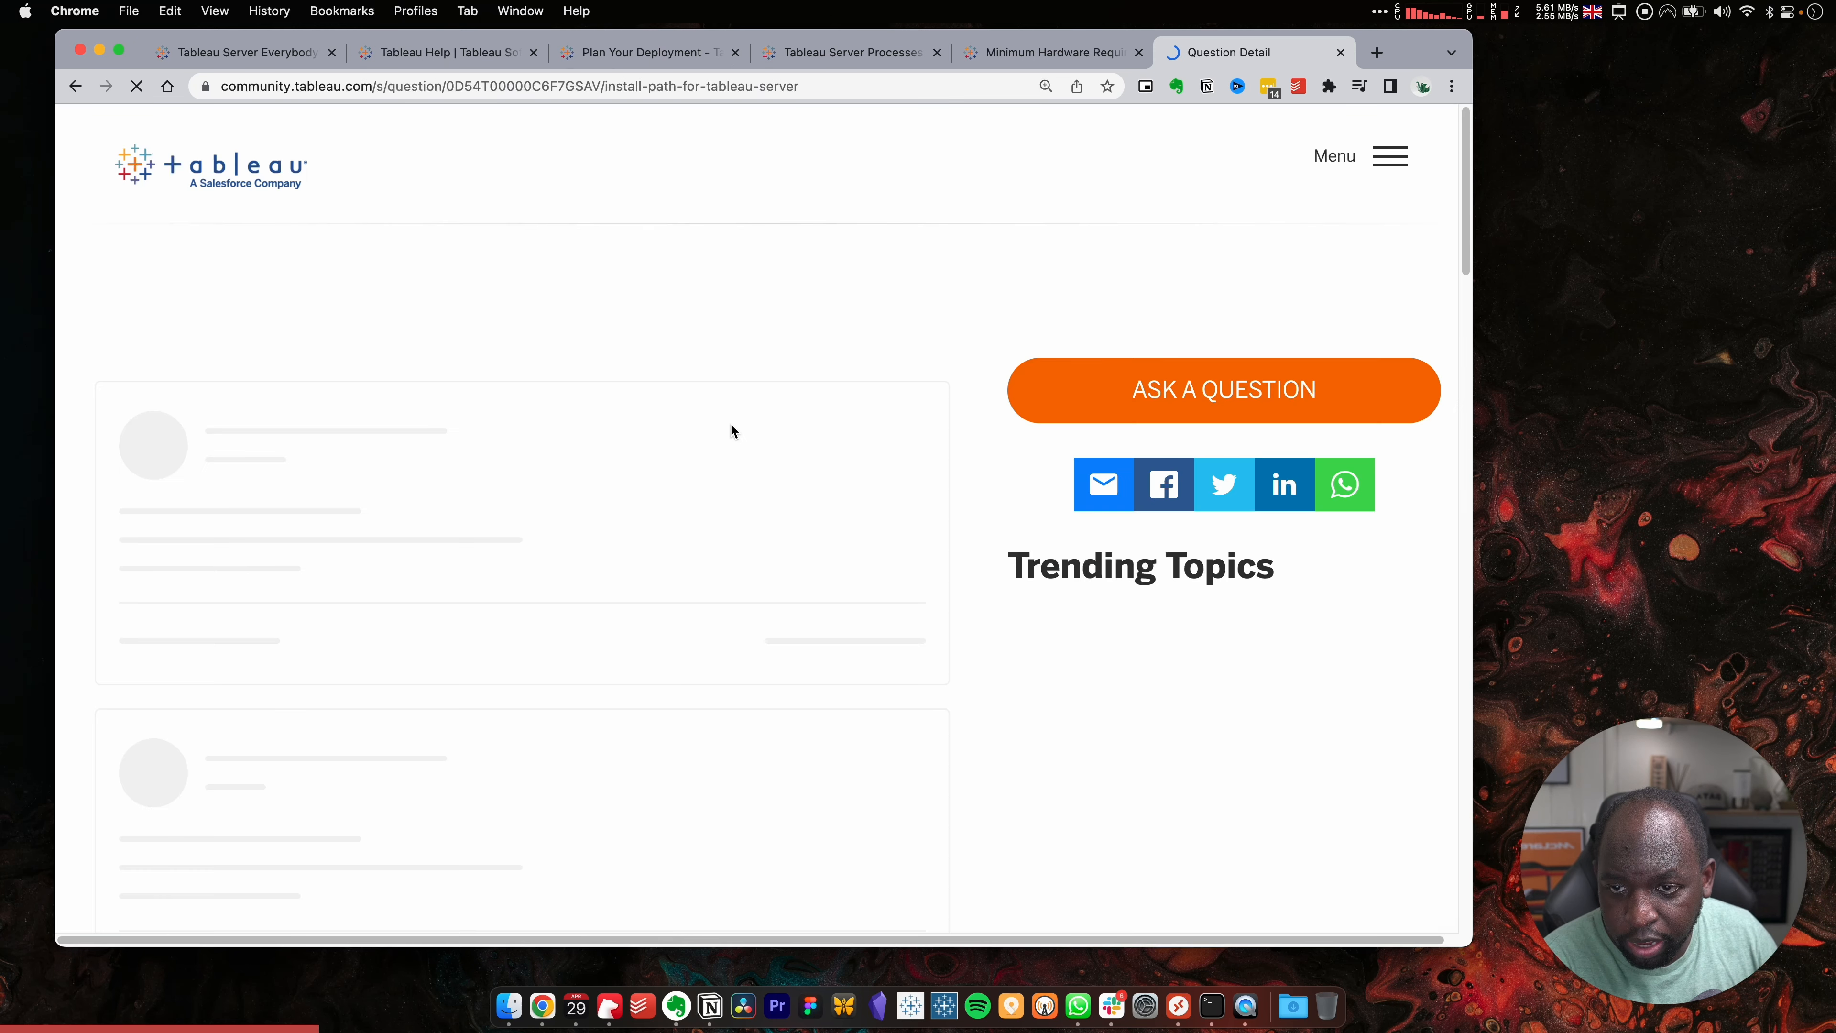
{"action": "scroll", "coordinate": [358, 612], "scroll_direction": "down", "scroll_amount": 7}
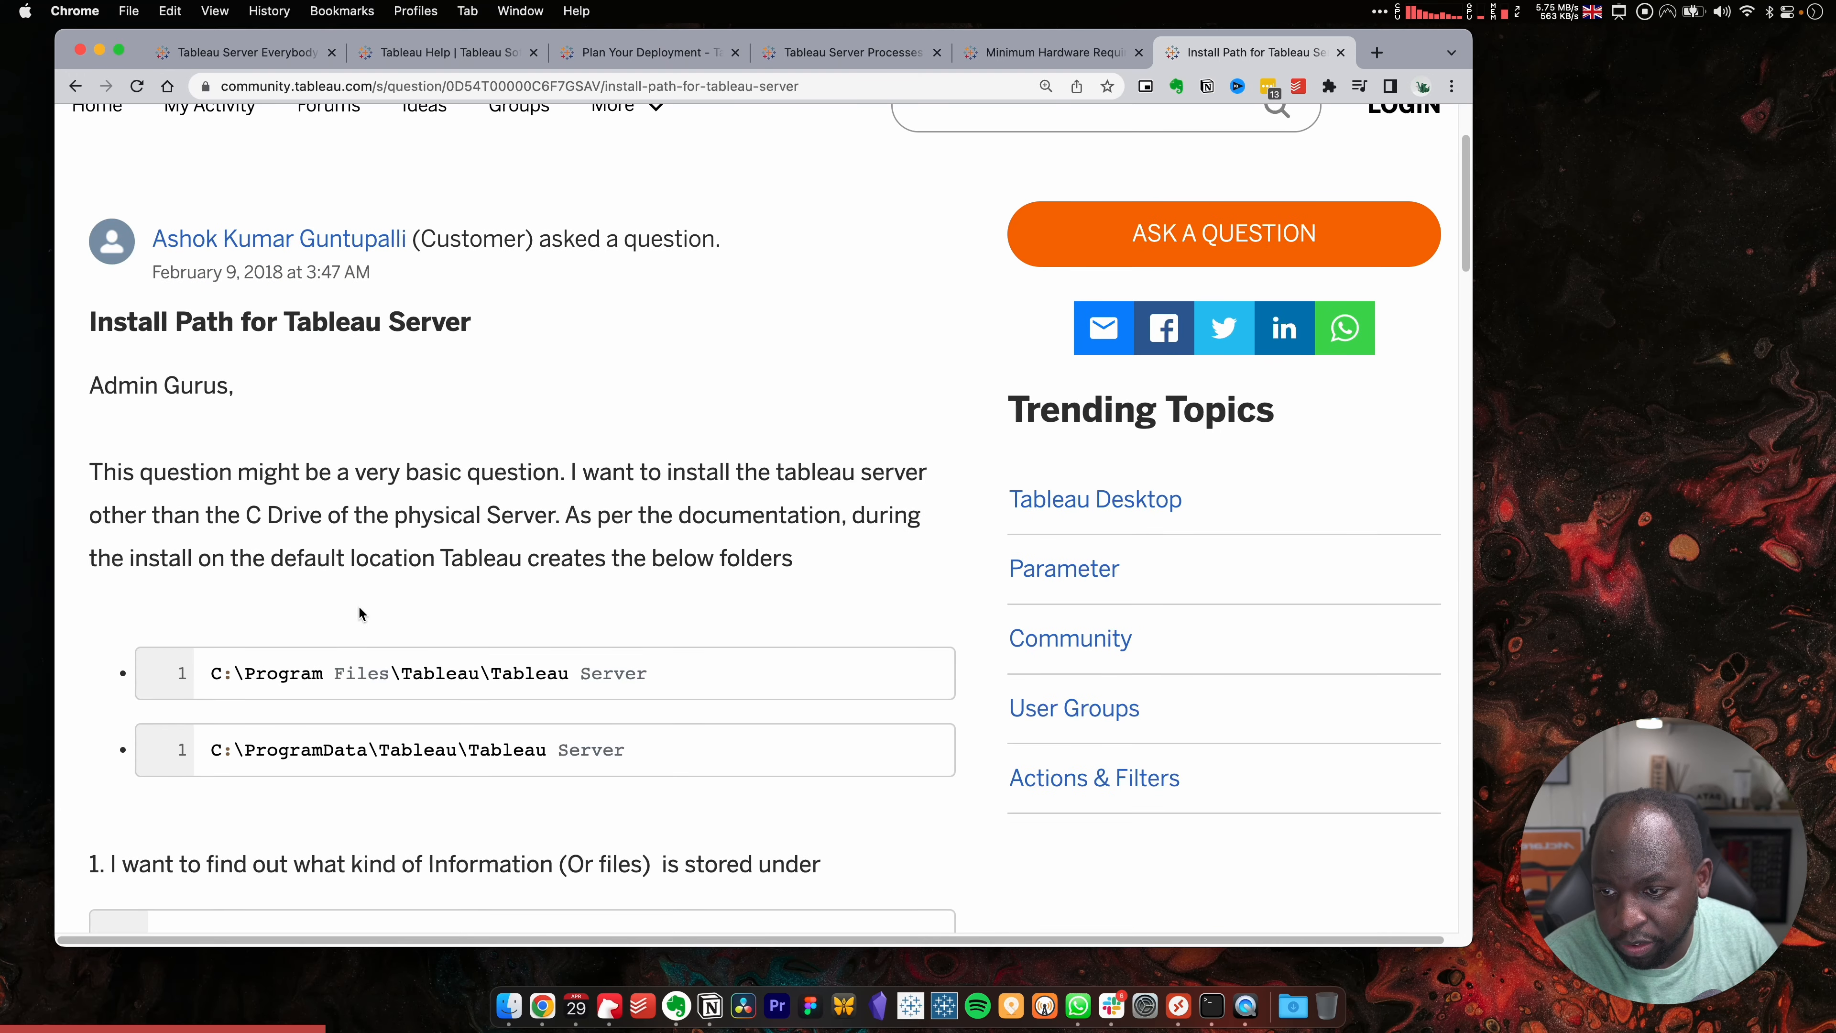
{"action": "left_click", "coordinate": [74, 86]}
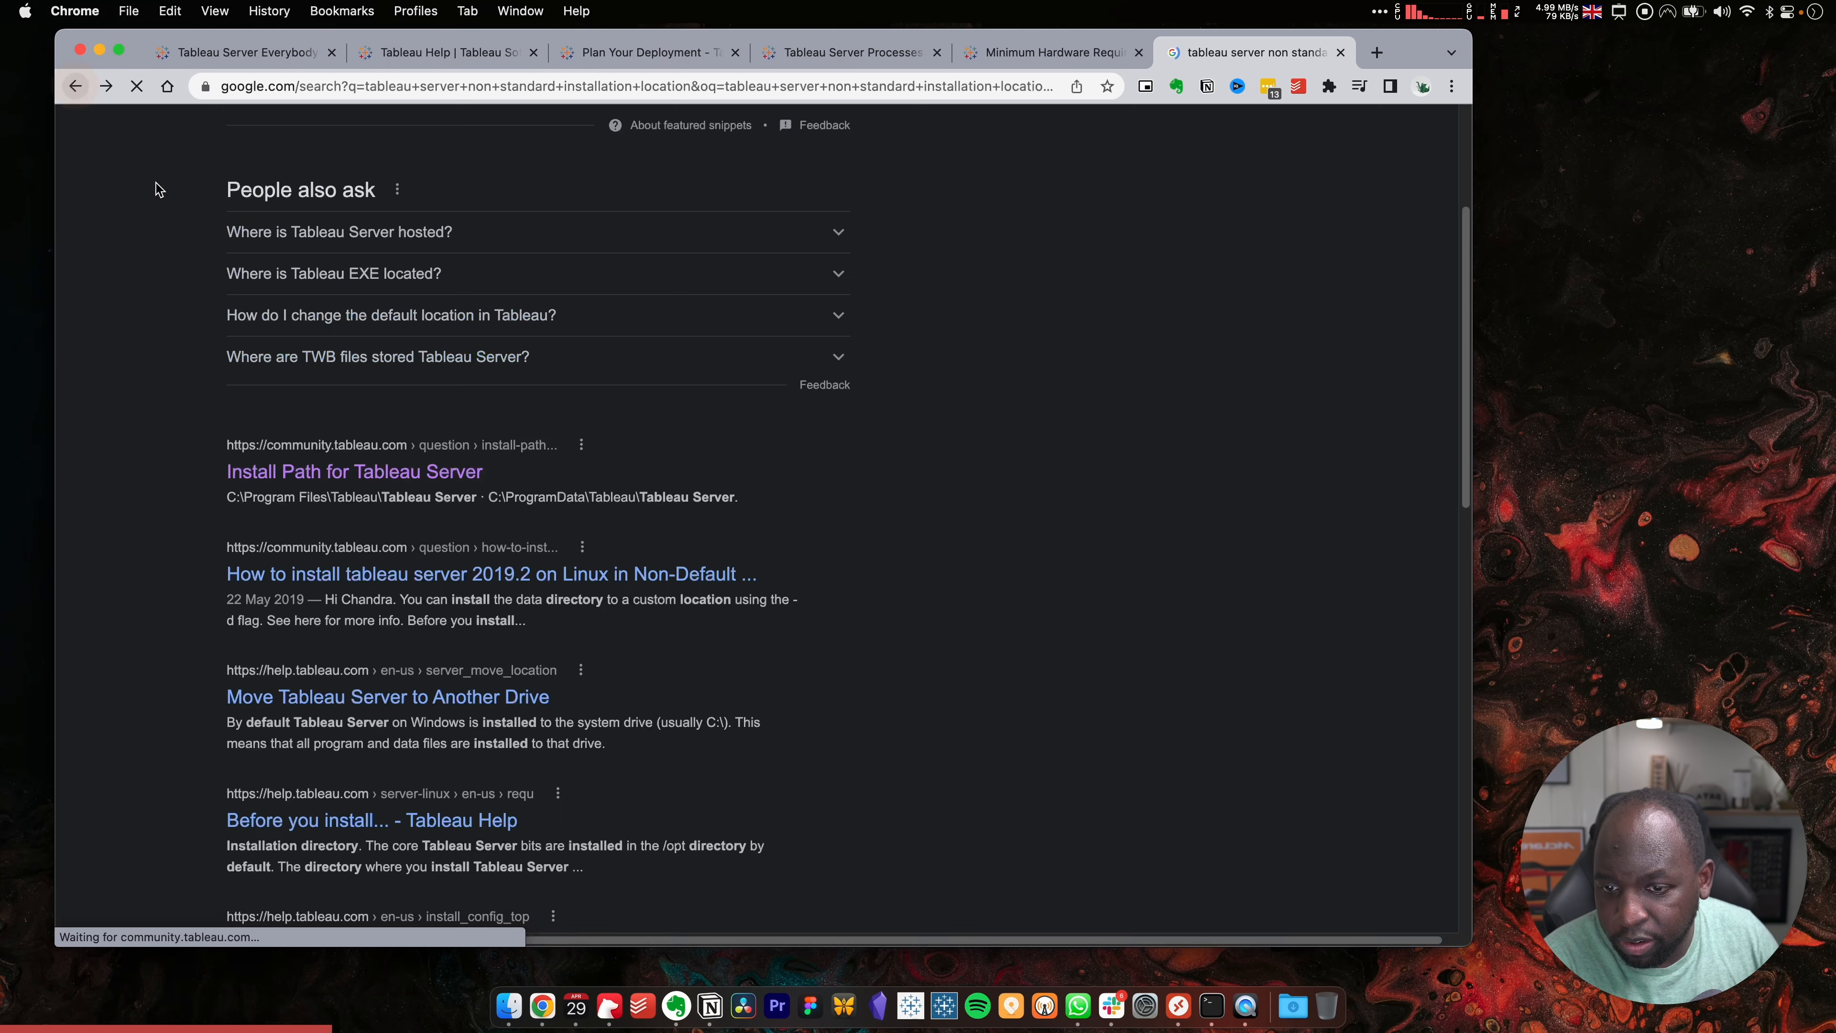
Open the Tableau Help article "Move Tableau Server to Another Drive" and read through its prerequisites, procedure and product key notes
{"action": "scroll", "coordinate": [338, 664], "scroll_direction": "down", "scroll_amount": 3}
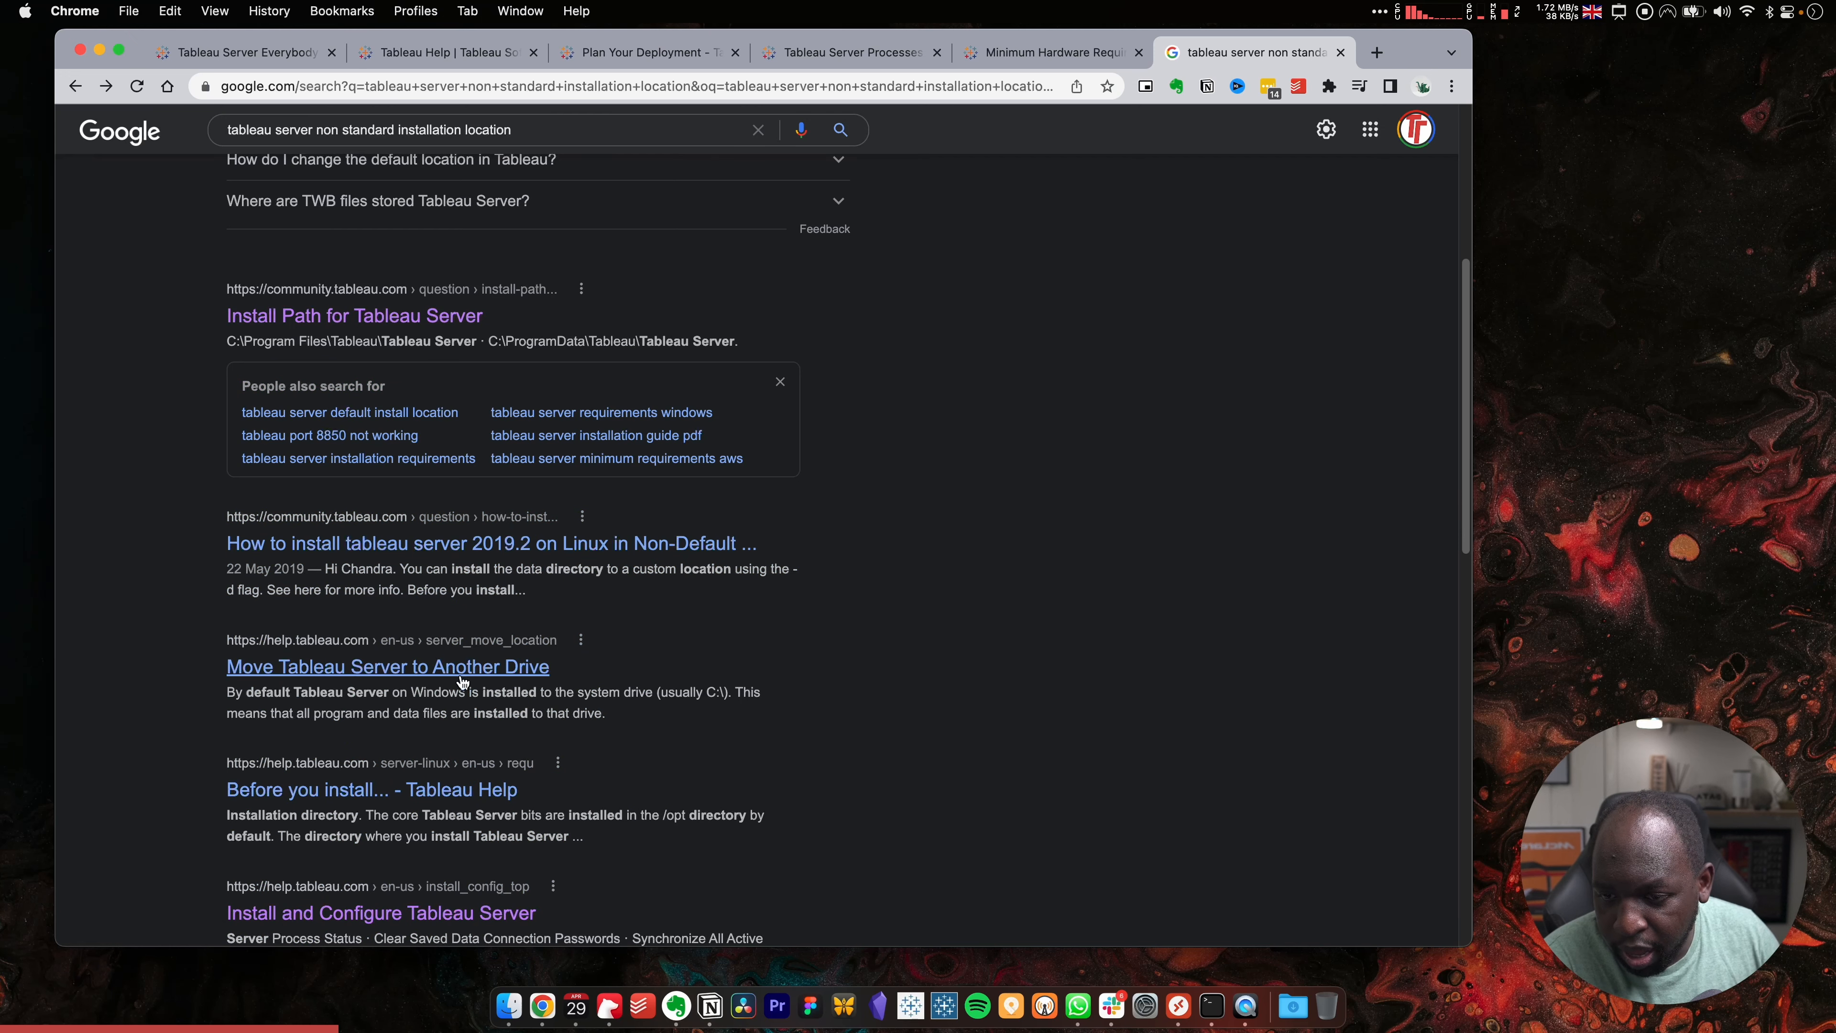
{"action": "left_click", "coordinate": [442, 672]}
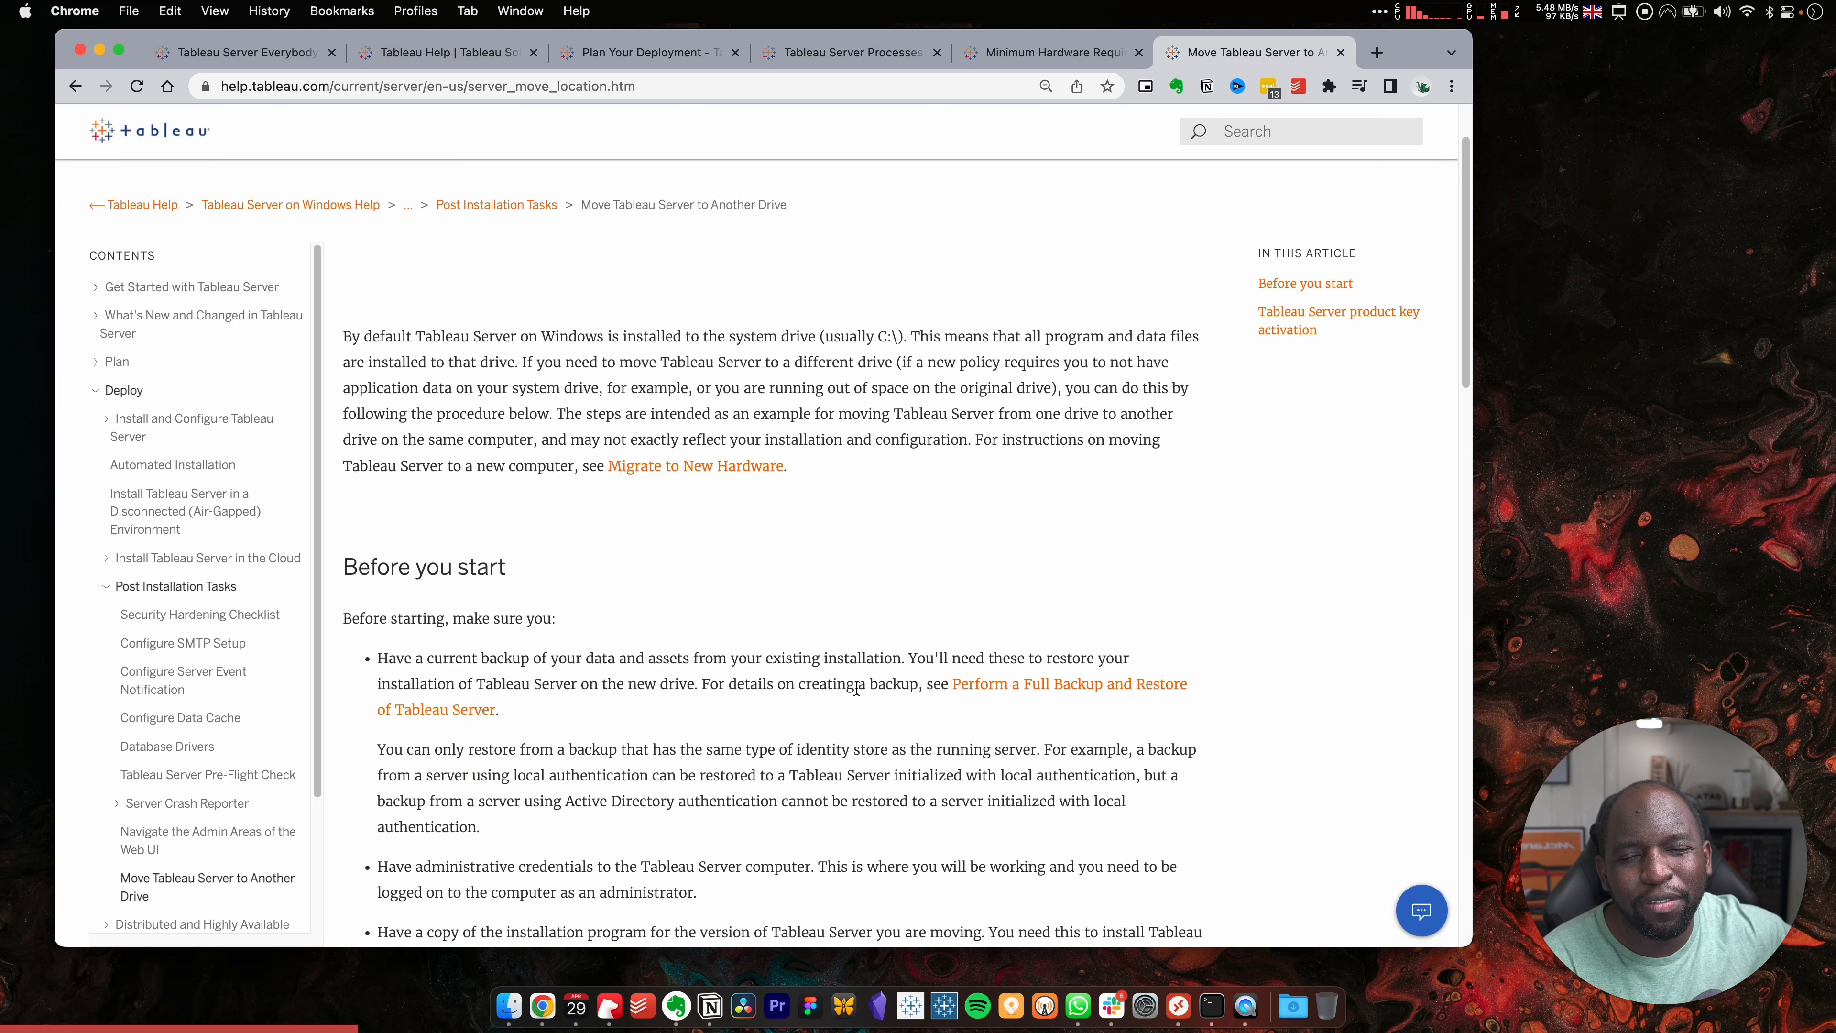
{"action": "scroll", "coordinate": [839, 691], "scroll_direction": "down", "scroll_amount": 5}
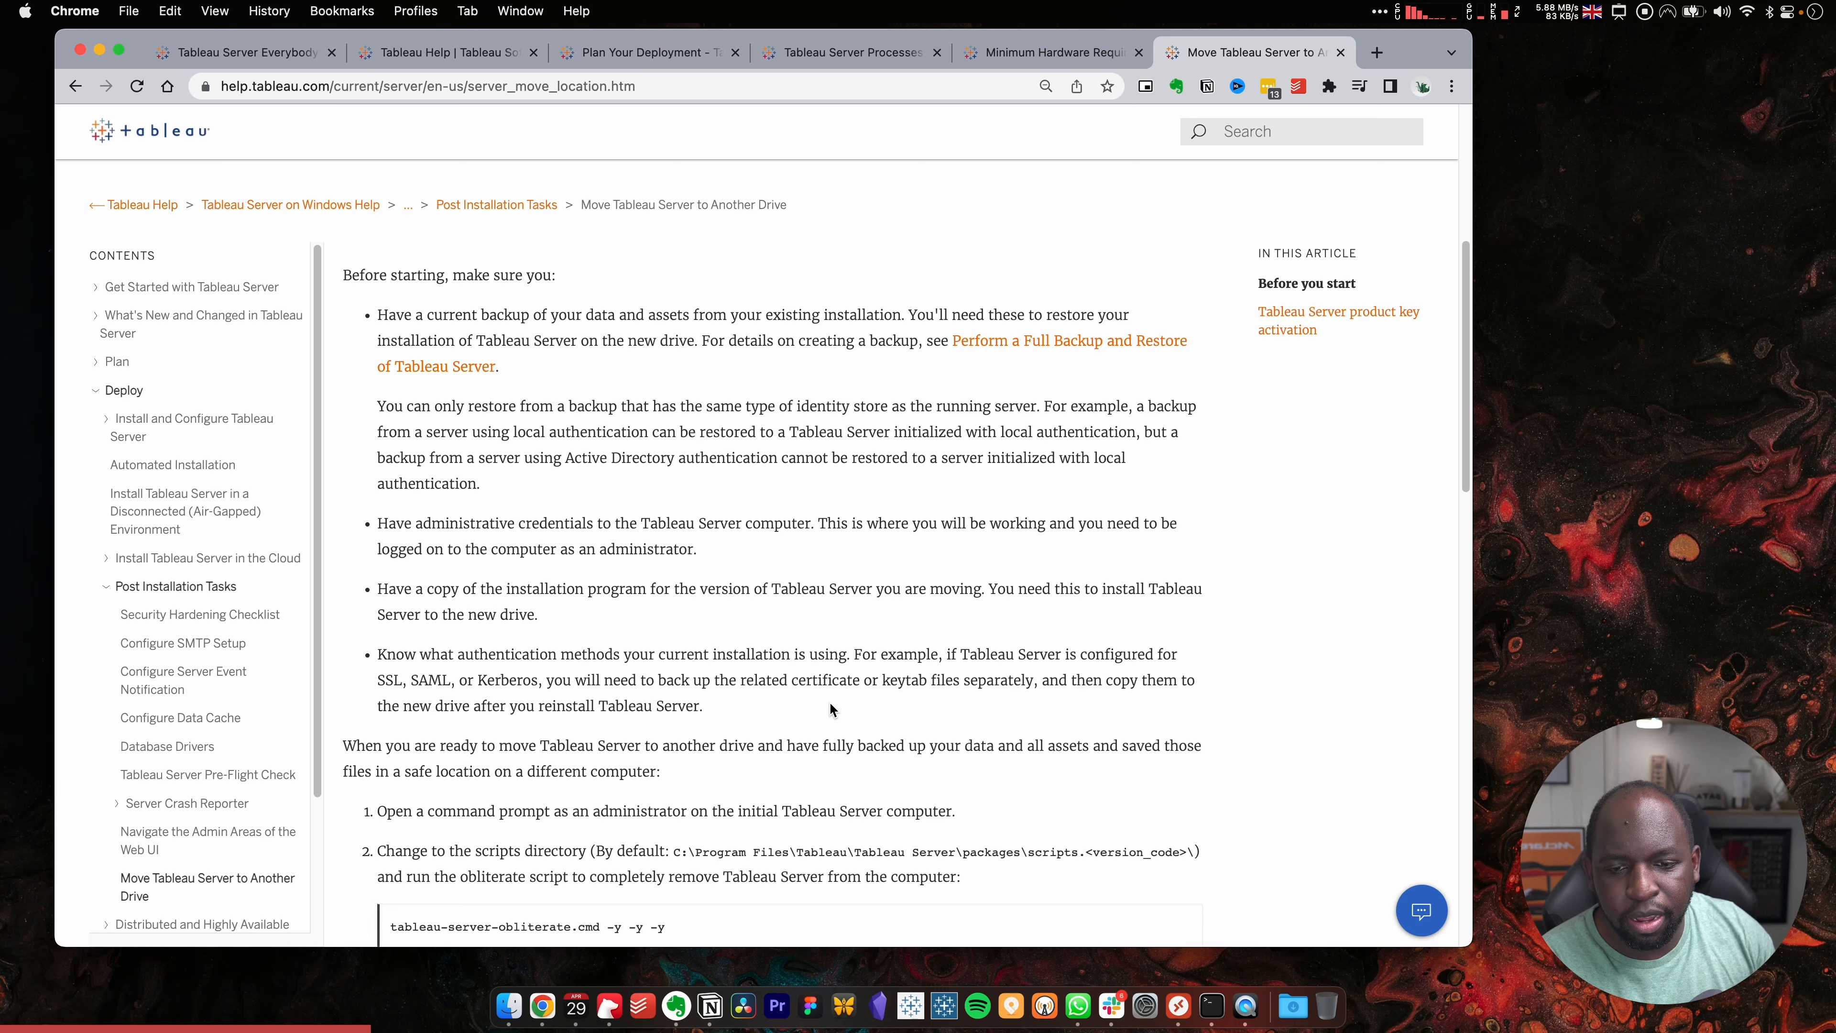
{"action": "scroll", "coordinate": [830, 707], "scroll_direction": "down", "scroll_amount": 4}
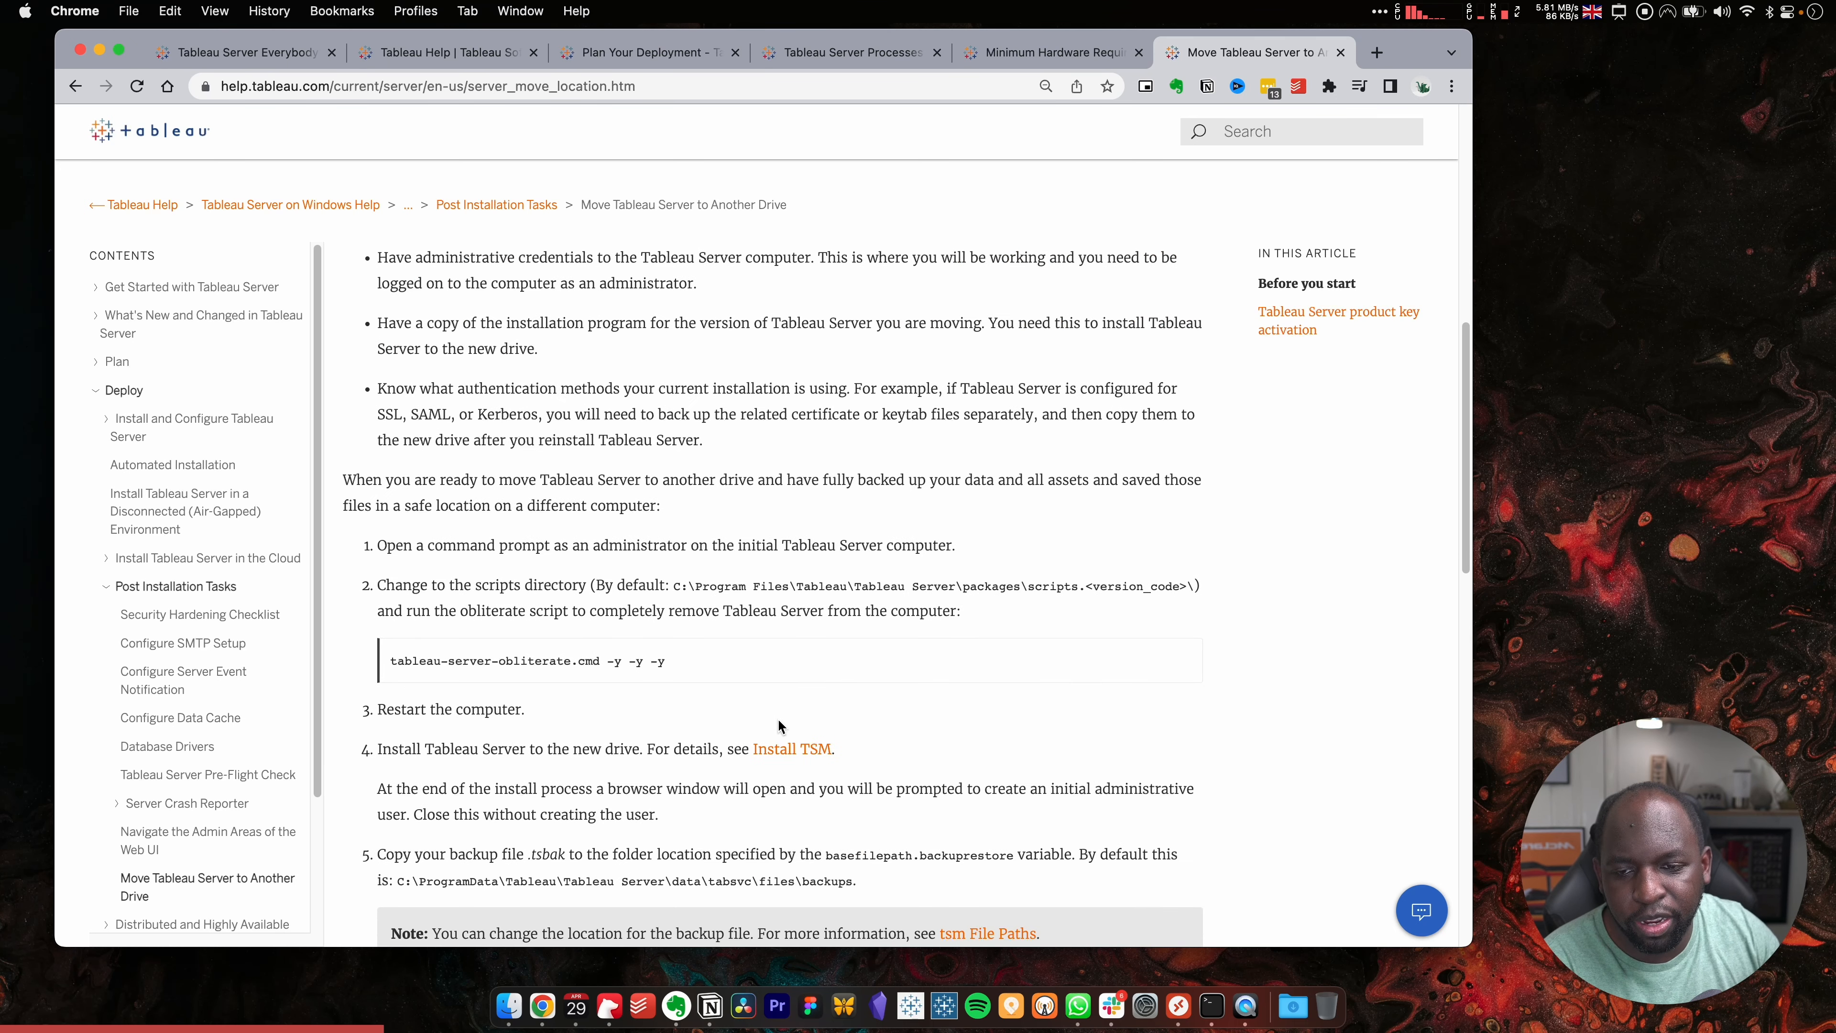
{"action": "scroll", "coordinate": [772, 721], "scroll_direction": "down", "scroll_amount": 12}
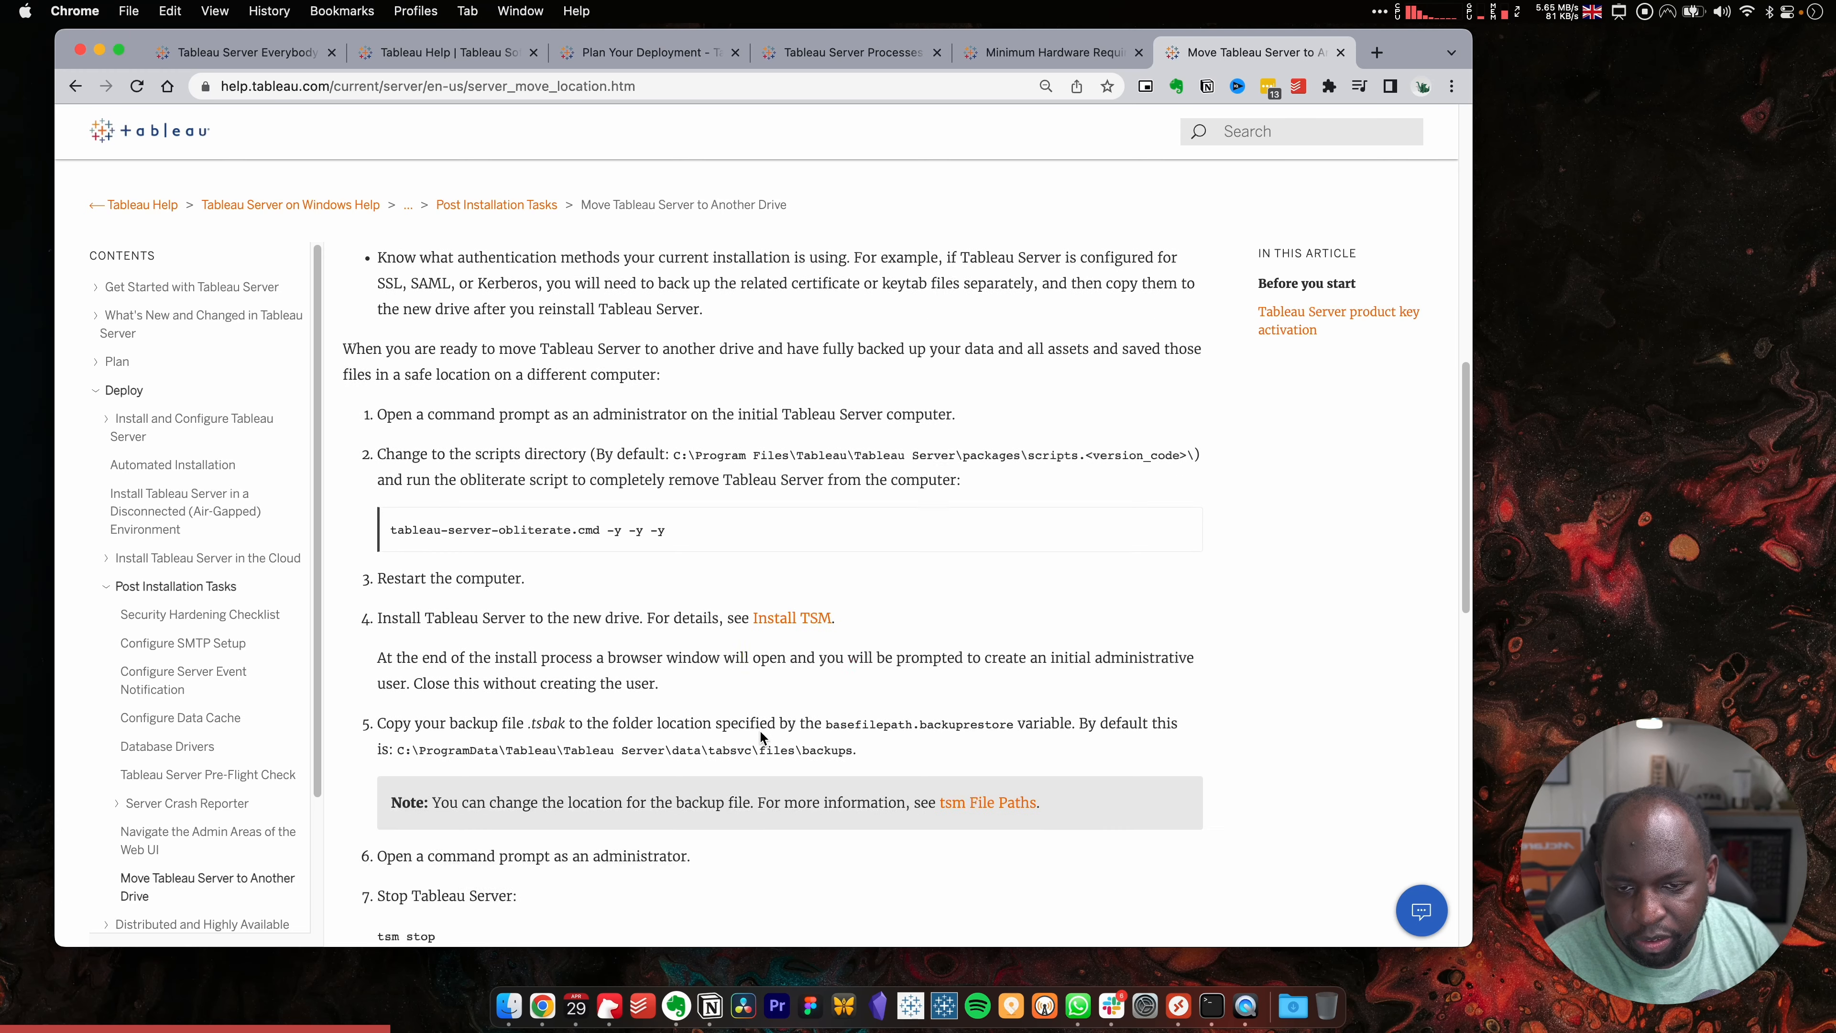
{"action": "scroll", "coordinate": [758, 730], "scroll_direction": "down", "scroll_amount": 6}
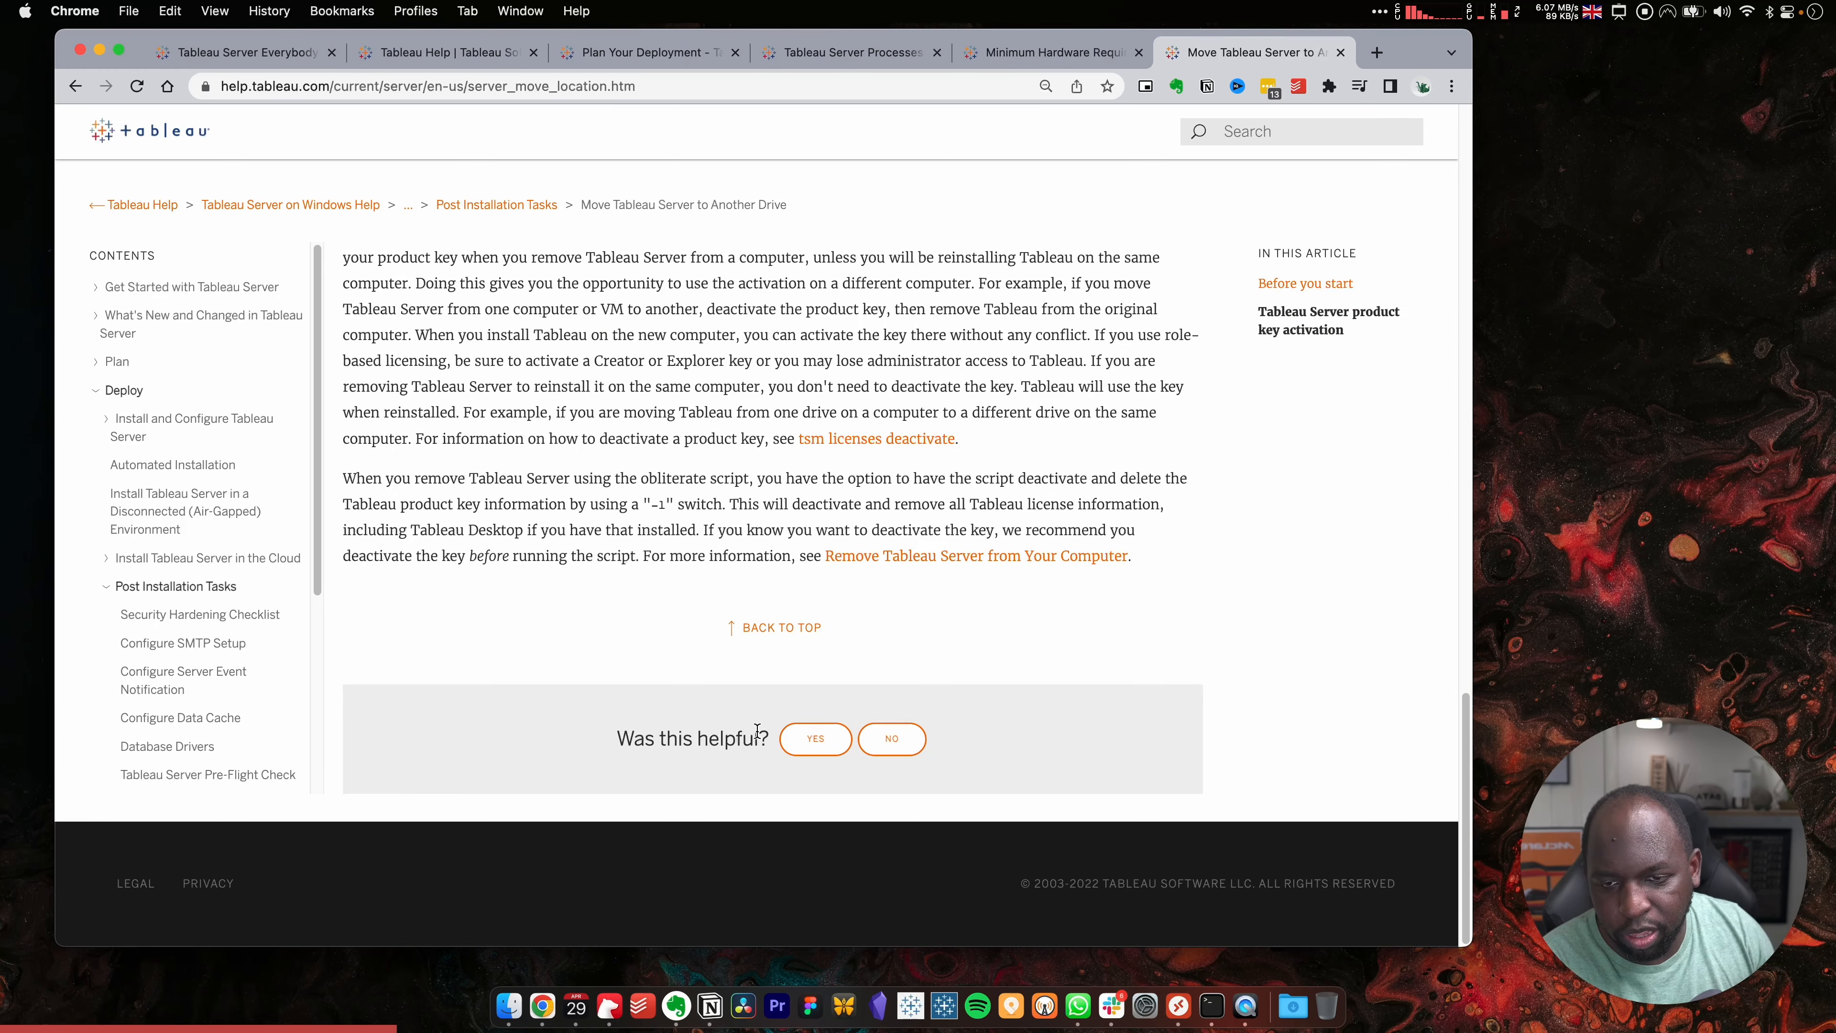
{"action": "scroll", "coordinate": [757, 731], "scroll_direction": "up", "scroll_amount": 20}
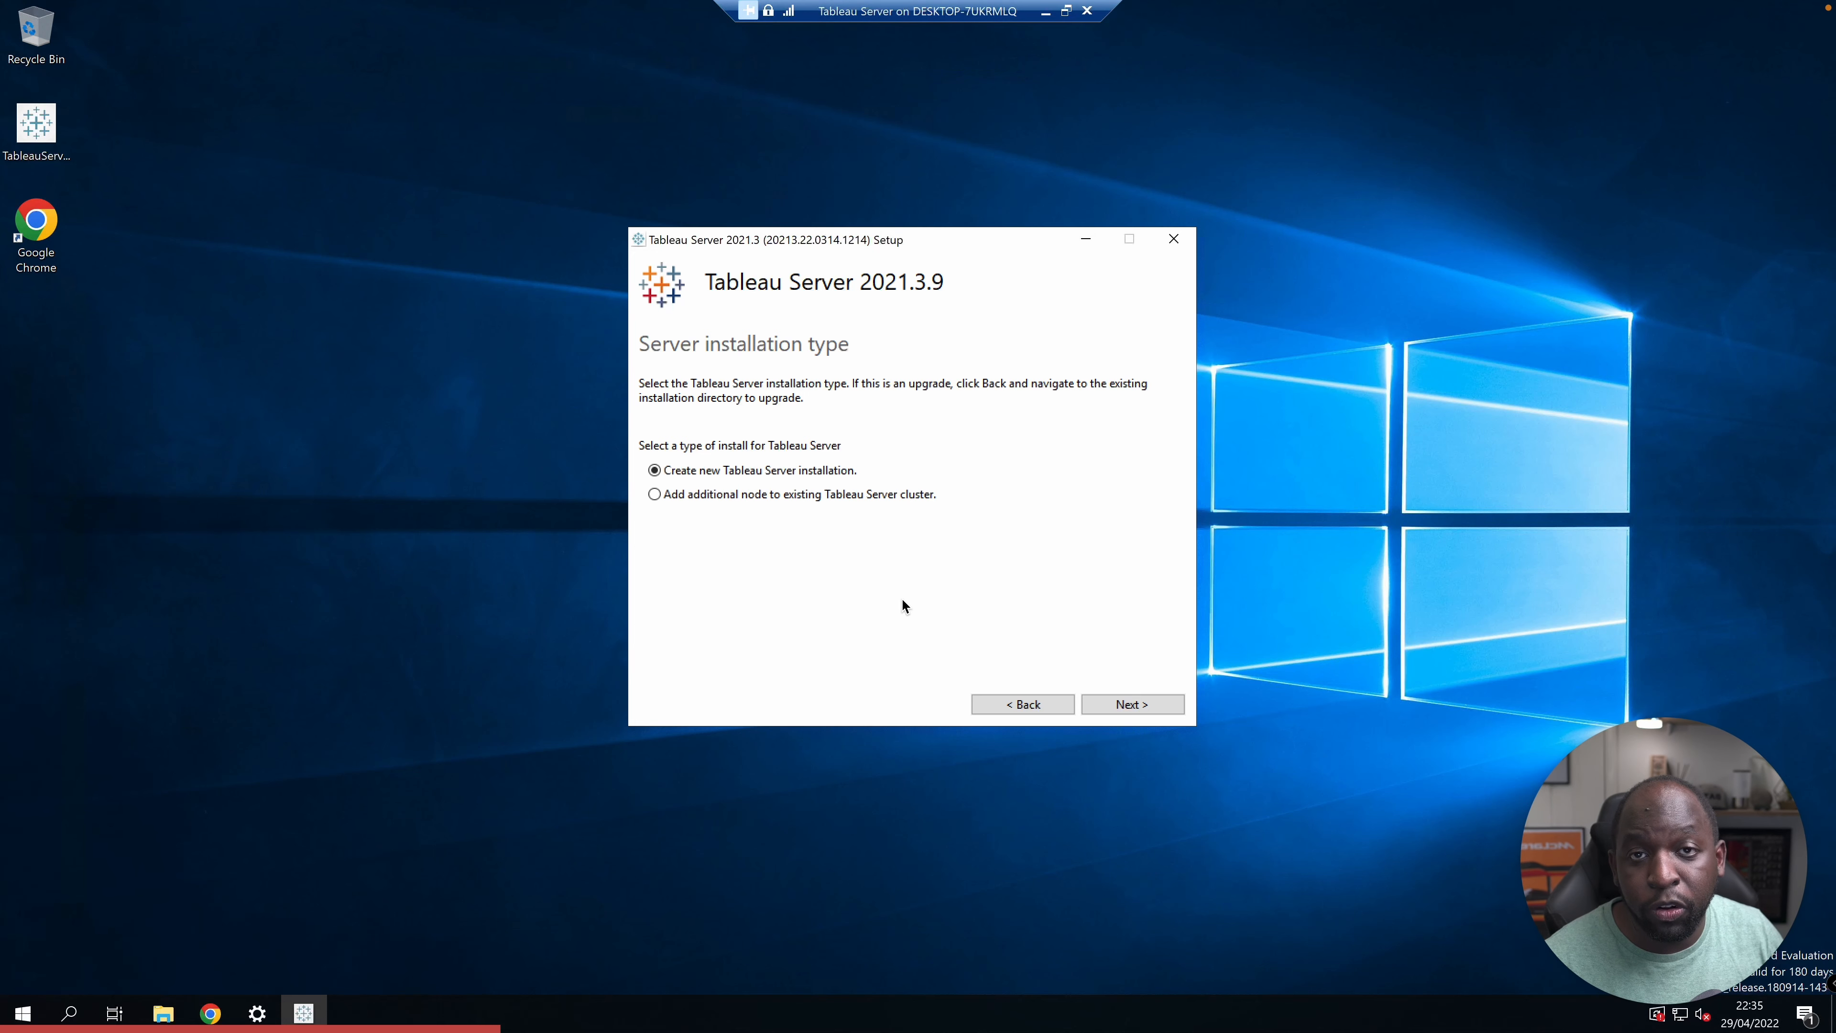
Accept "Create new Tableau Server installation" as the server installation type and continue to the product activation type
{"action": "left_click", "coordinate": [1113, 700]}
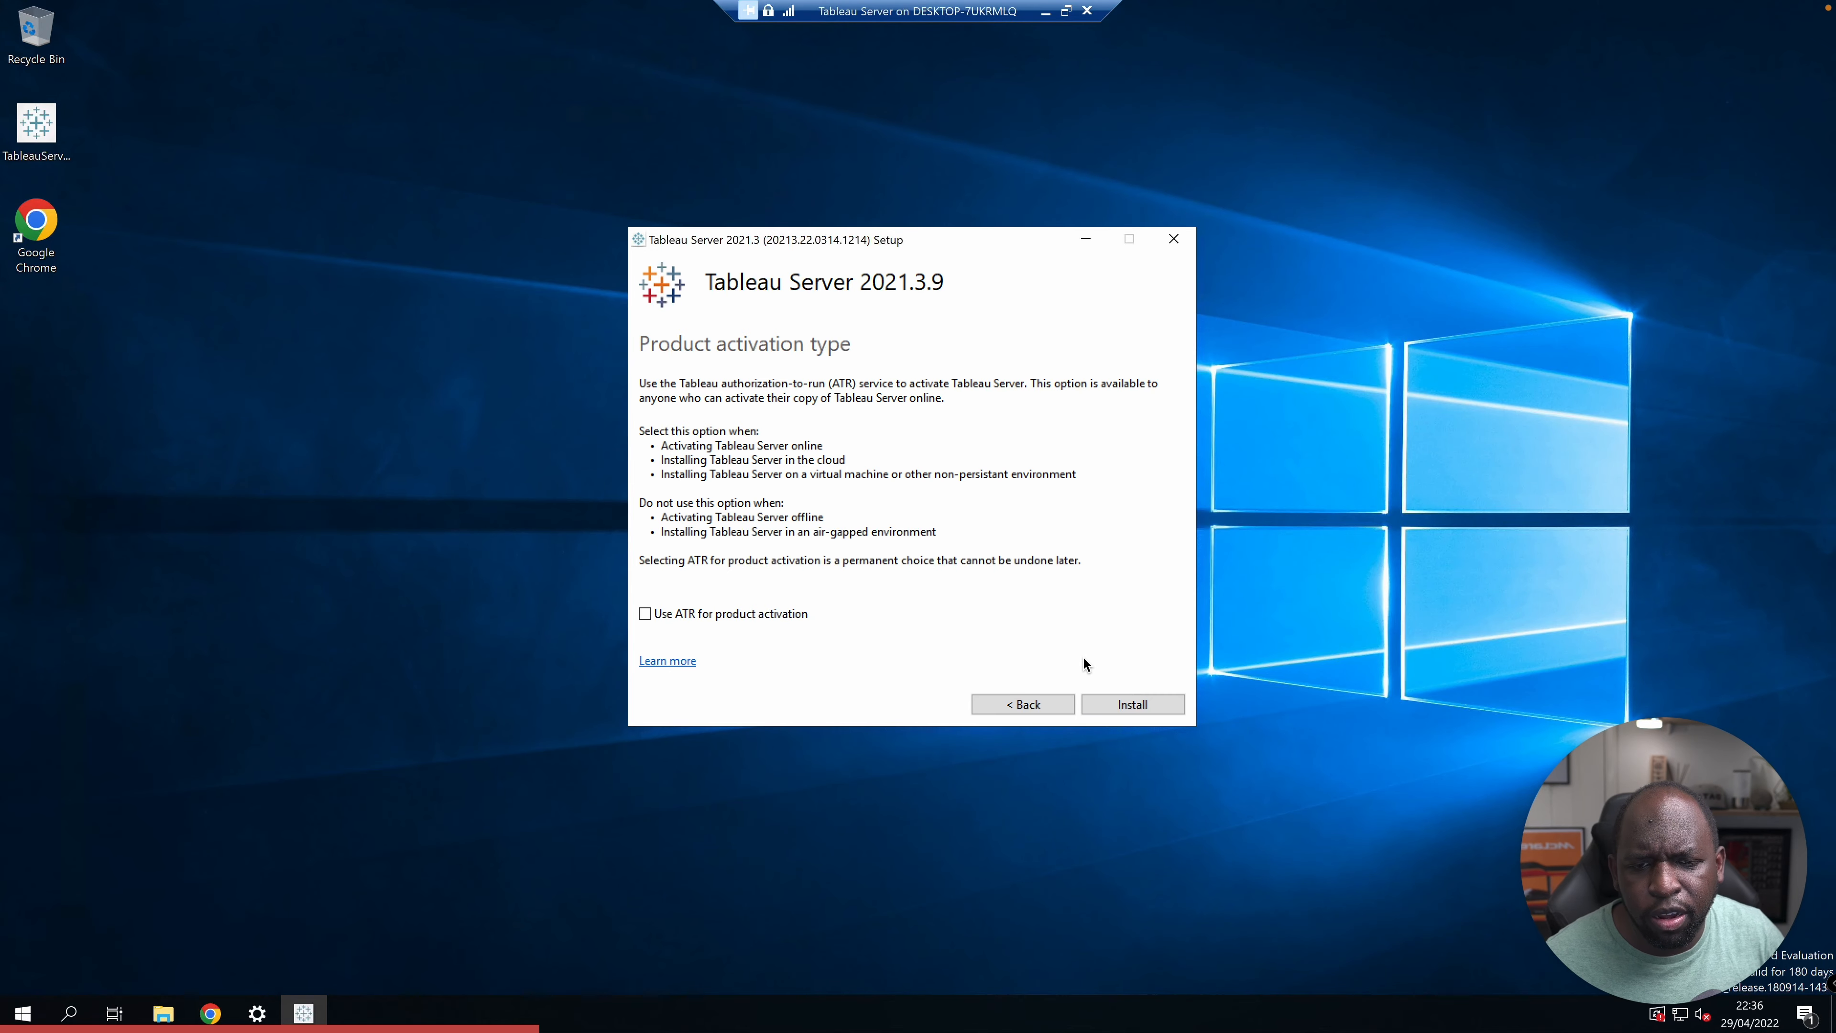
Switch back to Chrome, search in a new tab for "server atr tableau", and open the help article on activating with the ATR service
{"action": "key", "text": "ctrl+Left"}
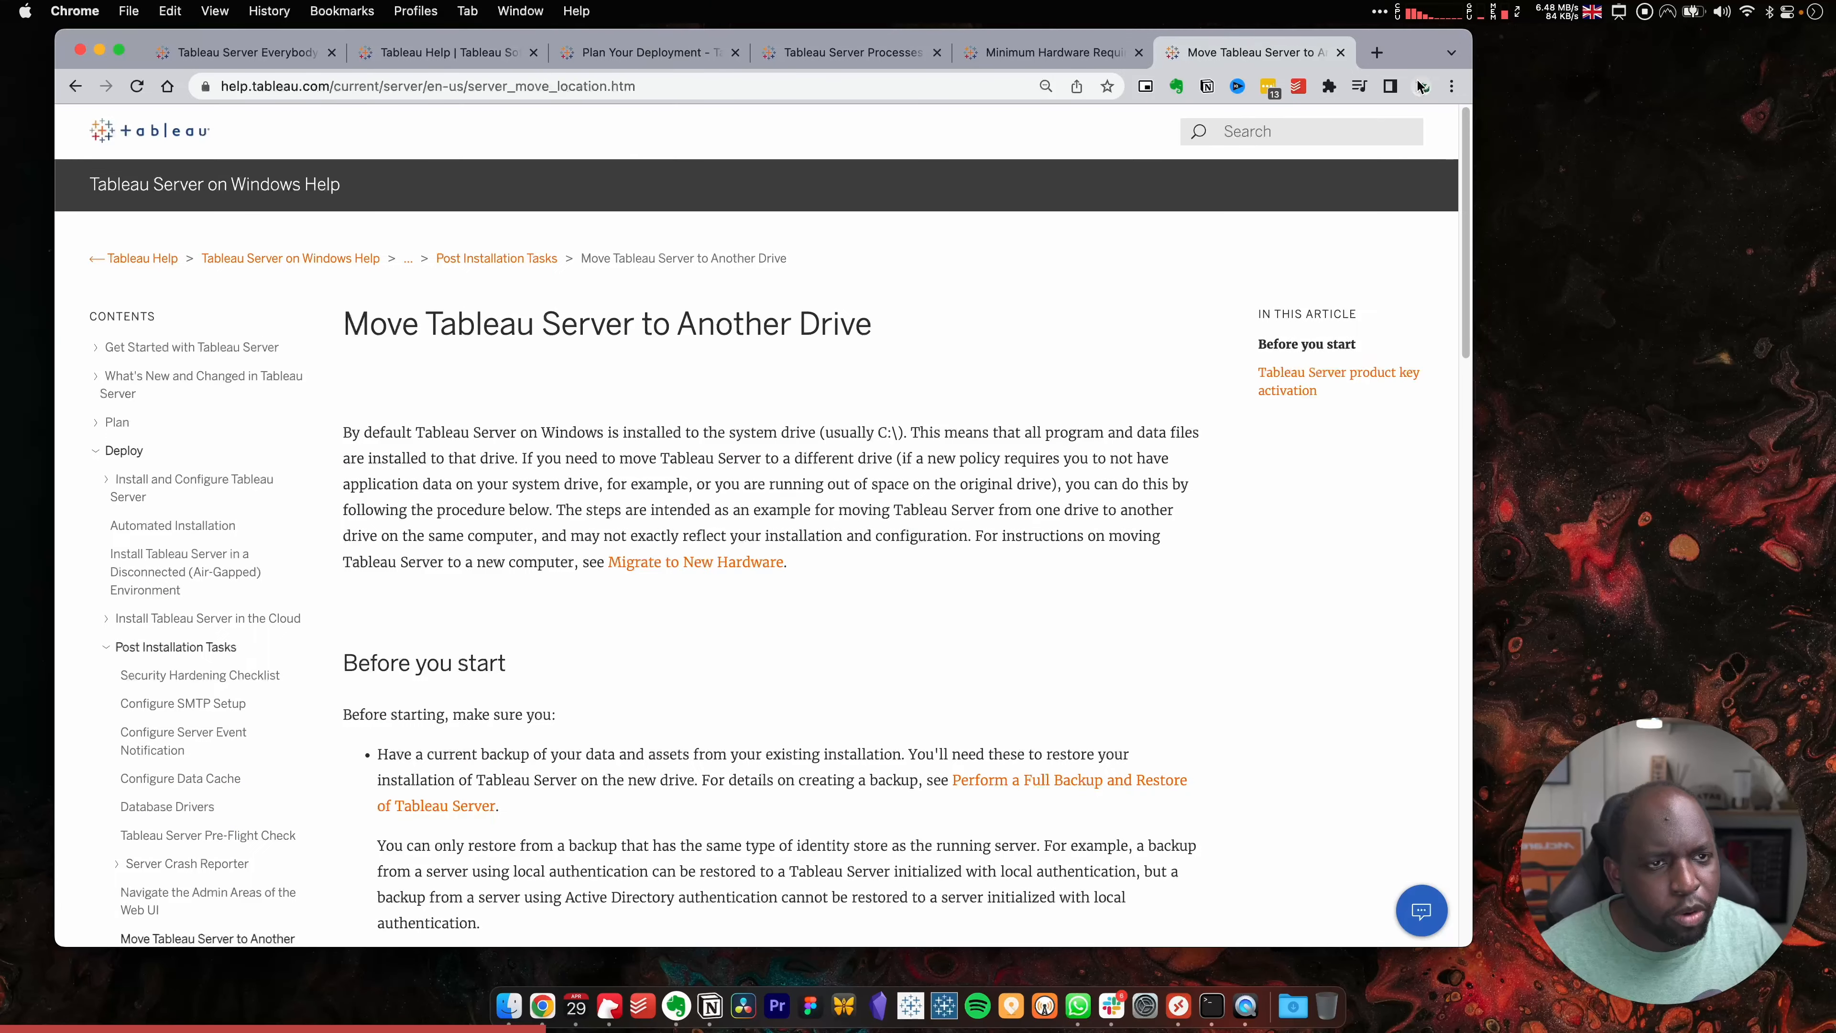
{"action": "left_click", "coordinate": [1380, 55]}
{"action": "type", "text": "se"}
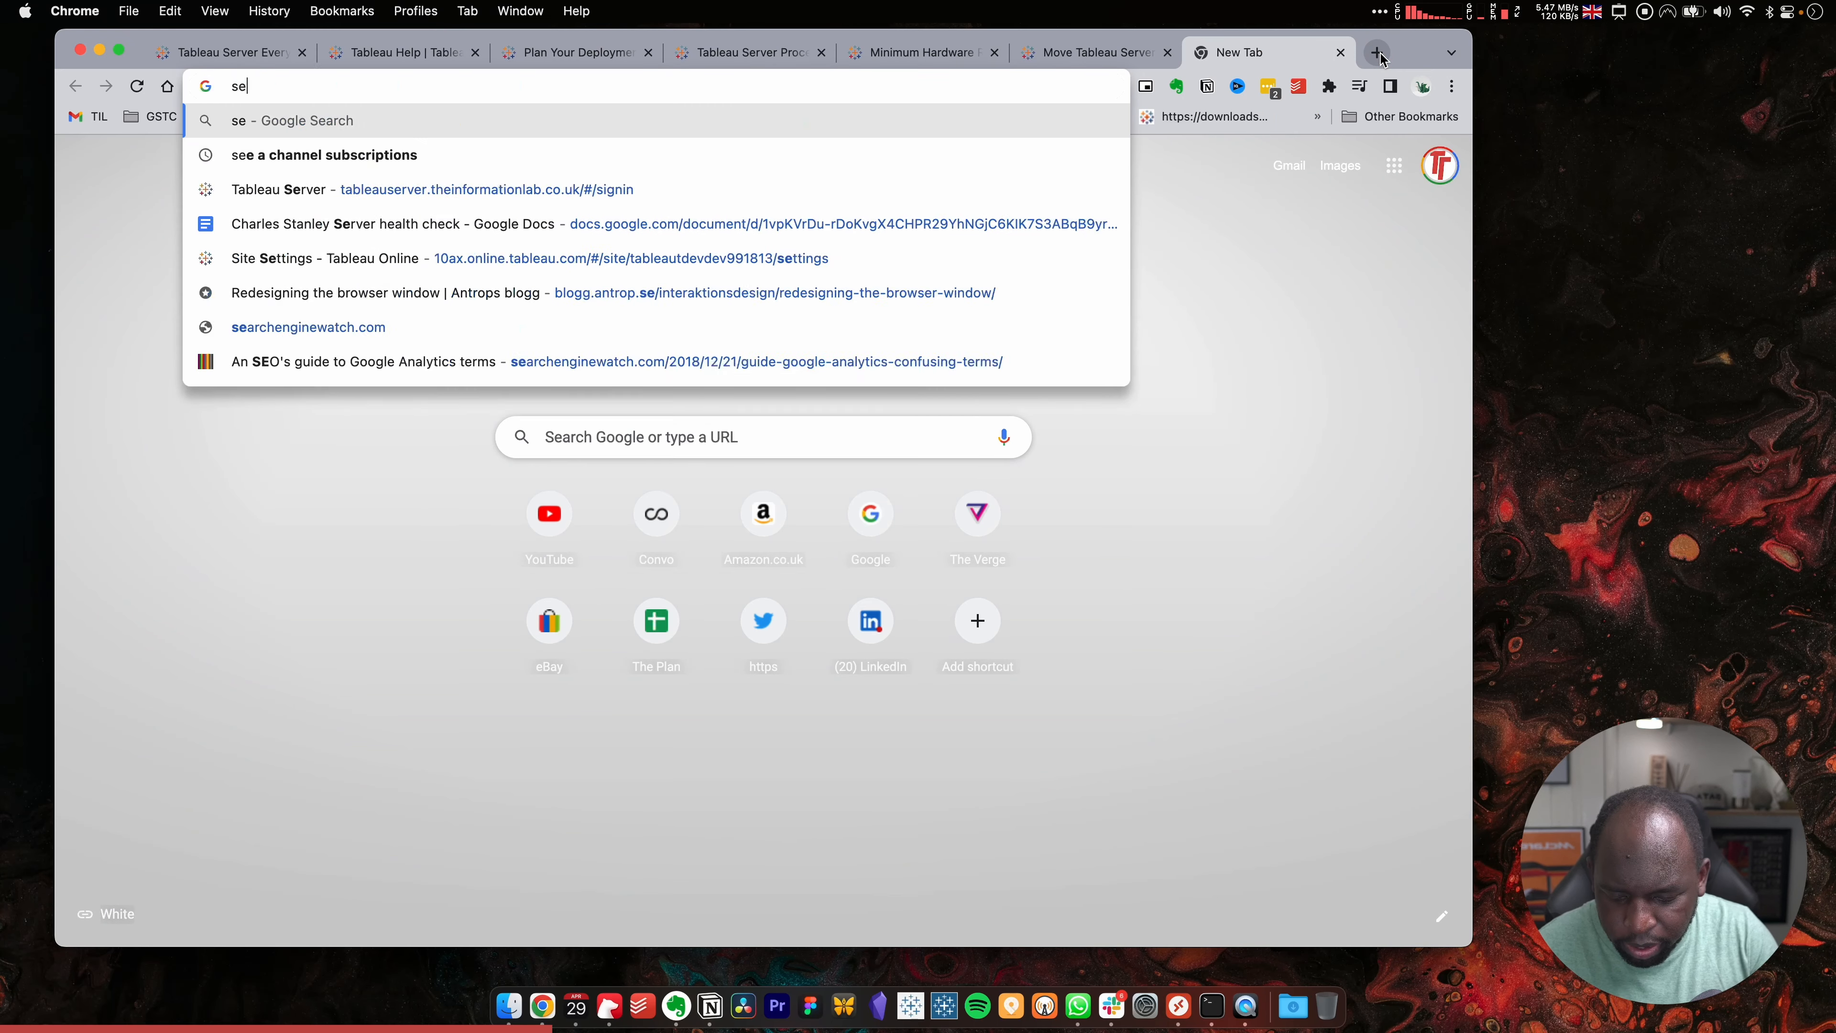
{"action": "type", "text": "rver atr tableau"}
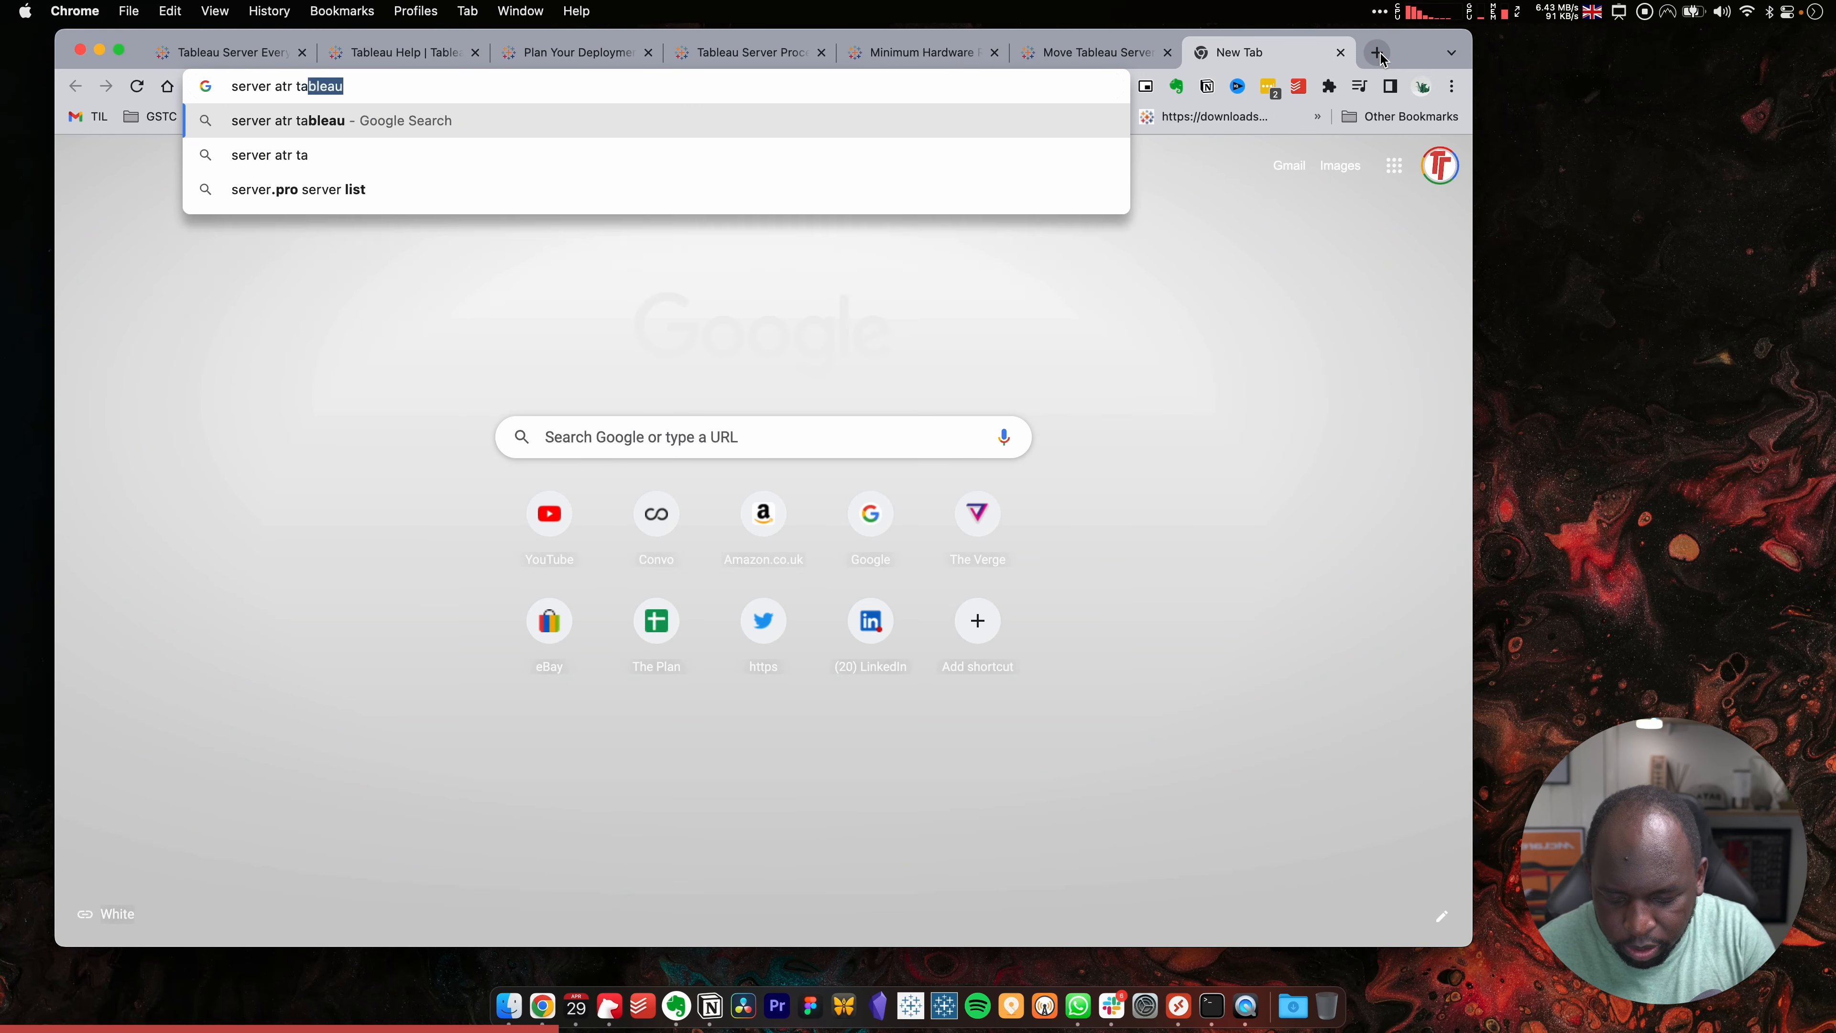
{"action": "key", "text": "Return"}
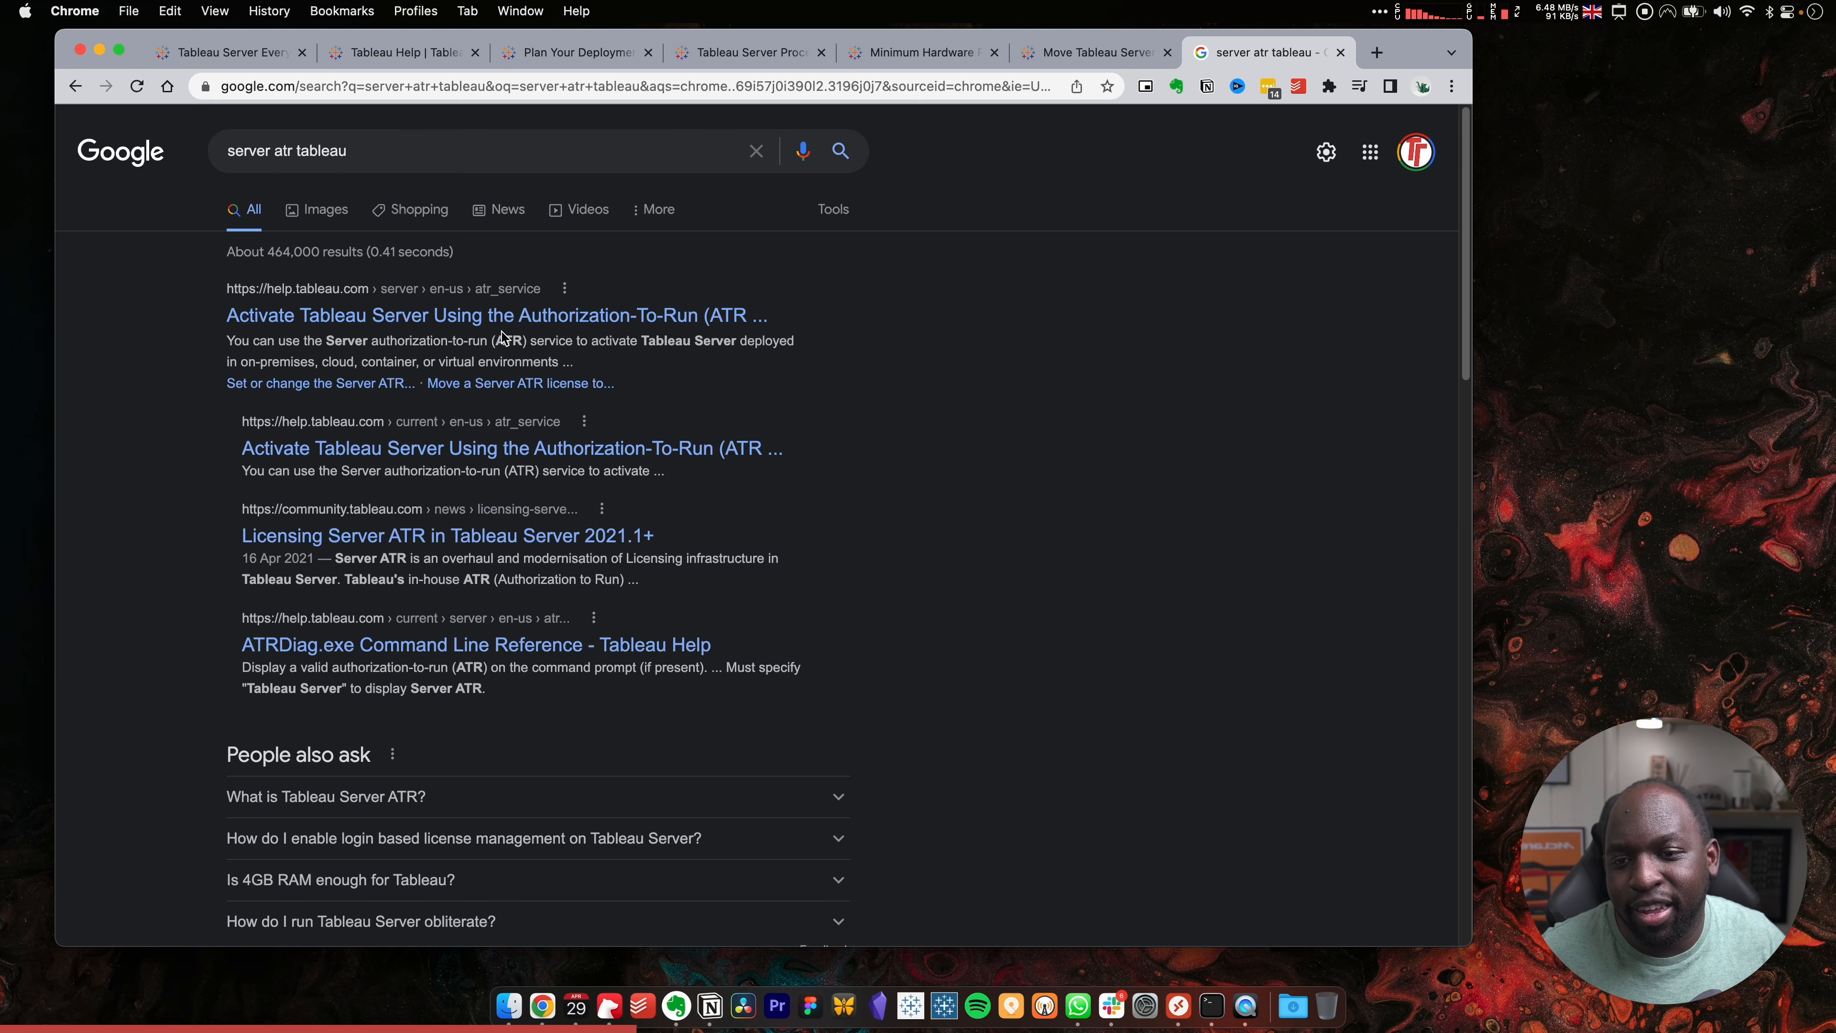
{"action": "left_click", "coordinate": [499, 316]}
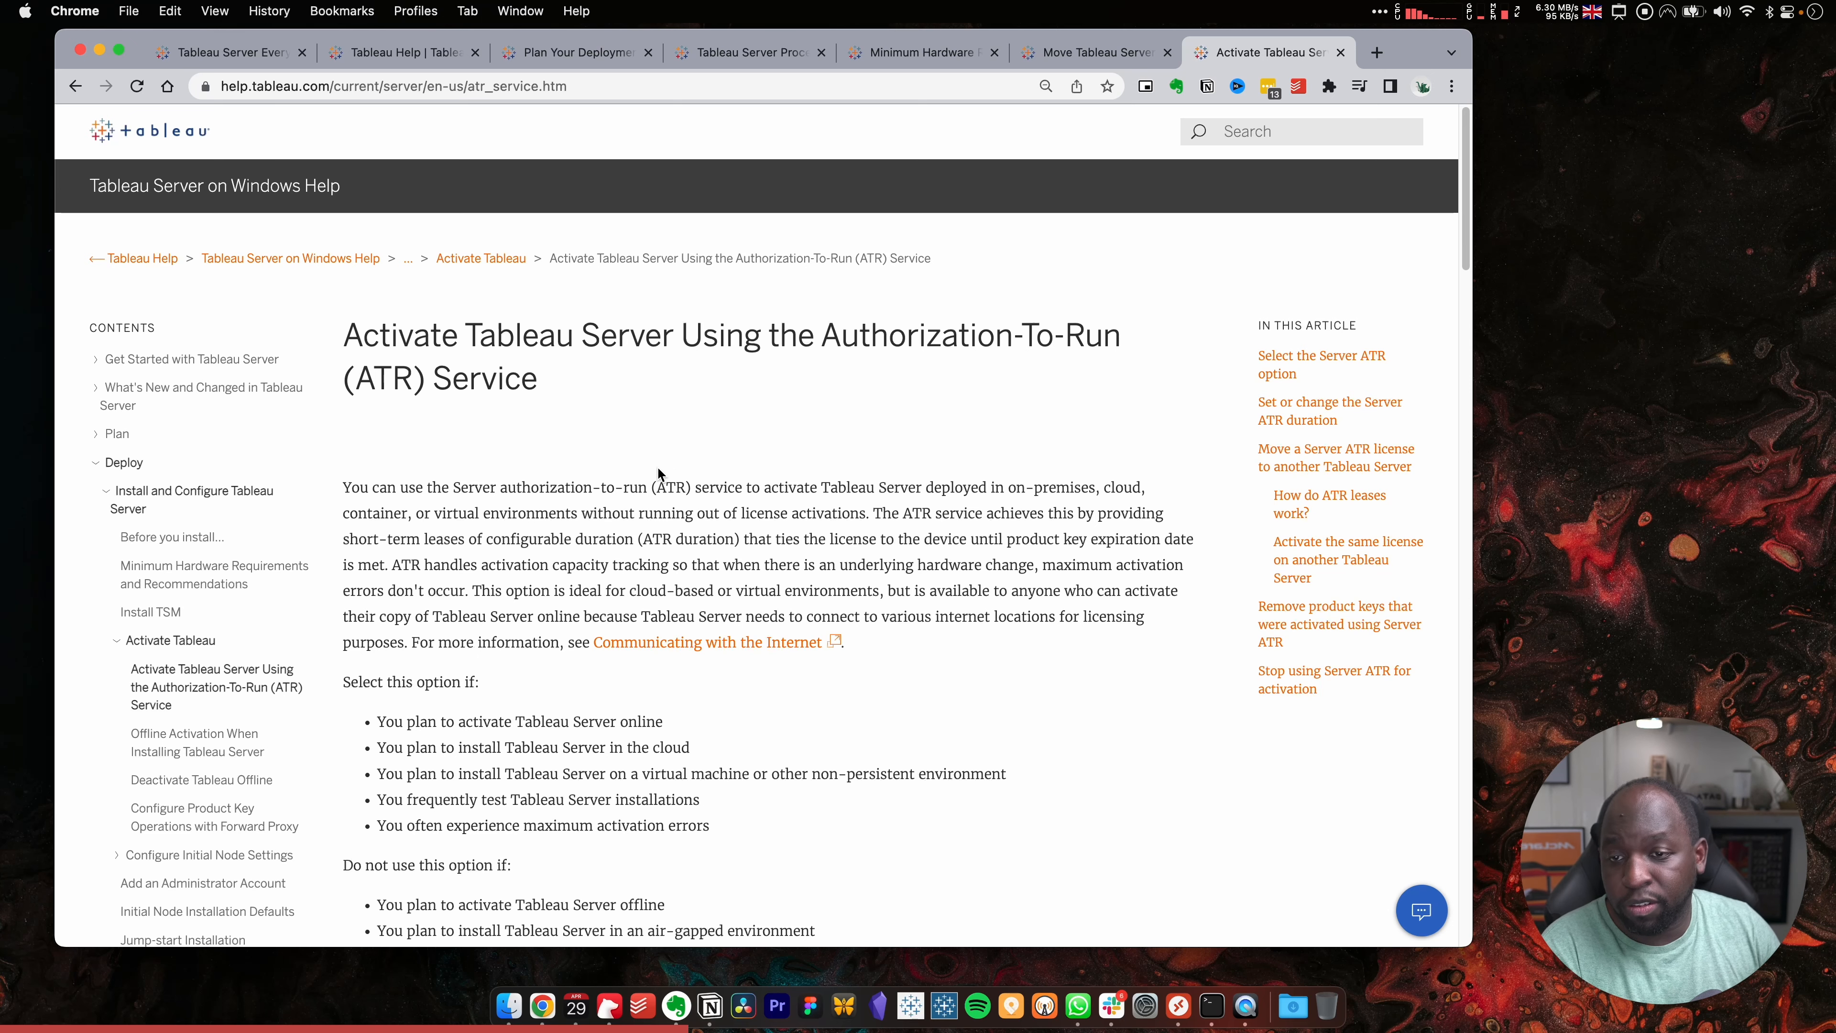
Read through the ATR article, examining when to use the option, how to set the ATR duration, and how often licenses refresh
{"action": "scroll", "coordinate": [658, 469], "scroll_direction": "down", "scroll_amount": 3}
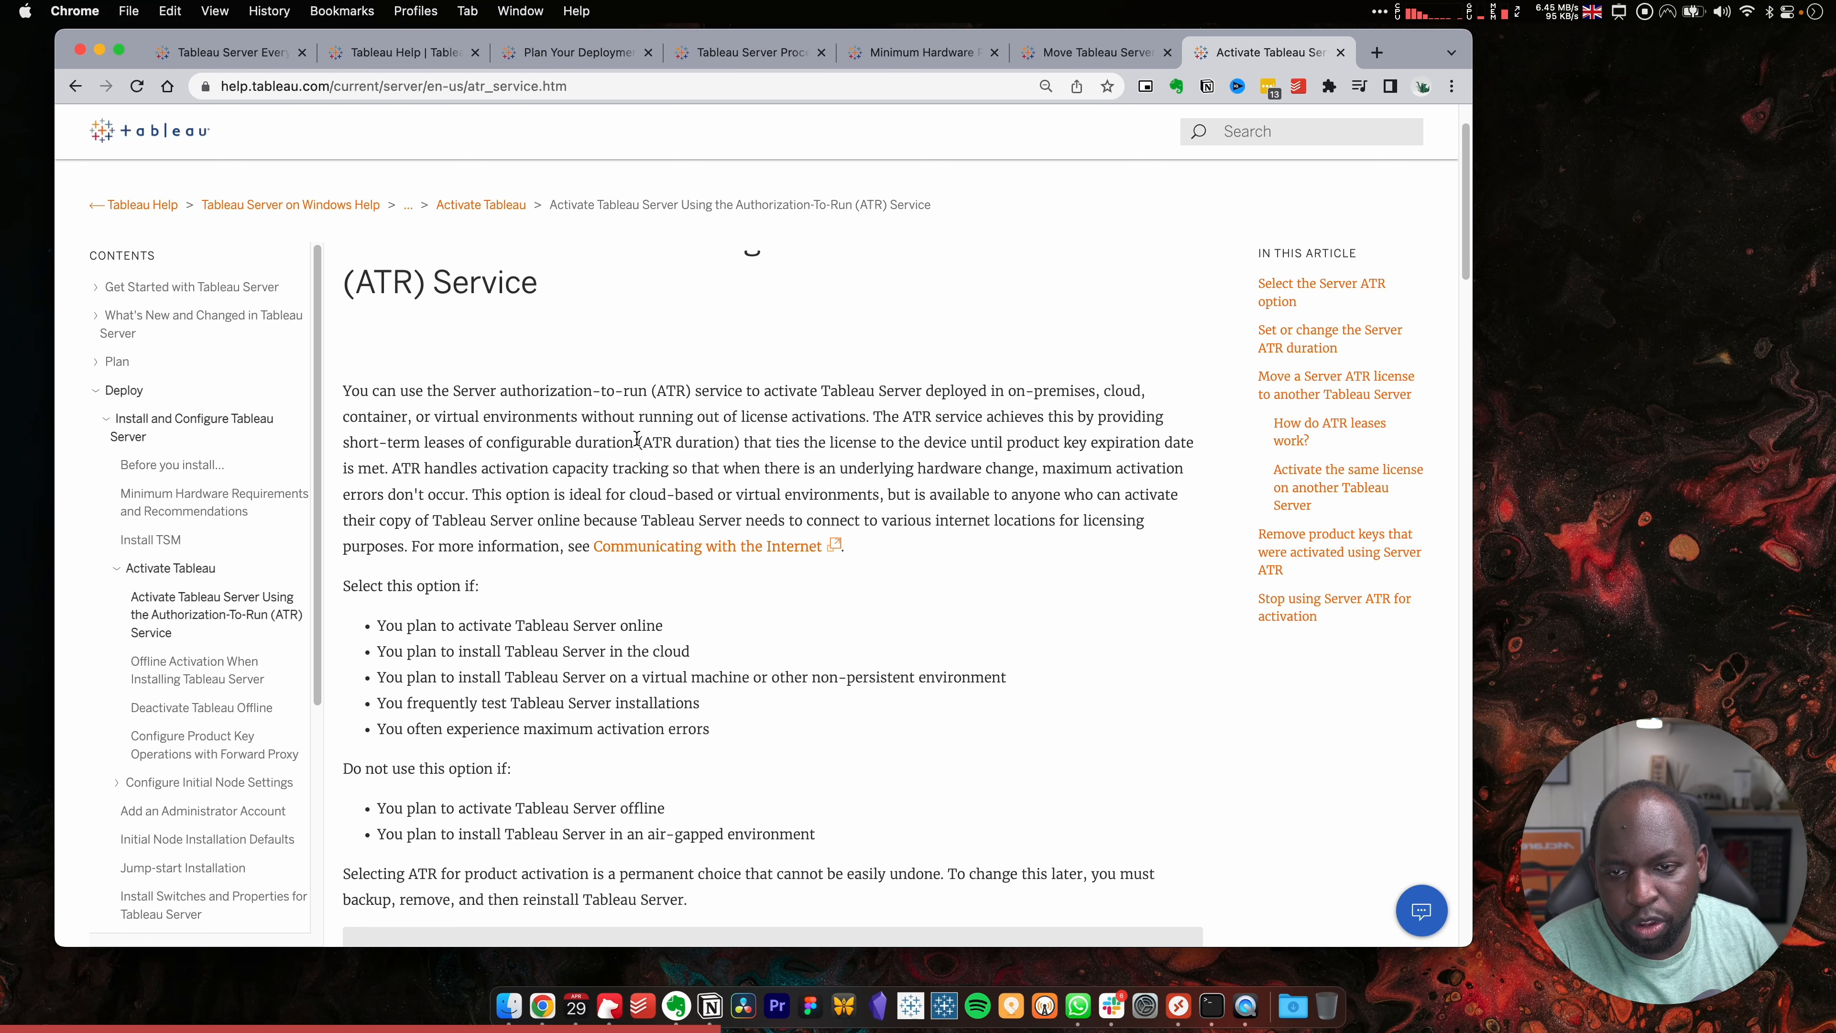
{"action": "scroll", "coordinate": [636, 439], "scroll_direction": "down", "scroll_amount": 2}
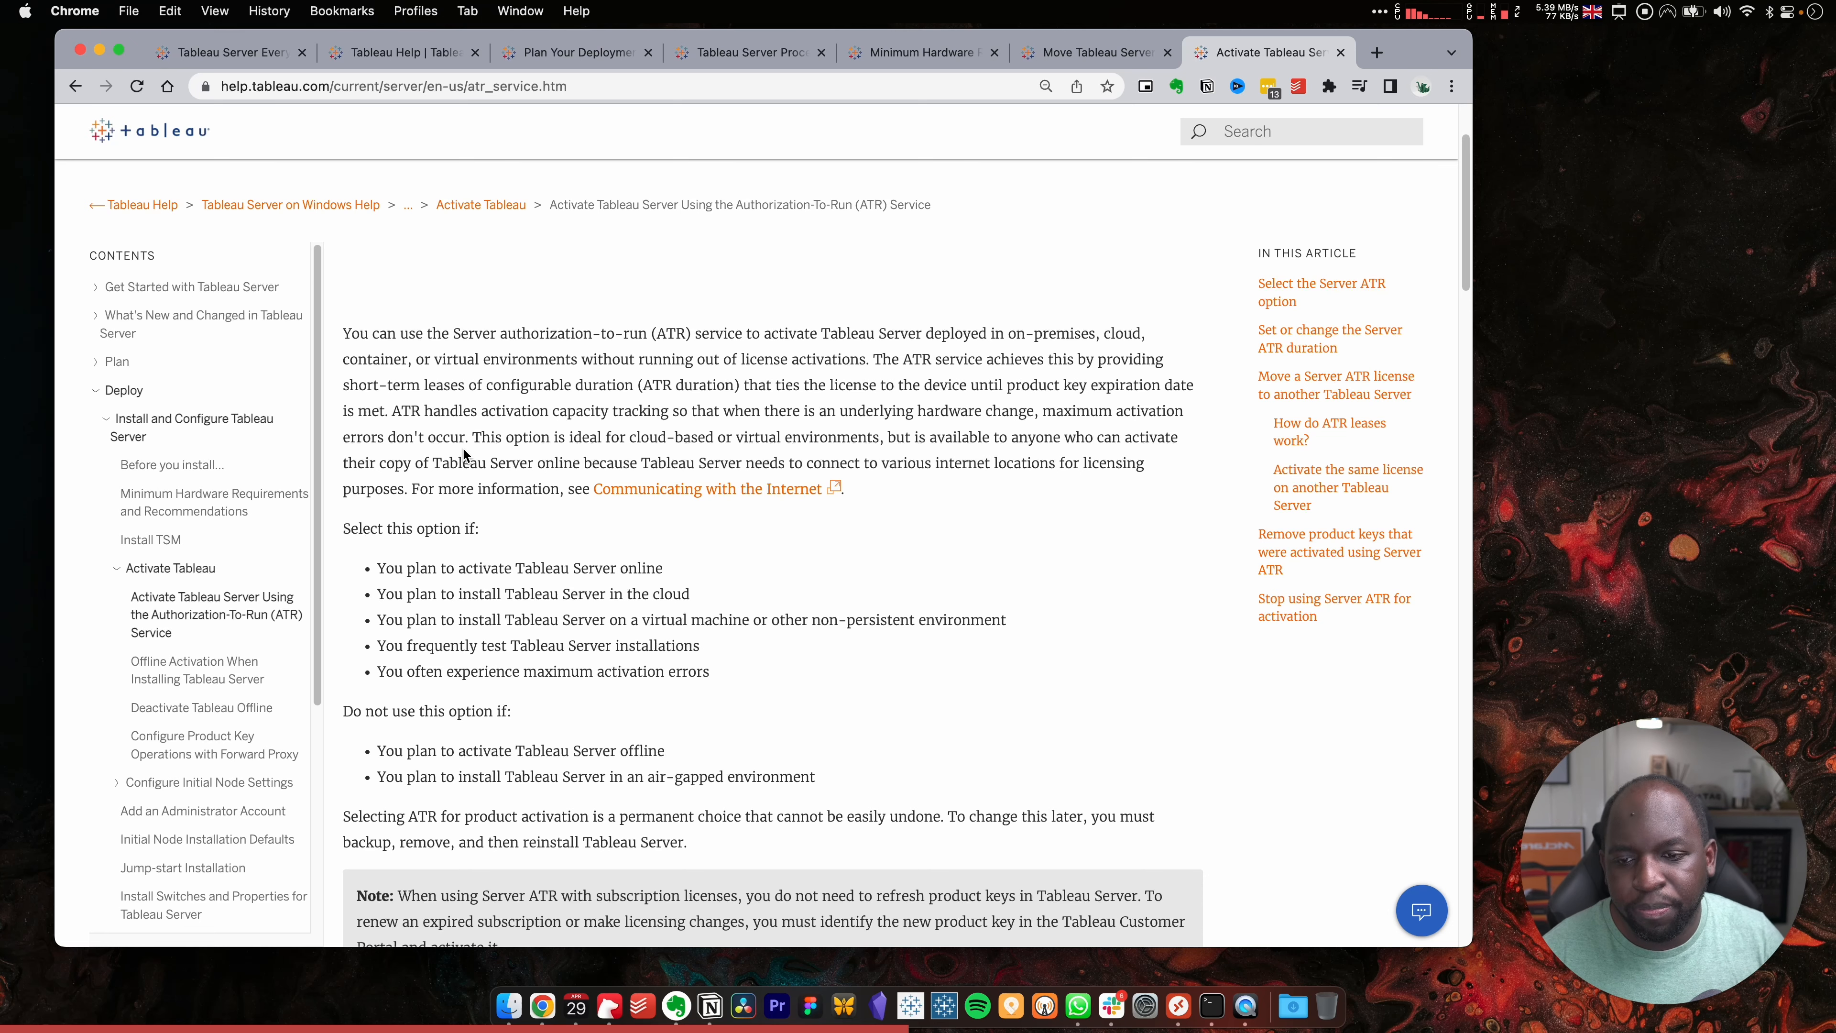
{"action": "scroll", "coordinate": [582, 438], "scroll_direction": "down", "scroll_amount": 5}
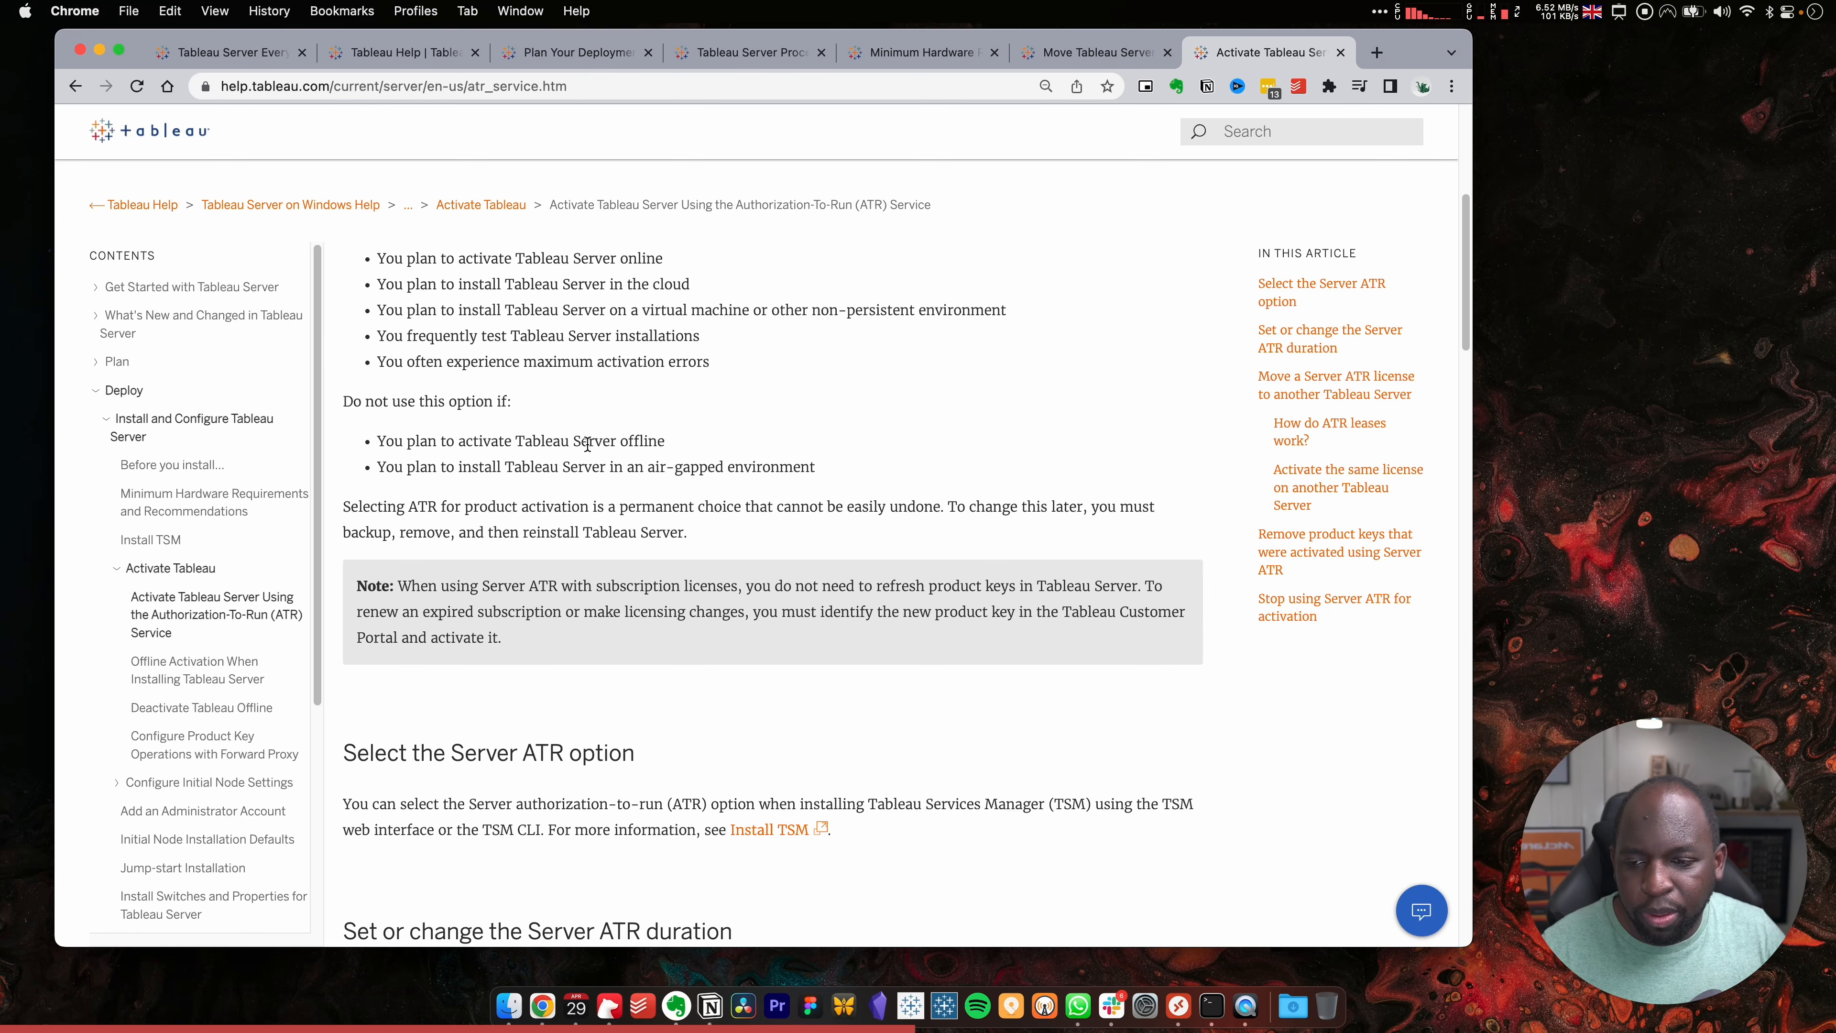
{"action": "scroll", "coordinate": [588, 444], "scroll_direction": "down", "scroll_amount": 3}
{"action": "scroll", "coordinate": [587, 445], "scroll_direction": "down", "scroll_amount": 5}
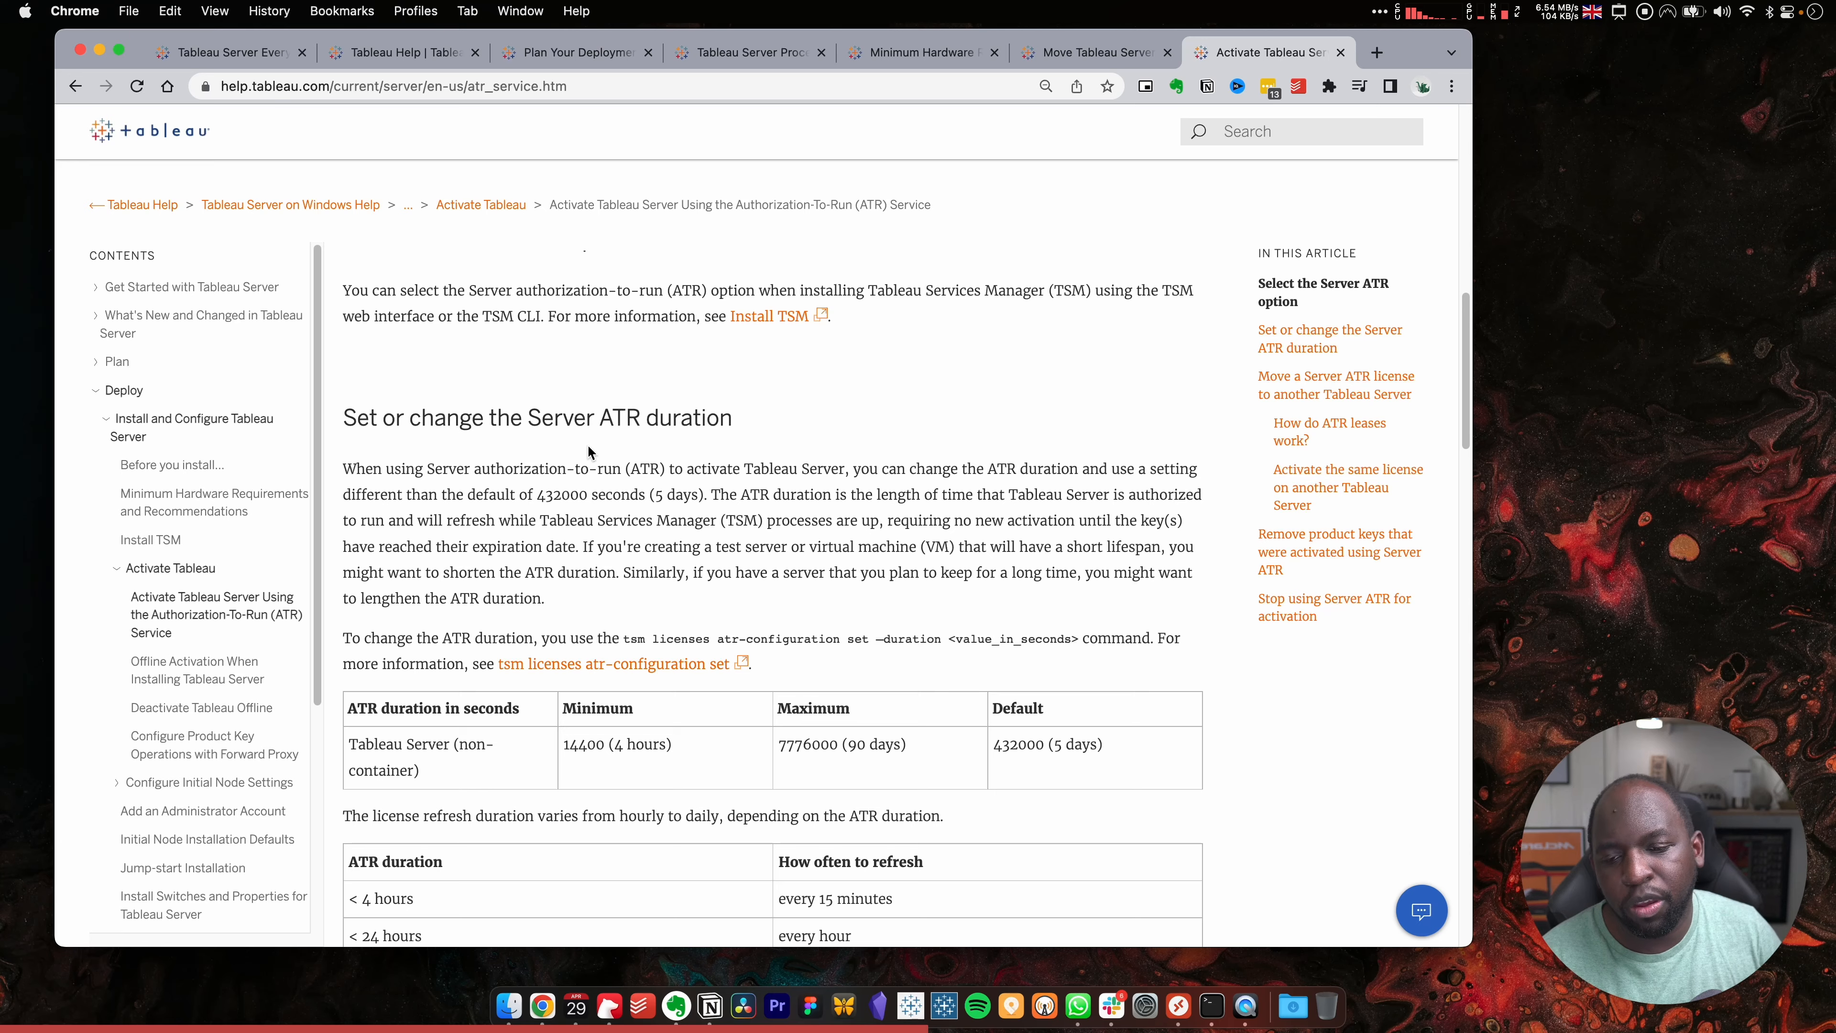
{"action": "scroll", "coordinate": [588, 449], "scroll_direction": "down", "scroll_amount": 1}
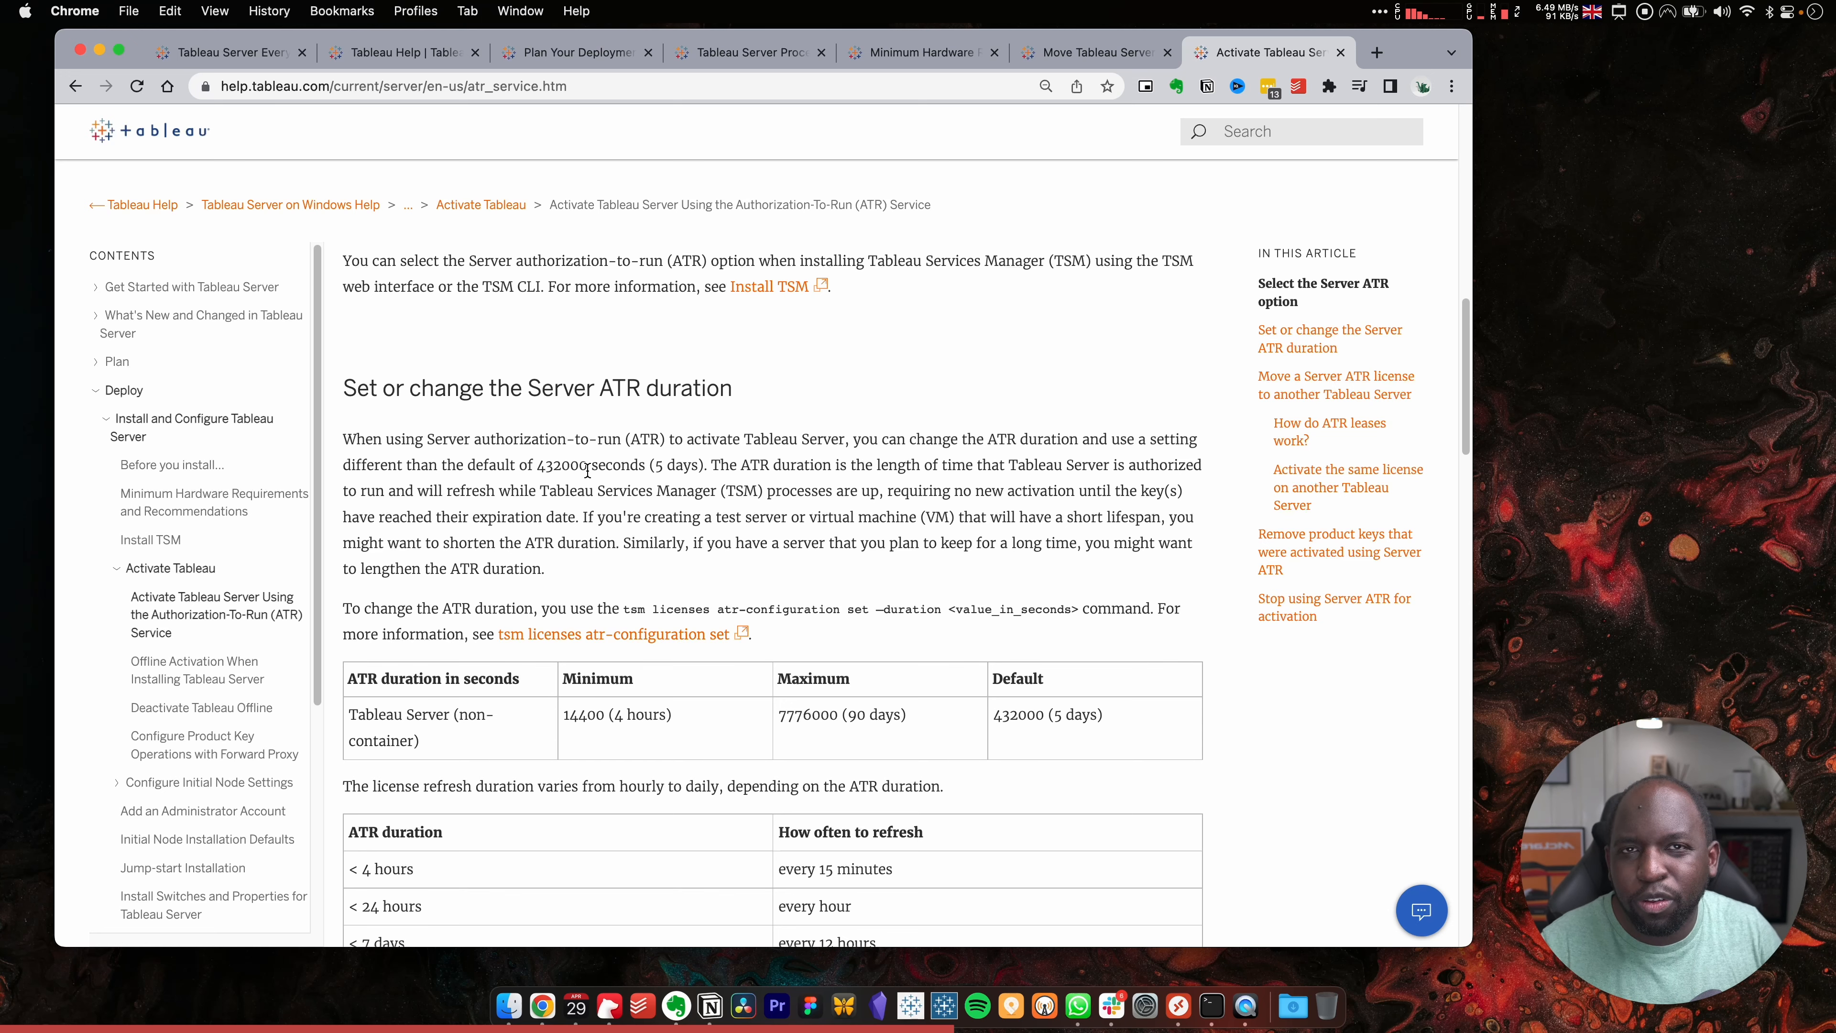
{"action": "scroll", "coordinate": [587, 470], "scroll_direction": "down", "scroll_amount": 5}
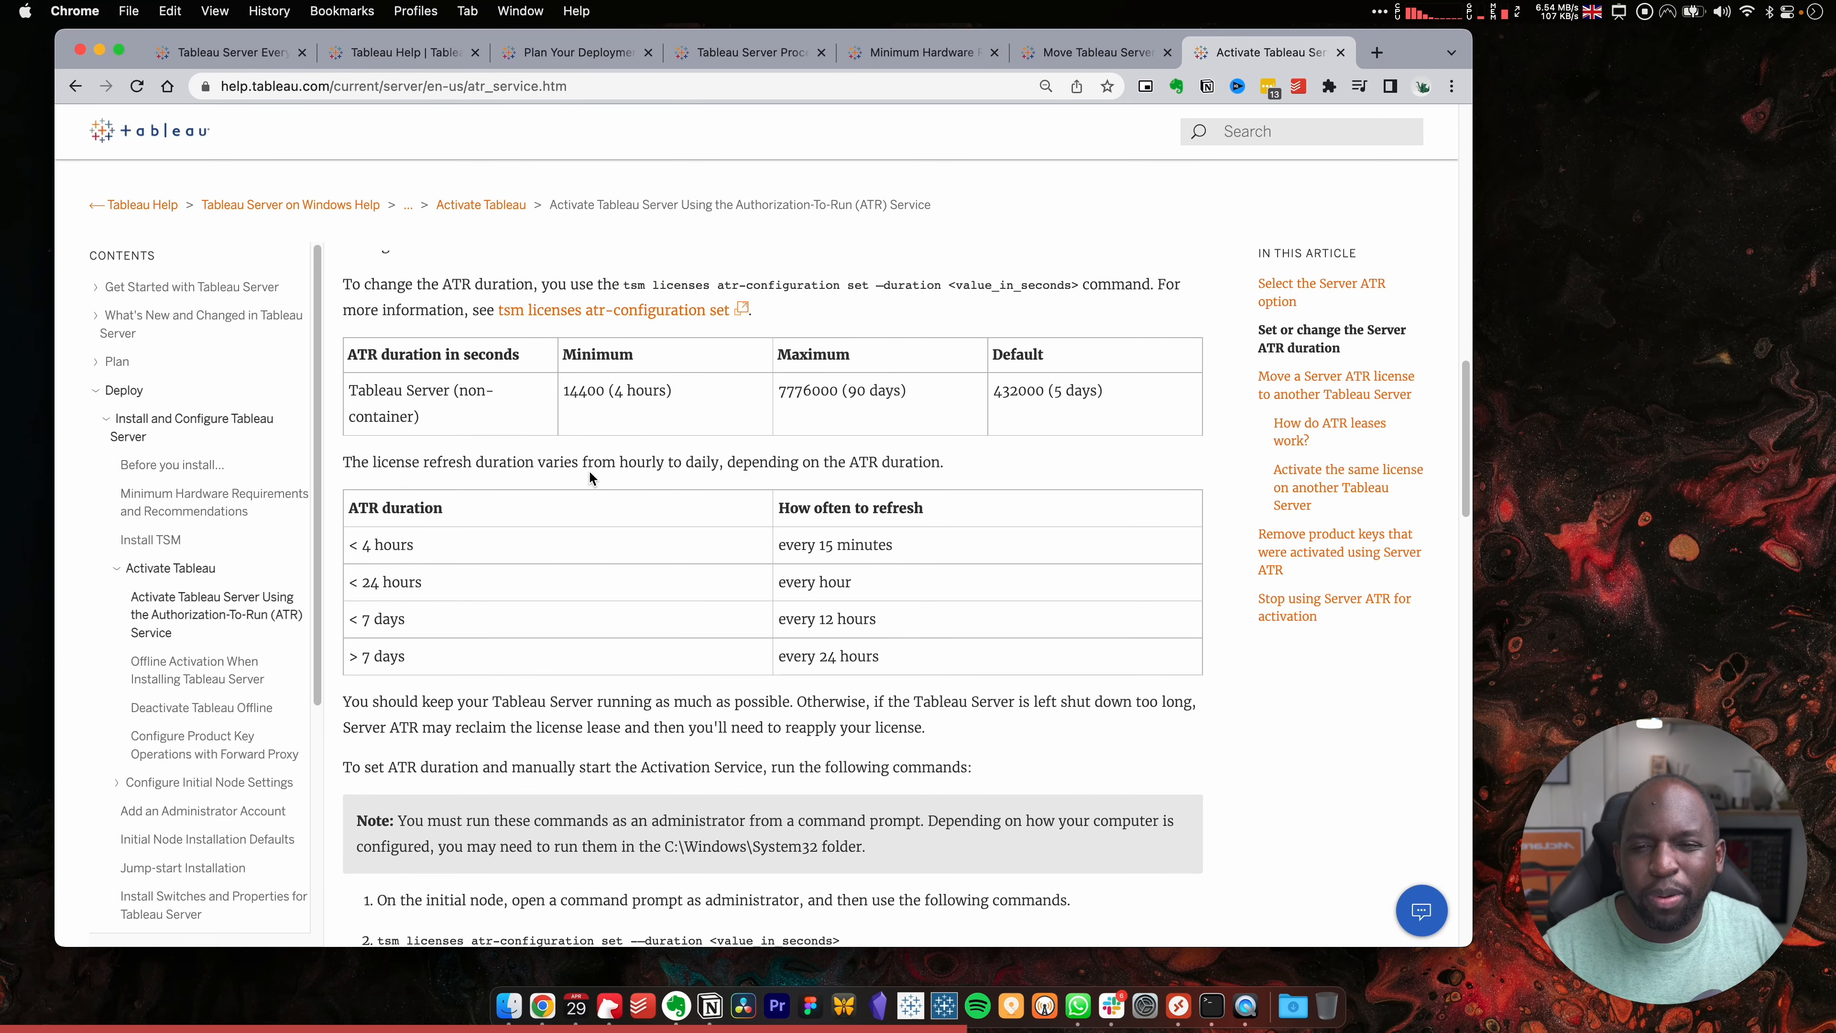
{"action": "scroll", "coordinate": [589, 469], "scroll_direction": "down", "scroll_amount": 4}
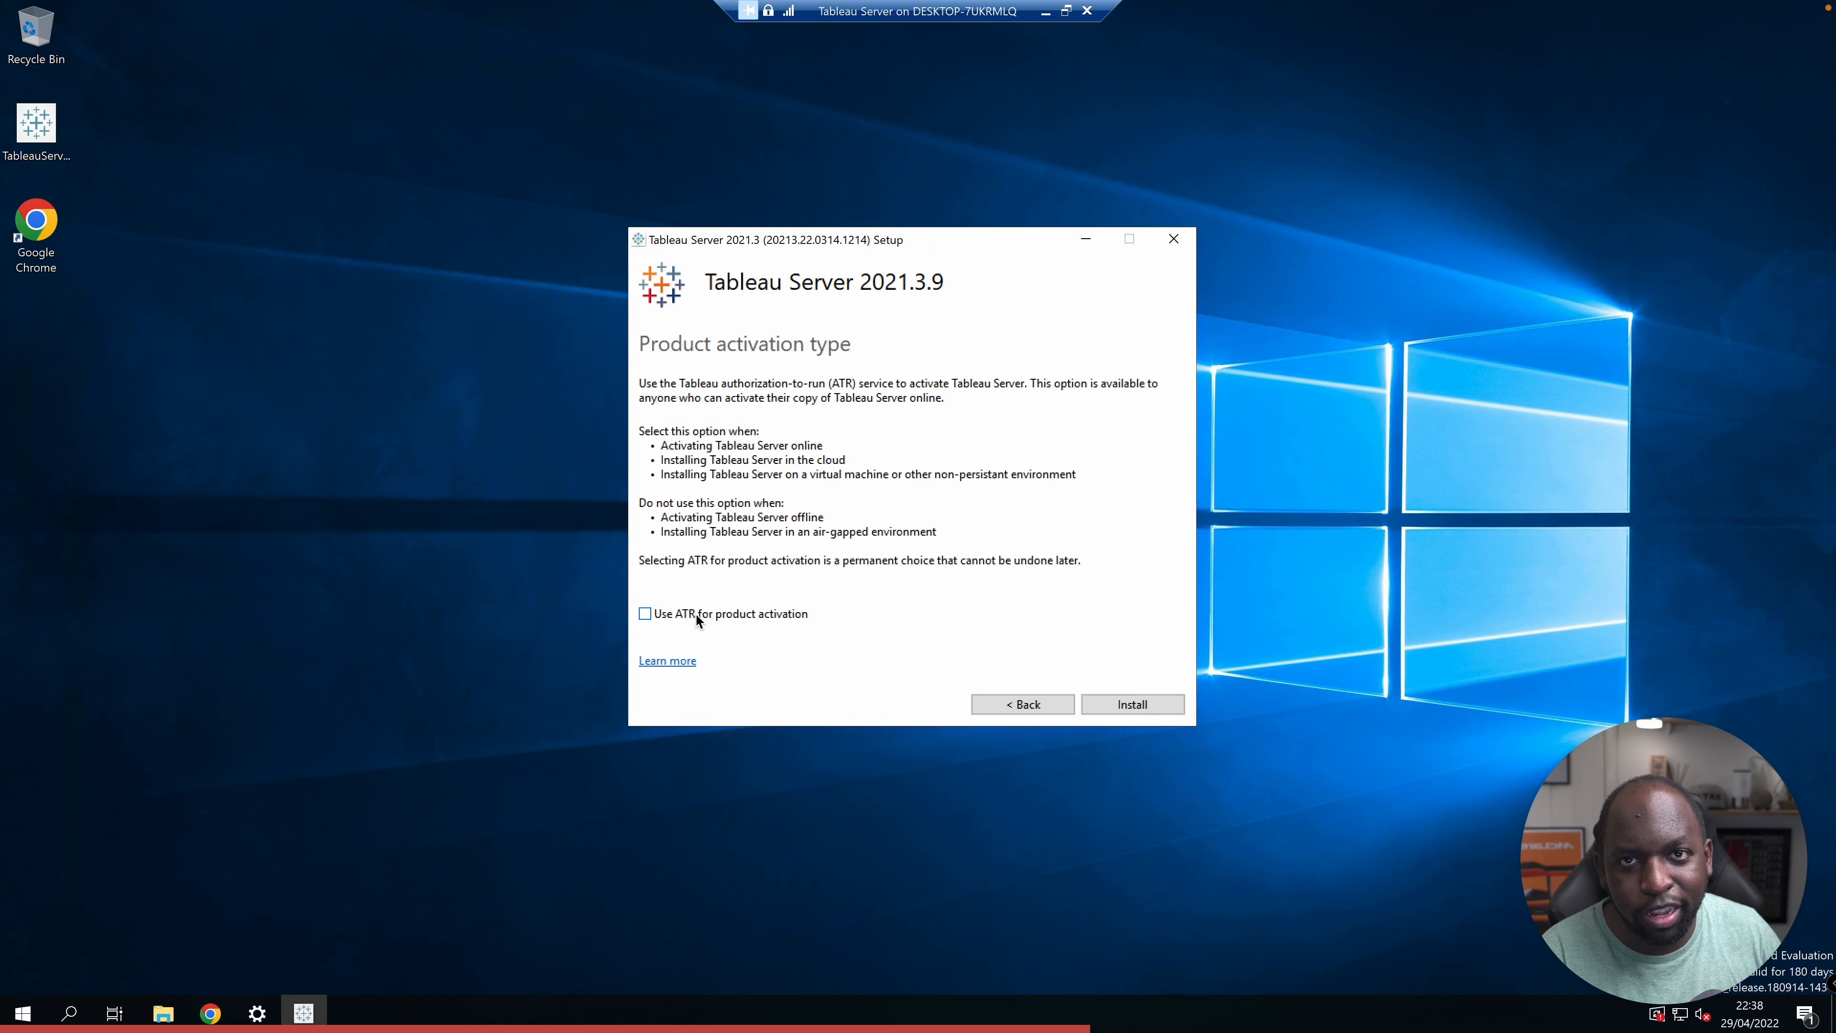
Enable ATR for product activation in the Tableau Server setup and start the installation
{"action": "left_click", "coordinate": [645, 614]}
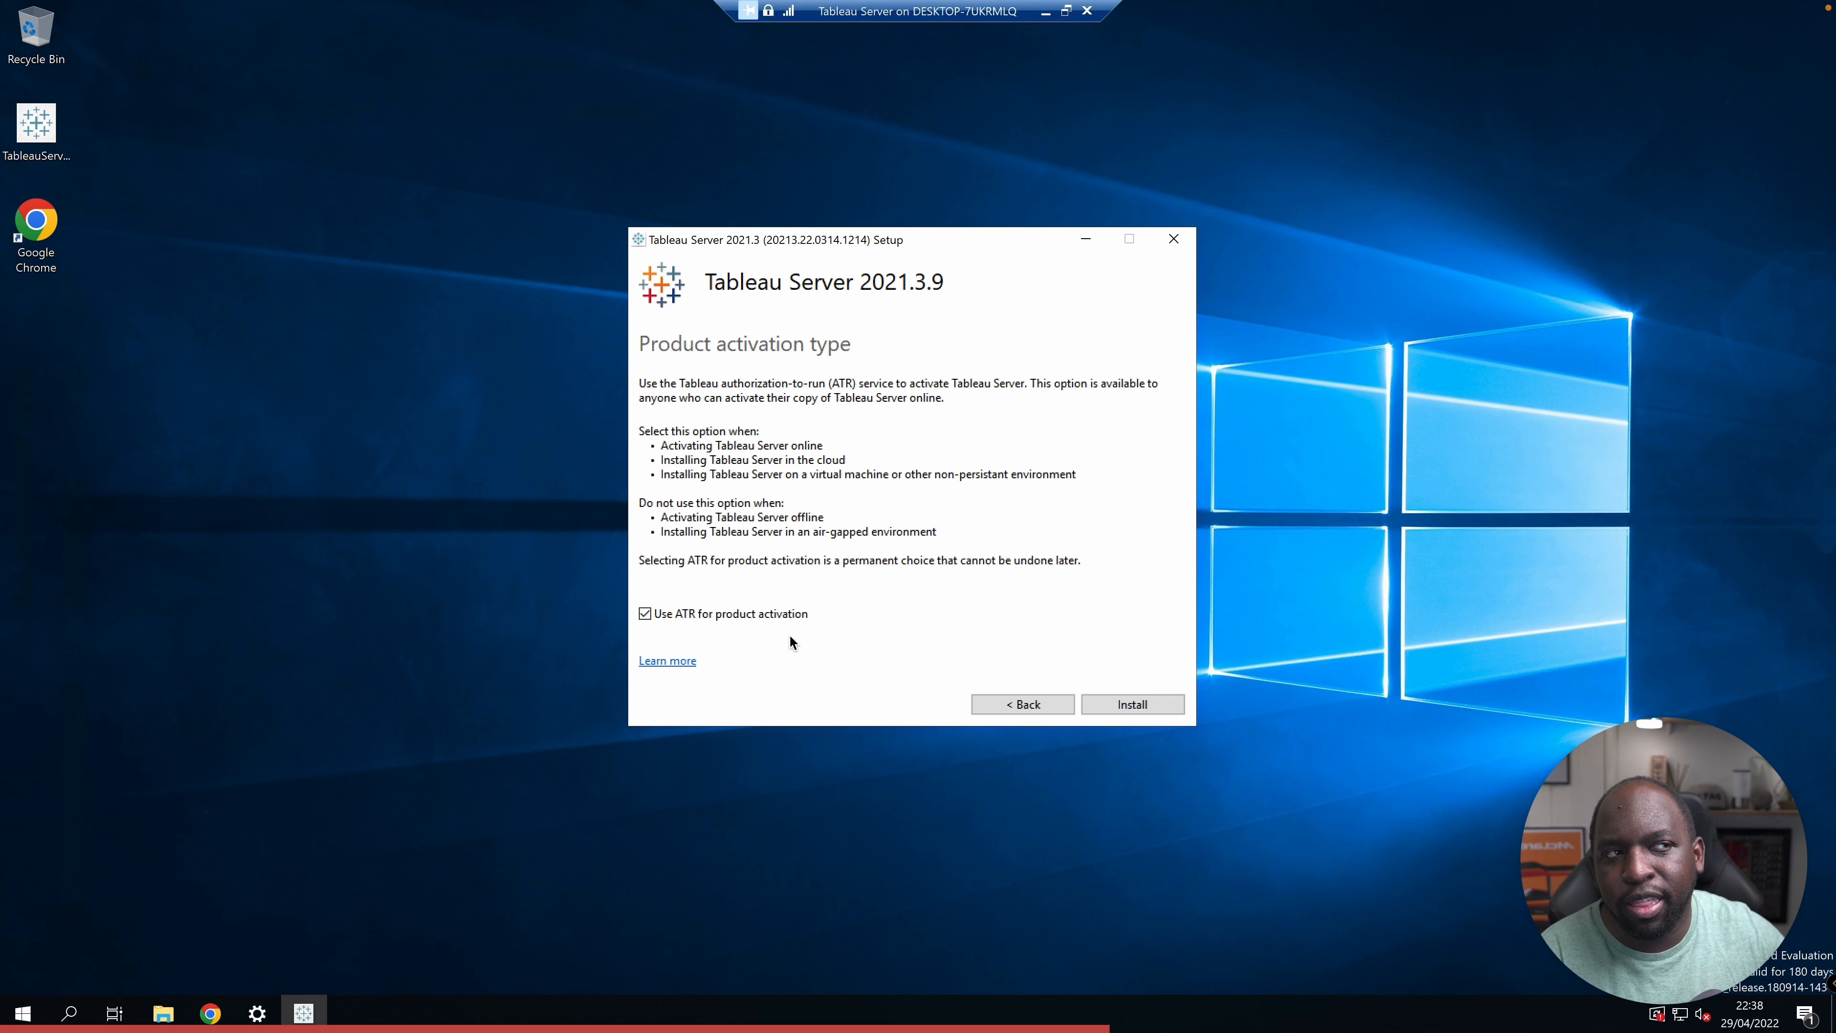
{"action": "left_click", "coordinate": [1150, 703]}
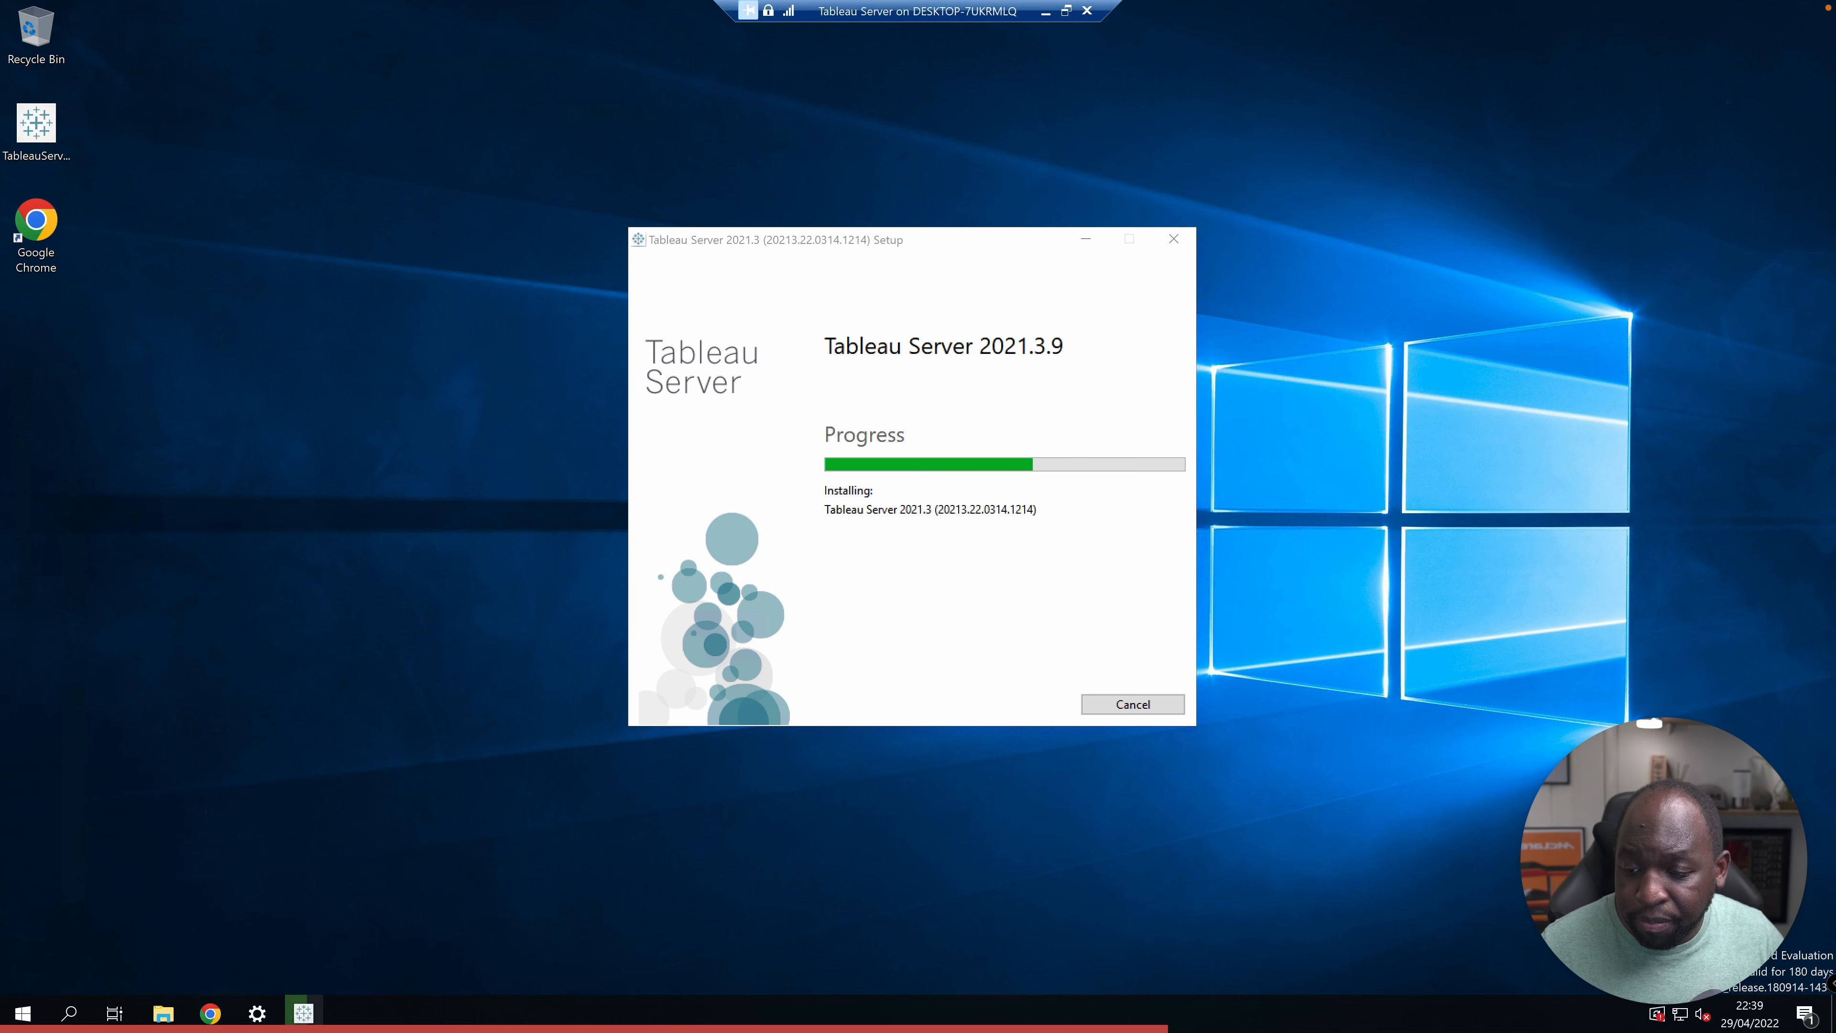
Browse to C:\Program Files\Tableau\Tableau Server in File Explorer, examine the installation subfolders, and return to the Tableau folder
{"action": "left_click", "coordinate": [163, 1013]}
{"action": "left_click_drag", "start_coordinate": [406, 525], "coordinate": [928, 352]}
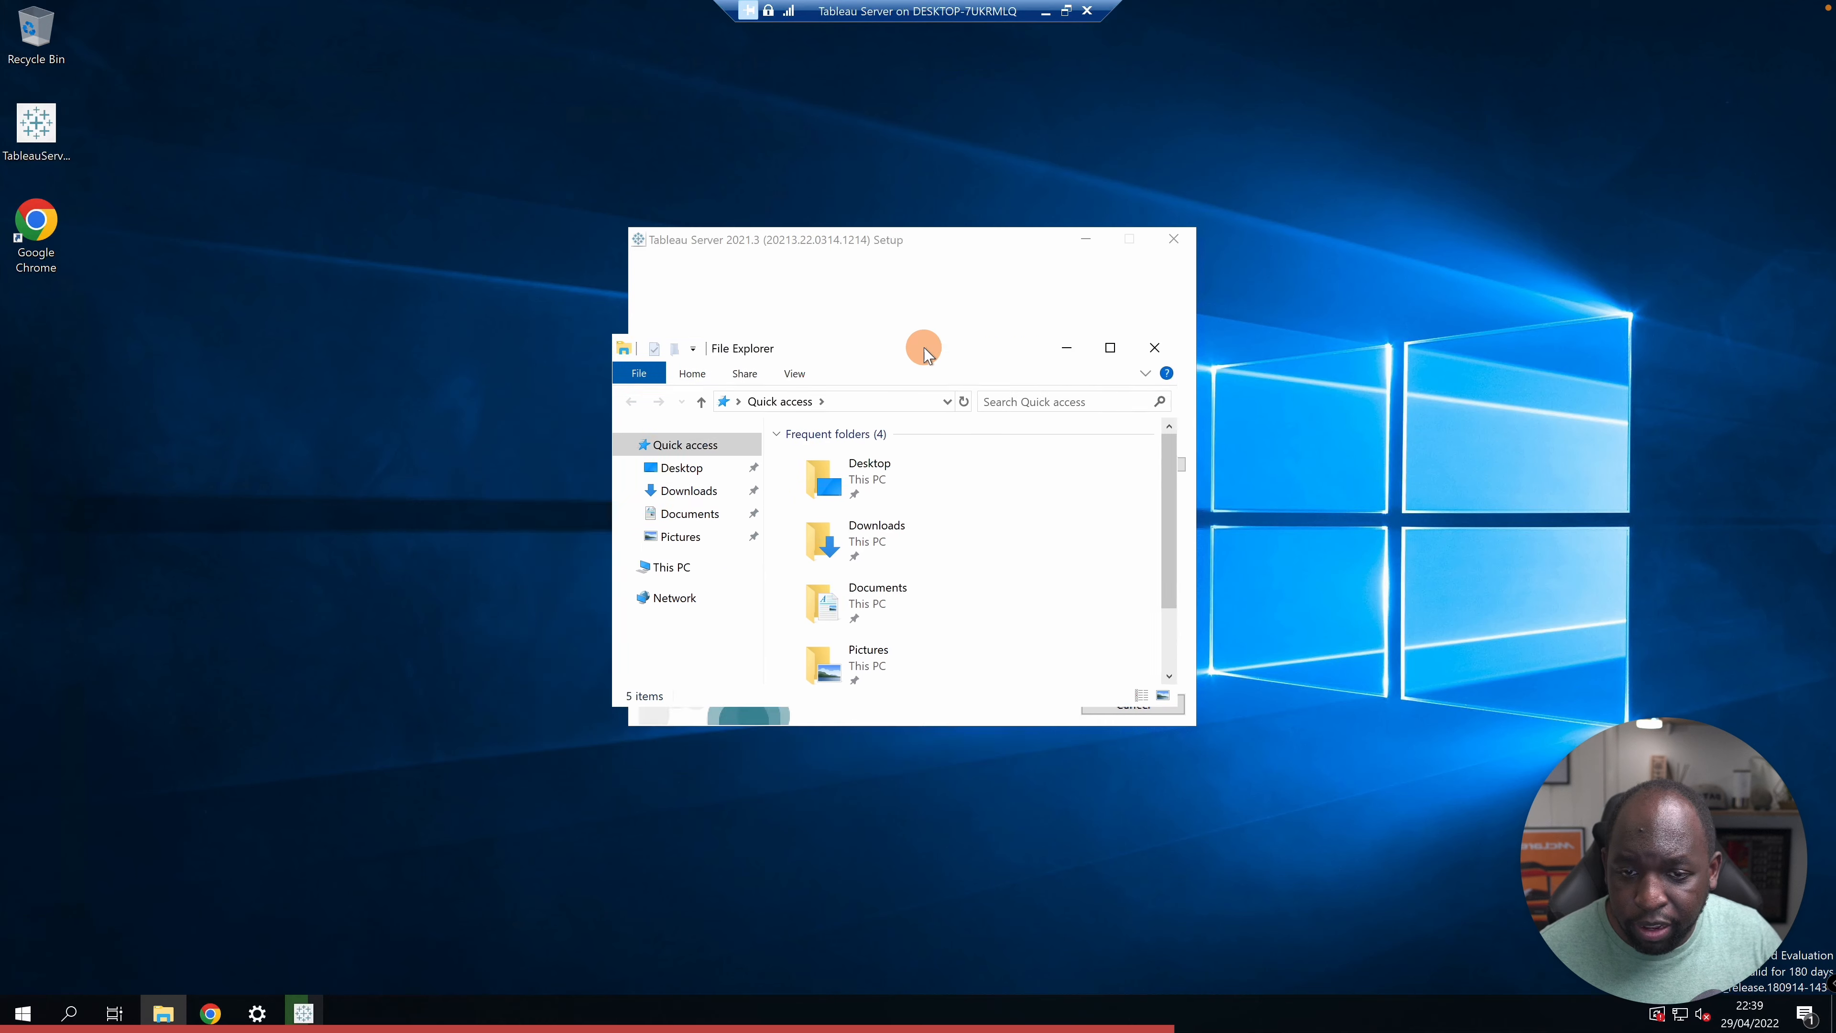
{"action": "left_click", "coordinate": [672, 567]}
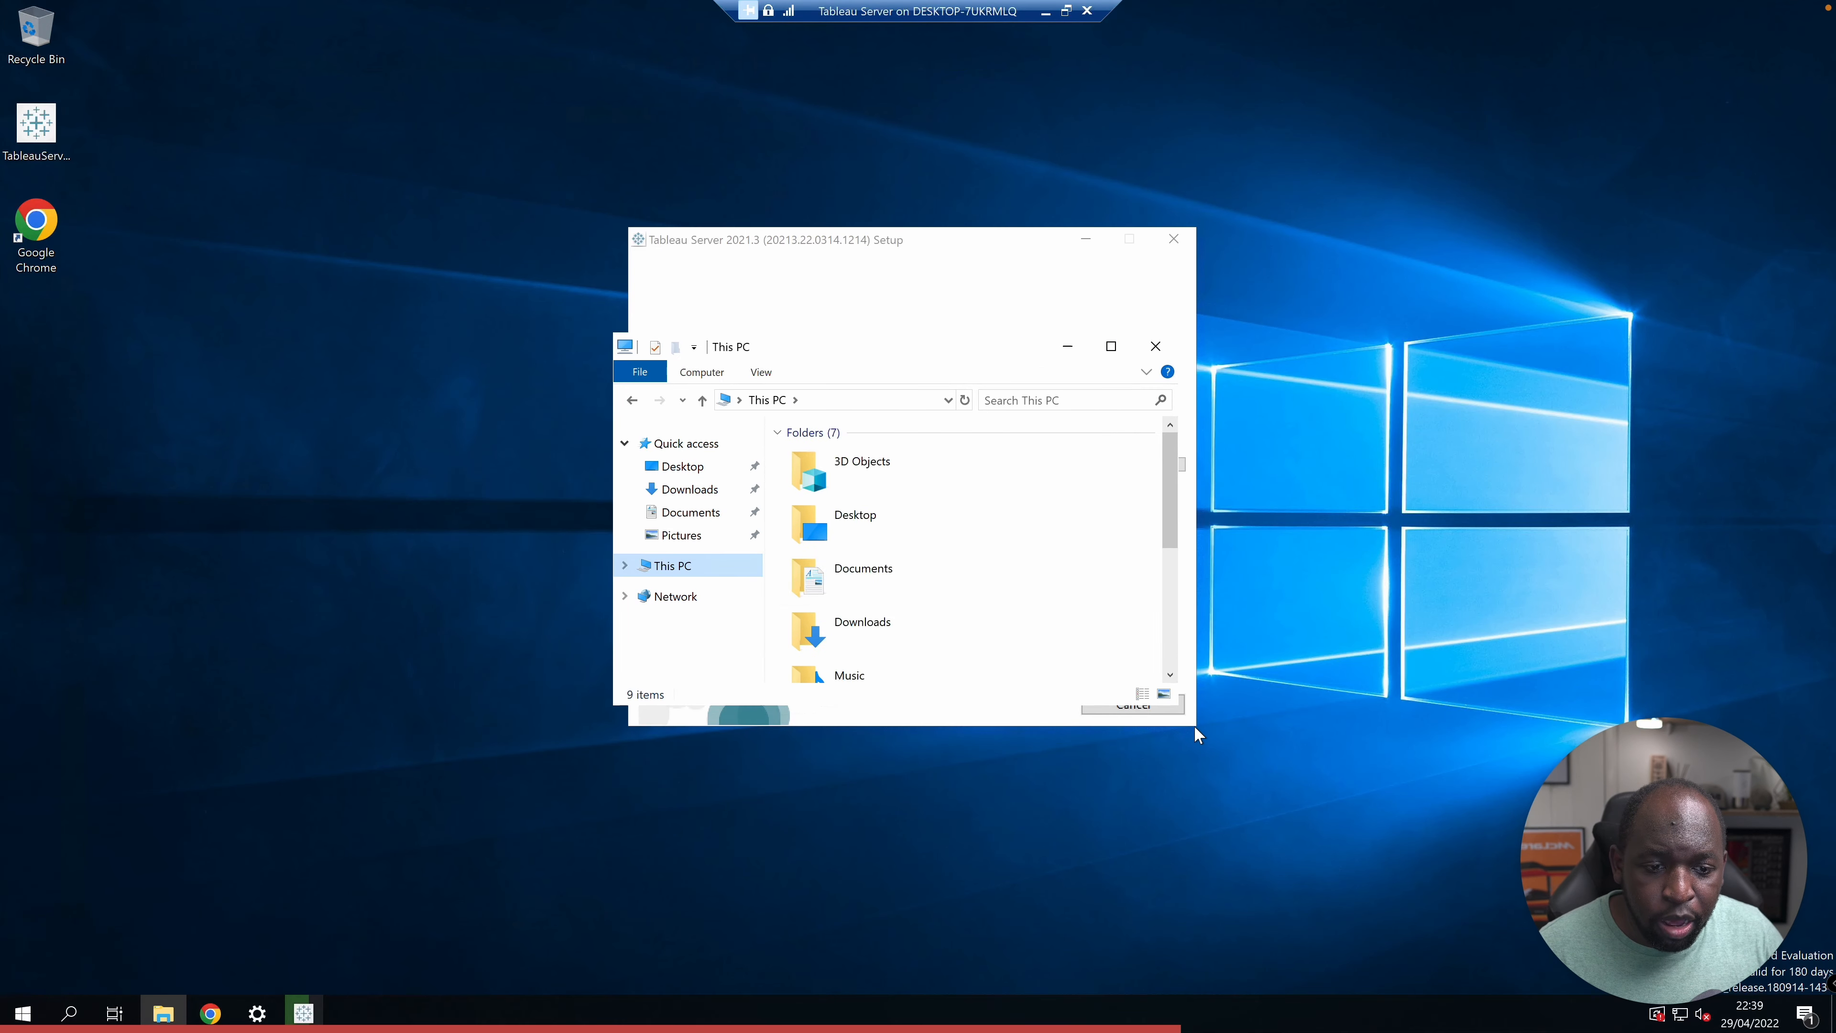
{"action": "left_click", "coordinate": [1111, 346]}
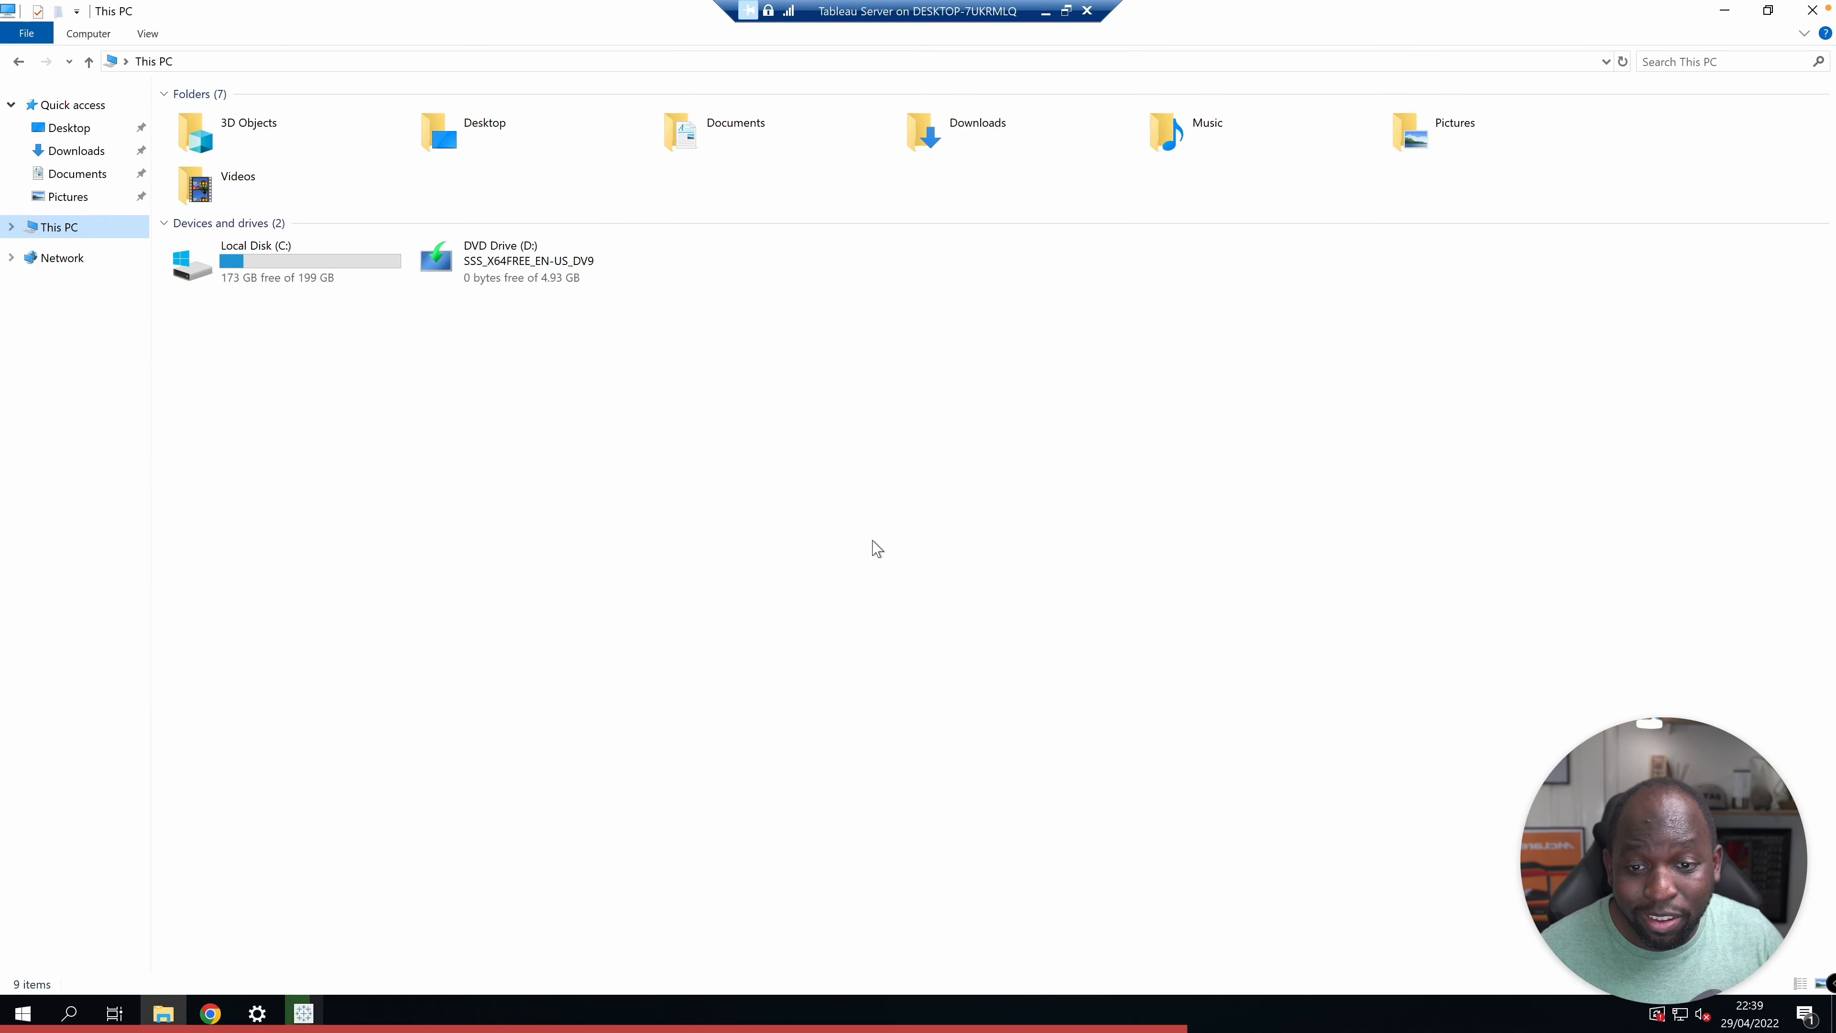
{"action": "double_click", "coordinate": [294, 269]}
{"action": "left_click", "coordinate": [251, 142]}
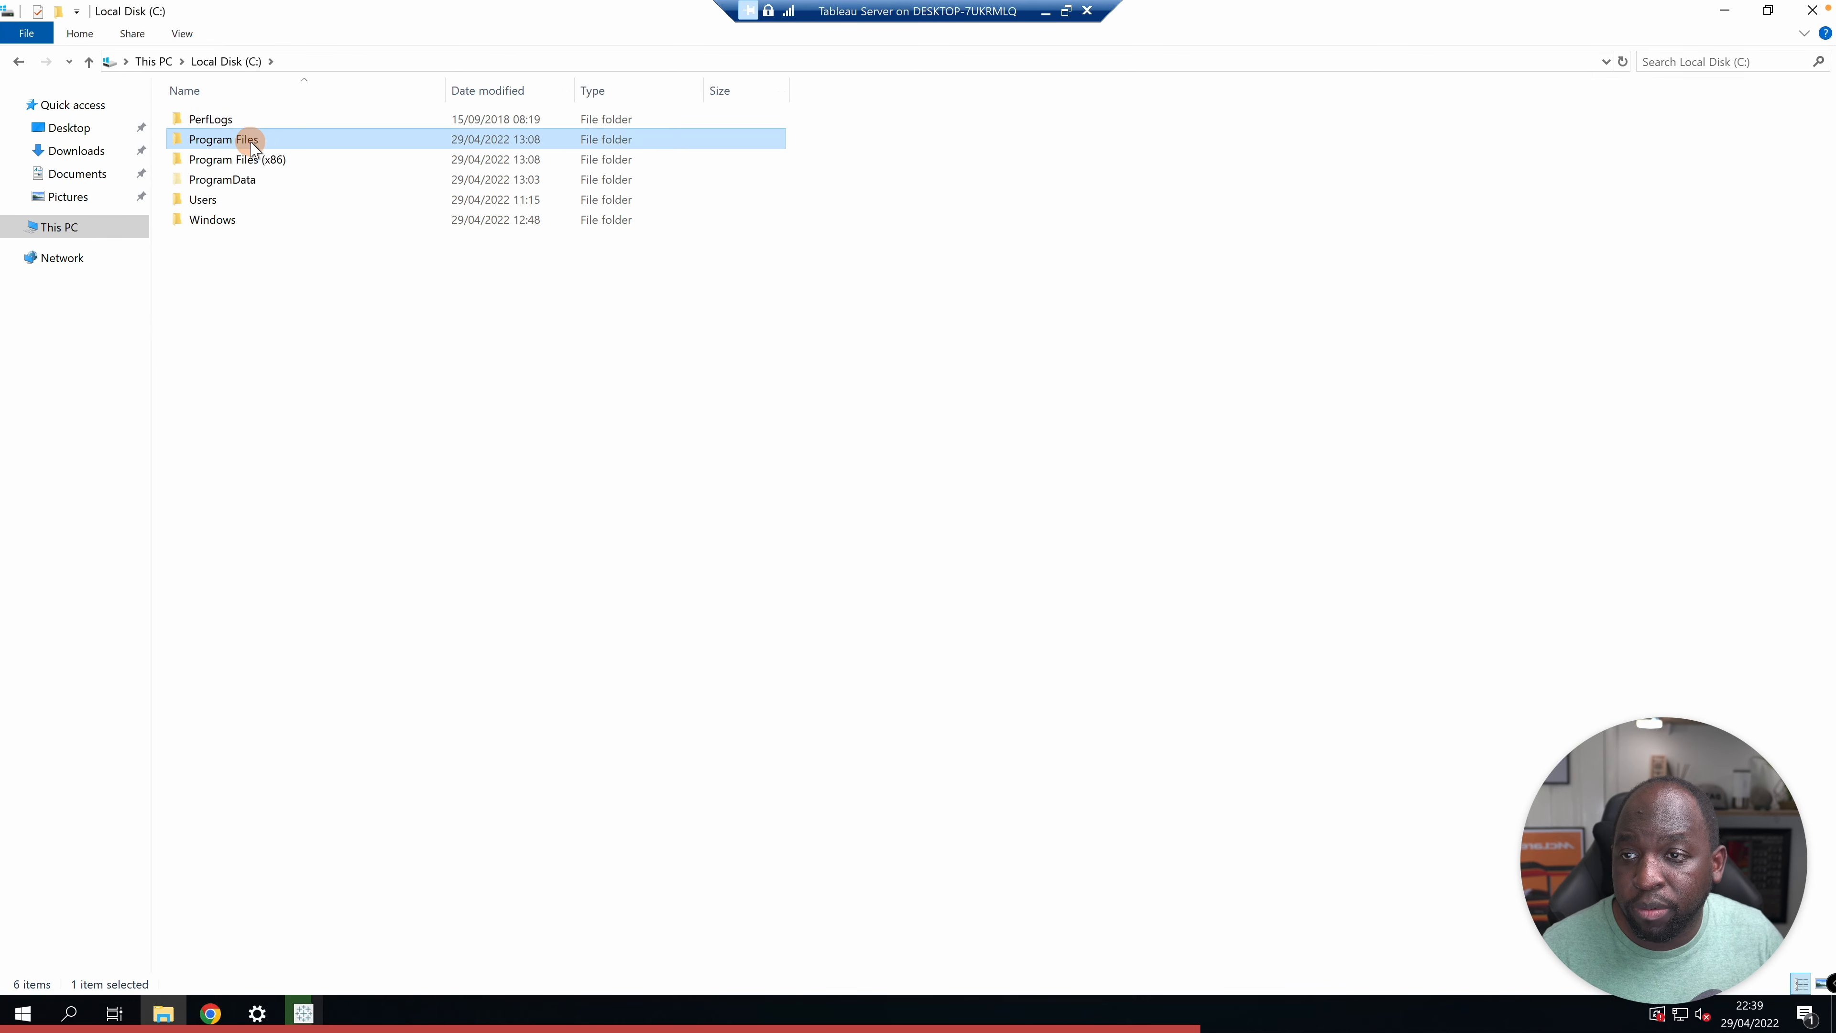
{"action": "double_click", "coordinate": [251, 142]}
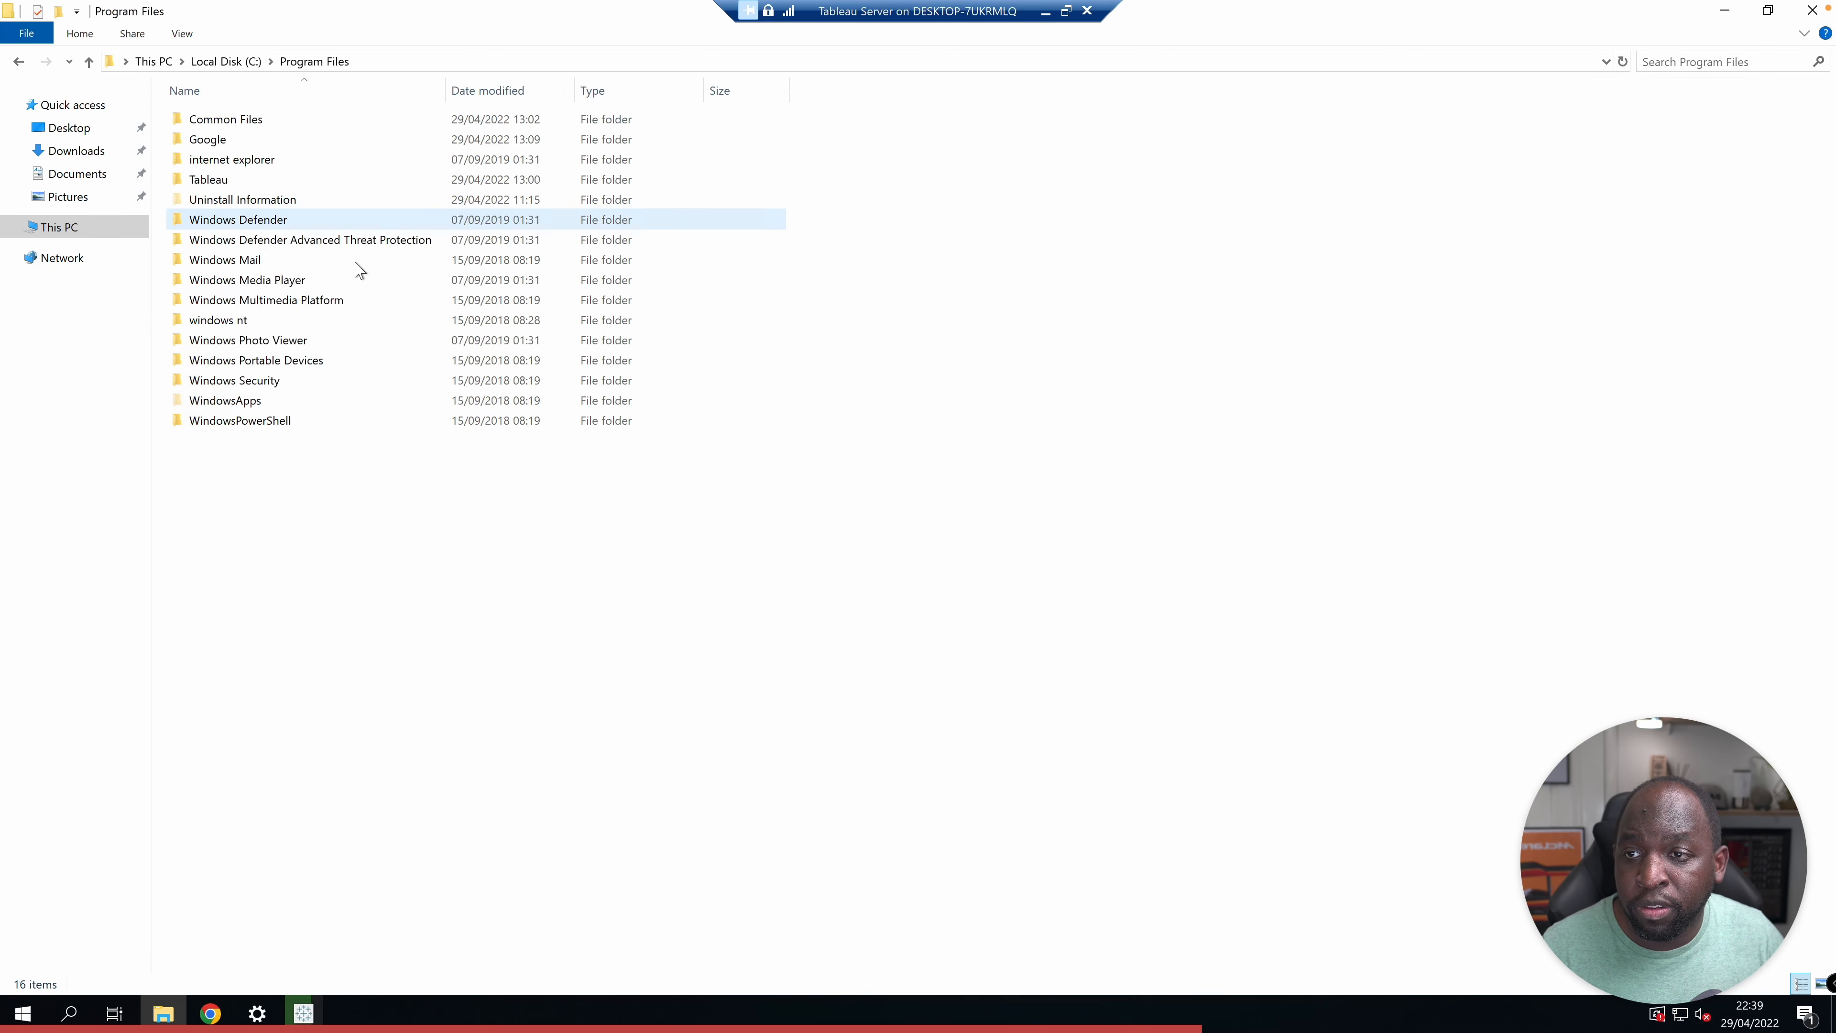
{"action": "double_click", "coordinate": [207, 185]}
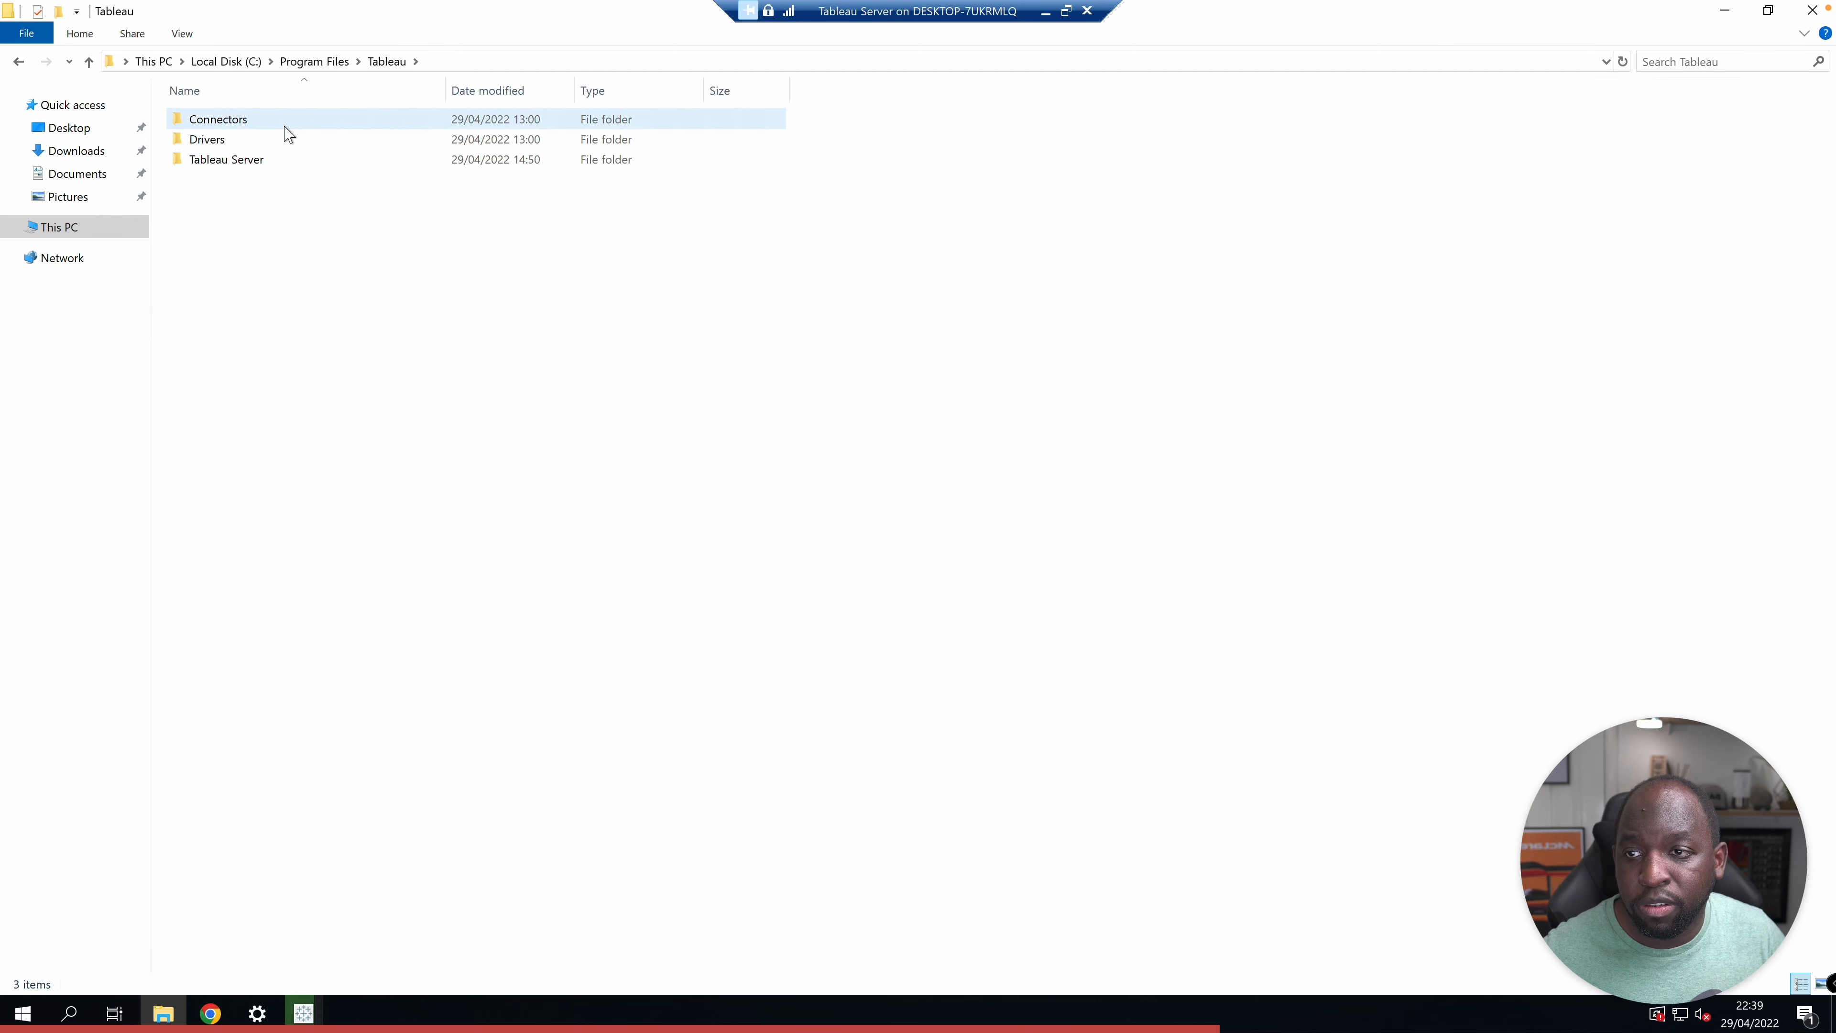
{"action": "double_click", "coordinate": [249, 160]}
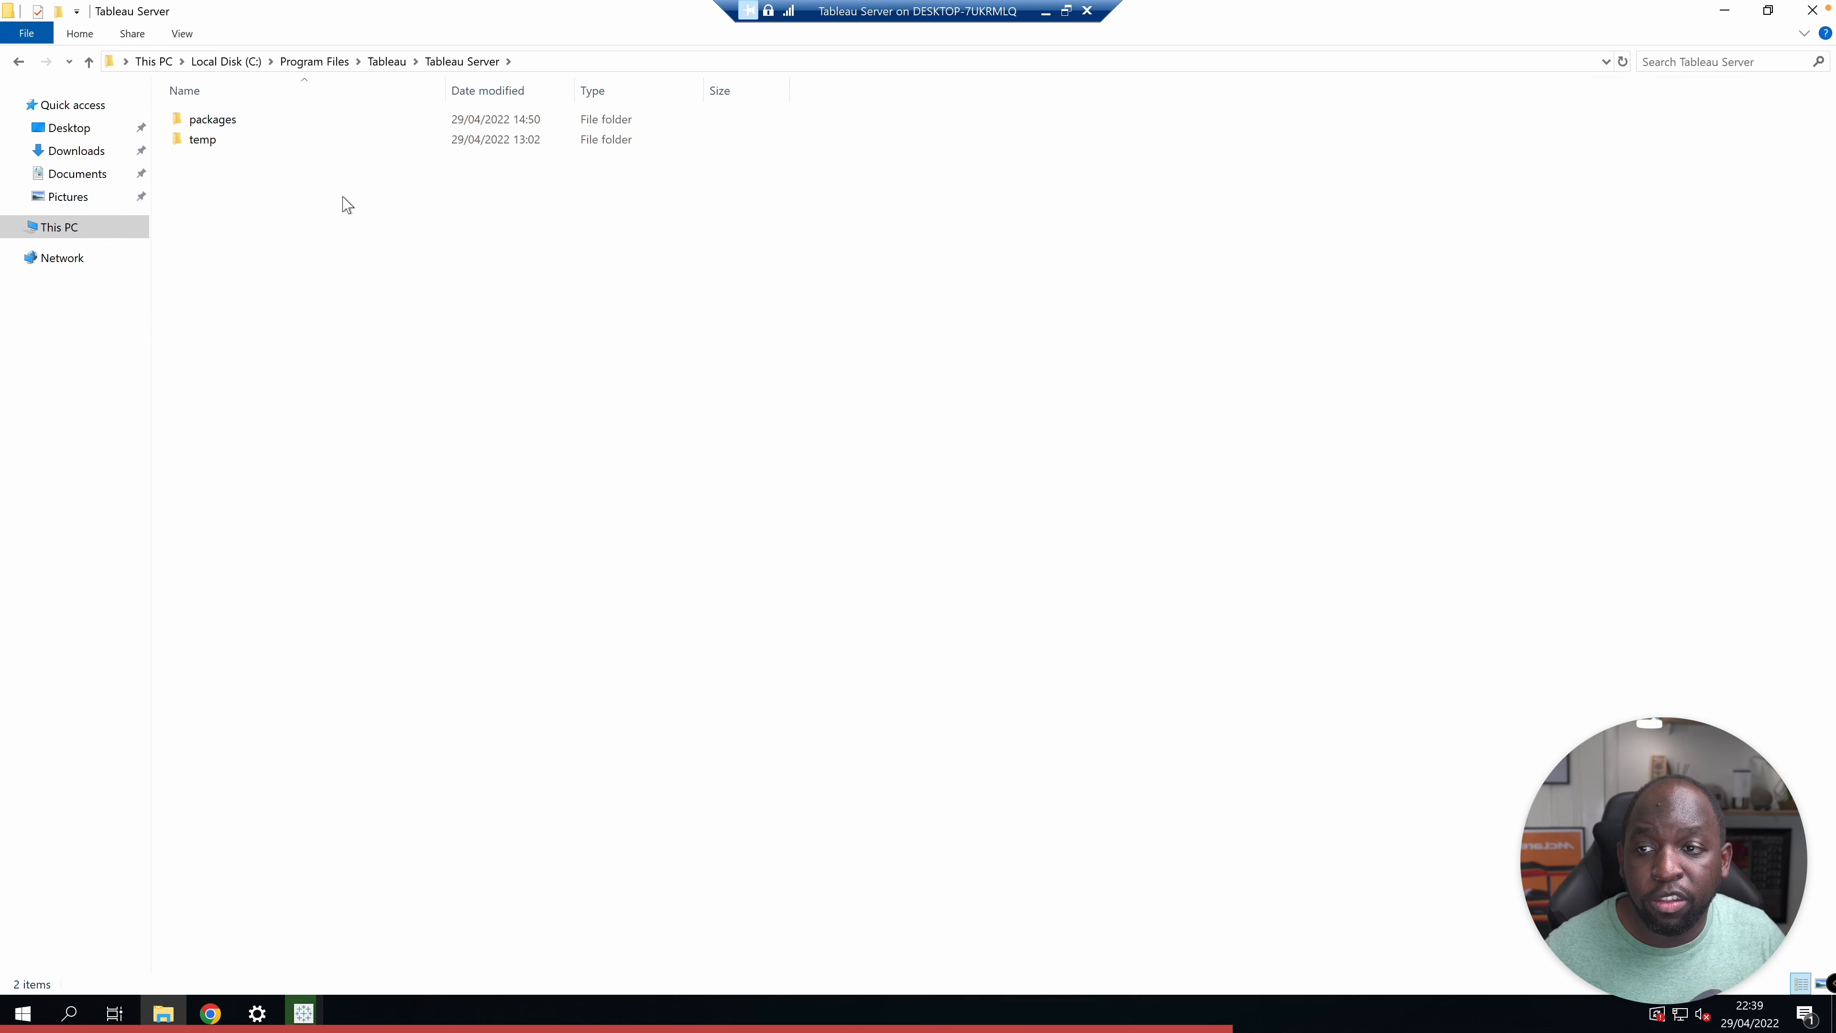
{"action": "left_click", "coordinate": [394, 66]}
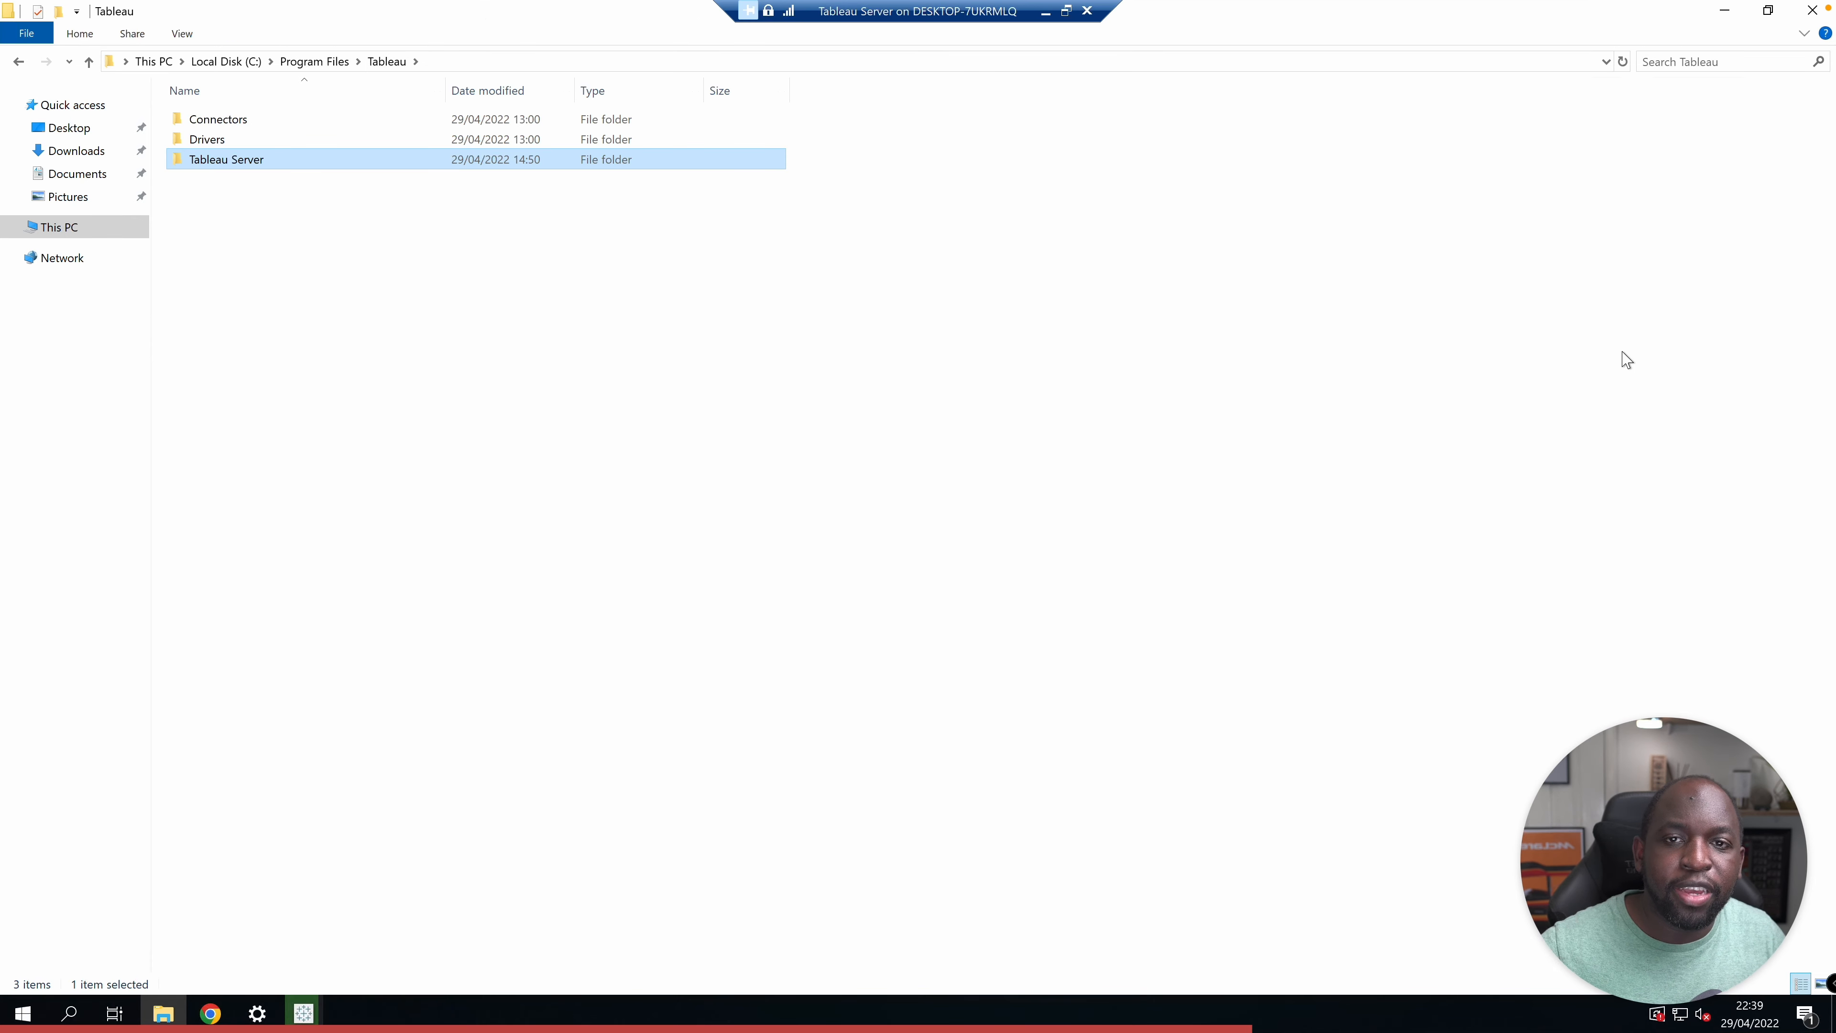
Restore the File Explorer window, bring the Tableau Server setup back to the front, and shift the setup window slightly
{"action": "left_click", "coordinate": [1769, 12]}
{"action": "left_click", "coordinate": [944, 244]}
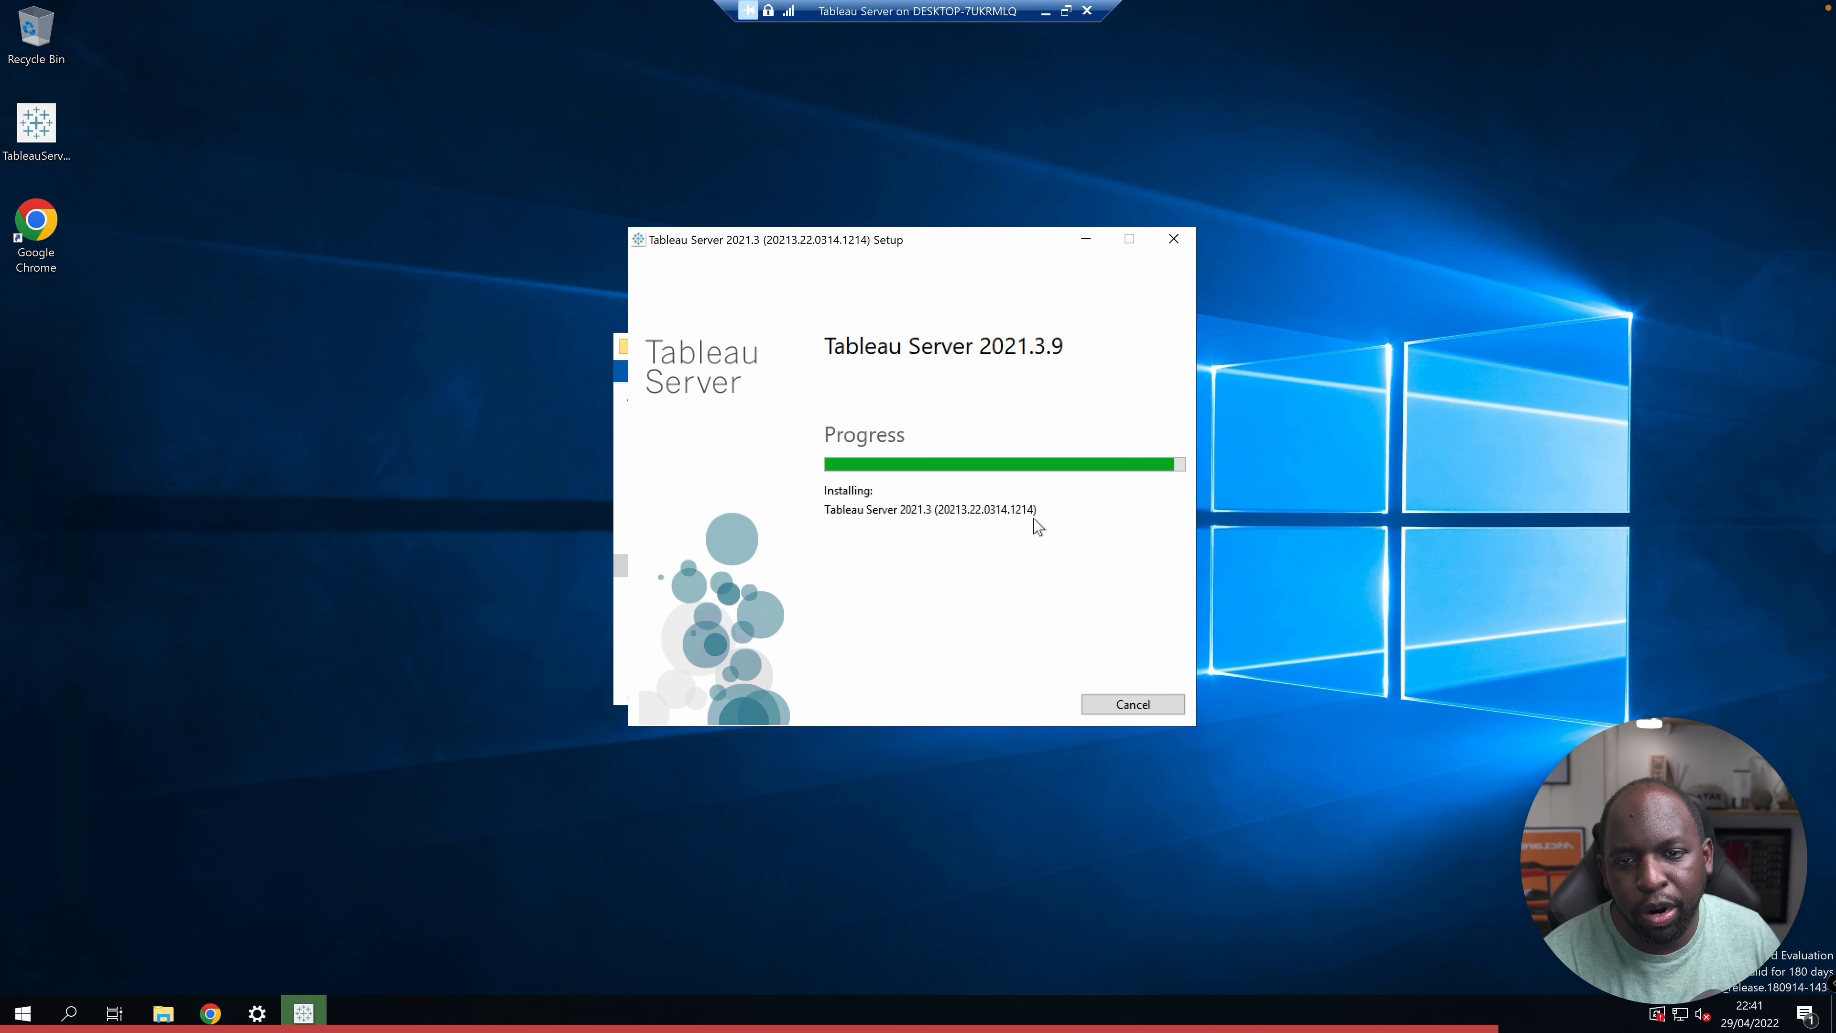
{"action": "left_click_drag", "start_coordinate": [869, 250], "coordinate": [828, 254]}
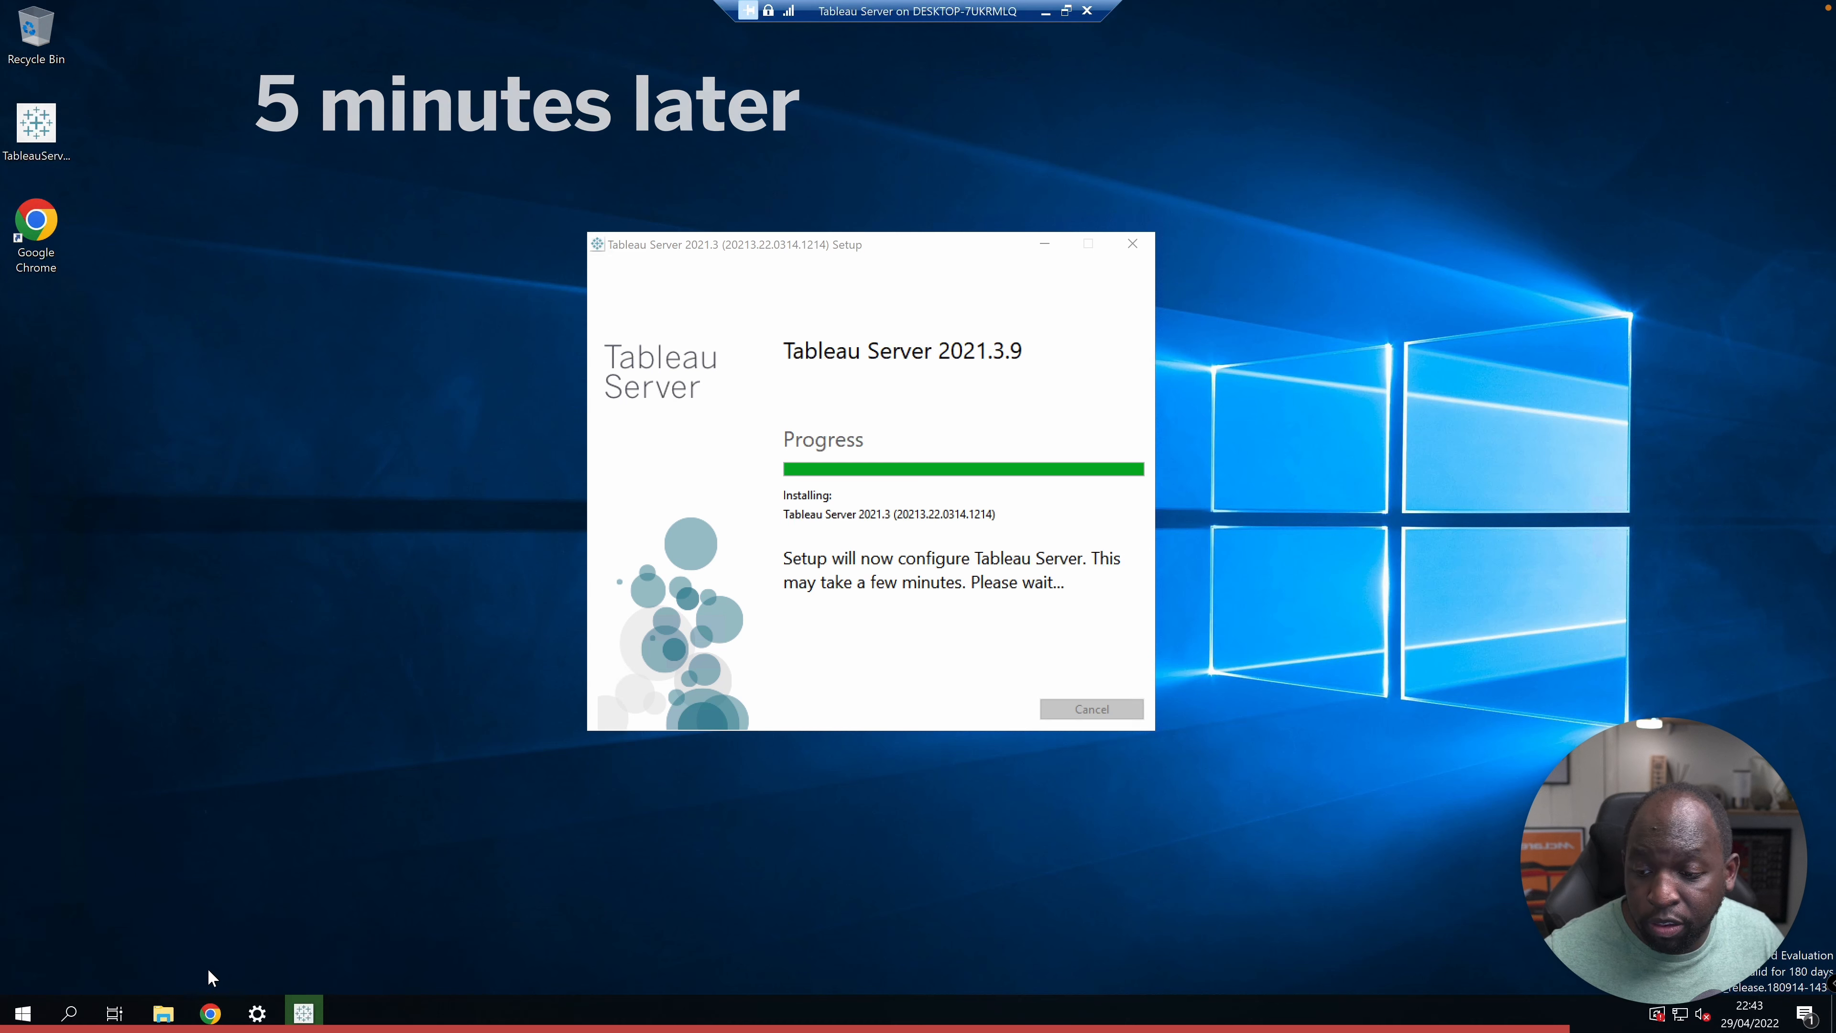
Open the packages folder under C:\Program Files\Tableau\Tableau Server, look through its package folders, and close File Explorer
{"action": "left_click", "coordinate": [164, 1013]}
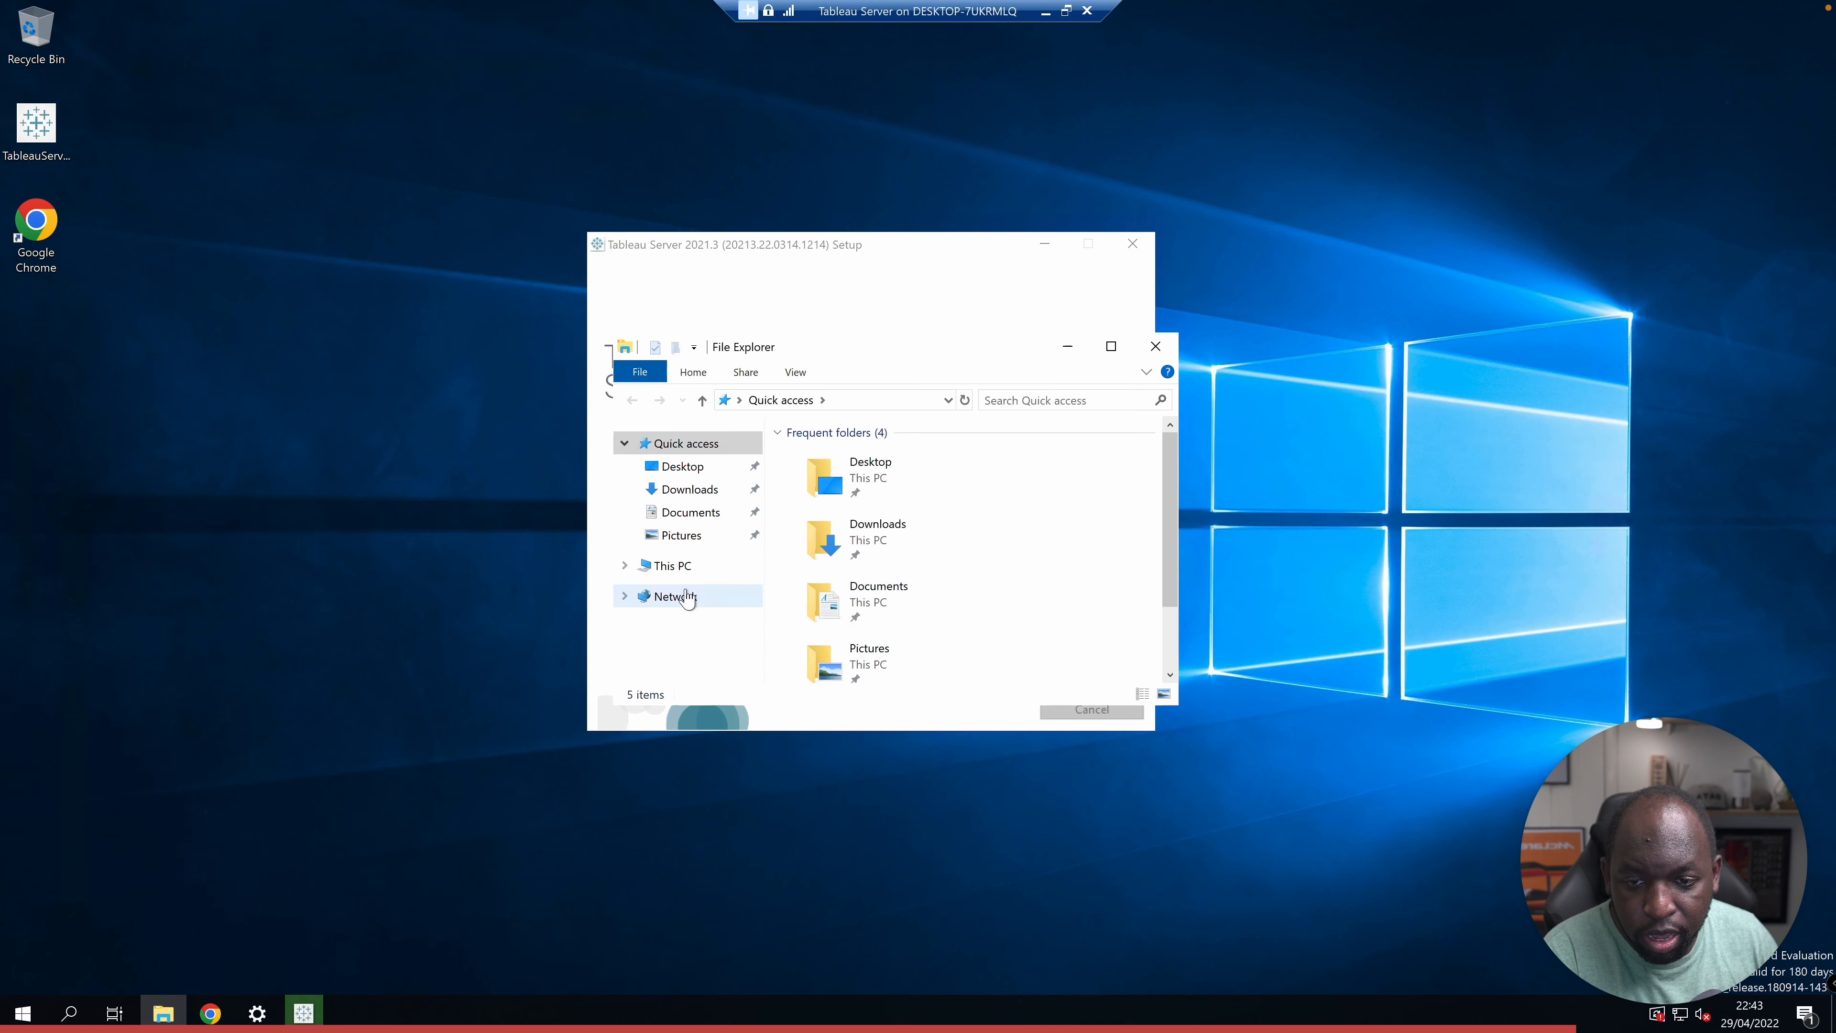
{"action": "left_click", "coordinate": [669, 566]}
{"action": "scroll", "coordinate": [890, 615], "scroll_direction": "down", "scroll_amount": 3}
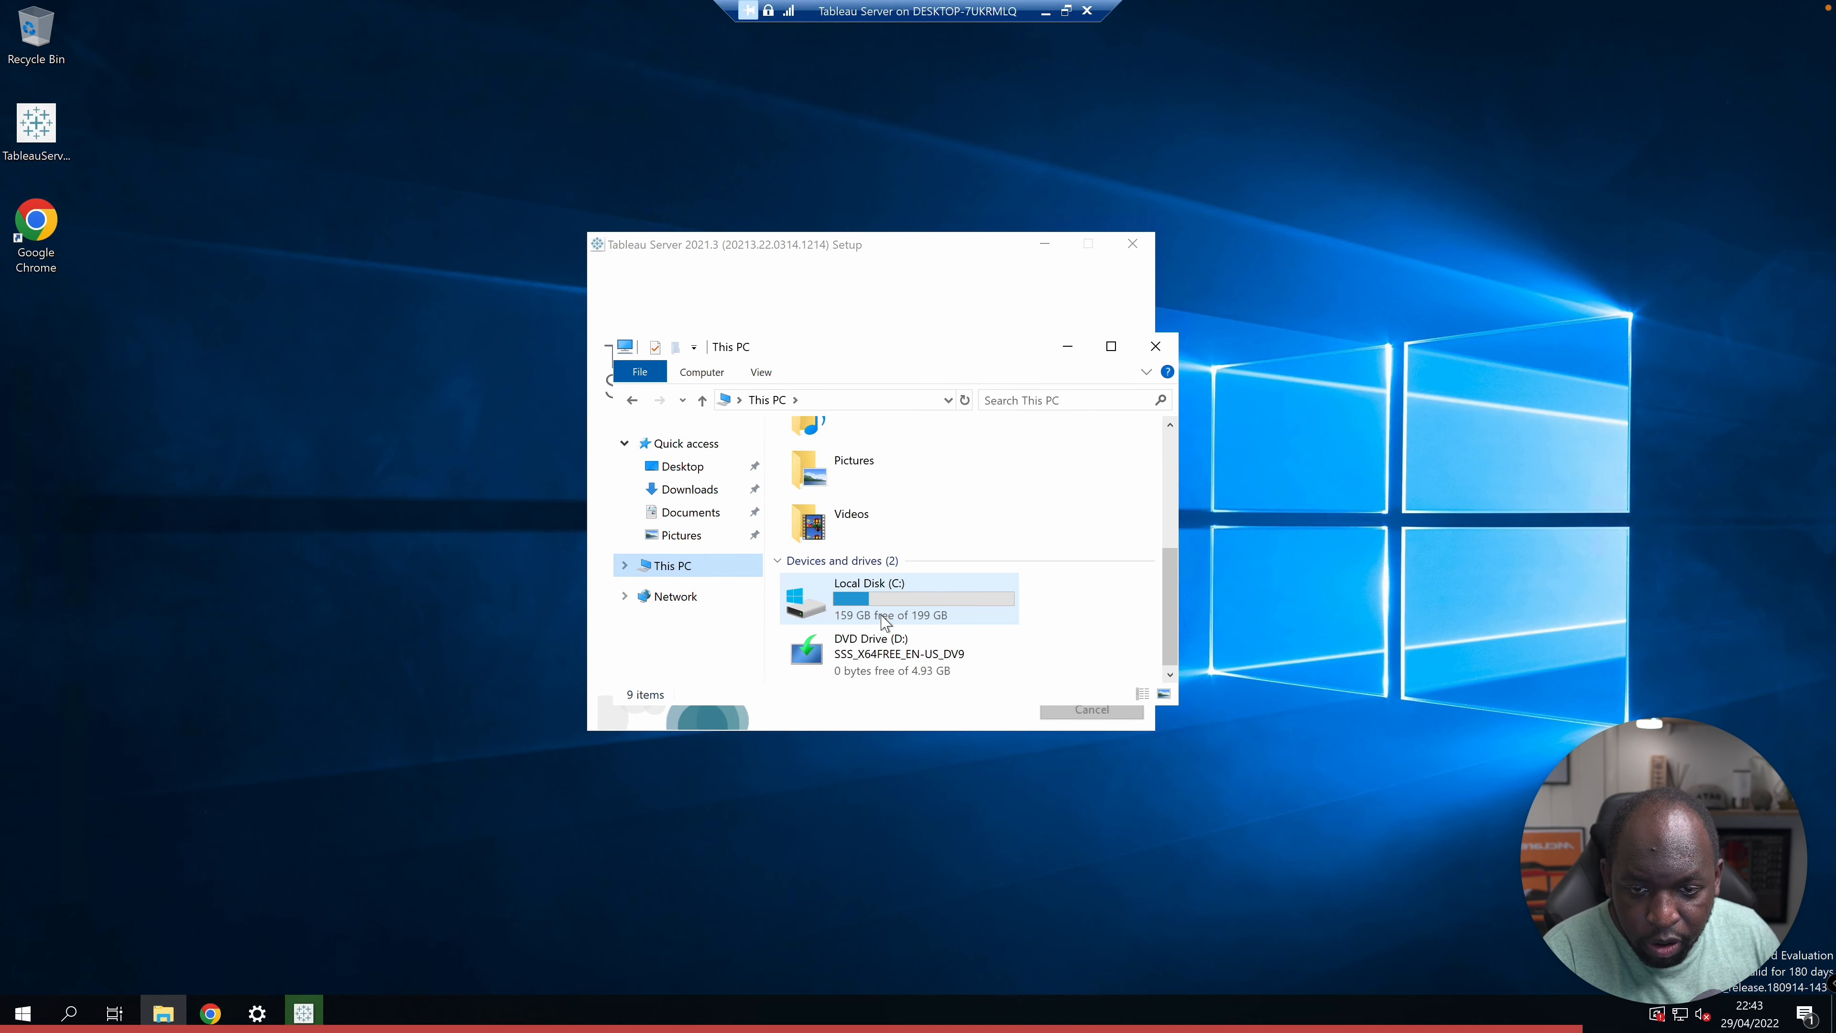
{"action": "left_click", "coordinate": [891, 606]}
{"action": "double_click", "coordinate": [891, 607]}
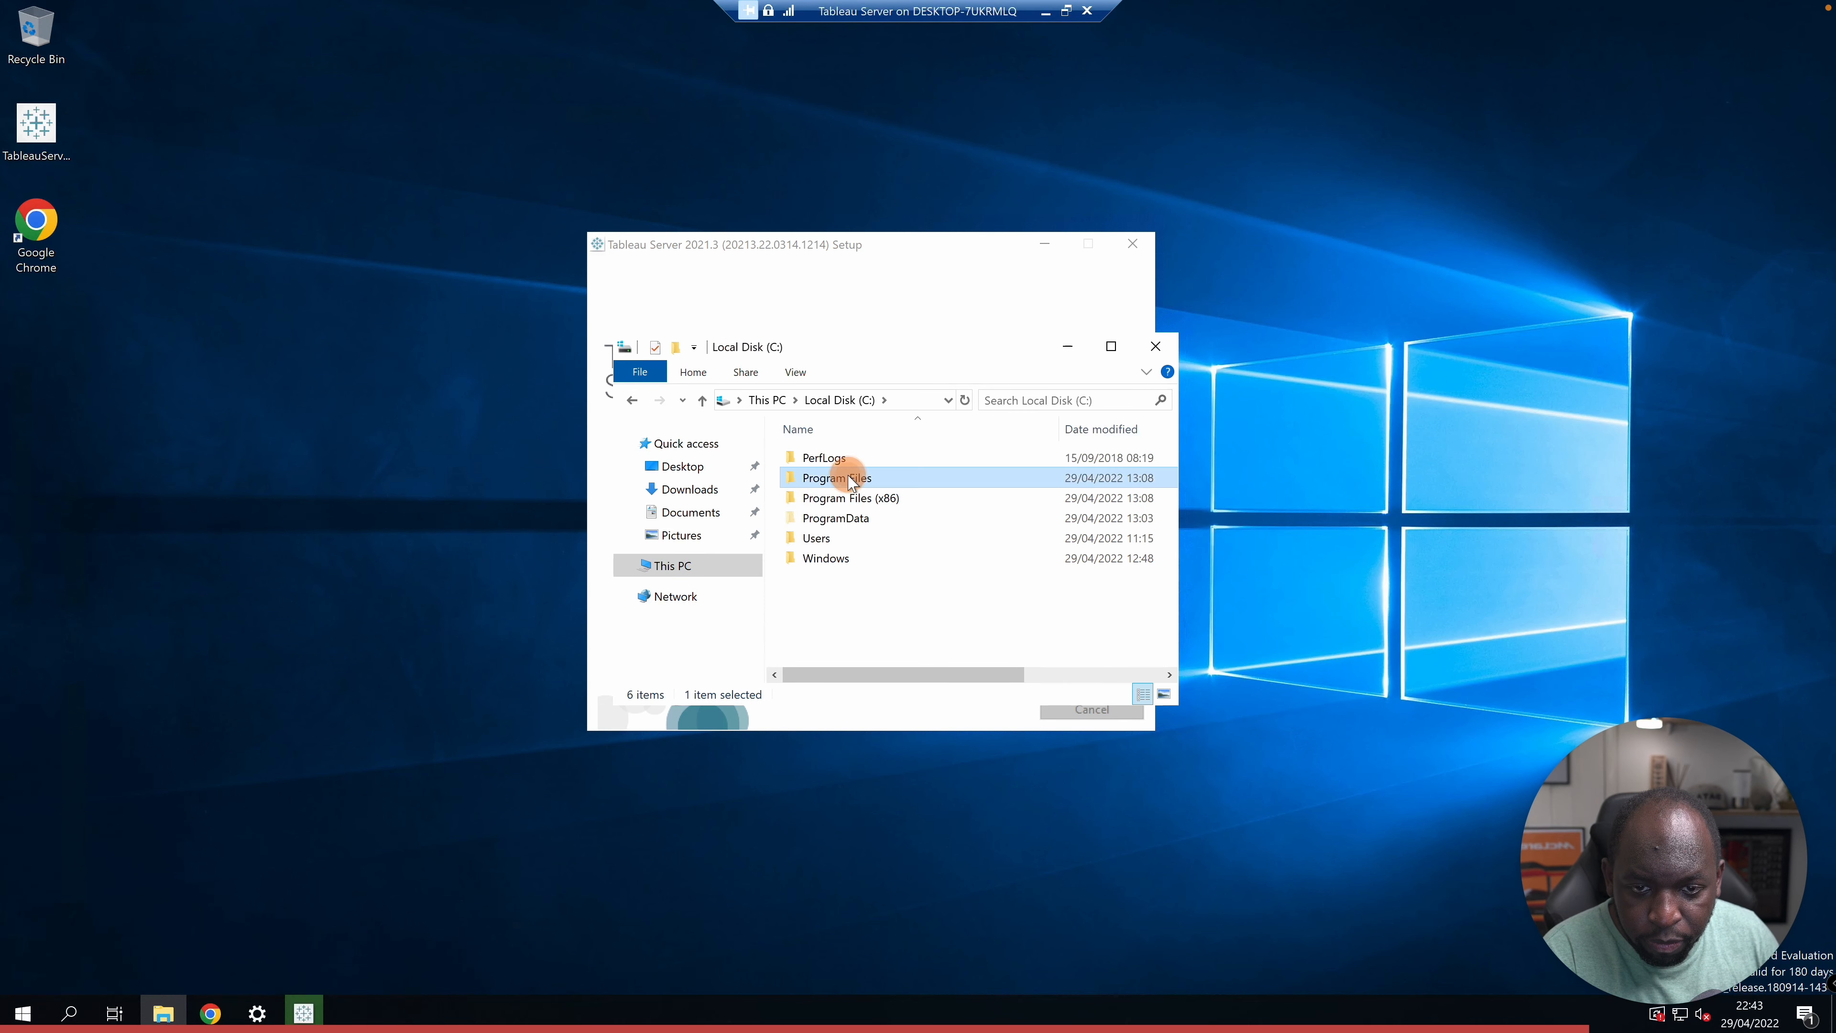
{"action": "double_click", "coordinate": [840, 471]}
{"action": "left_click", "coordinate": [842, 518]}
{"action": "double_click", "coordinate": [842, 518]}
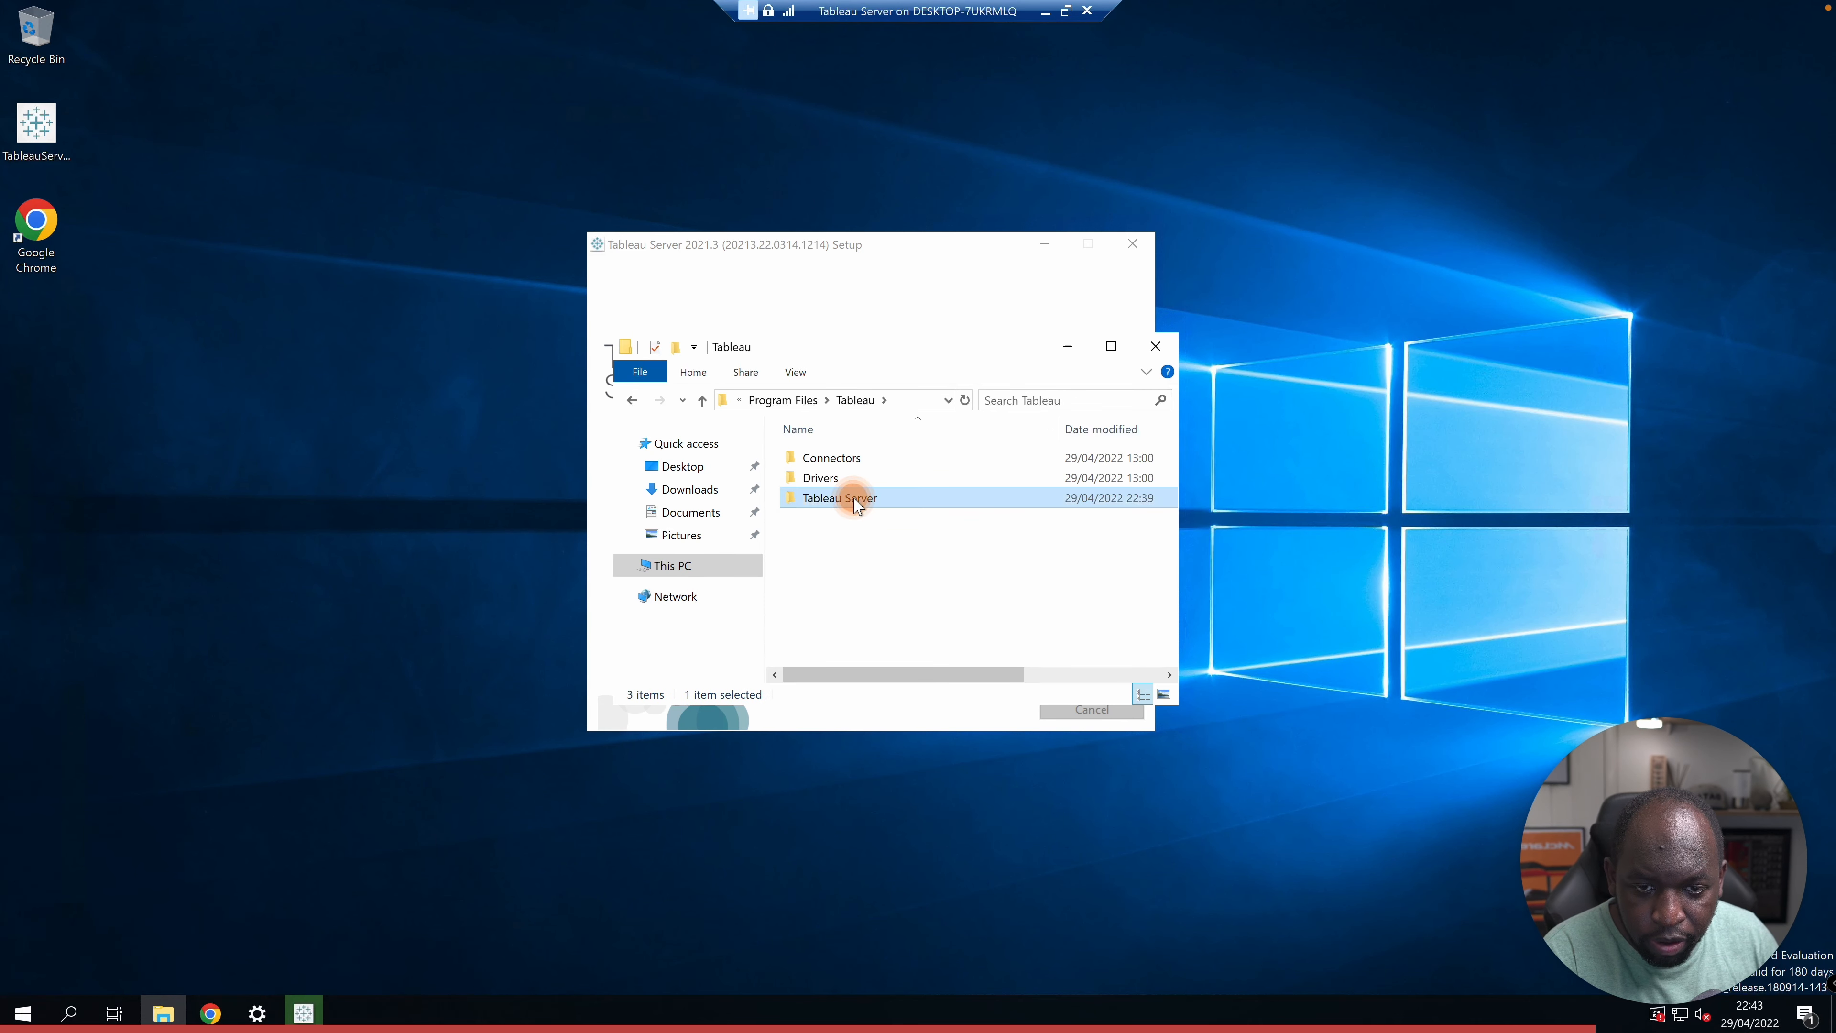
{"action": "double_click", "coordinate": [853, 498]}
{"action": "double_click", "coordinate": [839, 480]}
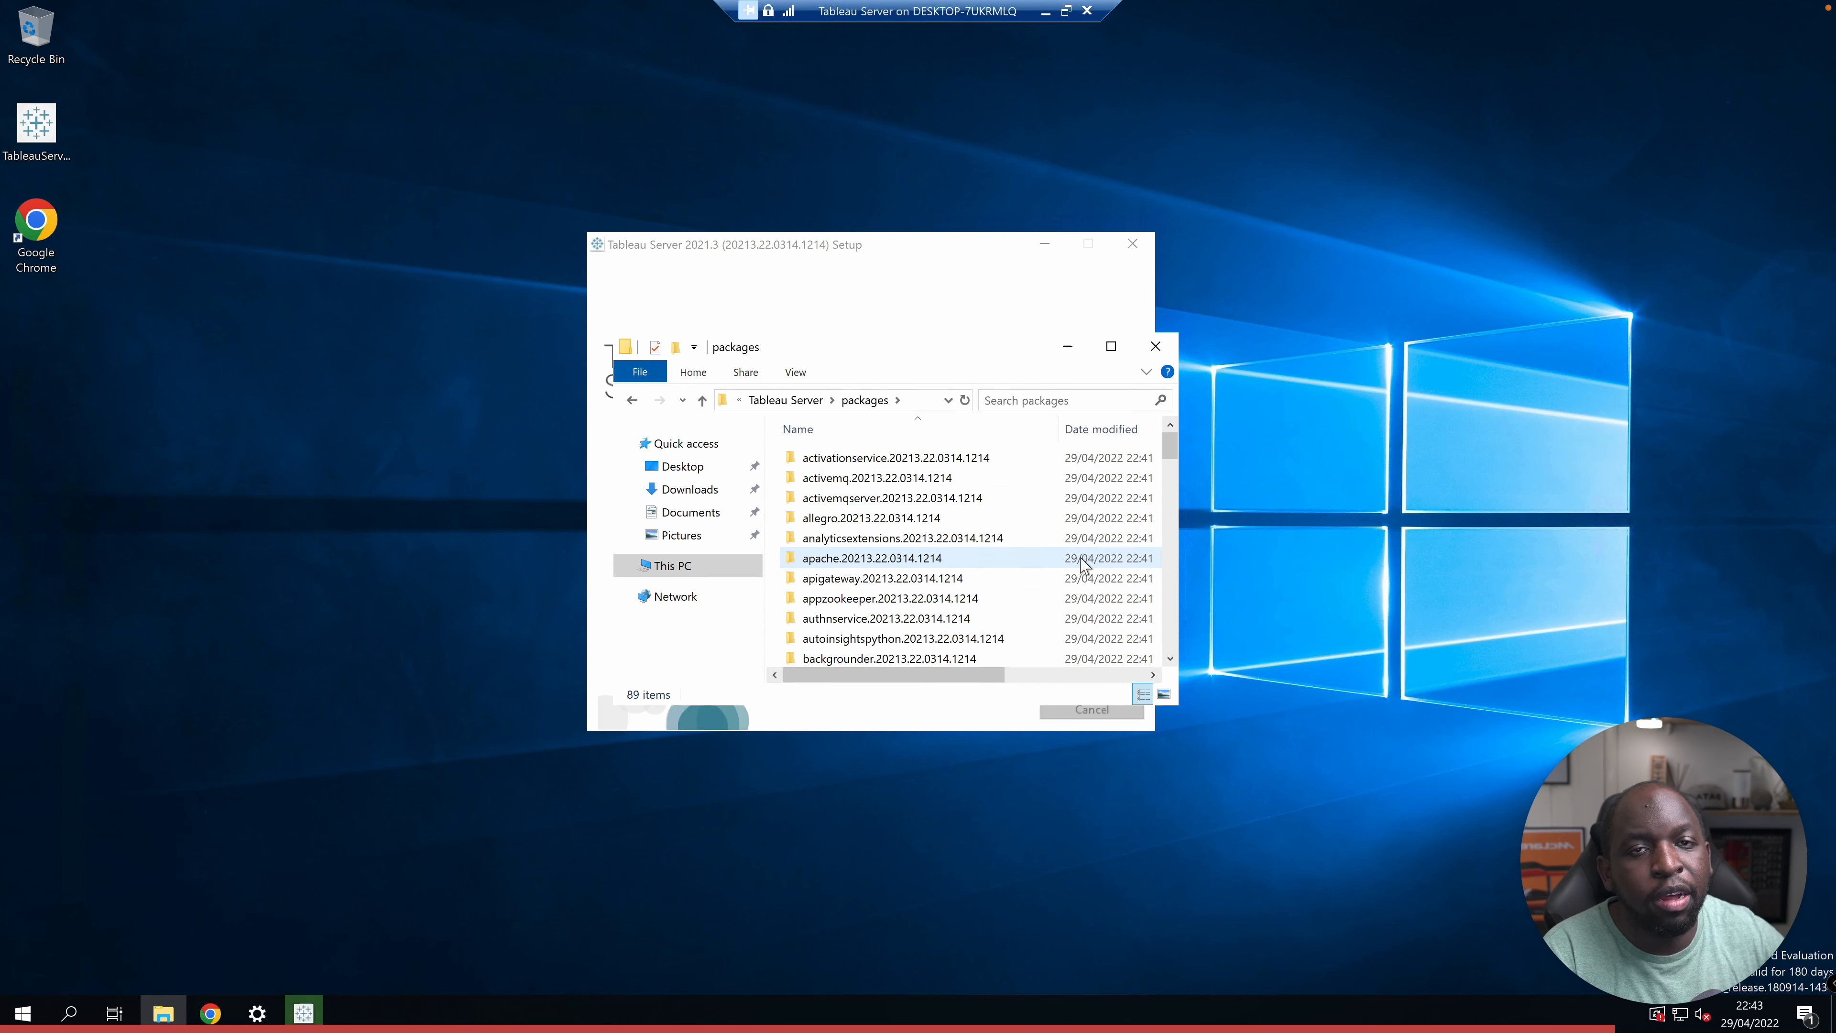
{"action": "left_click_drag", "start_coordinate": [1171, 447], "coordinate": [1172, 533]}
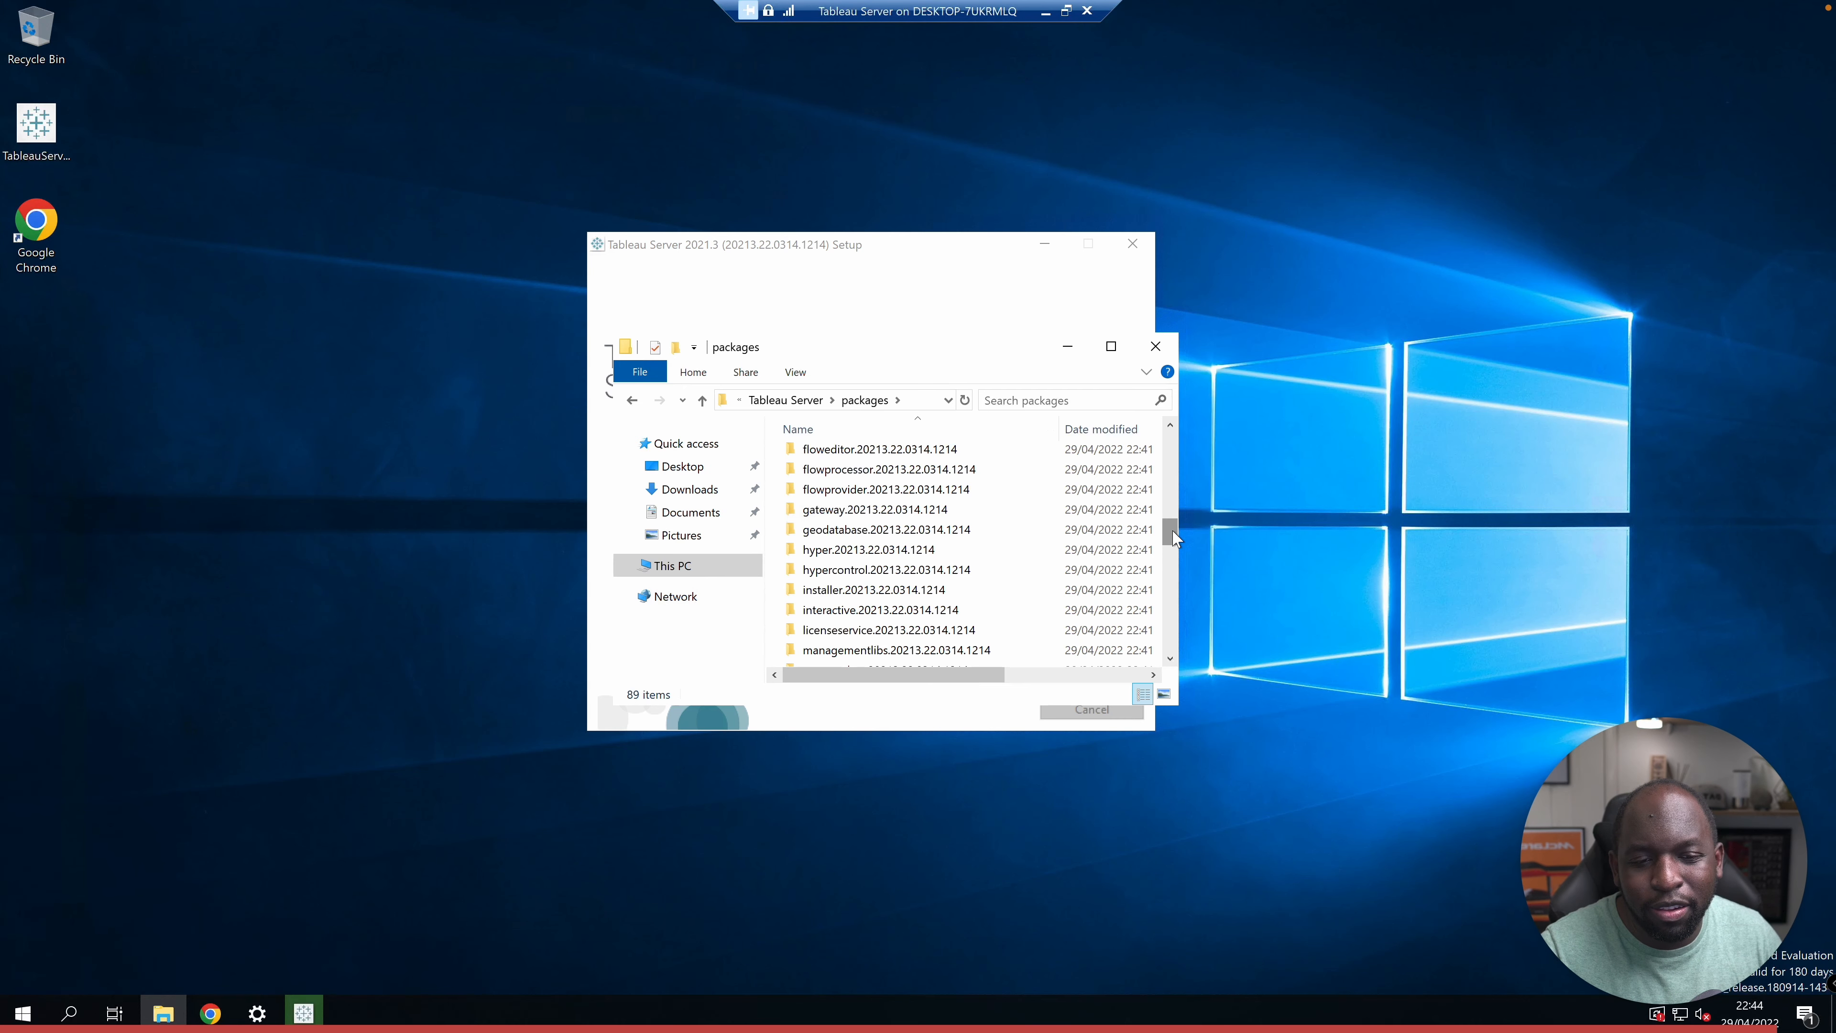
{"action": "left_click_drag", "start_coordinate": [1173, 534], "coordinate": [1174, 506]}
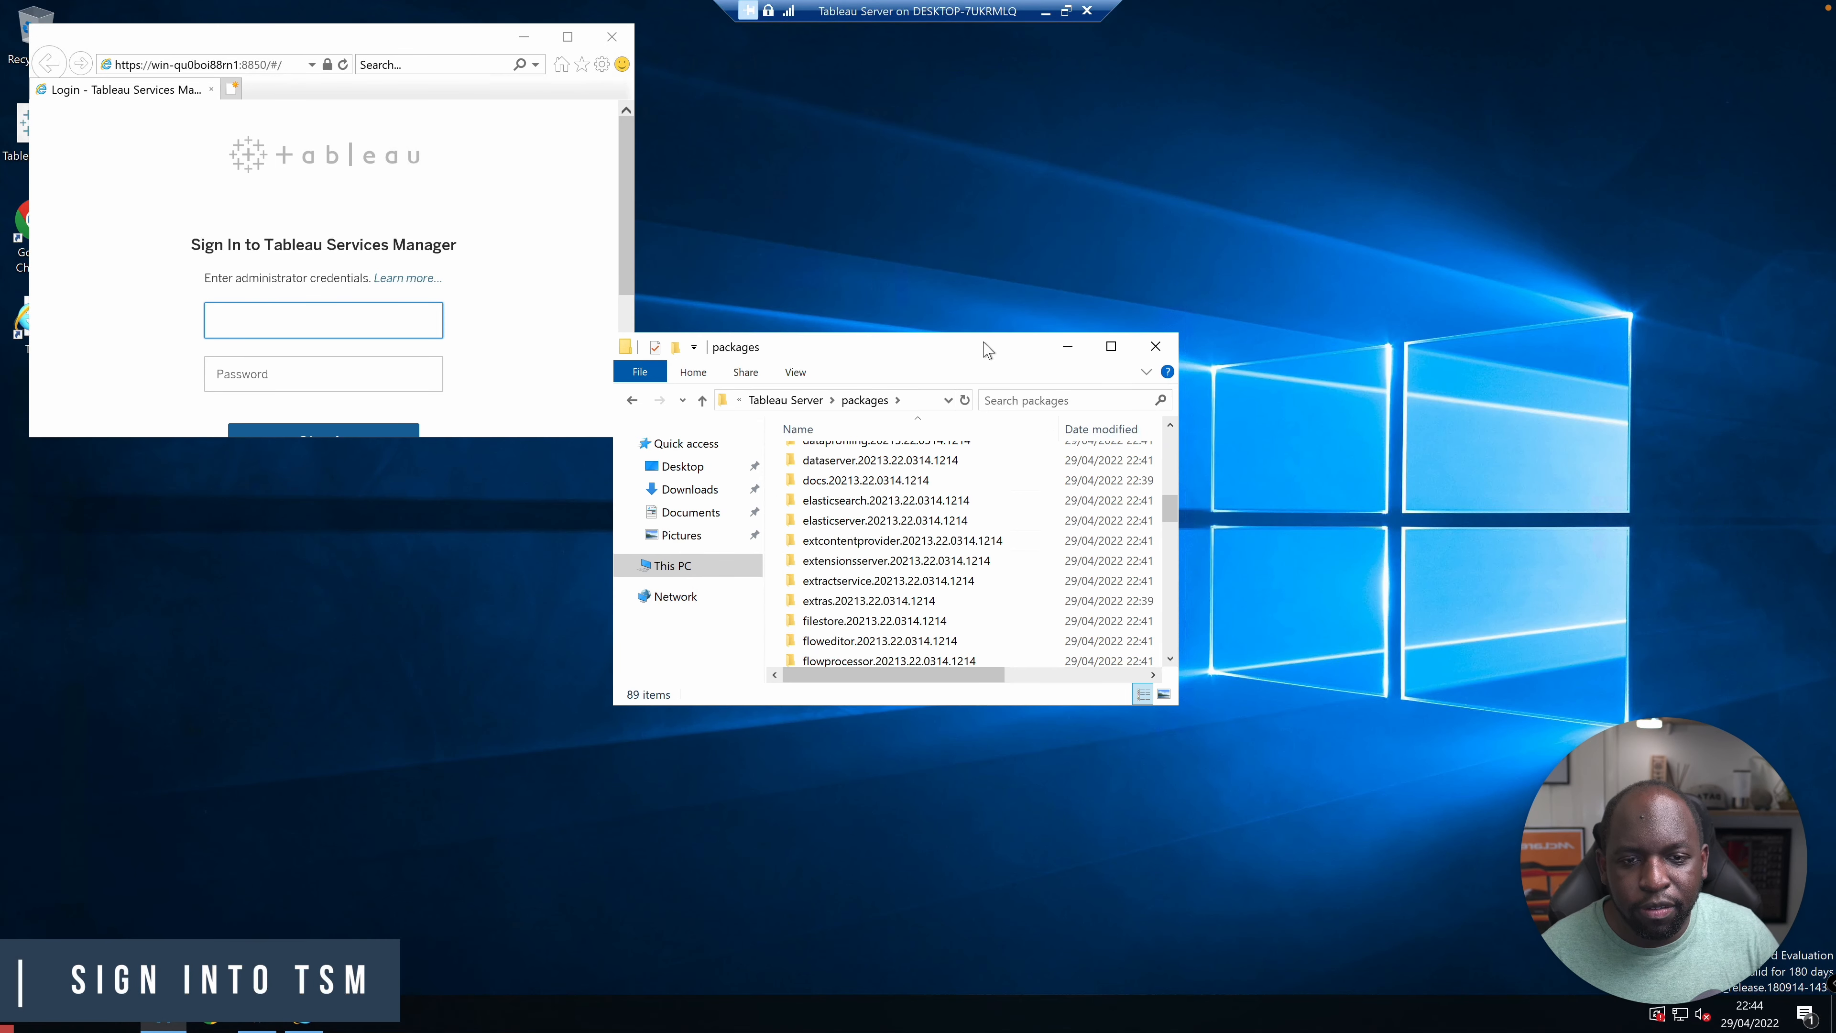
{"action": "left_click_drag", "start_coordinate": [984, 340], "coordinate": [1204, 361]}
{"action": "left_click", "coordinate": [1477, 354]}
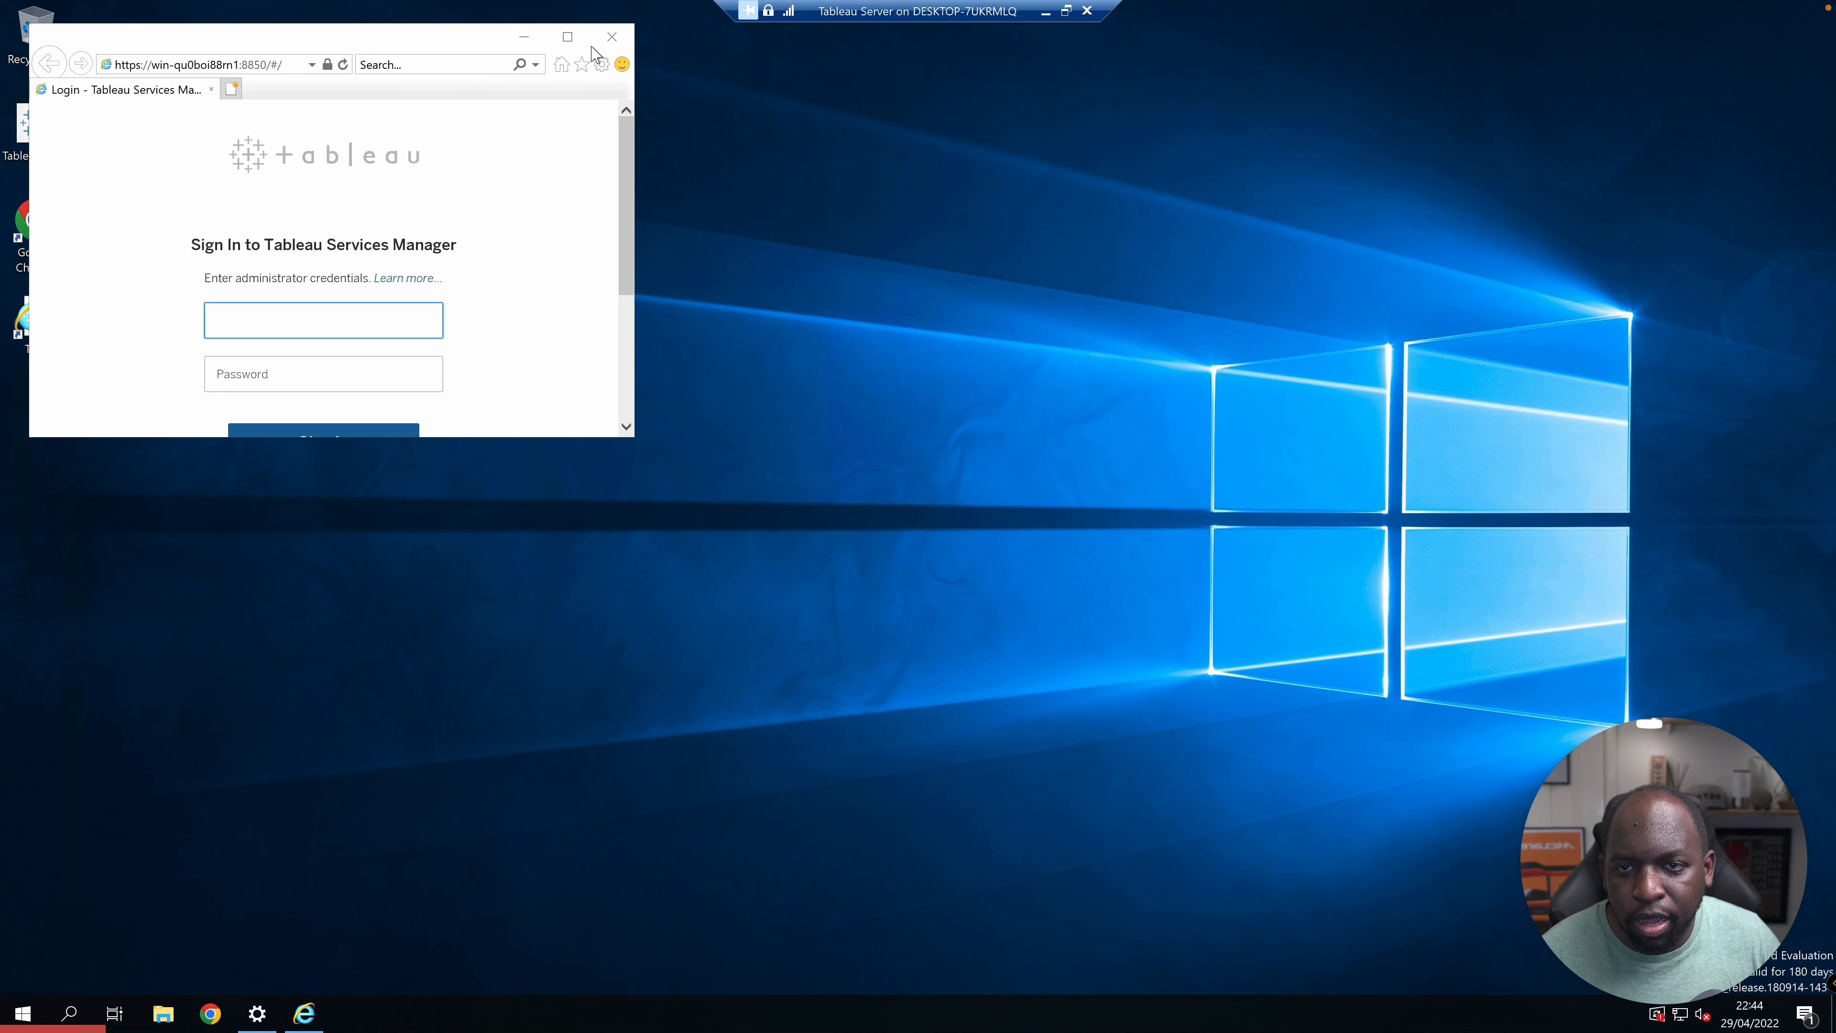
Copy the Tableau Services Manager sign-in address from Internet Explorer and open it in Google Chrome
{"action": "left_click", "coordinate": [568, 36]}
{"action": "left_click", "coordinate": [262, 42]}
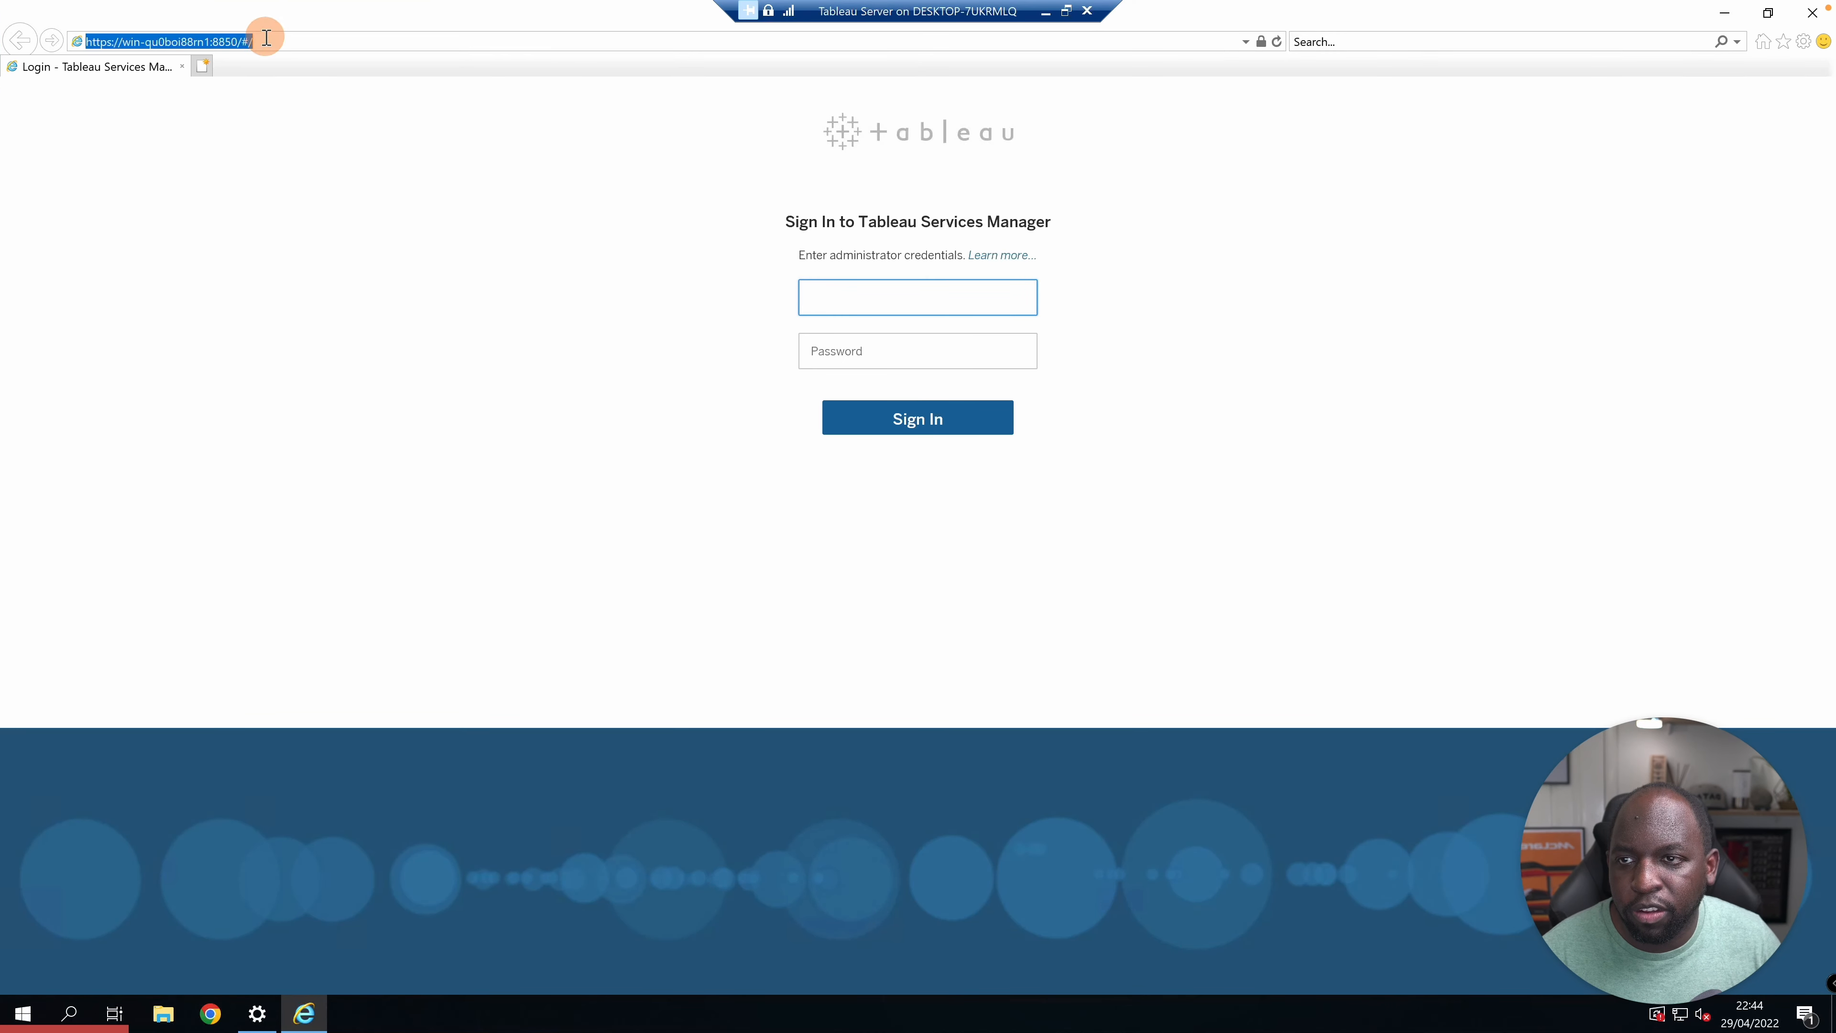
{"action": "right_click", "coordinate": [232, 41]}
{"action": "left_click", "coordinate": [289, 93]}
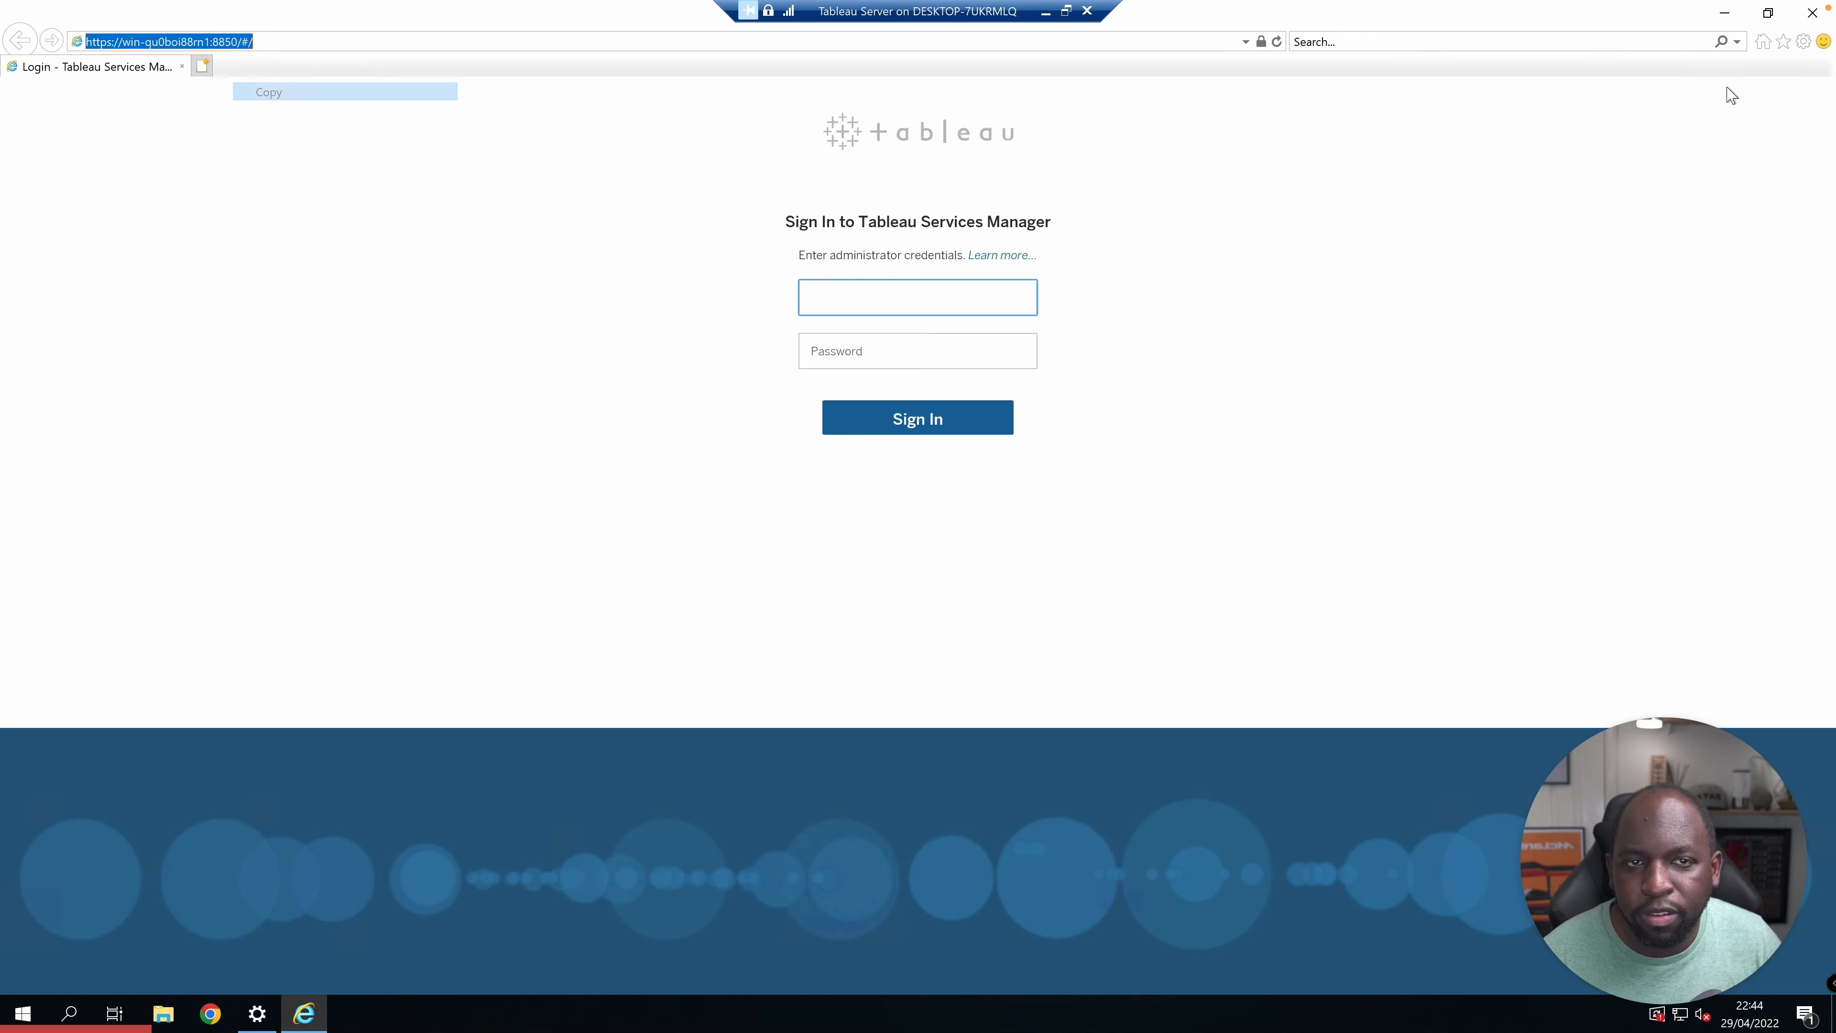
{"action": "left_click", "coordinate": [1724, 13]}
{"action": "double_click", "coordinate": [35, 221]}
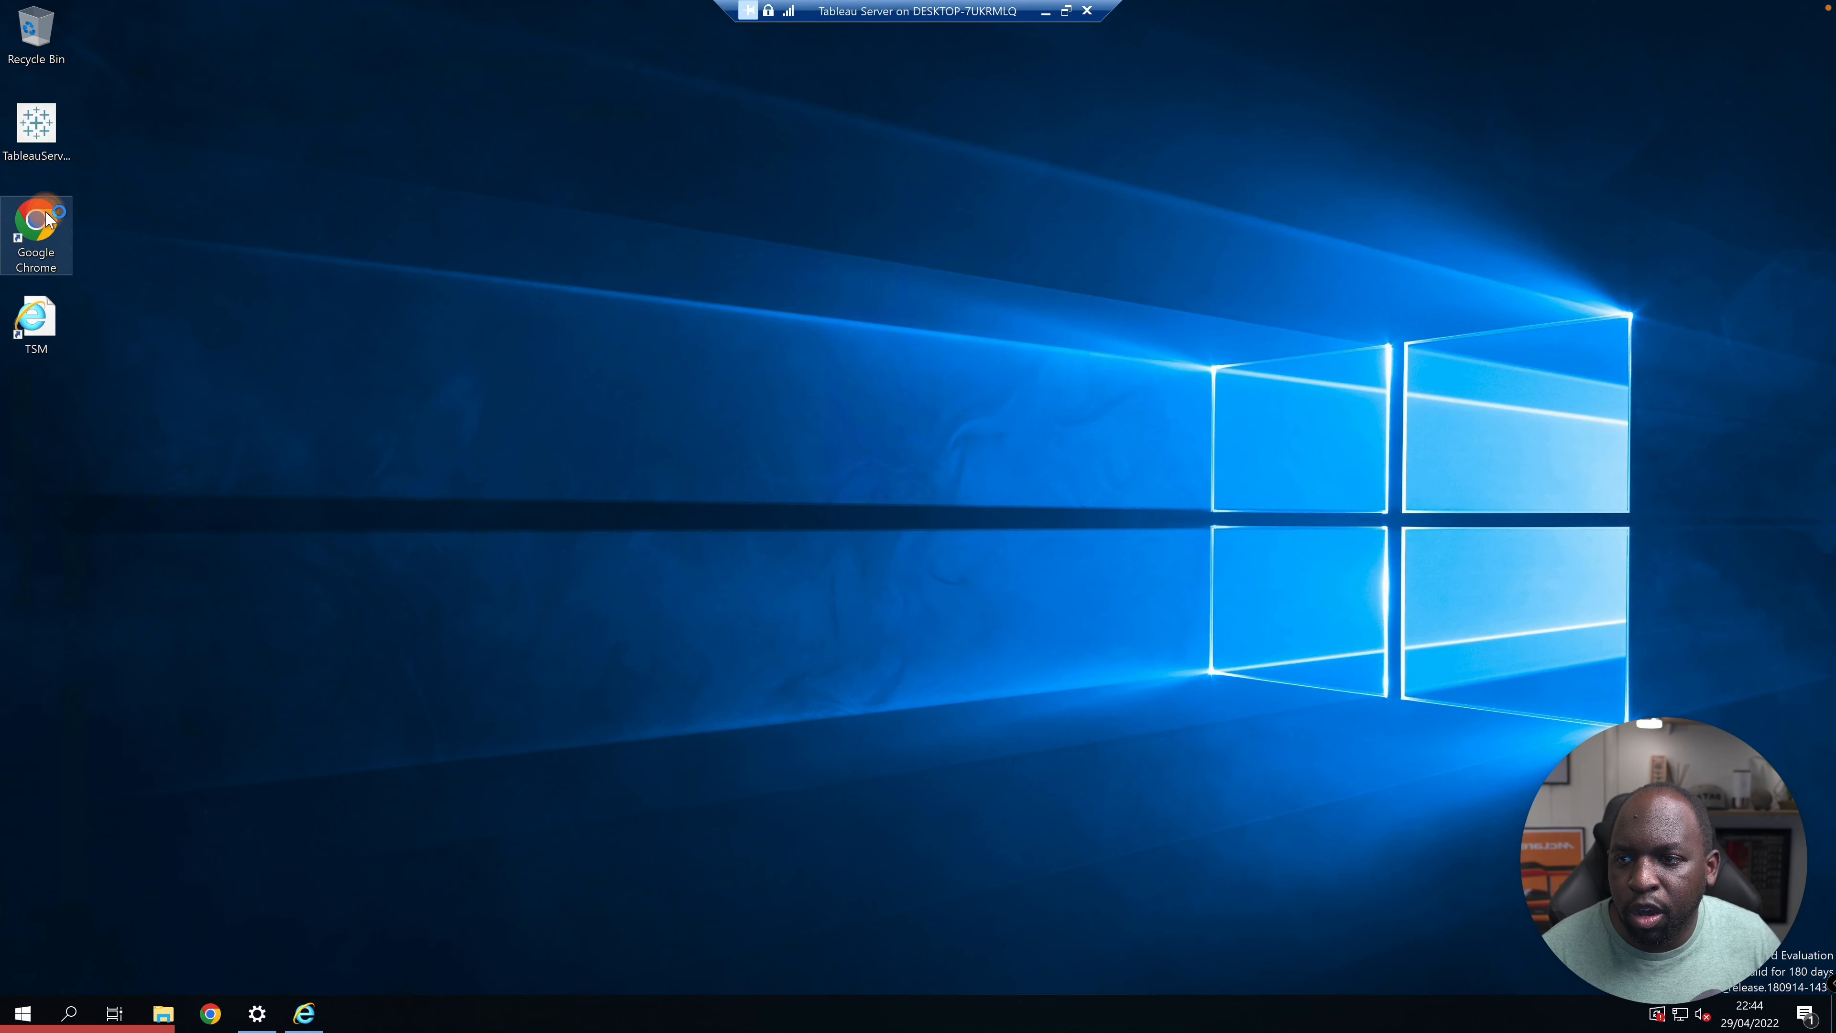
{"action": "left_click", "coordinate": [408, 62]}
{"action": "right_click", "coordinate": [409, 62]}
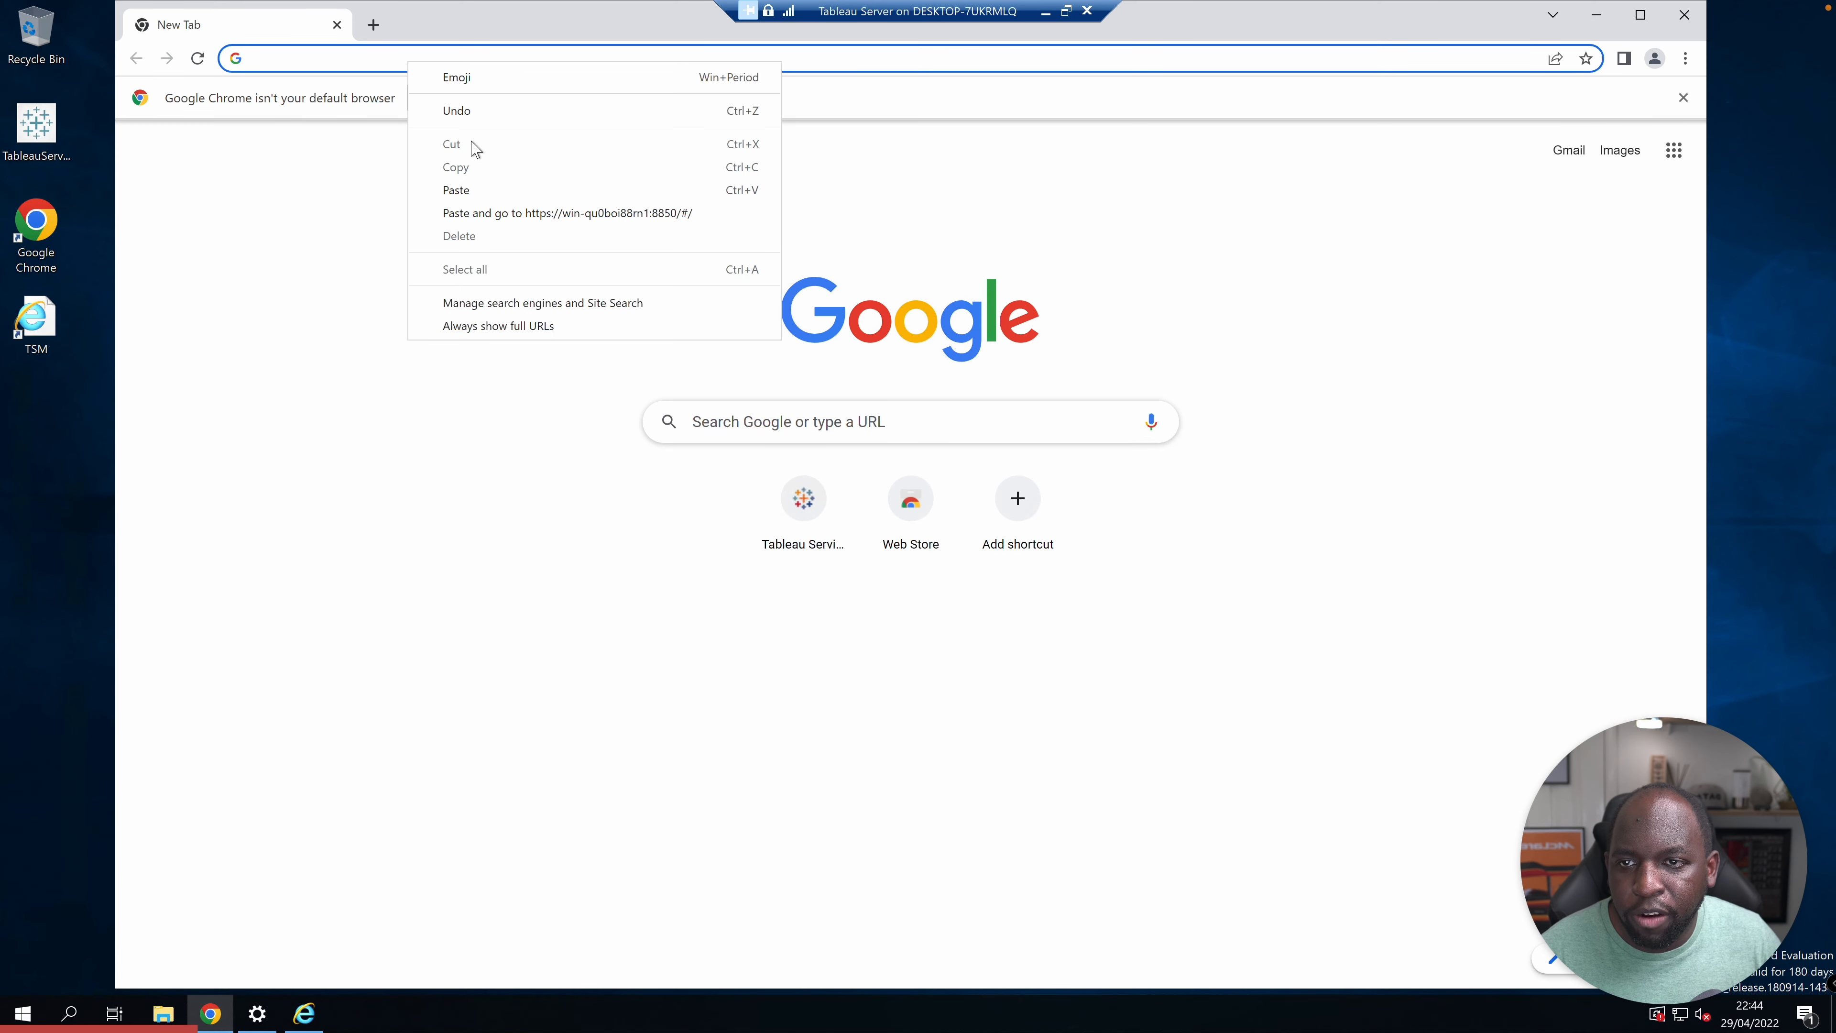
{"action": "left_click", "coordinate": [500, 213]}
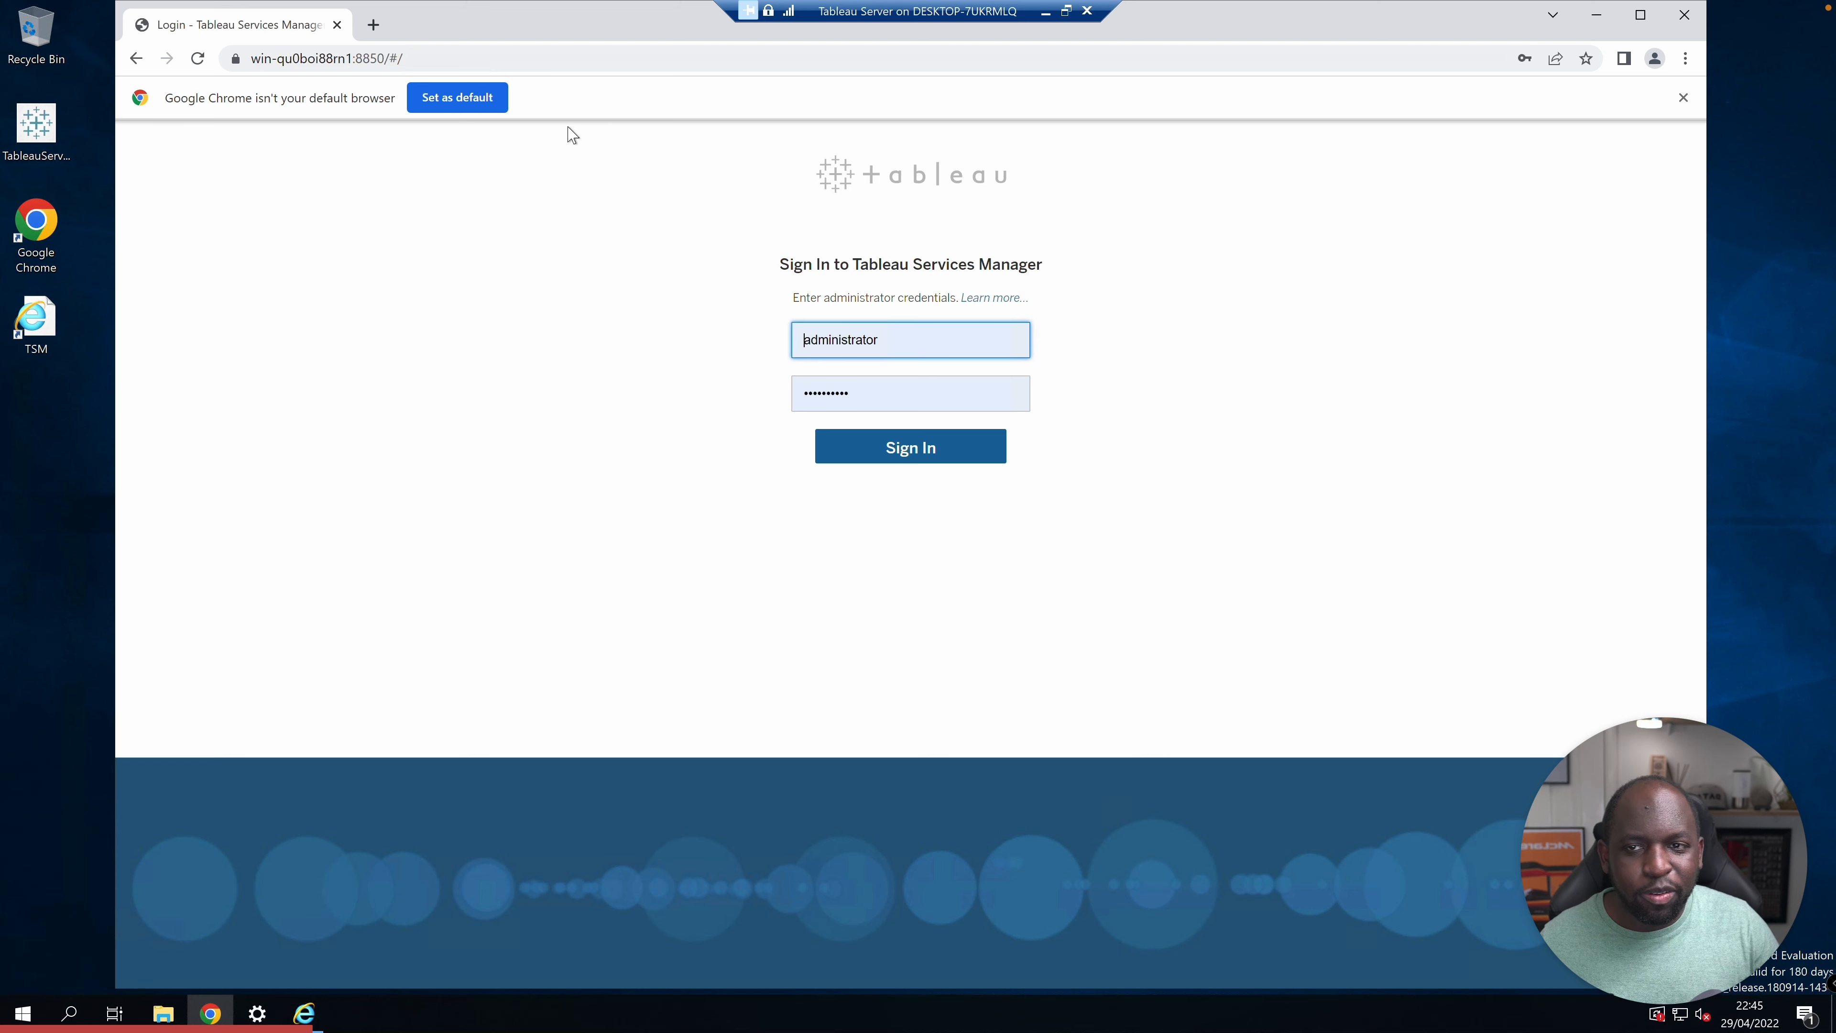
Set Google Chrome as the default web browser in Windows and close the settings
{"action": "left_click", "coordinate": [434, 97]}
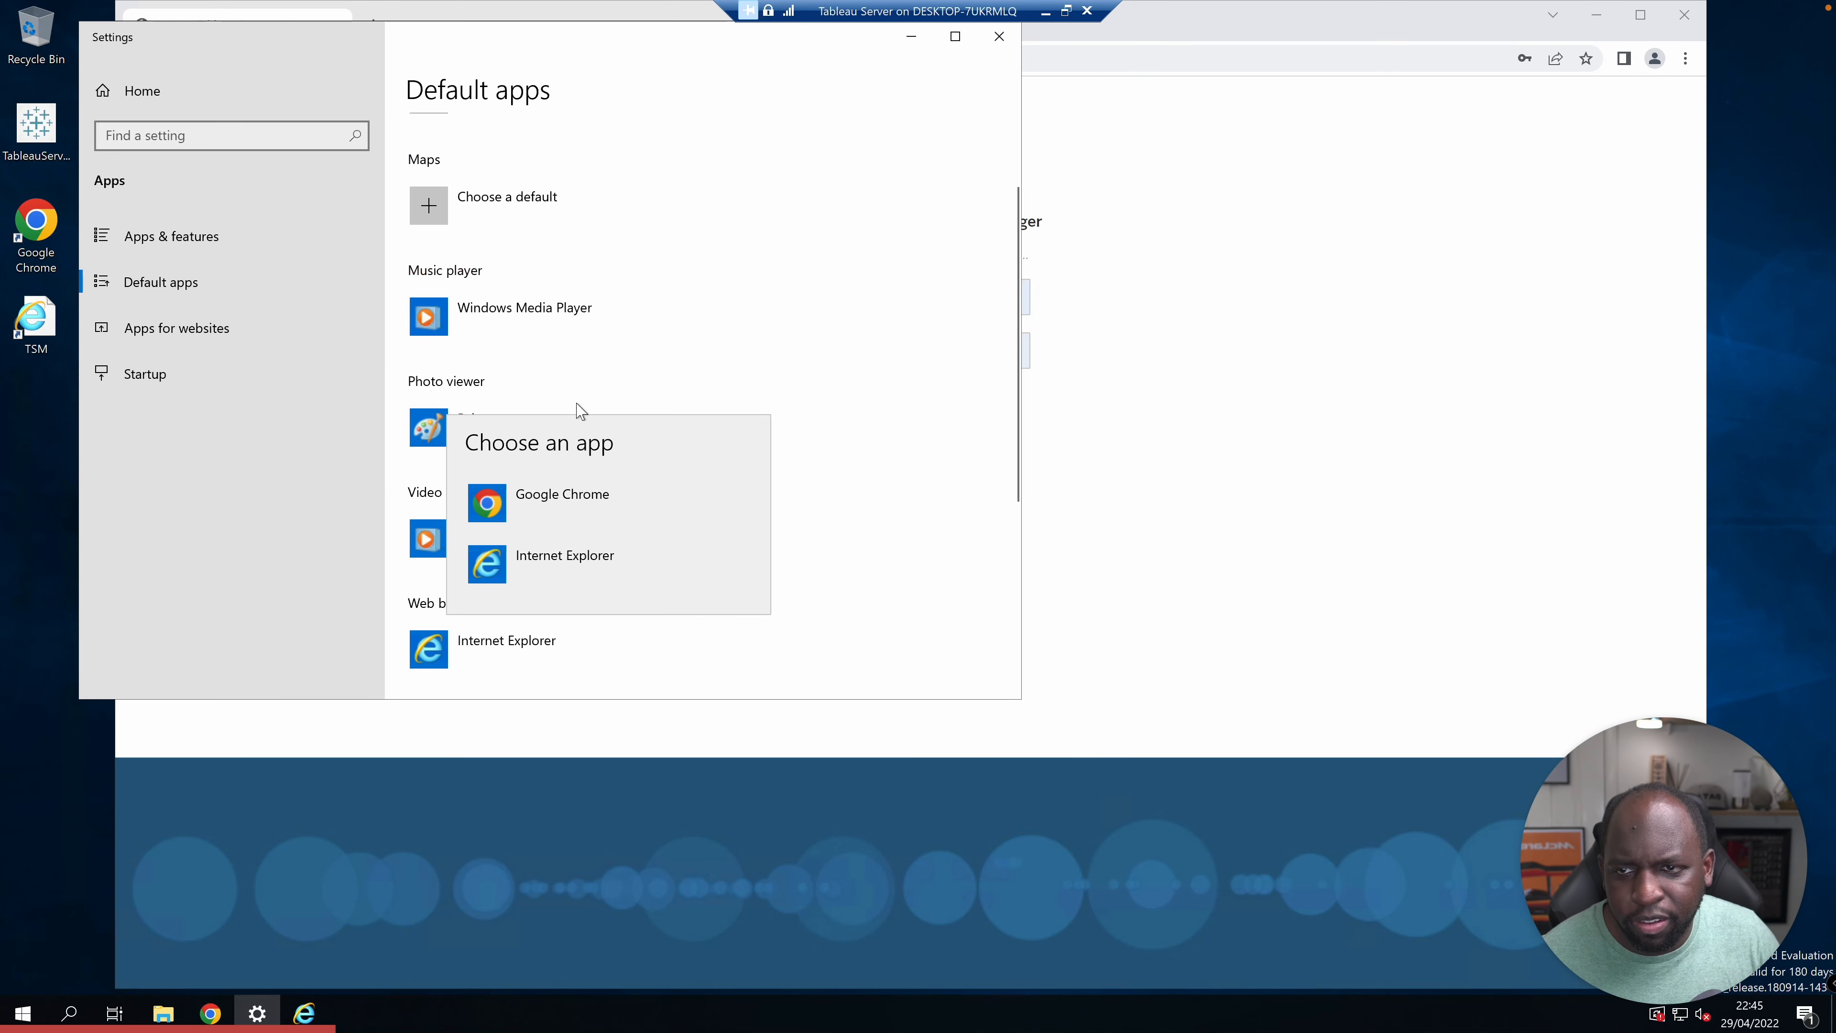
{"action": "left_click", "coordinate": [588, 511]}
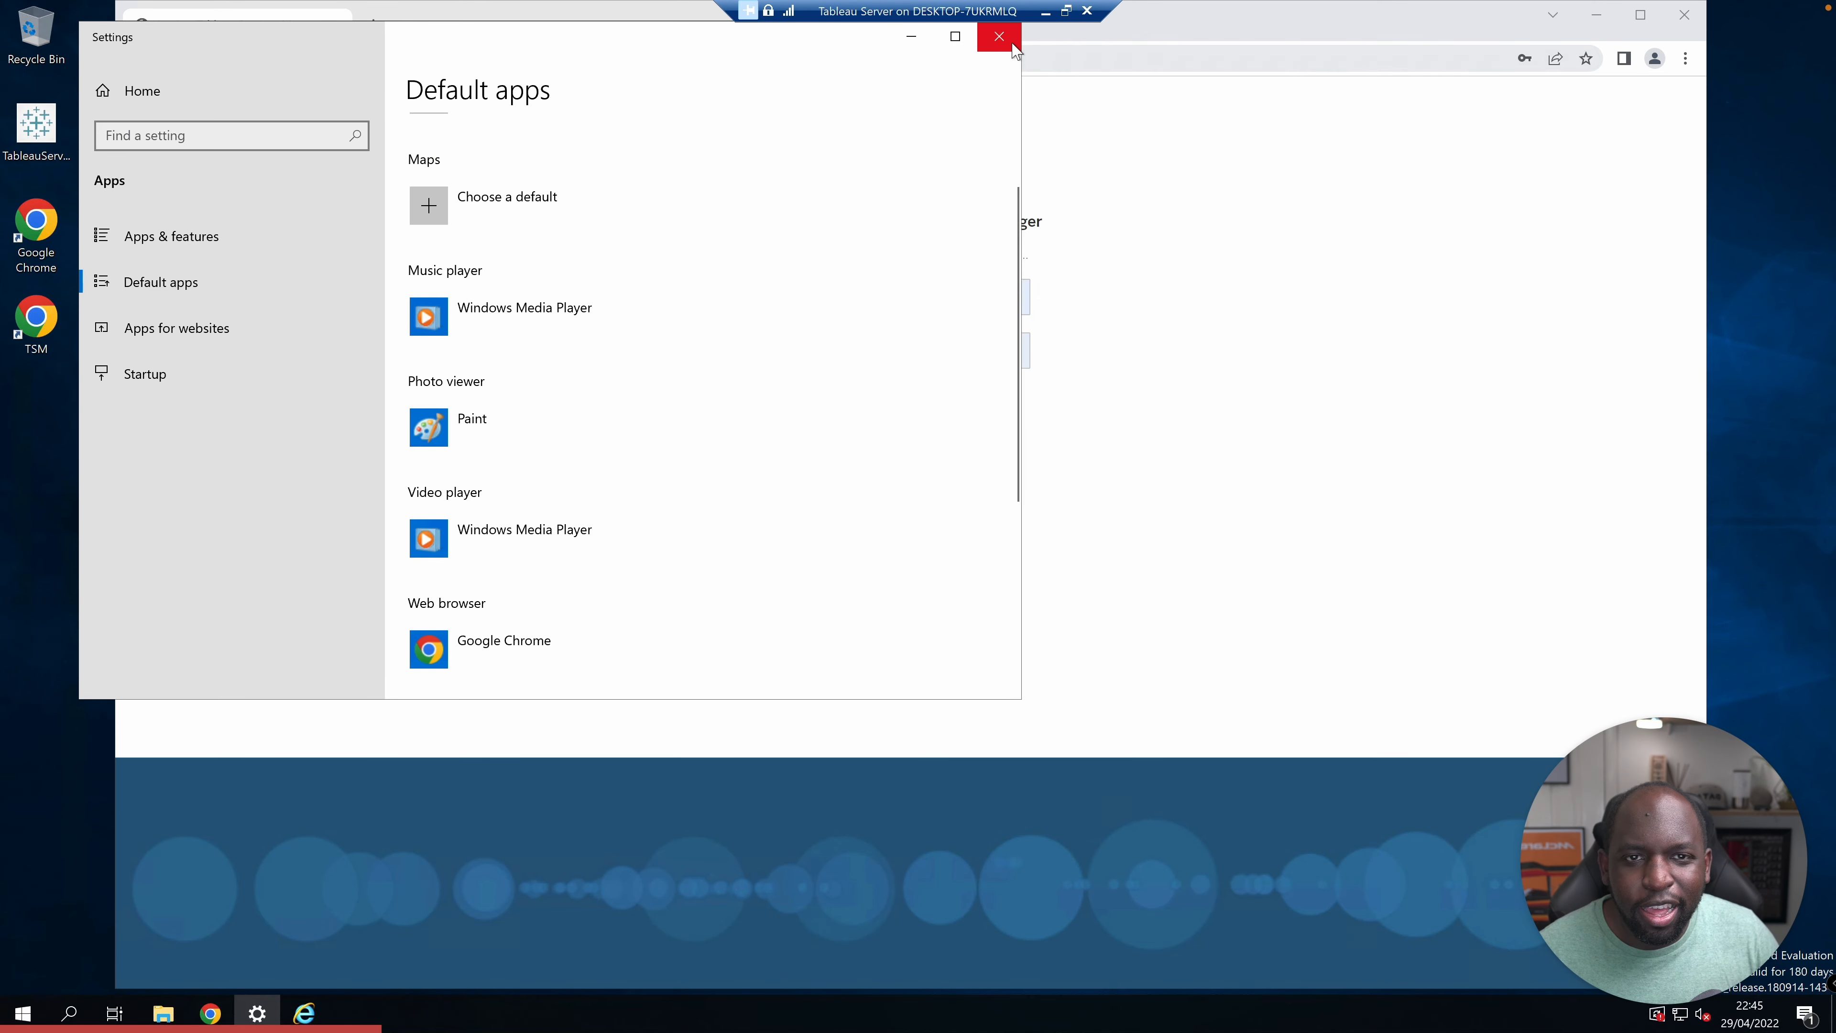
{"action": "left_click", "coordinate": [999, 36]}
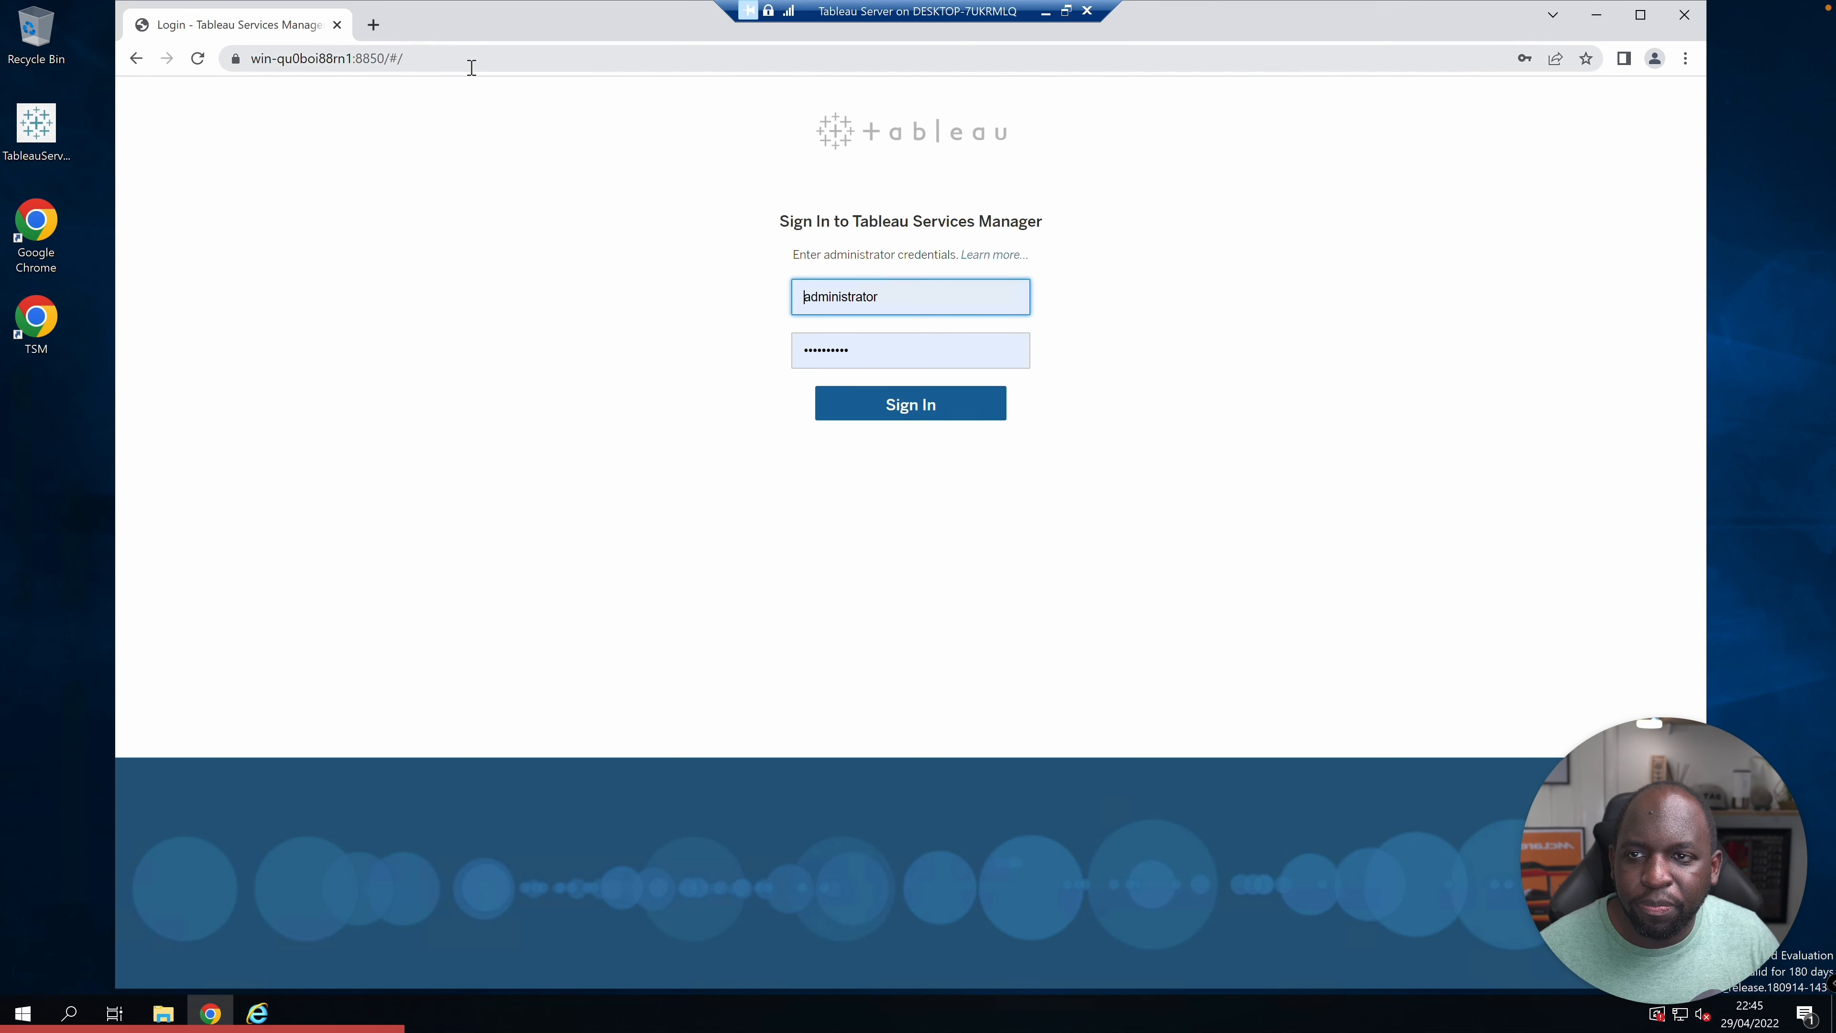
Check the server address and the saved administrator credentials, and sign in to Tableau Services Manager
{"action": "left_click_drag", "start_coordinate": [351, 58], "coordinate": [238, 62]}
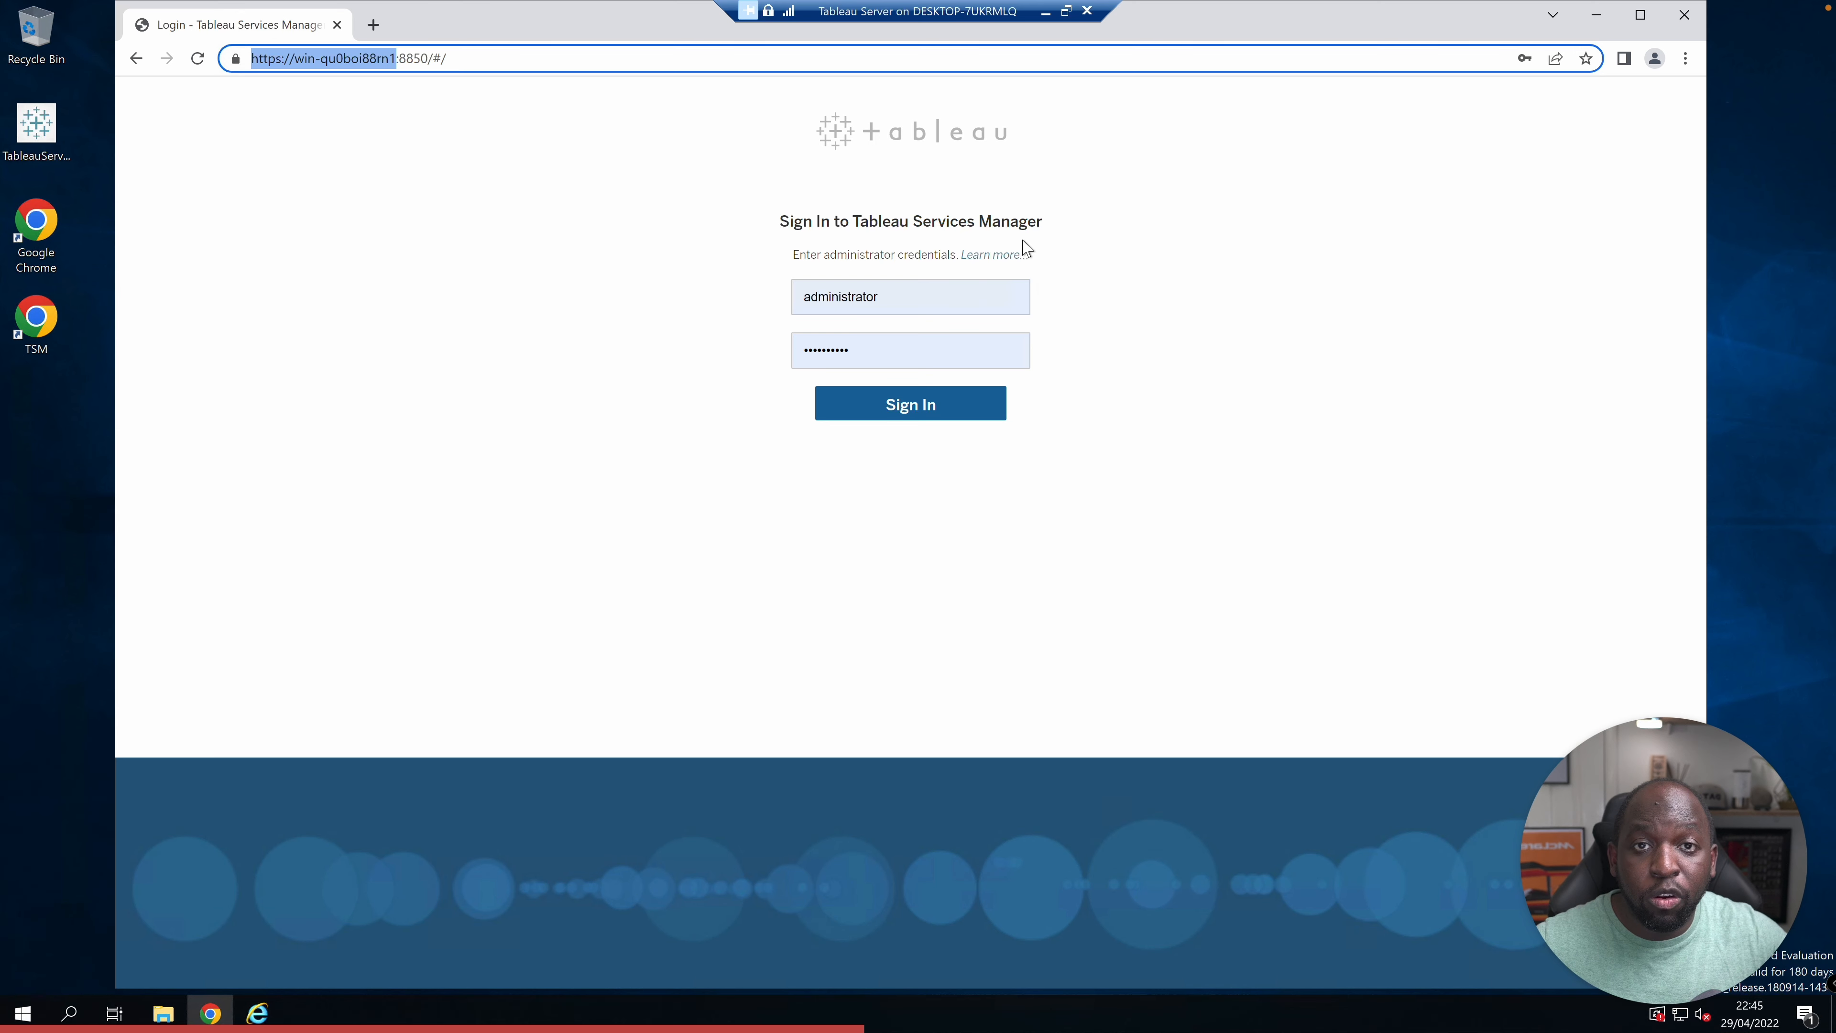
{"action": "left_click", "coordinate": [953, 296]}
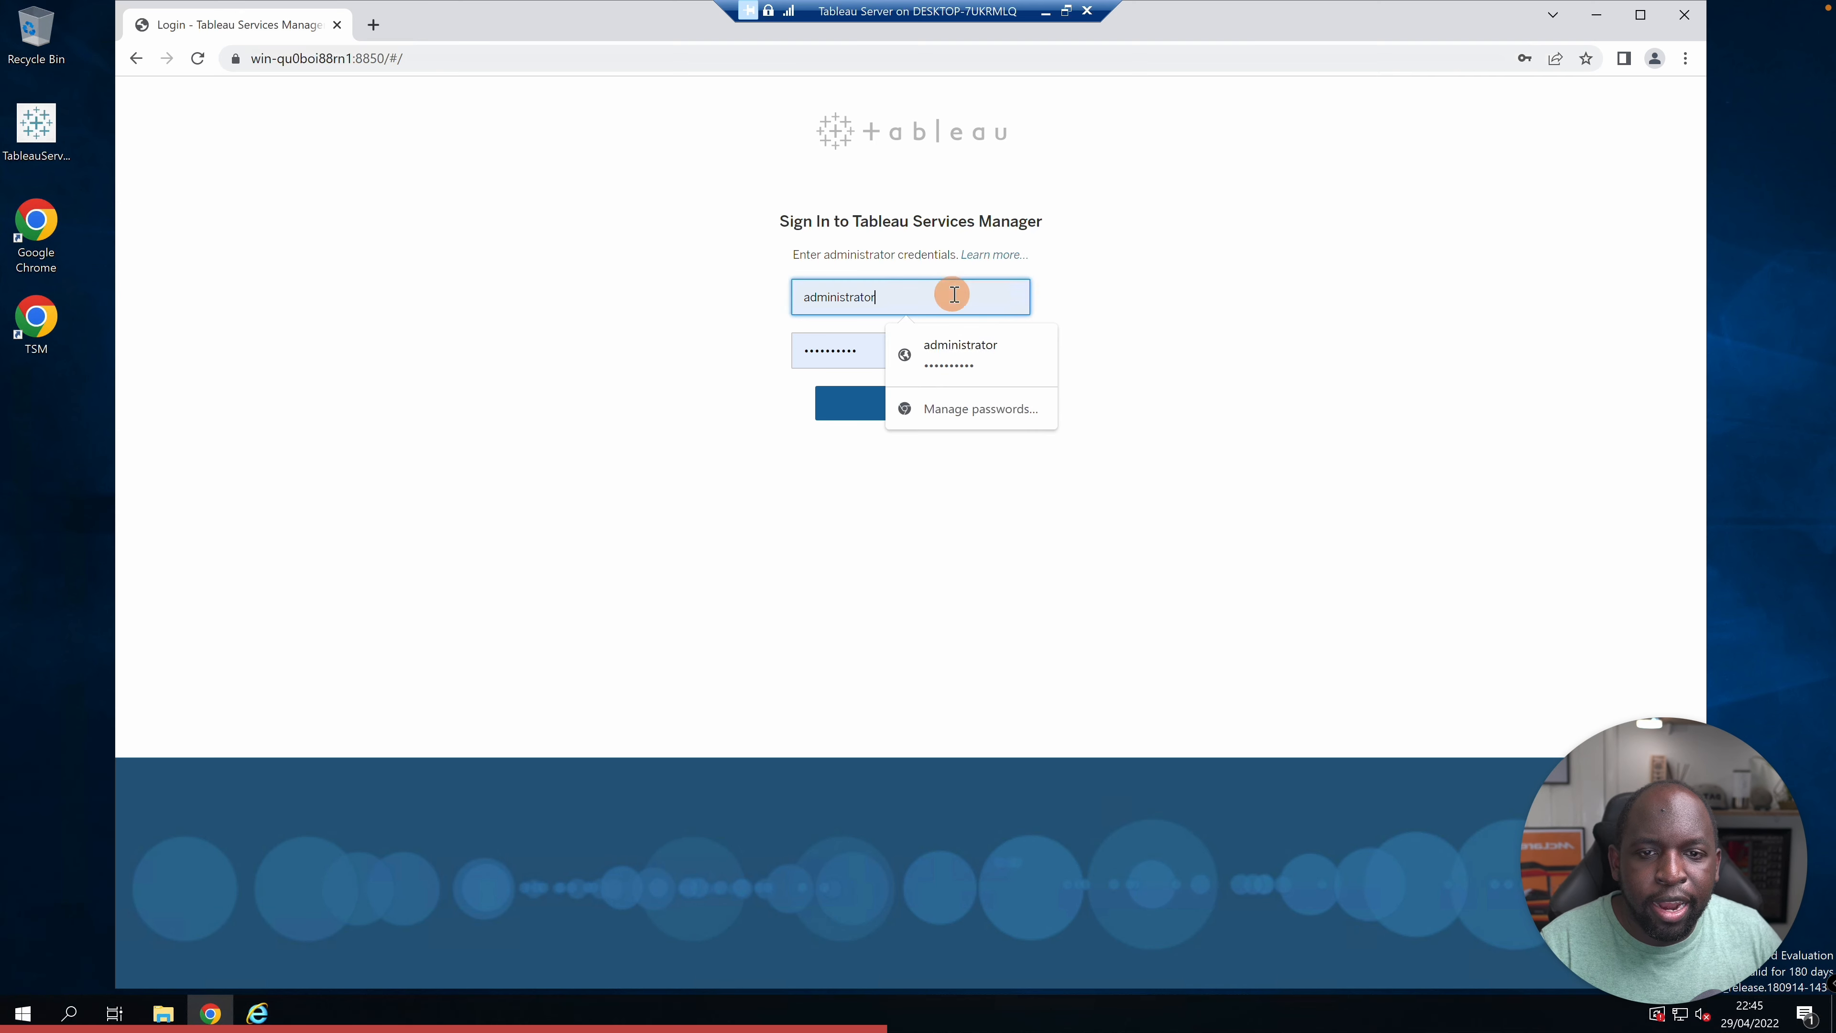
{"action": "left_click", "coordinate": [1119, 500]}
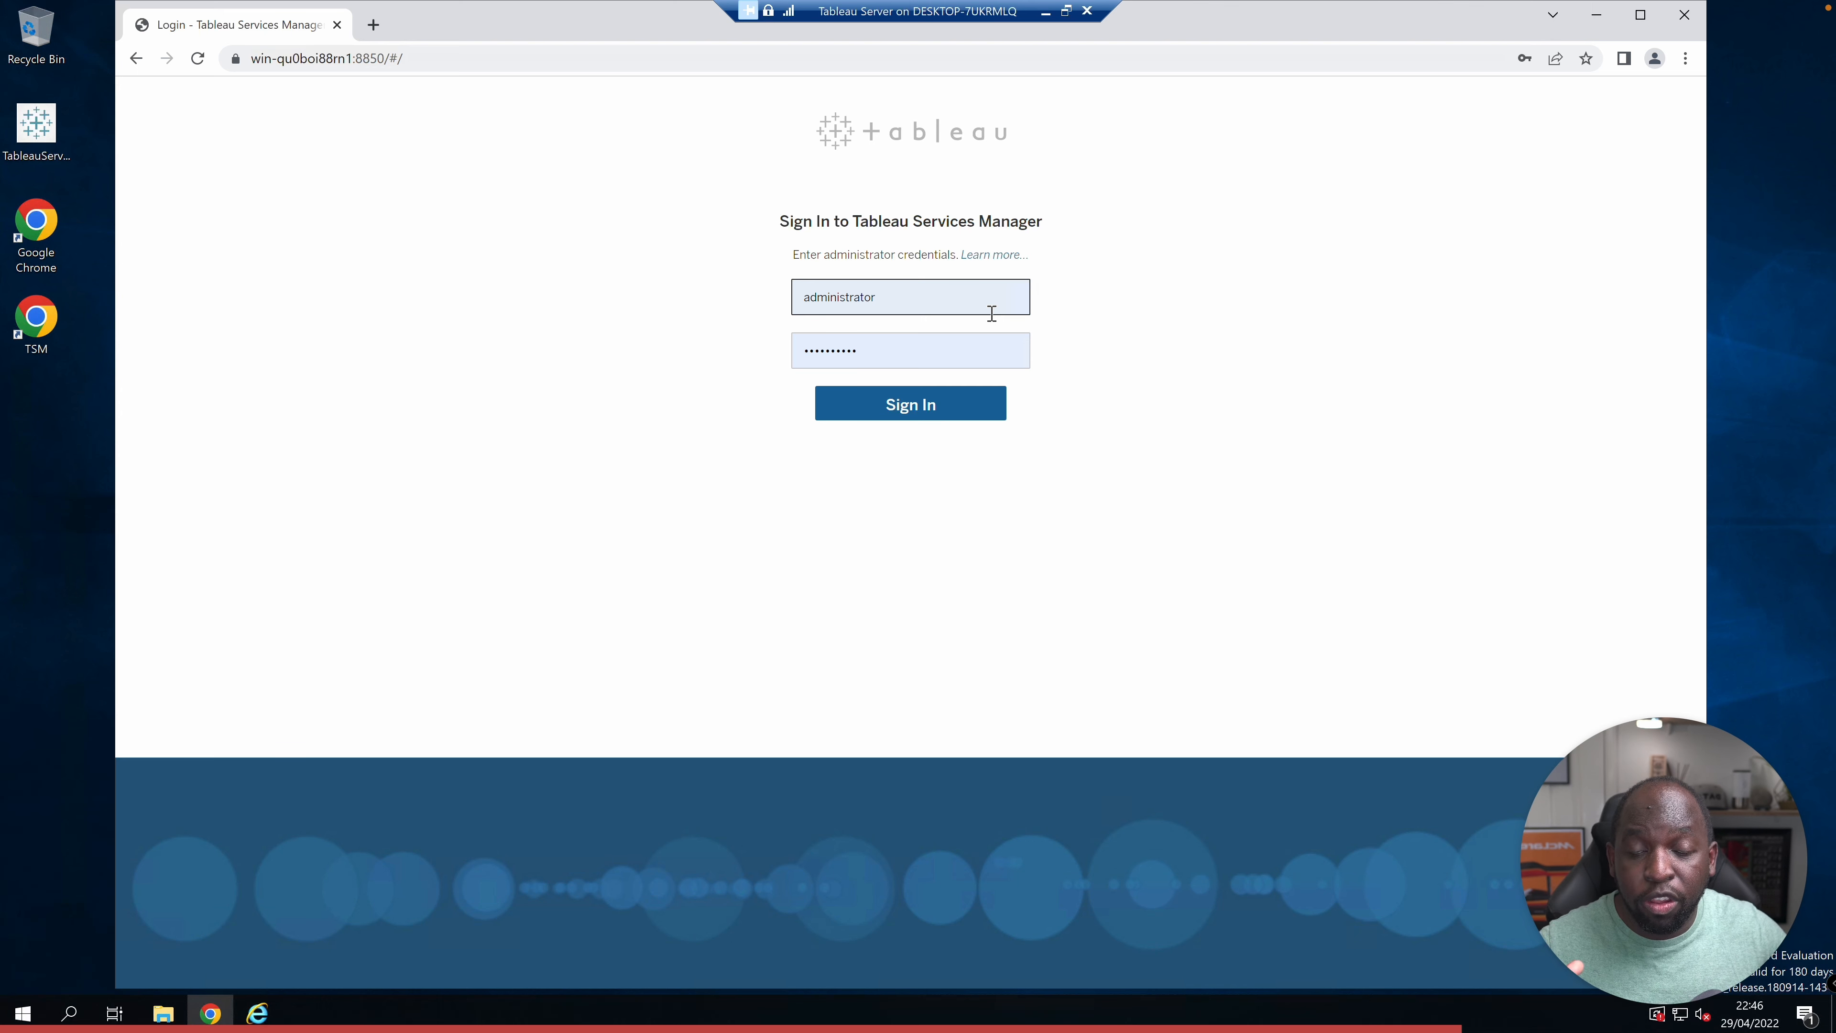
{"action": "left_click", "coordinate": [898, 356]}
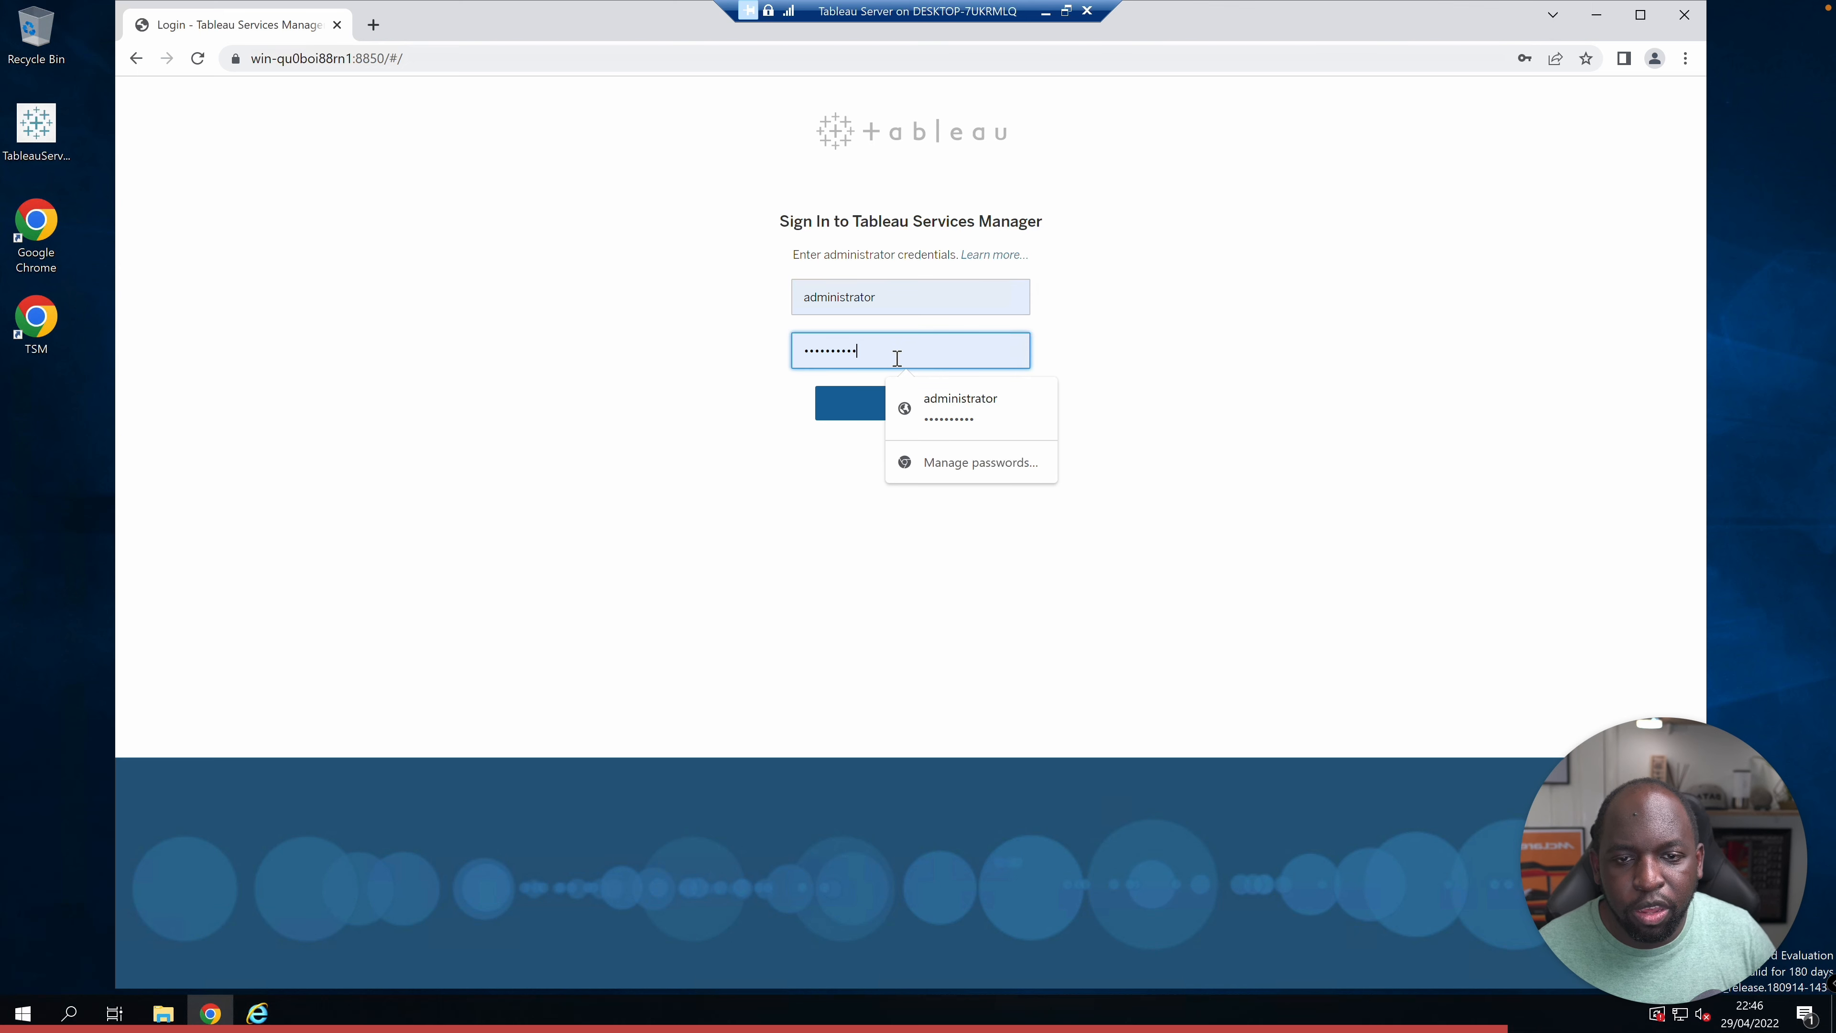
{"action": "left_click", "coordinate": [1228, 512]}
{"action": "left_click", "coordinate": [939, 407]}
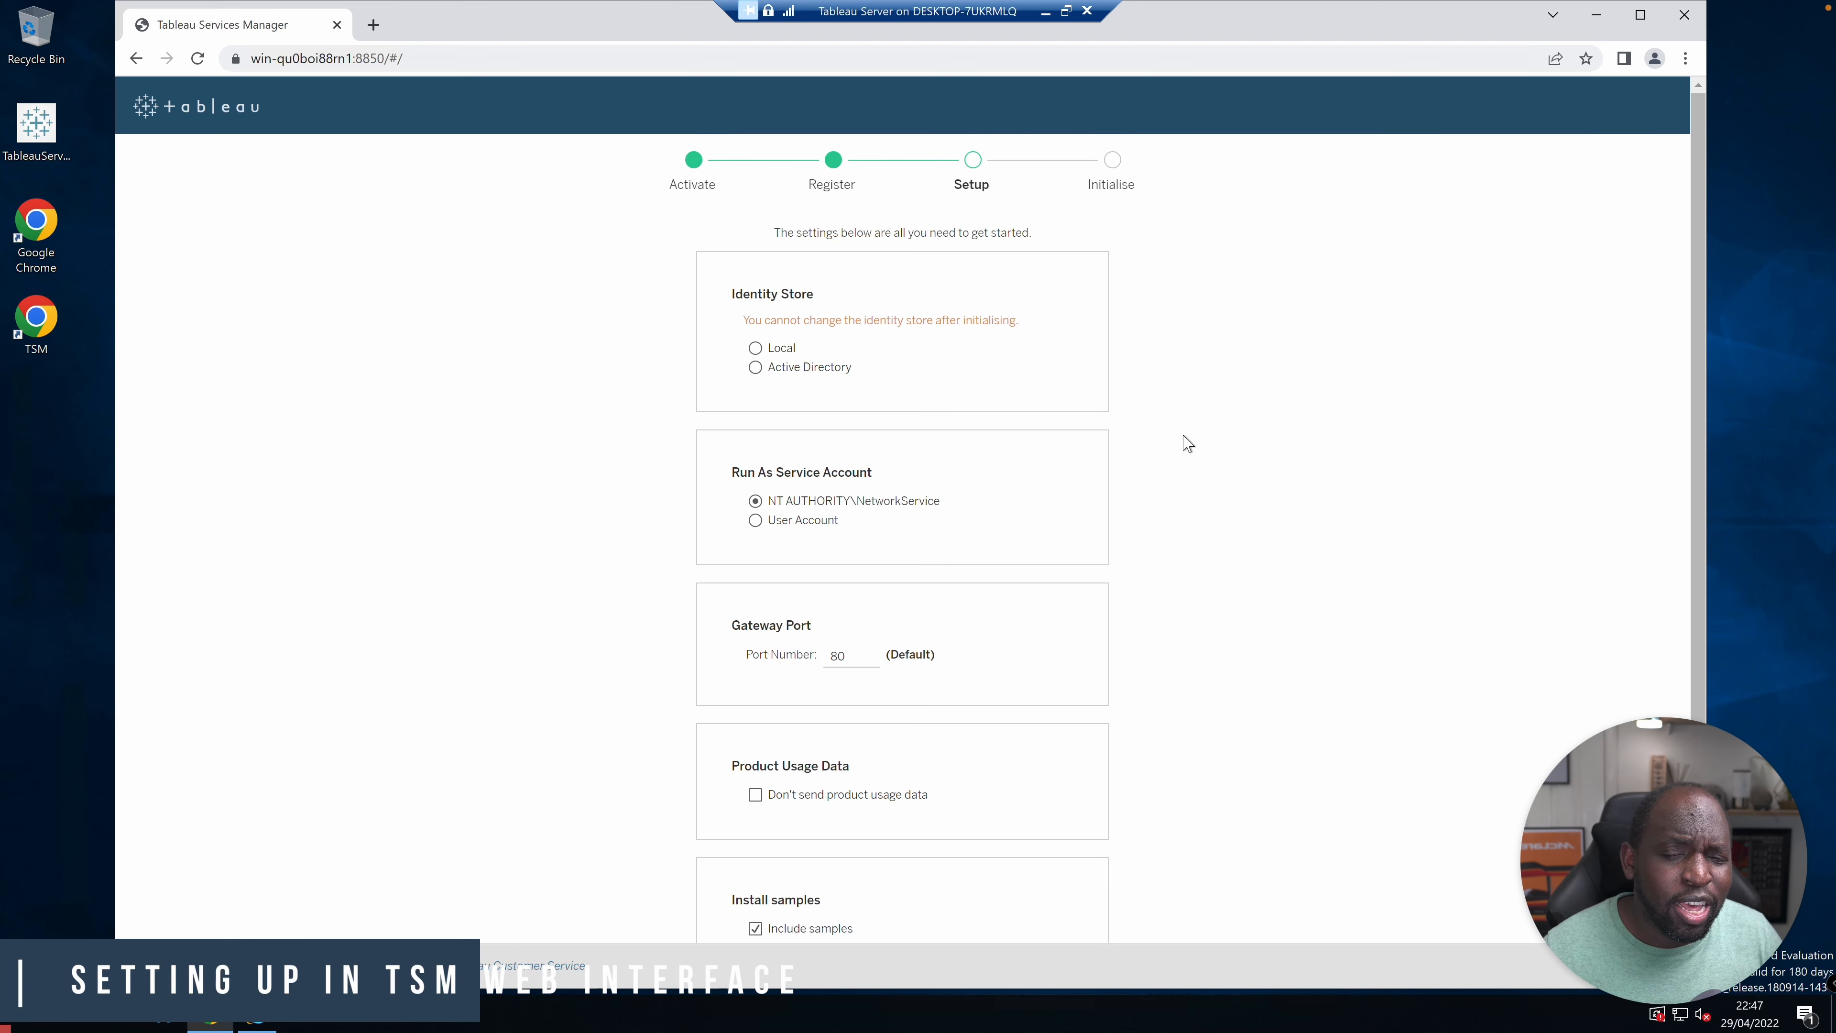
Choose Local as the identity store and read the guidance for the Run As Service Account
{"action": "mouse_move", "coordinate": [1072, 392]}
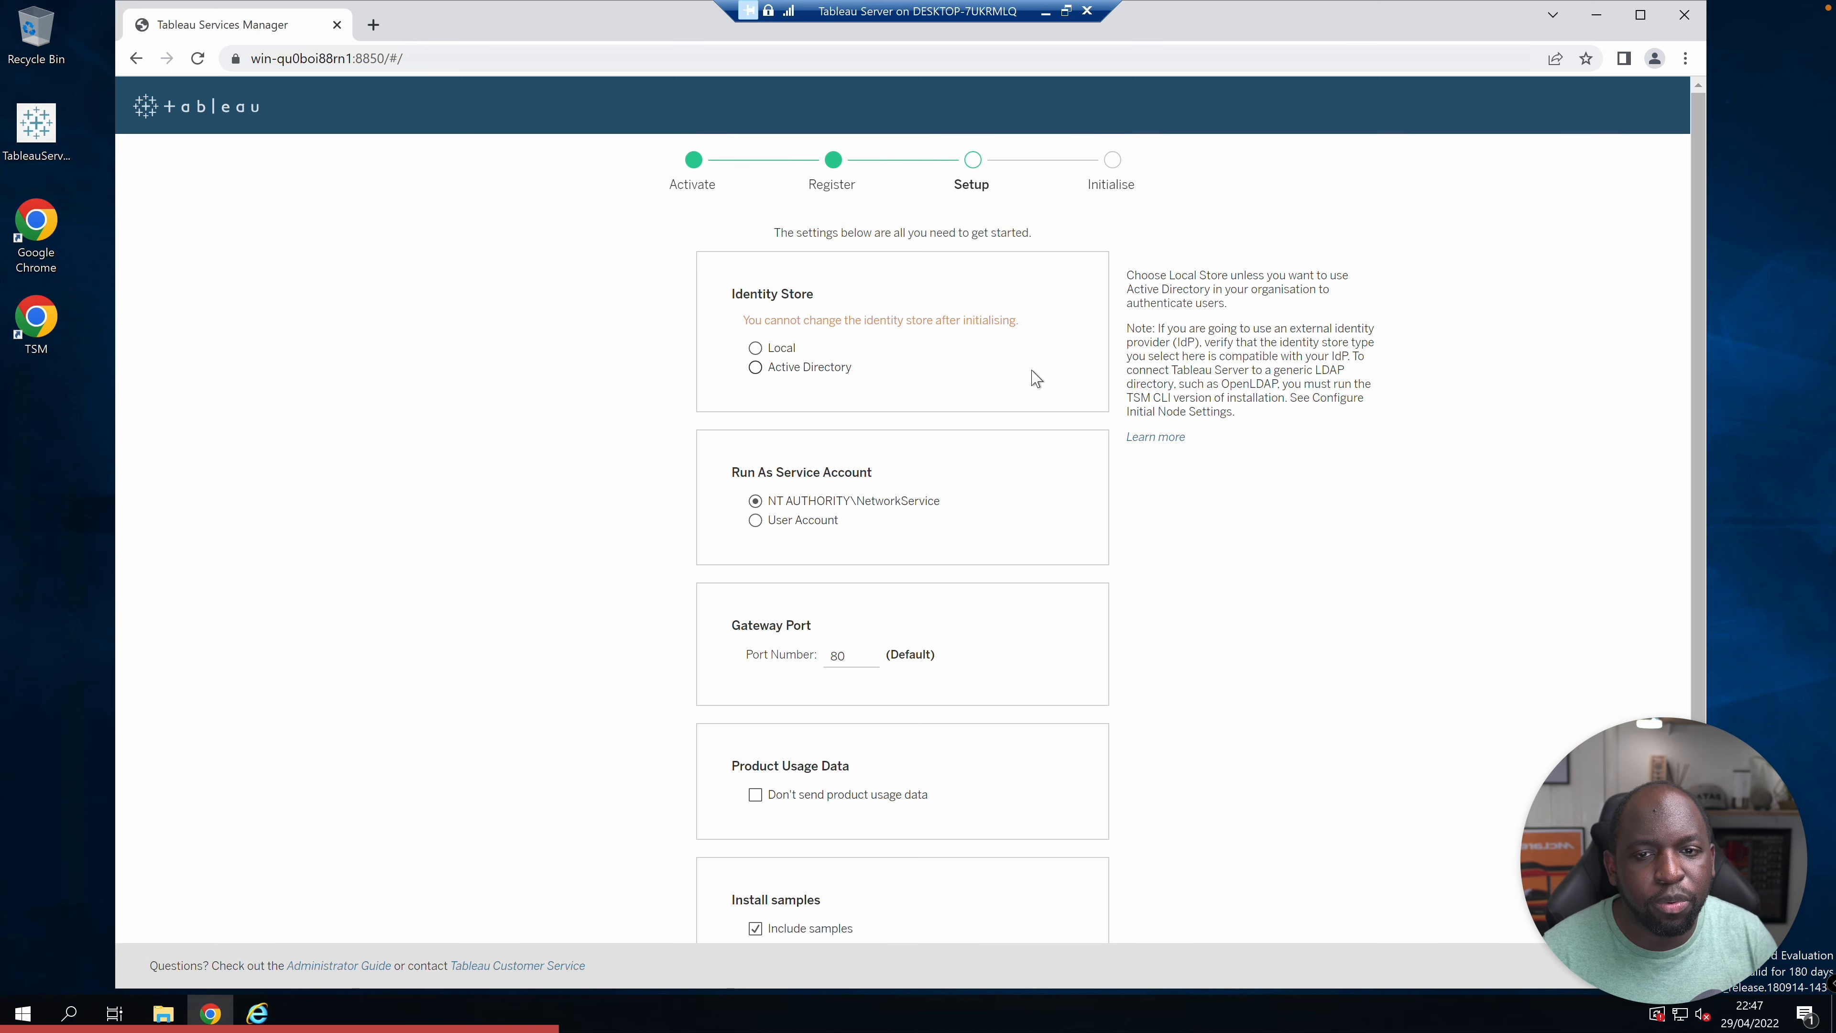
{"action": "left_click", "coordinate": [755, 348]}
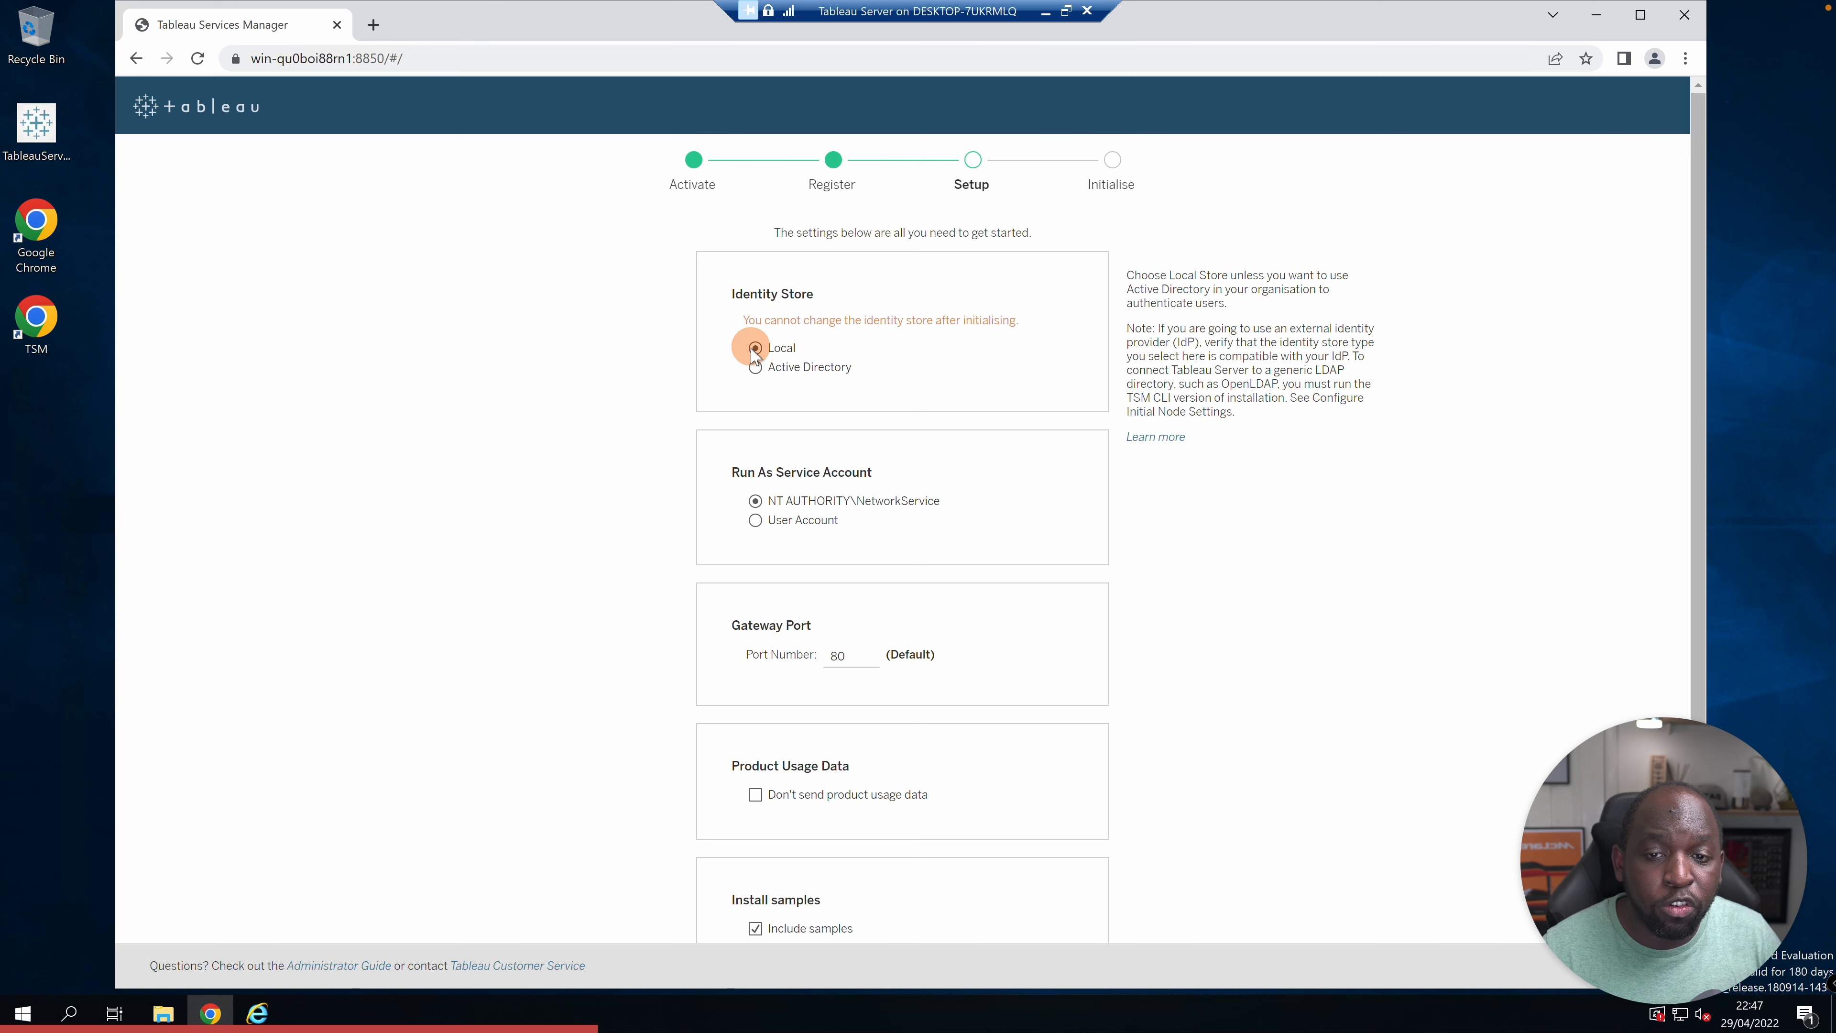
{"action": "mouse_move", "coordinate": [1017, 467]}
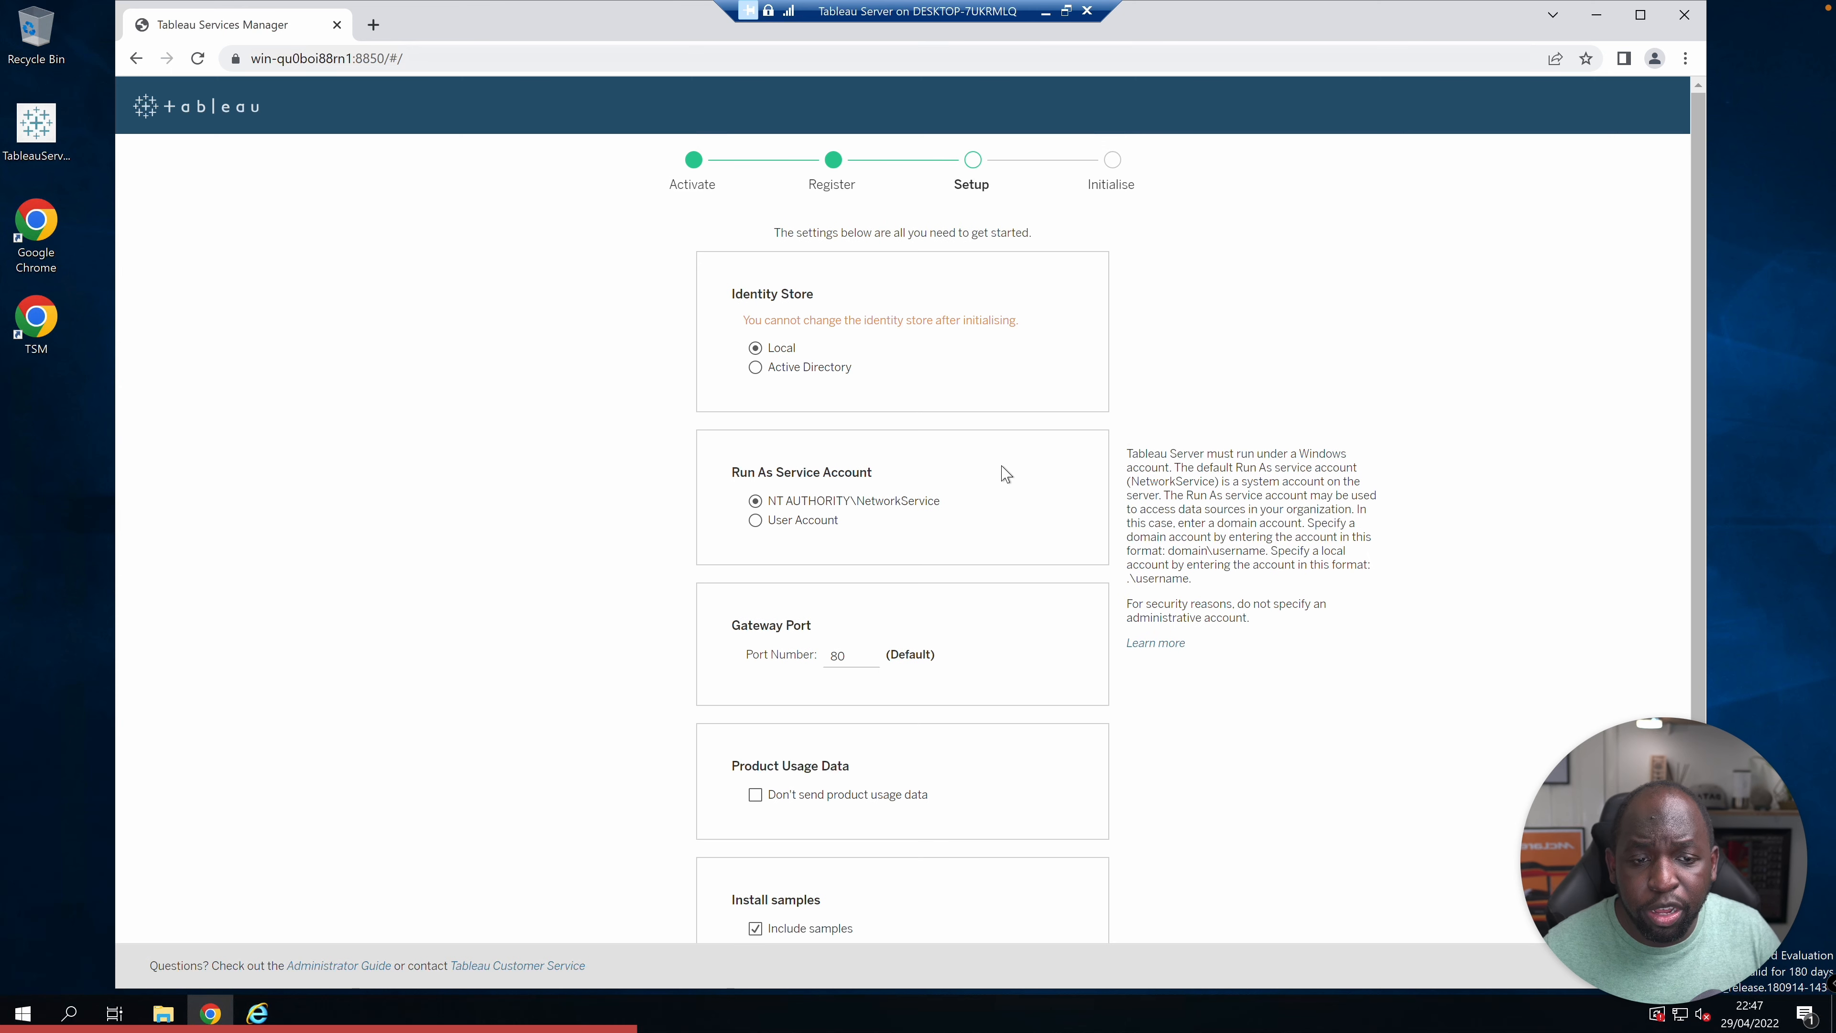
{"action": "scroll", "coordinate": [1008, 476], "scroll_direction": "down", "scroll_amount": 1}
{"action": "left_click_drag", "start_coordinate": [1146, 436], "coordinate": [1301, 563]}
{"action": "left_click", "coordinate": [1328, 660]}
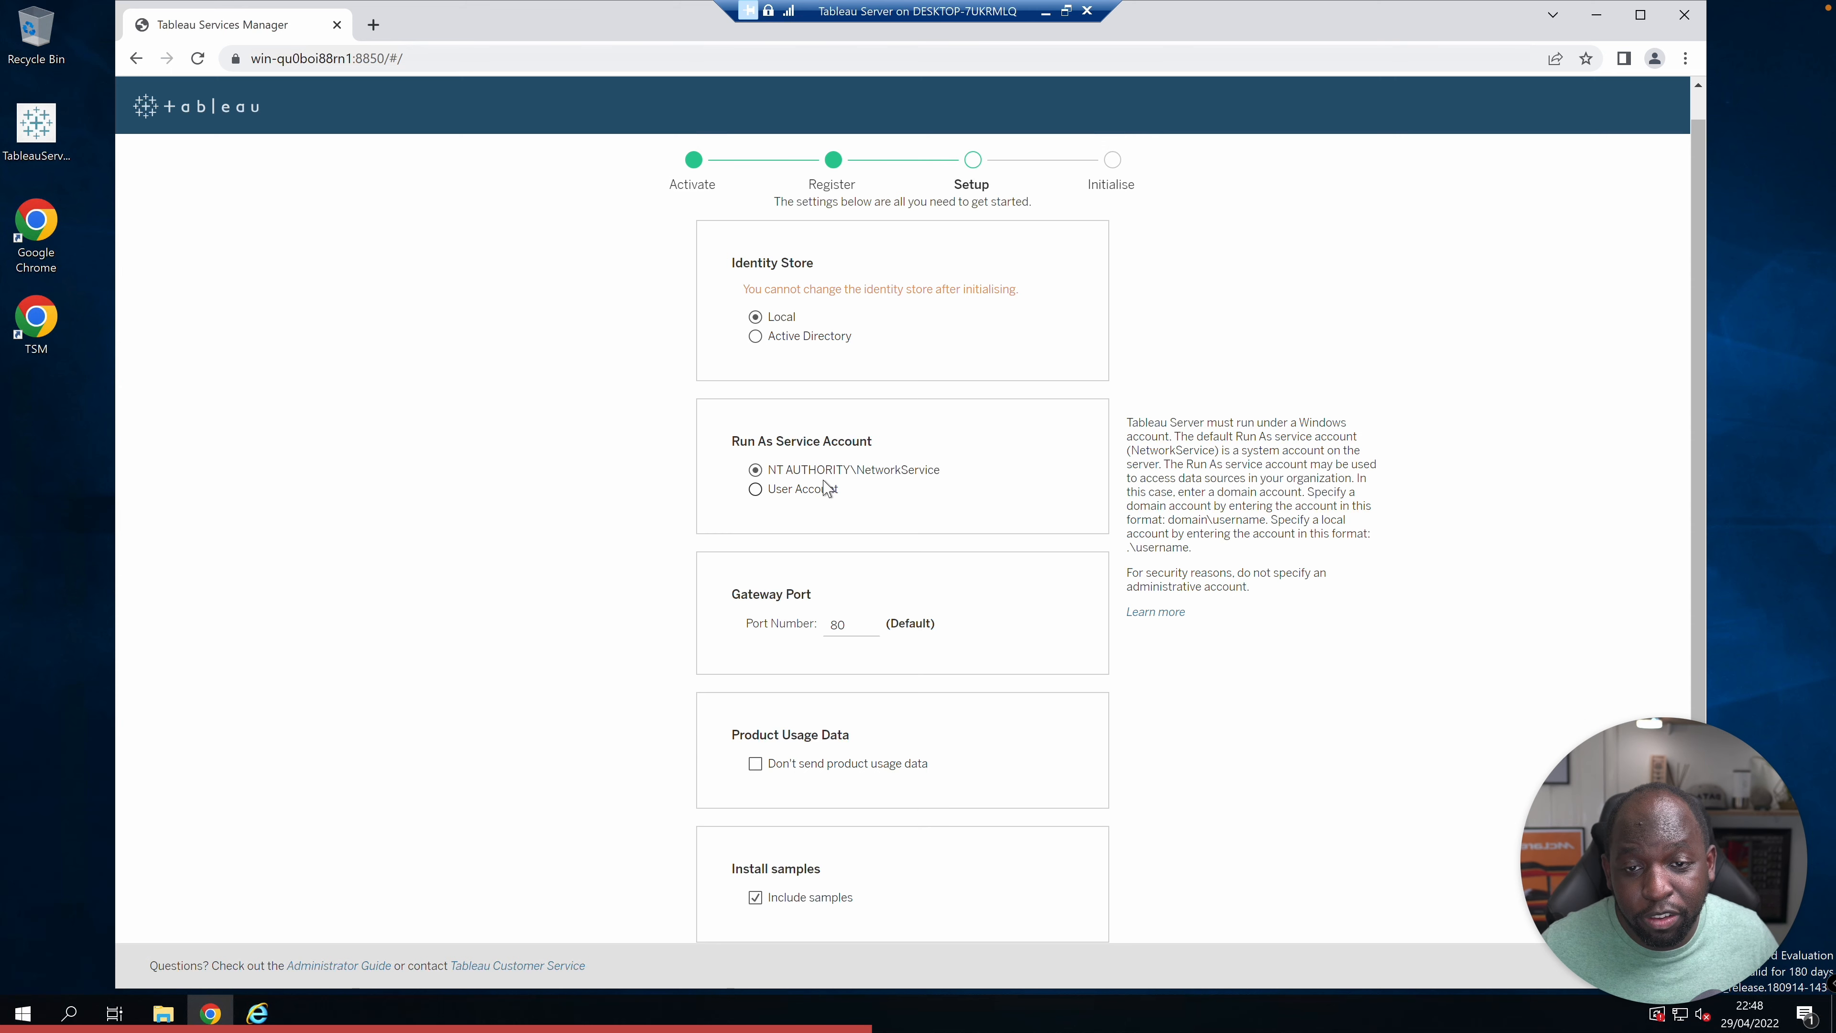
Keep the NetworkService account, gateway port 80 and included samples, and start initialising the server
{"action": "scroll", "coordinate": [864, 525], "scroll_direction": "down", "scroll_amount": 1}
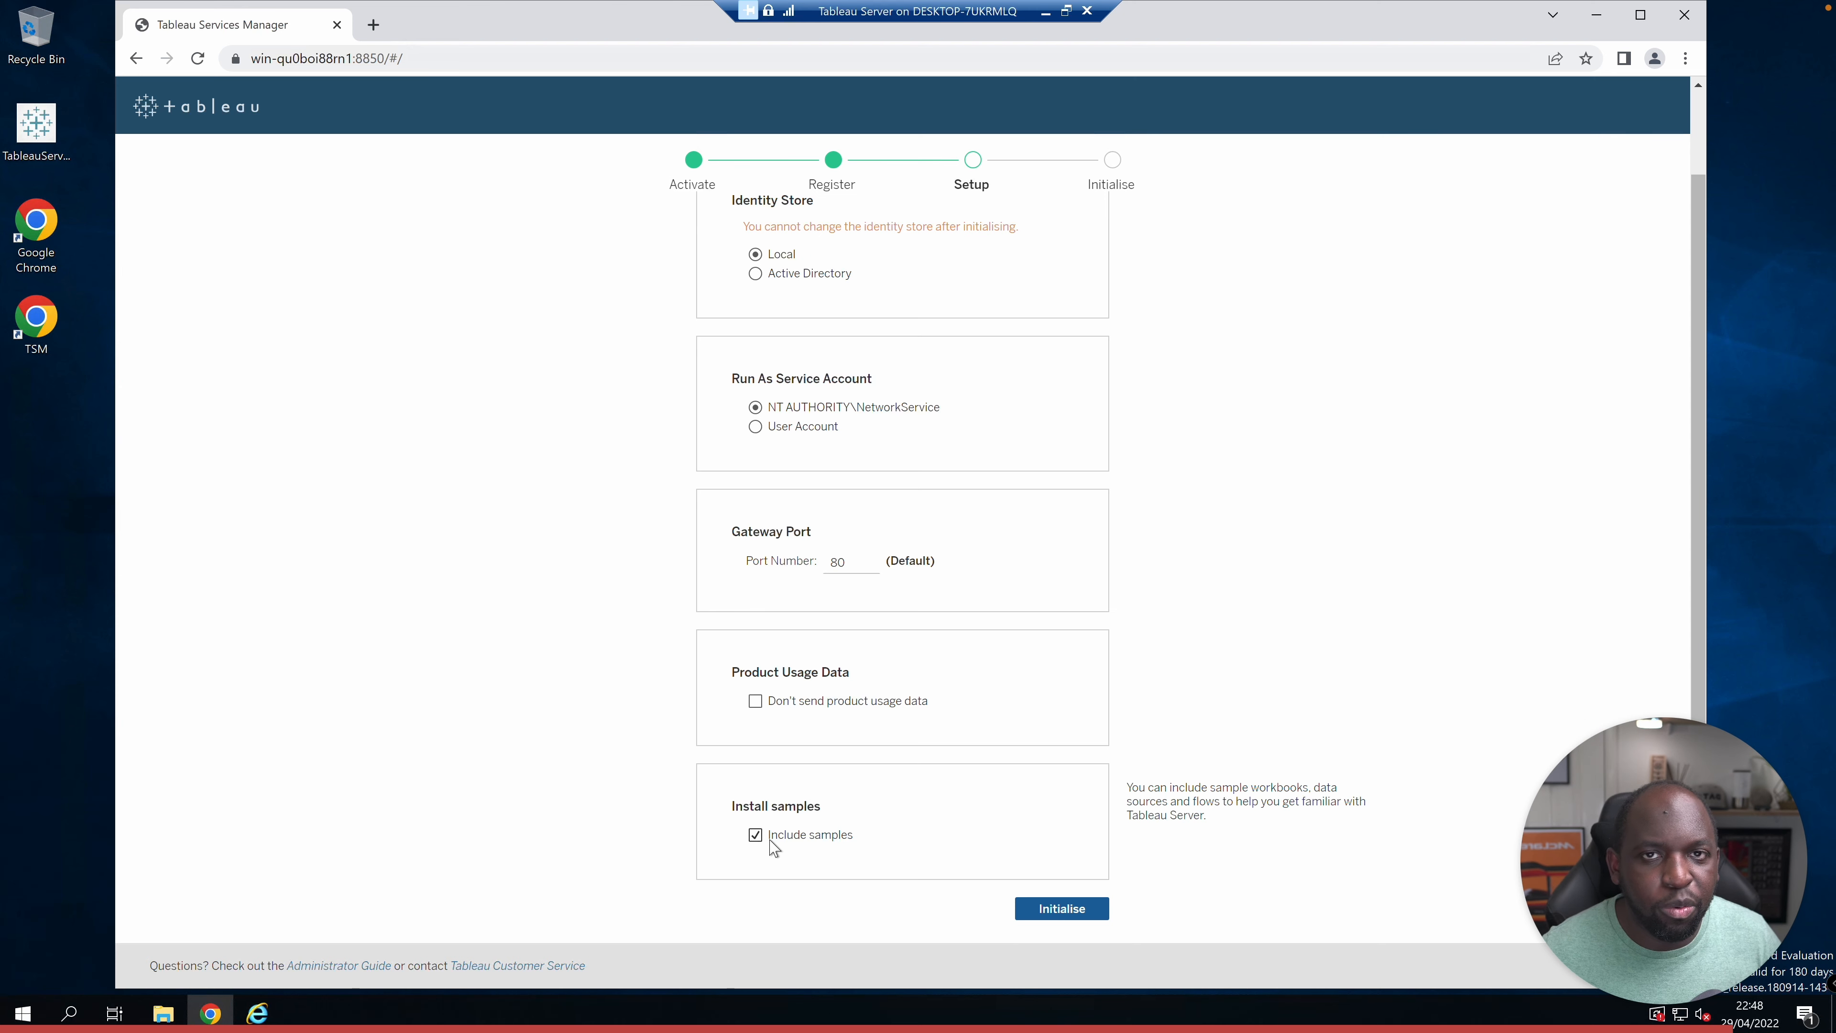
{"action": "left_click", "coordinate": [1077, 911]}
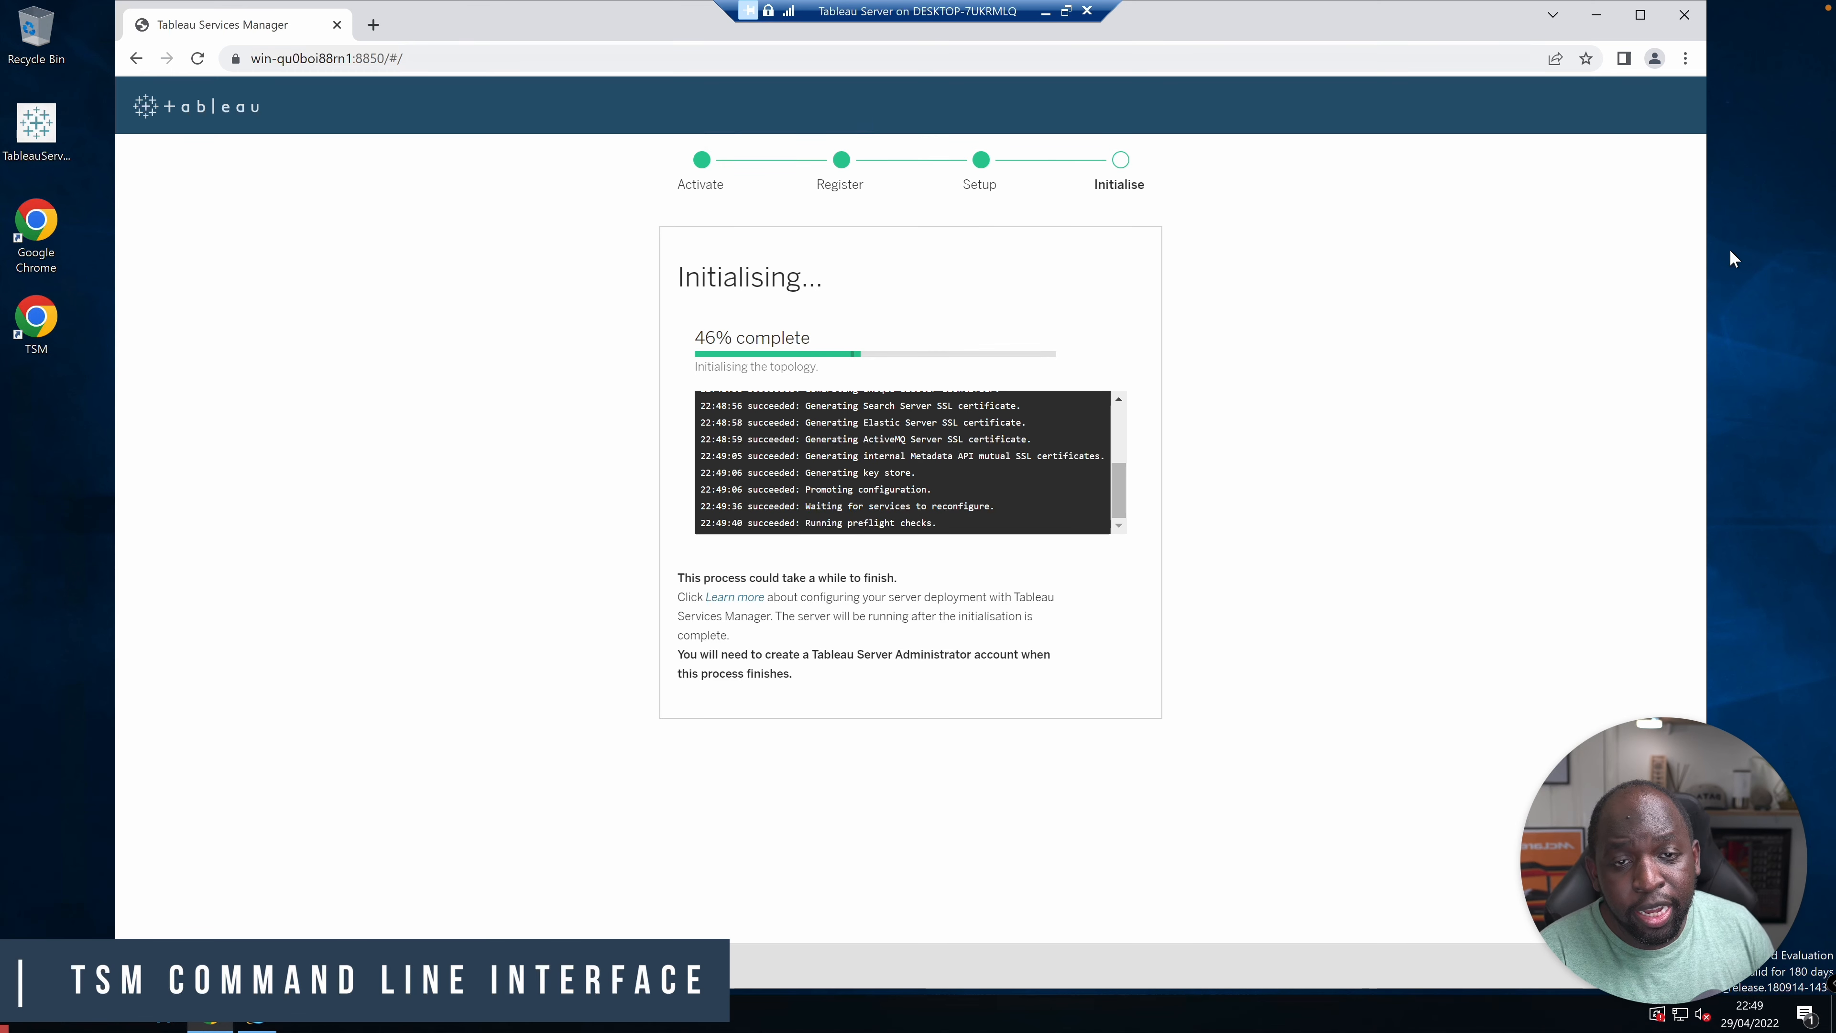
{"action": "left_click_drag", "start_coordinate": [1706, 191], "coordinate": [1668, 194]}
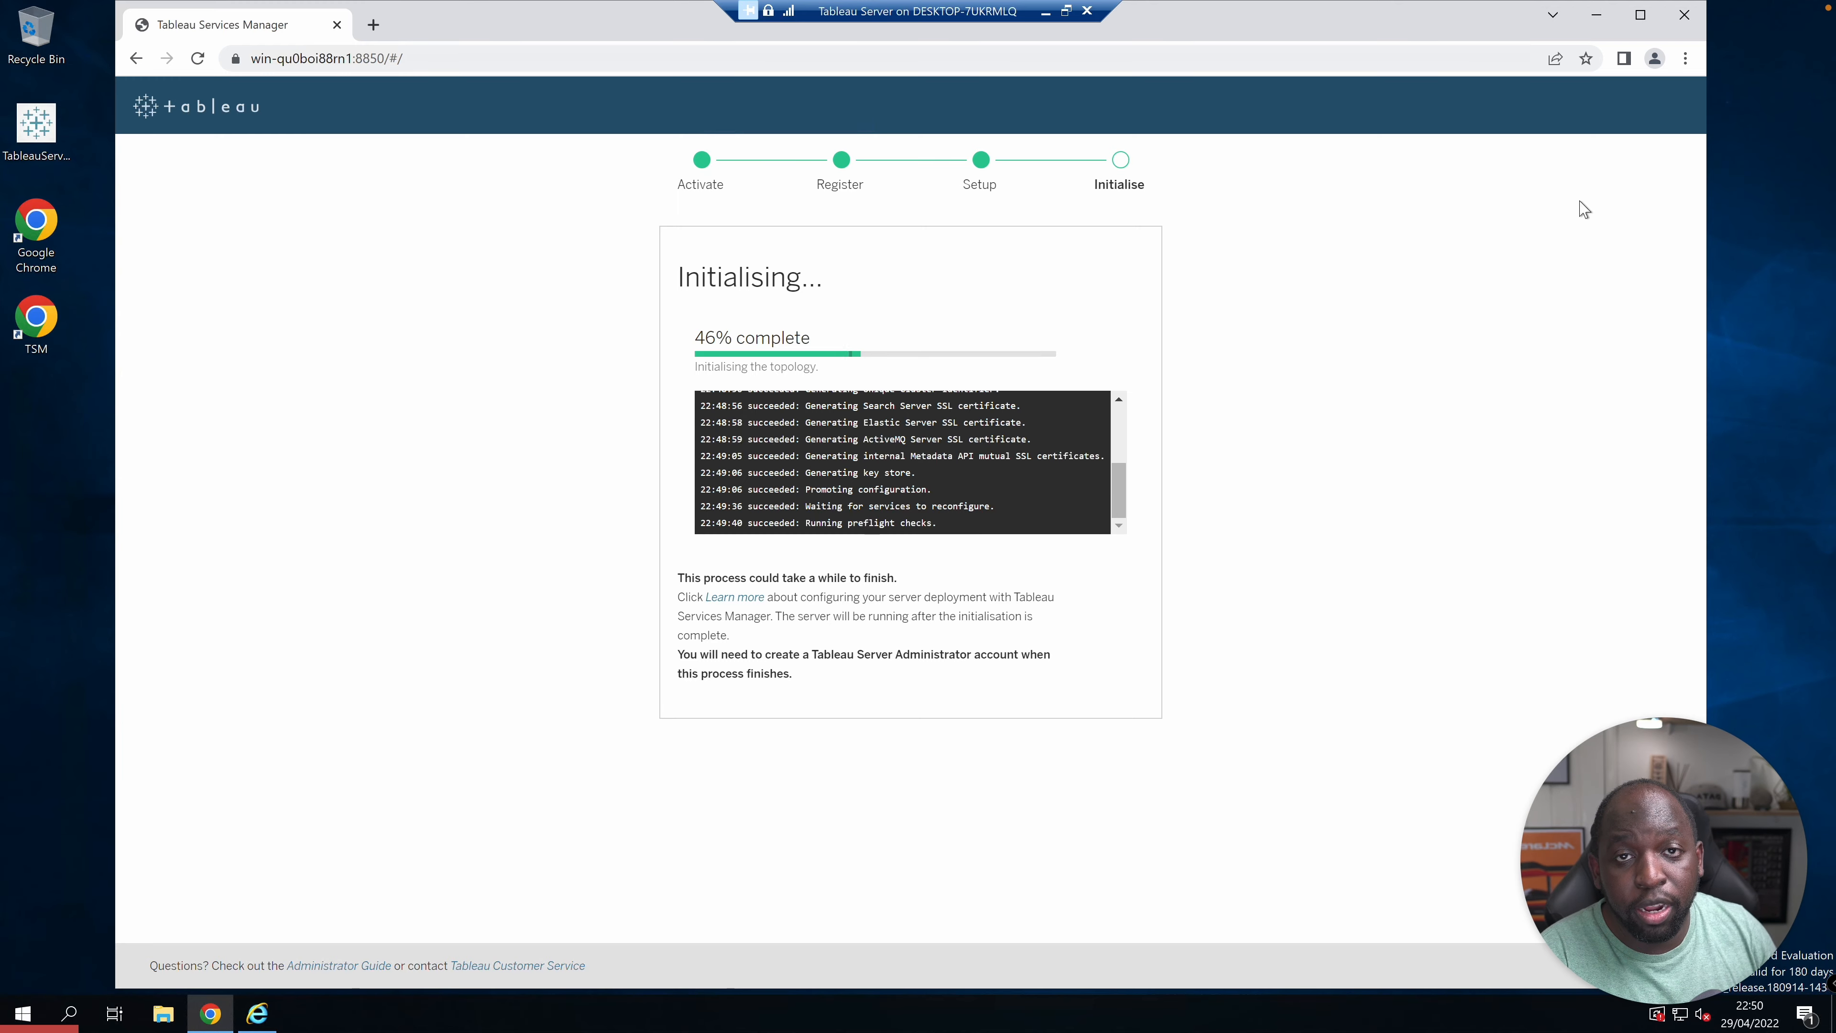
Switch to Google Chrome on the Mac and search the web for "tsm interface tableau server" in a new tab
{"action": "key", "text": "ctrl+Left"}
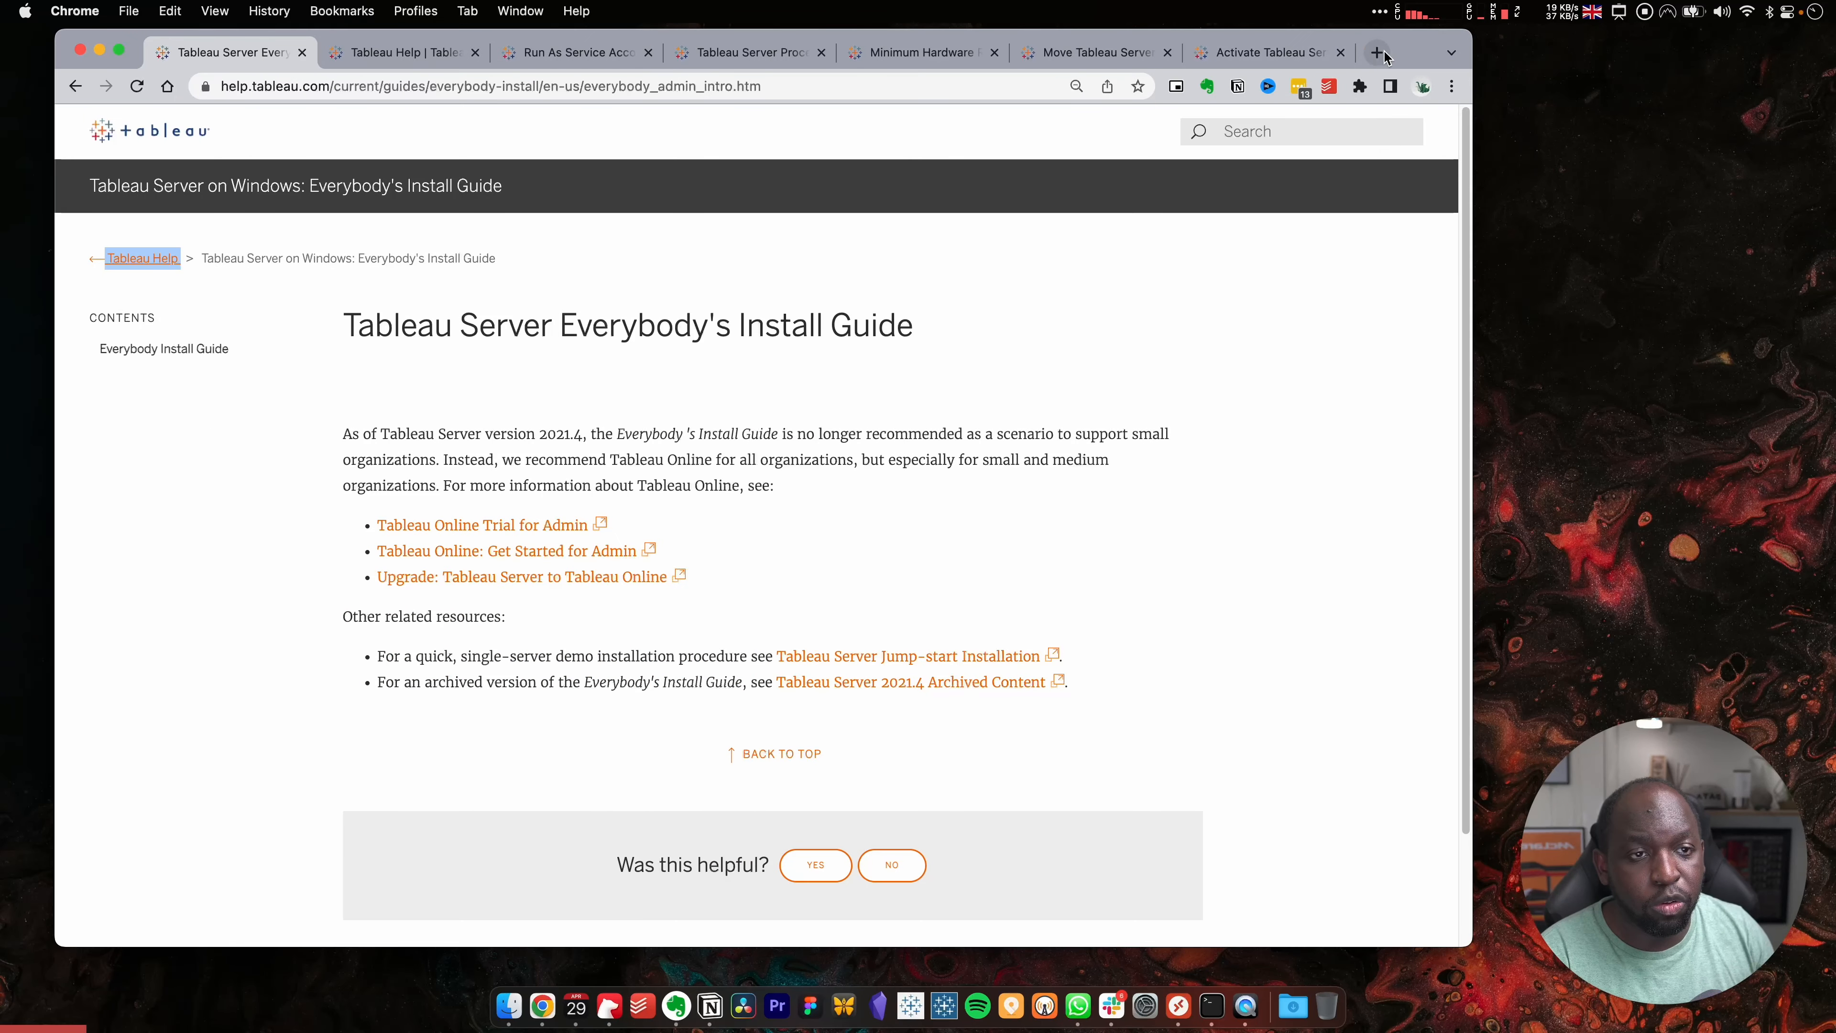
{"action": "left_click", "coordinate": [1376, 53]}
{"action": "type", "text": "tsm"}
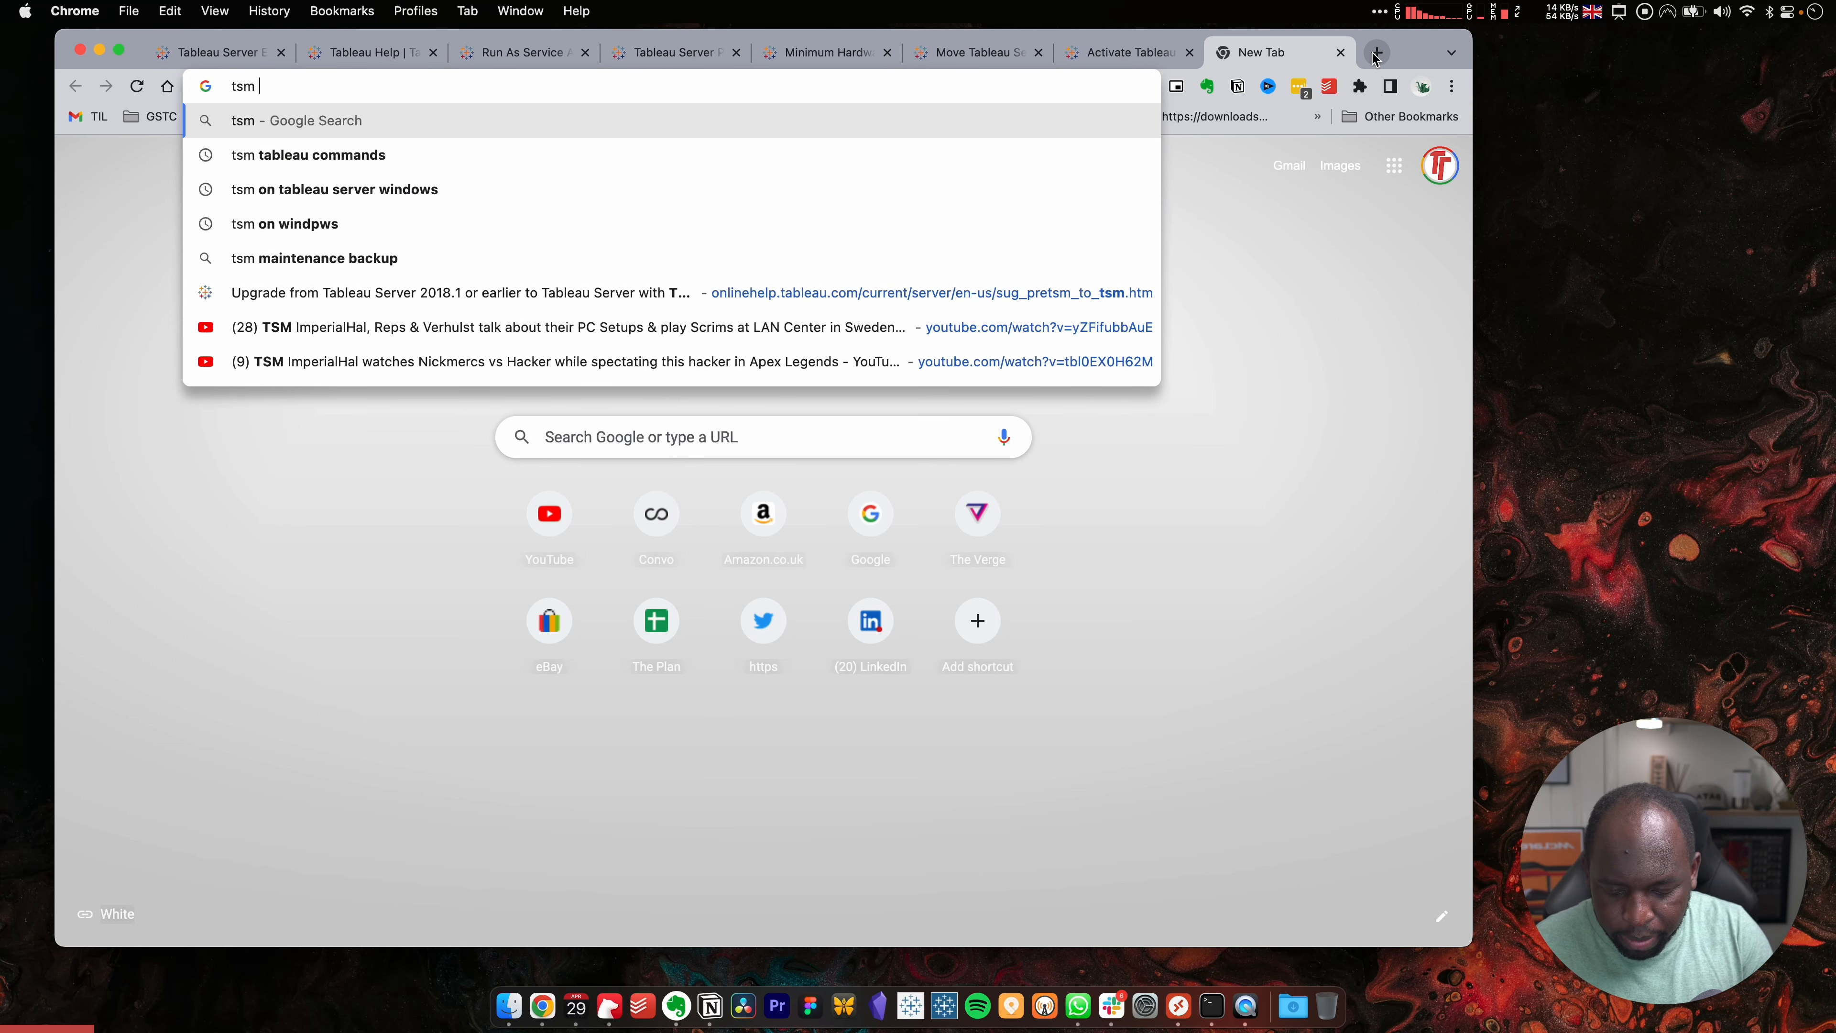
{"action": "type", "text": " interface"}
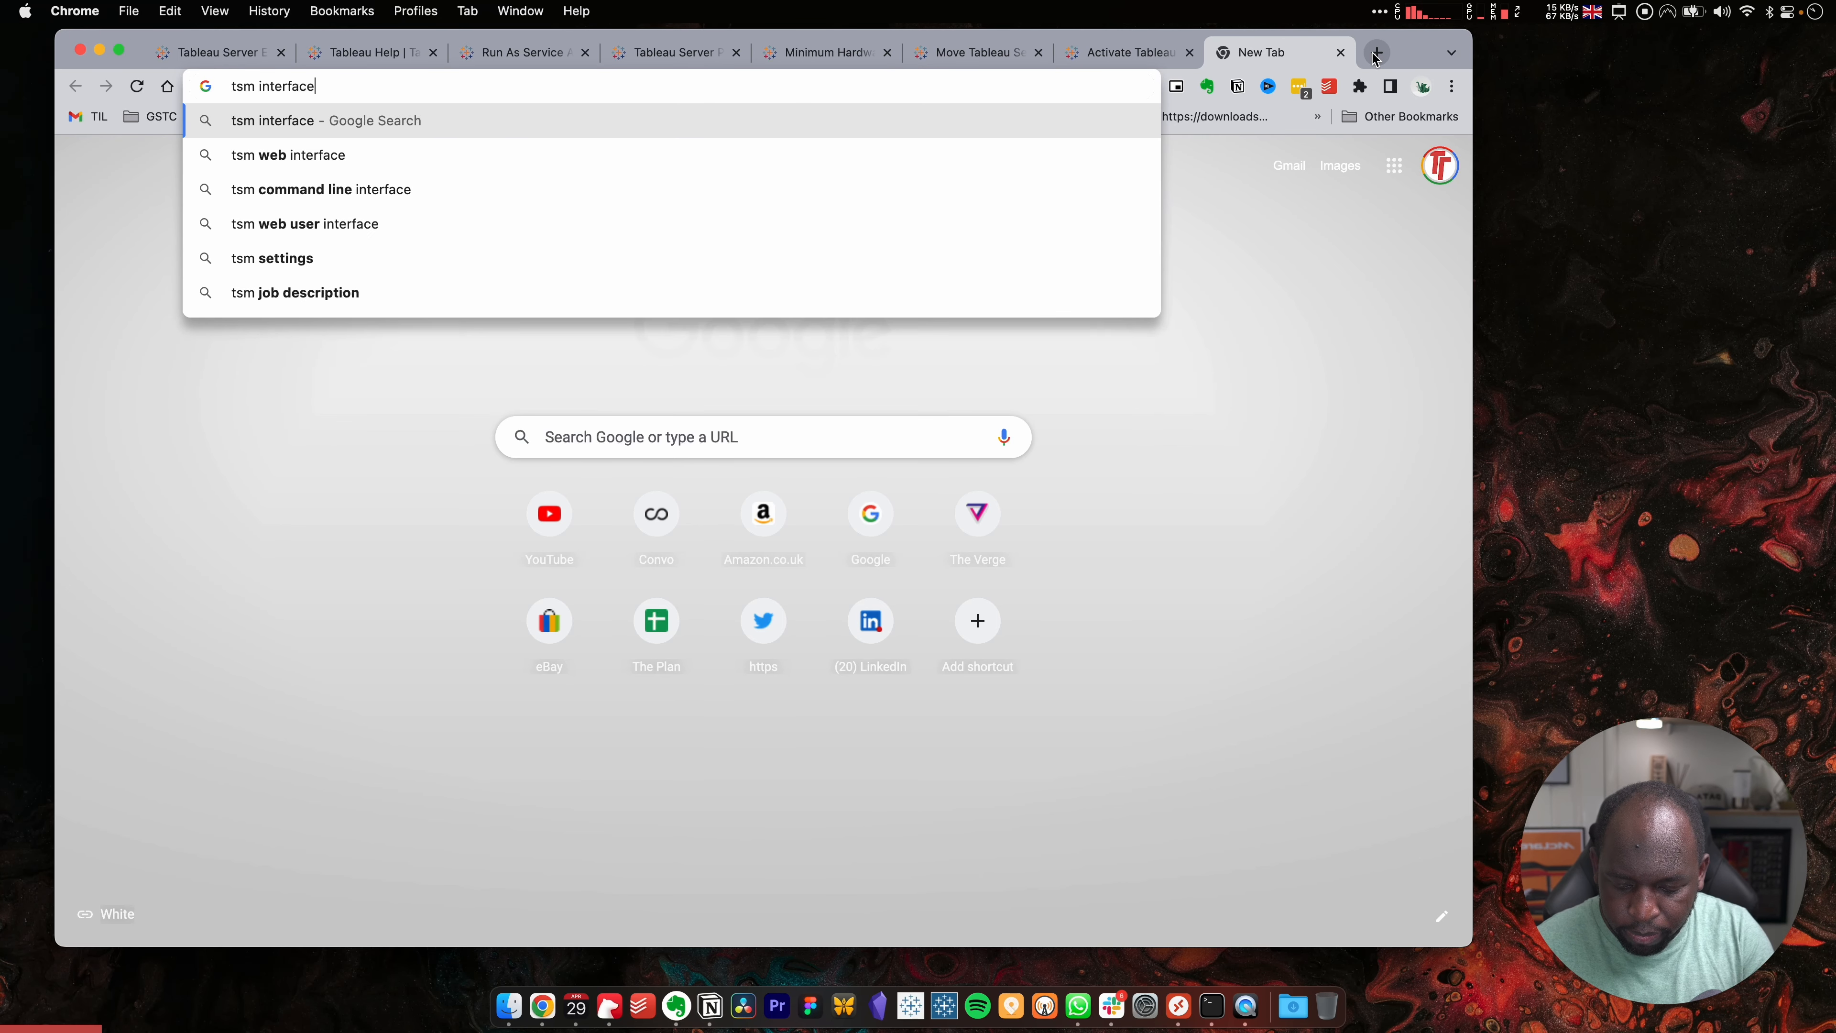
{"action": "type", "text": " tableau server"}
{"action": "key", "text": "Return"}
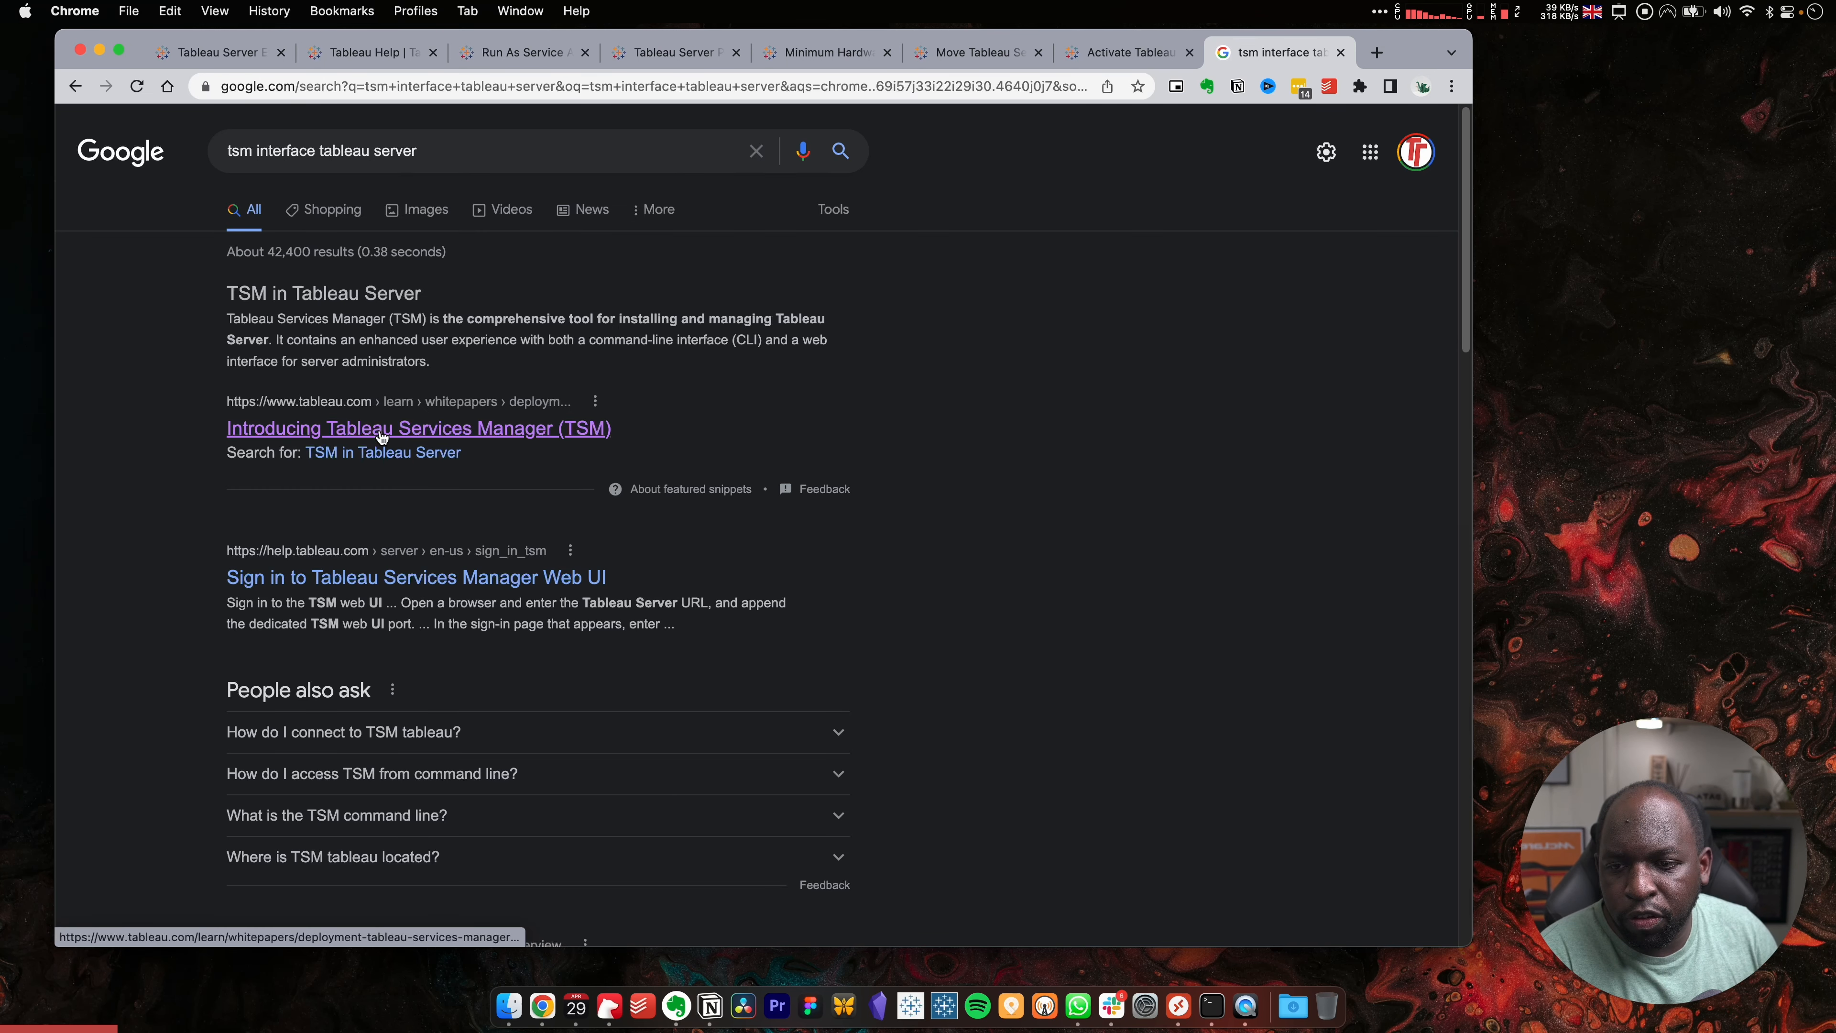
Look through the Tableau Services Manager search results and the Web UI sign-in article, and open the tsm Command Line Reference
{"action": "left_click", "coordinate": [554, 428]}
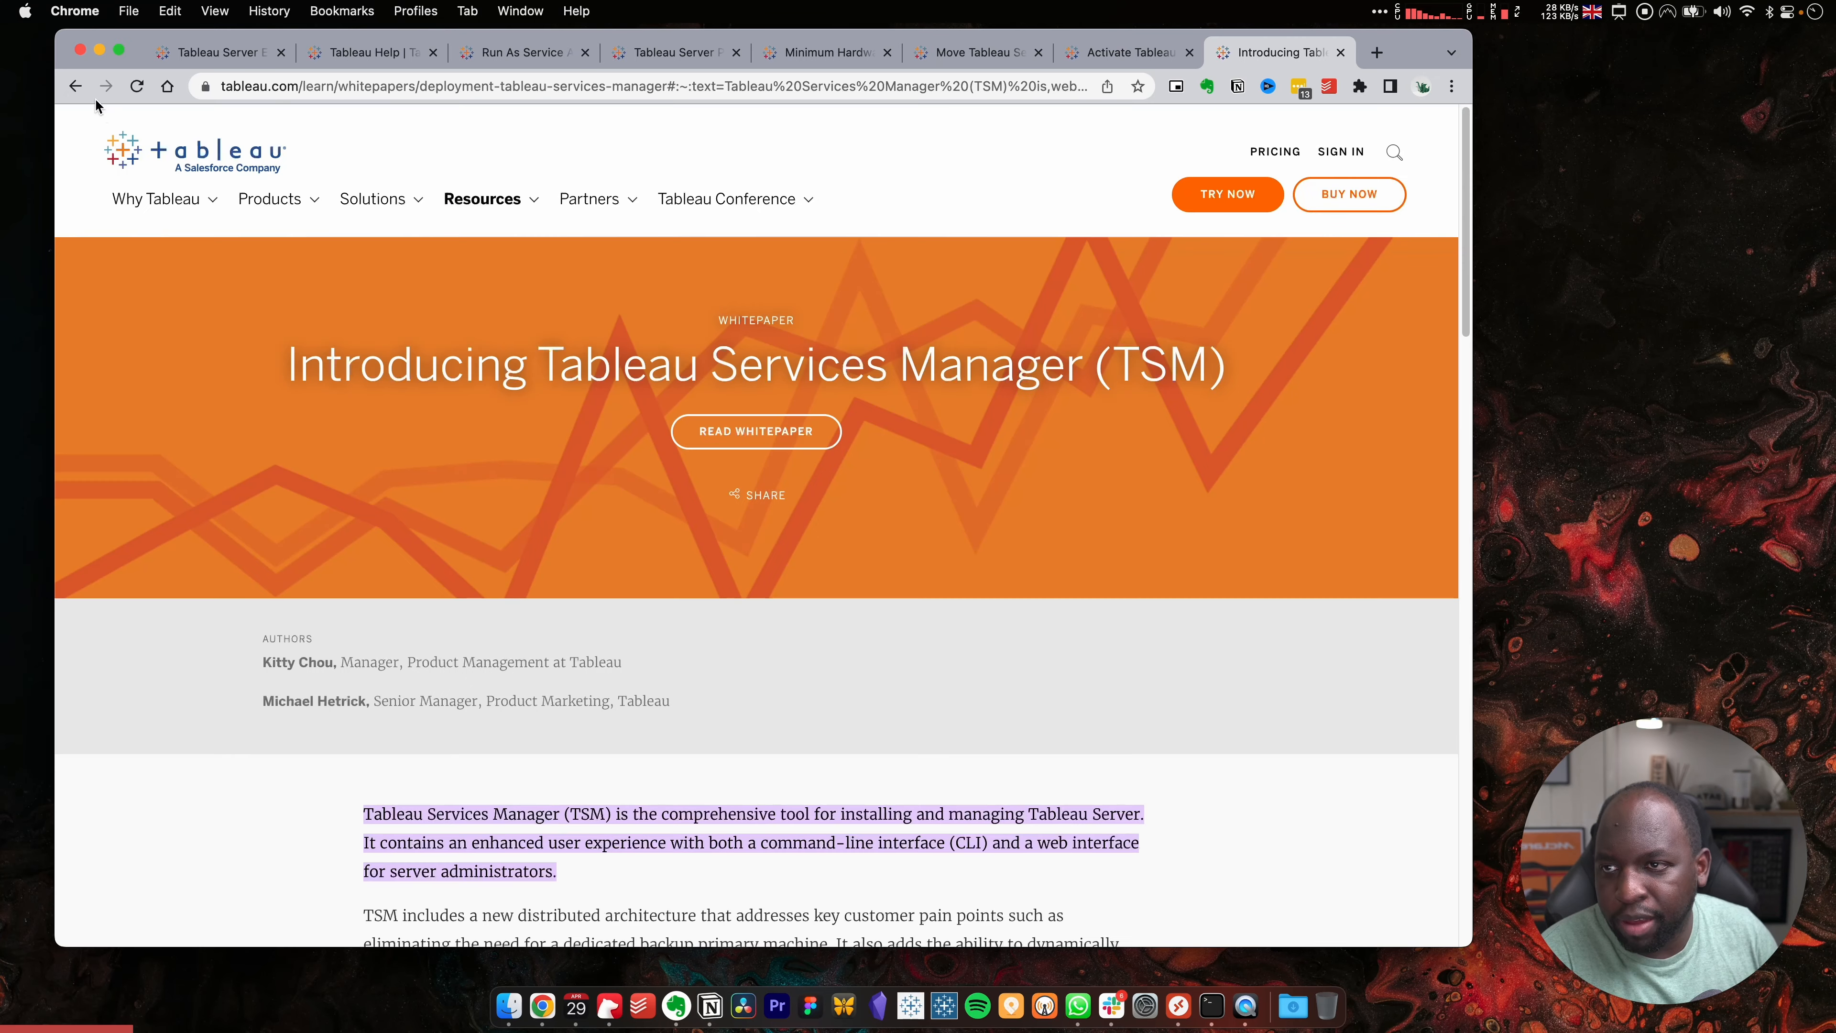
{"action": "left_click", "coordinate": [75, 87]}
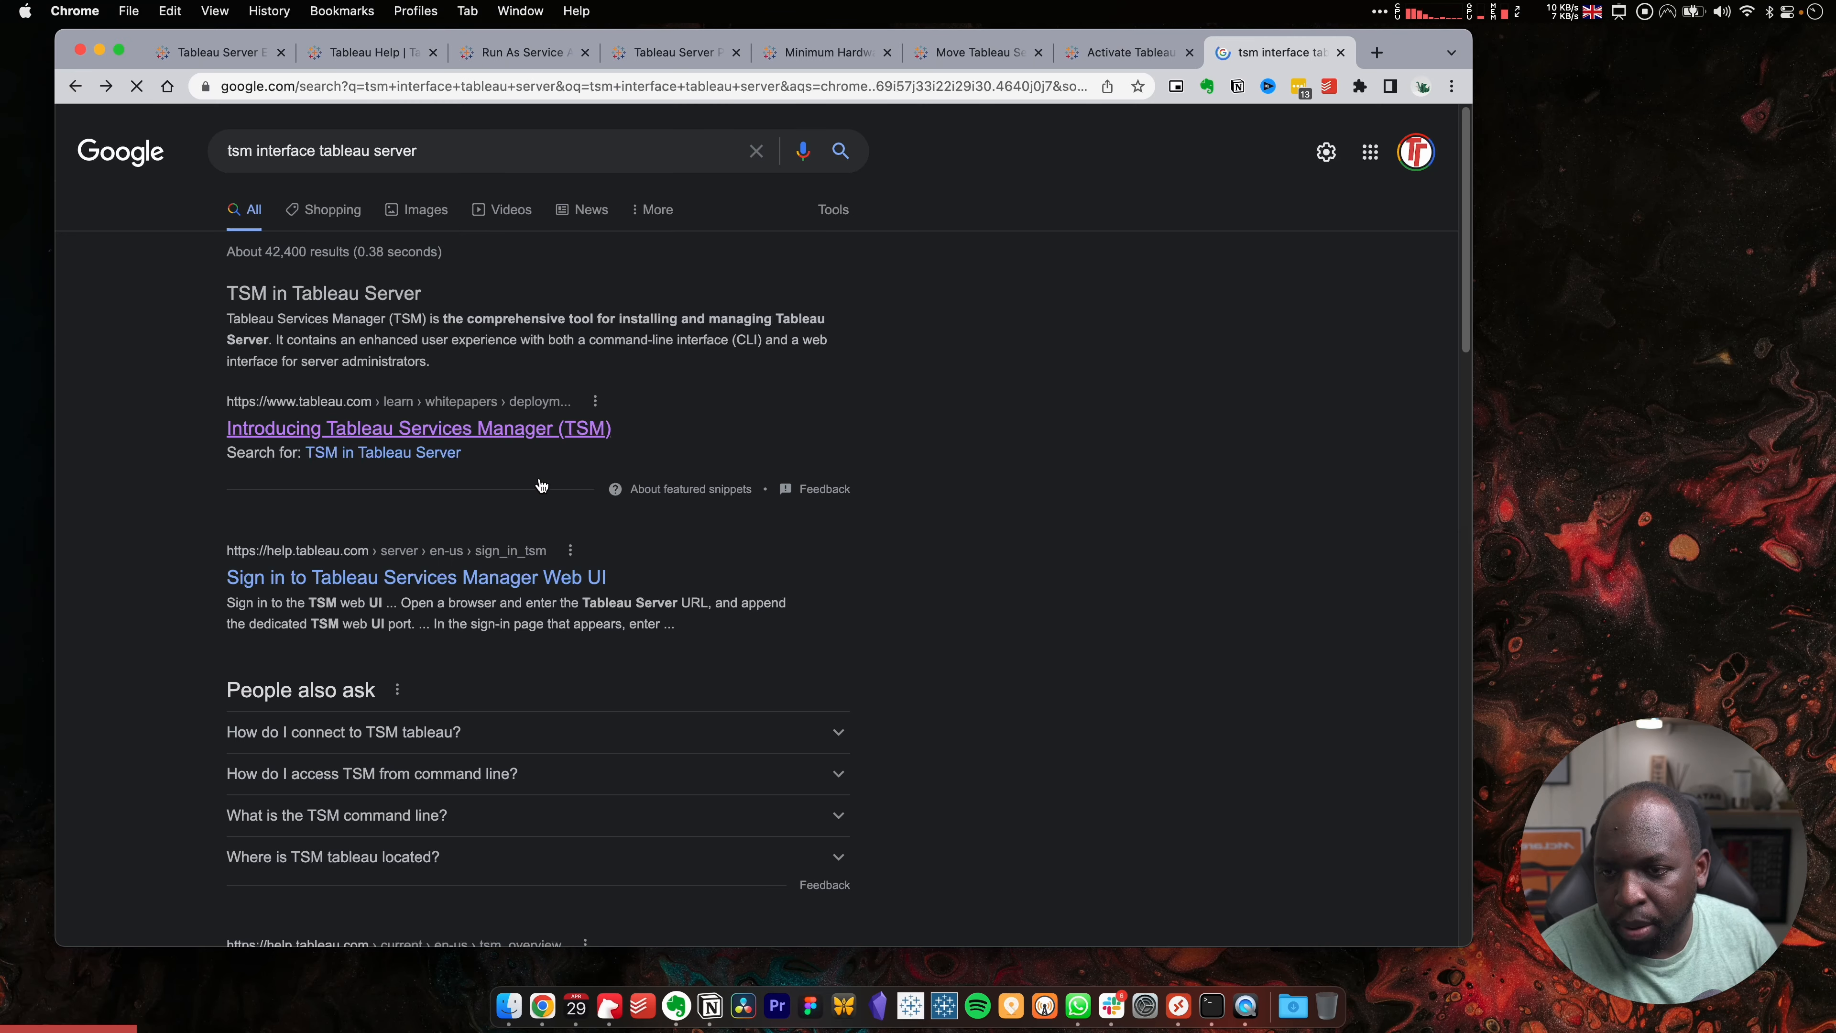
{"action": "left_click", "coordinate": [478, 587]}
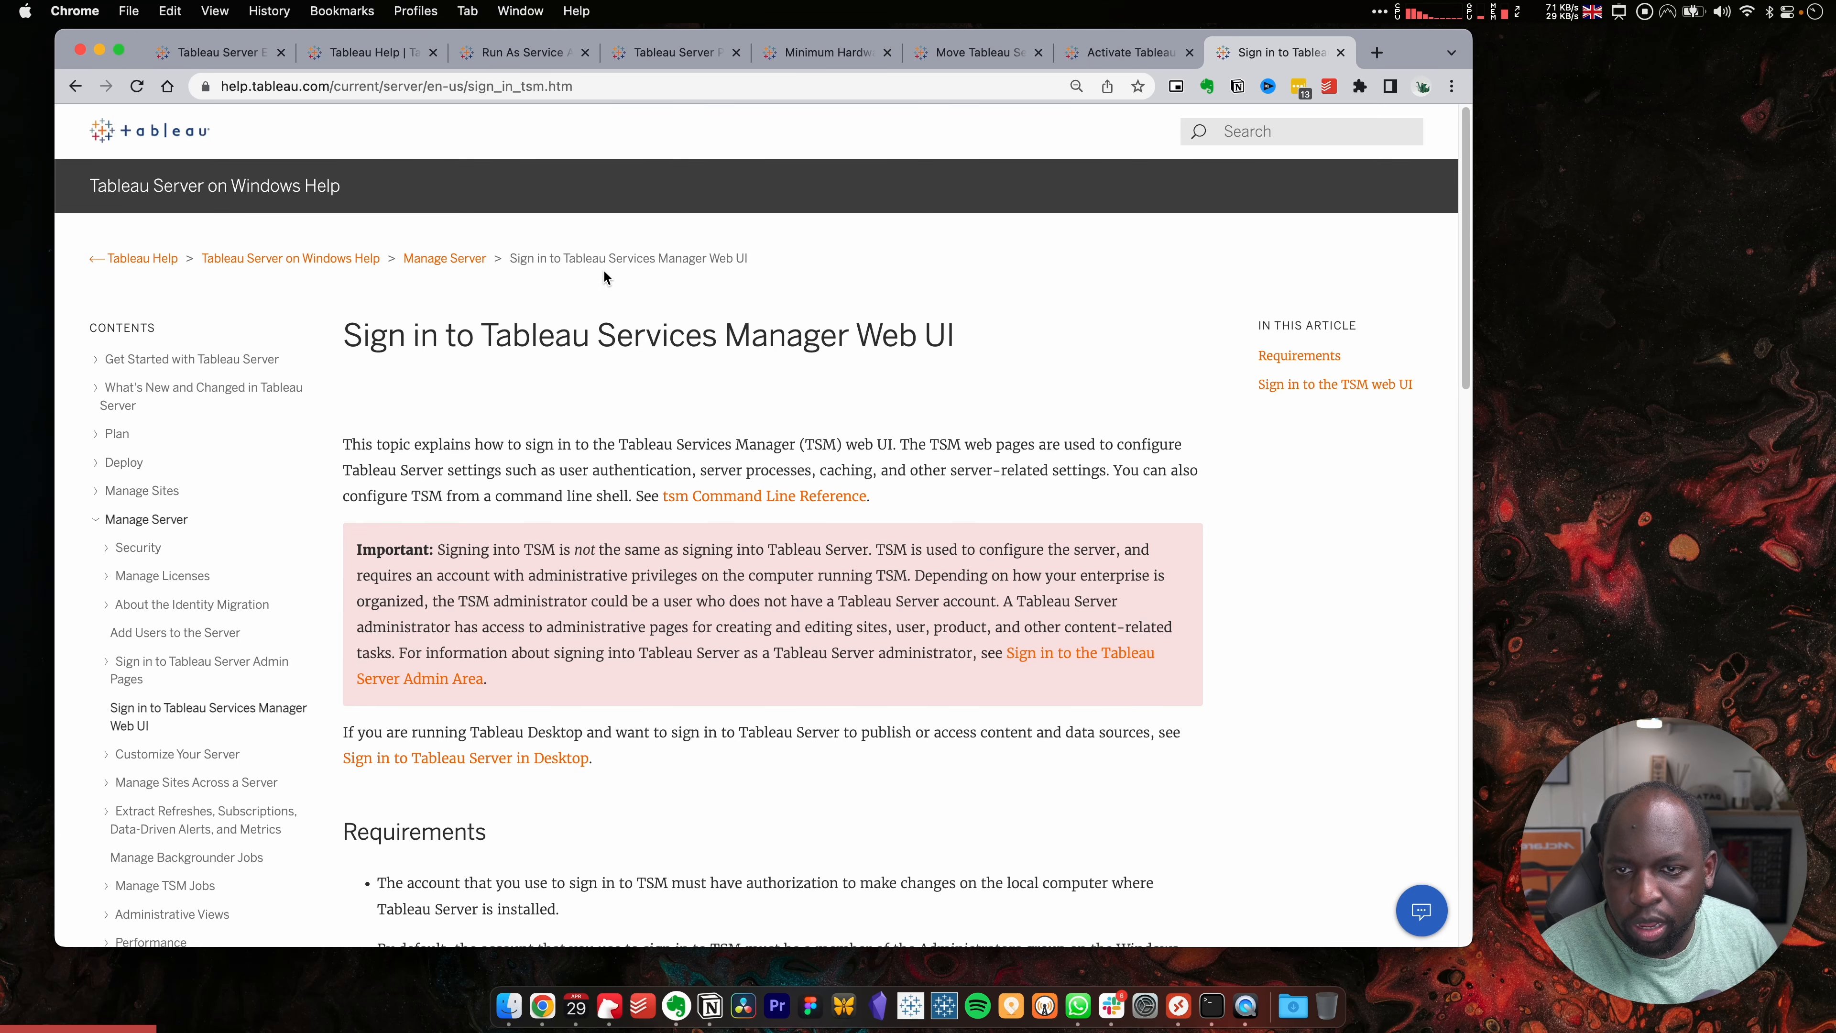
{"action": "scroll", "coordinate": [731, 445], "scroll_direction": "down", "scroll_amount": 15}
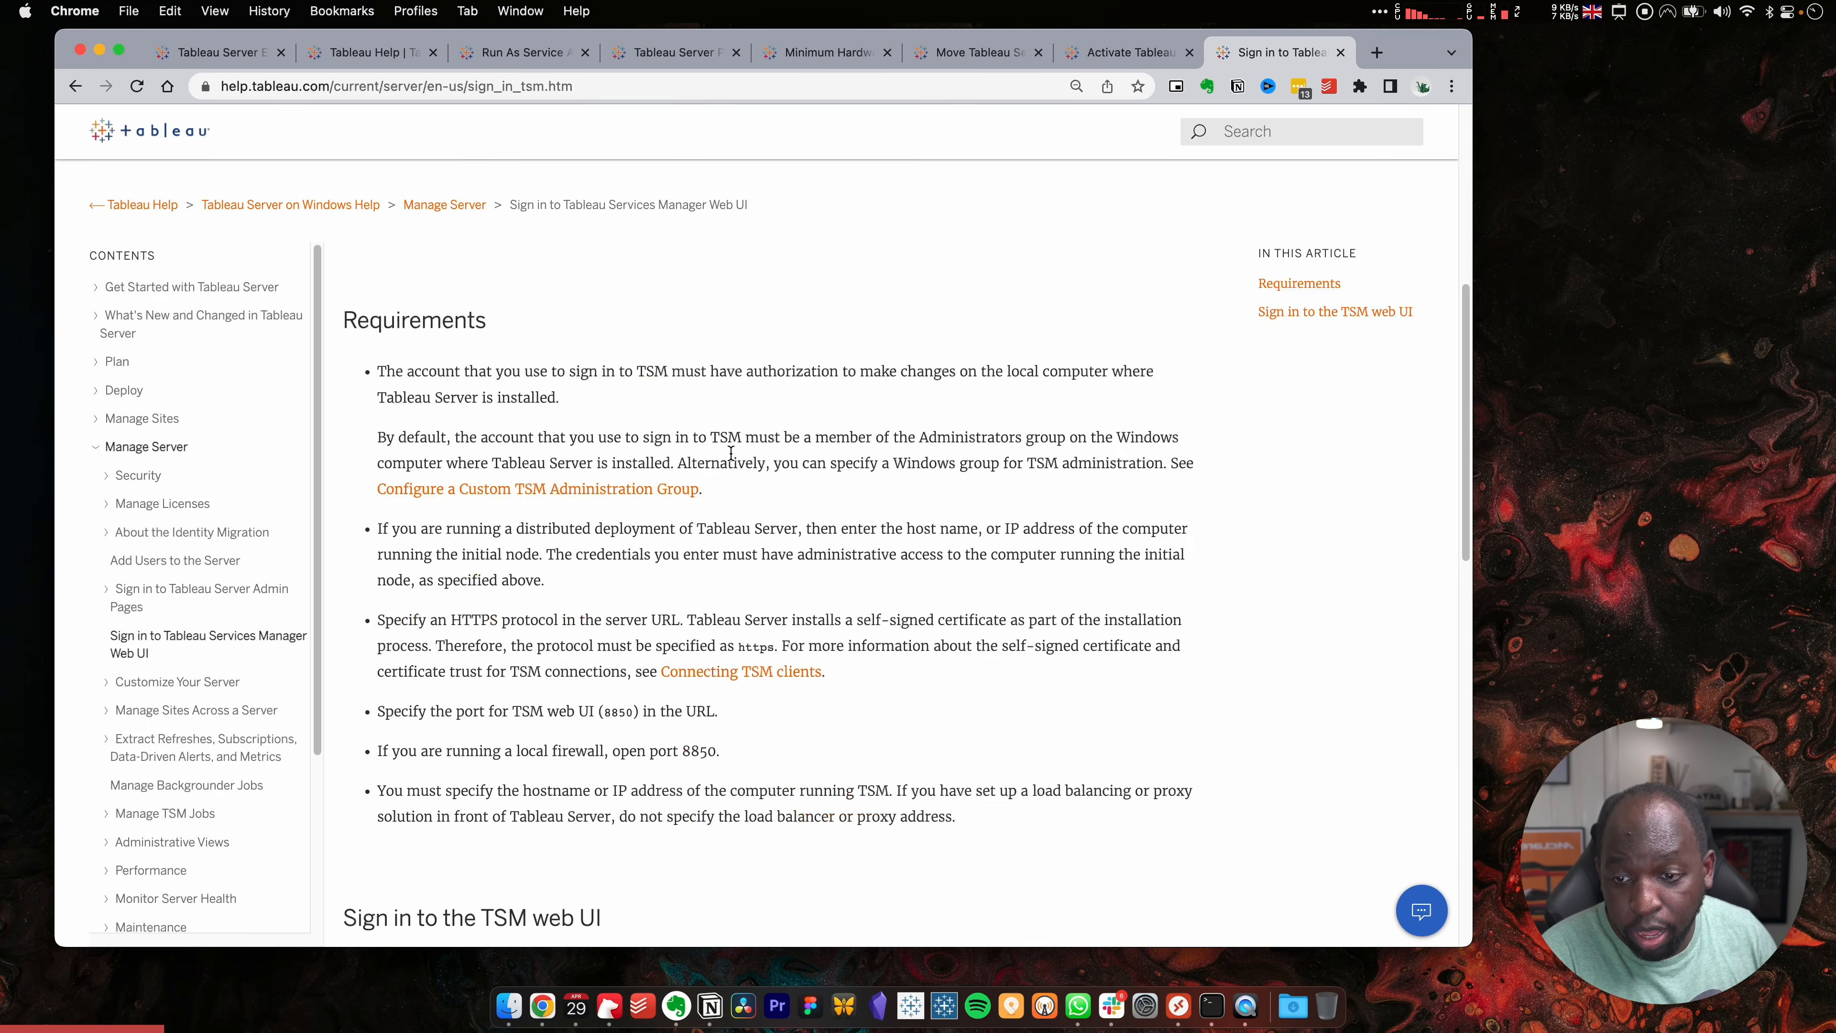
{"action": "scroll", "coordinate": [730, 450], "scroll_direction": "down", "scroll_amount": 8}
{"action": "scroll", "coordinate": [731, 449], "scroll_direction": "up", "scroll_amount": 20}
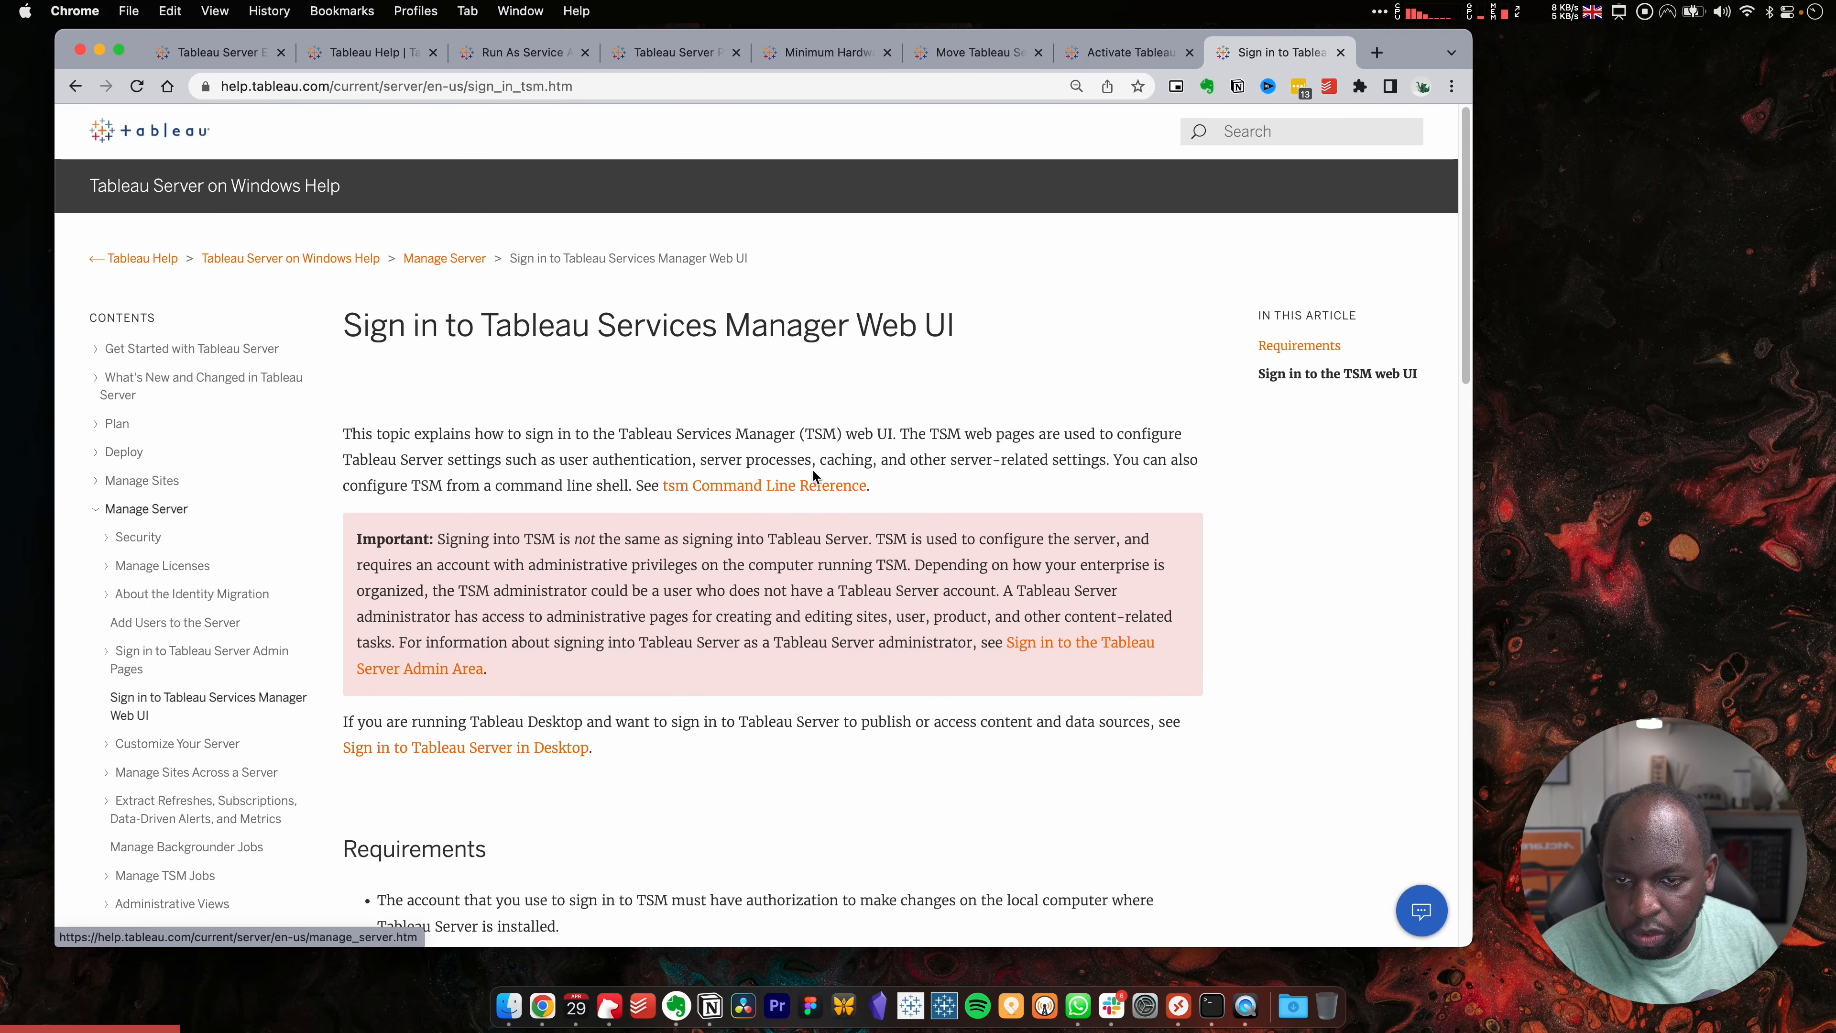
{"action": "left_click", "coordinate": [789, 494]}
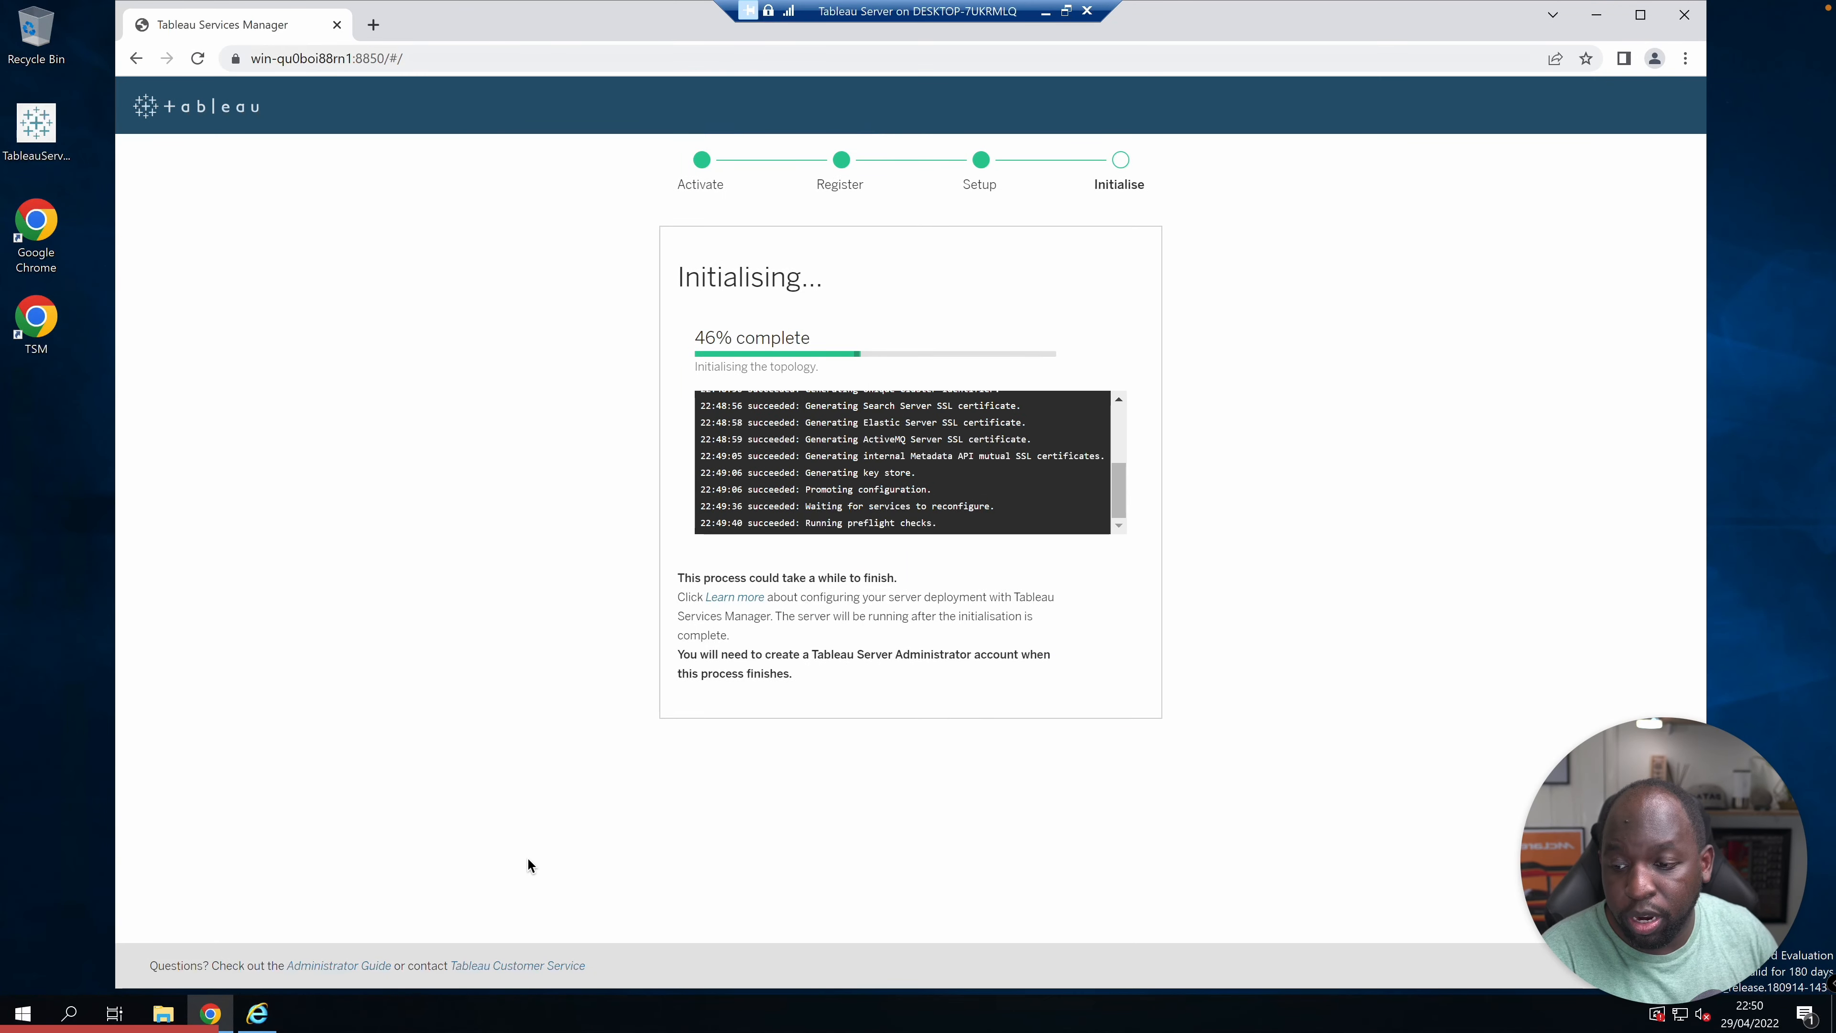
{"action": "left_click", "coordinate": [164, 1015]}
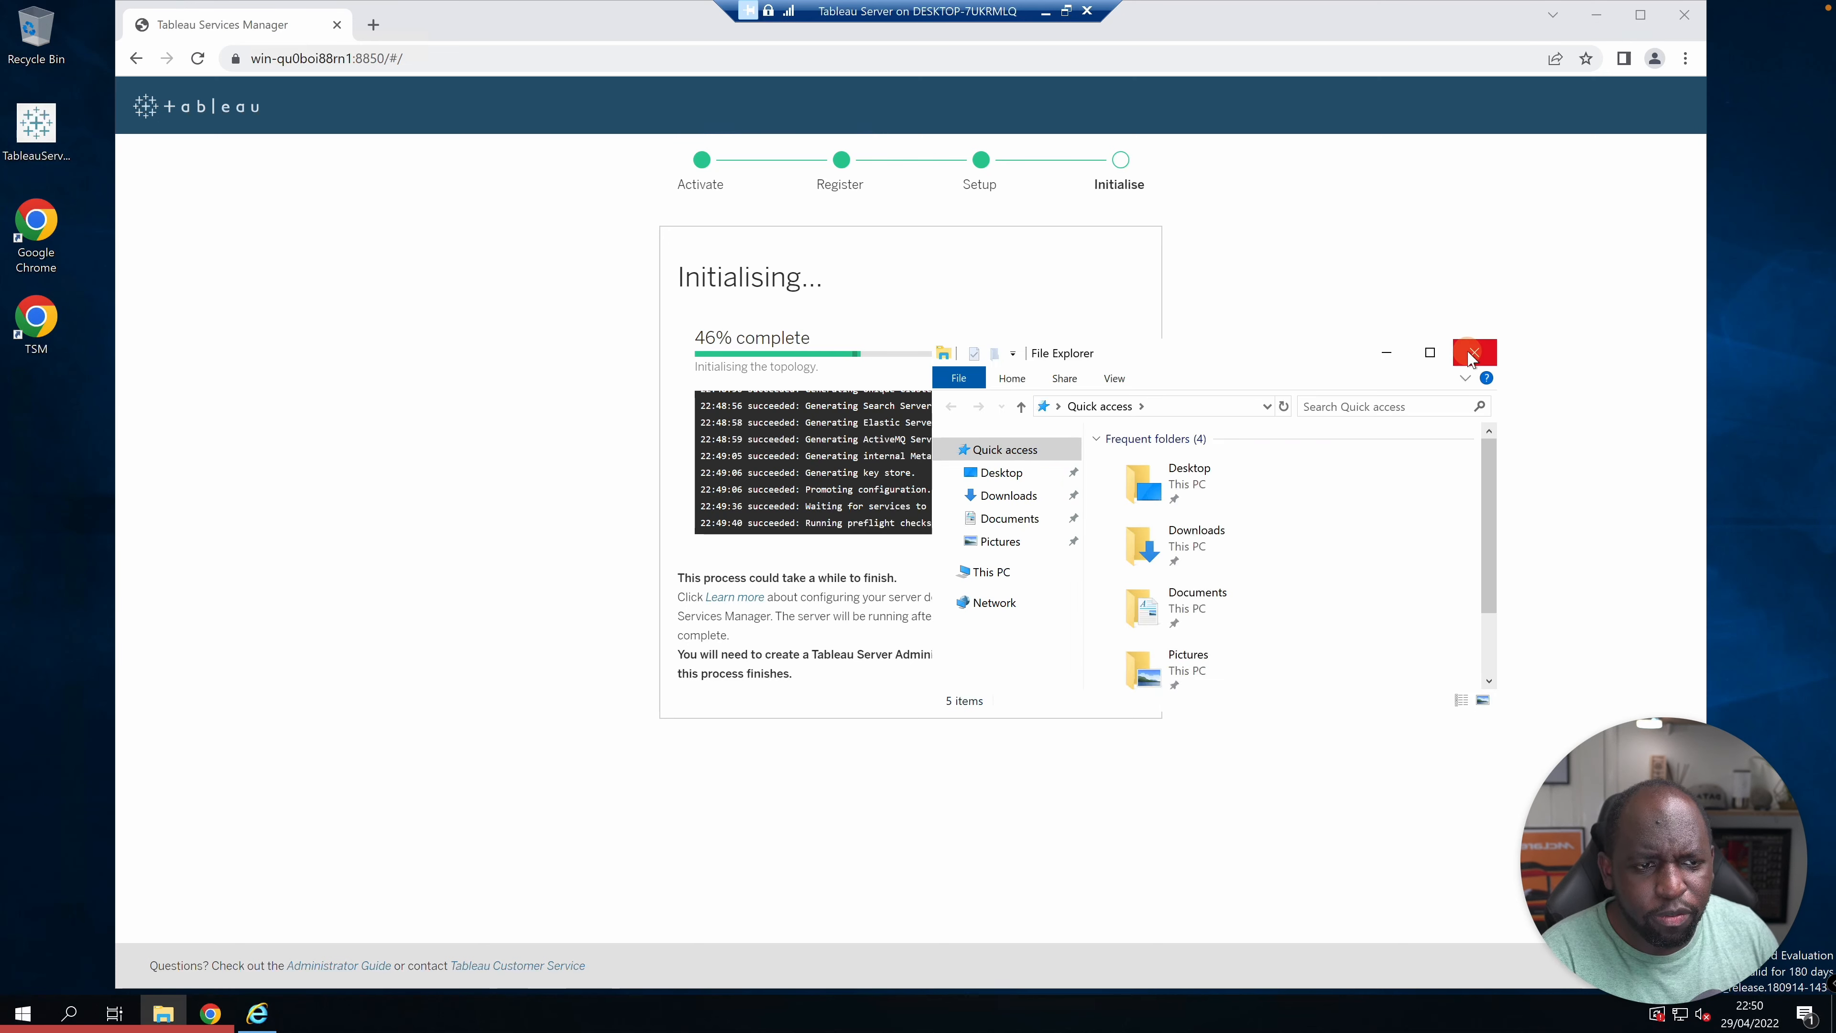
{"action": "left_click", "coordinate": [1475, 352]}
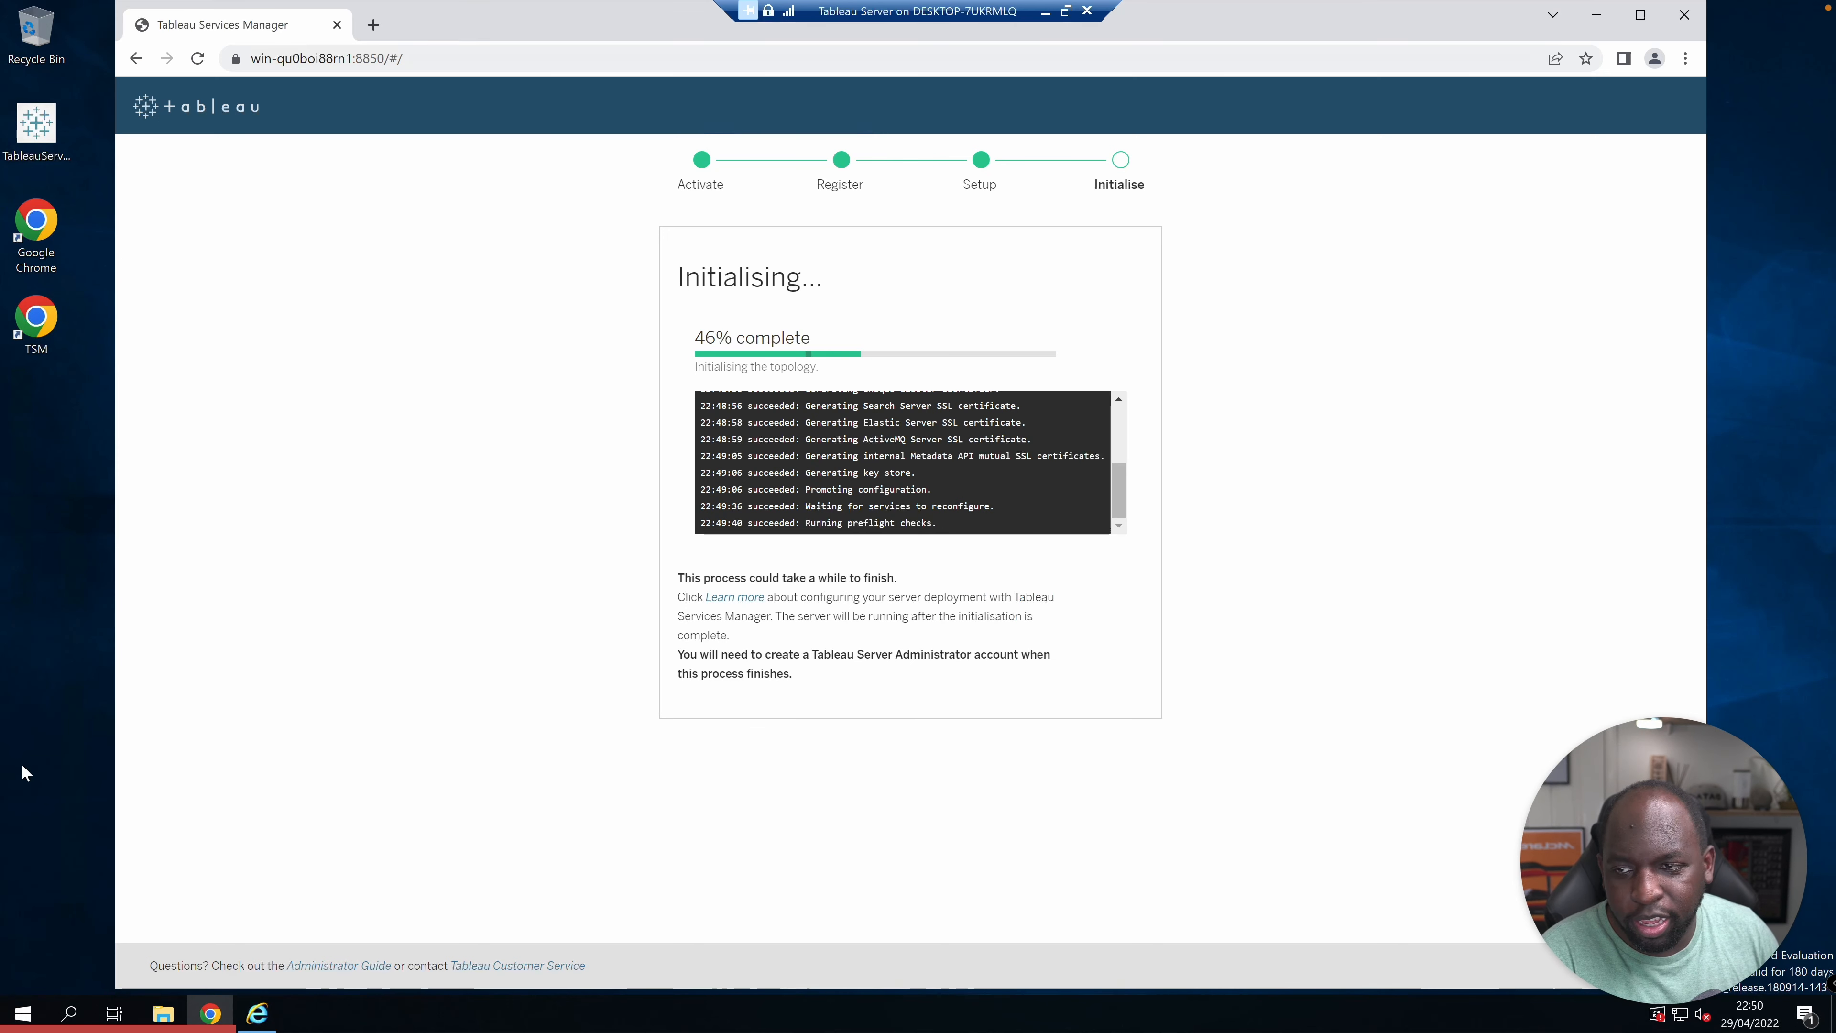
{"action": "right_click", "coordinate": [28, 1015]}
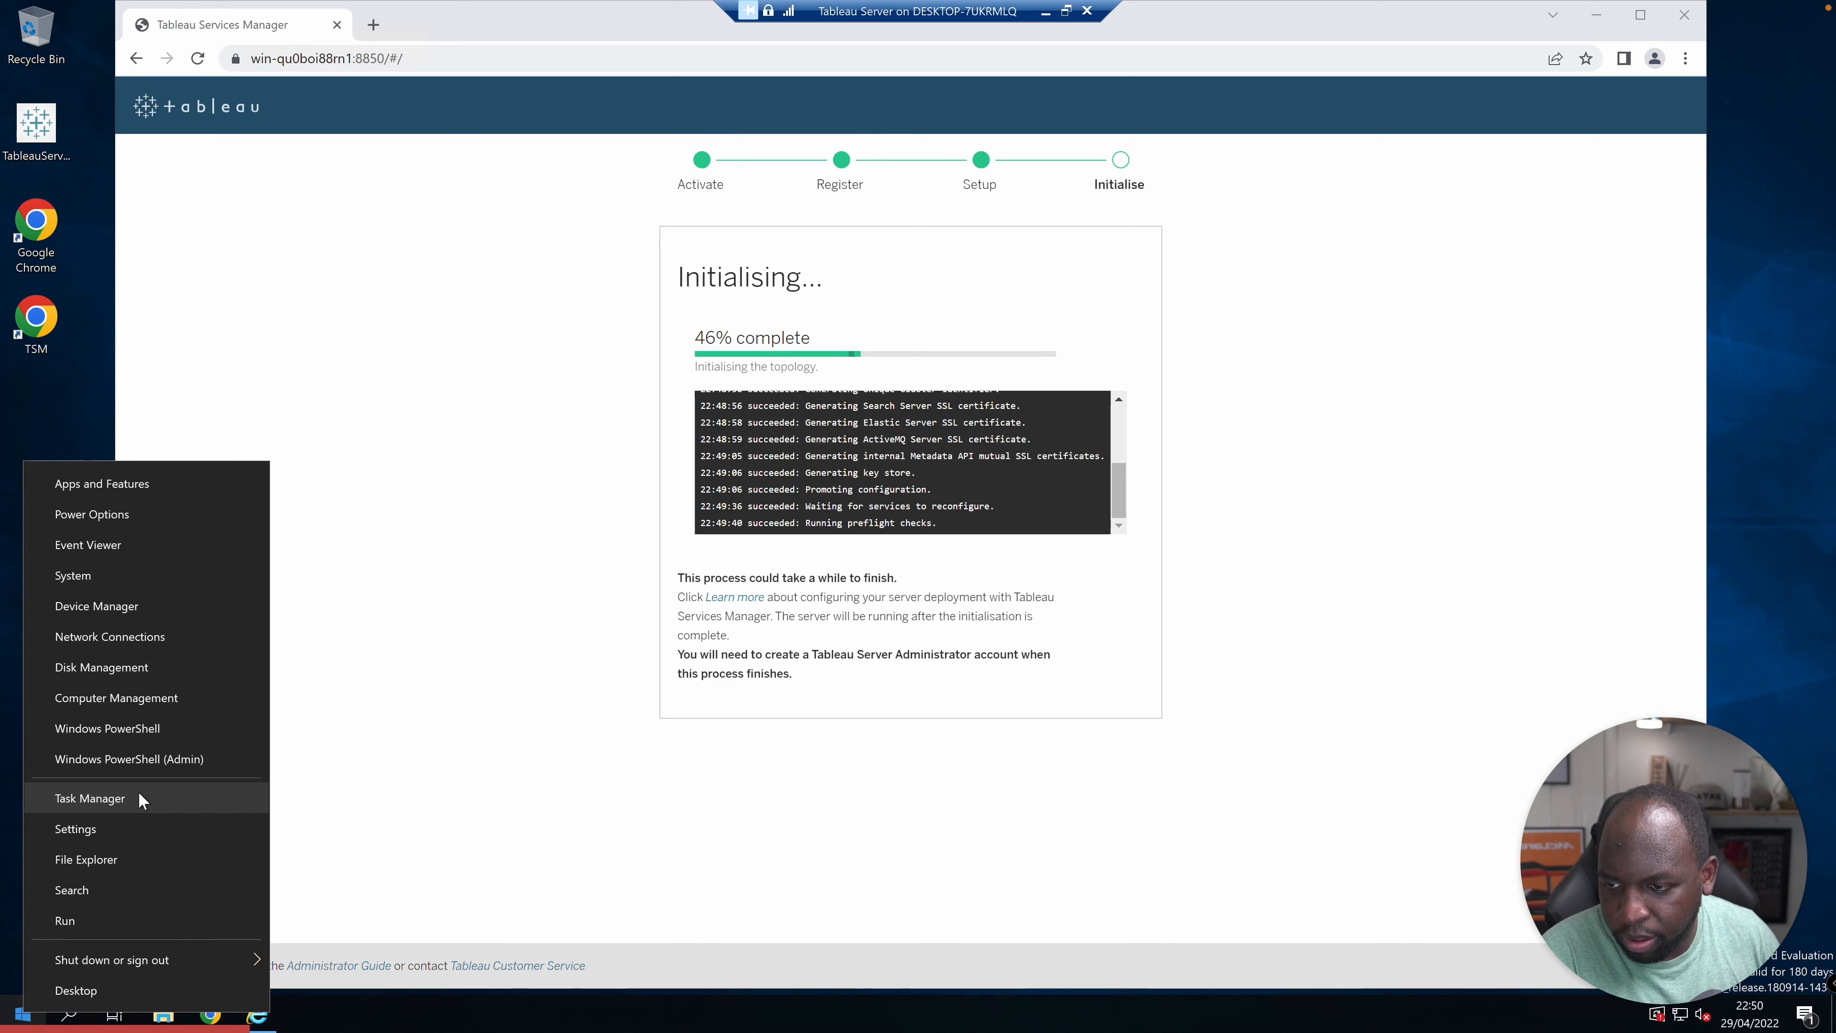
Find Command Prompt on the server, run it as administrator and move its window clear of the initialisation progress
{"action": "left_click", "coordinate": [69, 1014]}
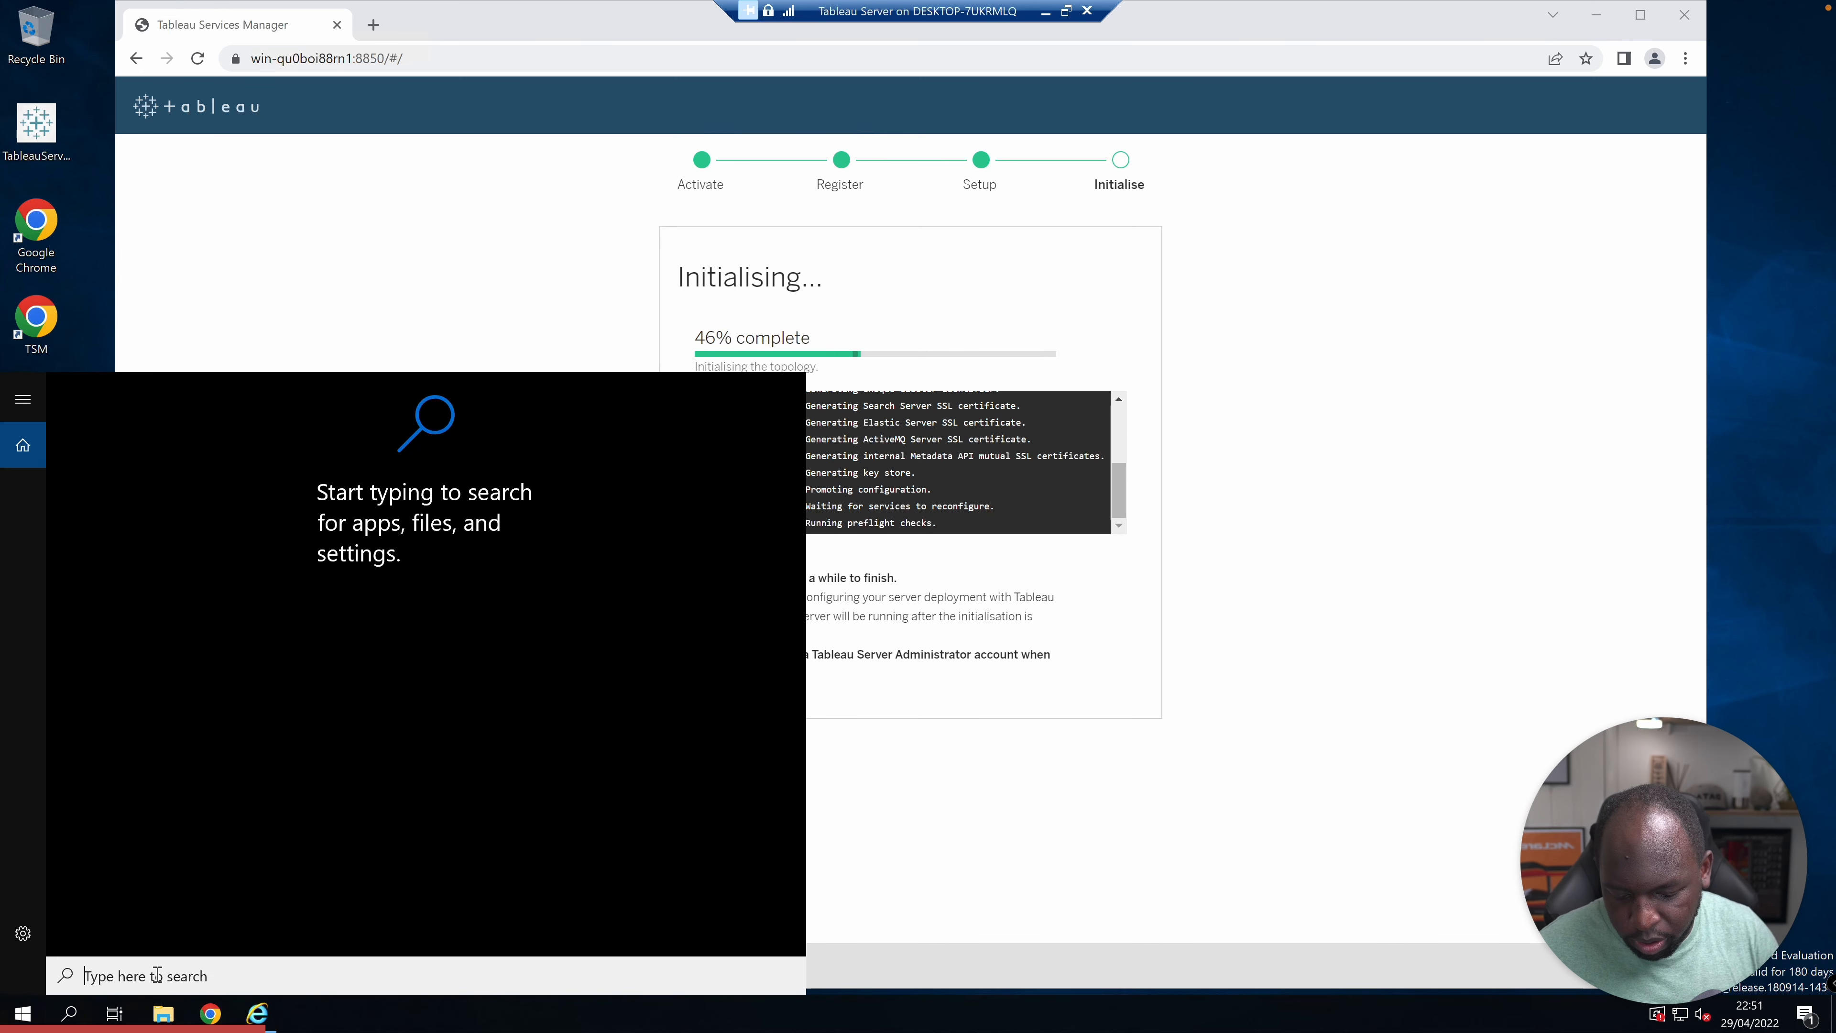
{"action": "type", "text": "command"}
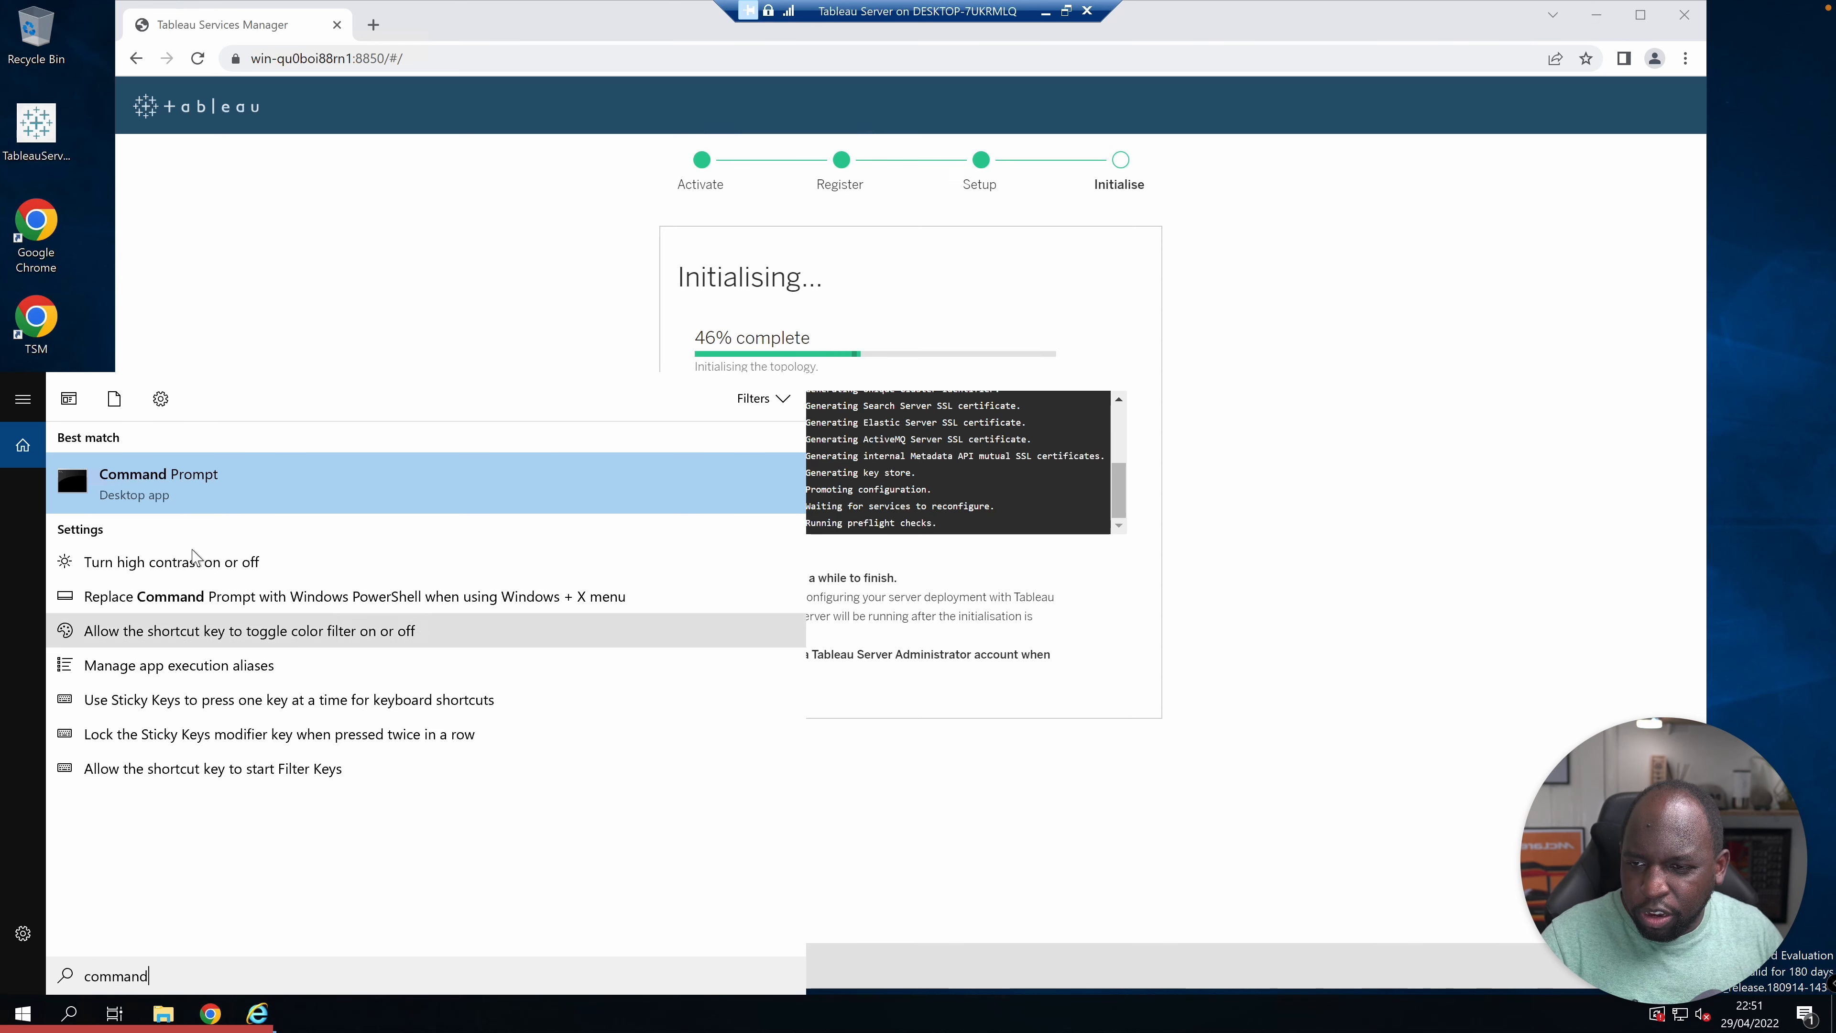
{"action": "right_click", "coordinate": [159, 463]}
{"action": "left_click", "coordinate": [261, 485]}
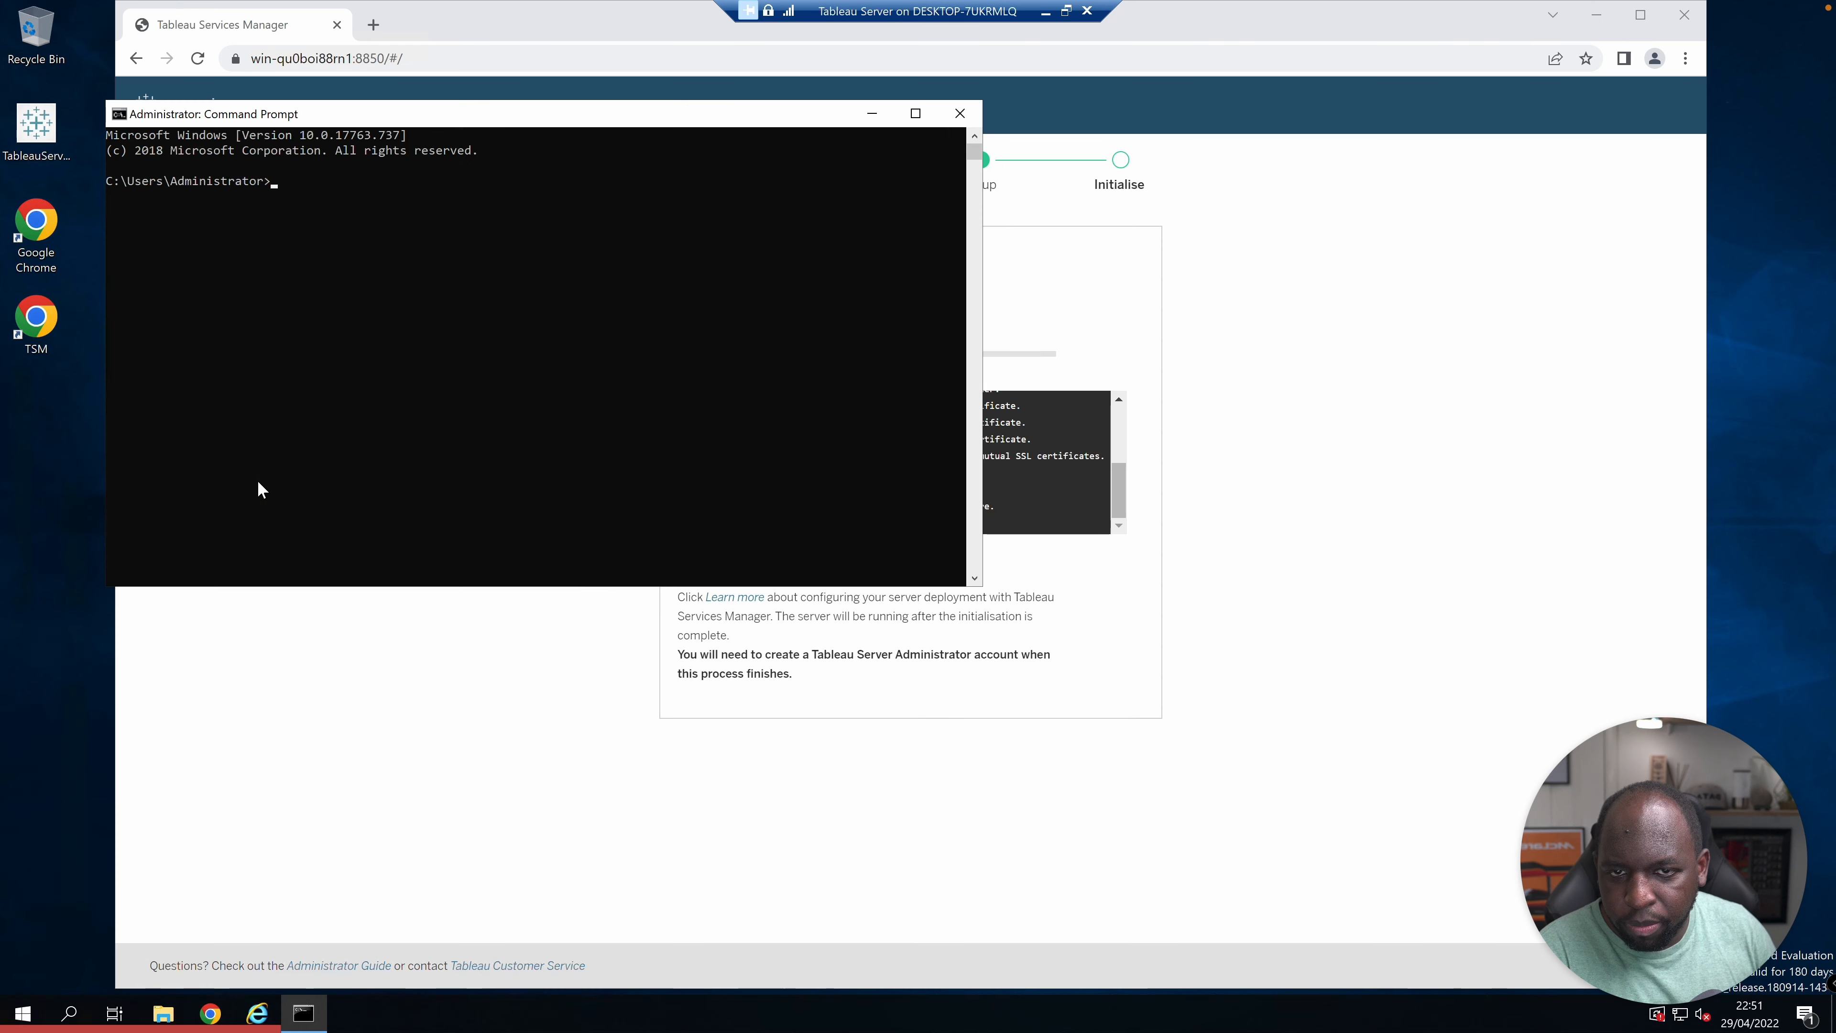
{"action": "left_click_drag", "start_coordinate": [700, 116], "coordinate": [1082, 218]}
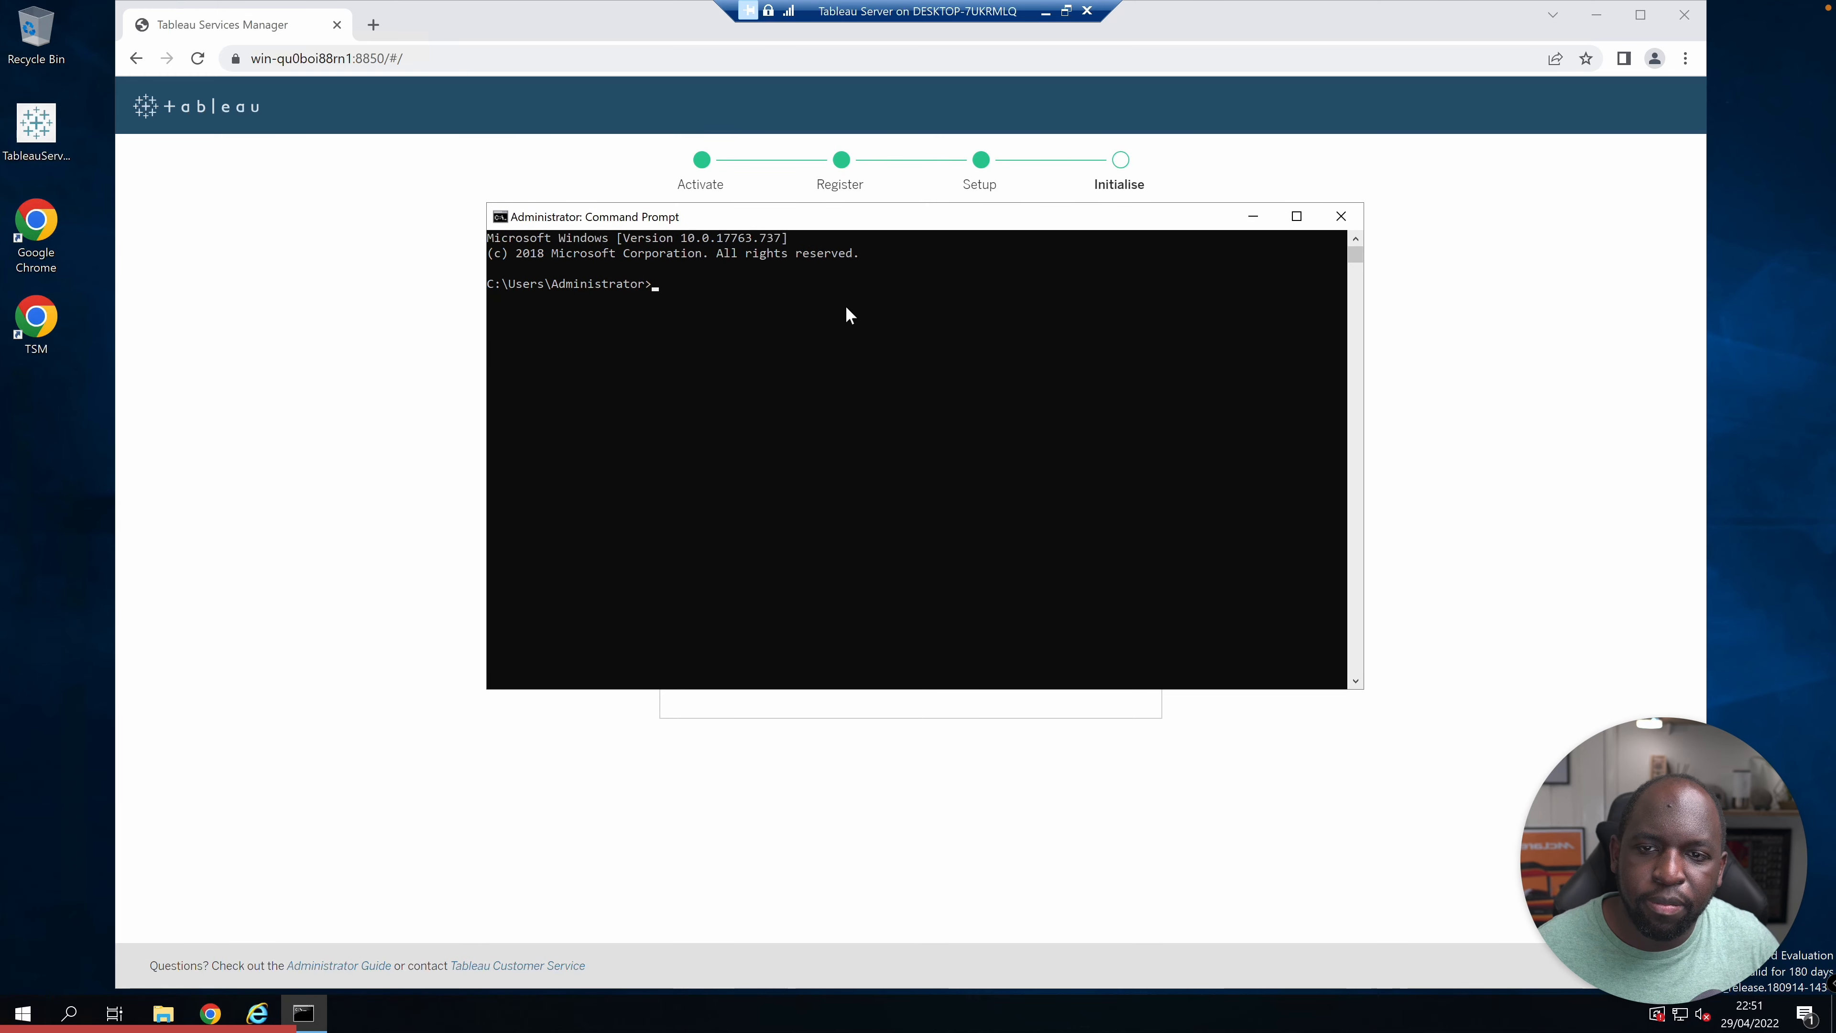
{"action": "left_click_drag", "start_coordinate": [872, 217], "coordinate": [896, 599]}
{"action": "left_click_drag", "start_coordinate": [846, 539], "coordinate": [423, 506]}
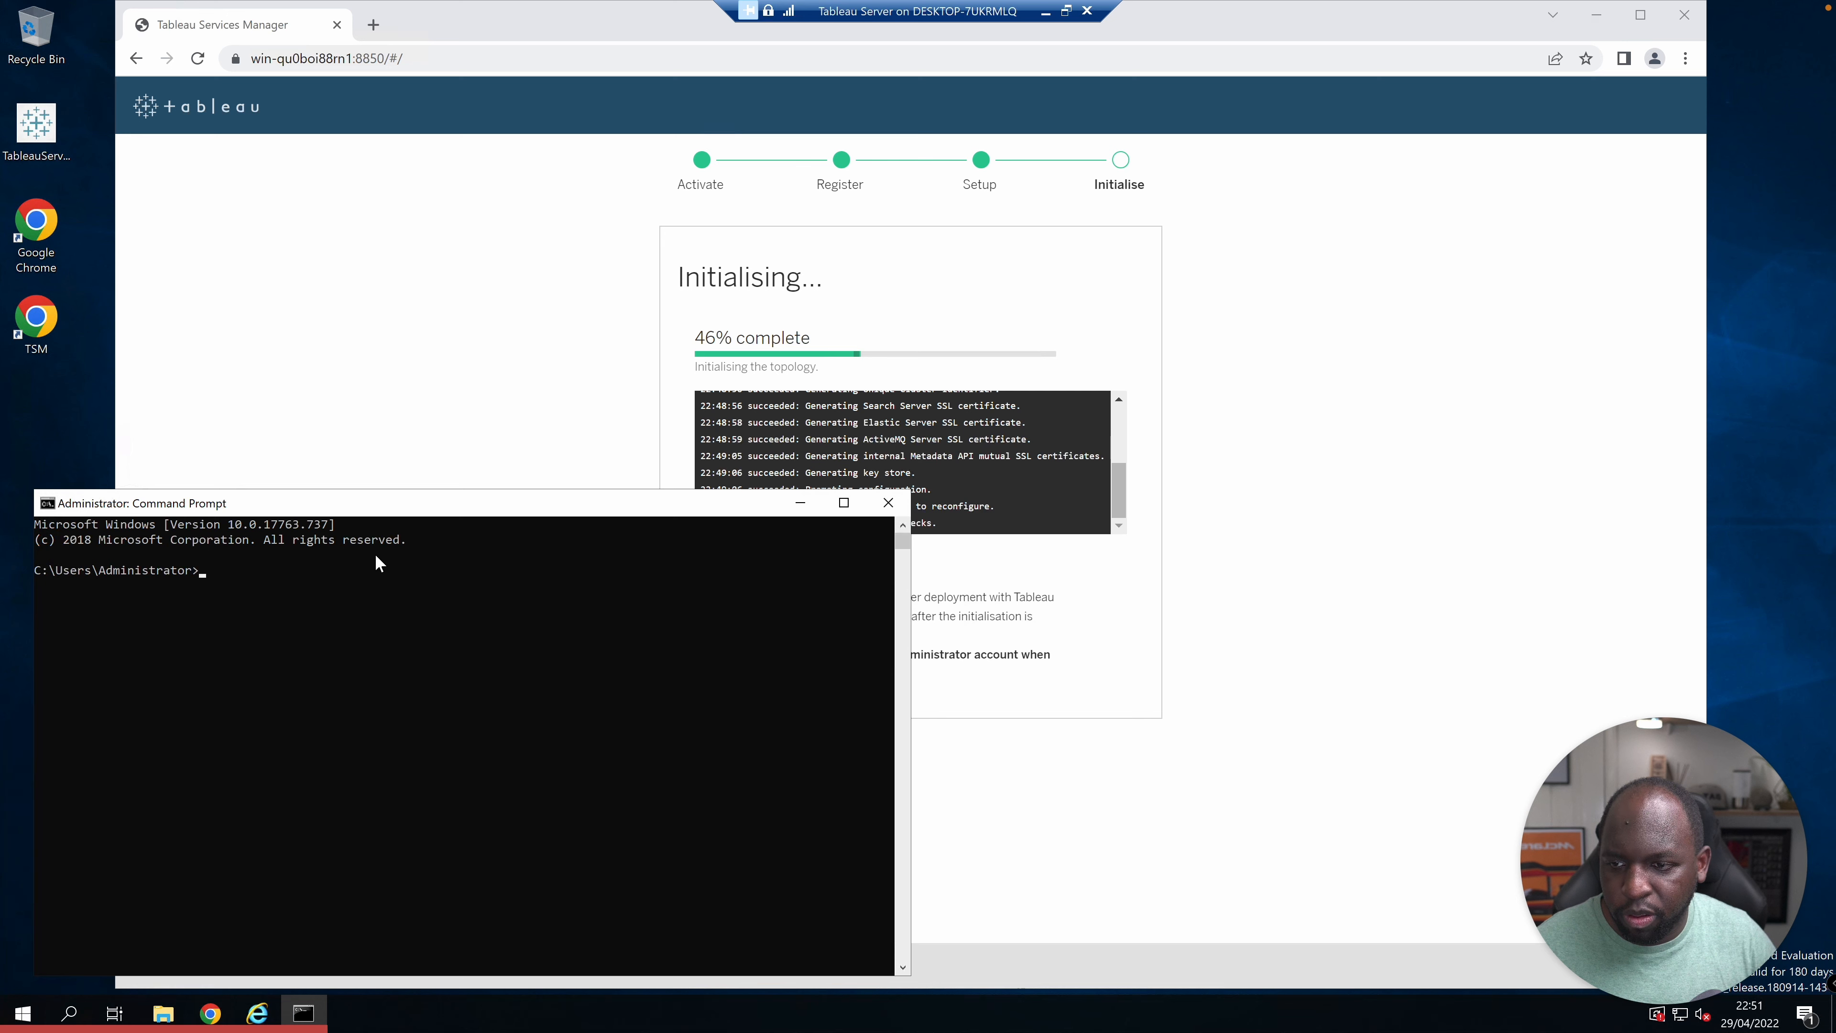
Run the tsm command for its help overview and check the server state with tsm status
{"action": "type", "text": "tsm"}
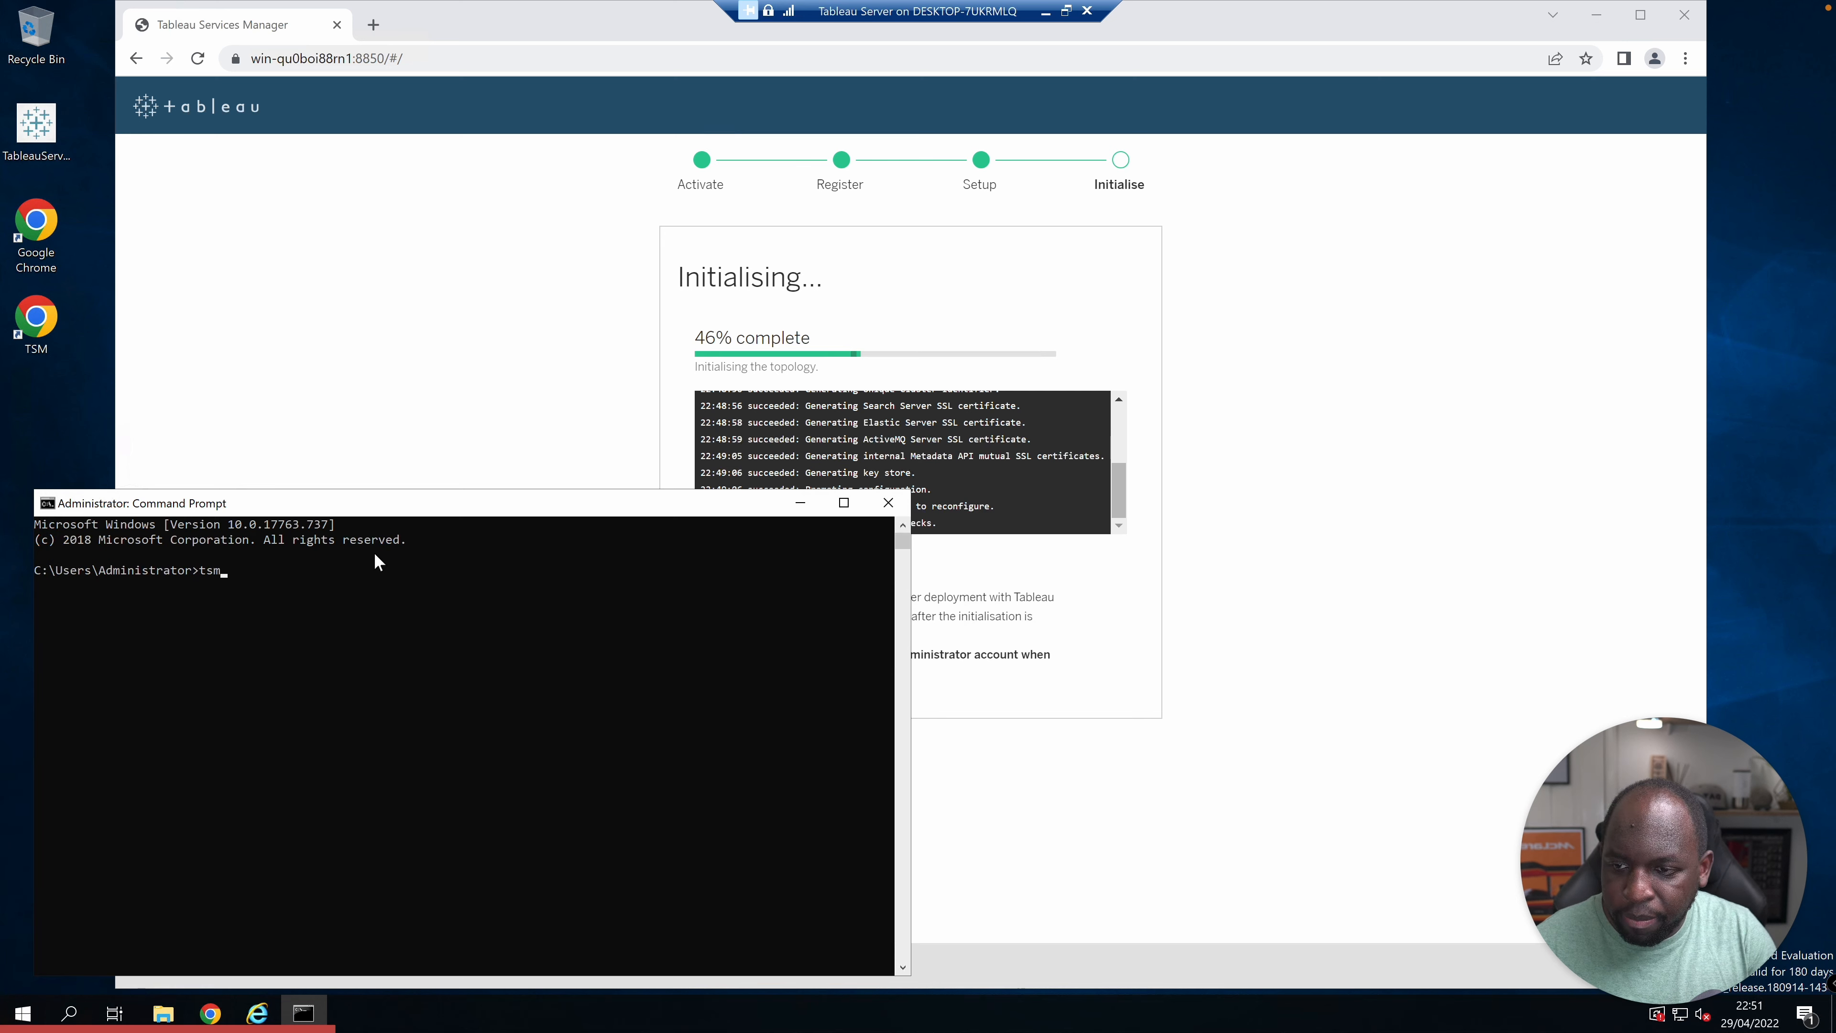
{"action": "key", "text": "Return"}
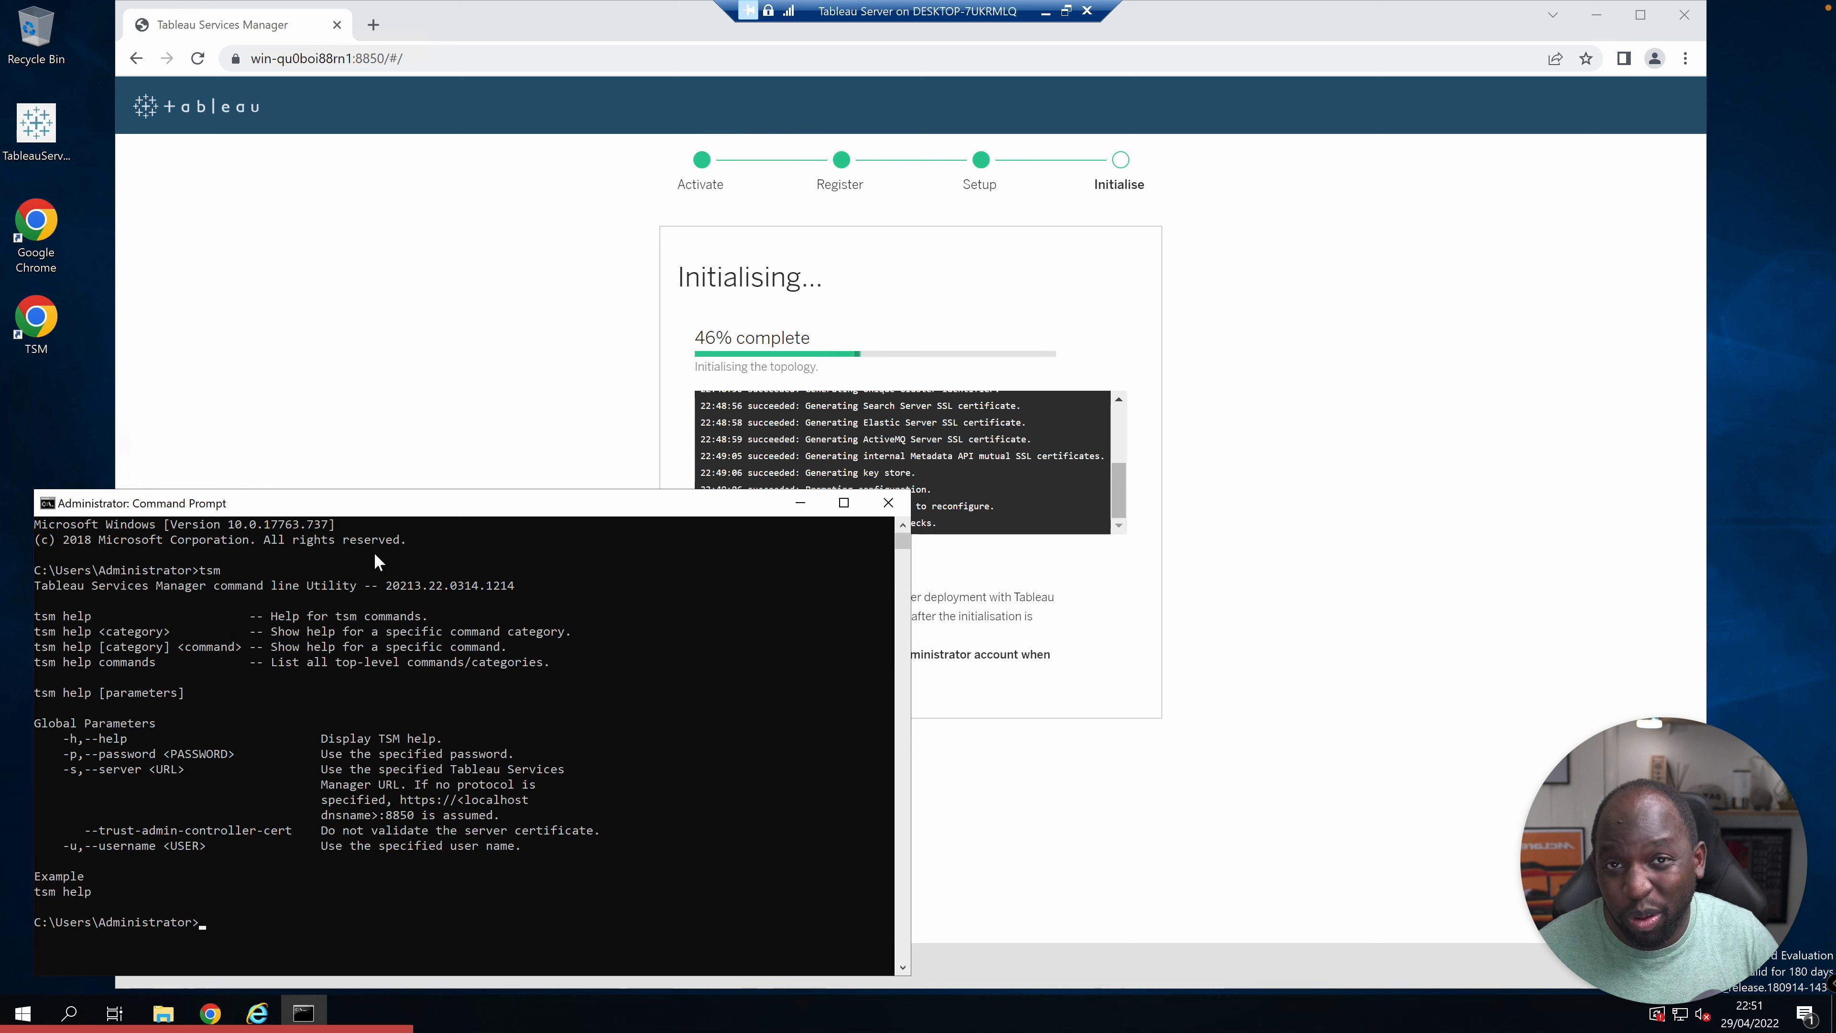
{"action": "type", "text": "t"}
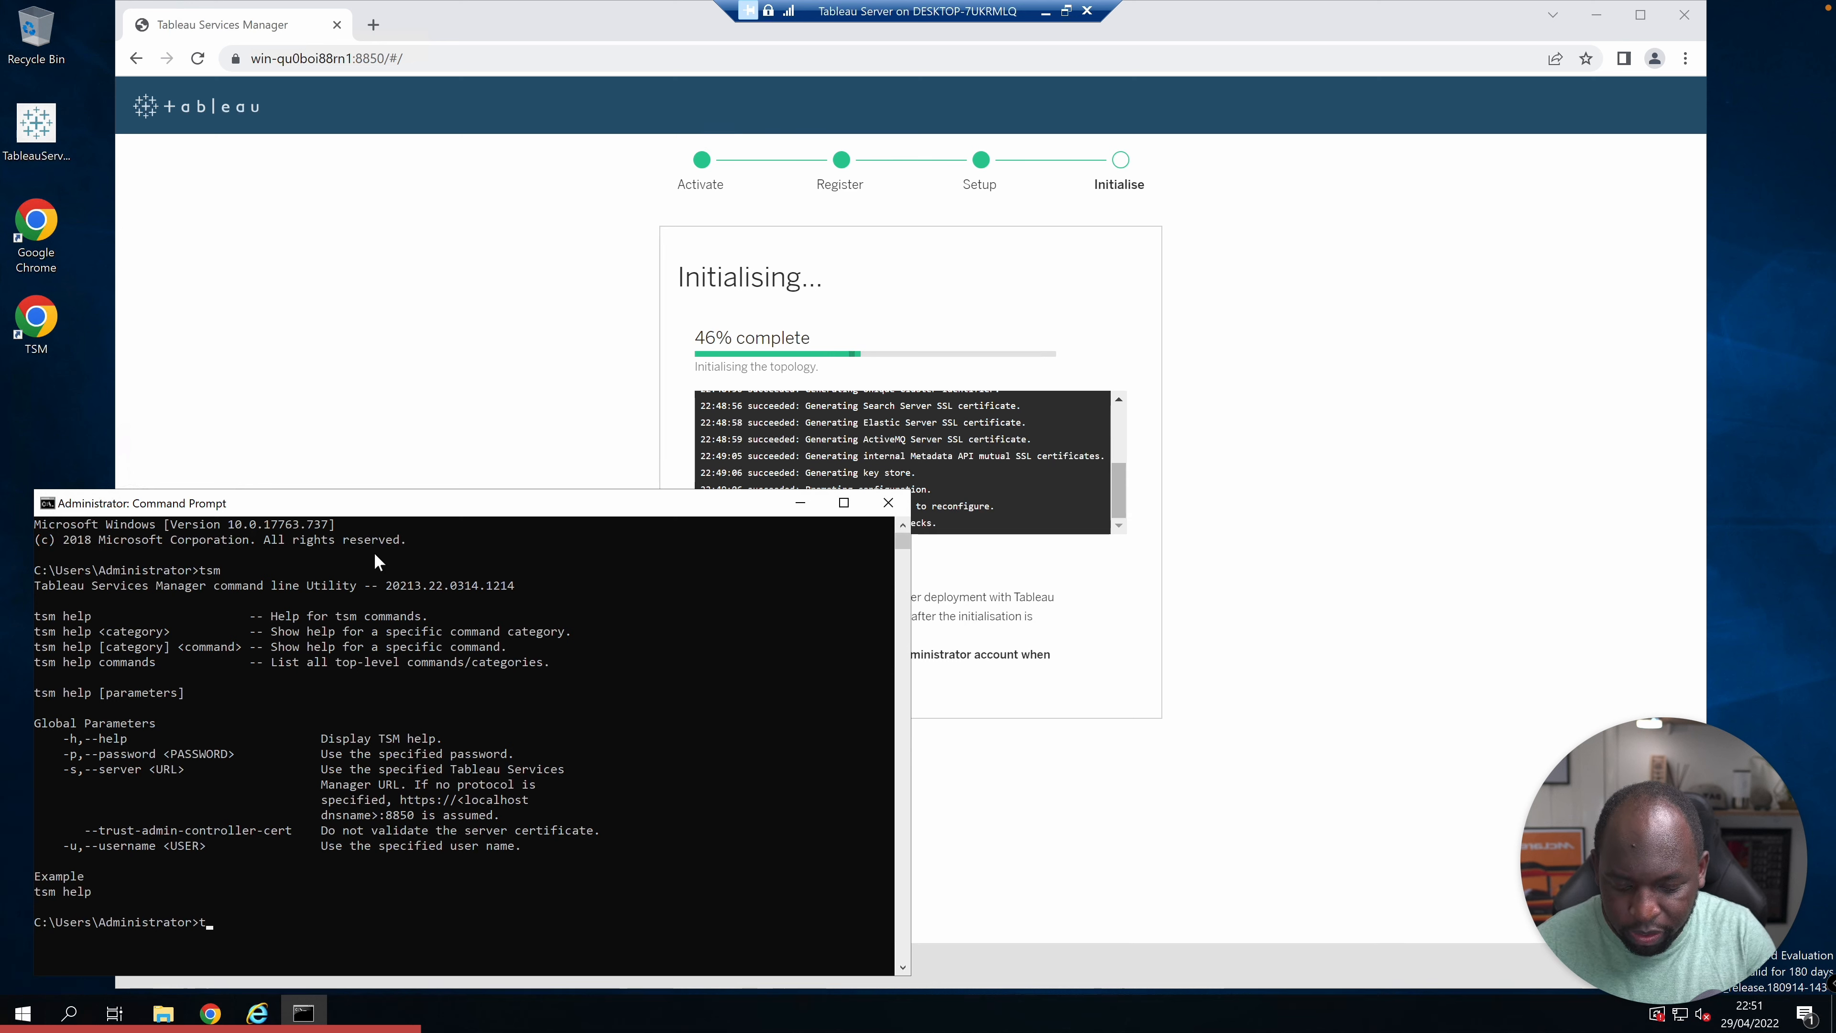
{"action": "type", "text": "sm status"}
{"action": "key", "text": "Return"}
{"action": "left_click_drag", "start_coordinate": [373, 504], "coordinate": [373, 378]}
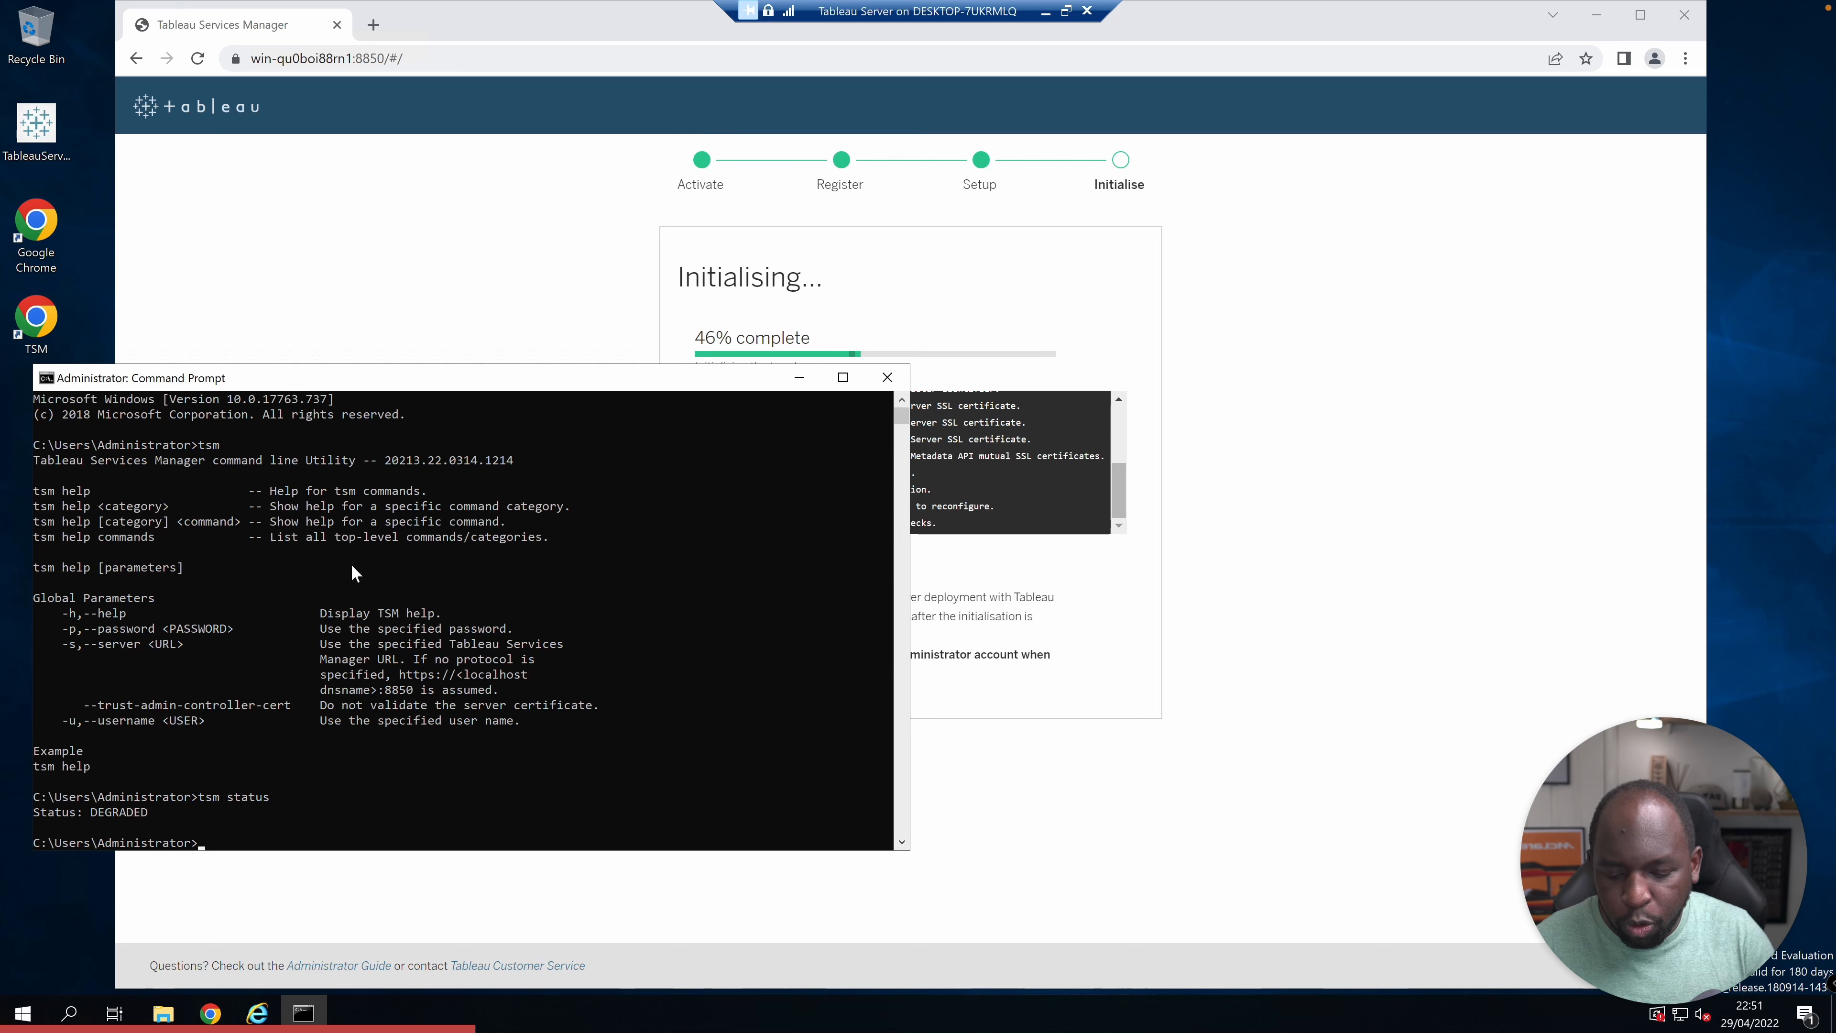
Run tsm status -v, enlarge the Command Prompt window and review the state of each Tableau Server process
{"action": "type", "text": "ts"}
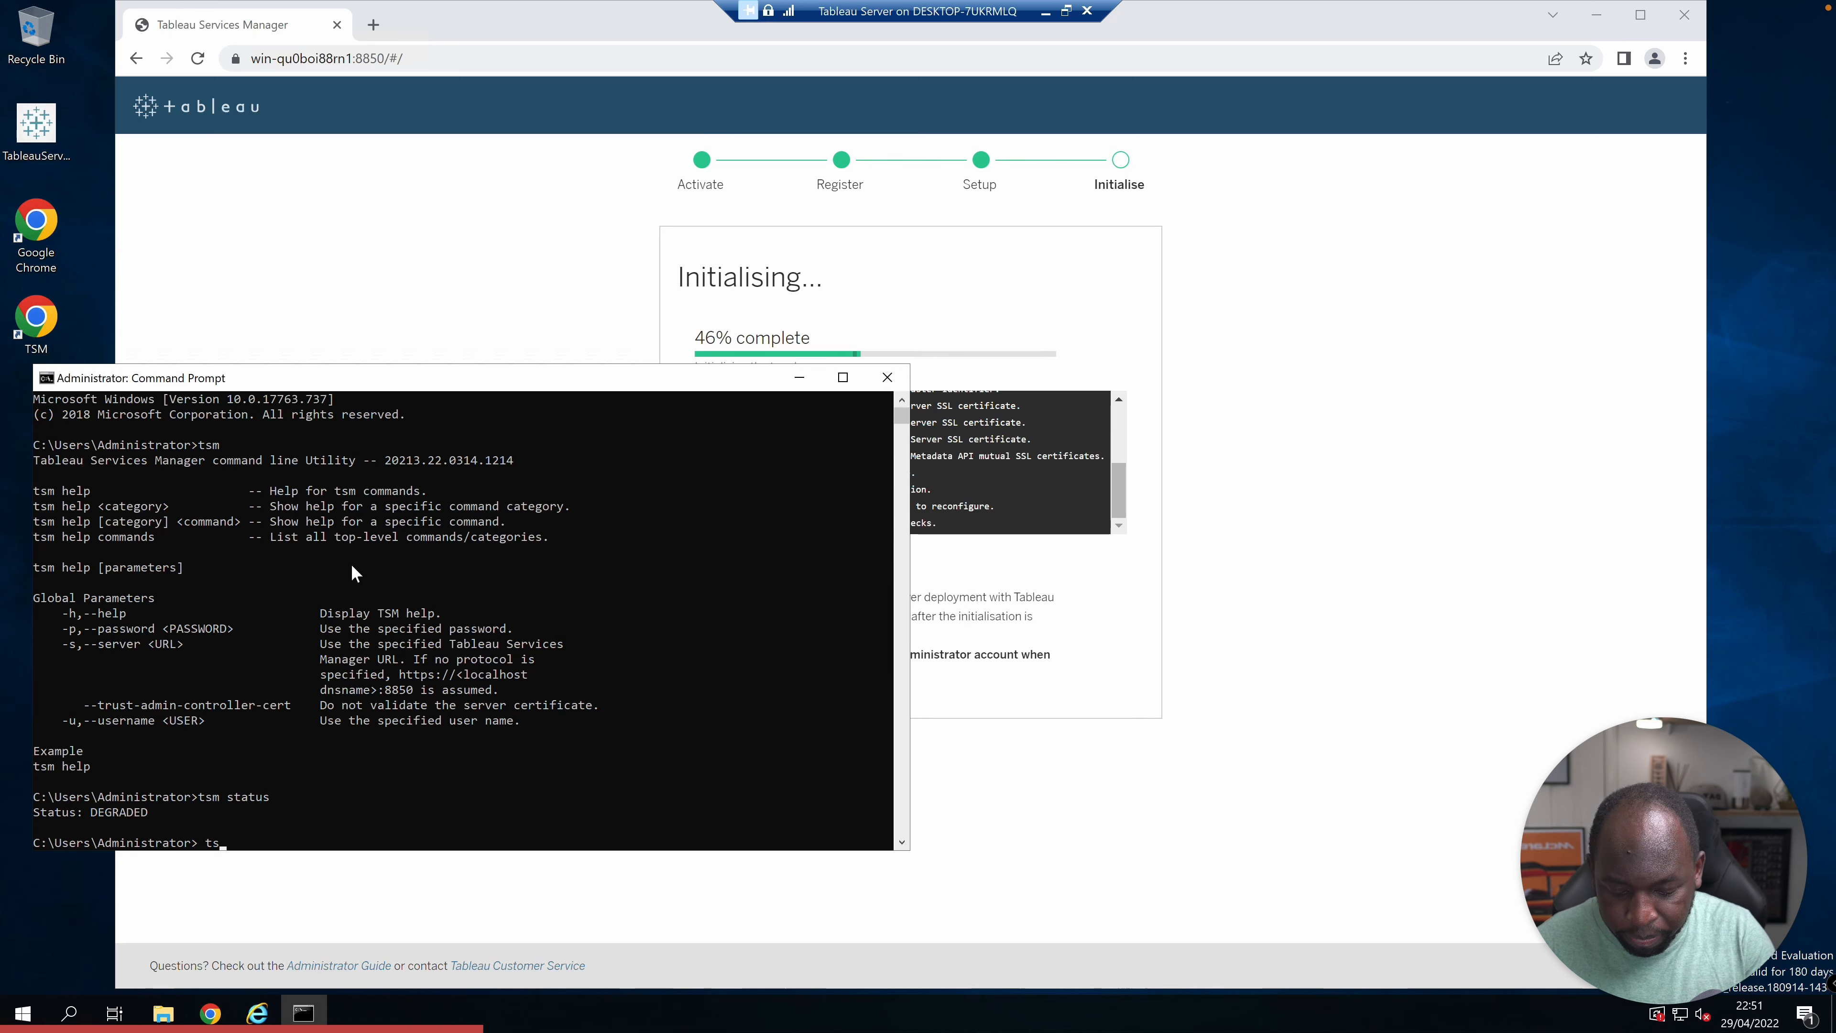
{"action": "type", "text": "m status -v"}
{"action": "key", "text": "Return"}
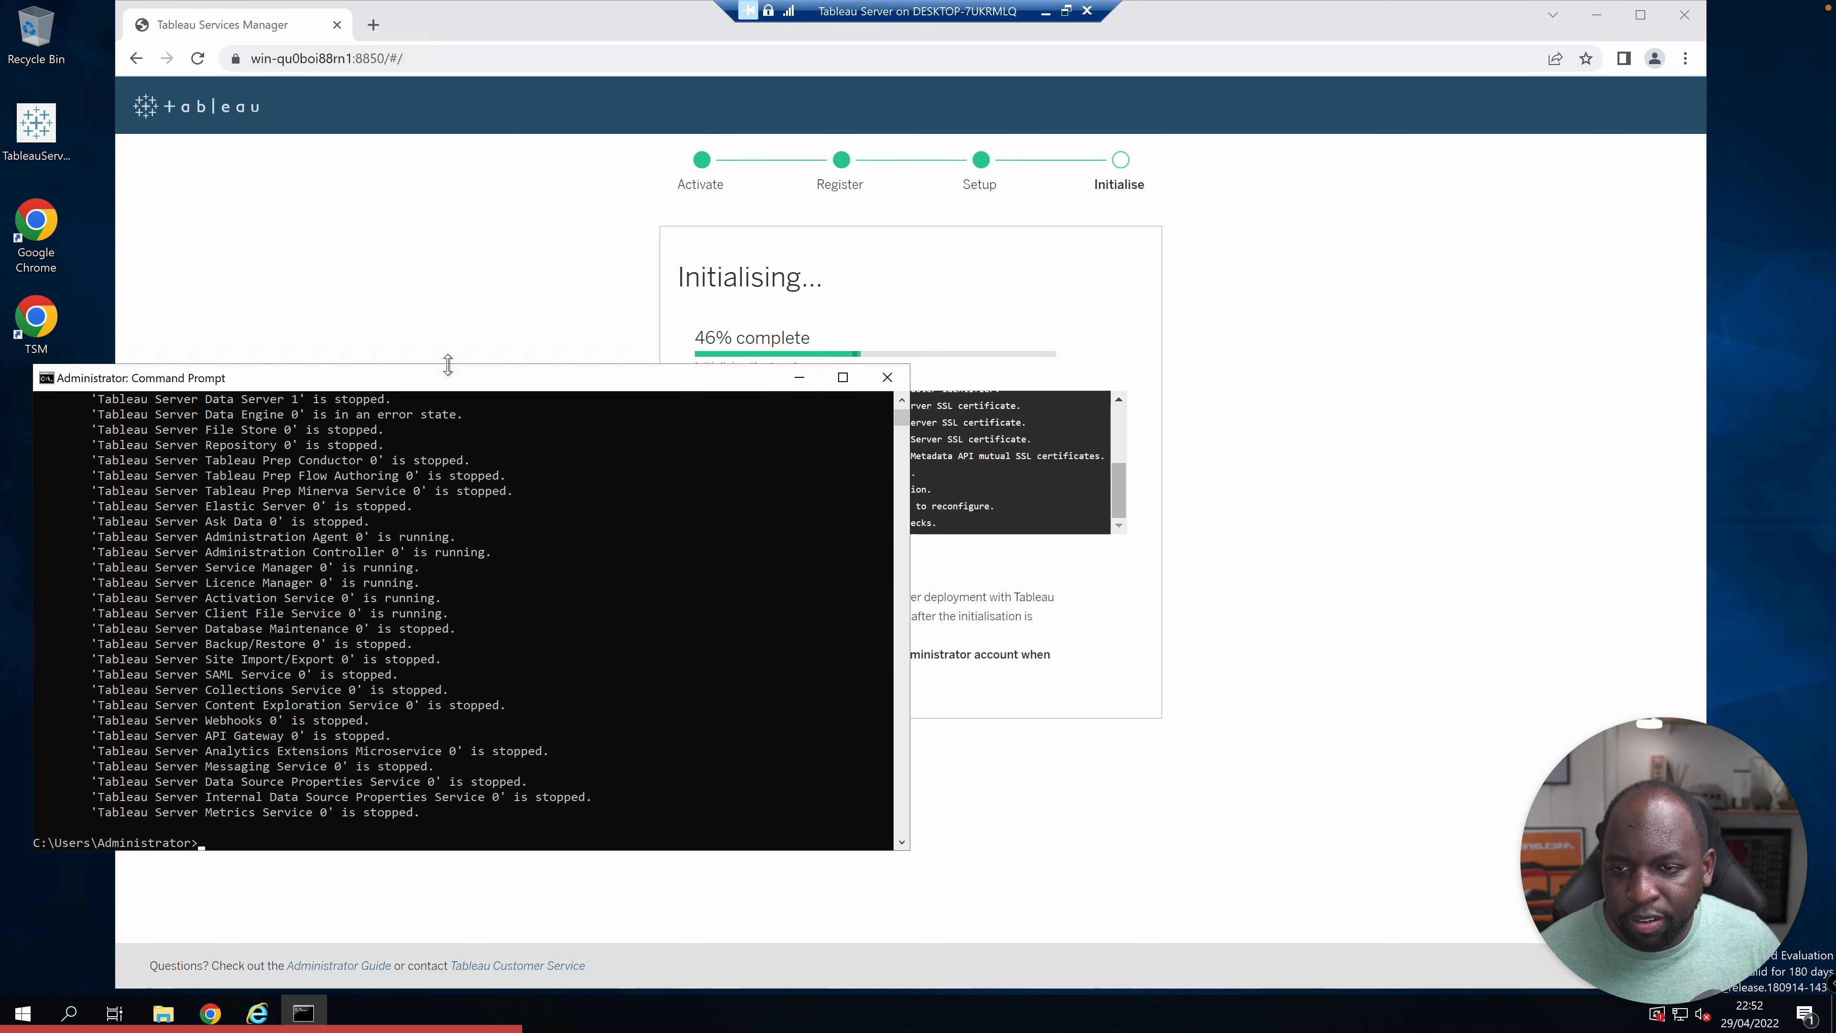
{"action": "left_click_drag", "start_coordinate": [449, 370], "coordinate": [439, 161]}
{"action": "scroll", "coordinate": [393, 443], "scroll_direction": "up", "scroll_amount": 5}
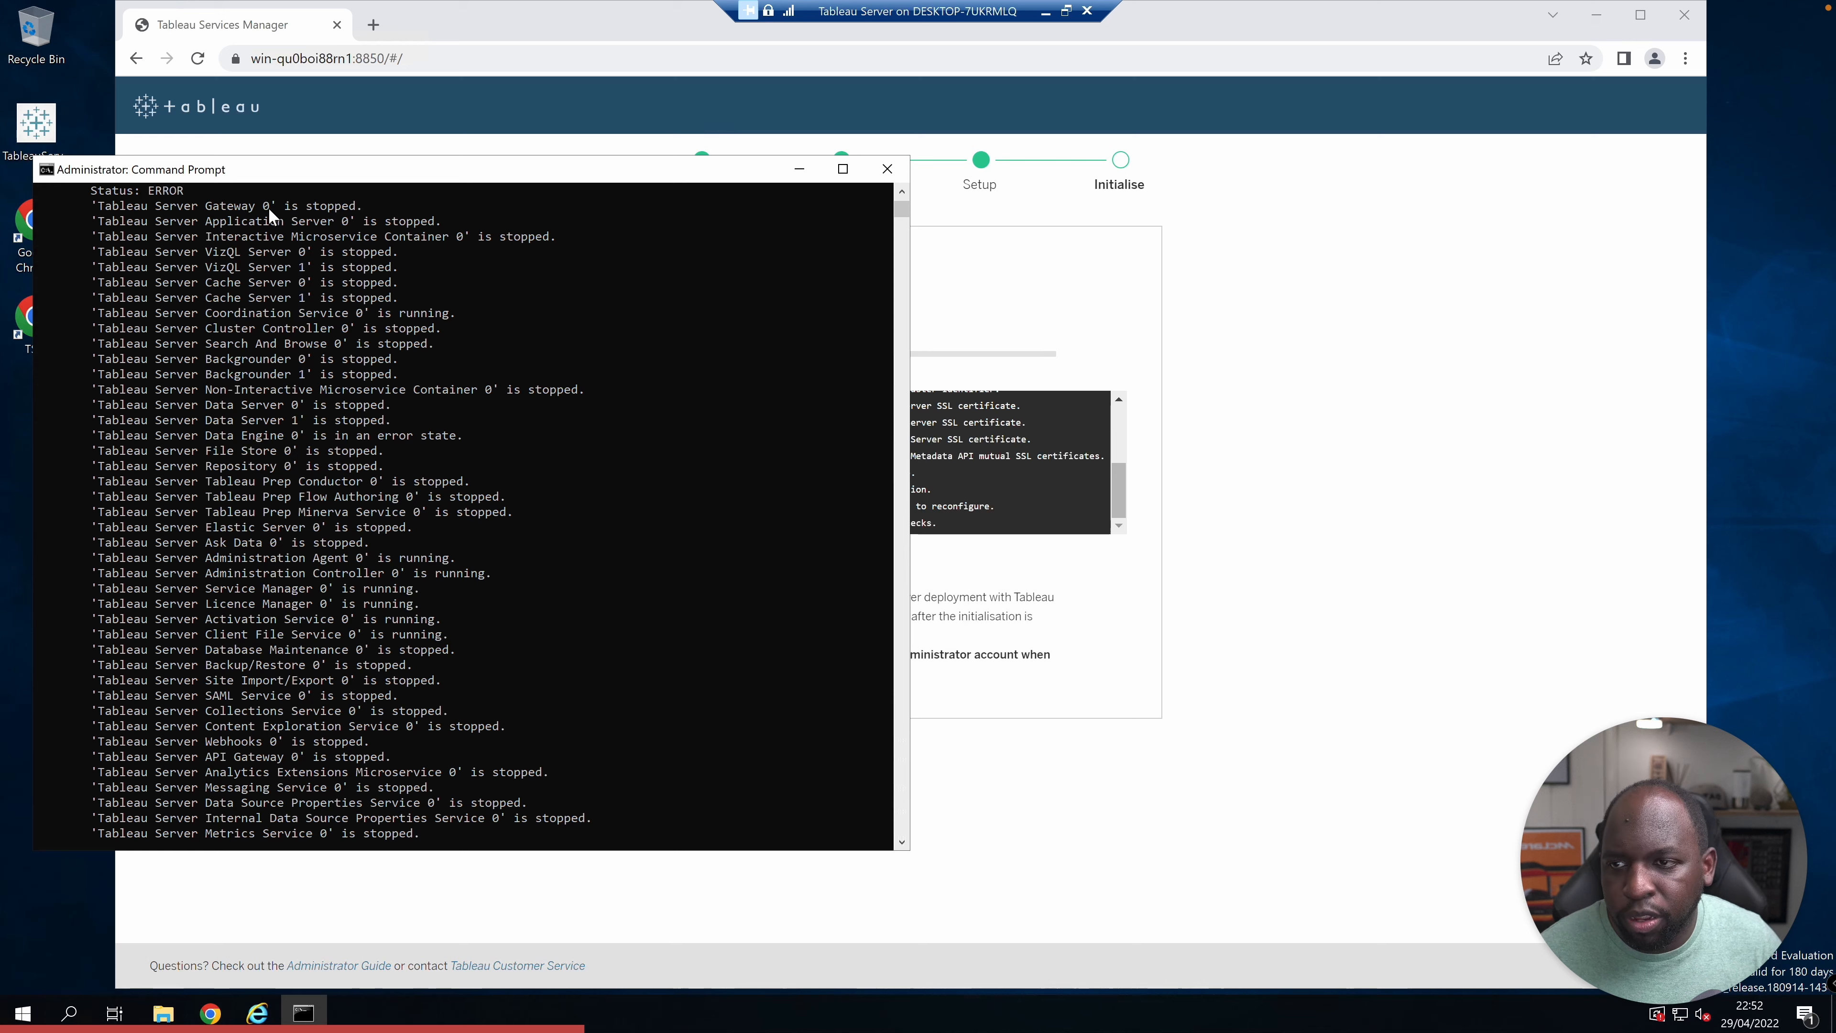
{"action": "left_click_drag", "start_coordinate": [207, 206], "coordinate": [291, 207]}
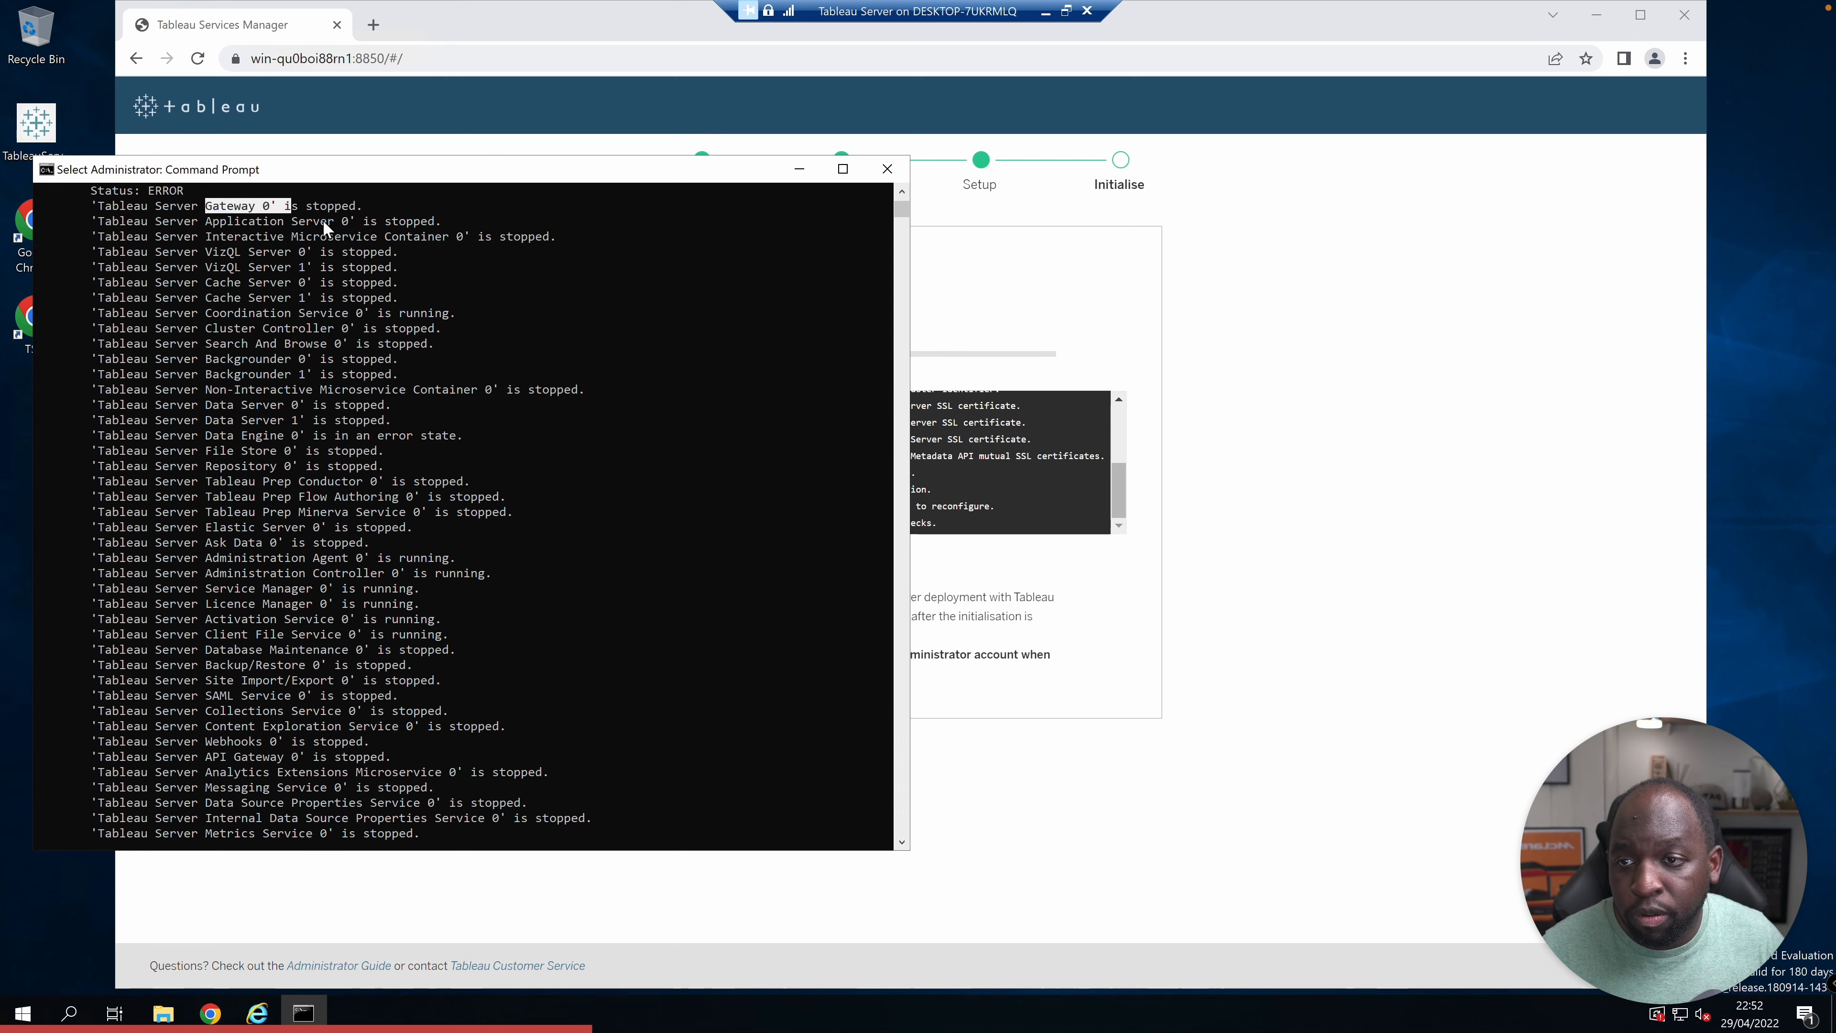
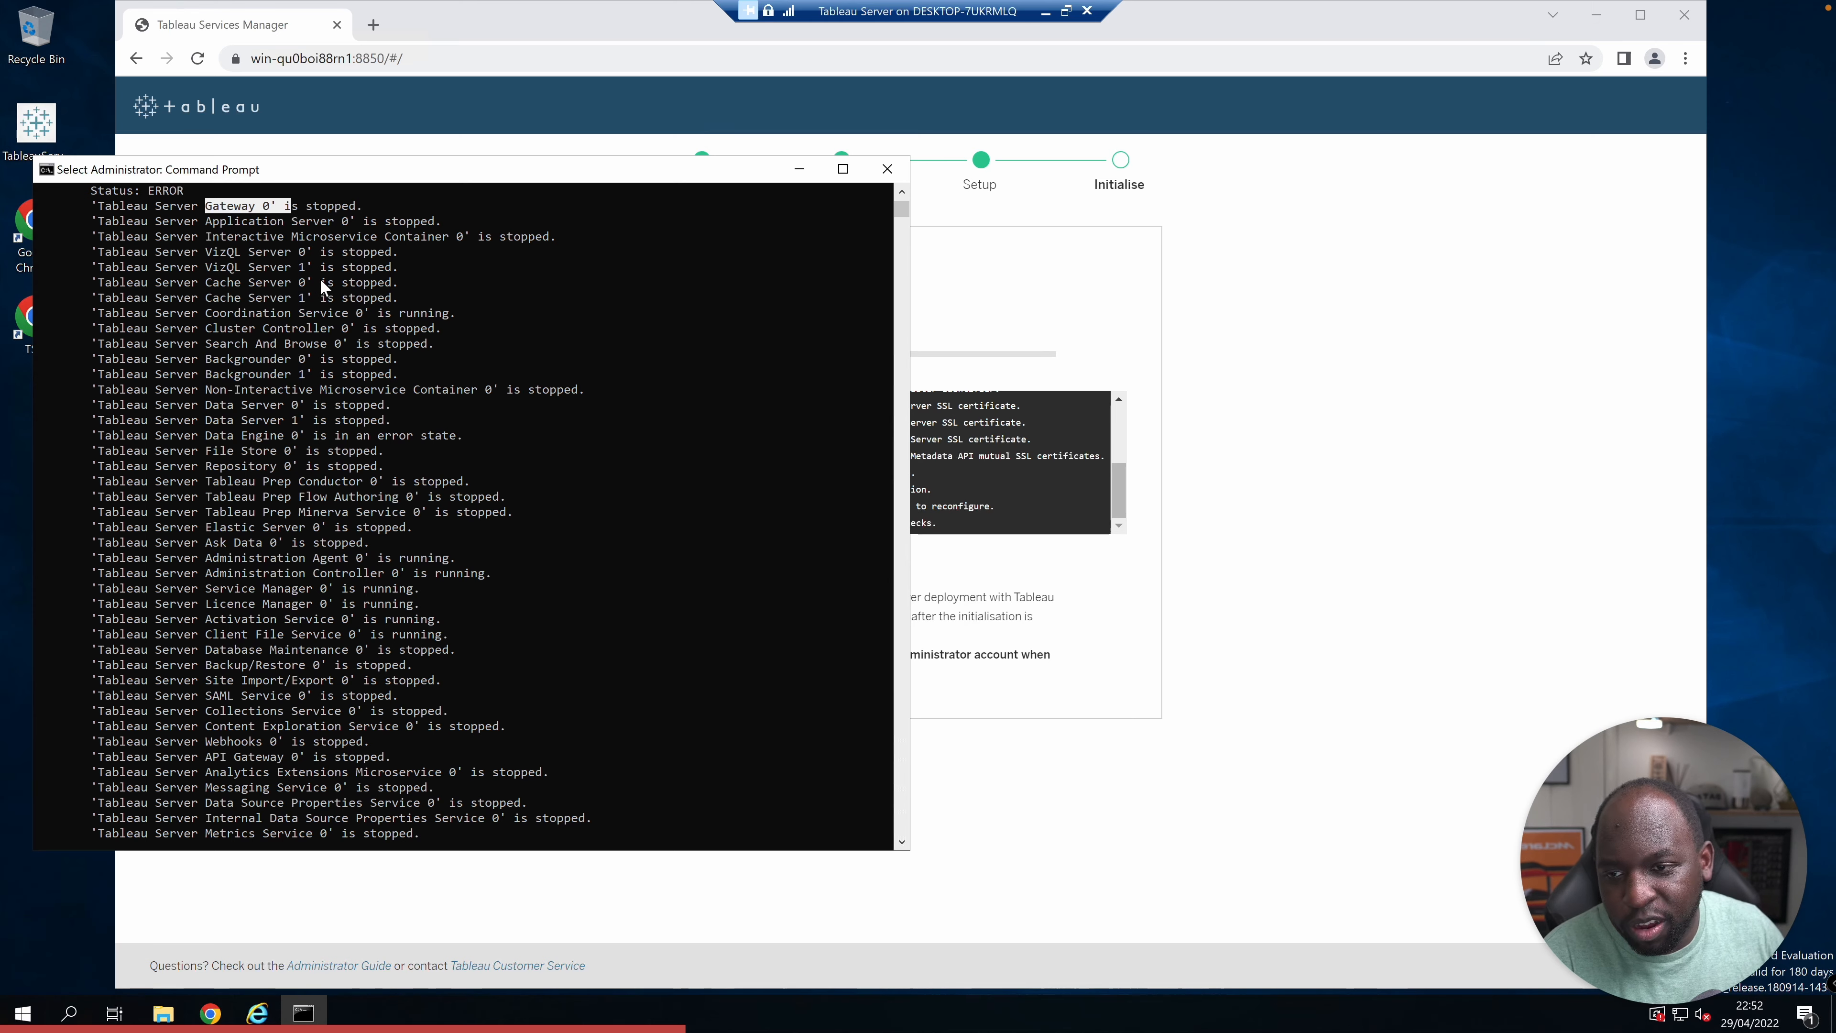
{"action": "scroll", "coordinate": [309, 422], "scroll_direction": "down", "scroll_amount": 4}
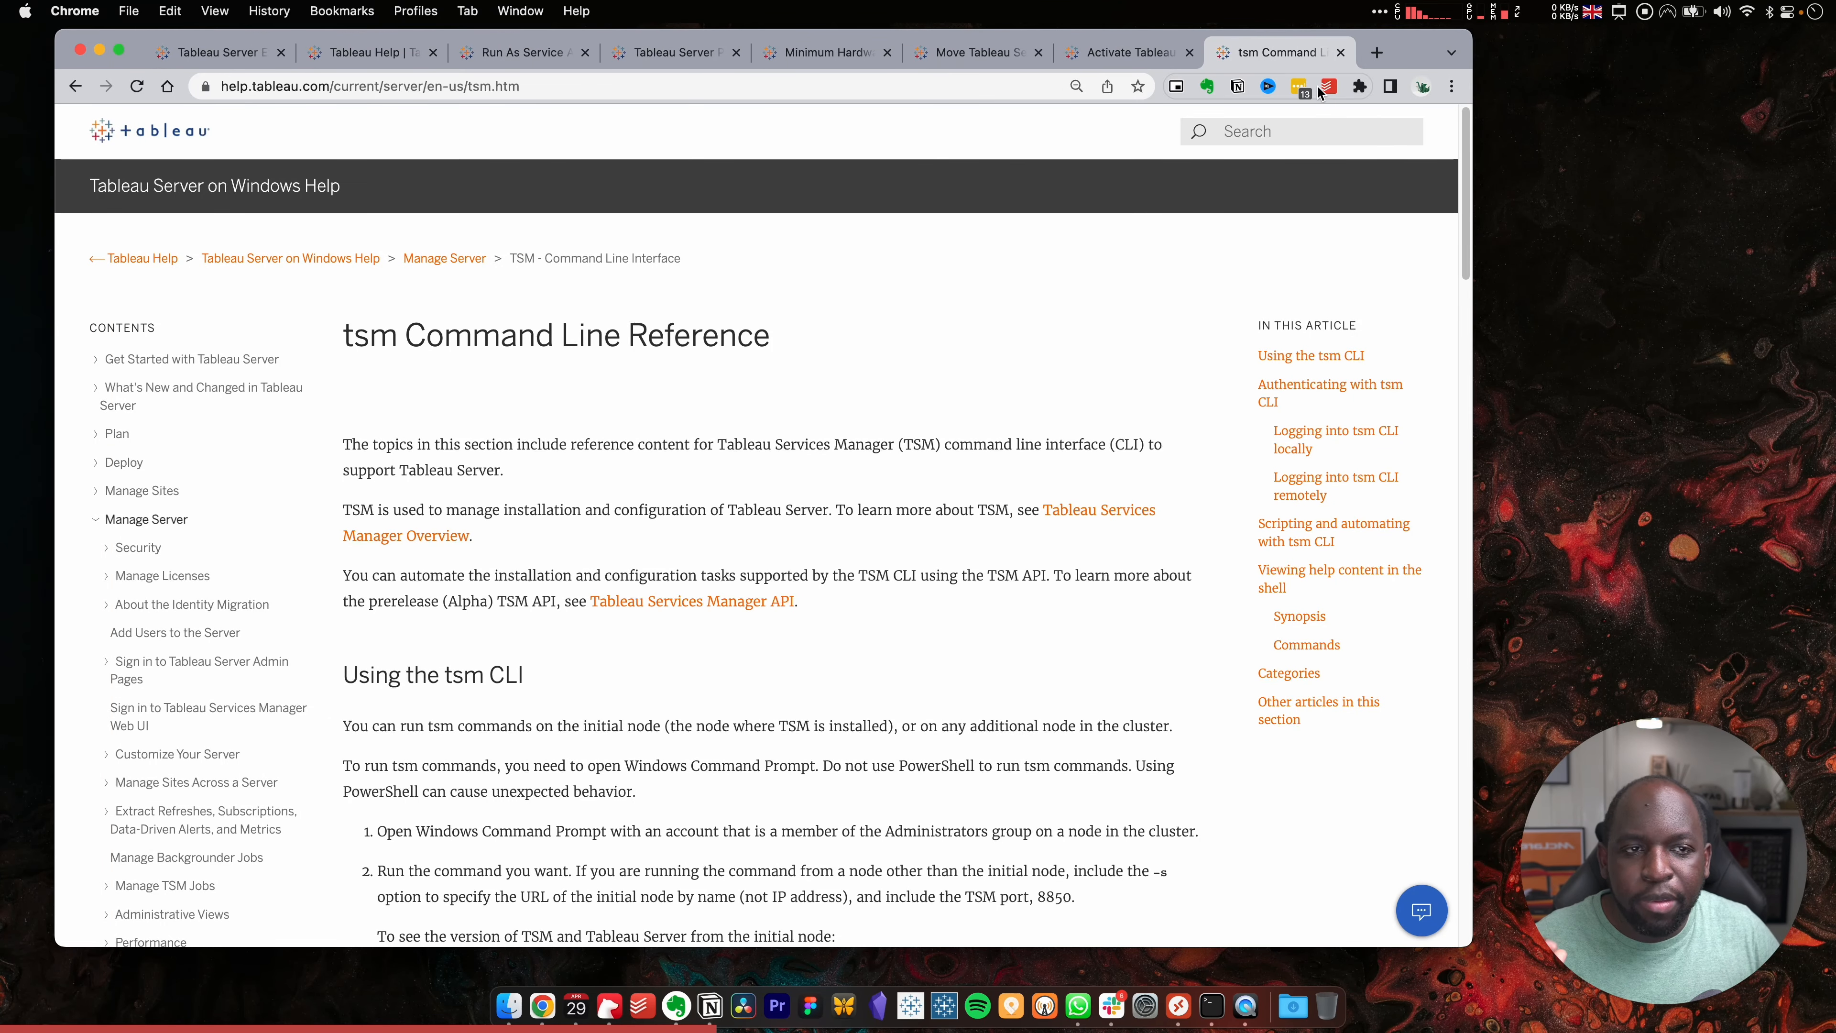
Switch to Google Chrome on the Mac and search for "tsm tableau server commands" in a new tab
{"action": "left_click", "coordinate": [1372, 58]}
{"action": "type", "text": "t"}
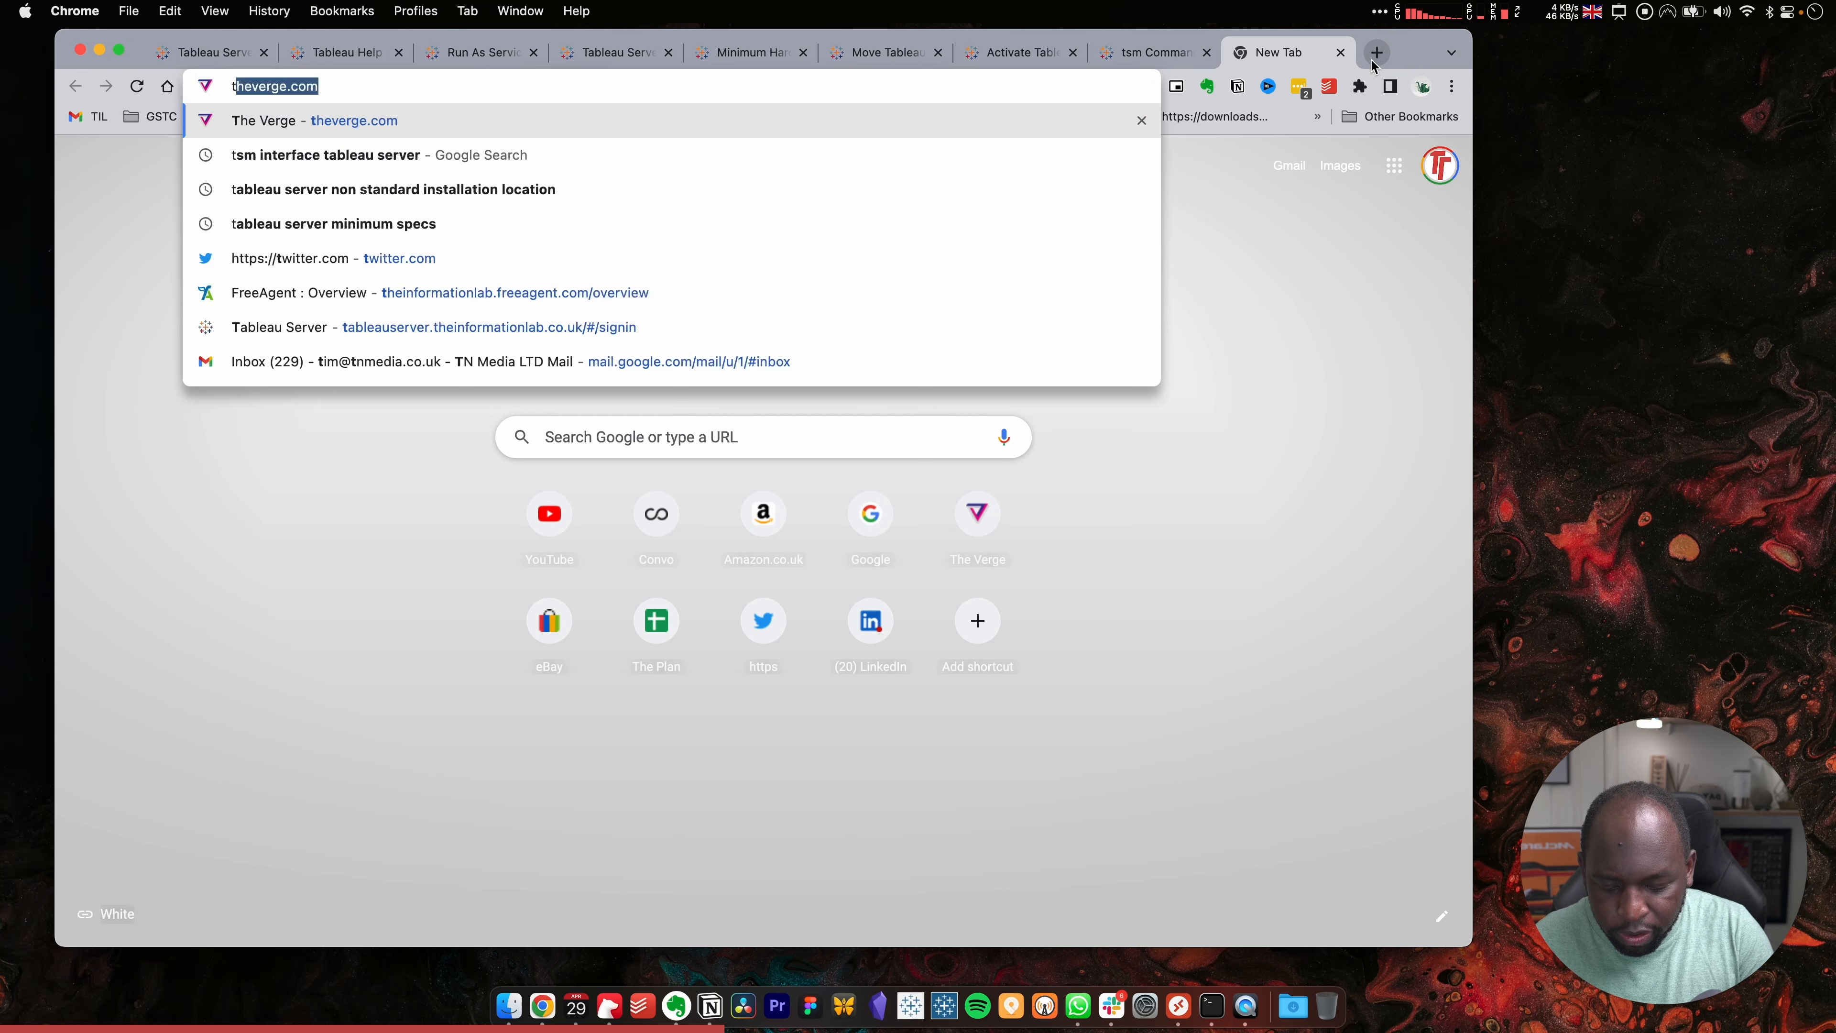
{"action": "type", "text": "sm table"}
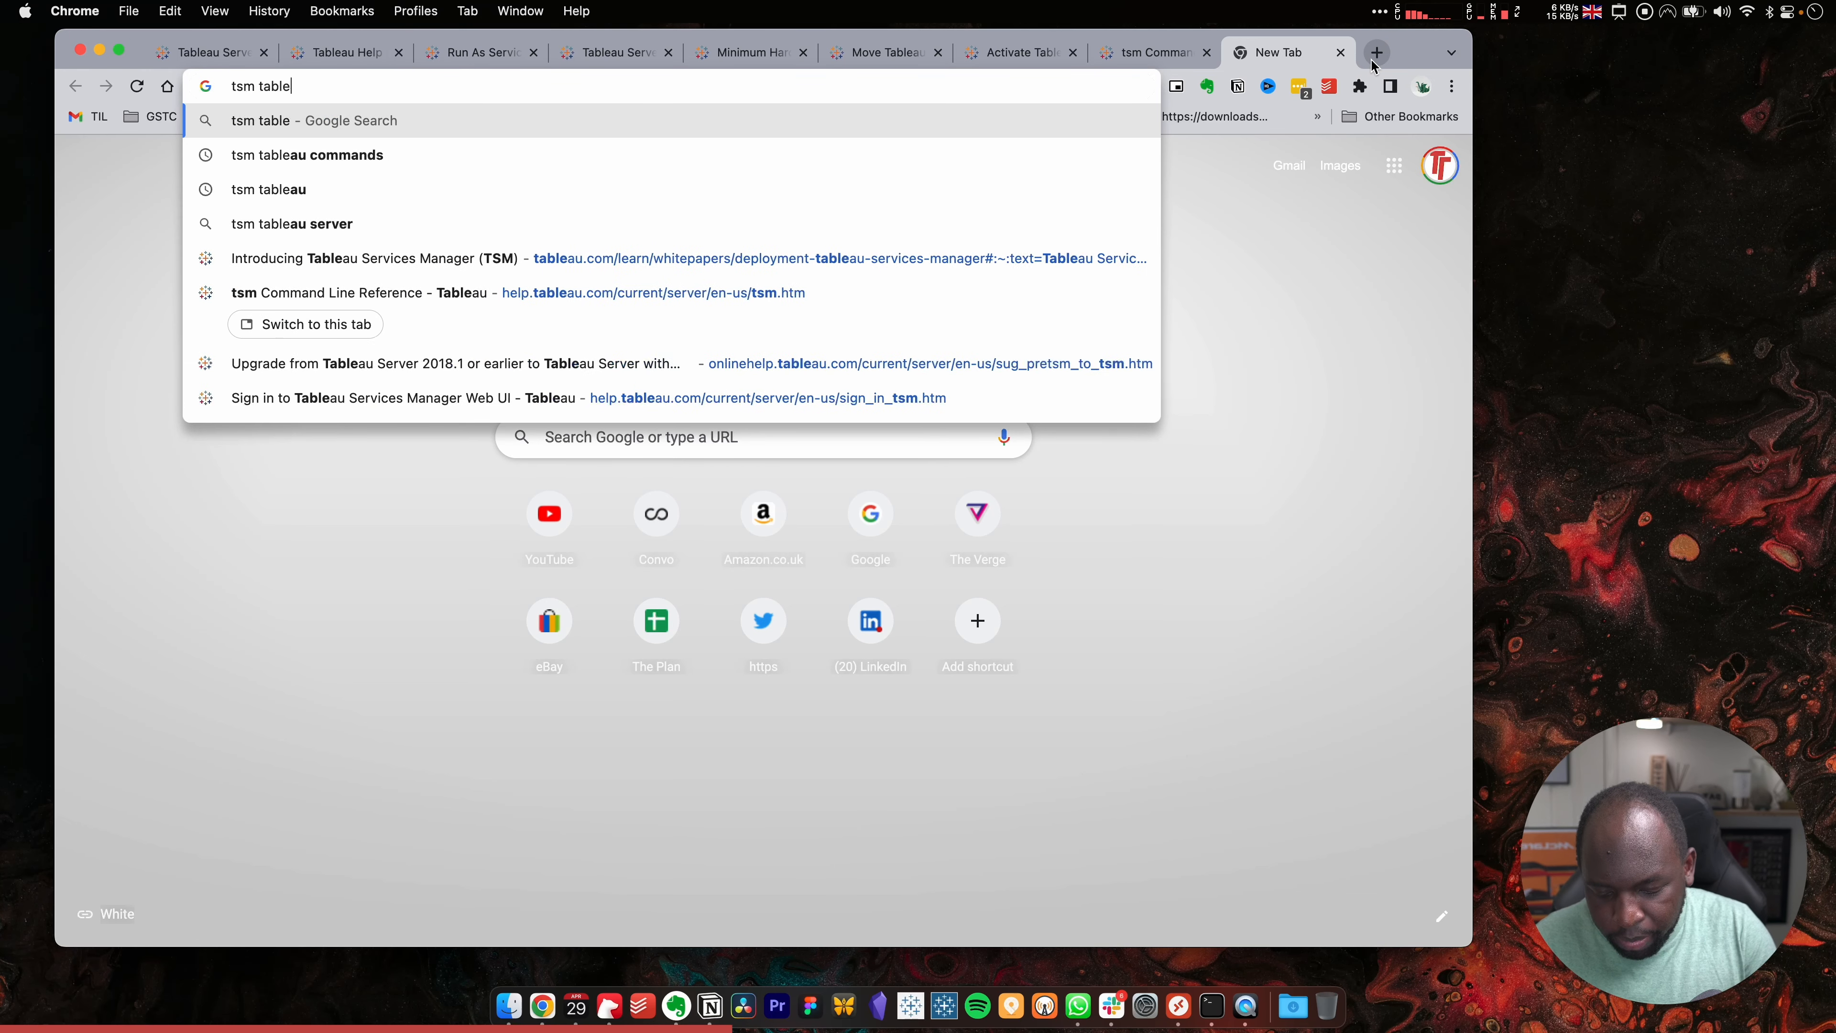
{"action": "type", "text": "au server co"}
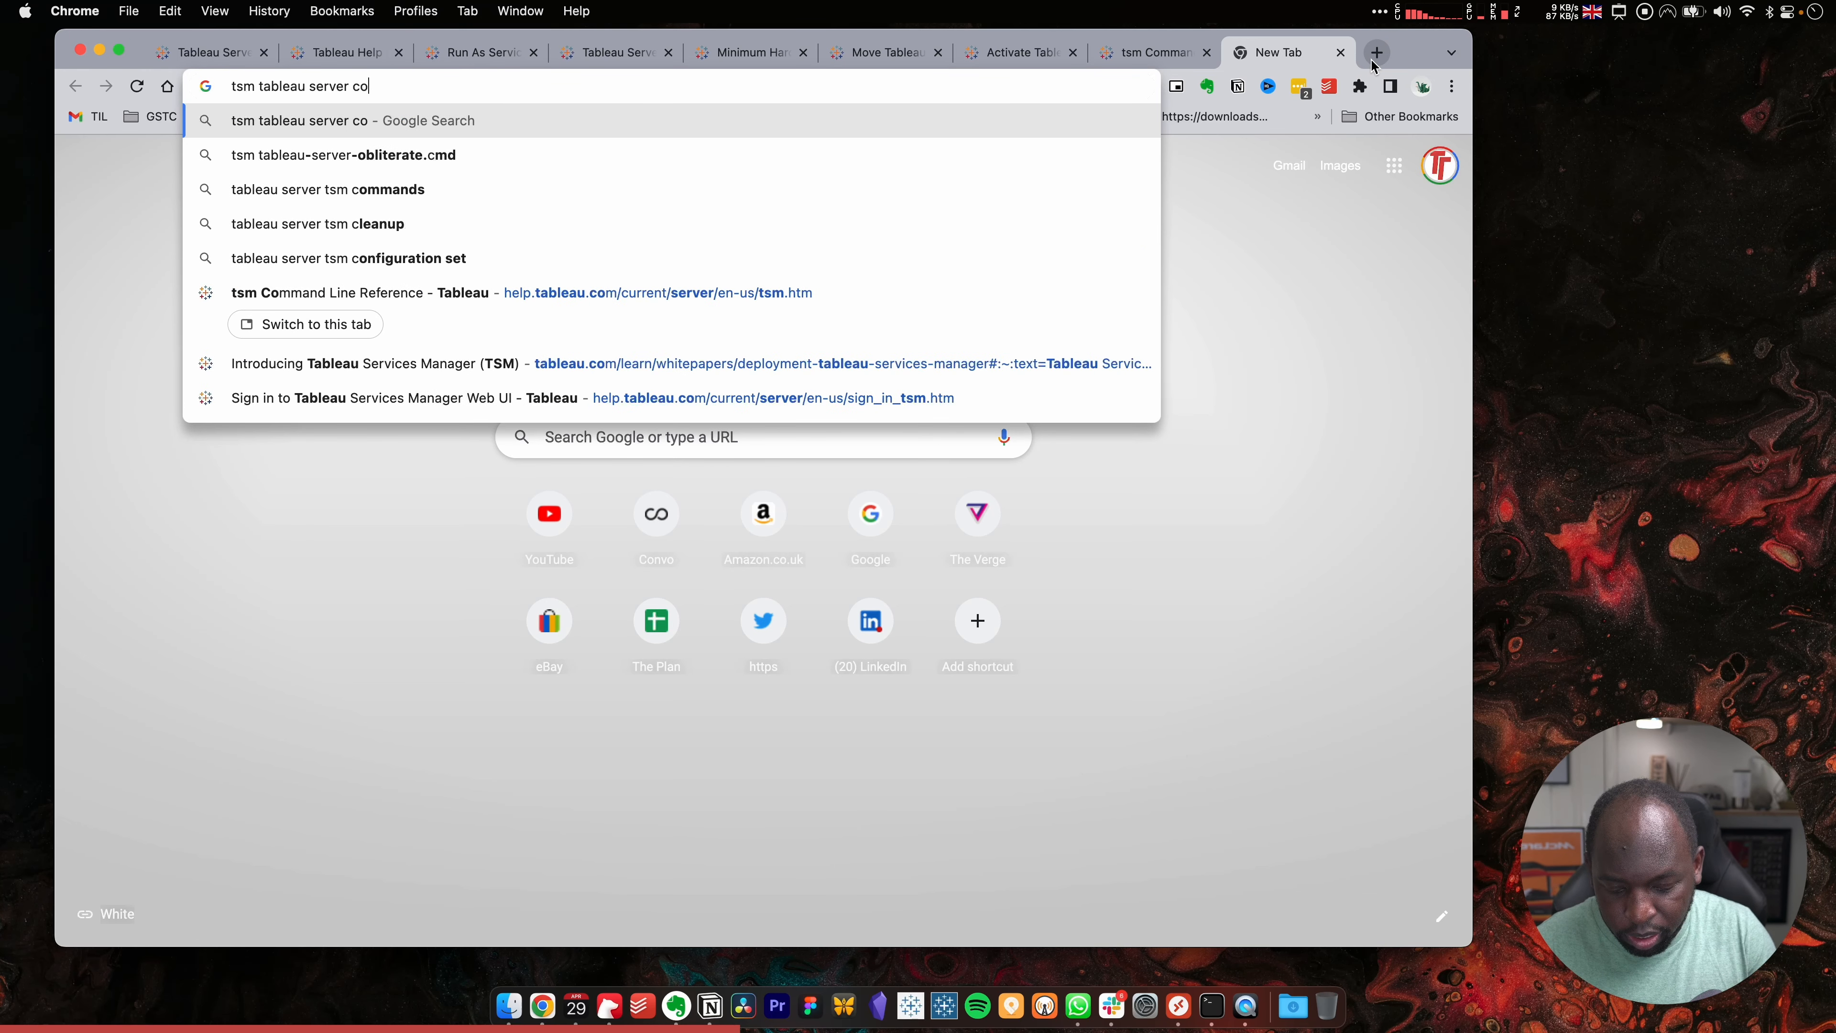
{"action": "type", "text": "mmands"}
{"action": "key", "text": "Return"}
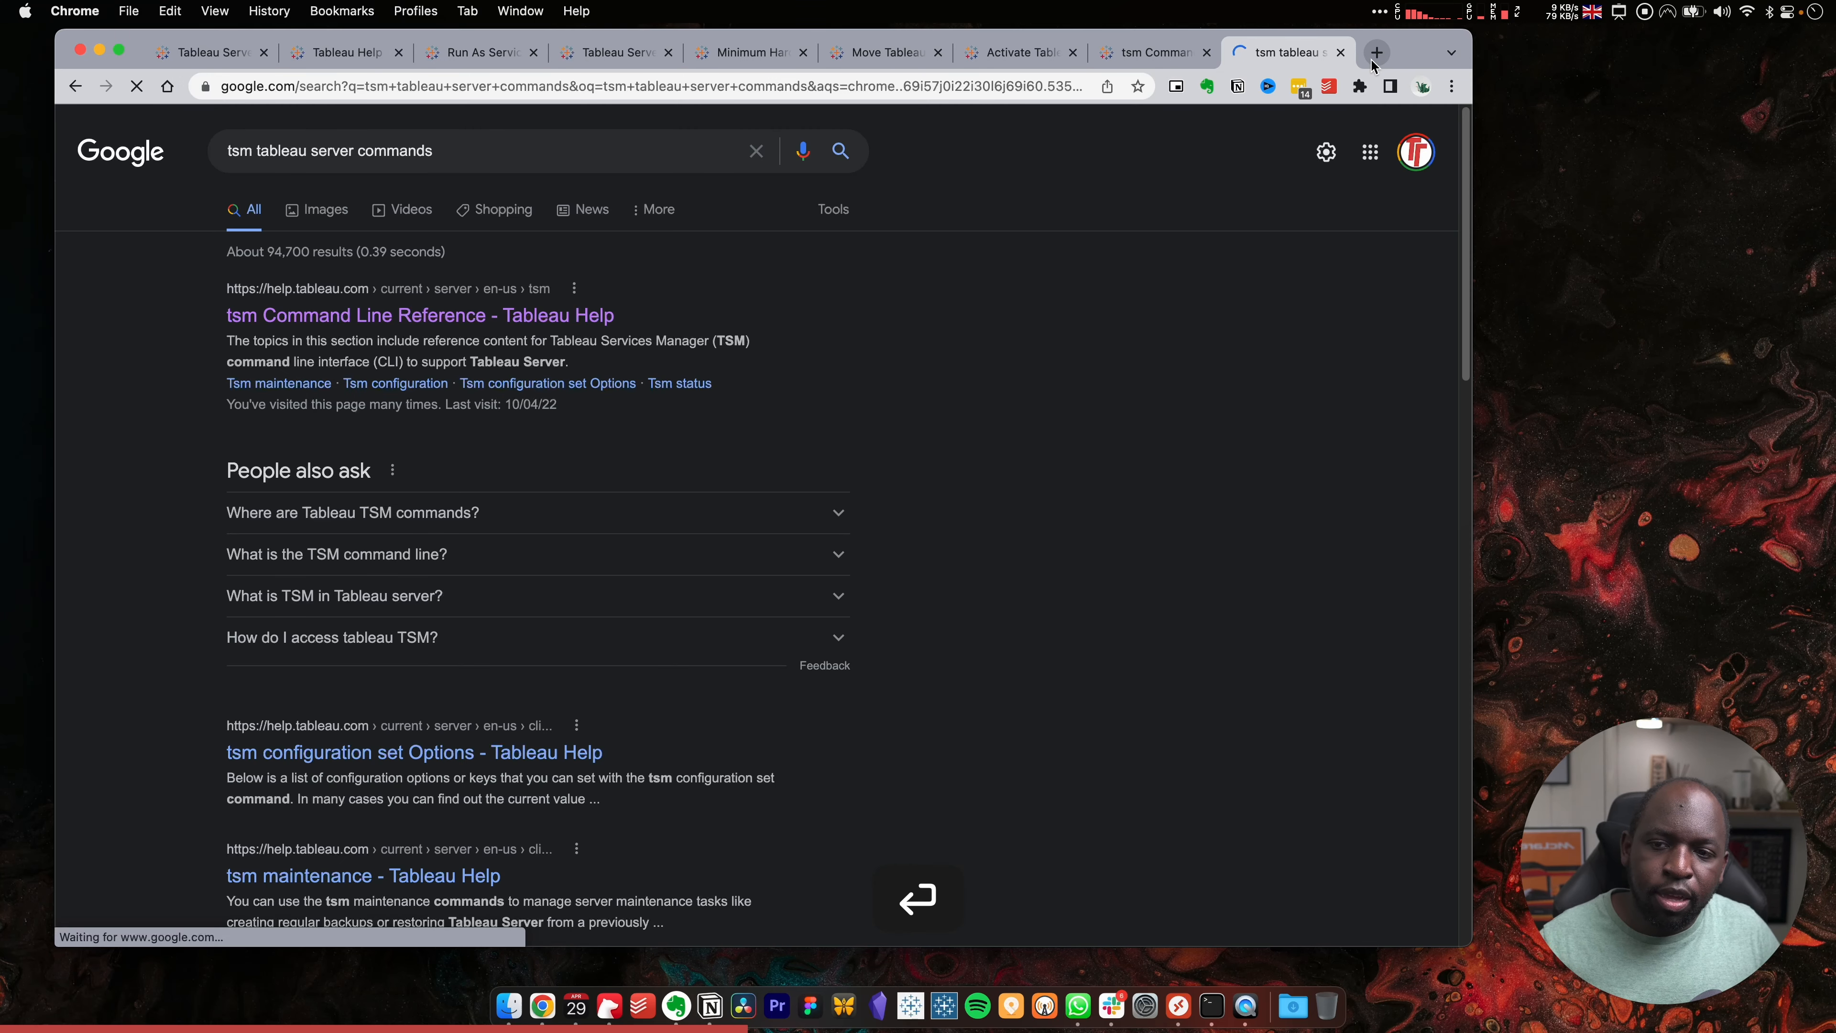
Open Tableau's tsm Command Line Reference at its Commands section, and bring the server's initialisation progress page in front of Command Prompt
{"action": "left_click", "coordinate": [411, 316]}
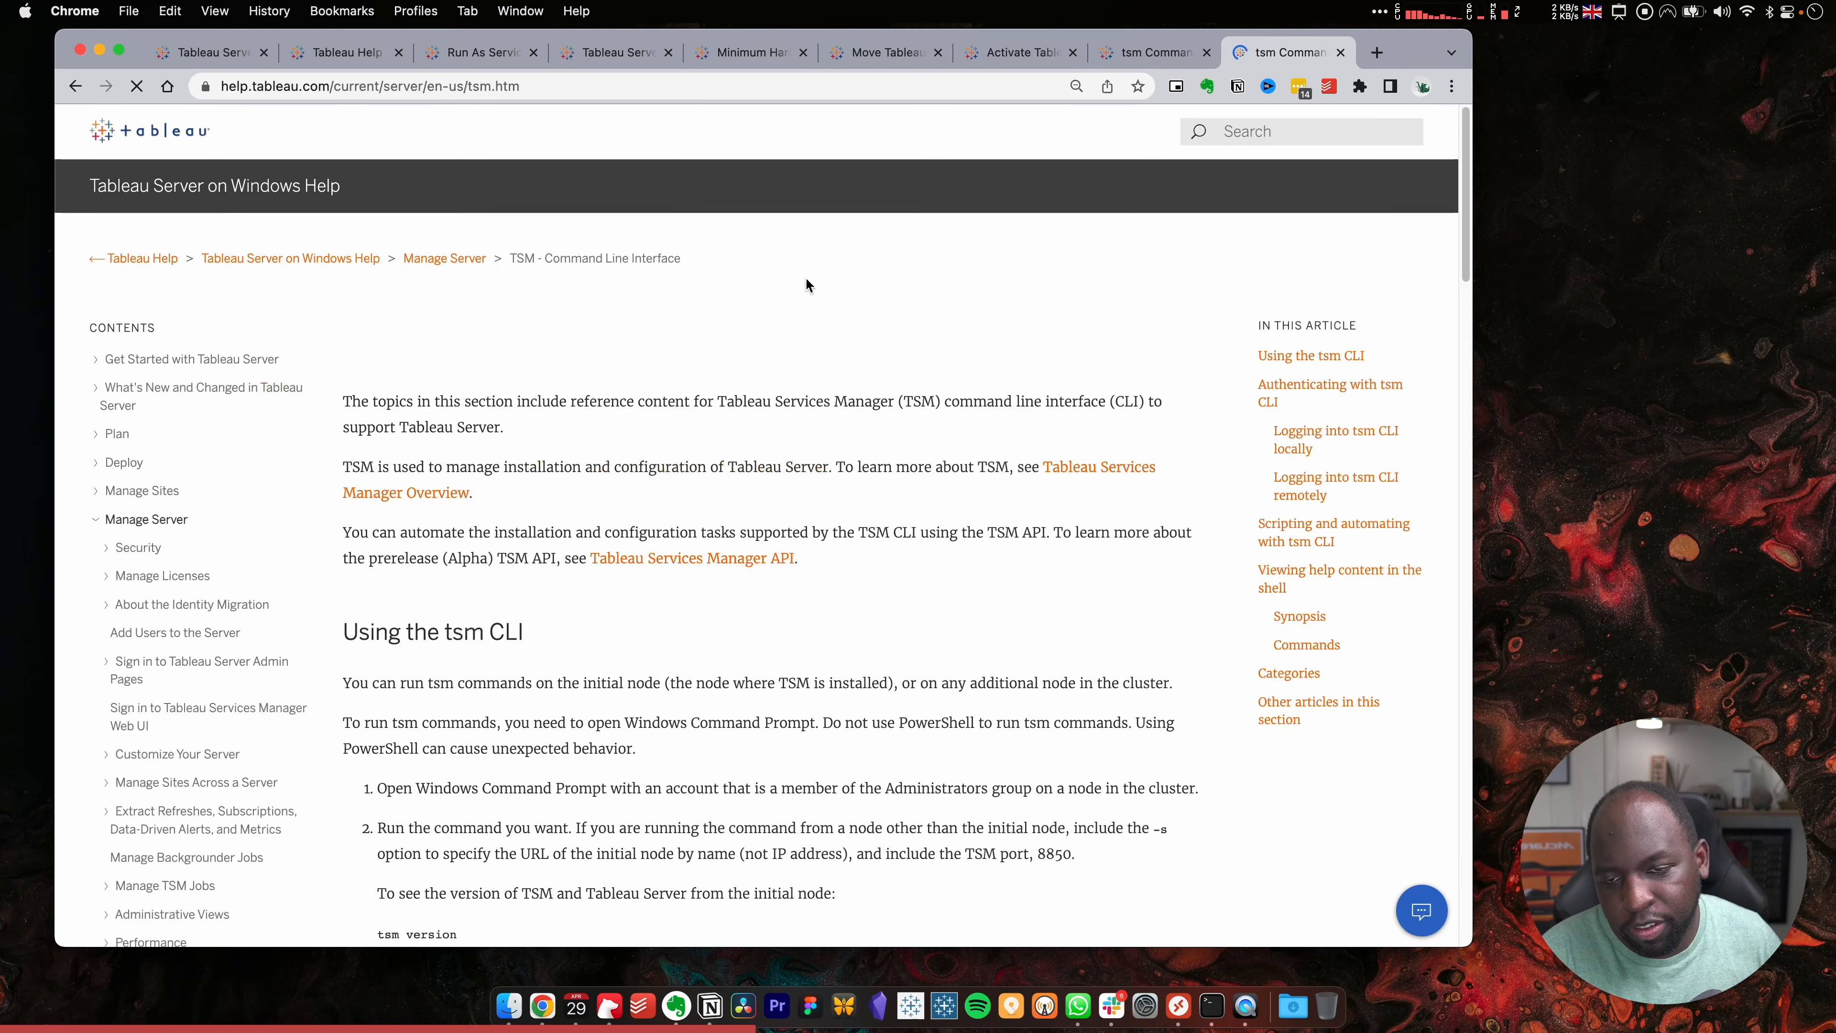
{"action": "left_click", "coordinate": [1326, 645]}
{"action": "scroll", "coordinate": [673, 550], "scroll_direction": "down", "scroll_amount": 5}
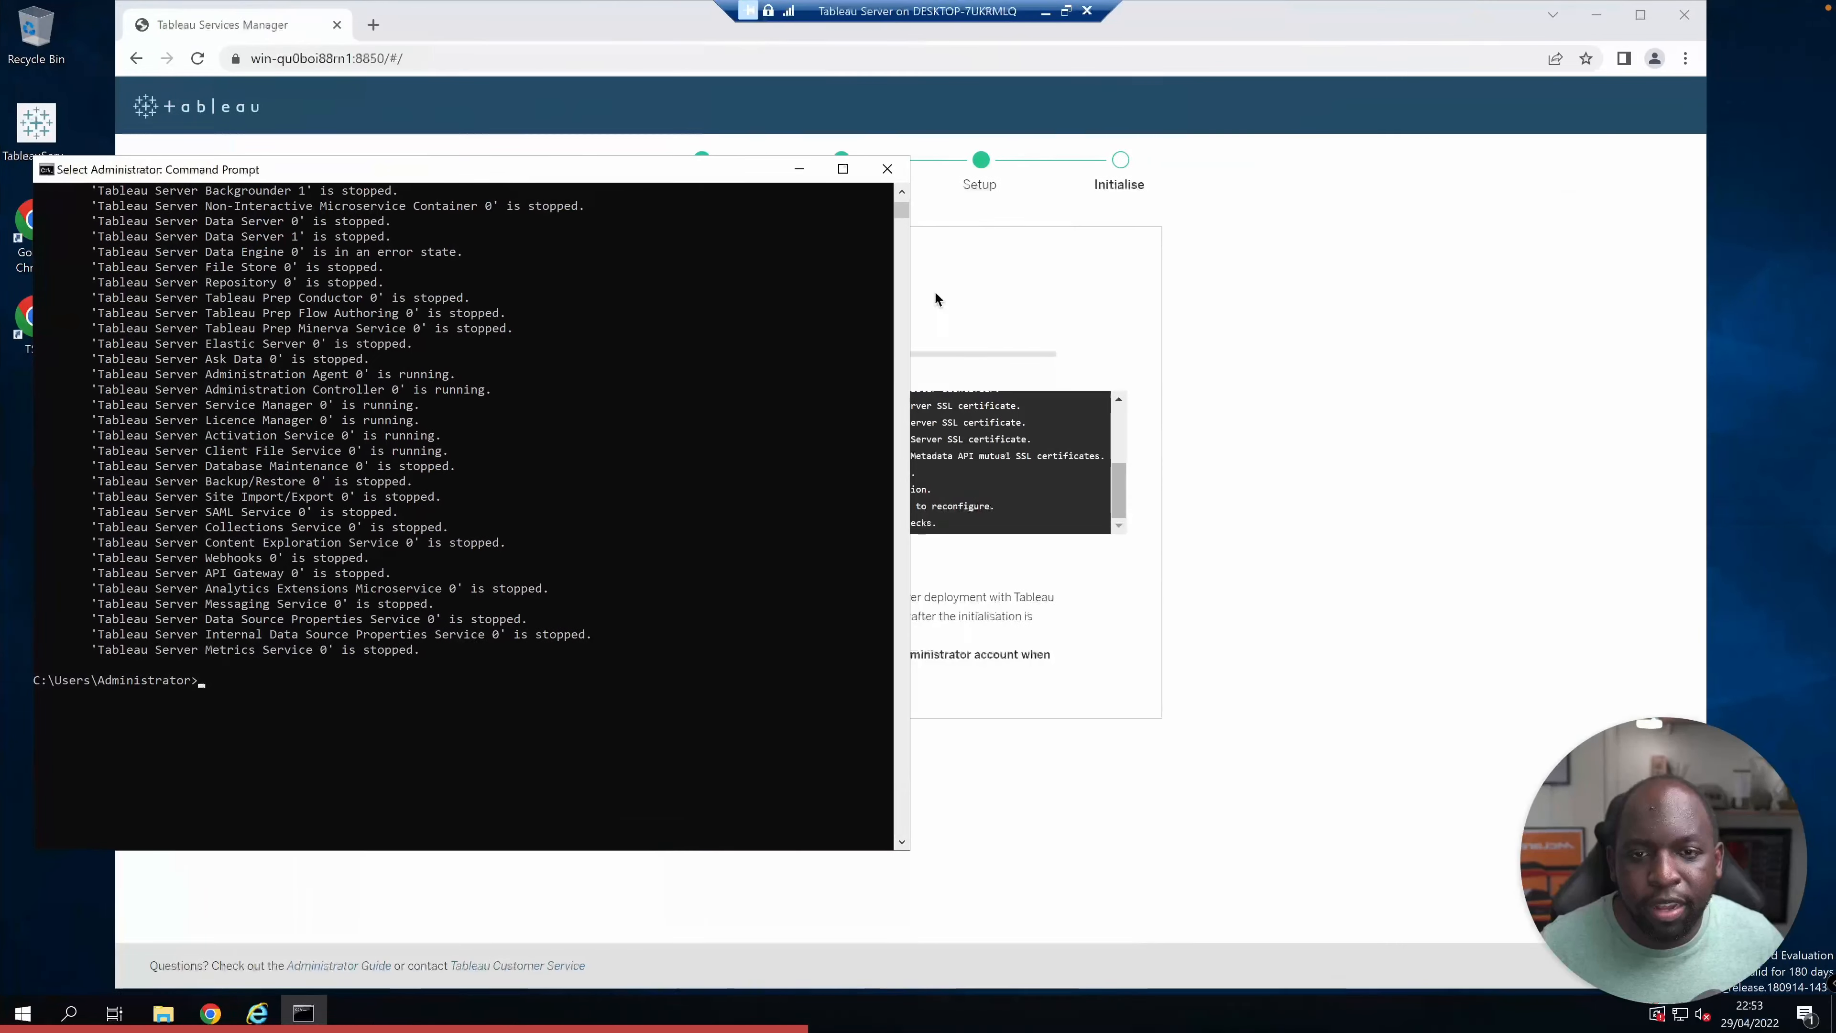
{"action": "left_click", "coordinate": [1245, 302]}
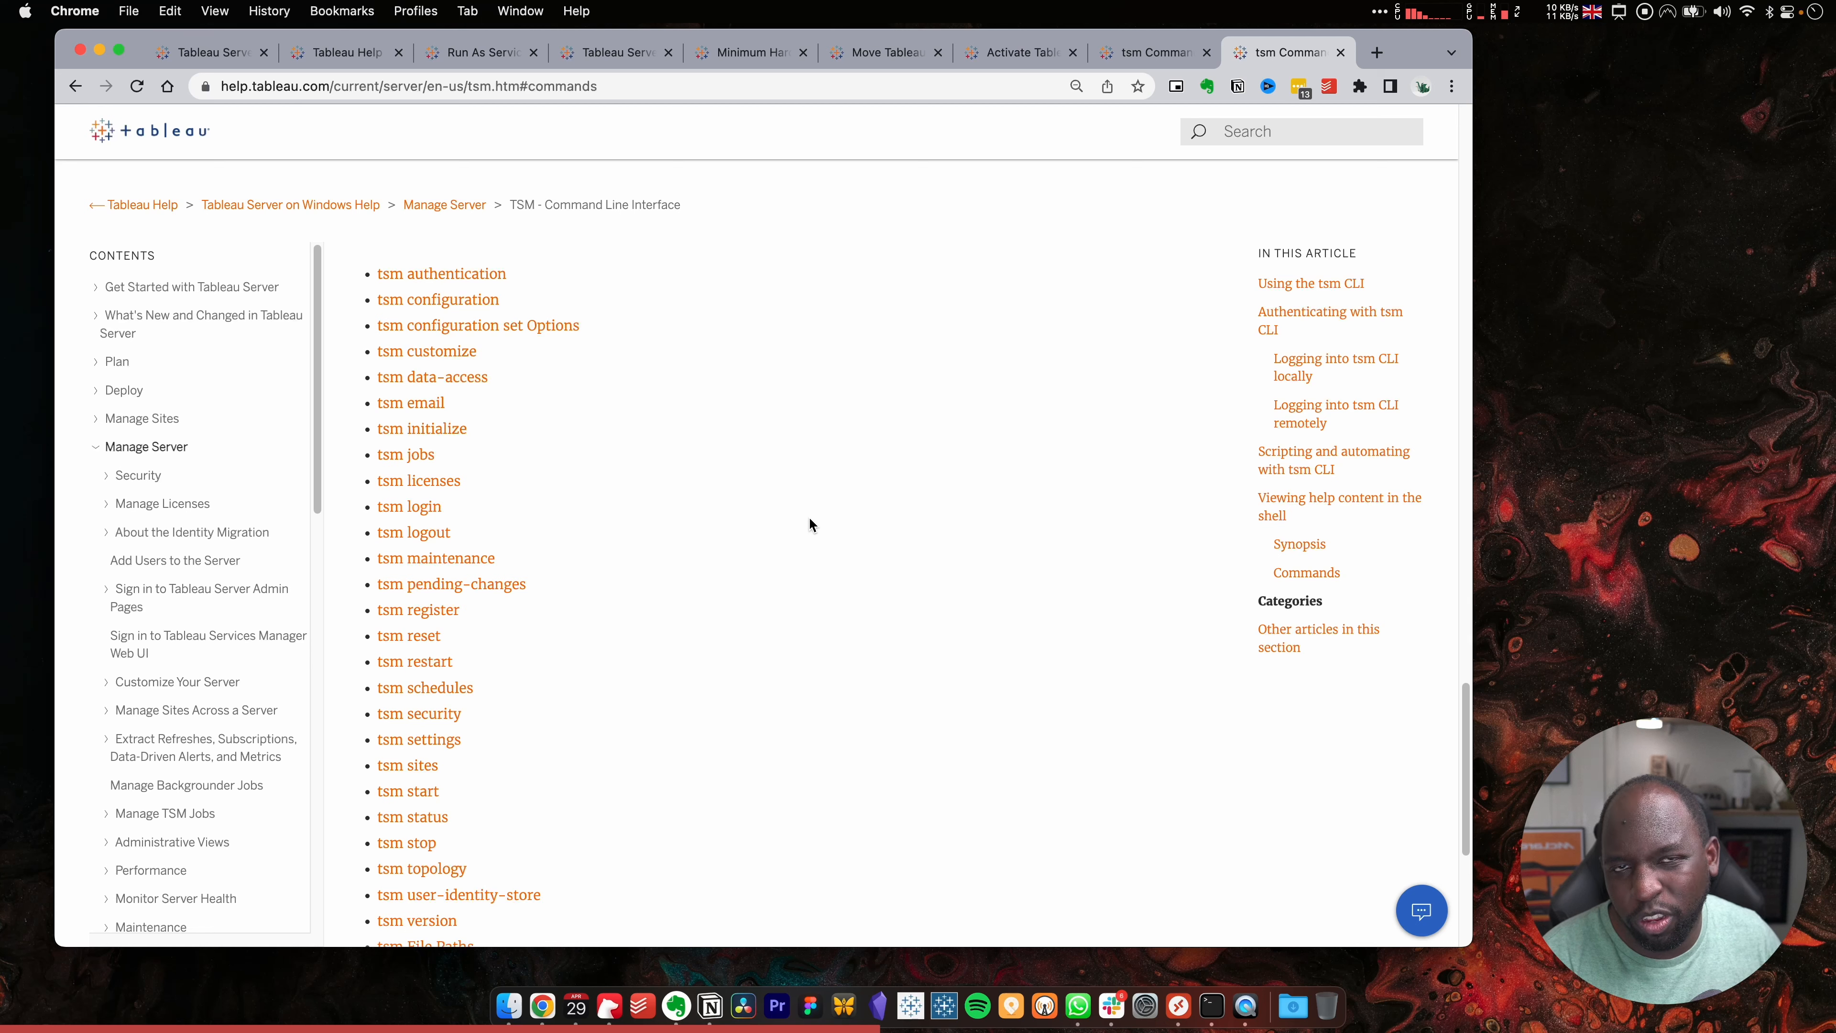
Open the tsm maintenance article in Chrome on the Mac, review its list of subcommands and return to the command list
{"action": "scroll", "coordinate": [800, 522], "scroll_direction": "down", "scroll_amount": 1}
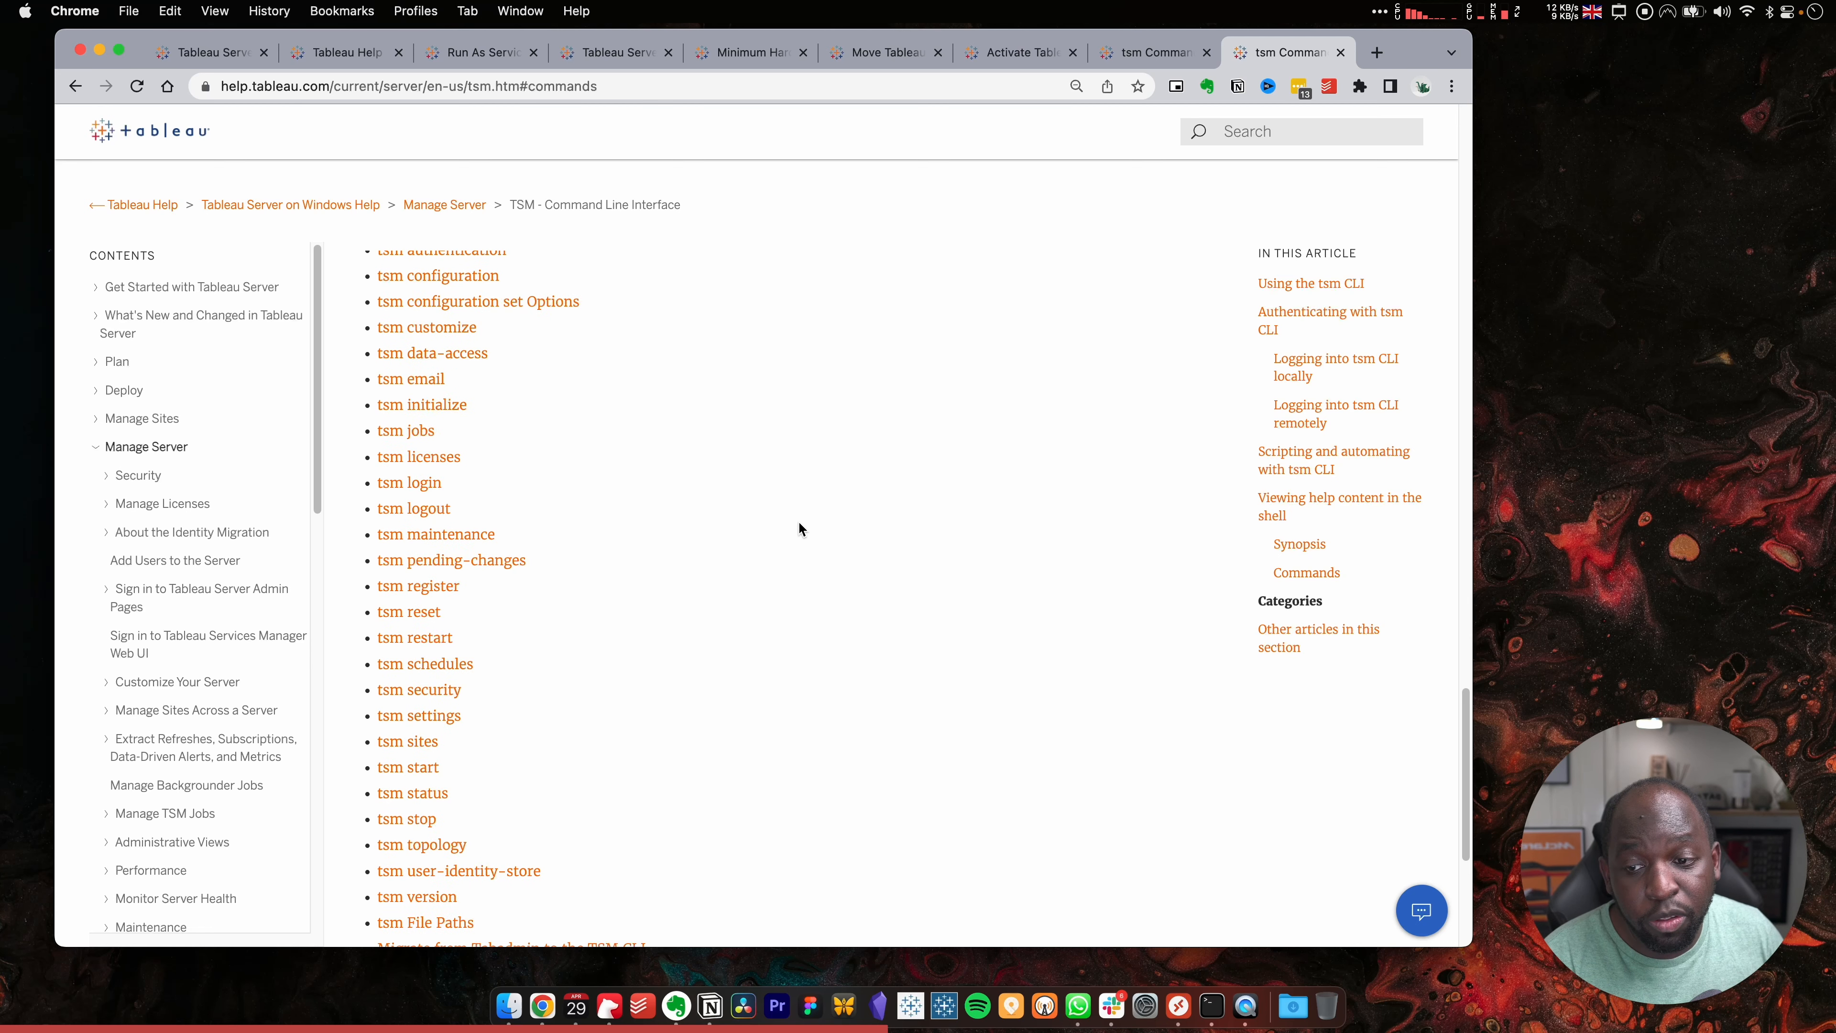
{"action": "left_click", "coordinate": [452, 535]}
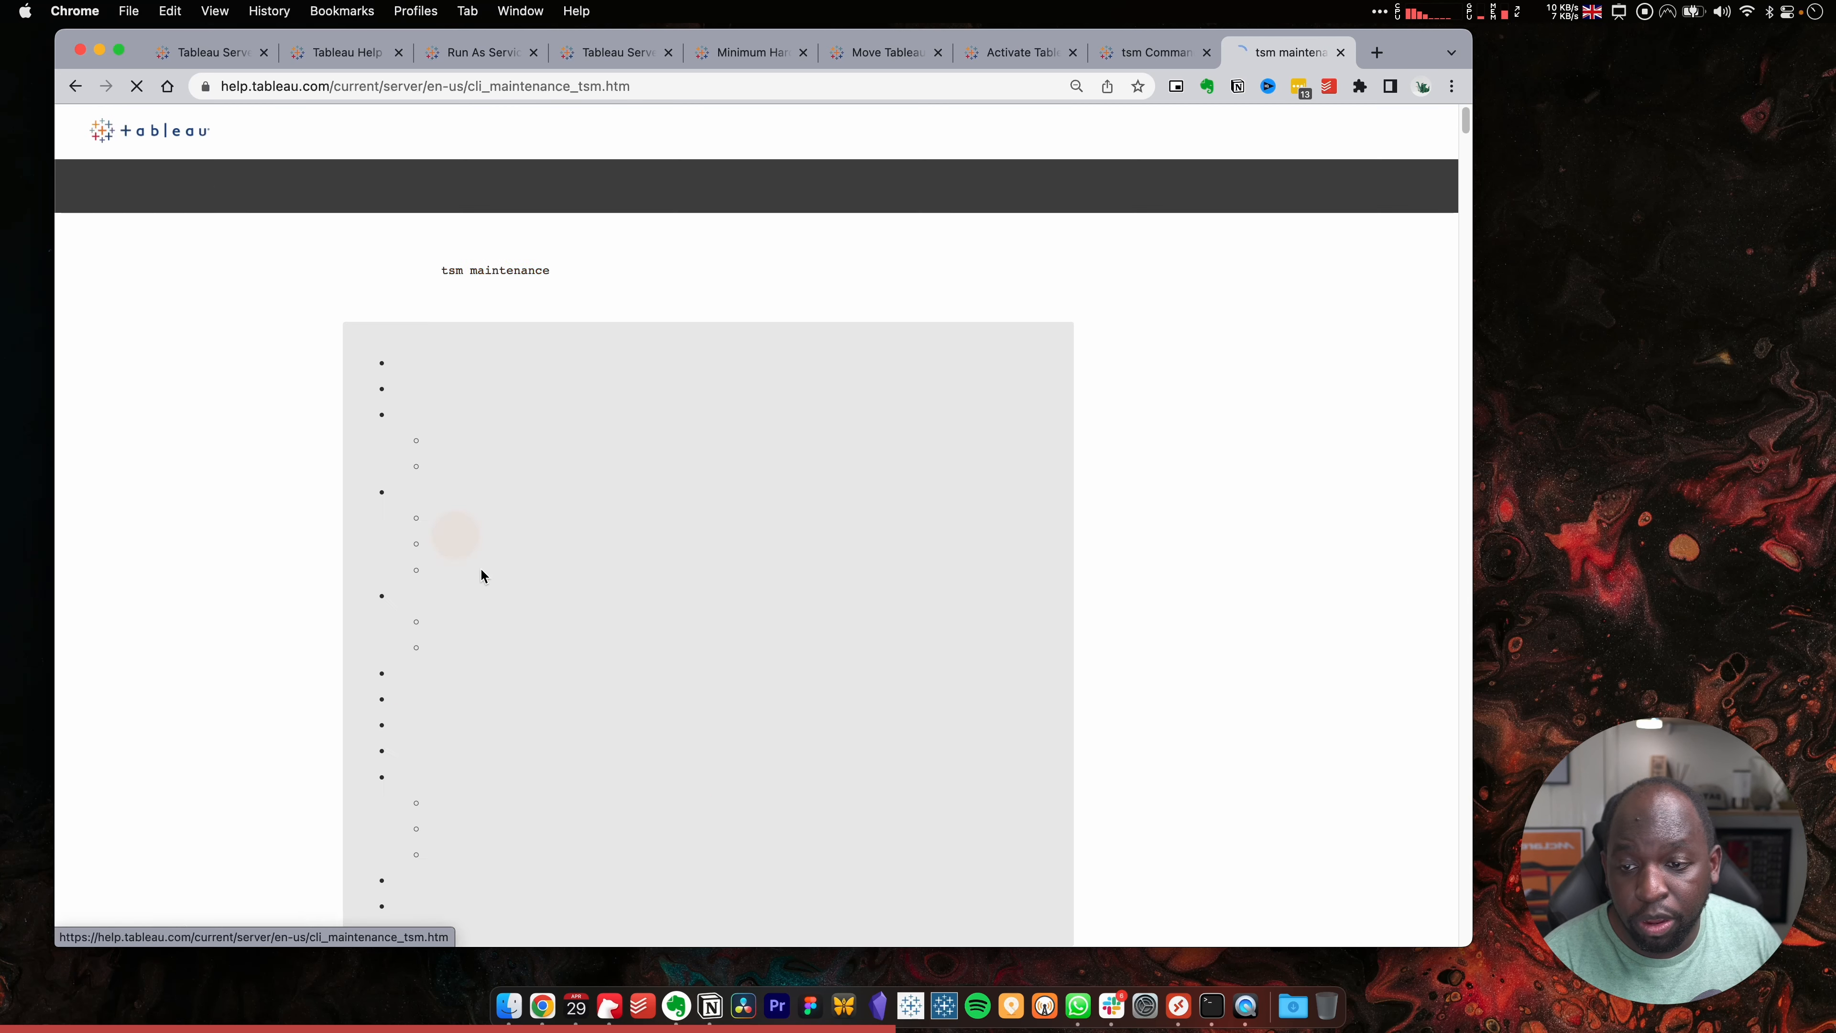
{"action": "scroll", "coordinate": [579, 498], "scroll_direction": "down", "scroll_amount": 1}
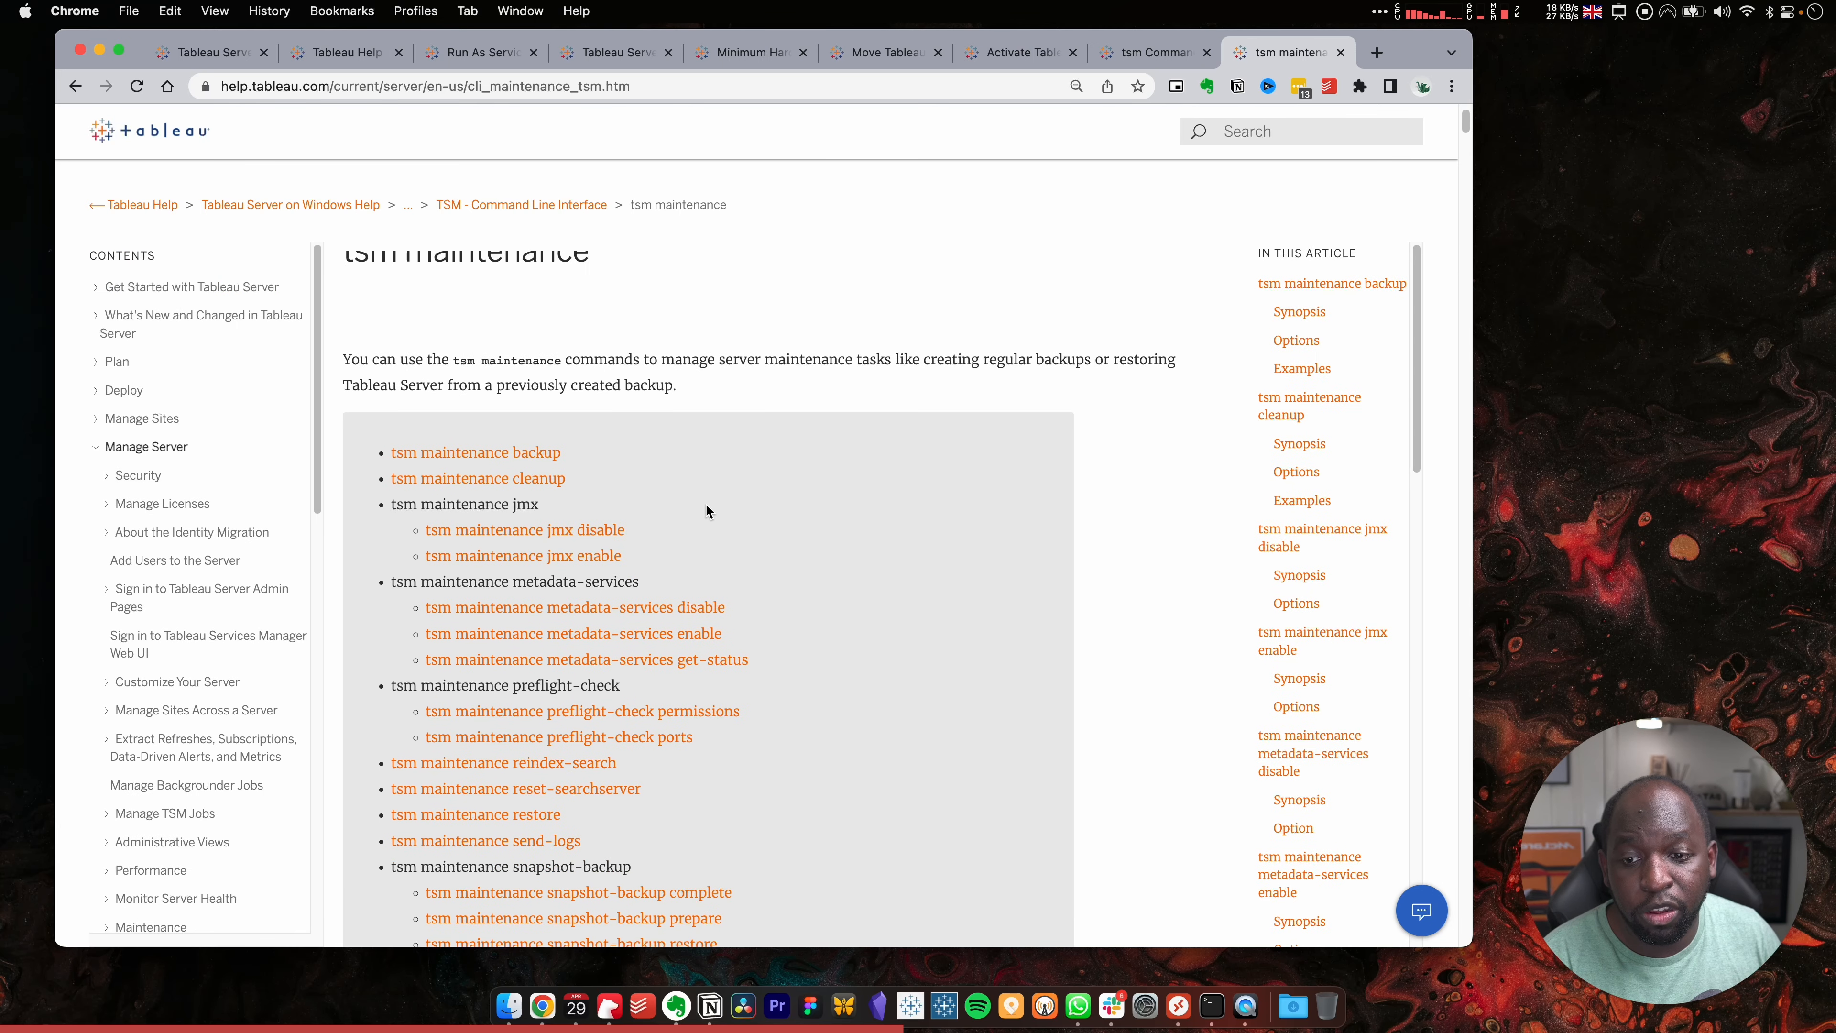
{"action": "scroll", "coordinate": [706, 506], "scroll_direction": "down", "scroll_amount": 3}
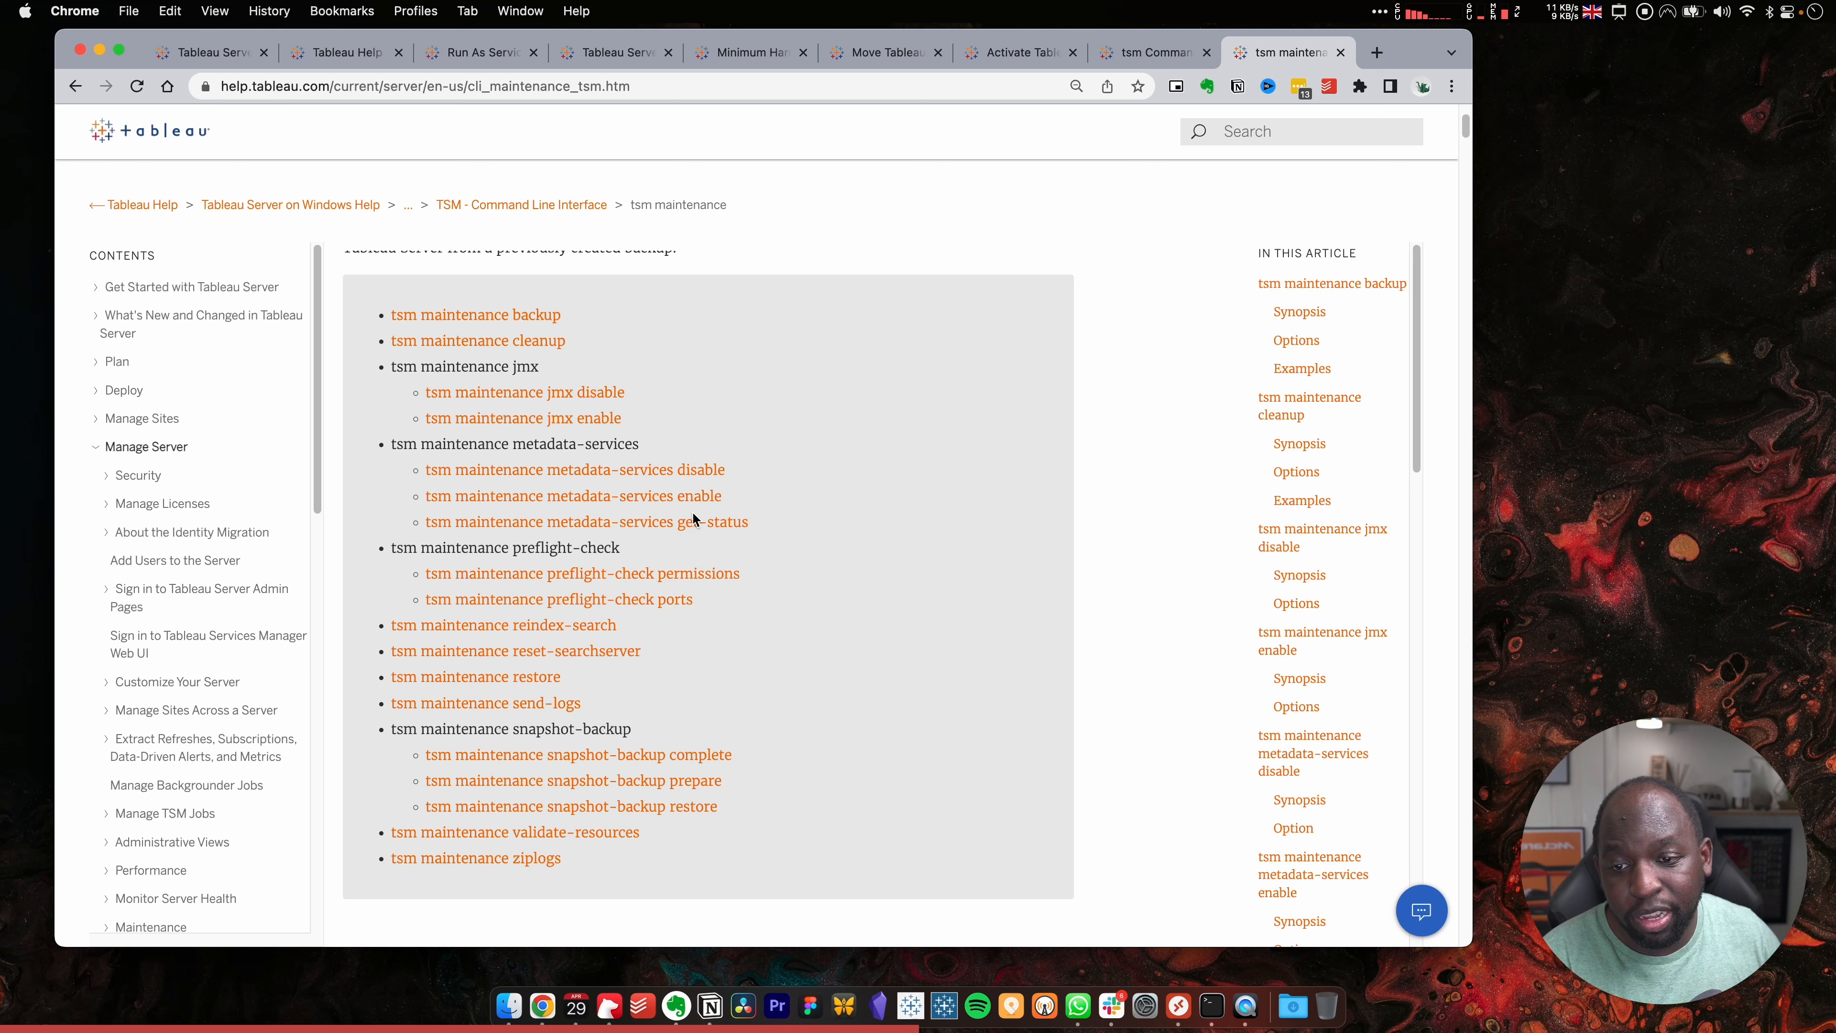
{"action": "left_click", "coordinate": [75, 86]}
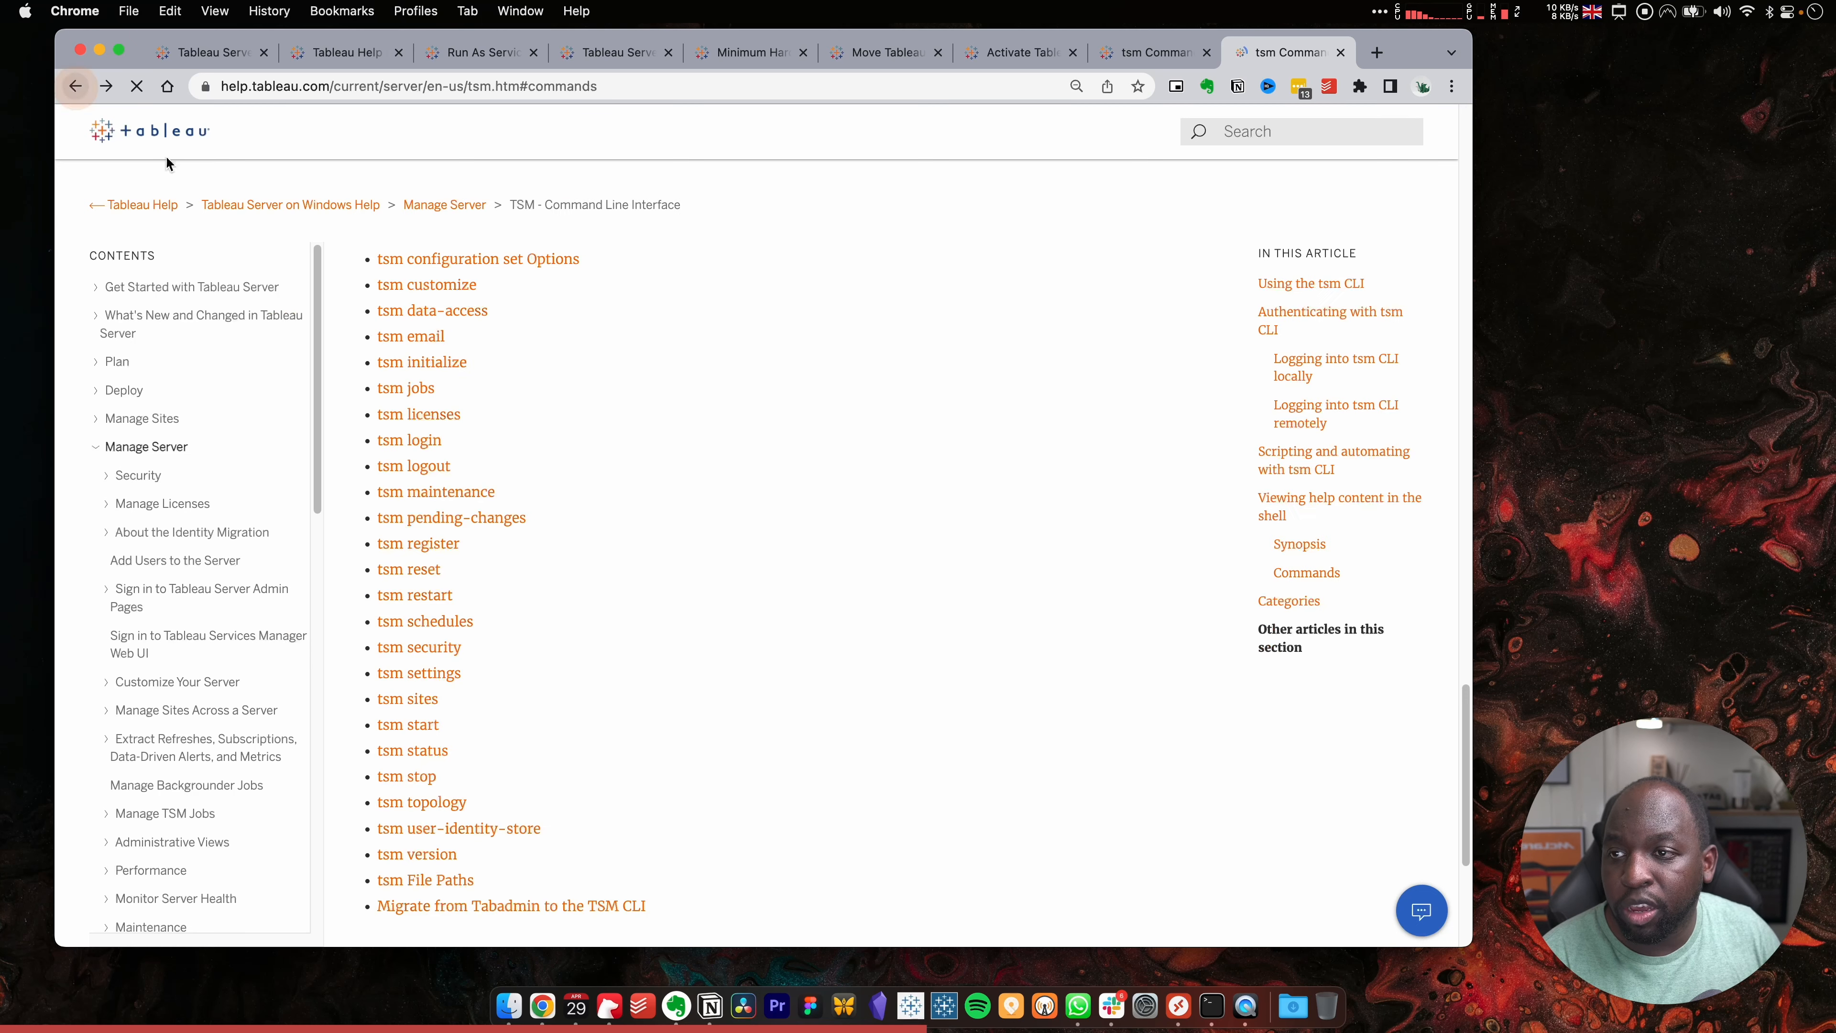
Open the tsm settings article, read about the files excluded from export and import, and return to the command list
{"action": "scroll", "coordinate": [562, 571], "scroll_direction": "down", "scroll_amount": 5}
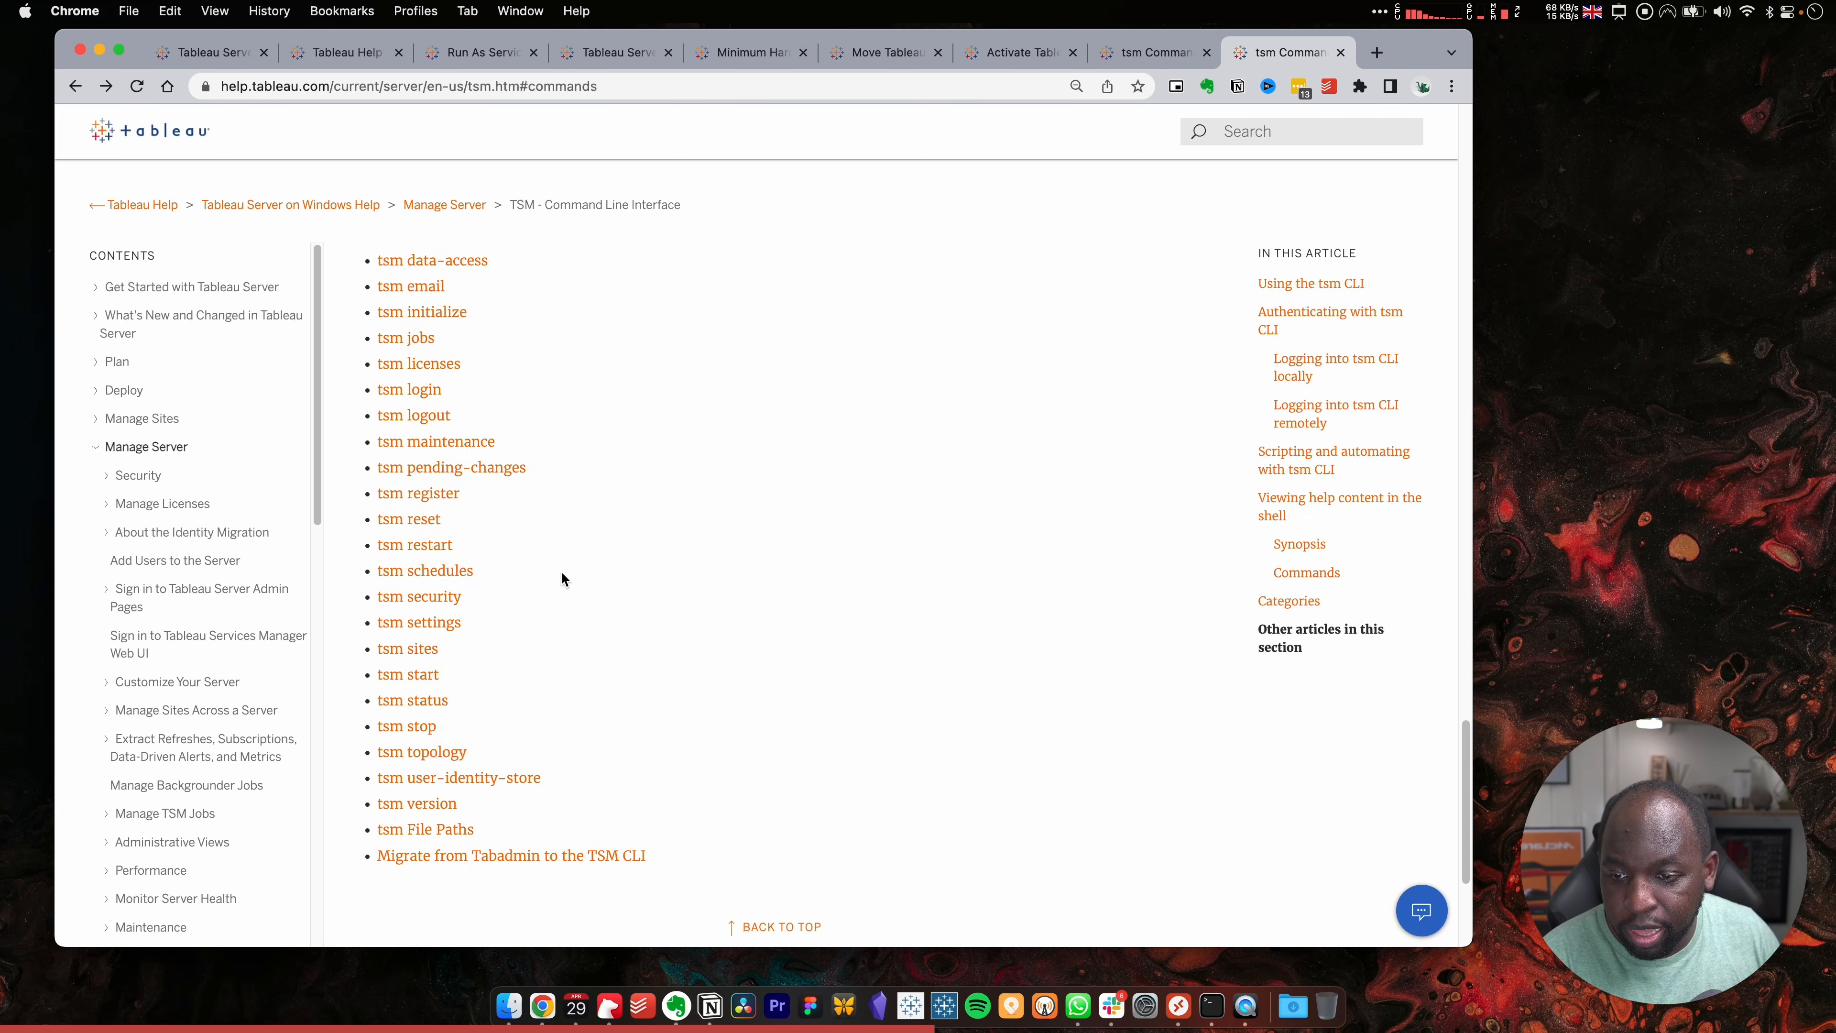
{"action": "left_click", "coordinate": [434, 622]}
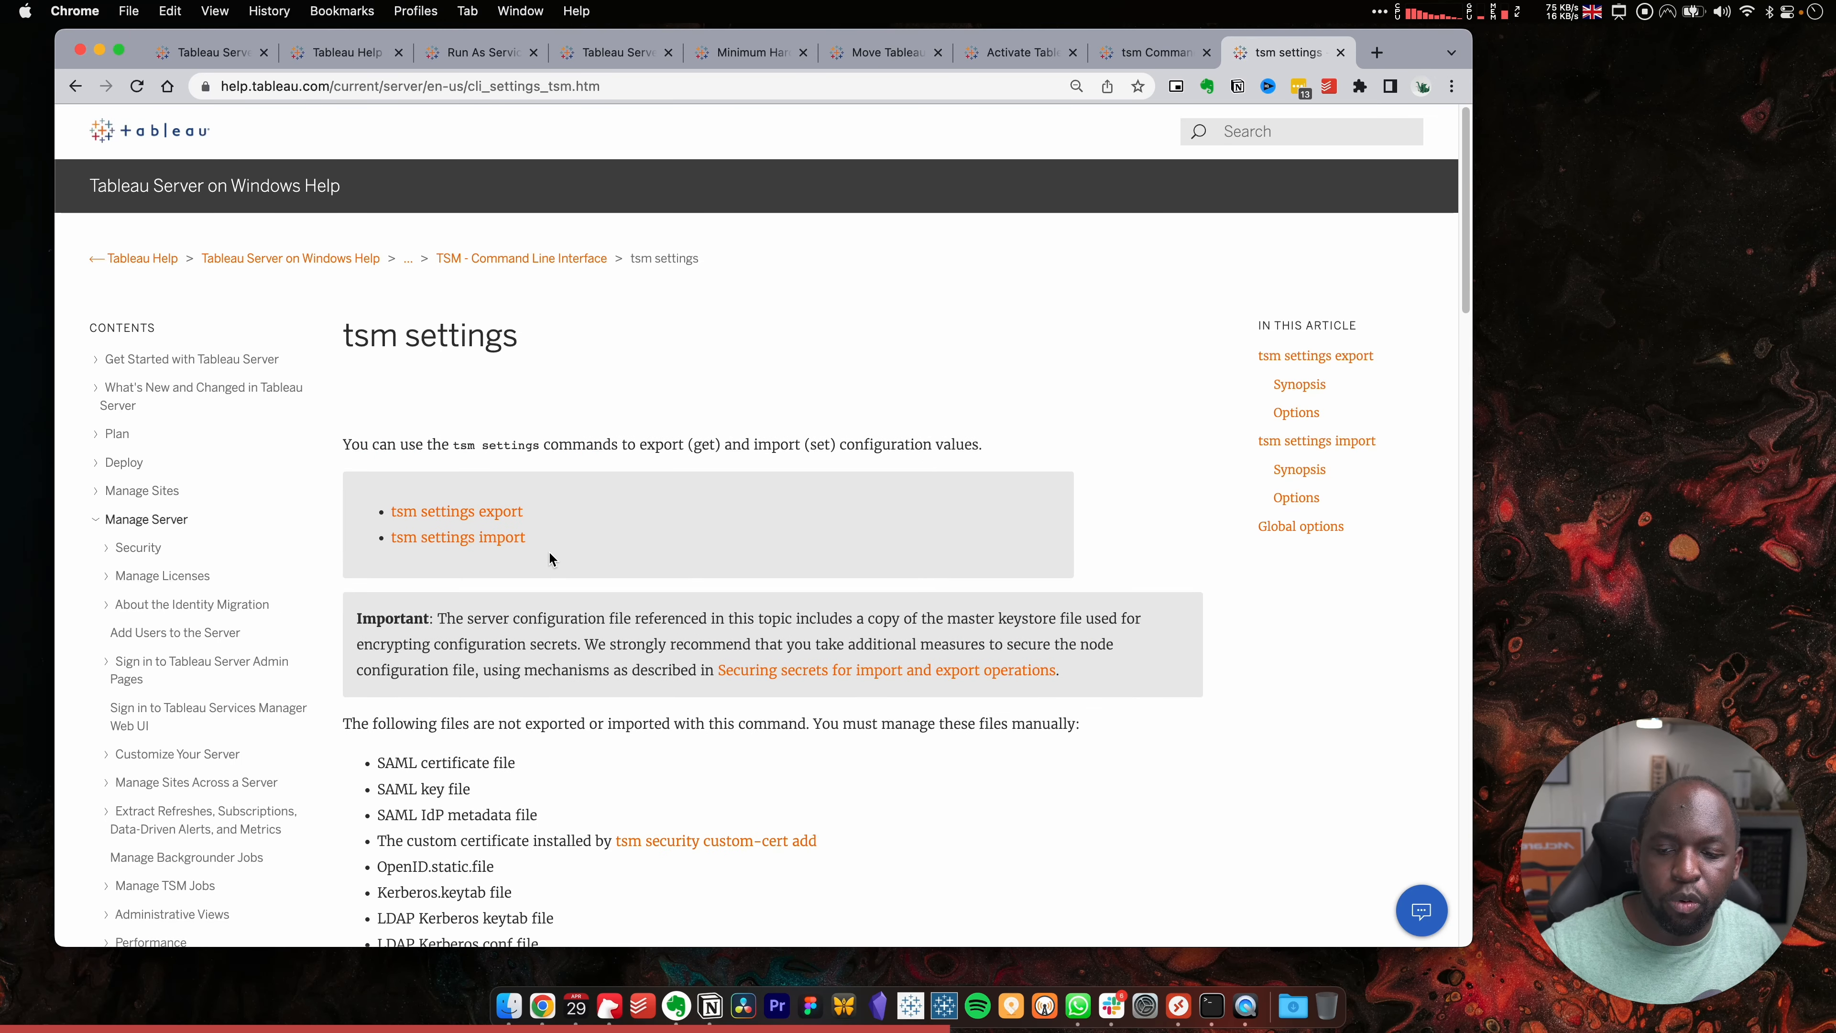
{"action": "scroll", "coordinate": [548, 554], "scroll_direction": "down", "scroll_amount": 5}
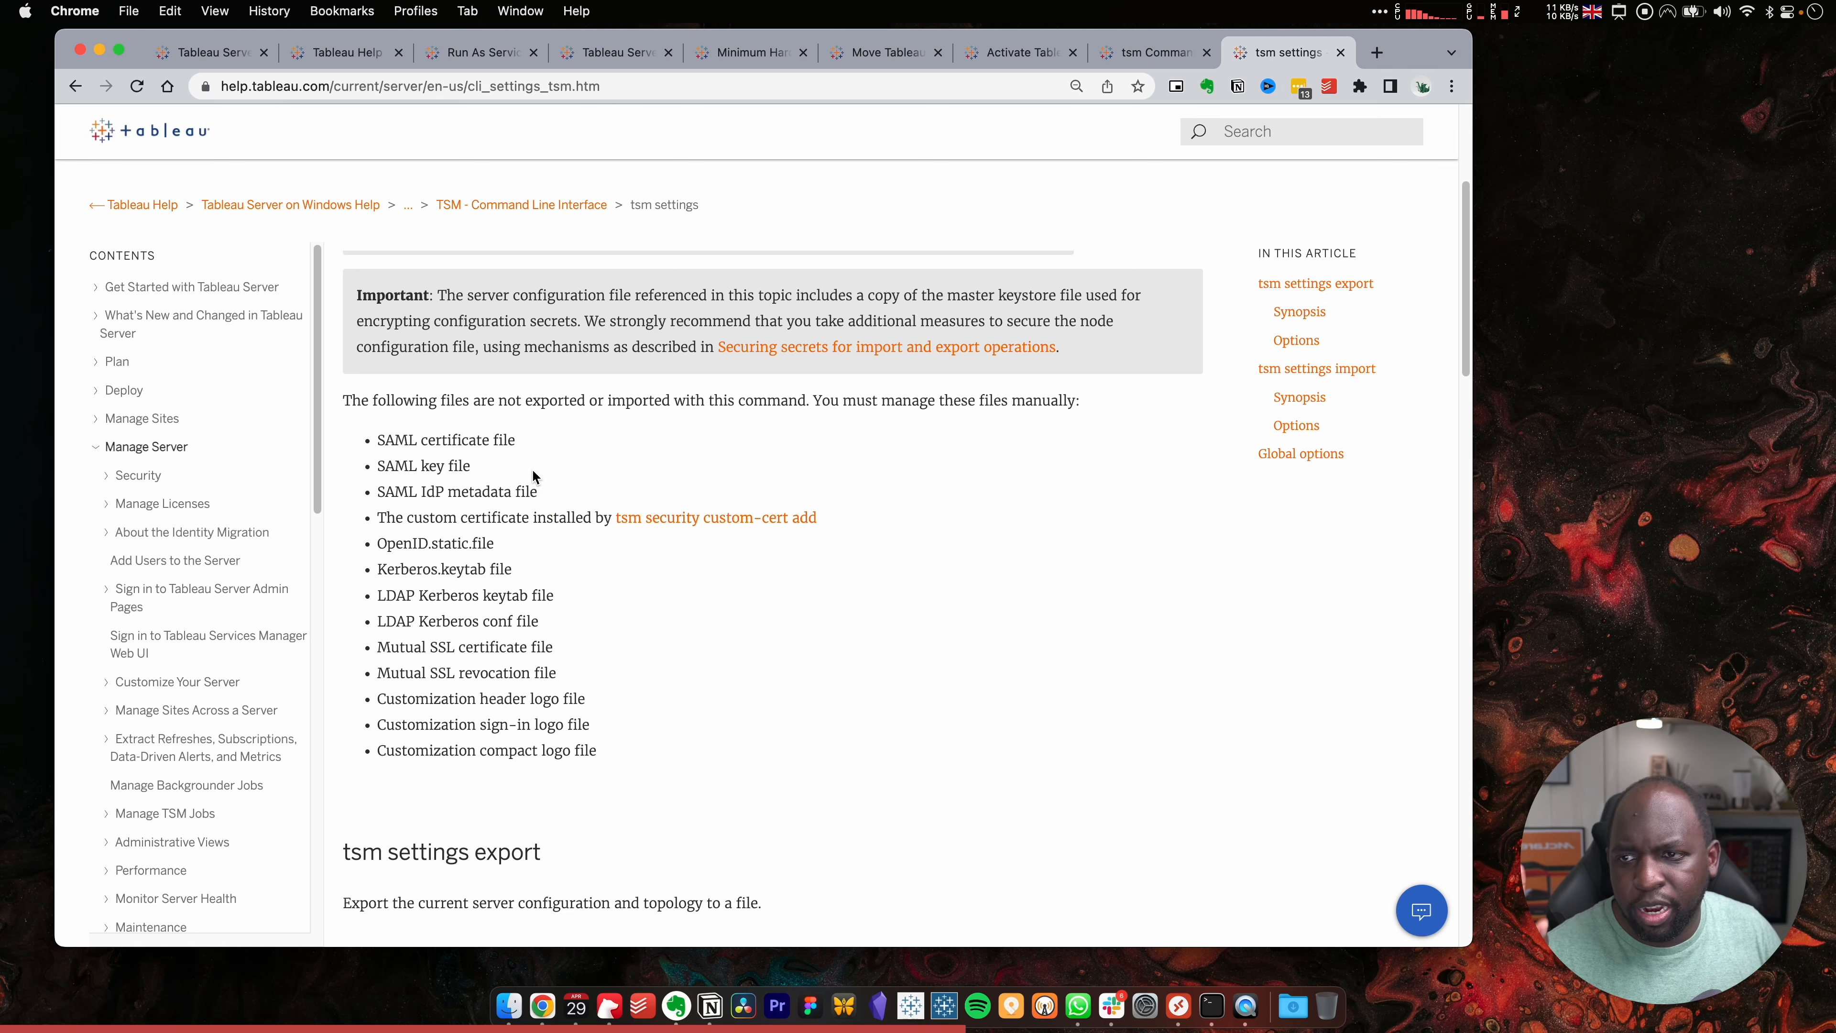
{"action": "left_click", "coordinate": [73, 87]}
Open the tsm topology article, review its subcommands for nodes, ports and external services, and go back to the command list
{"action": "scroll", "coordinate": [591, 603], "scroll_direction": "down", "scroll_amount": 10}
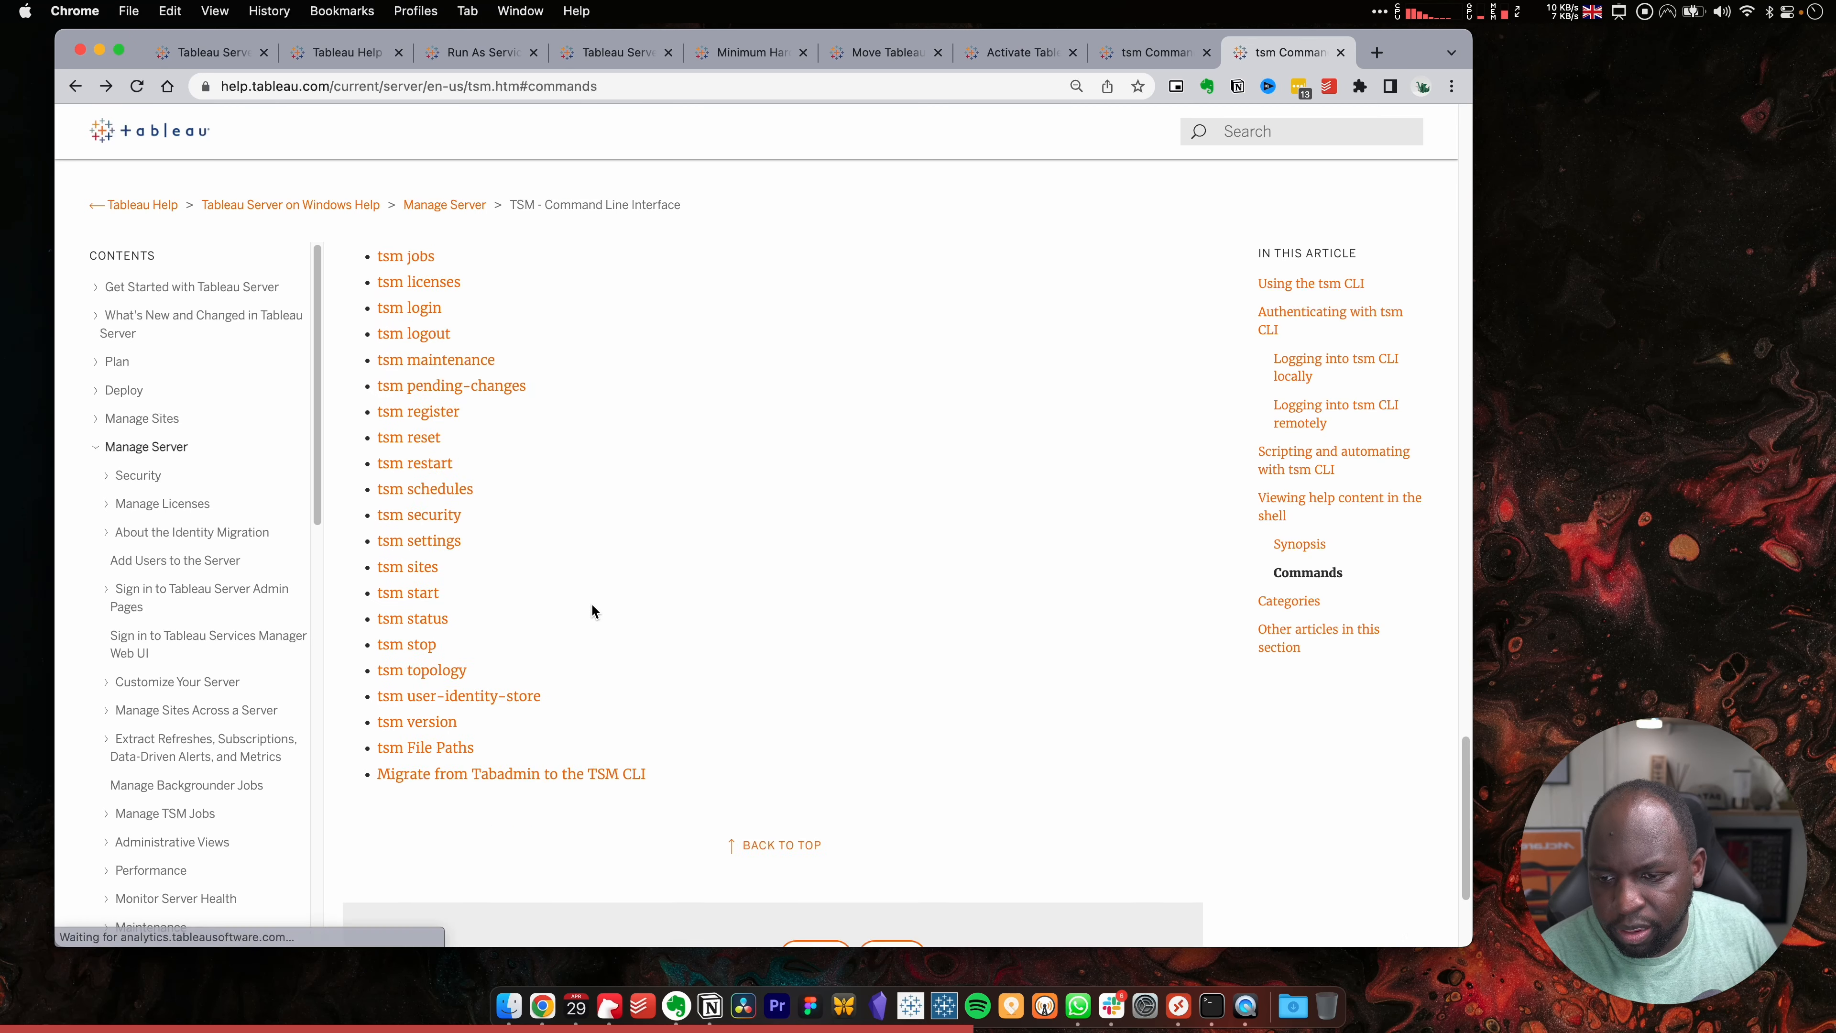
{"action": "left_click", "coordinate": [446, 578]}
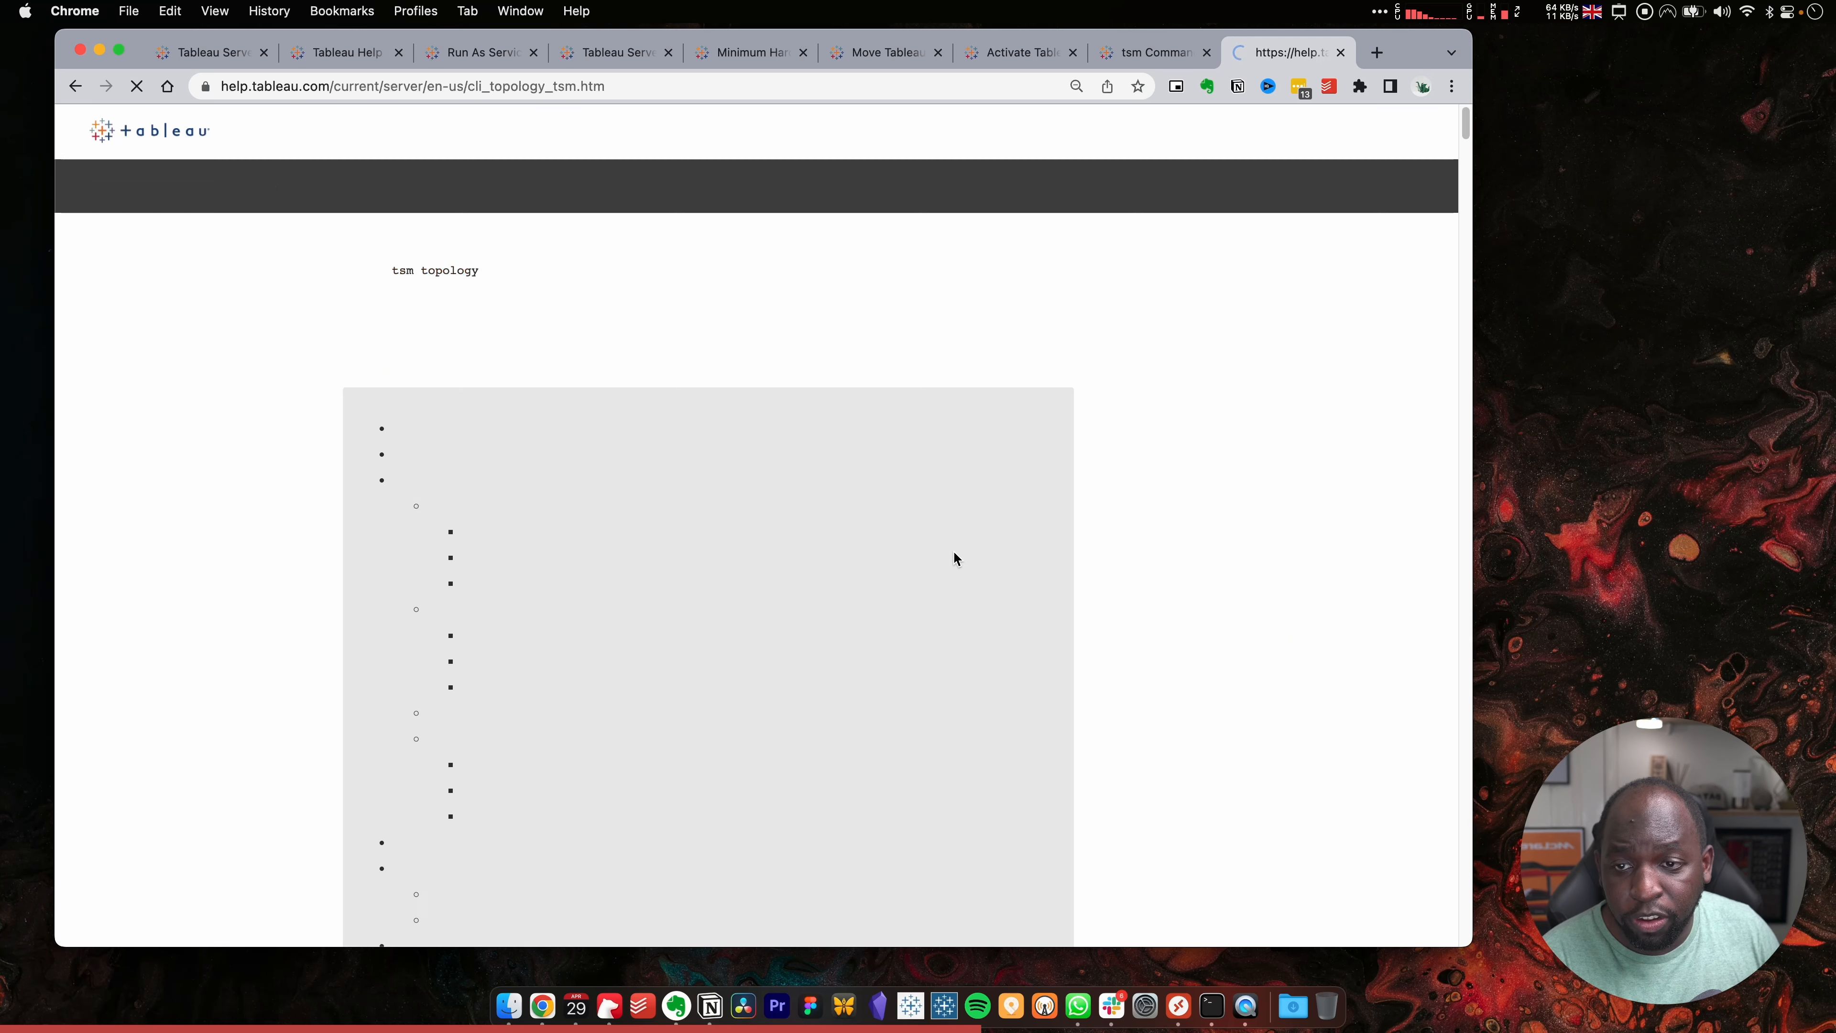
{"action": "scroll", "coordinate": [951, 561], "scroll_direction": "down", "scroll_amount": 5}
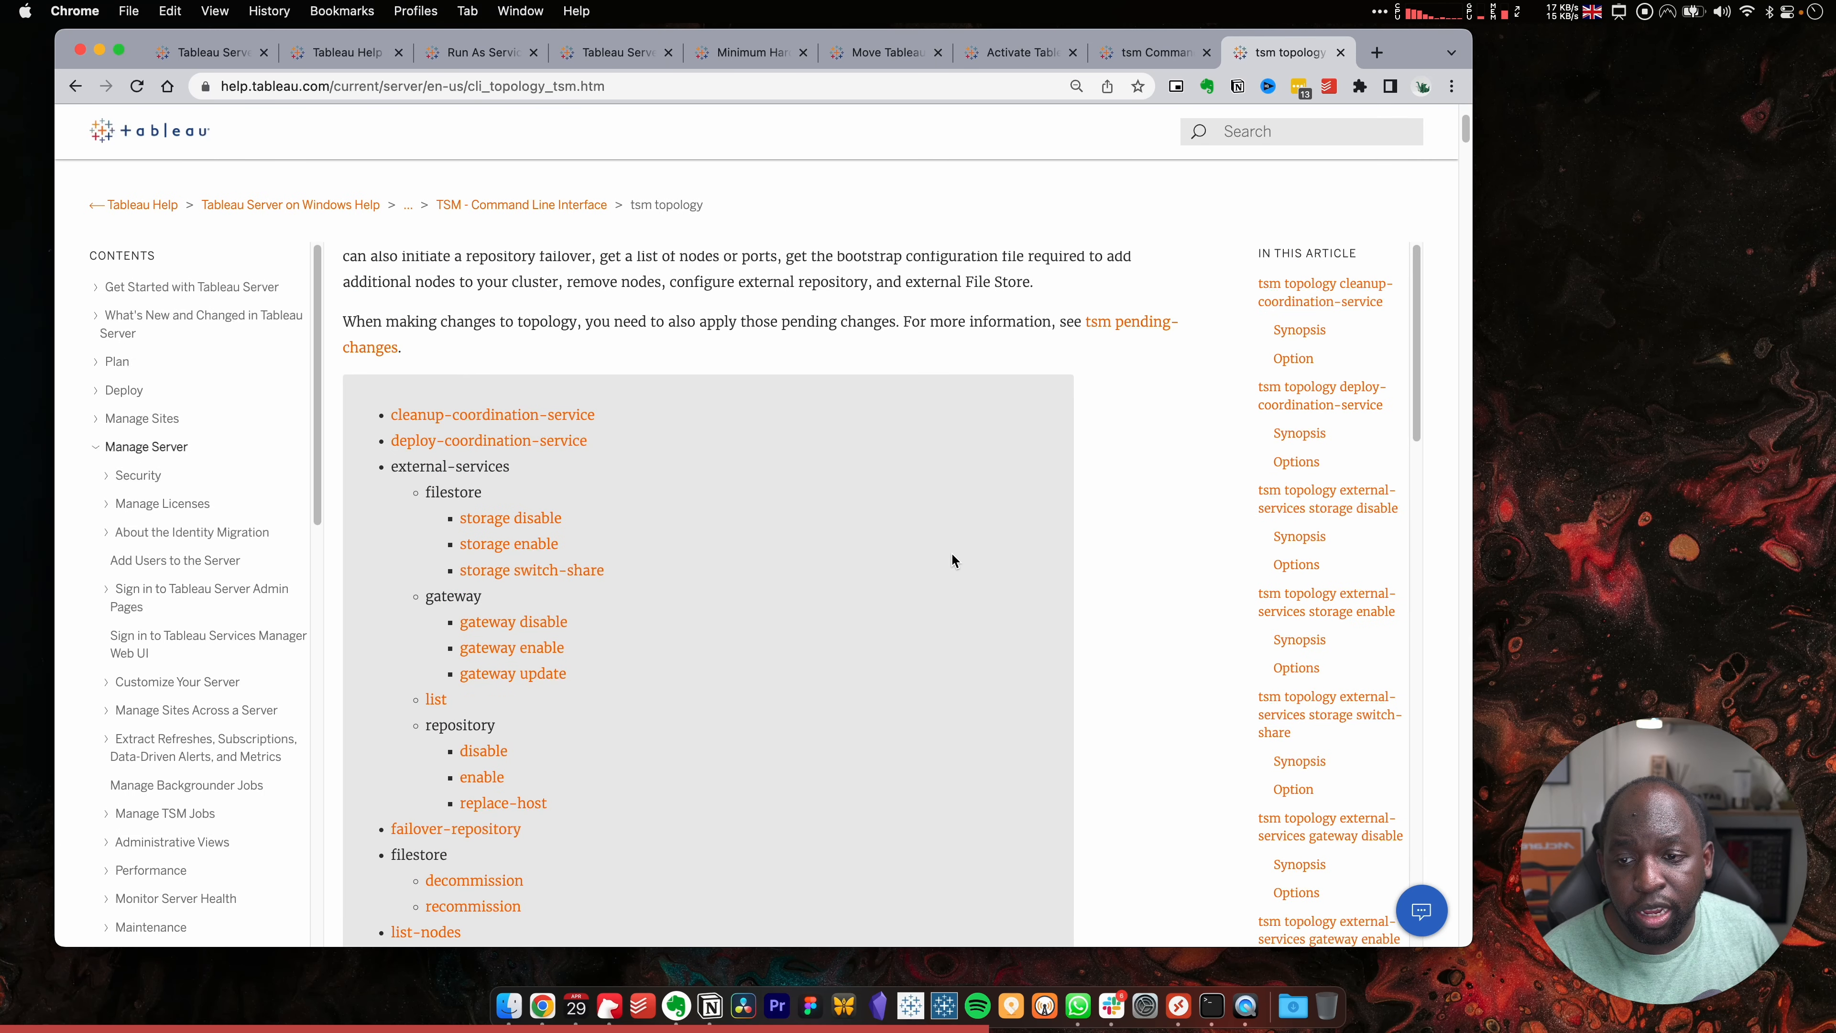
{"action": "scroll", "coordinate": [944, 548], "scroll_direction": "down", "scroll_amount": 10}
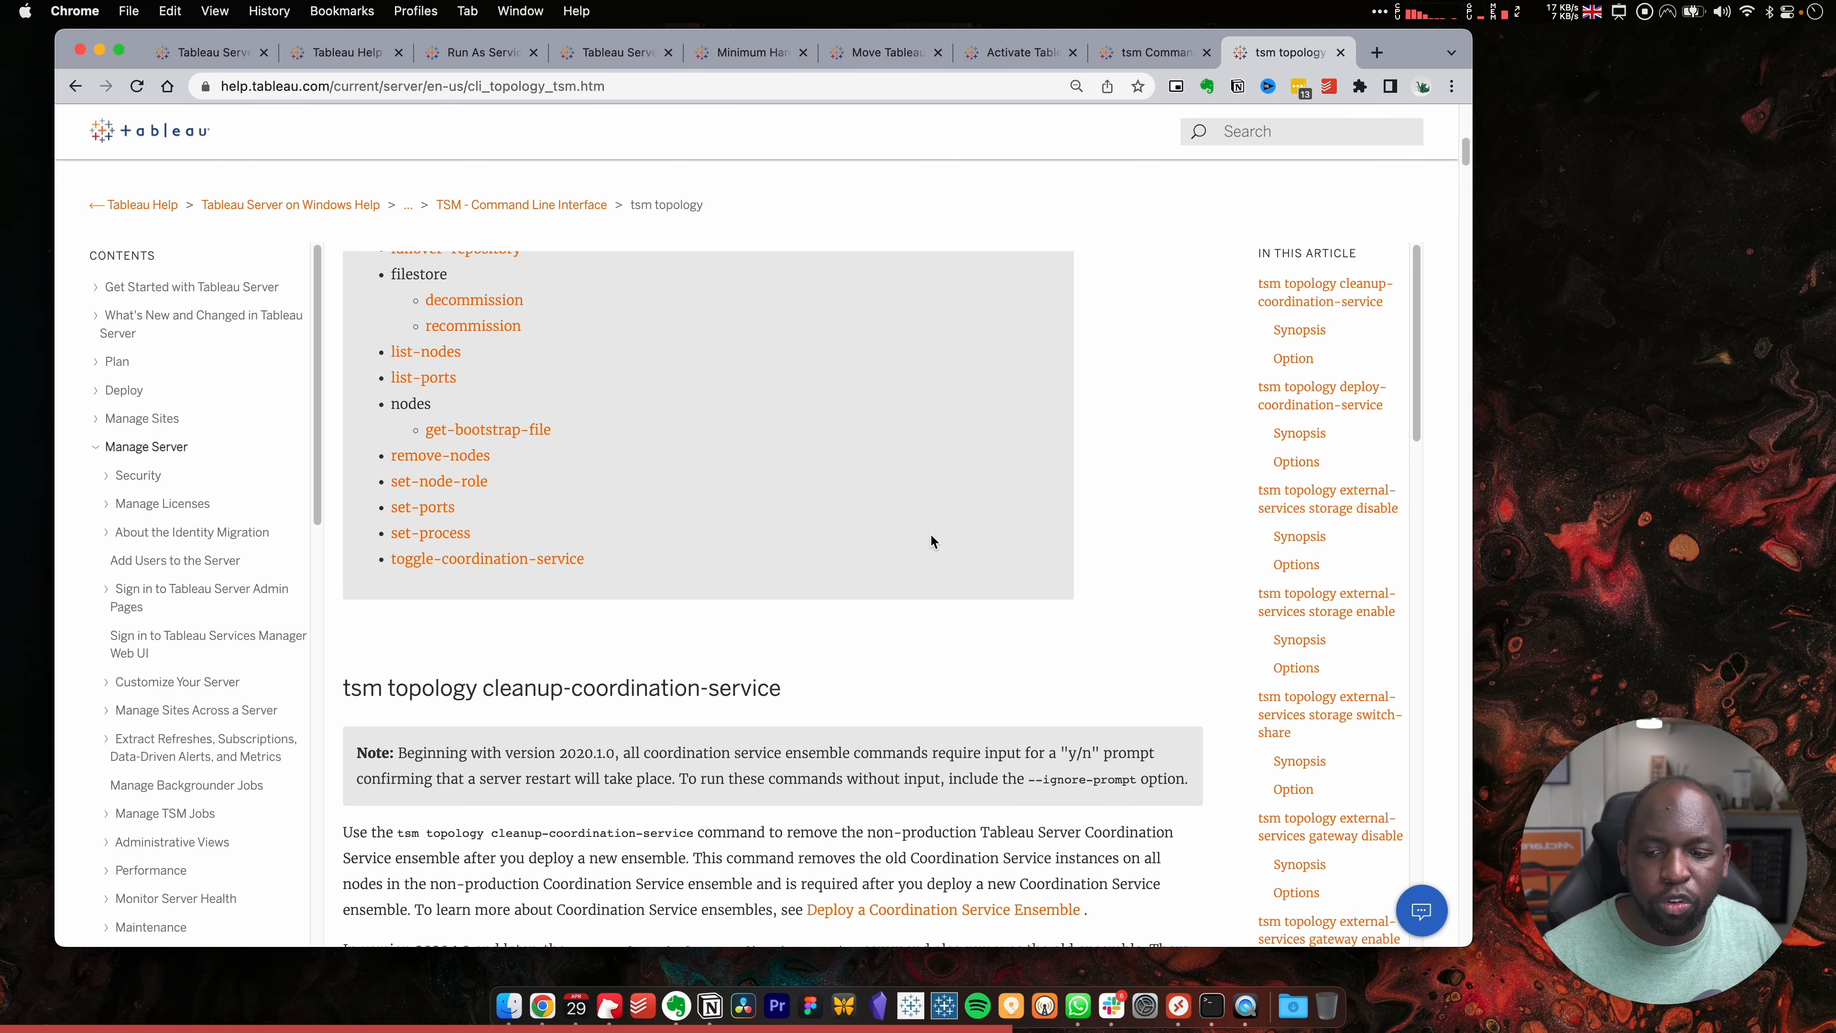
{"action": "scroll", "coordinate": [929, 539], "scroll_direction": "up", "scroll_amount": 10}
{"action": "left_click", "coordinate": [77, 87]}
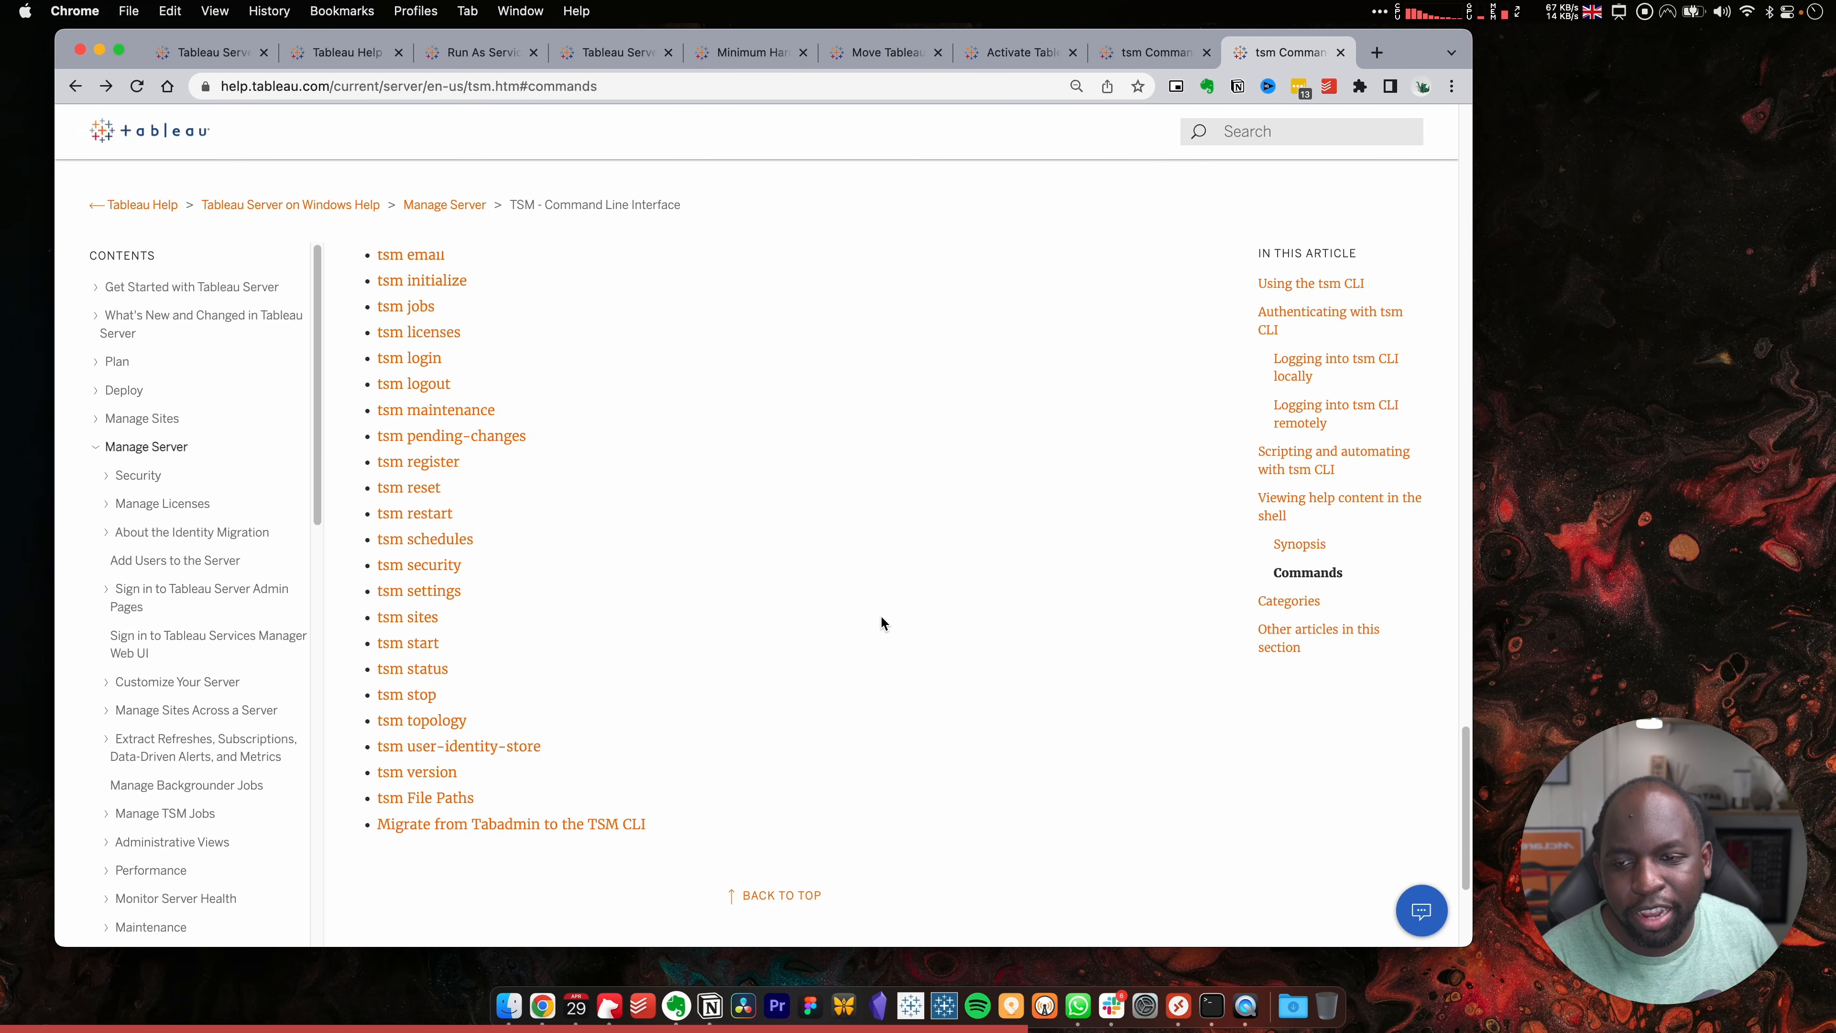
Open the tsm status article, review the verbose option and possible status messages, highlighting the node statuses, and return to the command list
{"action": "scroll", "coordinate": [867, 593], "scroll_direction": "down", "scroll_amount": 10}
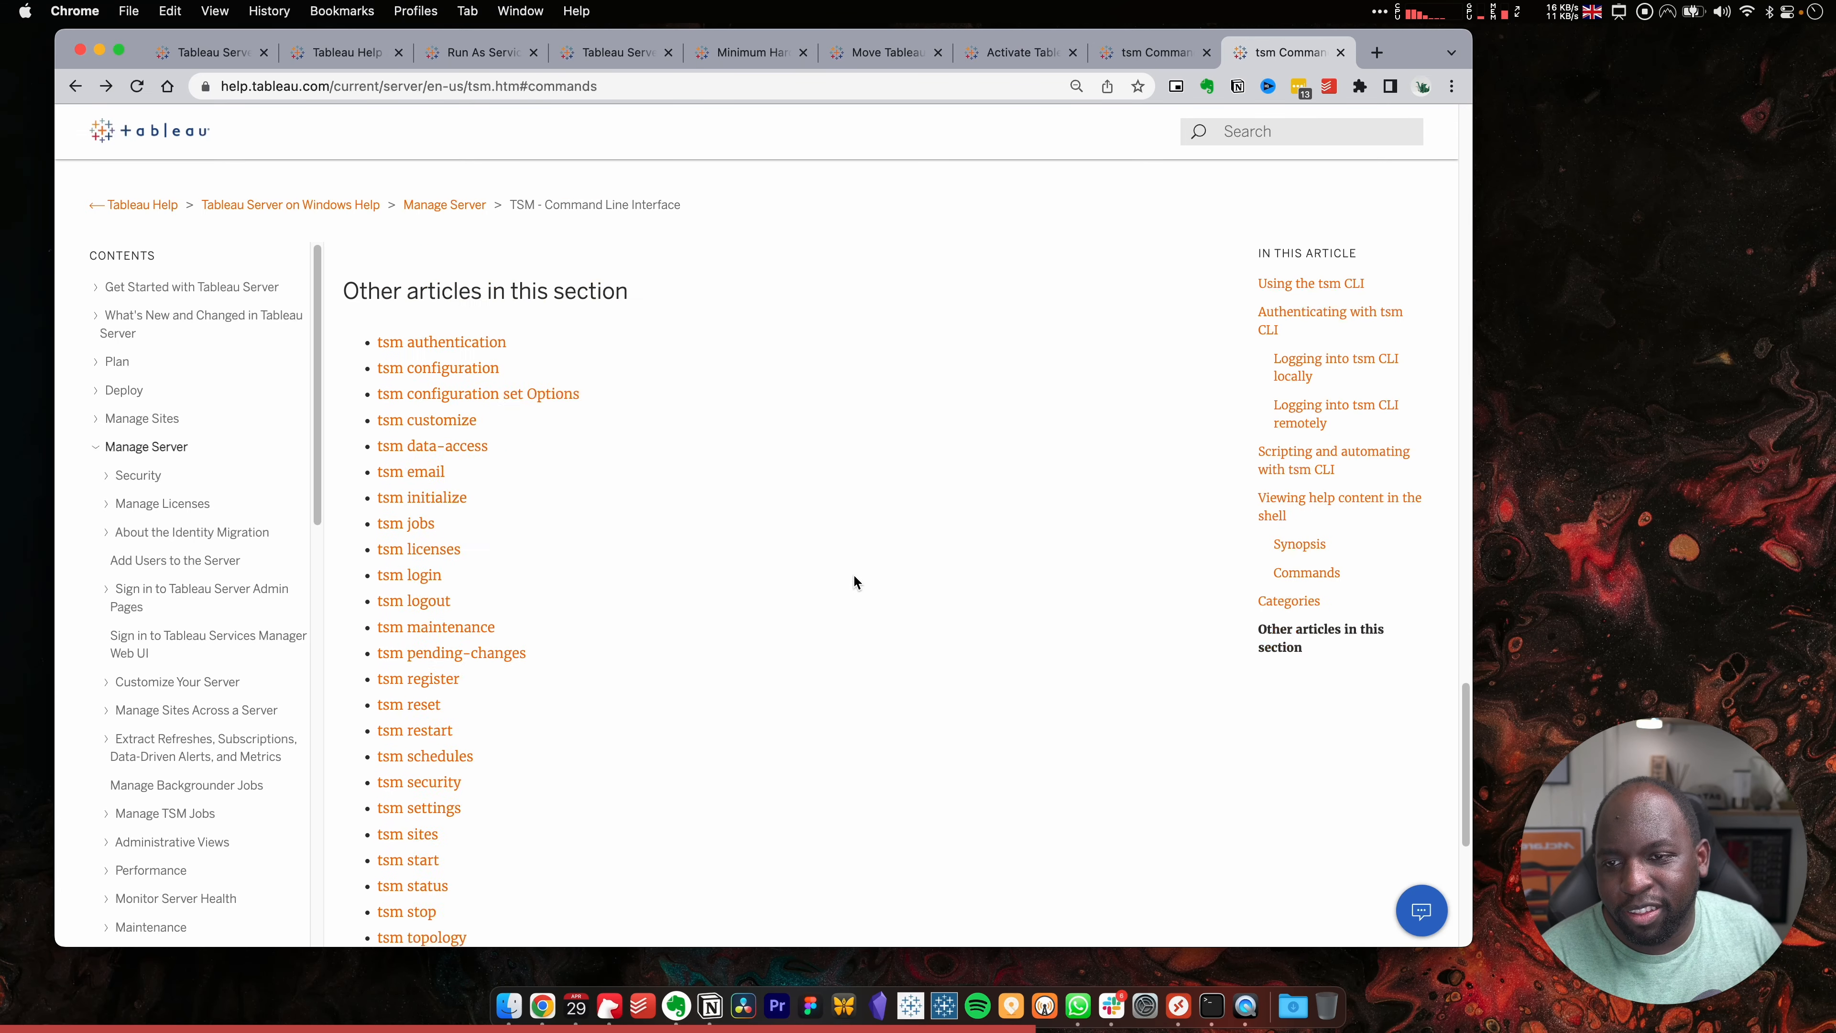
{"action": "scroll", "coordinate": [848, 582], "scroll_direction": "up", "scroll_amount": 6}
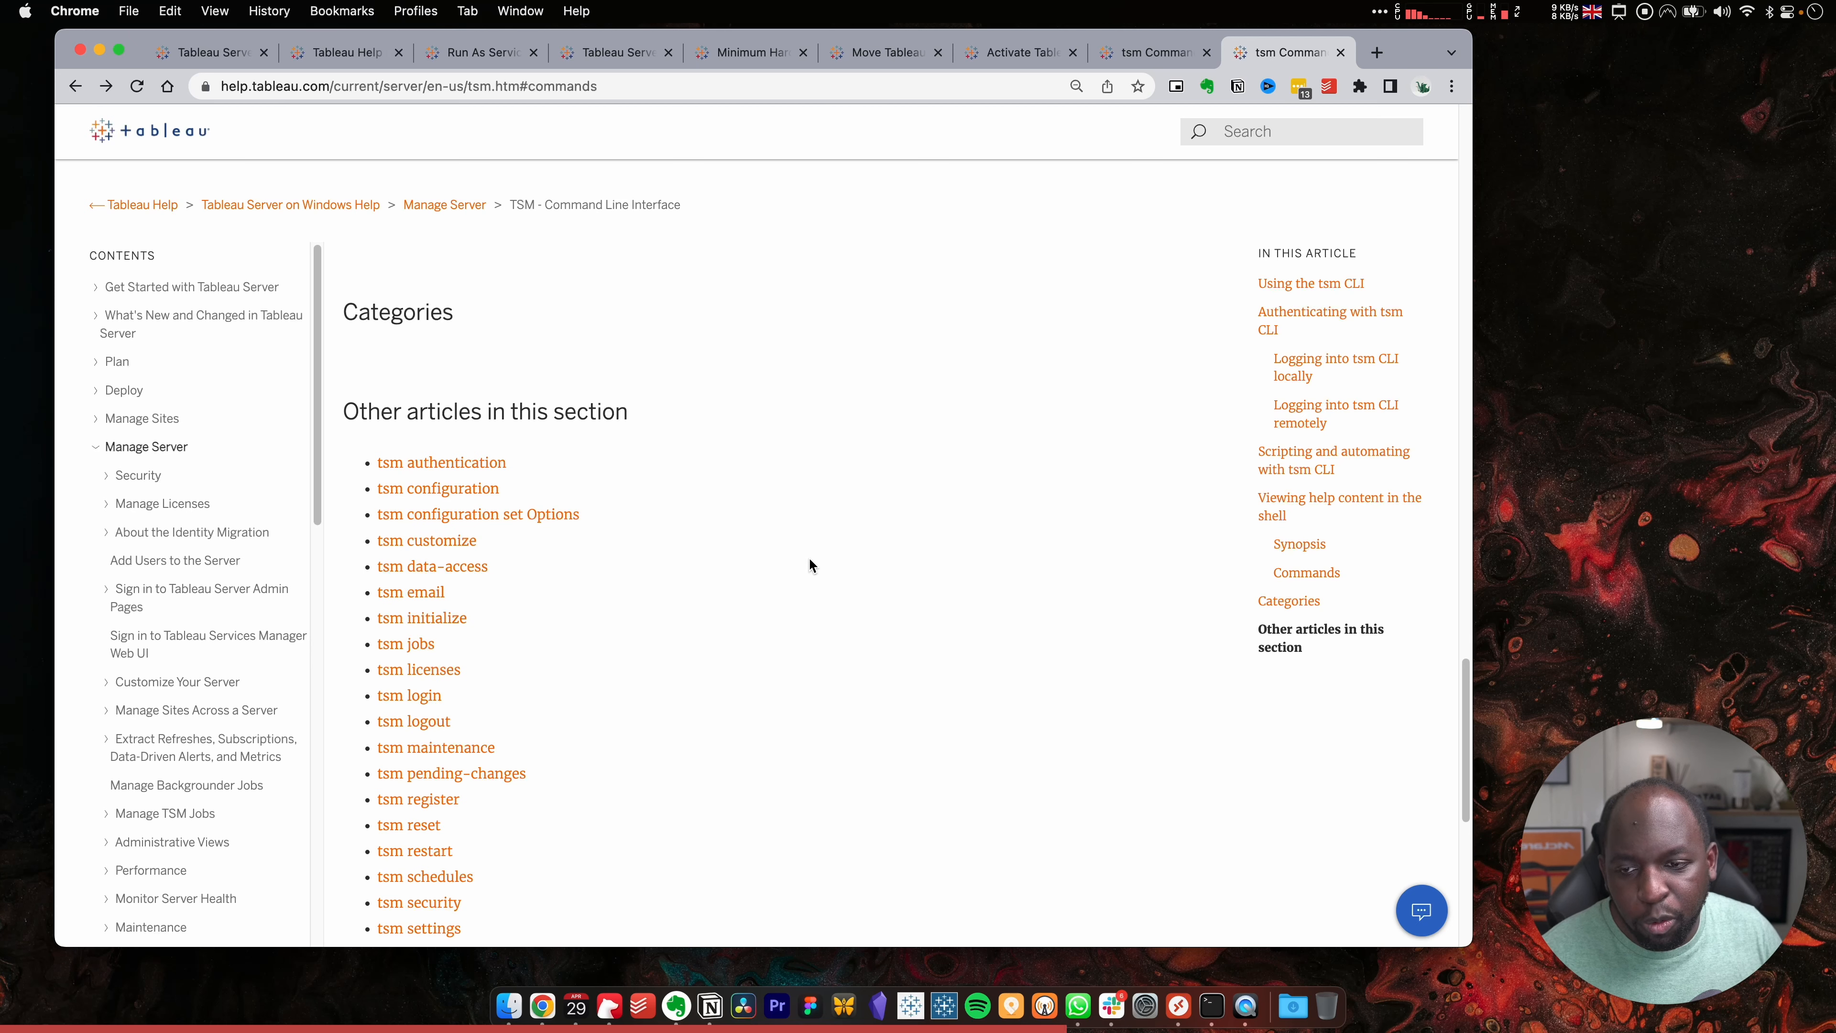
{"action": "scroll", "coordinate": [809, 566], "scroll_direction": "down", "scroll_amount": 5}
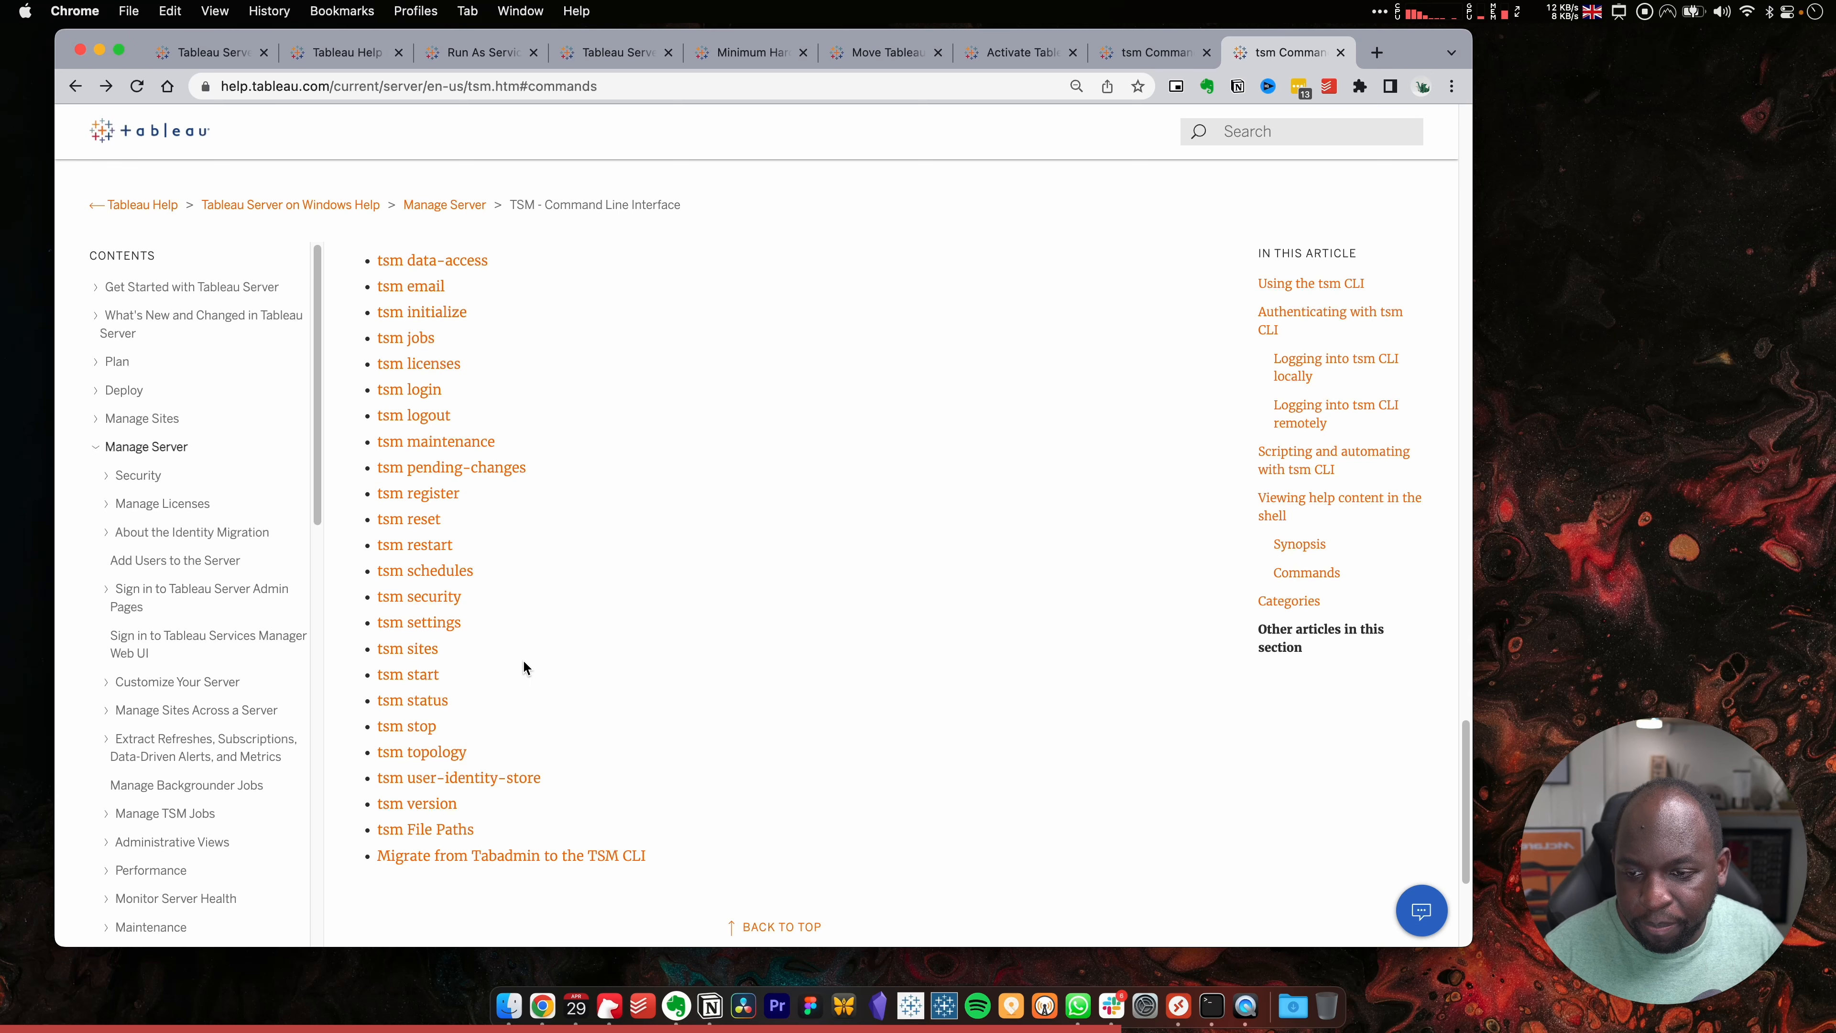
{"action": "left_click", "coordinate": [431, 702]}
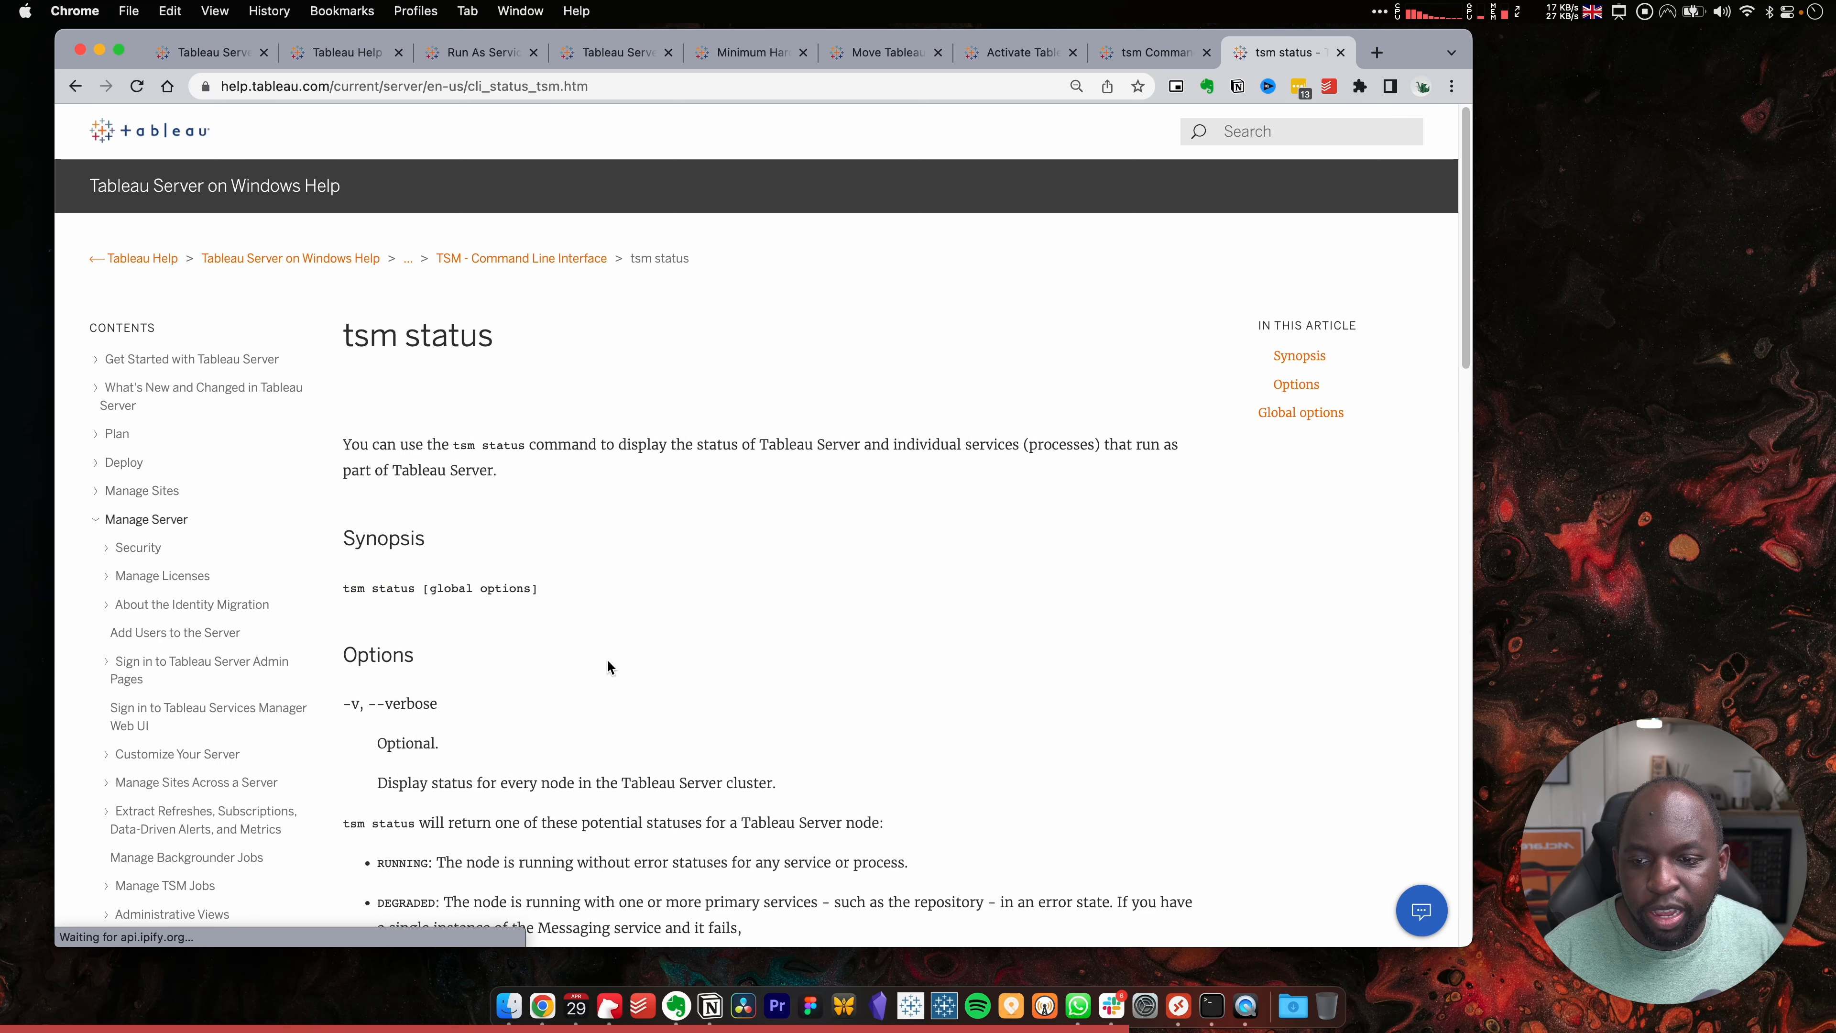
{"action": "scroll", "coordinate": [606, 667], "scroll_direction": "down", "scroll_amount": 6}
{"action": "scroll", "coordinate": [506, 578], "scroll_direction": "up", "scroll_amount": 3}
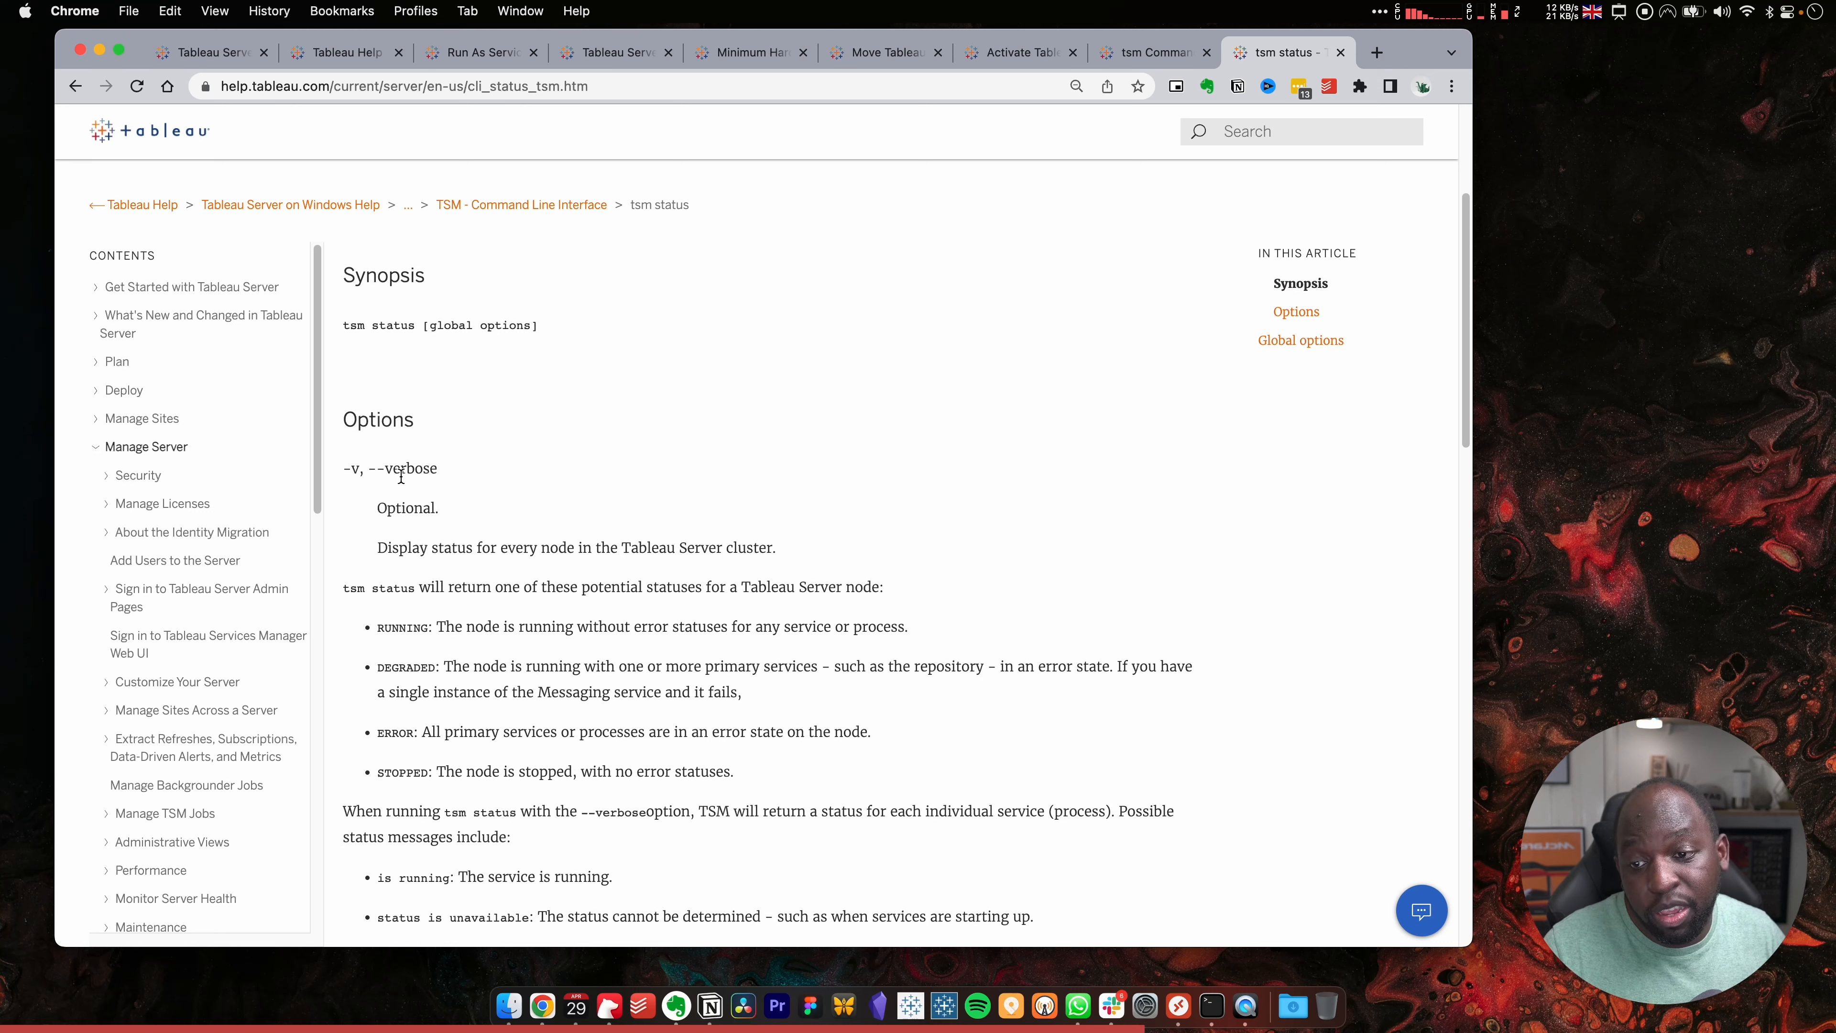
{"action": "scroll", "coordinate": [451, 492], "scroll_direction": "down", "scroll_amount": 2}
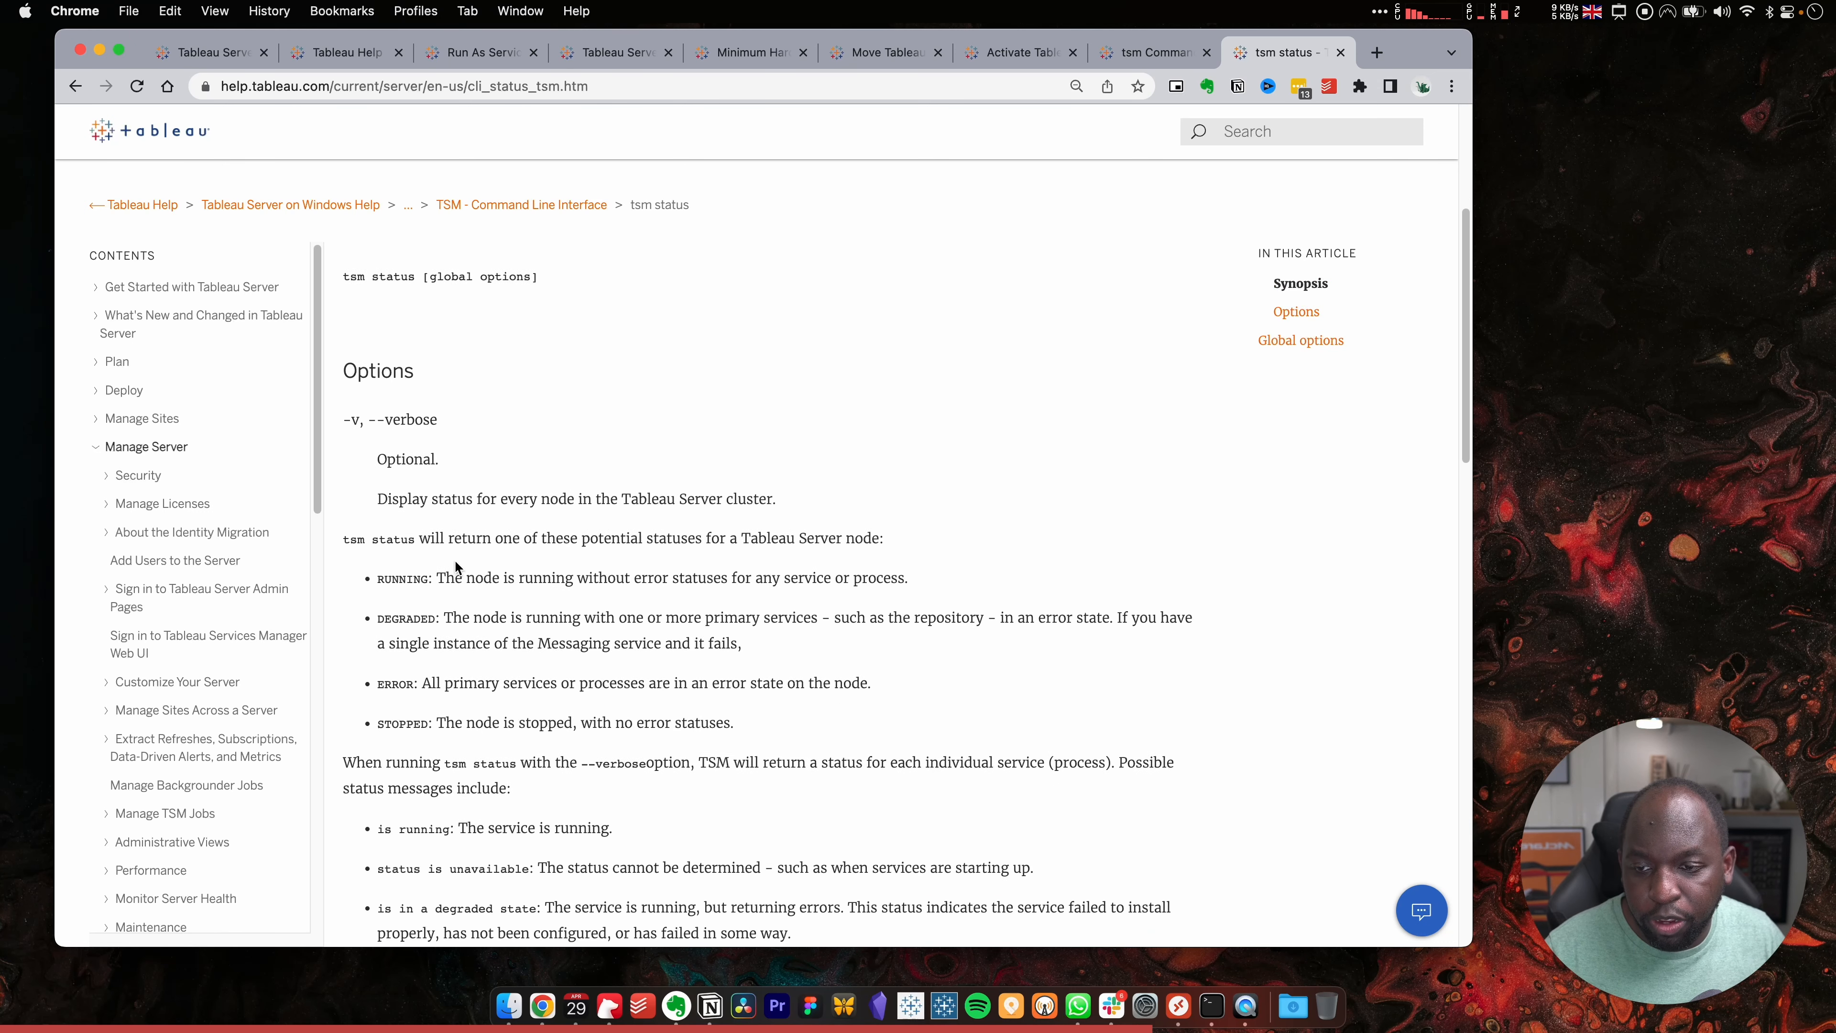
{"action": "scroll", "coordinate": [456, 544], "scroll_direction": "down", "scroll_amount": 2}
{"action": "left_click_drag", "start_coordinate": [766, 665], "coordinate": [363, 521]}
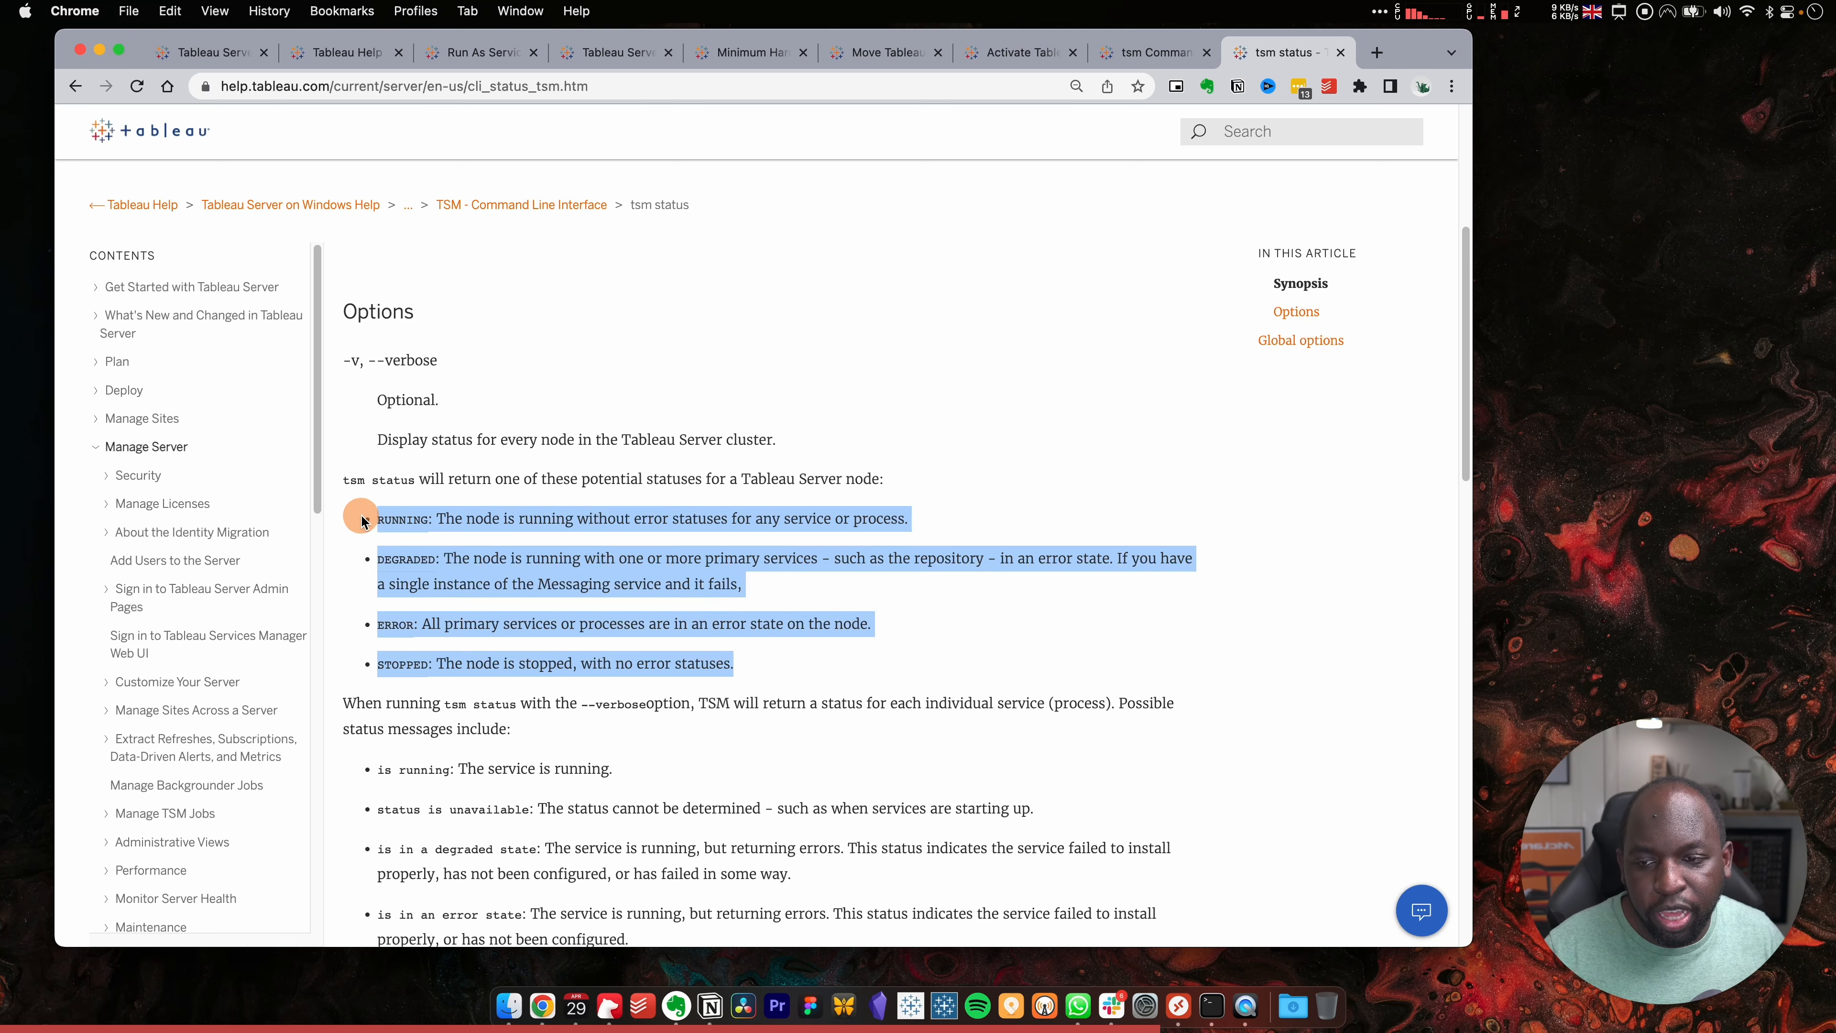
{"action": "scroll", "coordinate": [433, 535], "scroll_direction": "down", "scroll_amount": 10}
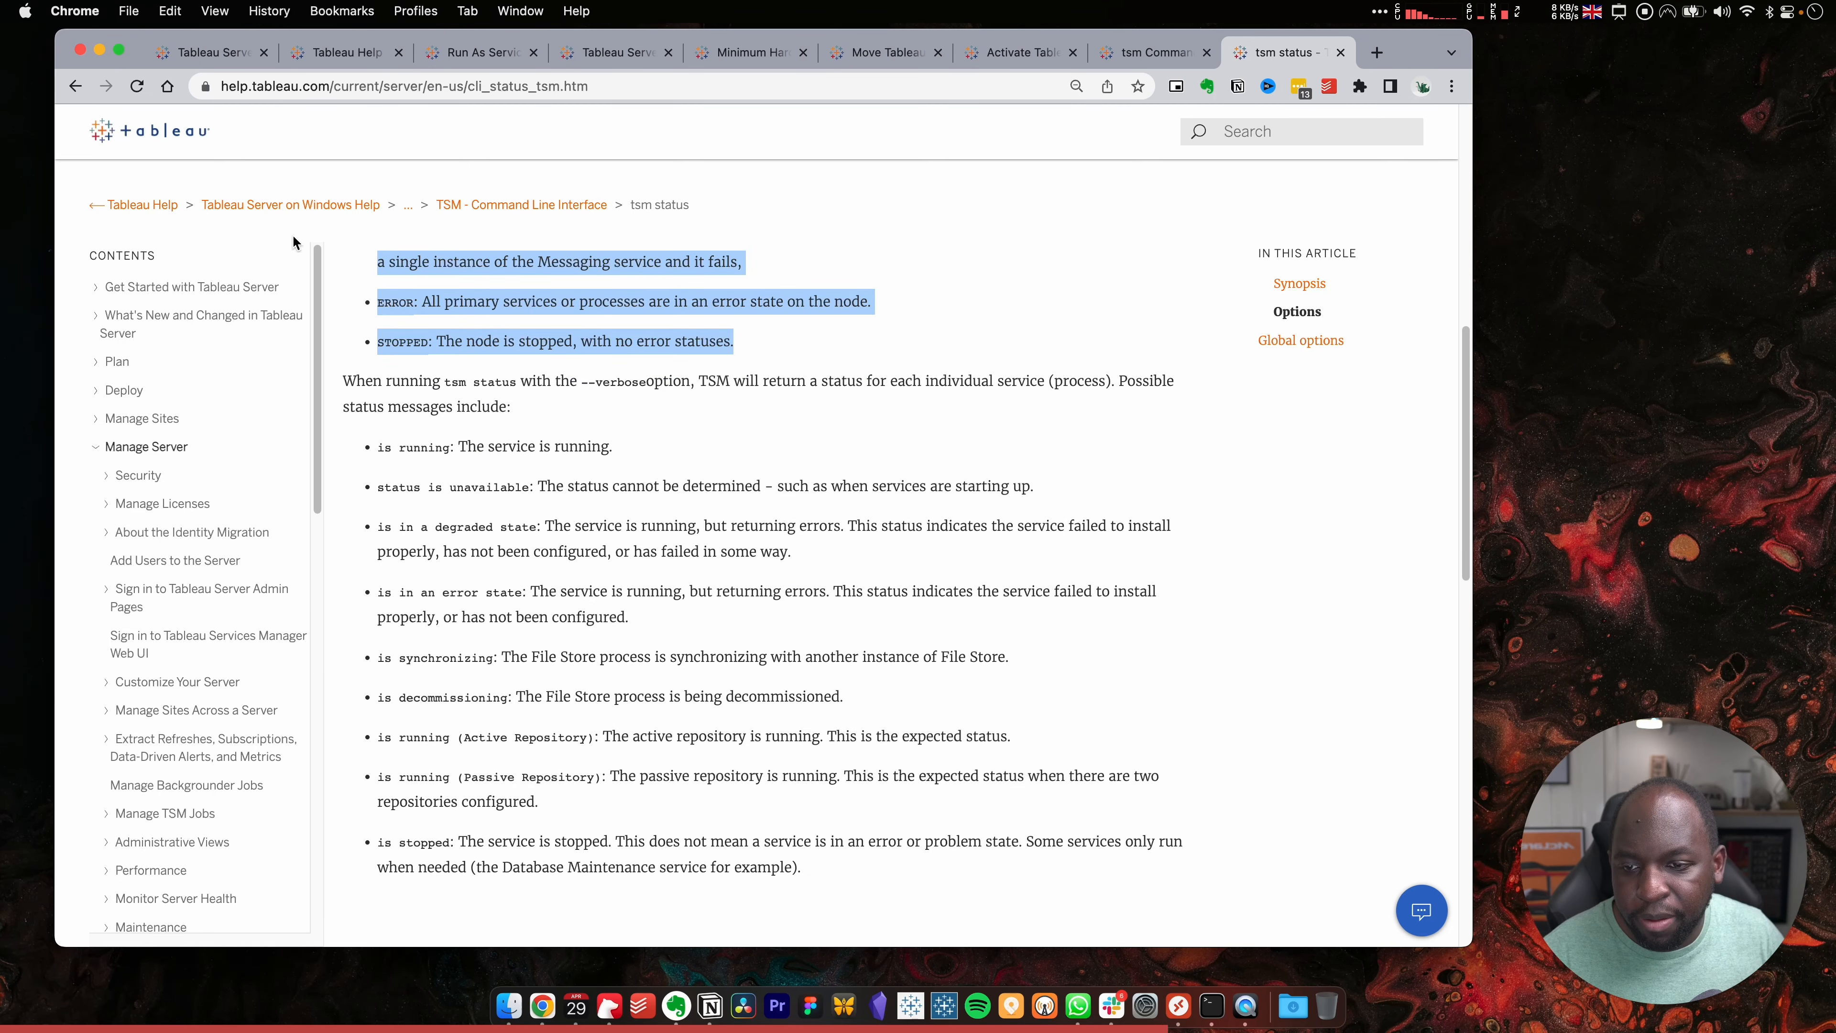
{"action": "left_click", "coordinate": [75, 93]}
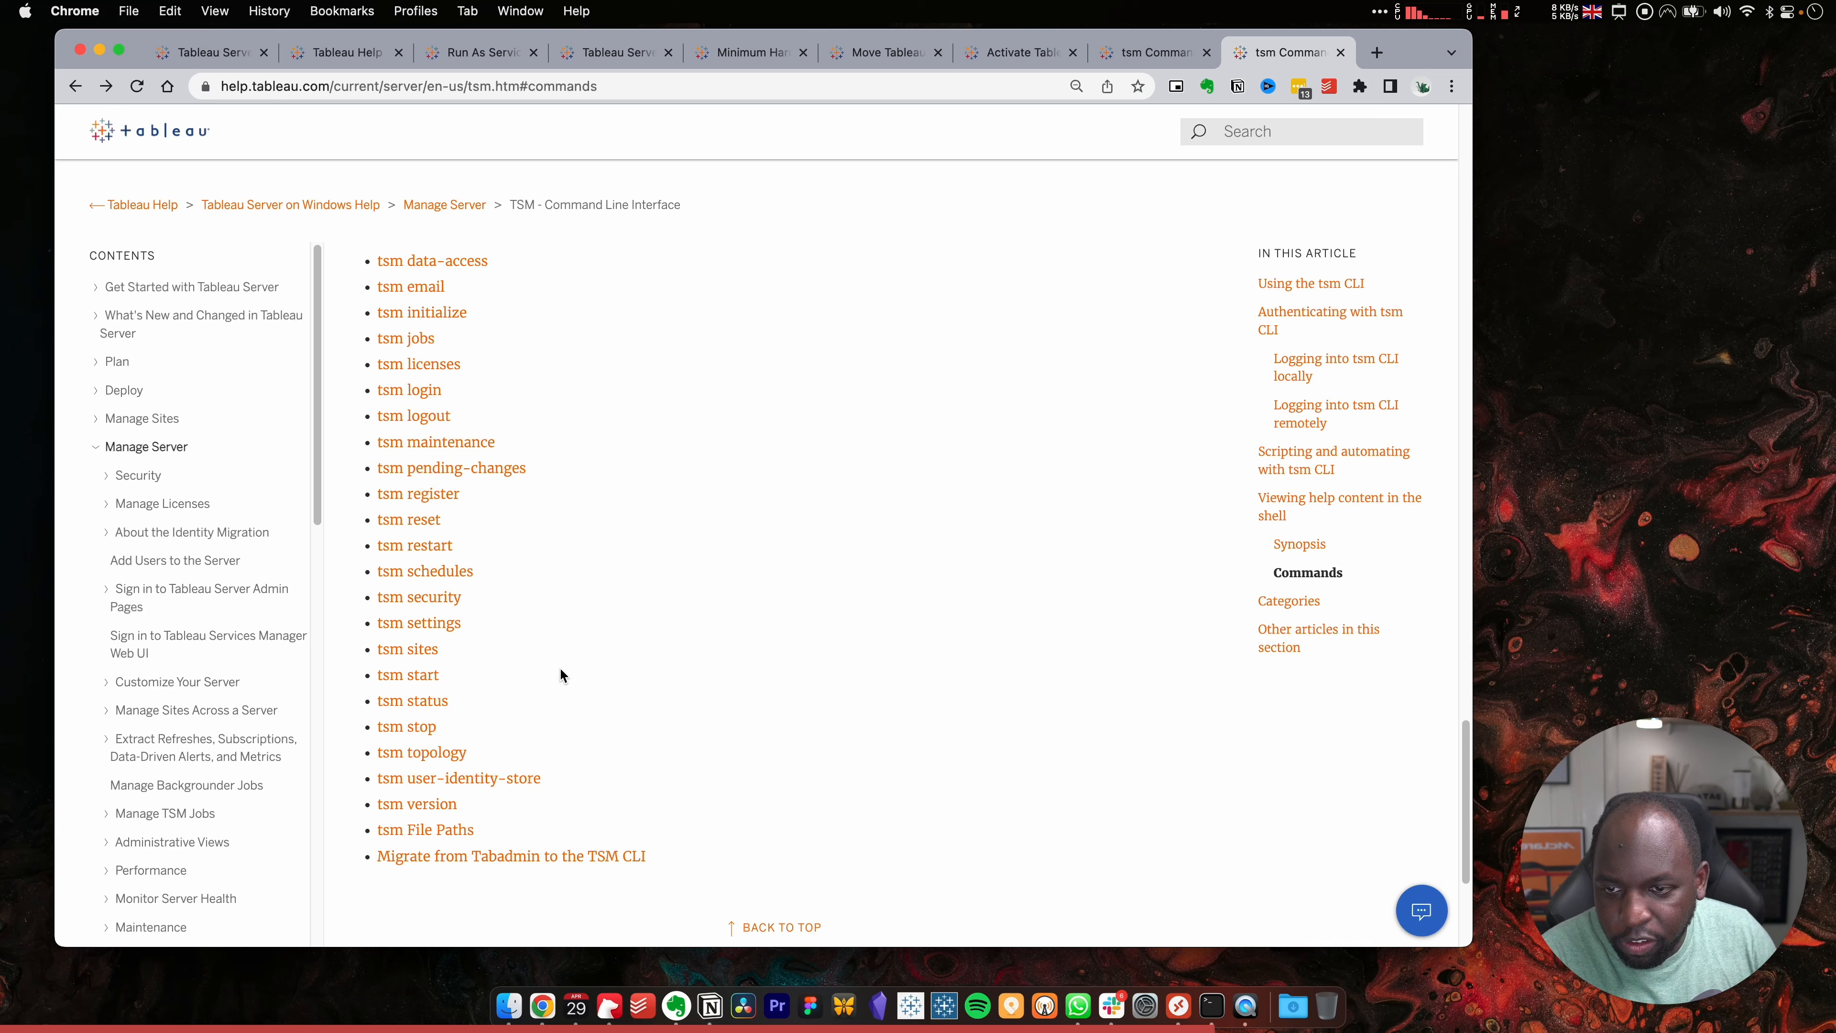
Open the tsm jobs article from the command list
{"action": "left_click", "coordinate": [1178, 1006]}
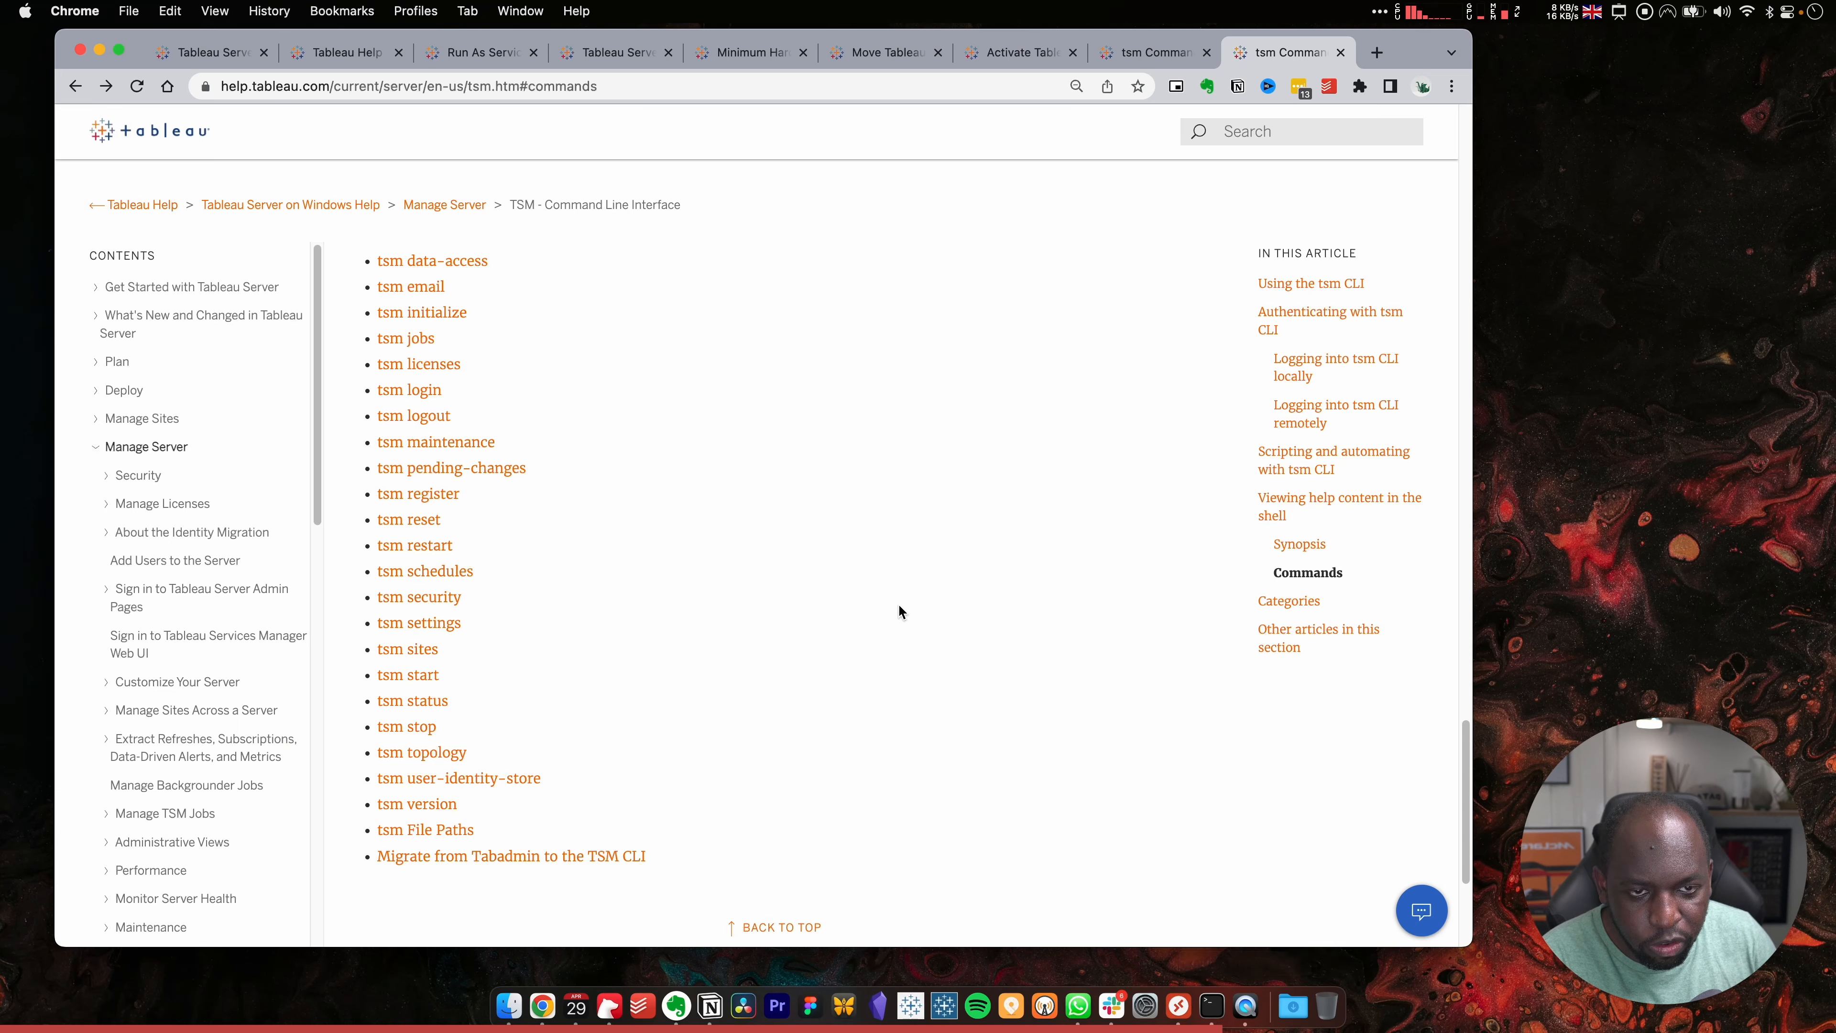
{"action": "key", "text": "ctrl+Left"}
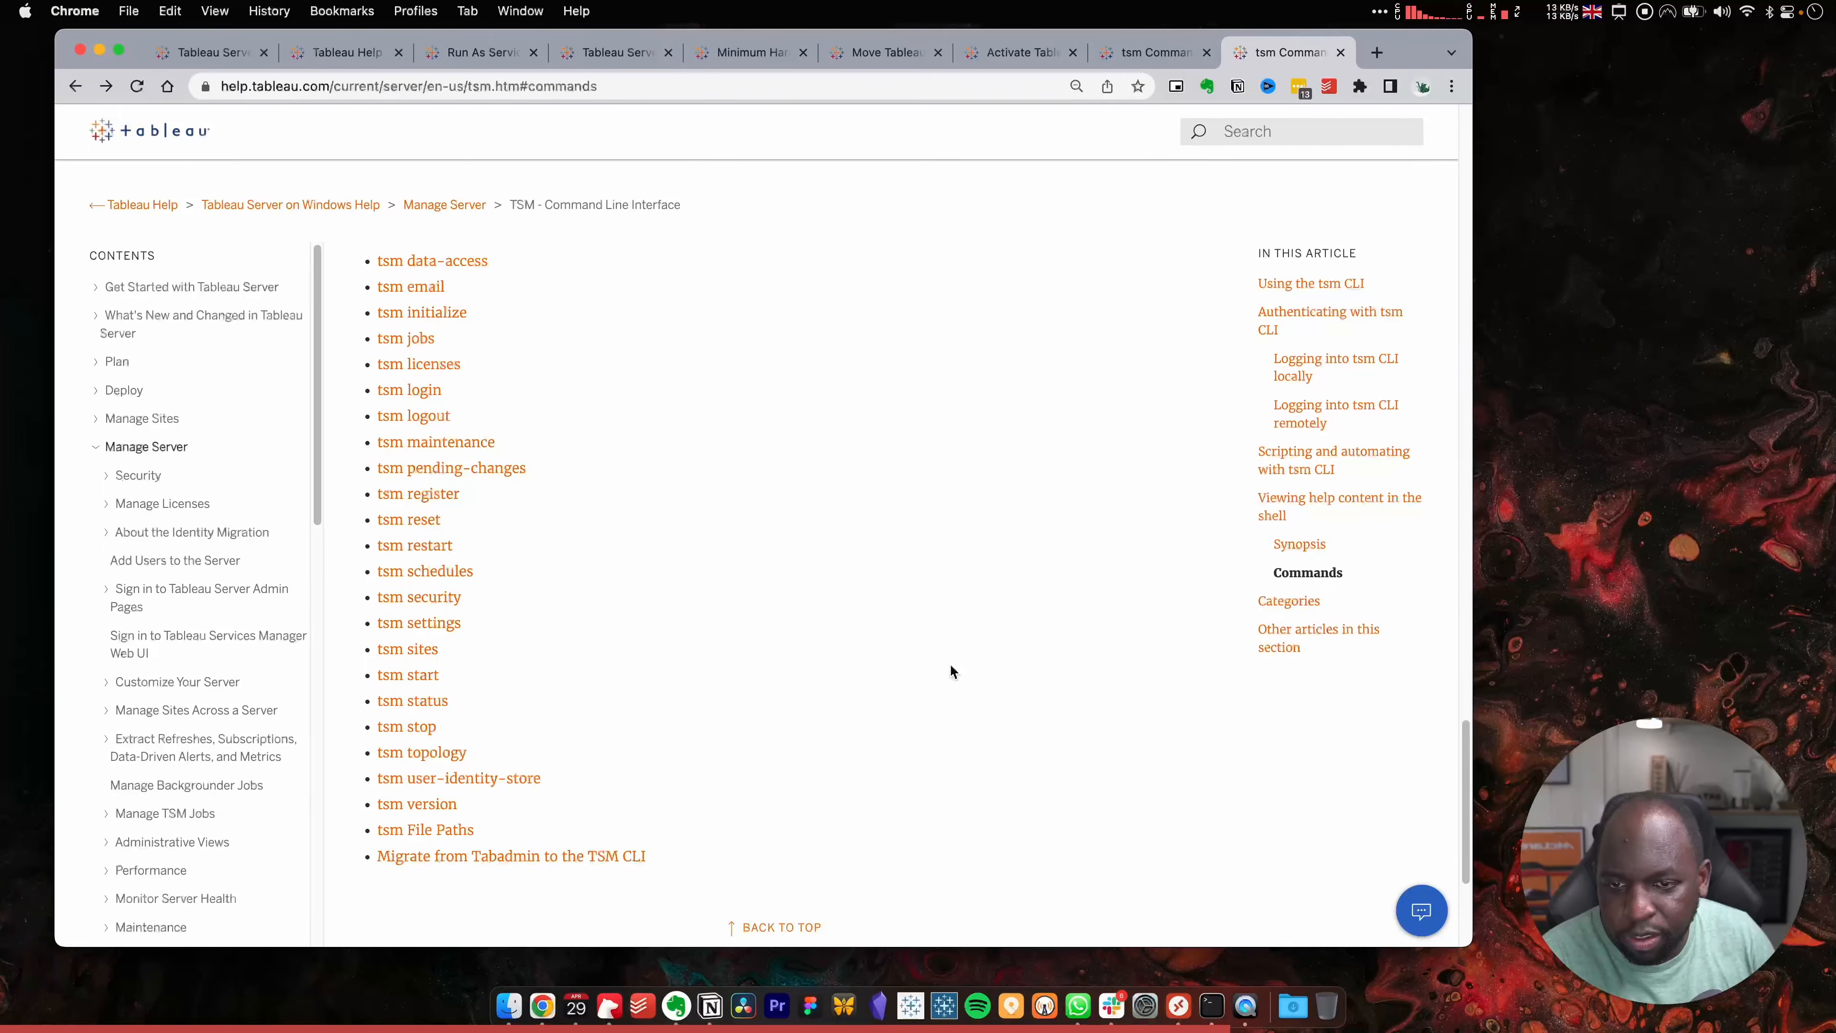
{"action": "scroll", "coordinate": [607, 635], "scroll_direction": "up", "scroll_amount": 3}
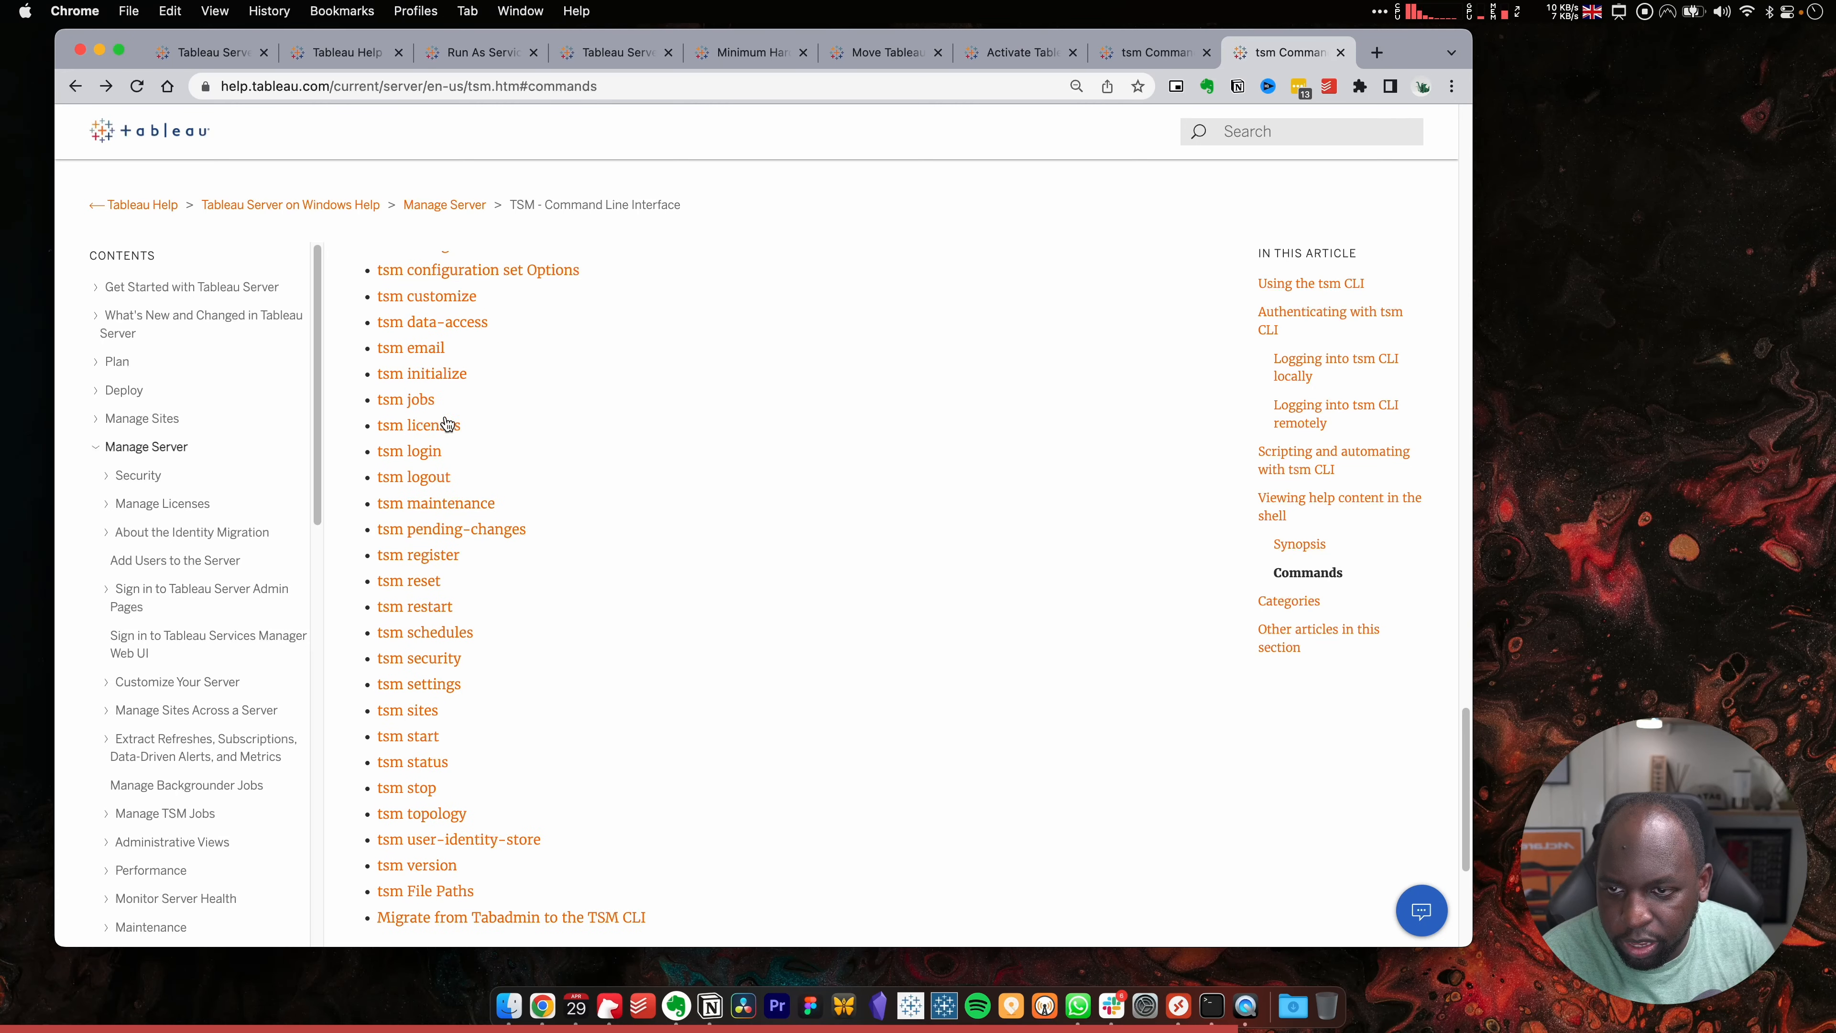
{"action": "left_click", "coordinate": [409, 398]}
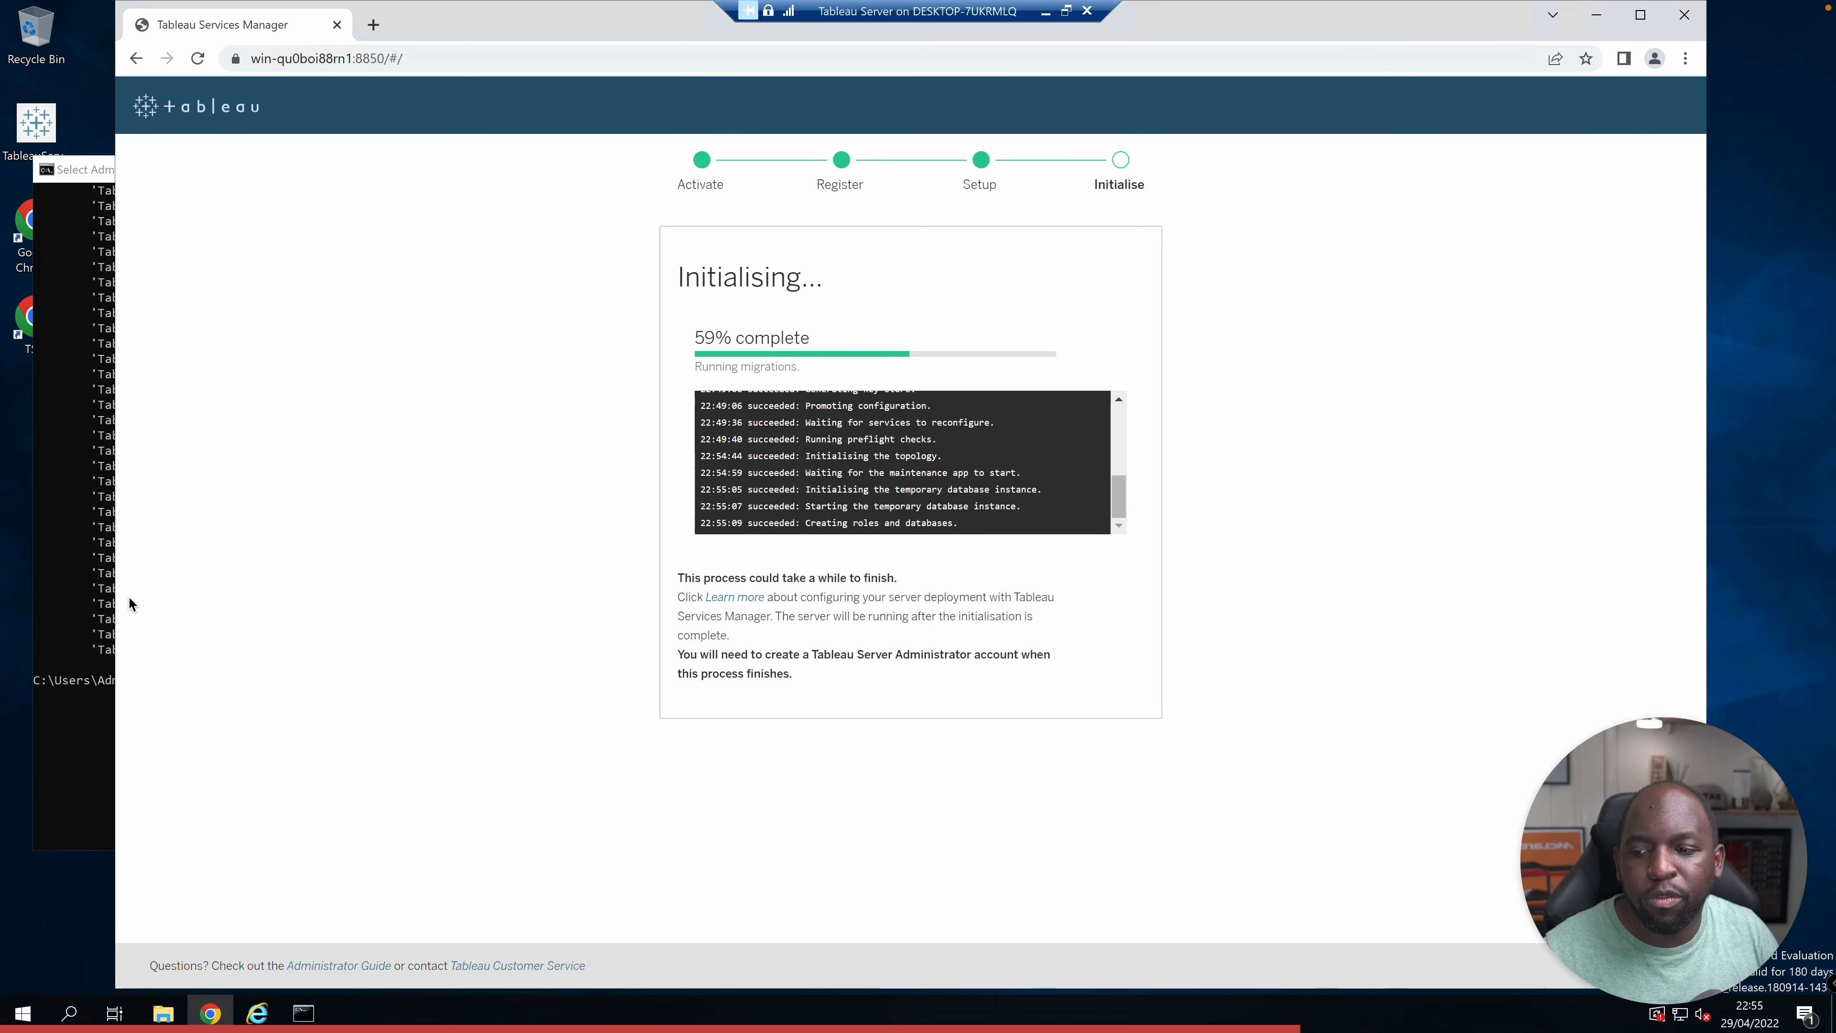
Run tsm jobs list in the server's Command Prompt and point out the job's ID
{"action": "left_click", "coordinate": [87, 610]}
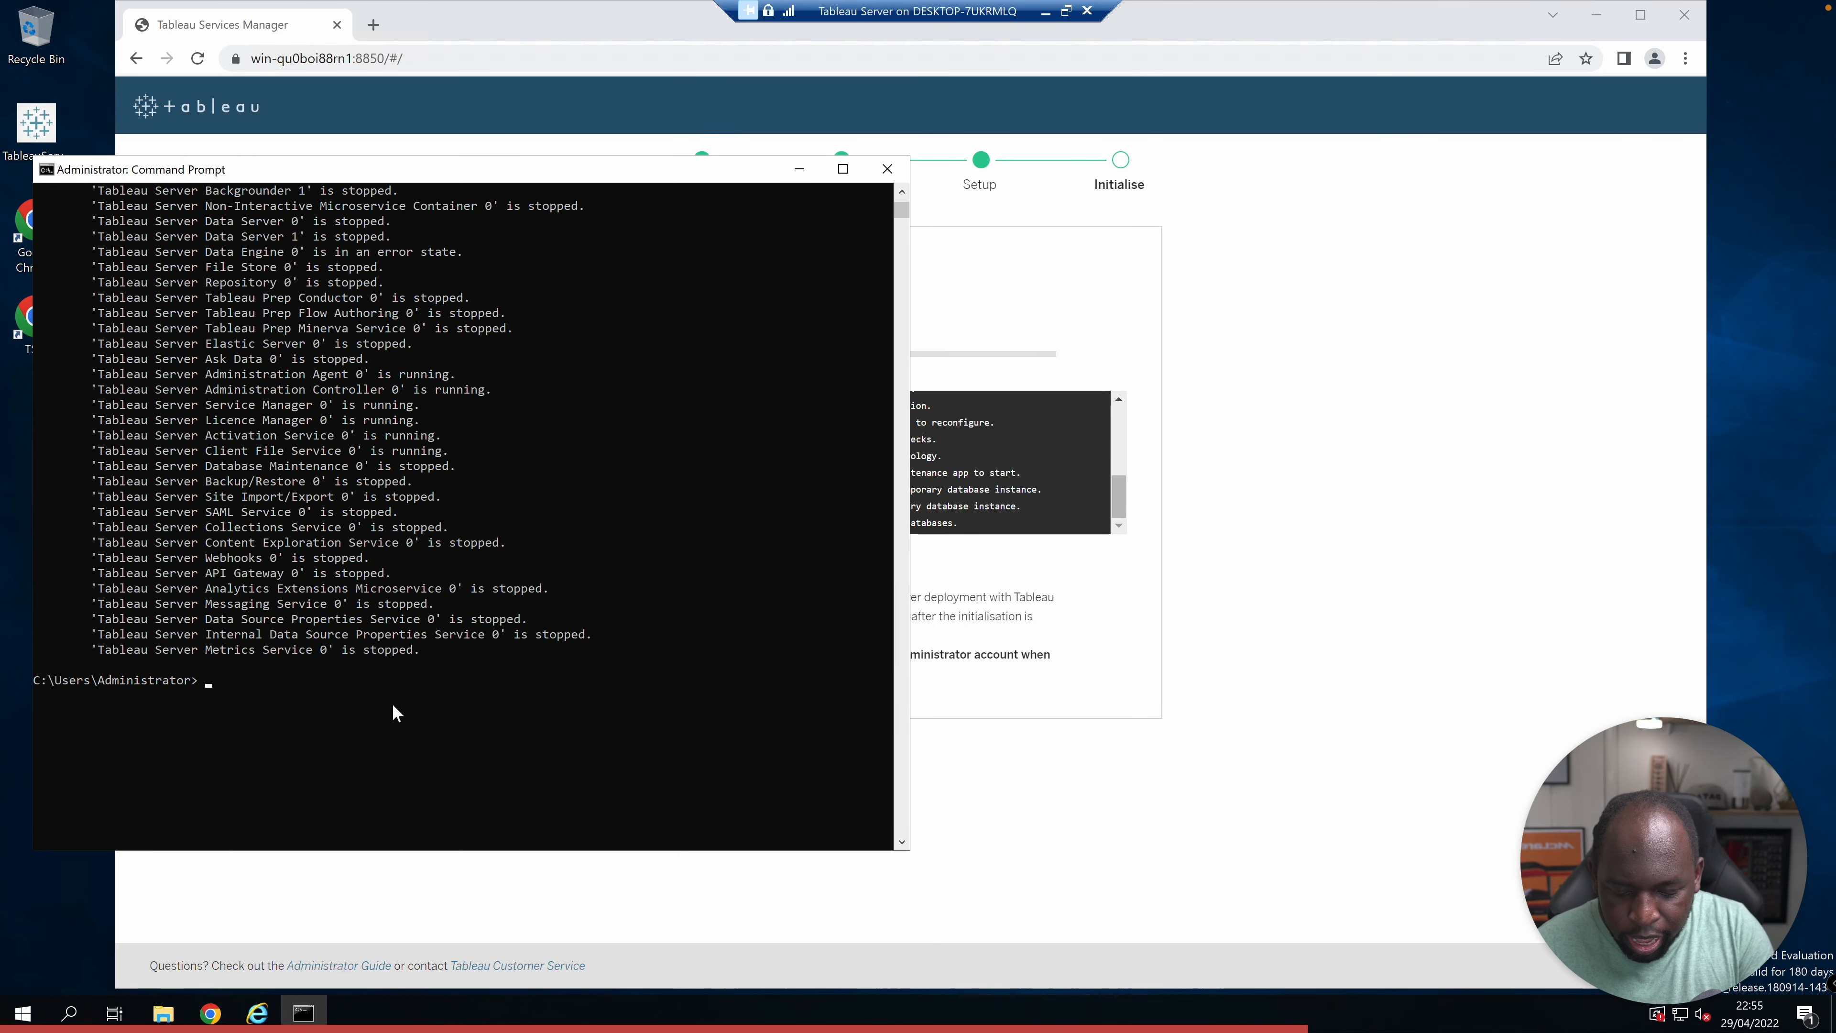
{"action": "type", "text": "tsm jo"}
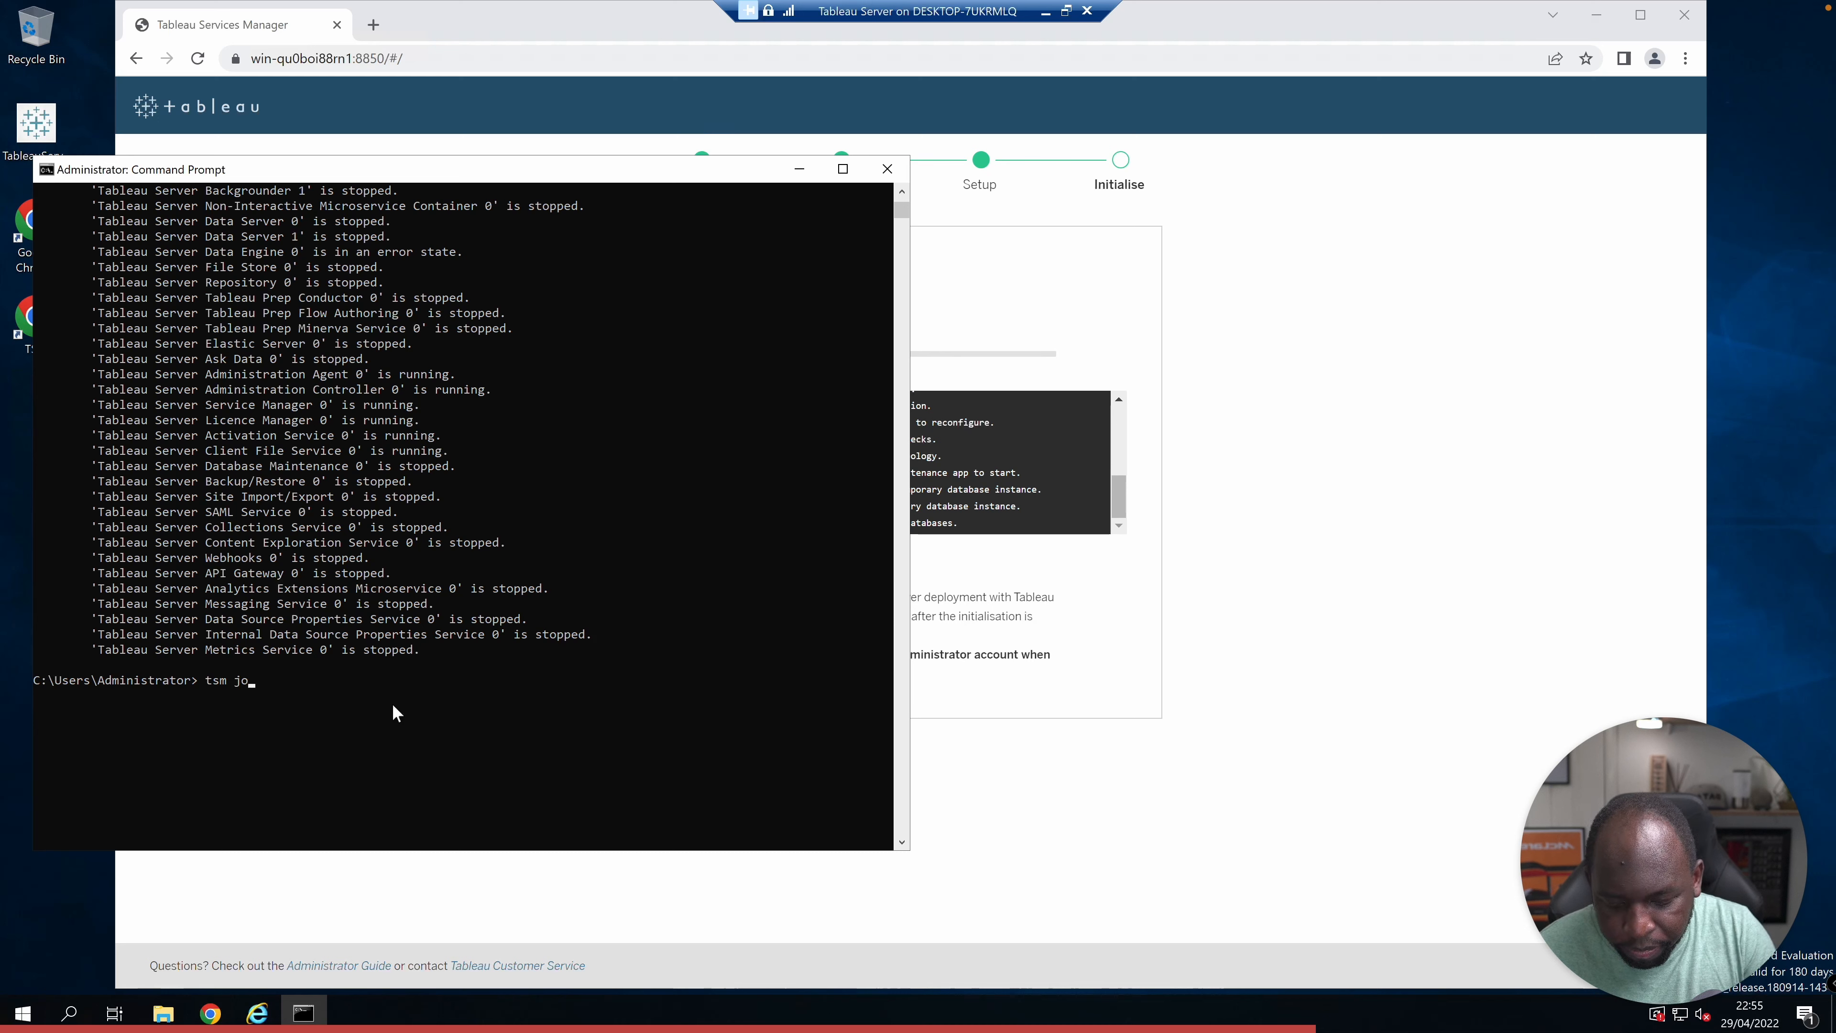
{"action": "type", "text": "bs list"}
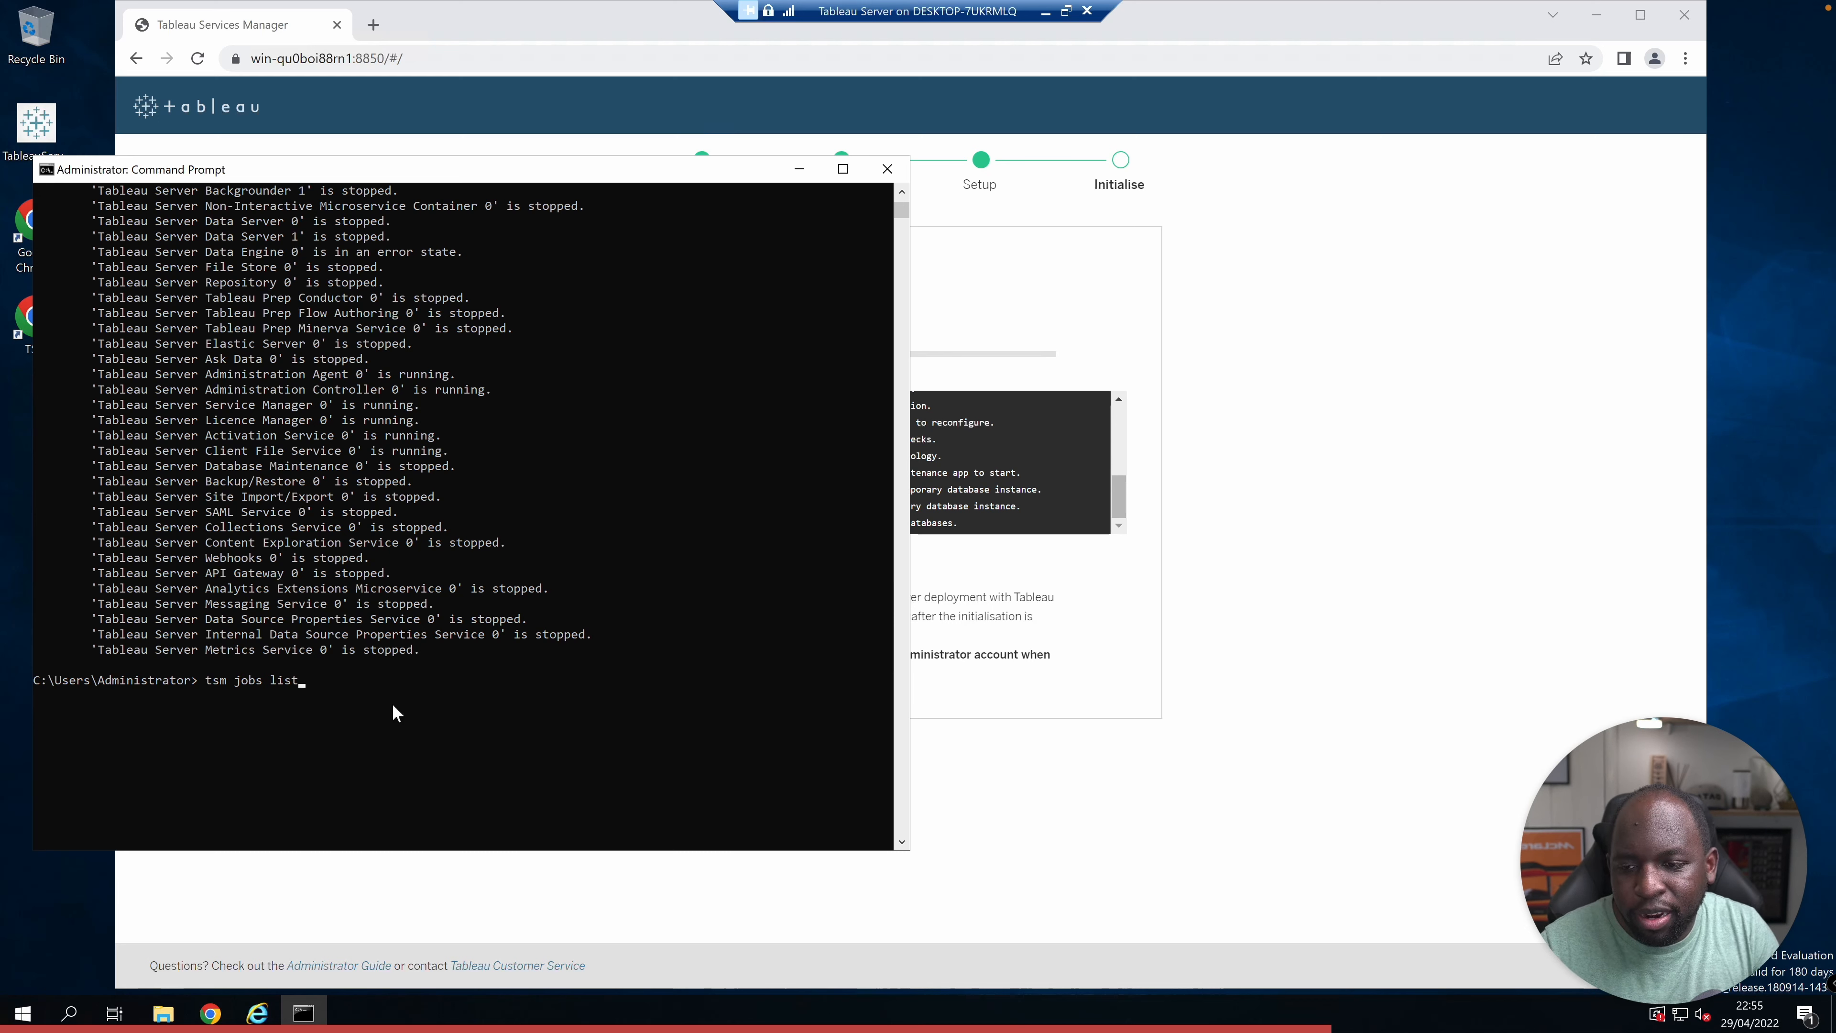
{"action": "key", "text": "Return"}
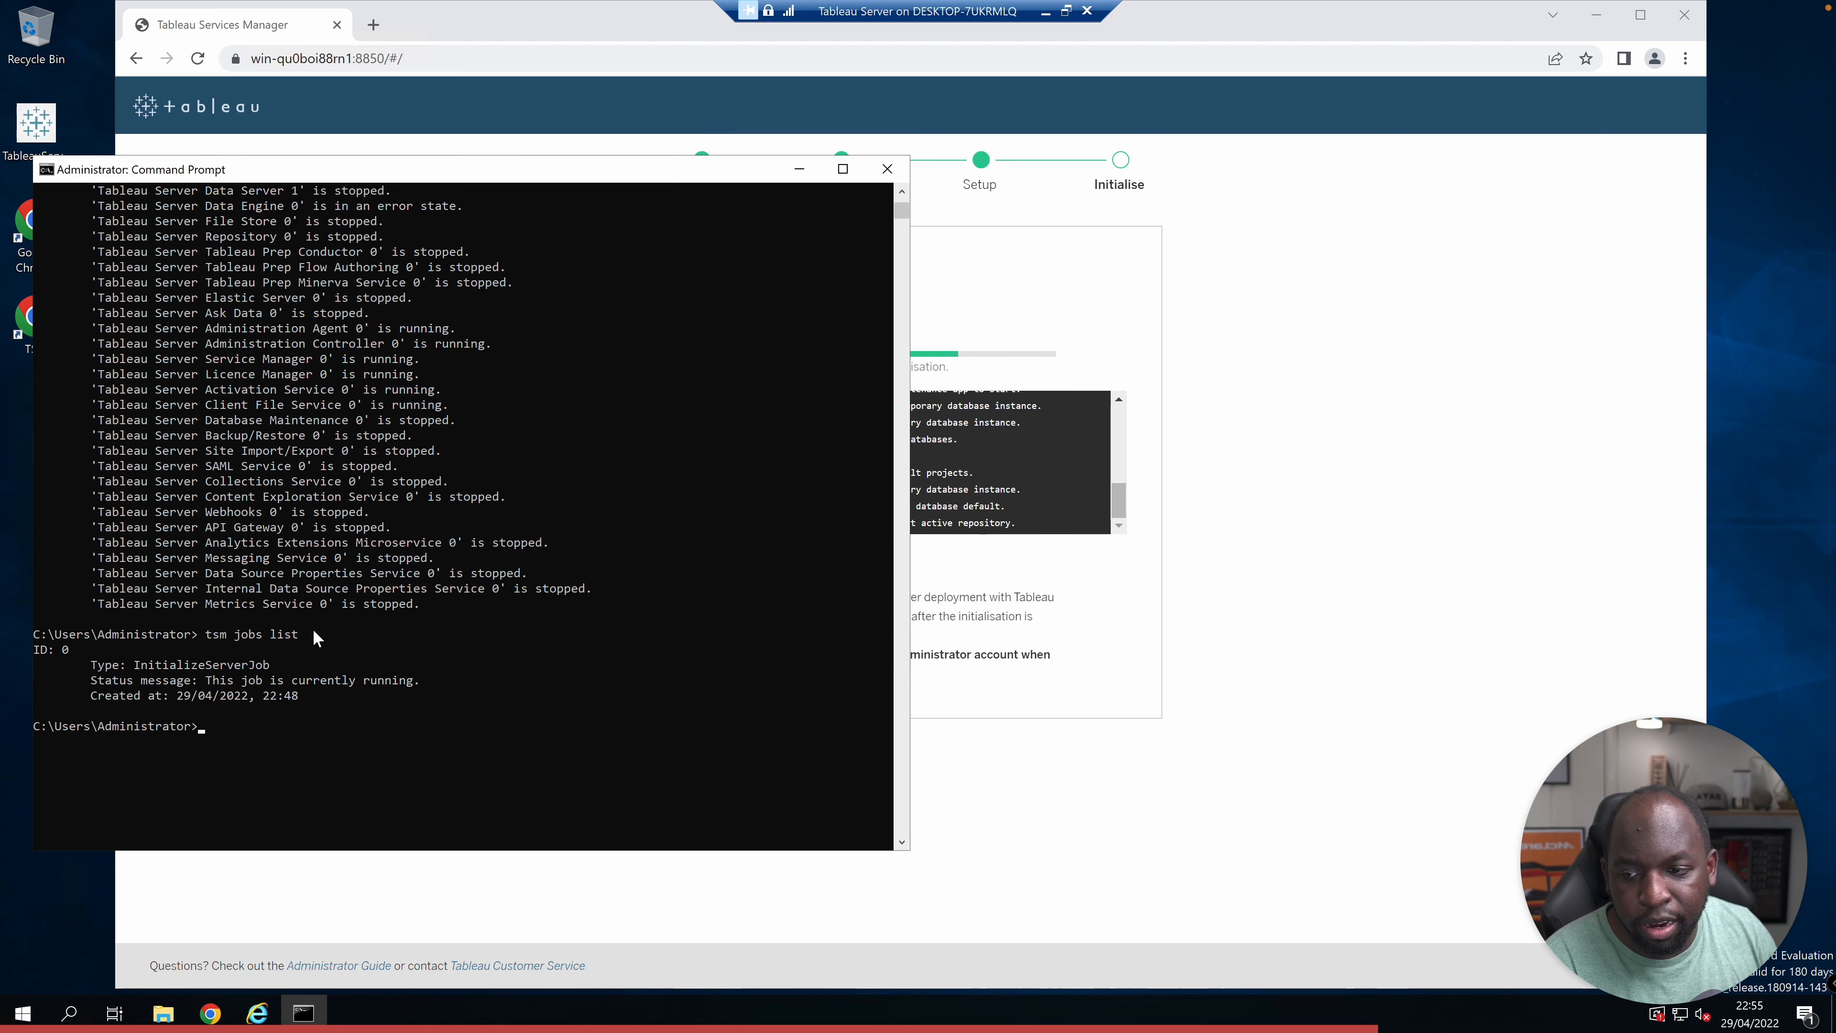
{"action": "left_click_drag", "start_coordinate": [67, 650], "coordinate": [49, 650]}
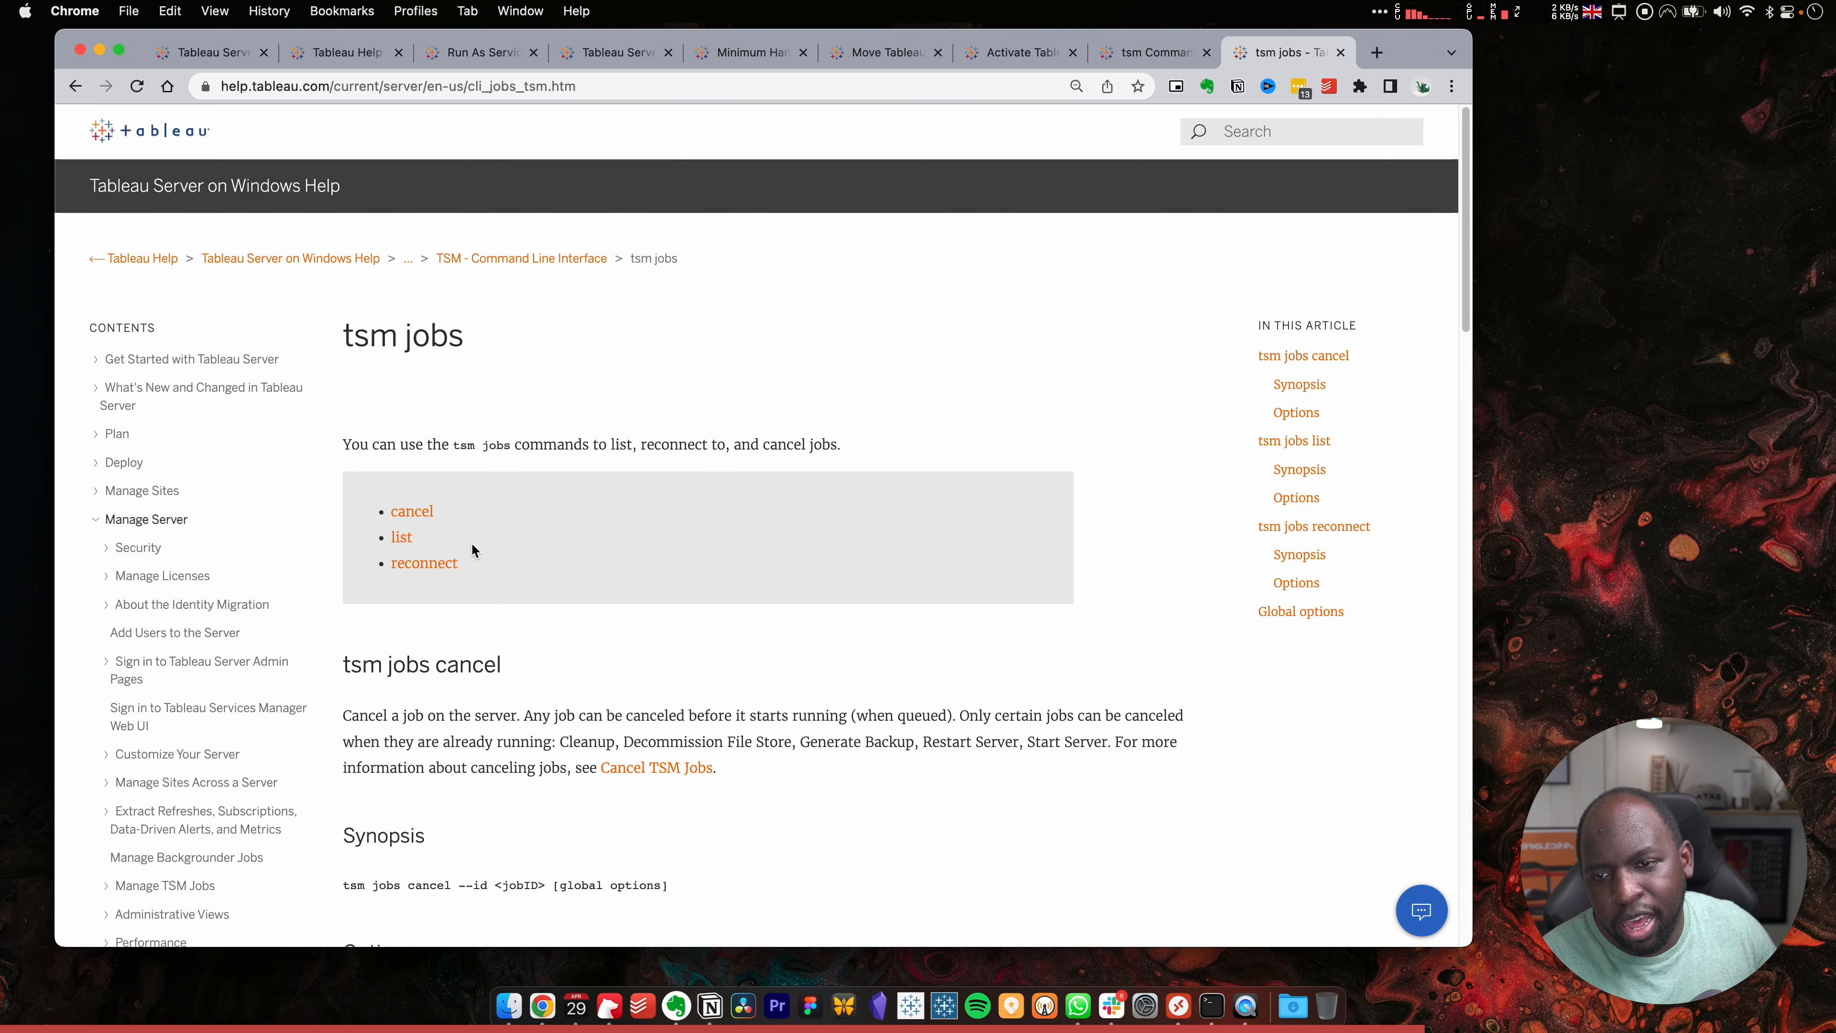
Copy the tsm jobs reconnect command from the article's synopsis and run it in the server's Command Prompt
{"action": "left_click", "coordinate": [417, 563]}
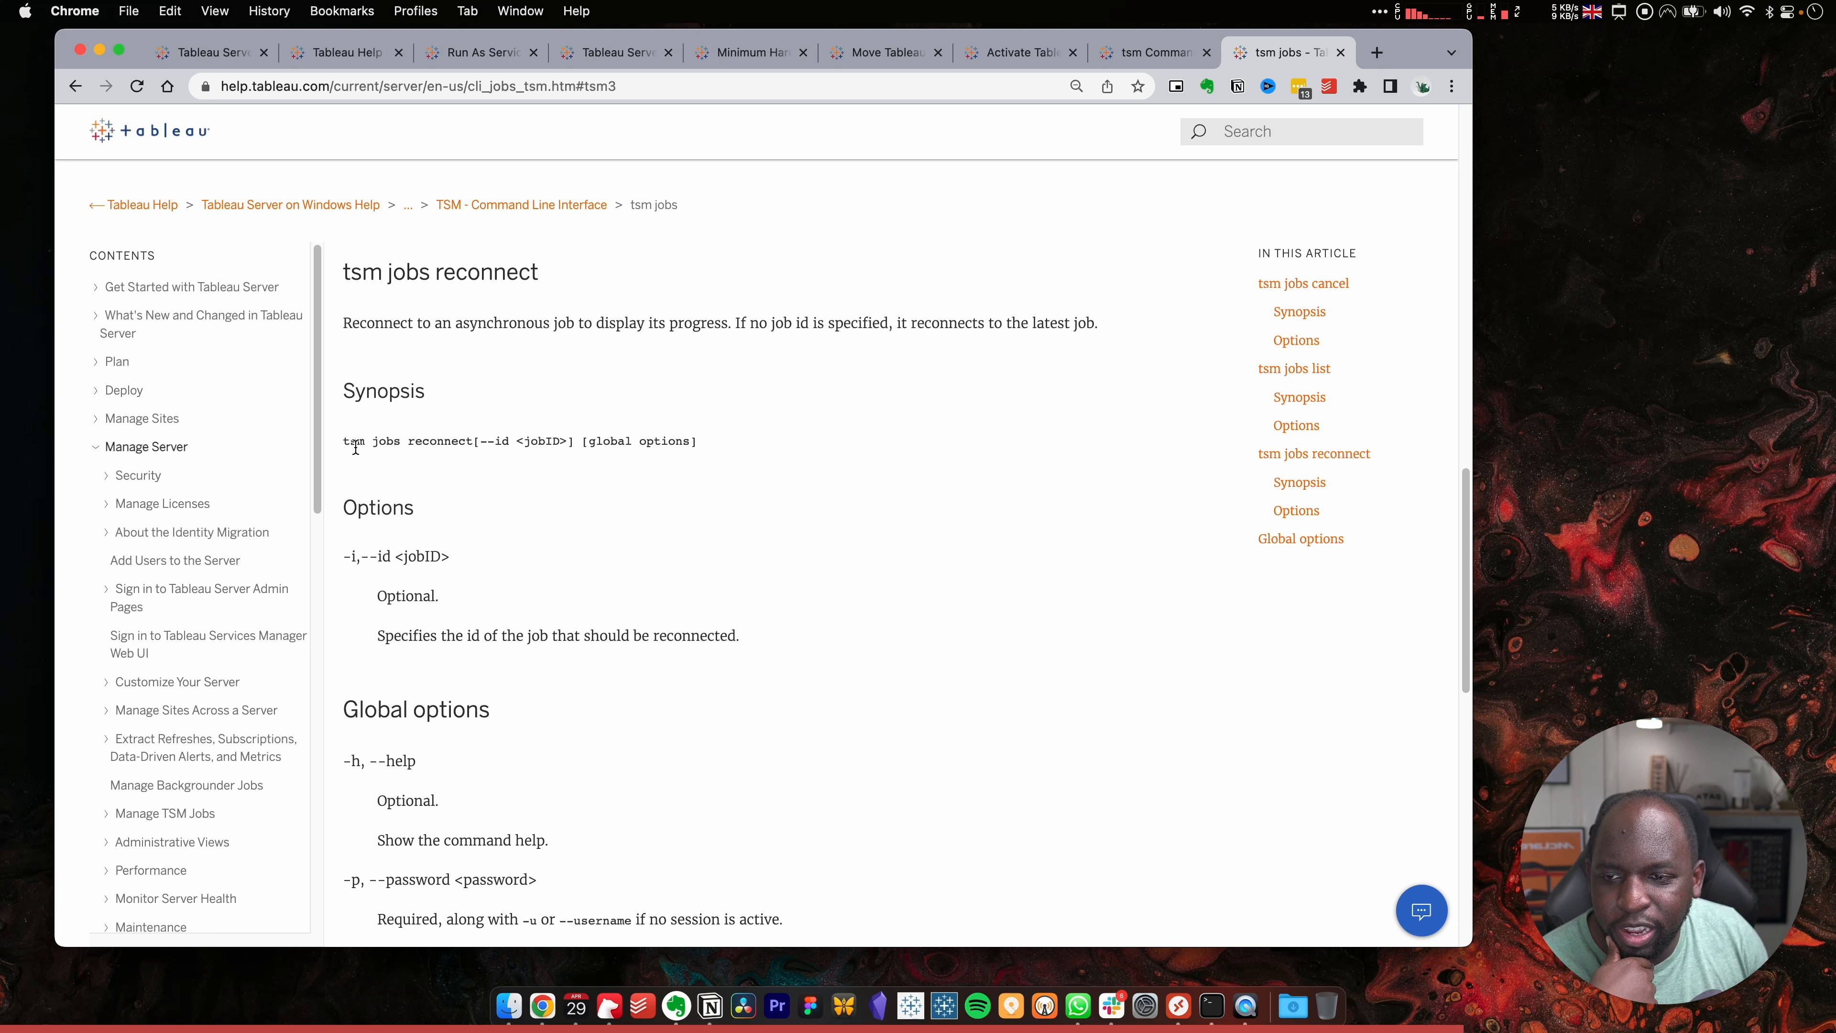
{"action": "left_click_drag", "start_coordinate": [345, 442], "coordinate": [483, 442]}
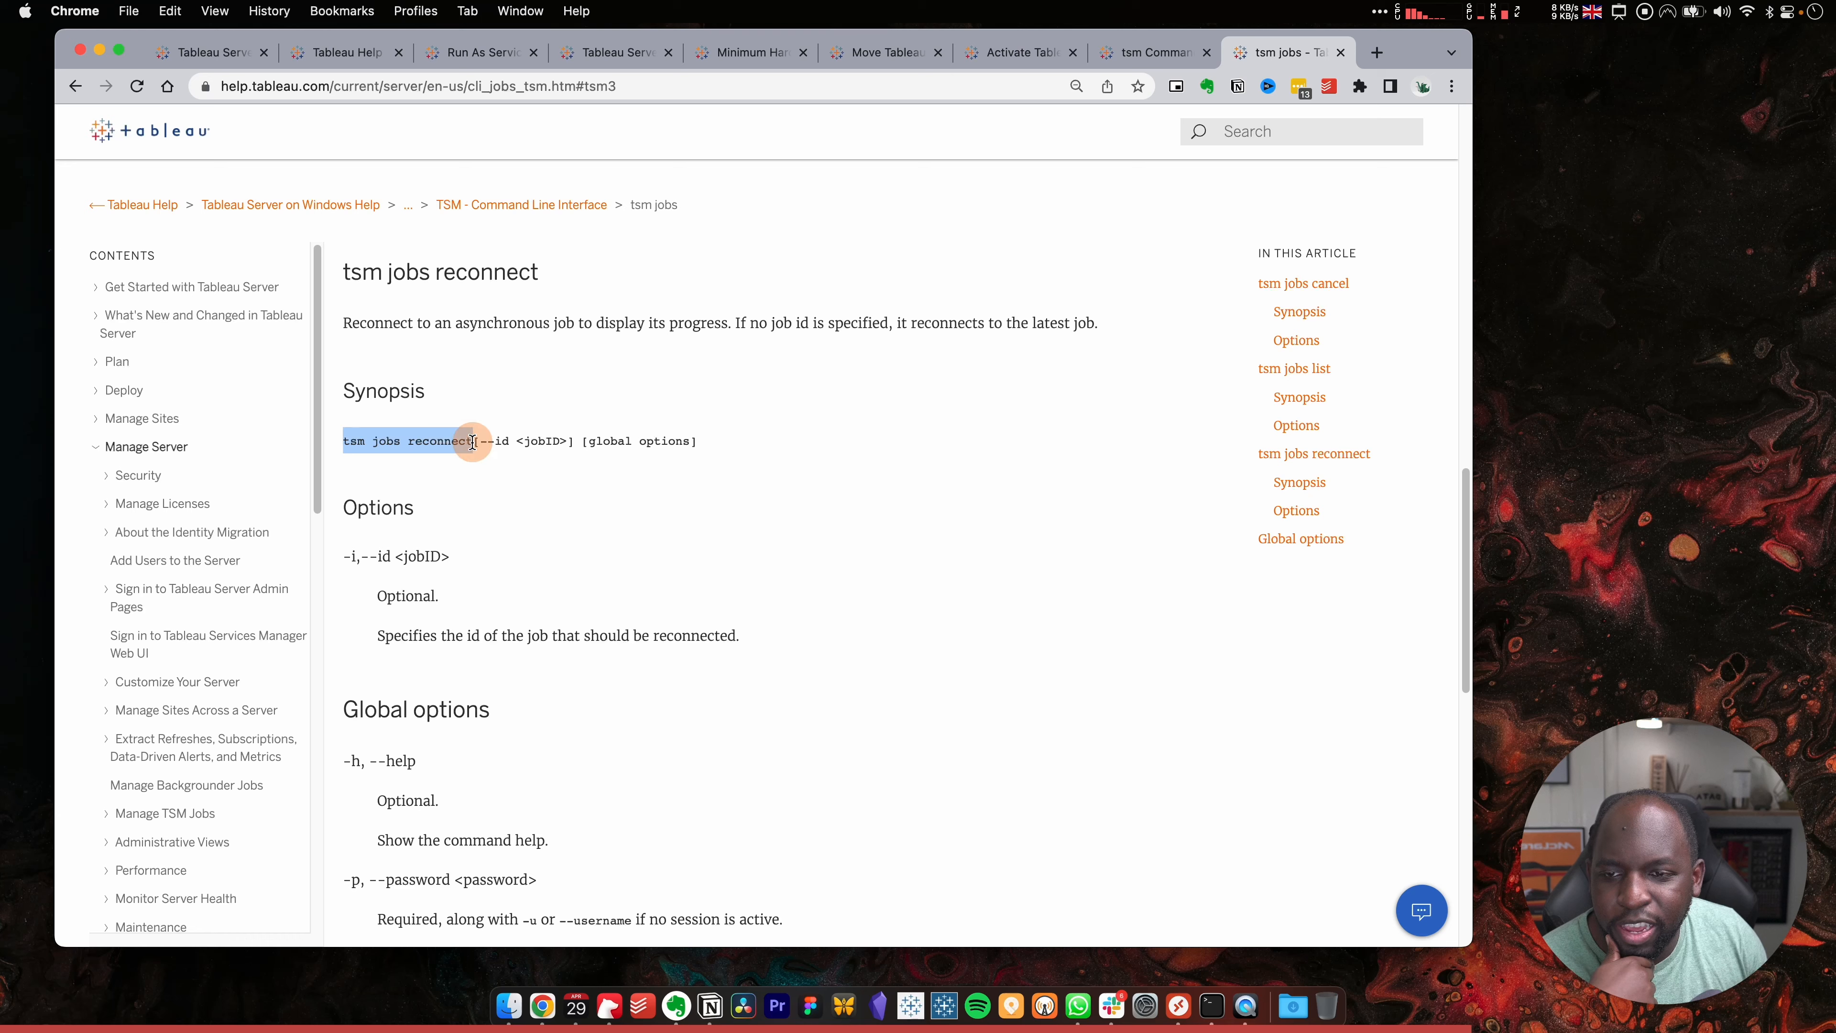
{"action": "right_click", "coordinate": [483, 442]}
{"action": "left_click", "coordinate": [506, 483]}
{"action": "key", "text": "ctrl+Right"}
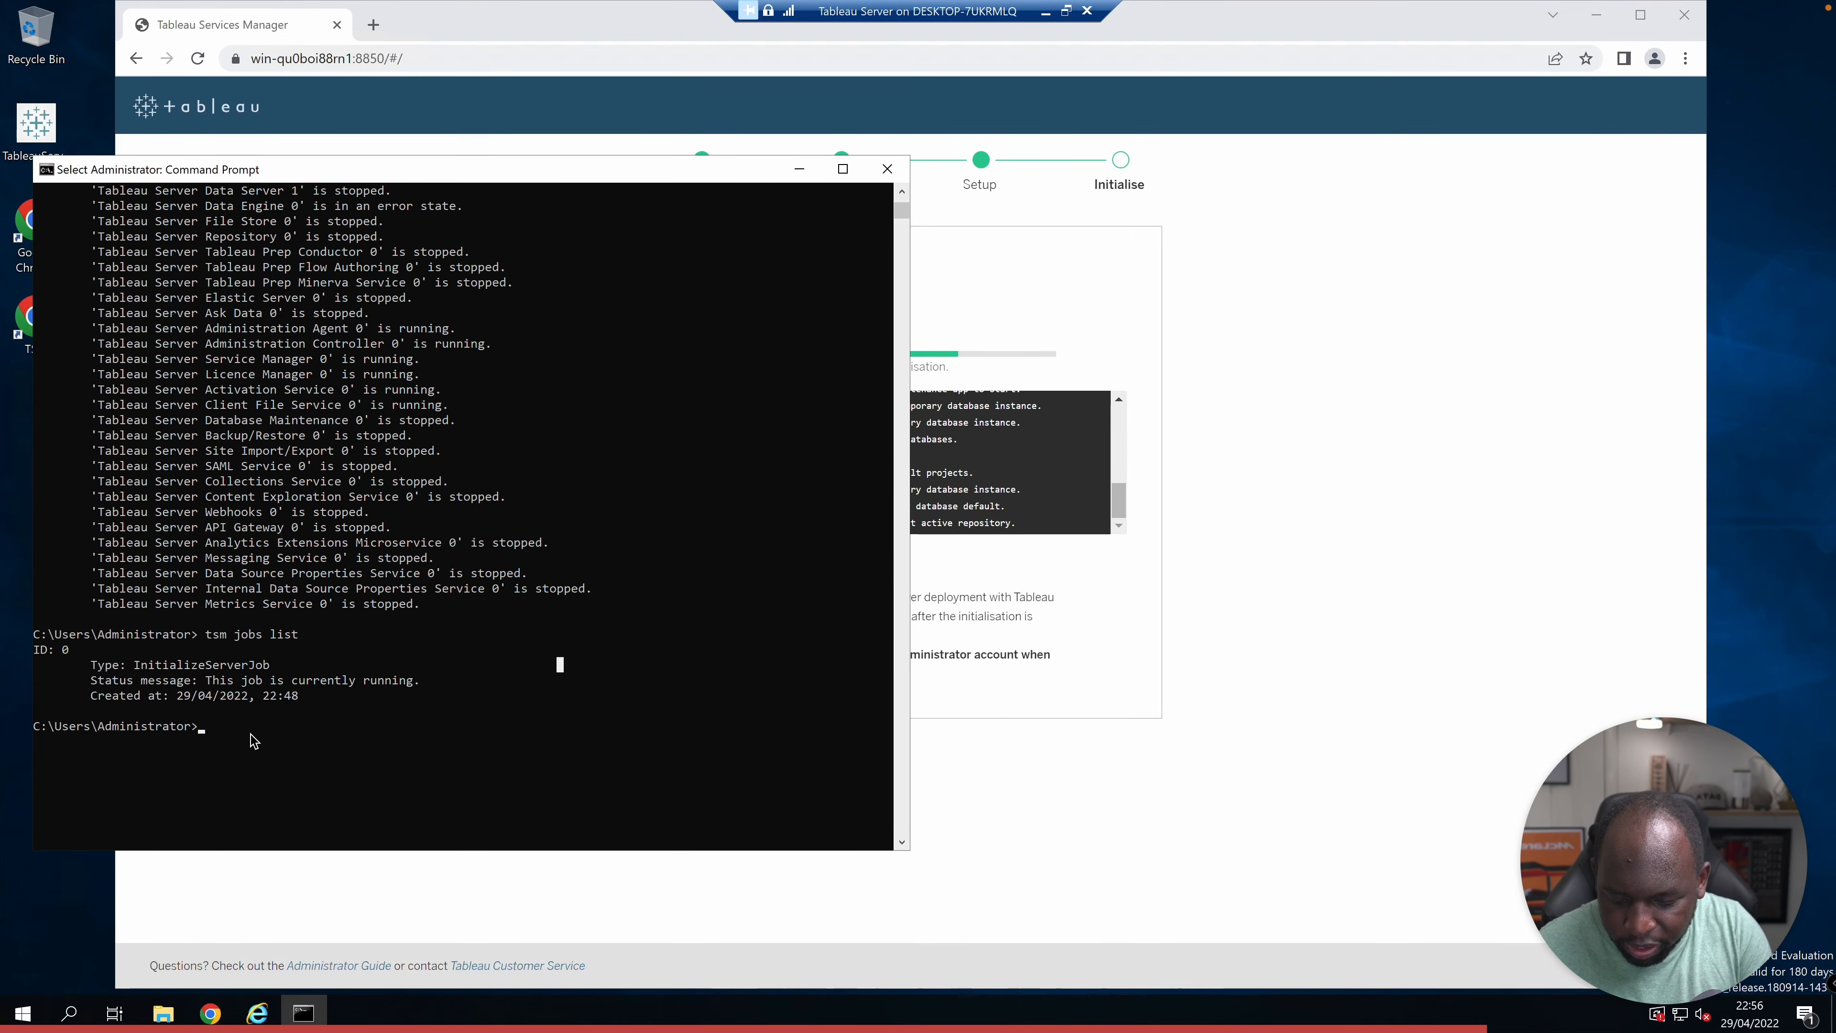
{"action": "key", "text": "super+v"}
{"action": "key", "text": "Return"}
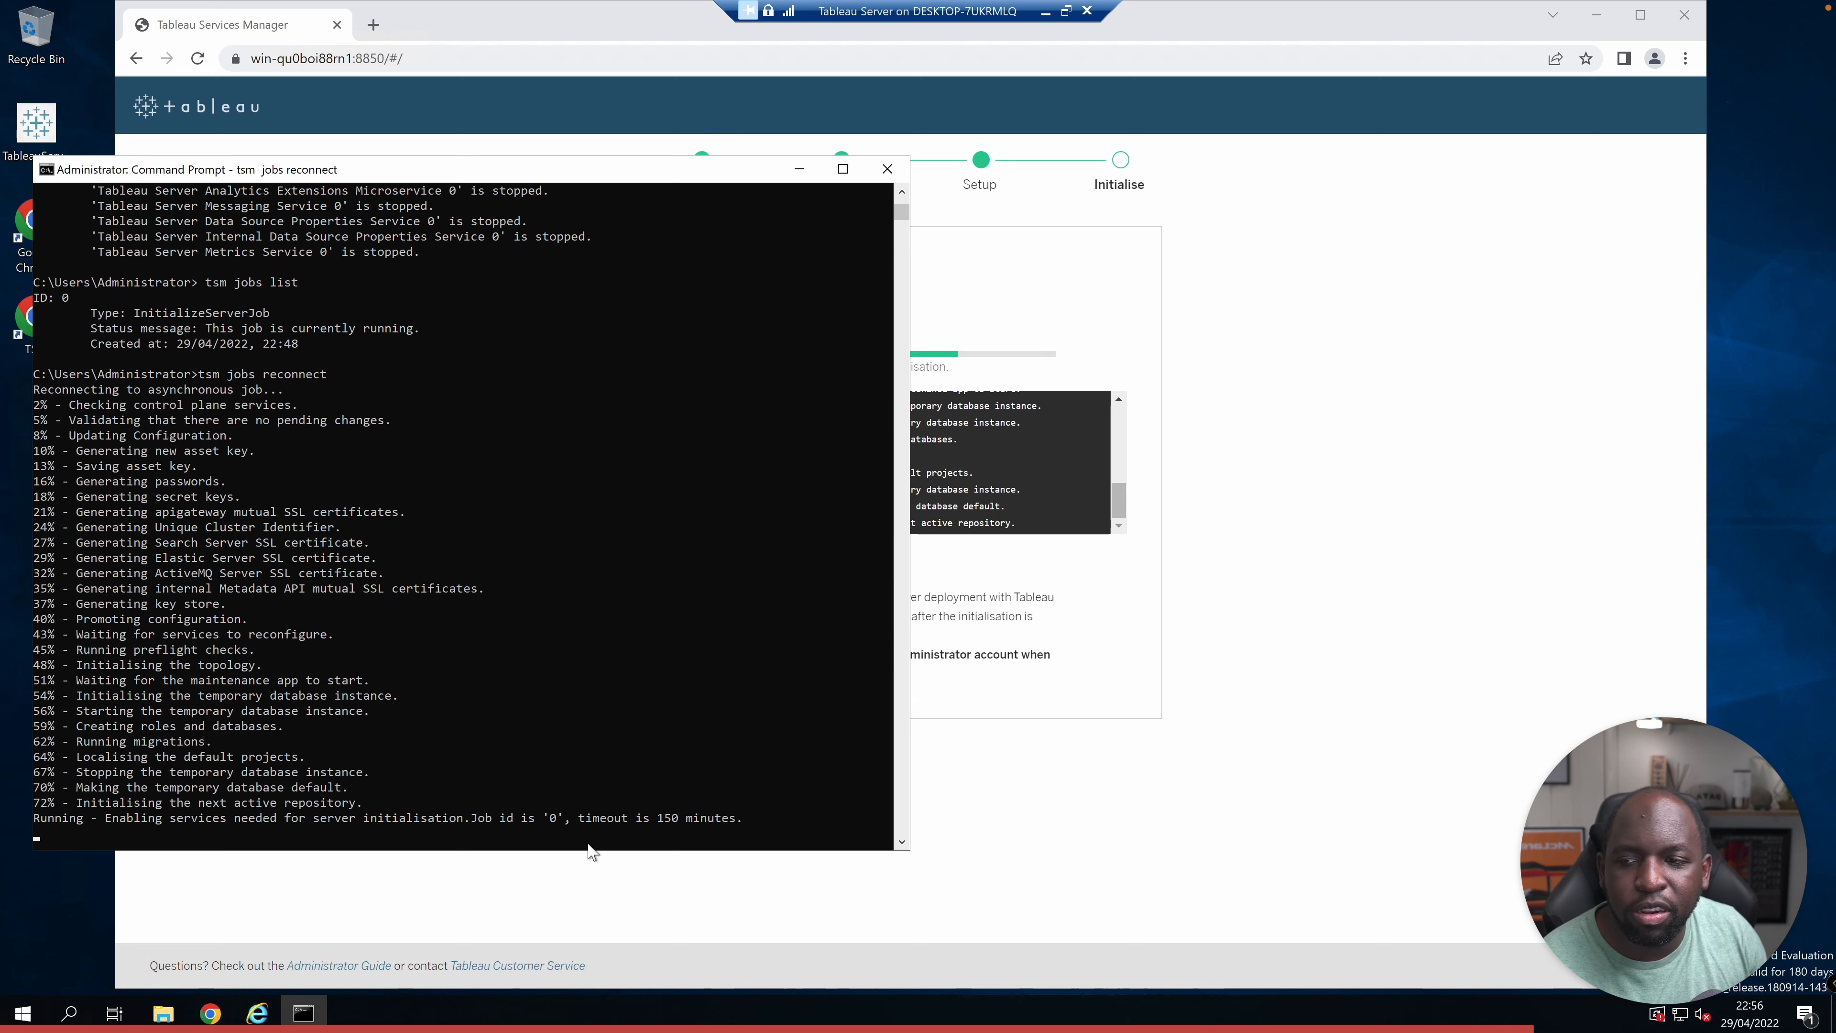
Compare the initialisation progress on the Tableau Services Manager page with the reconnected job's output in the Command Prompt
{"action": "left_click", "coordinate": [1067, 488]}
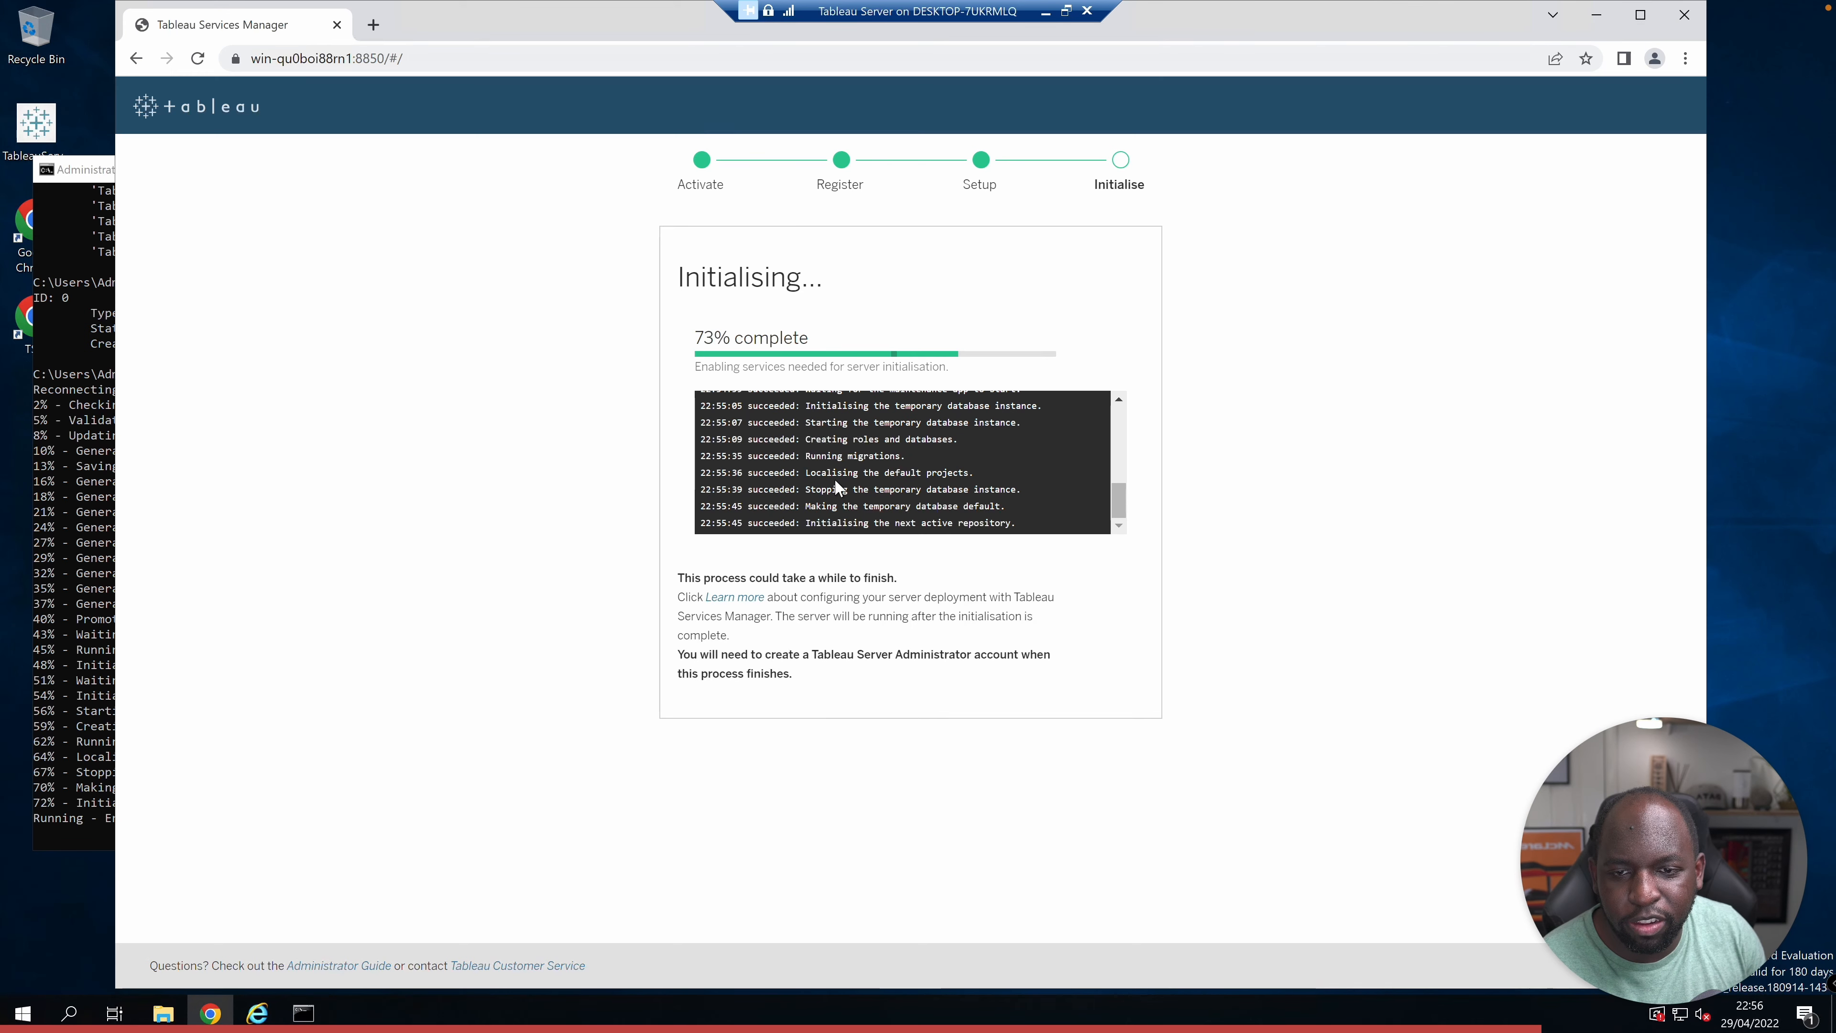
{"action": "left_click", "coordinate": [66, 539]}
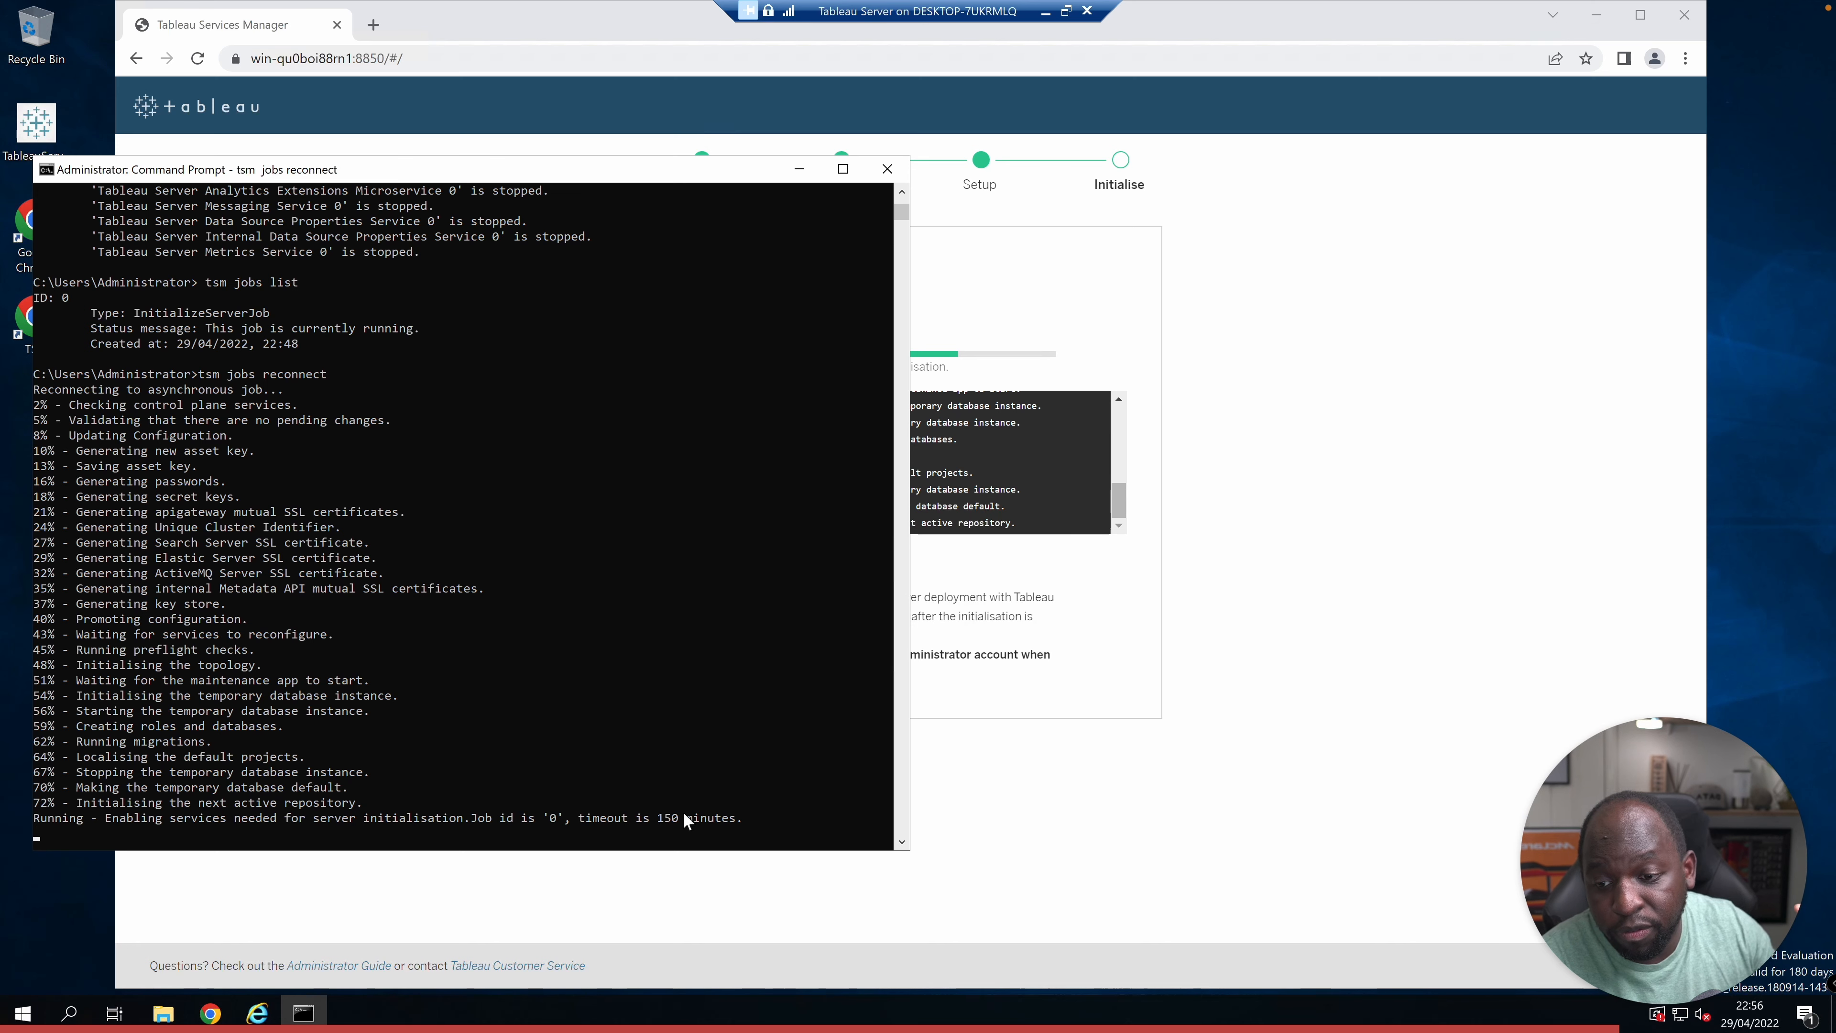
{"action": "left_click", "coordinate": [1279, 798]}
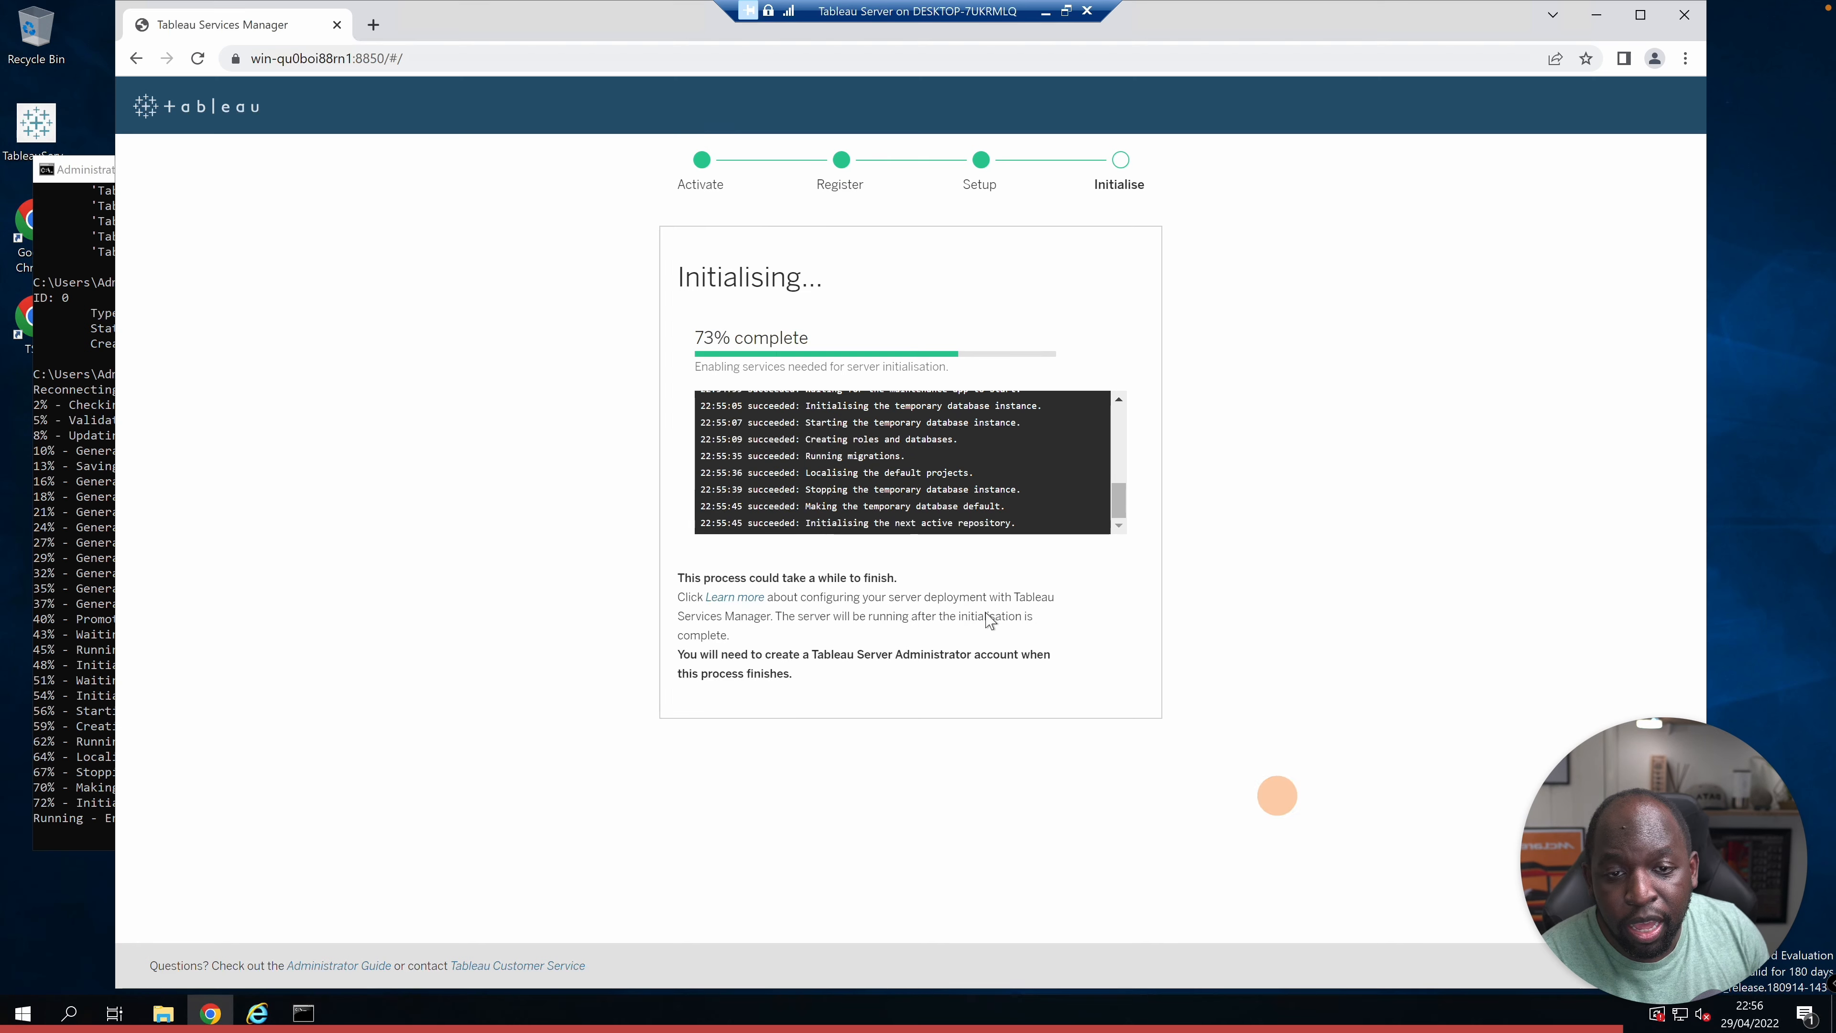
{"action": "left_click", "coordinate": [113, 771]}
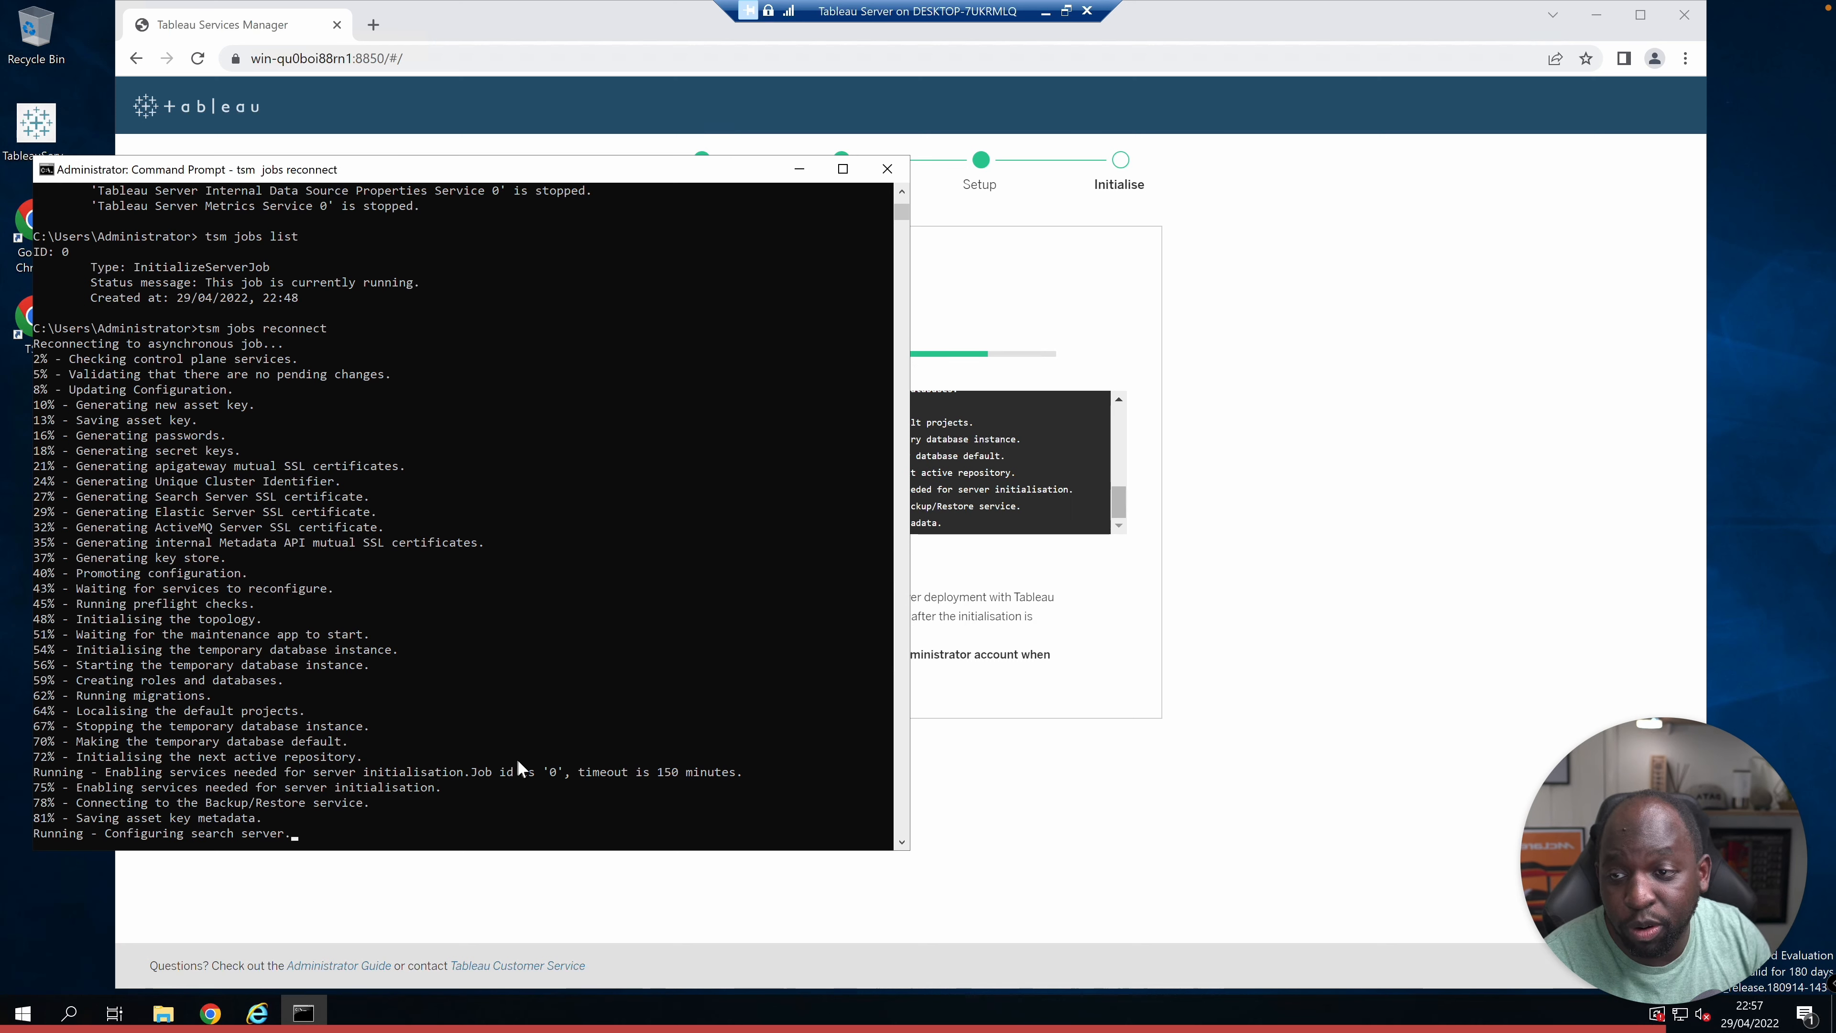
{"action": "left_click", "coordinate": [1271, 505]}
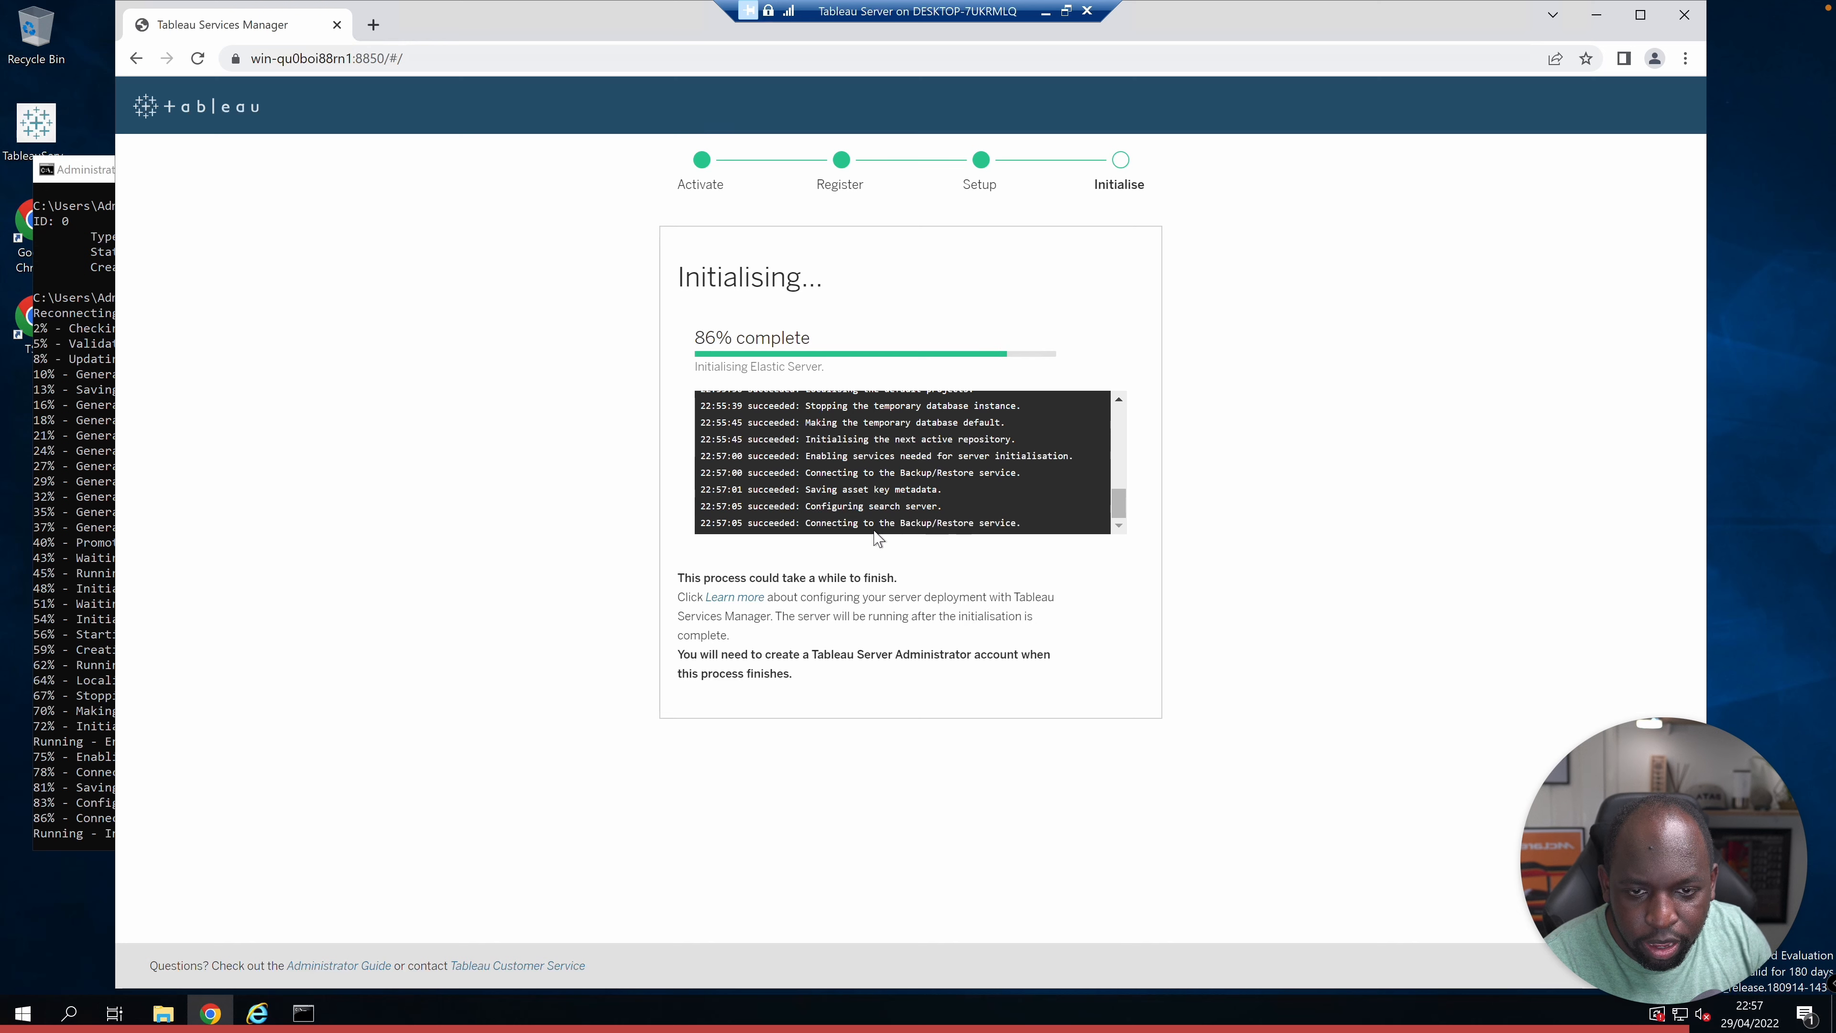
Highlight the "Connecting to the Backup/Restore service" line in both the initialisation log and the Command Prompt, and review the reconnected job's output
{"action": "left_click_drag", "start_coordinate": [1026, 524], "coordinate": [822, 526]}
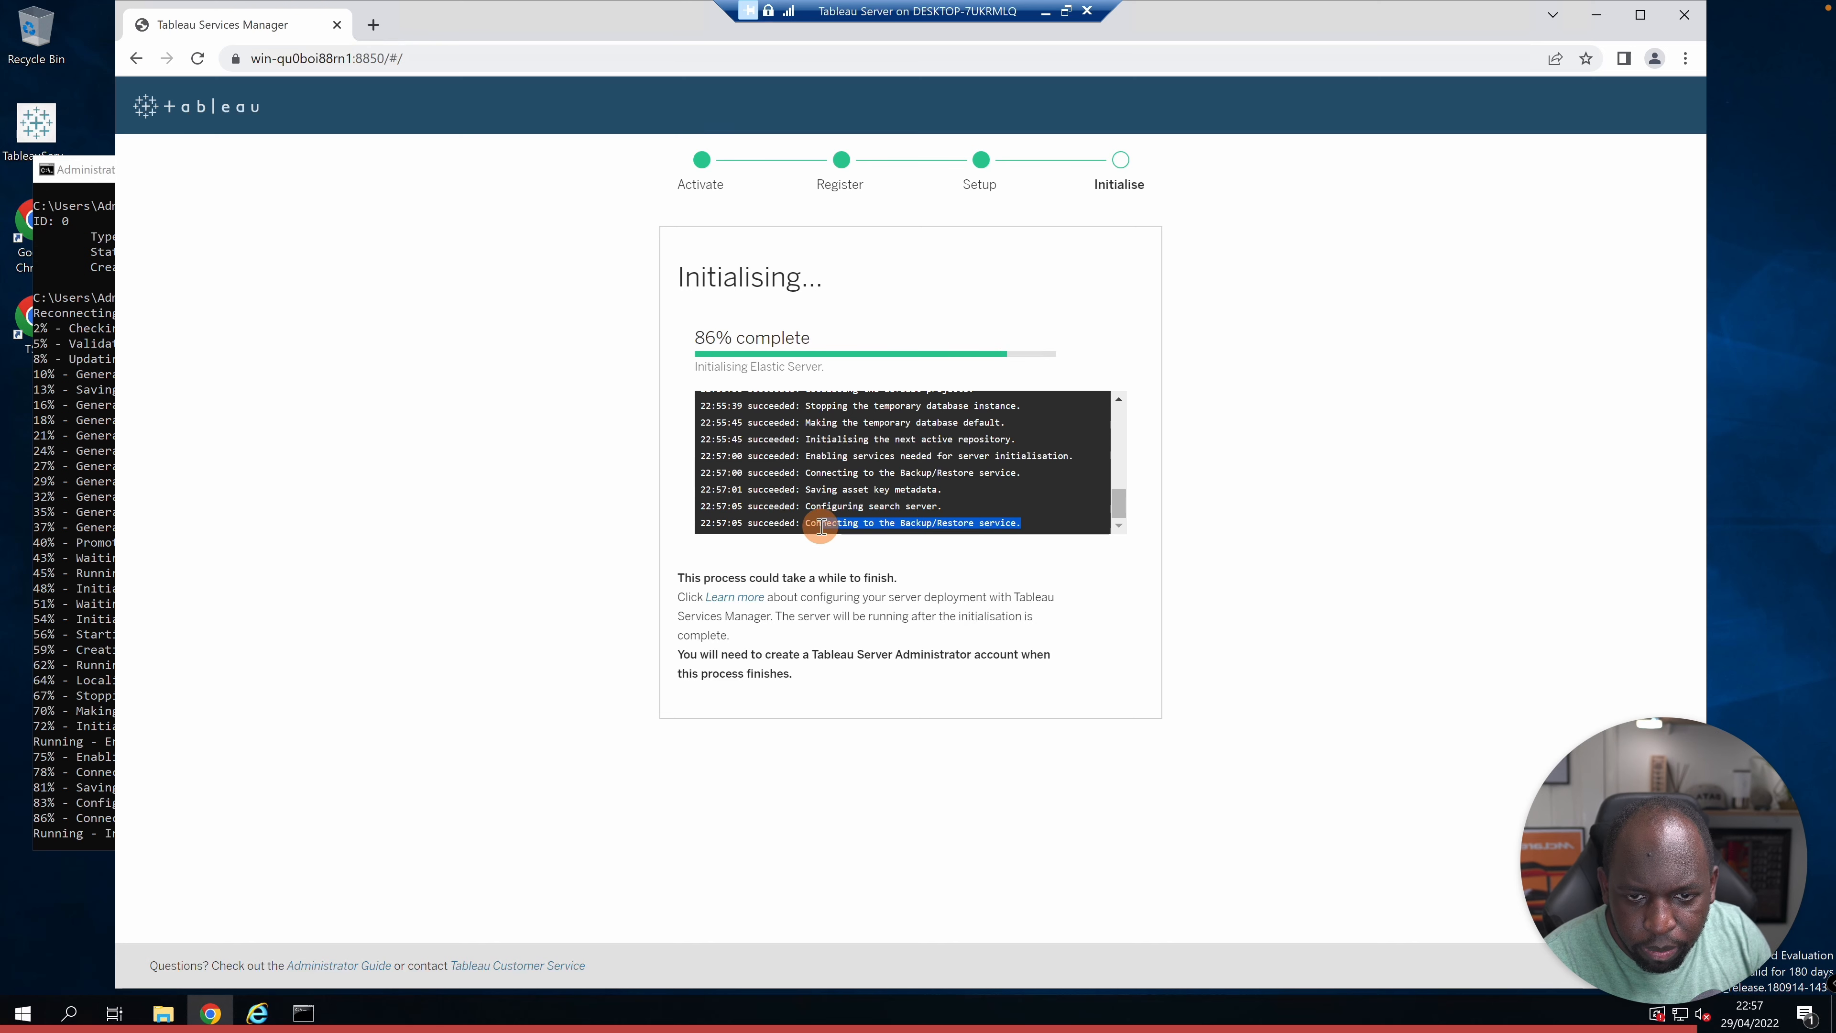
{"action": "left_click", "coordinate": [74, 771]}
{"action": "left_click_drag", "start_coordinate": [403, 819], "coordinate": [40, 824]}
{"action": "left_click_drag", "start_coordinate": [398, 173], "coordinate": [678, 180]}
{"action": "scroll", "coordinate": [580, 594], "scroll_direction": "down", "scroll_amount": 3}
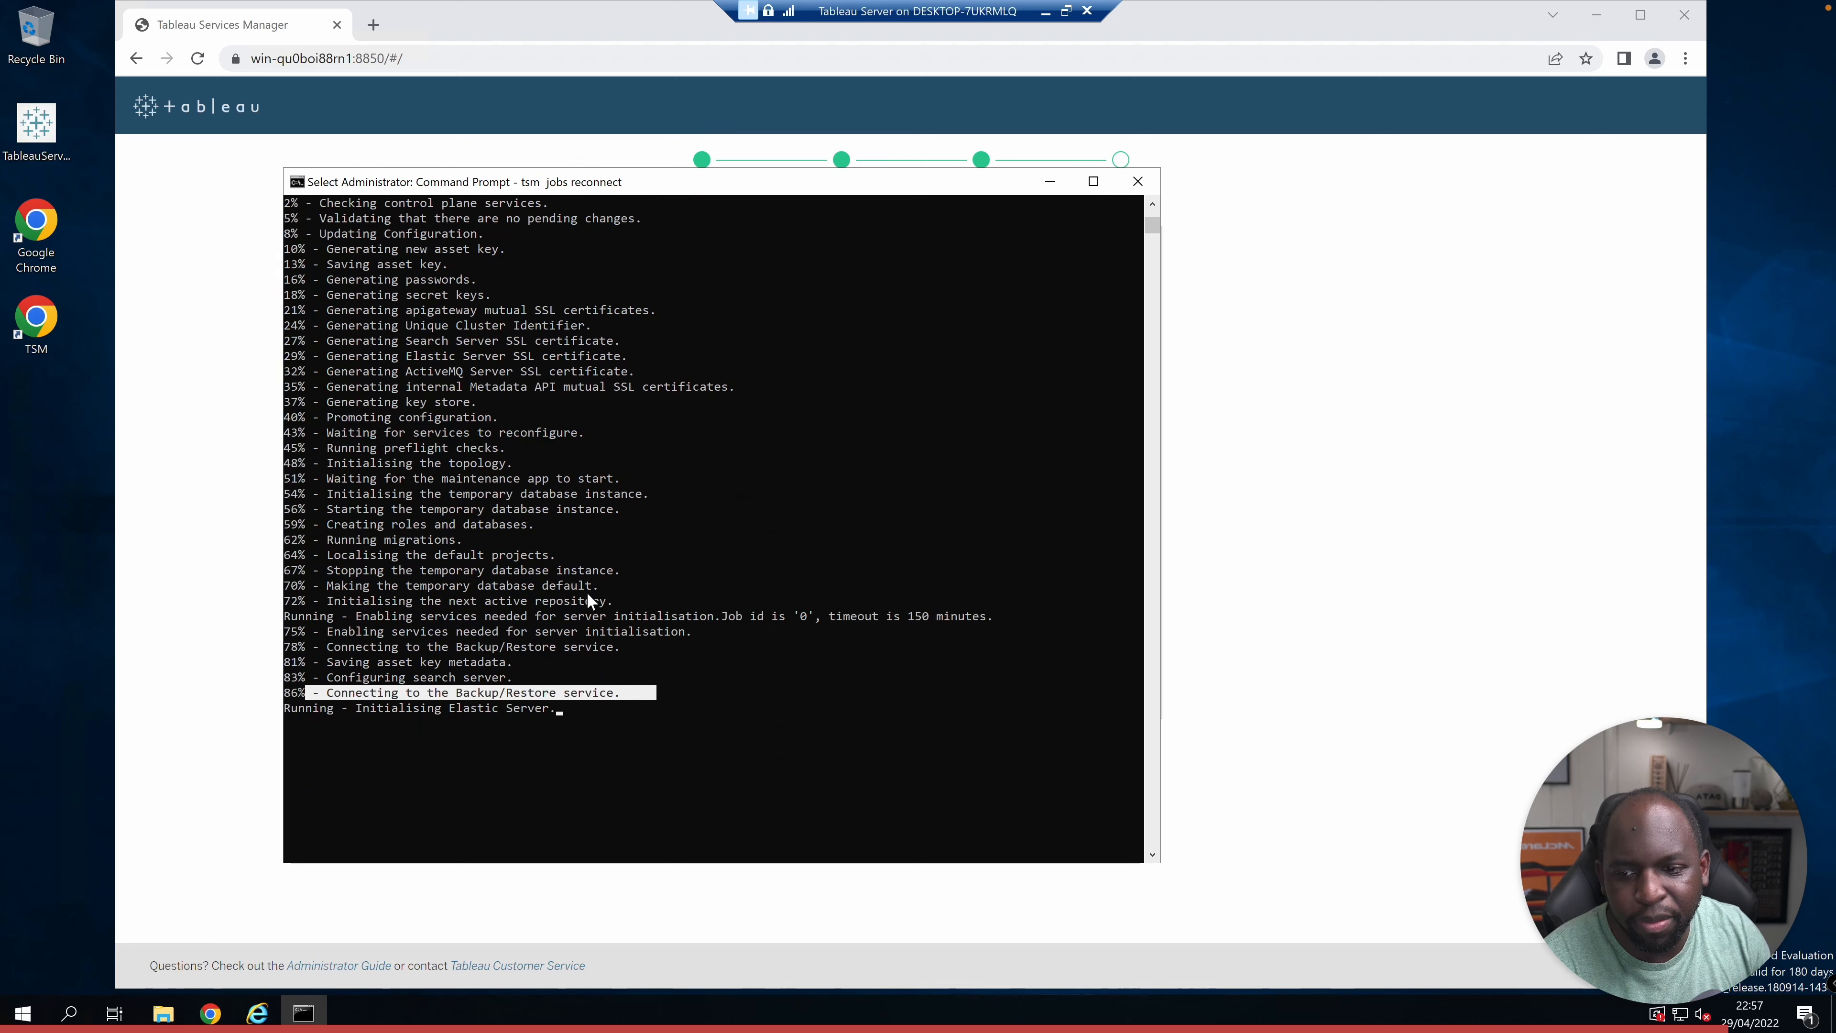
{"action": "scroll", "coordinate": [588, 594], "scroll_direction": "up", "scroll_amount": 3}
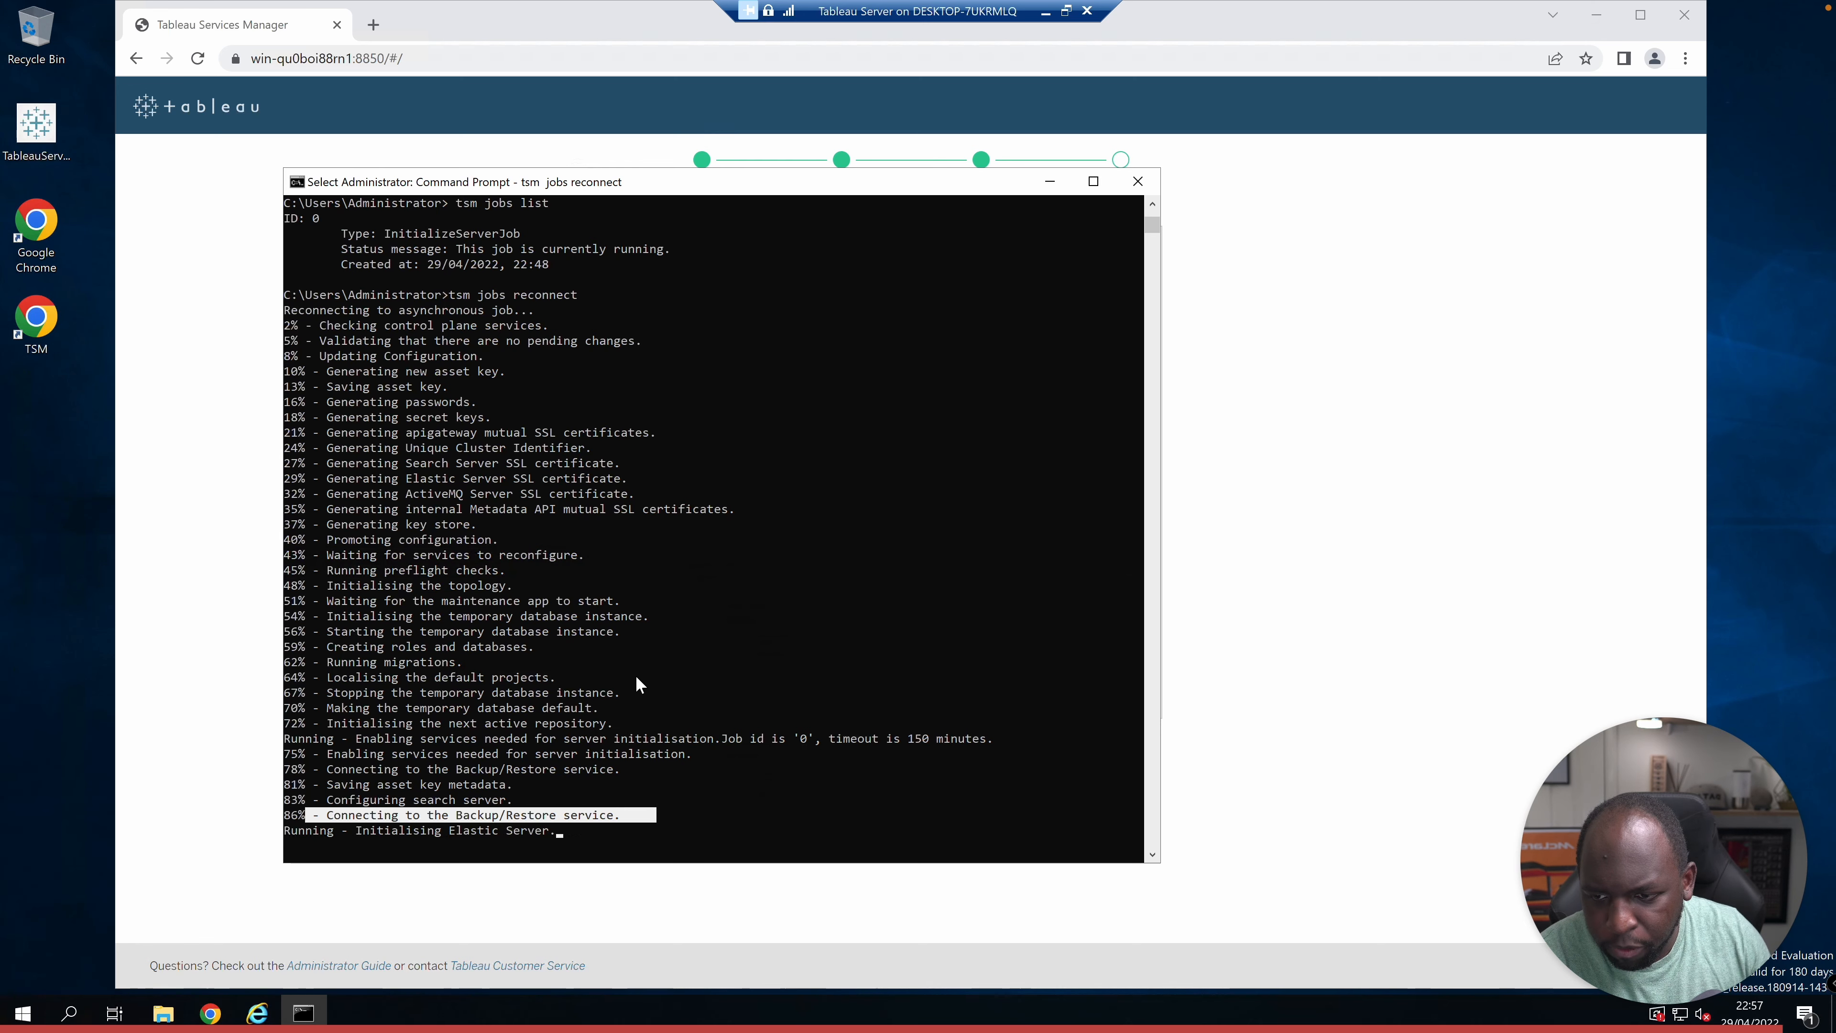
{"action": "scroll", "coordinate": [593, 696], "scroll_direction": "down", "scroll_amount": 1}
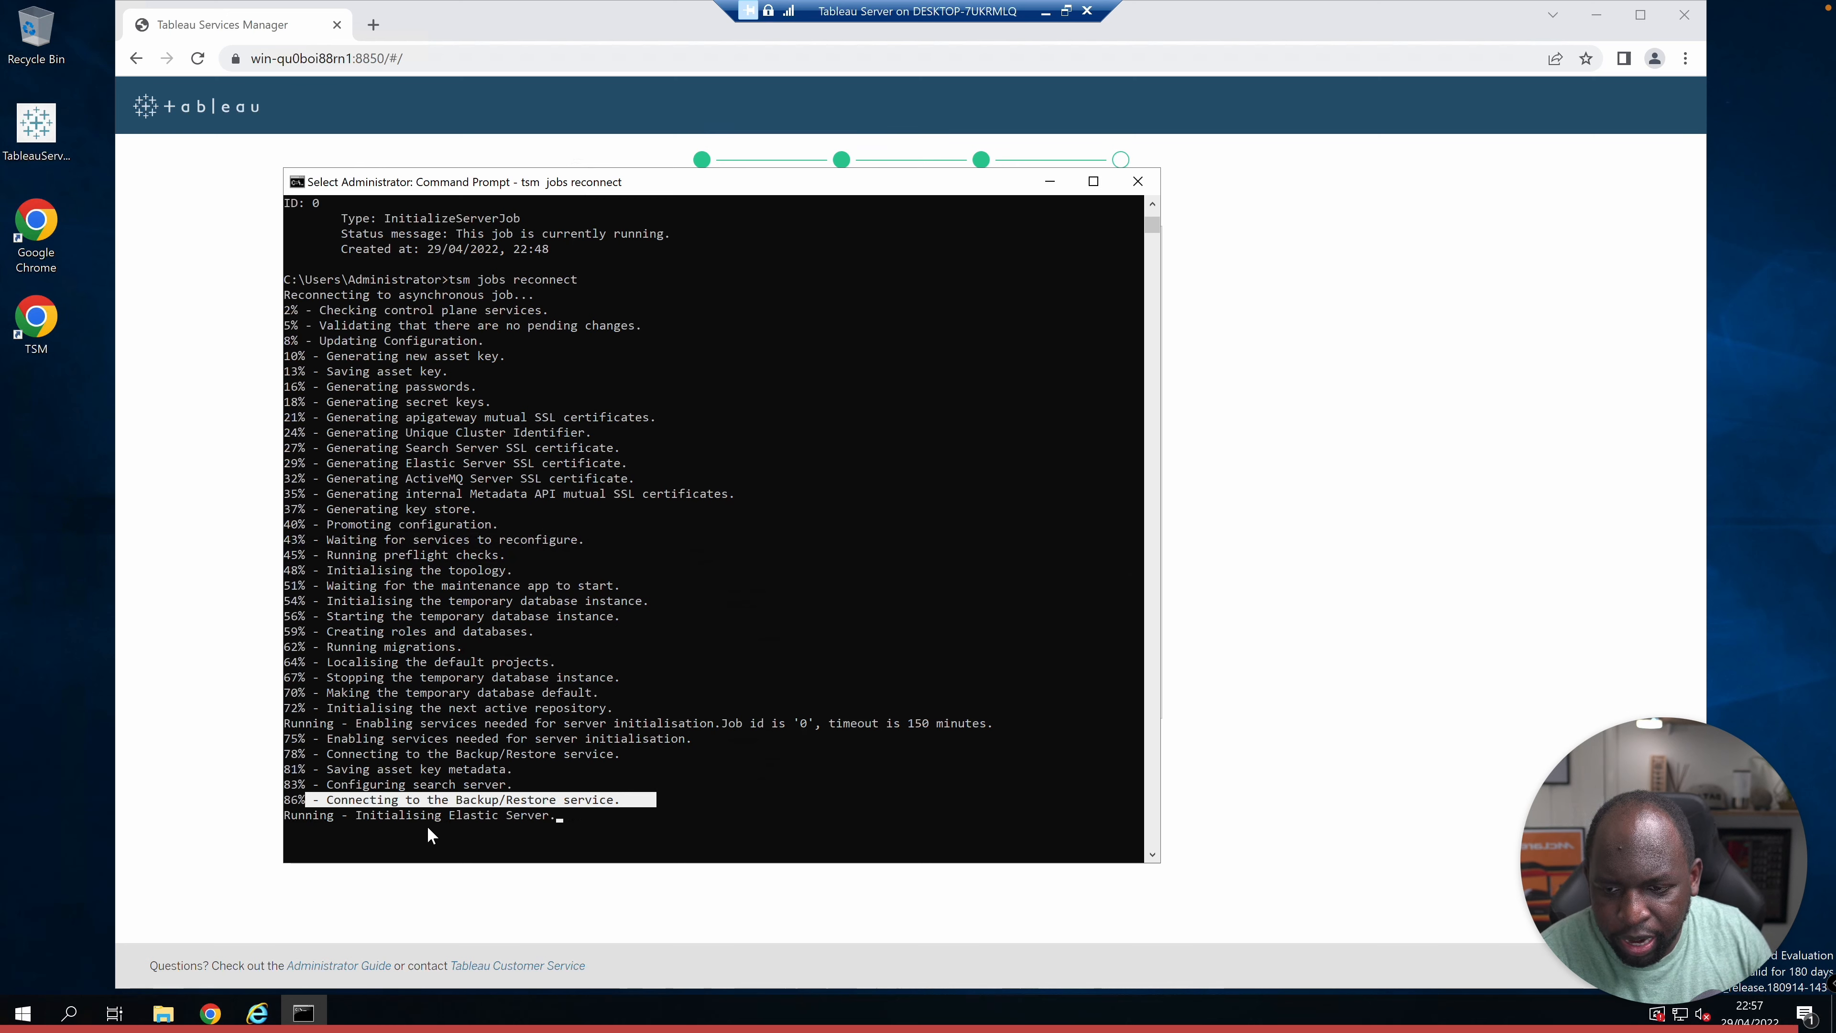
{"action": "left_click", "coordinate": [631, 829]}
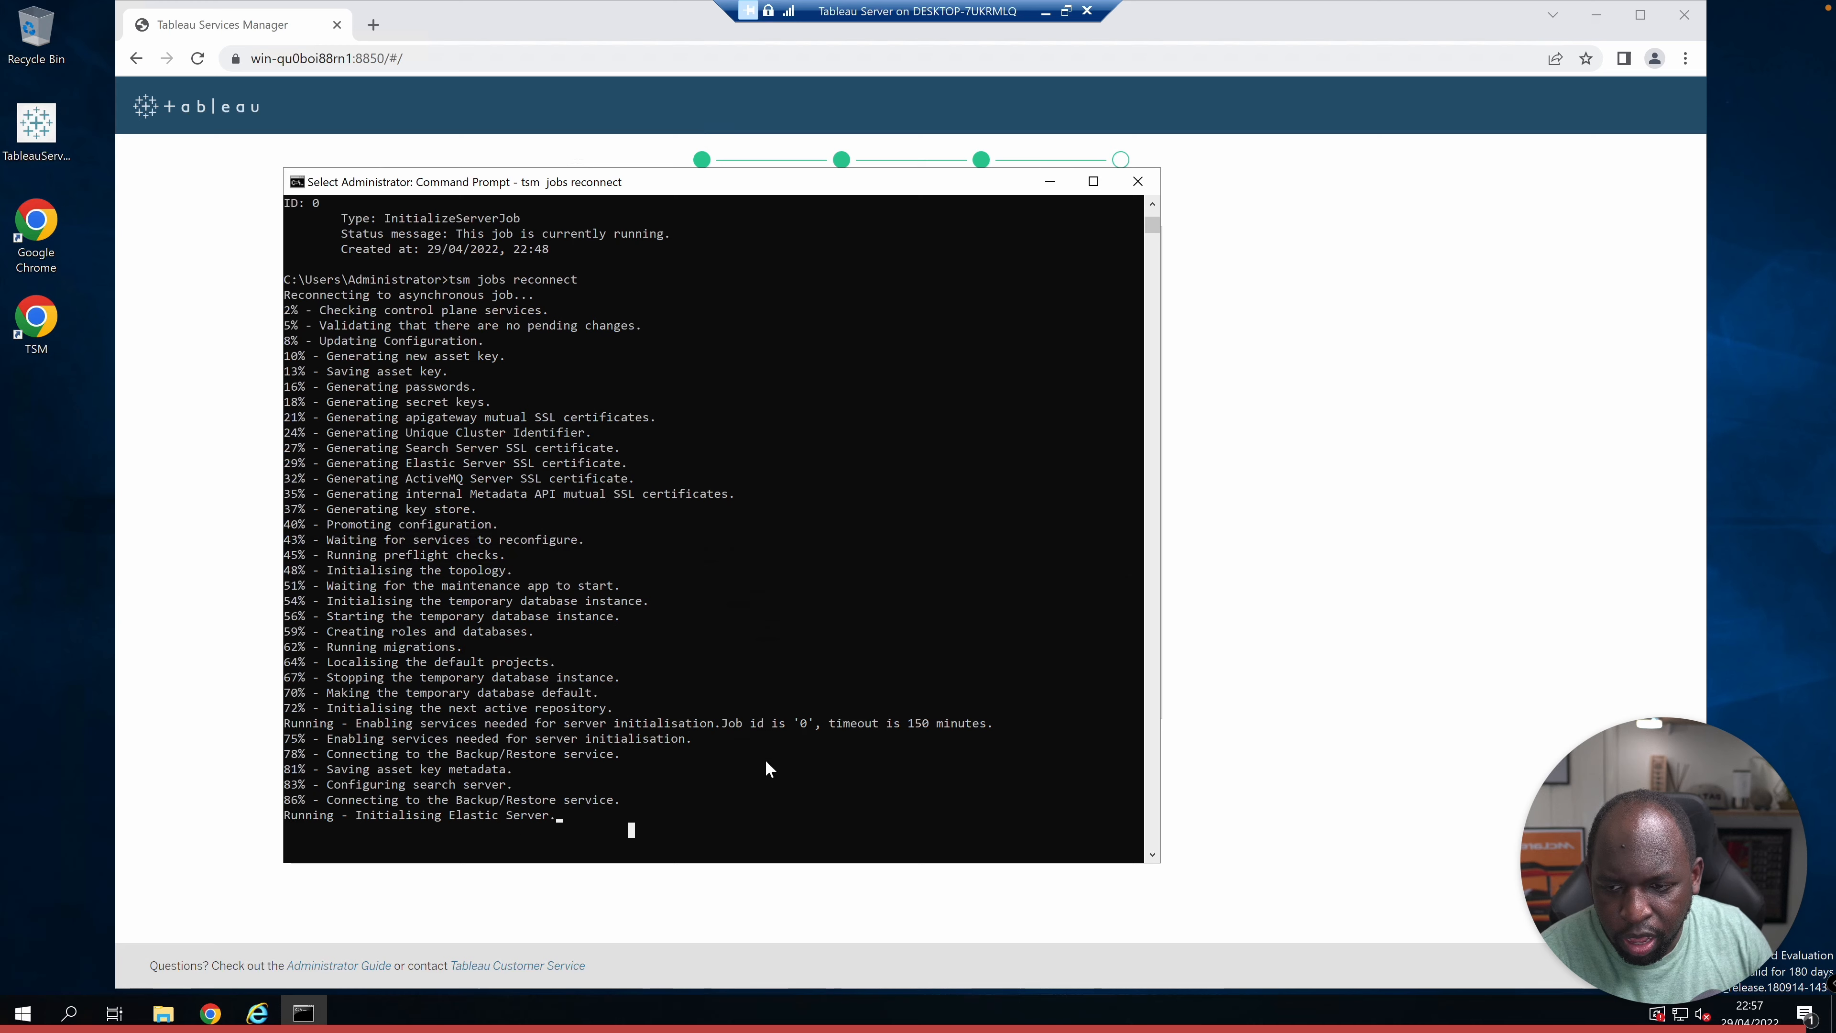
{"action": "left_click", "coordinate": [1312, 496]}
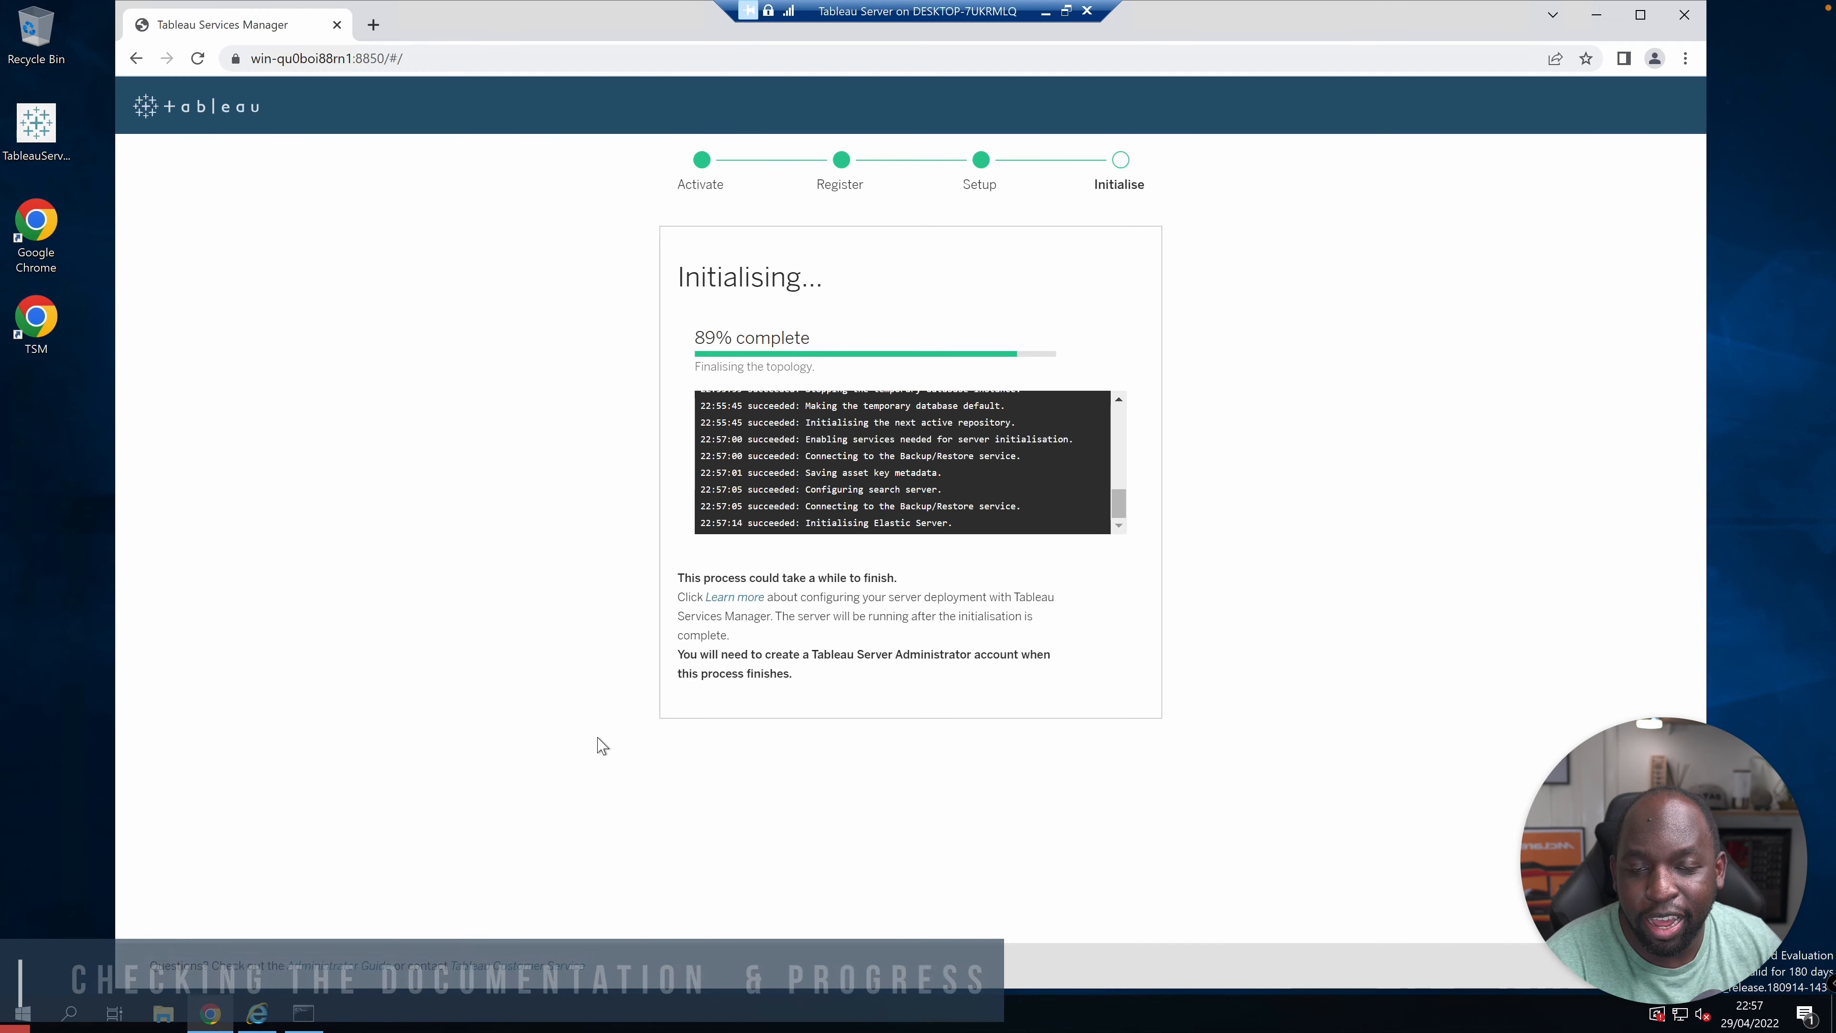
Go back to the documentation on the Mac and look through the open Tableau help articles
{"action": "key", "text": "ctrl+Left"}
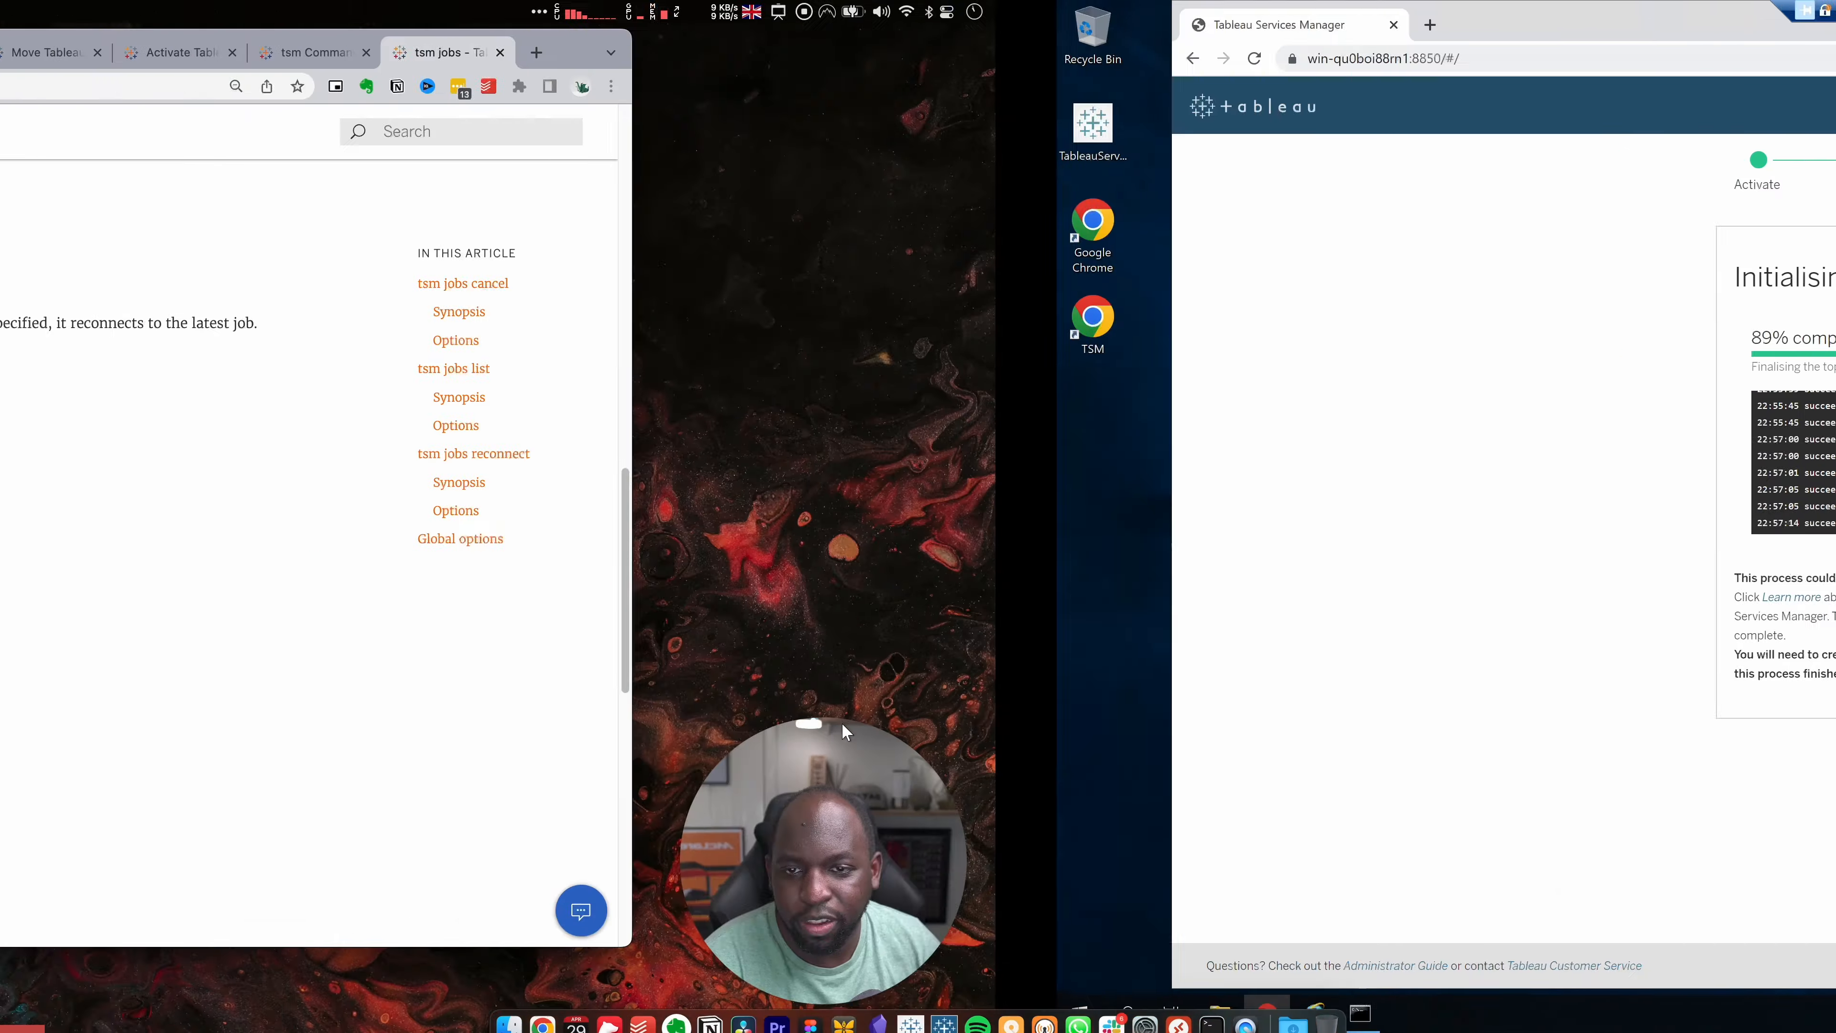
{"action": "left_click", "coordinate": [312, 56]}
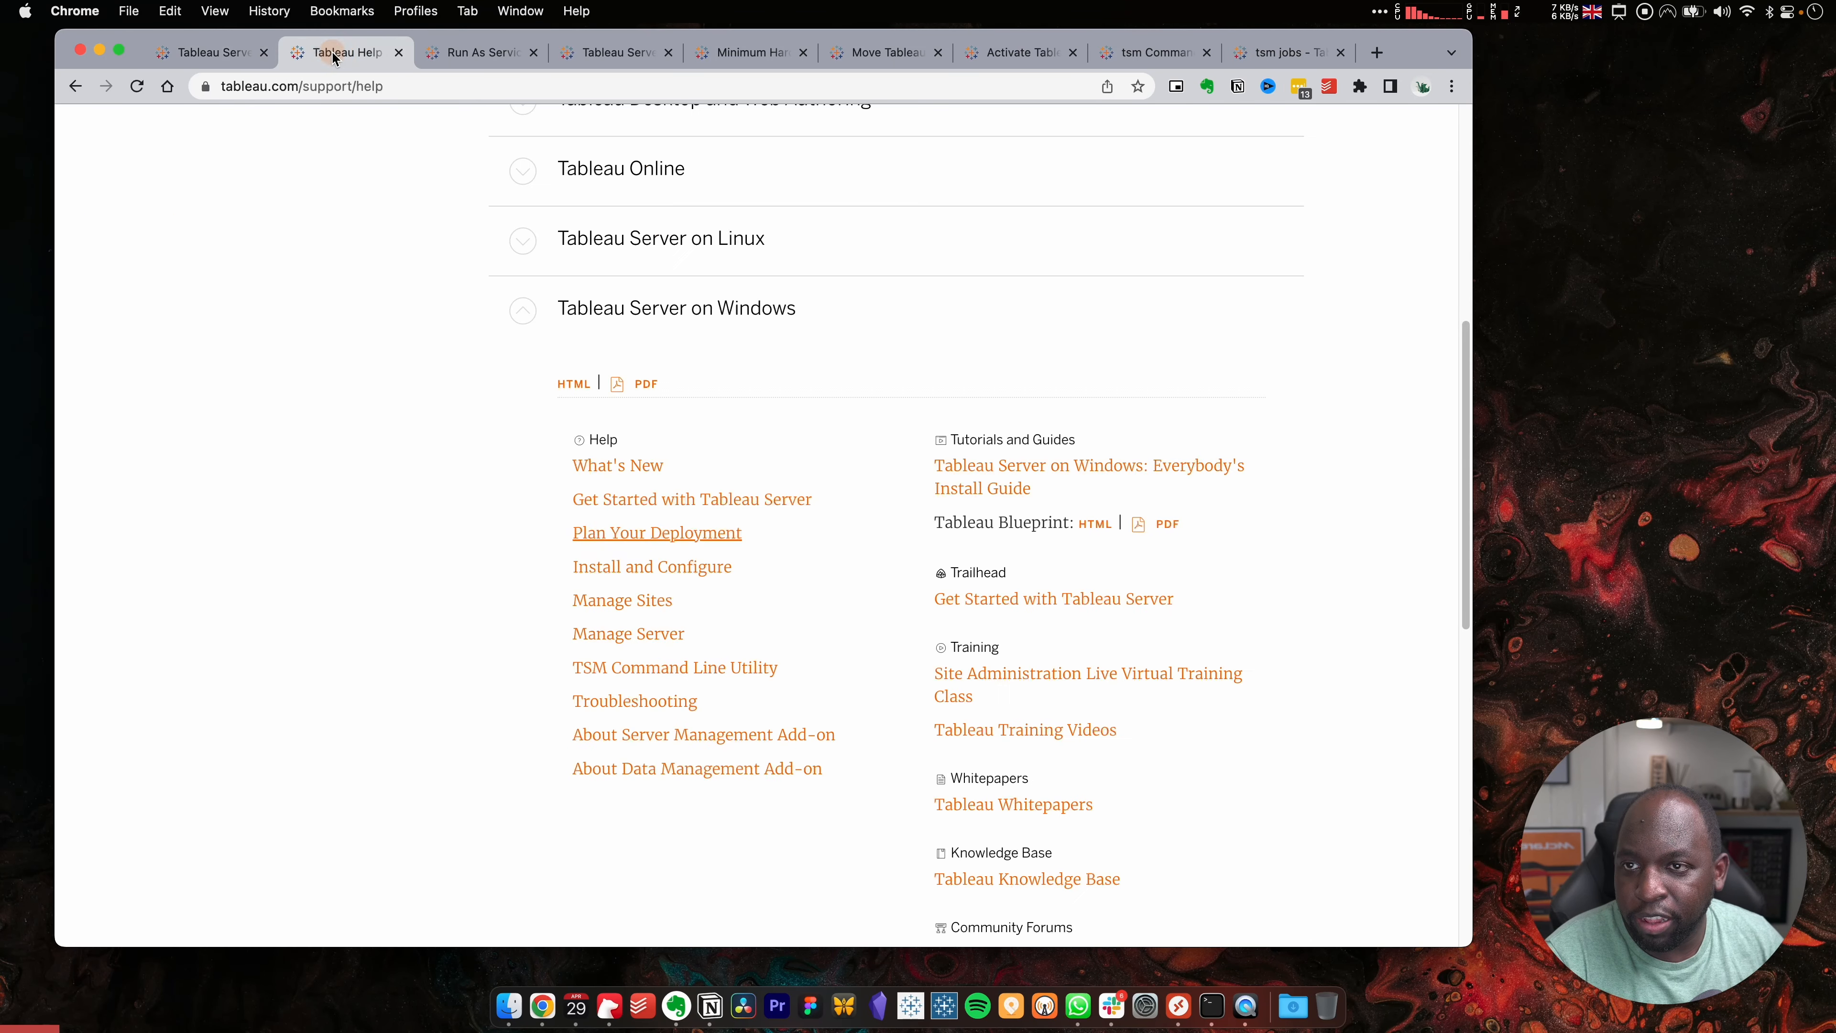
{"action": "left_click", "coordinate": [1155, 57]}
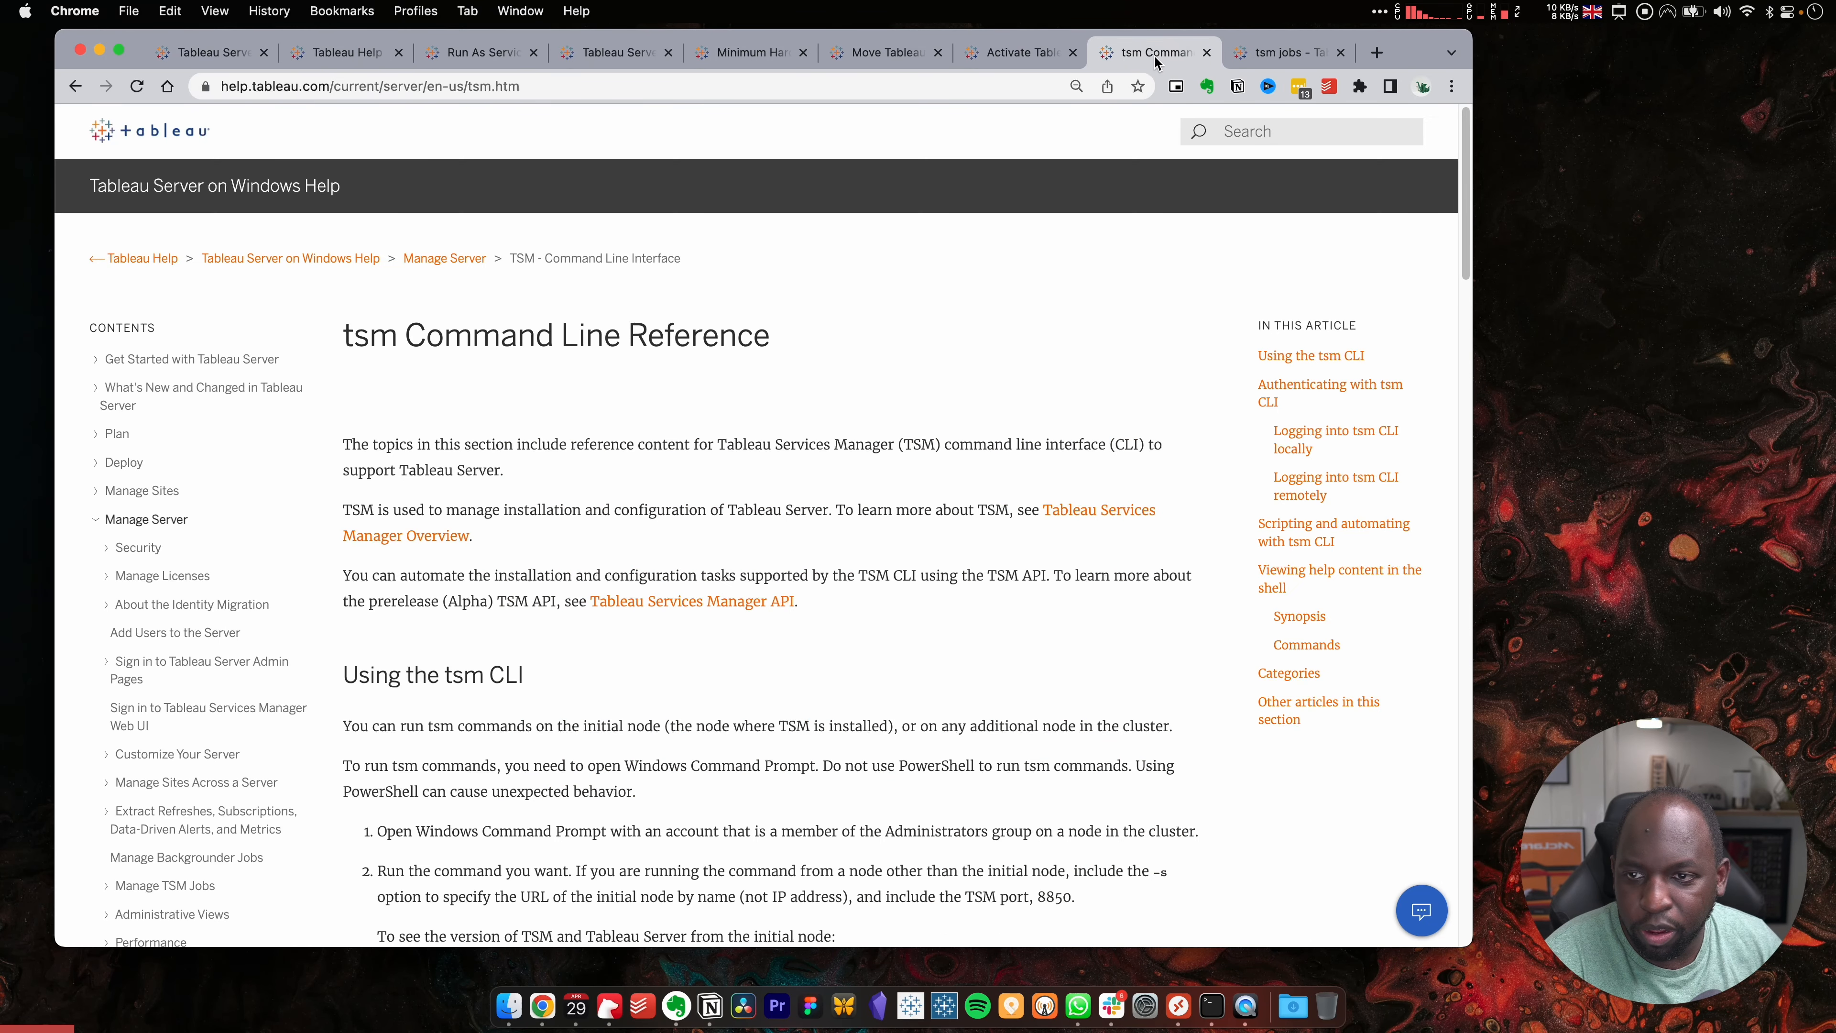
{"action": "left_click", "coordinate": [1274, 62]}
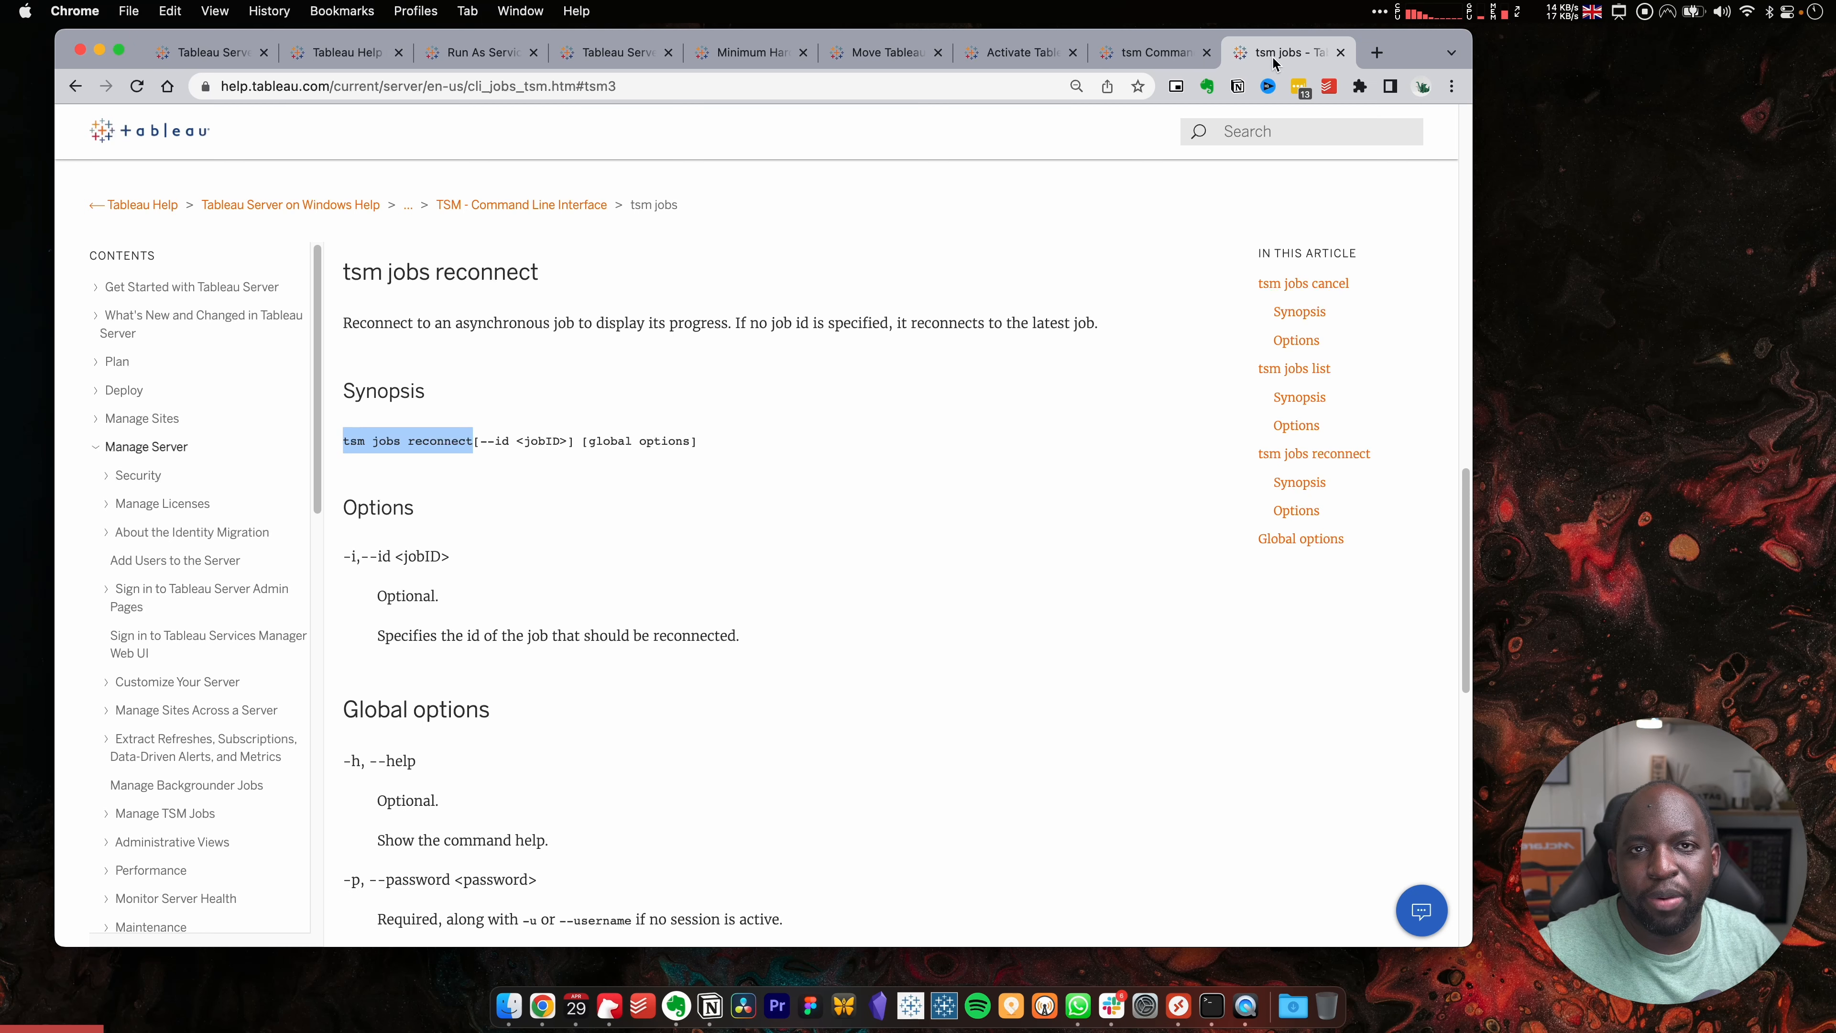
{"action": "left_click", "coordinate": [897, 55]}
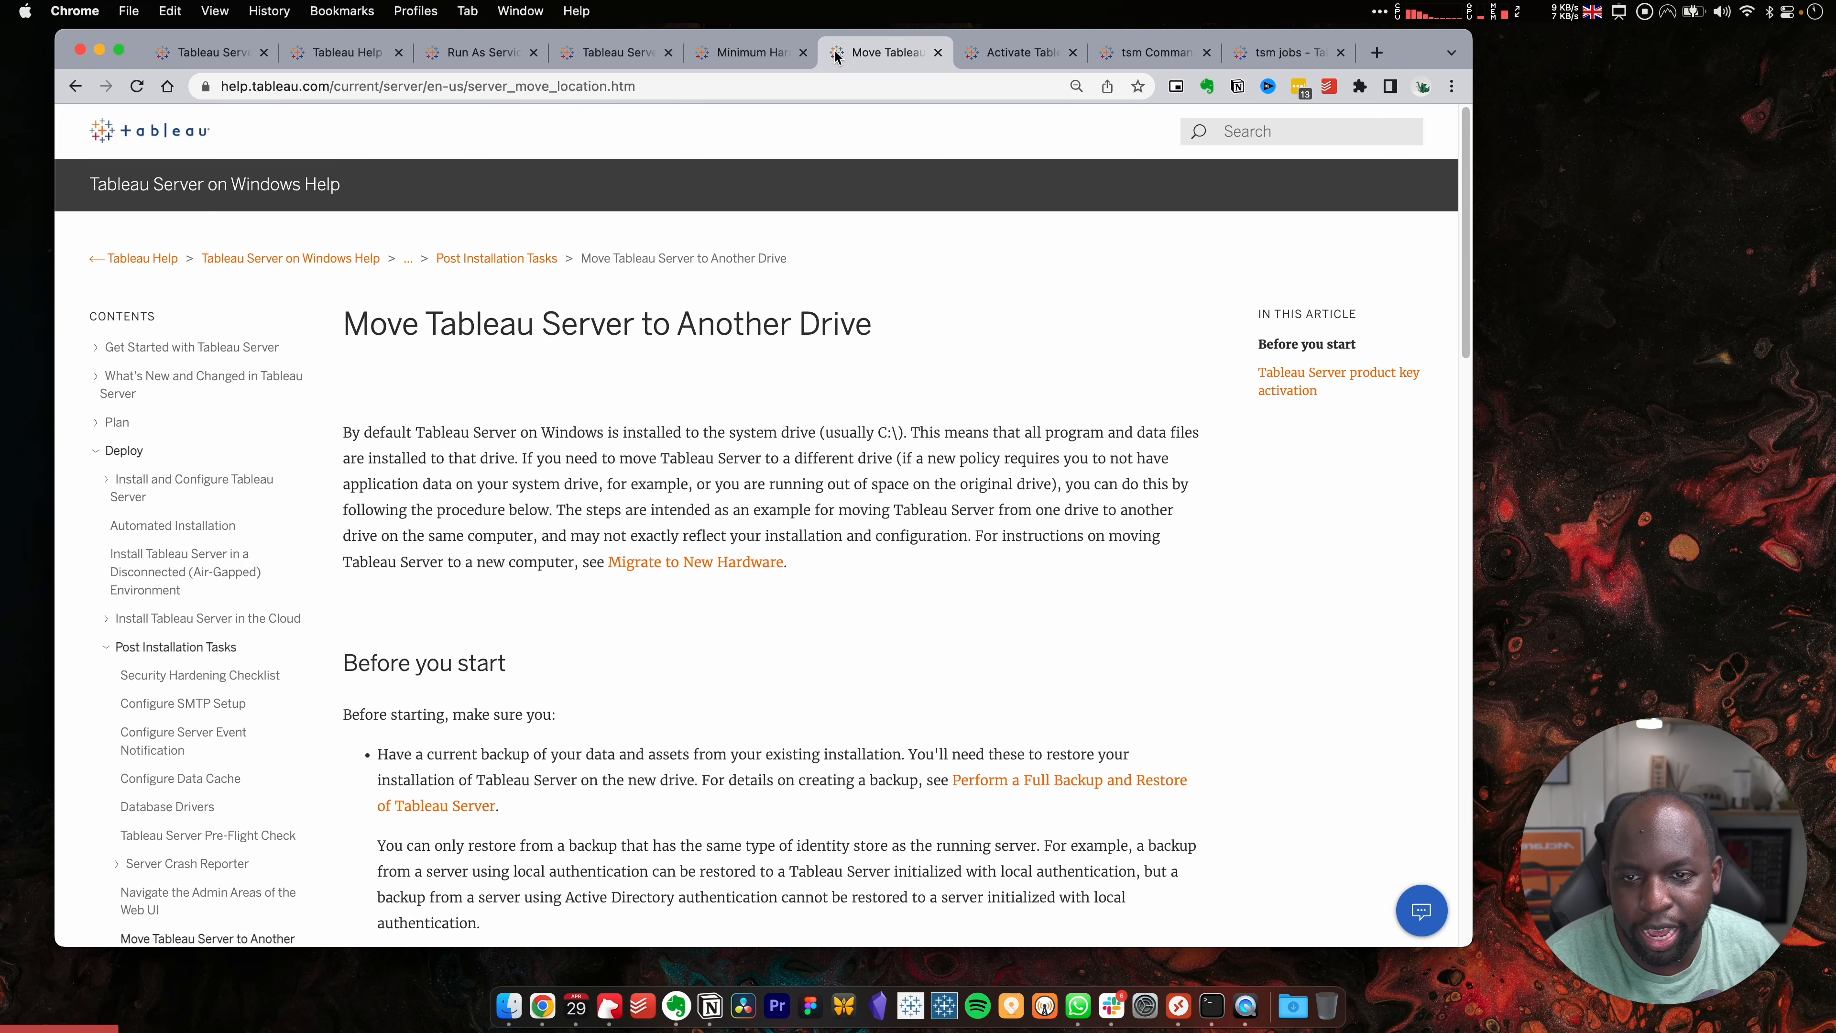
{"action": "left_click", "coordinate": [748, 54]}
{"action": "left_click", "coordinate": [624, 54]}
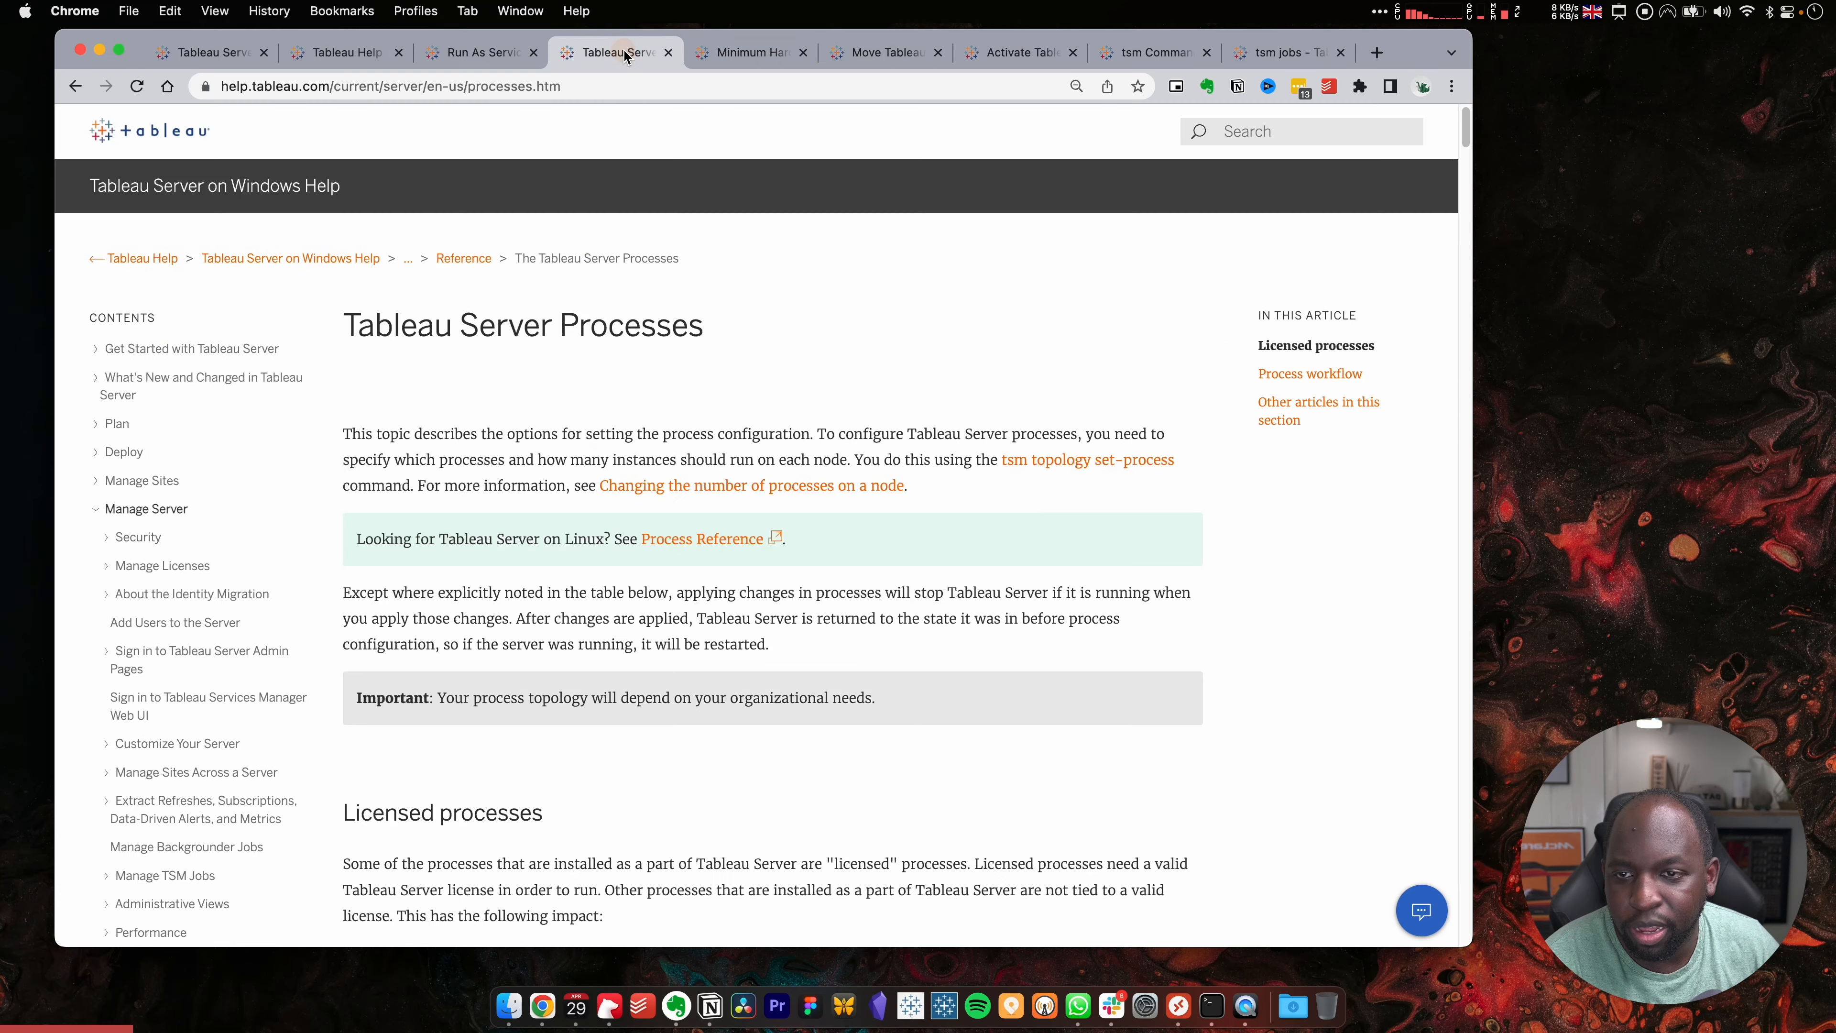
{"action": "left_click", "coordinate": [481, 54]}
Open the Install and Configure article for Tableau Server on Windows in a new tab and review its list of articles
{"action": "left_click", "coordinate": [329, 54]}
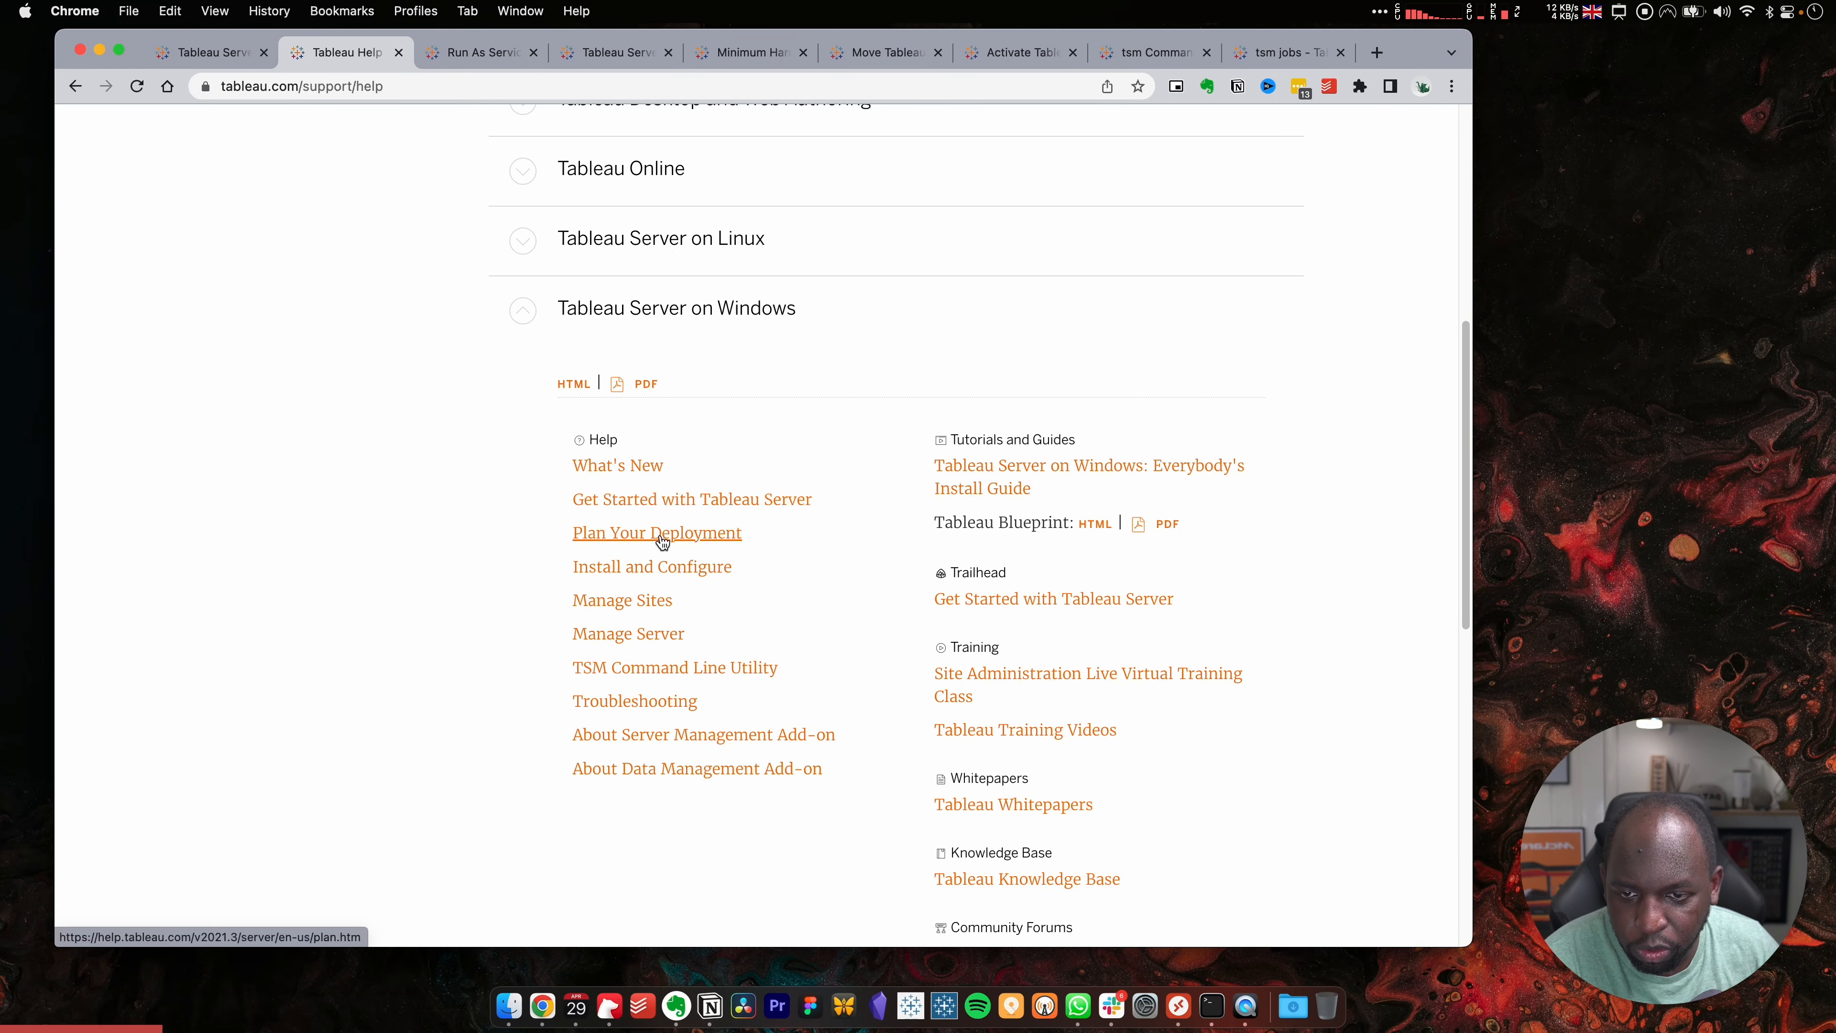
{"action": "right_click", "coordinate": [651, 566]}
{"action": "left_click", "coordinate": [745, 572]}
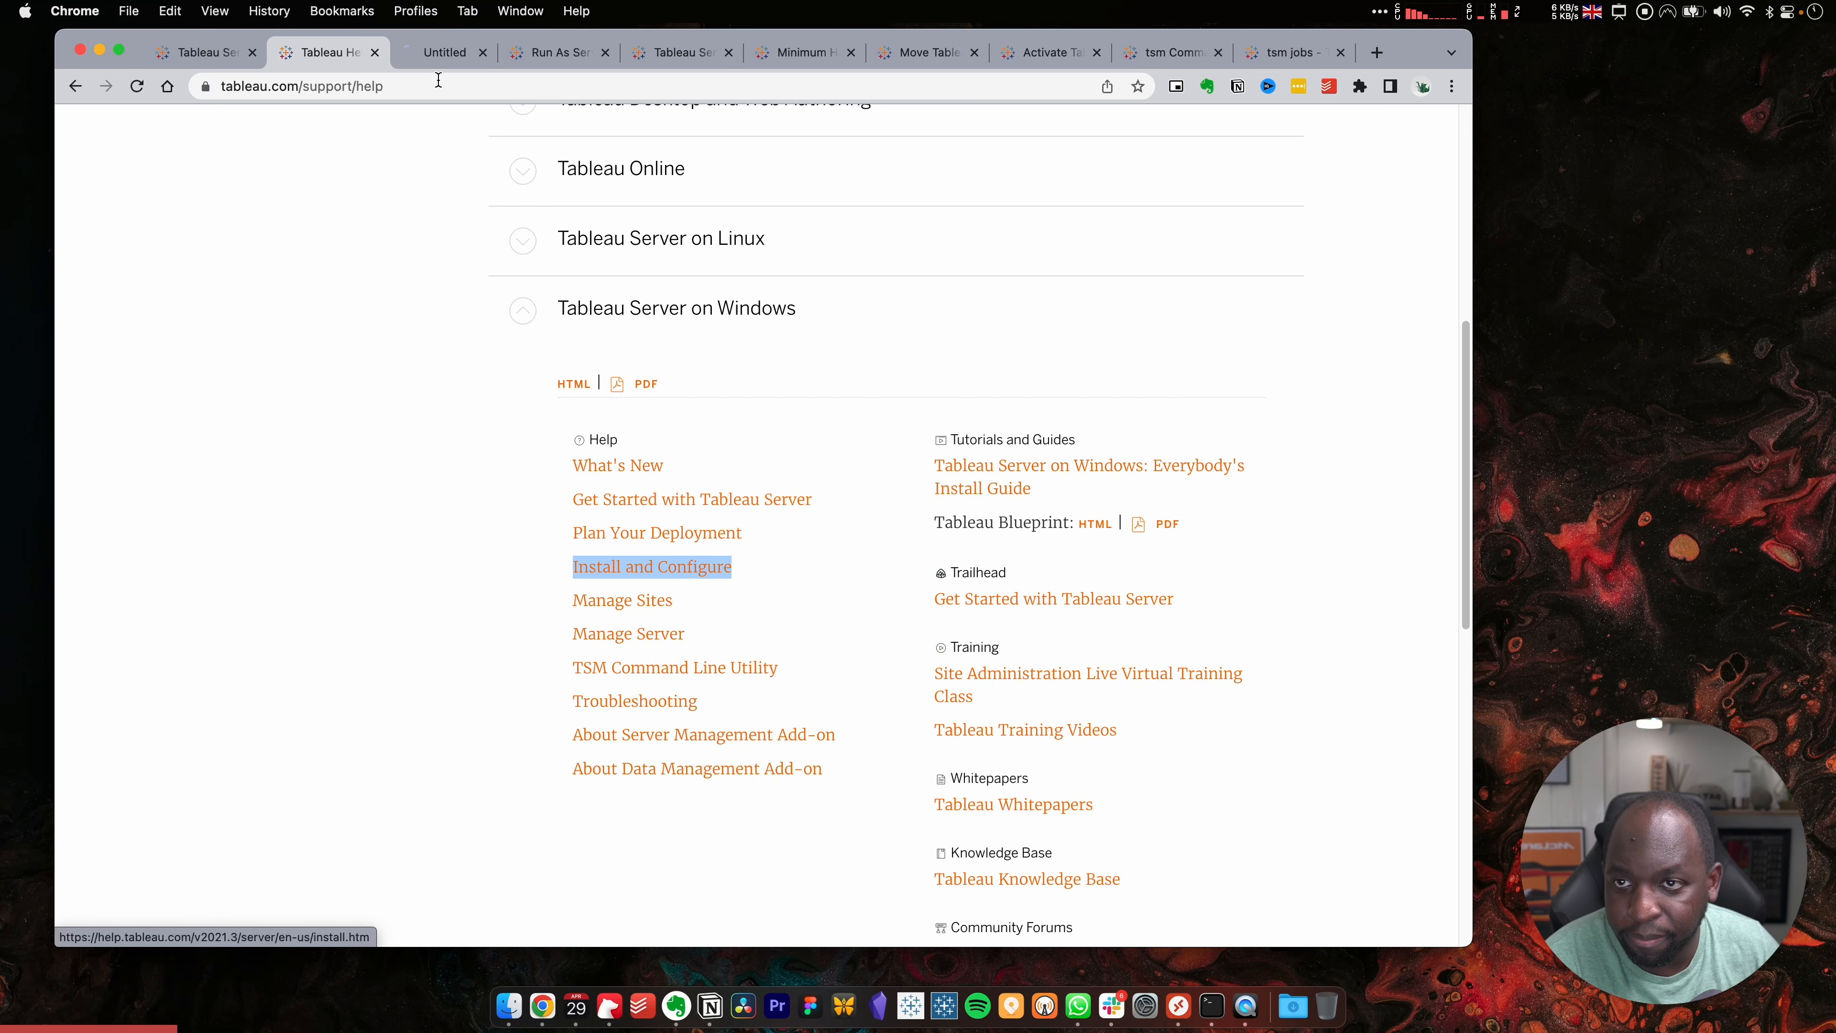
{"action": "left_click", "coordinate": [439, 54]}
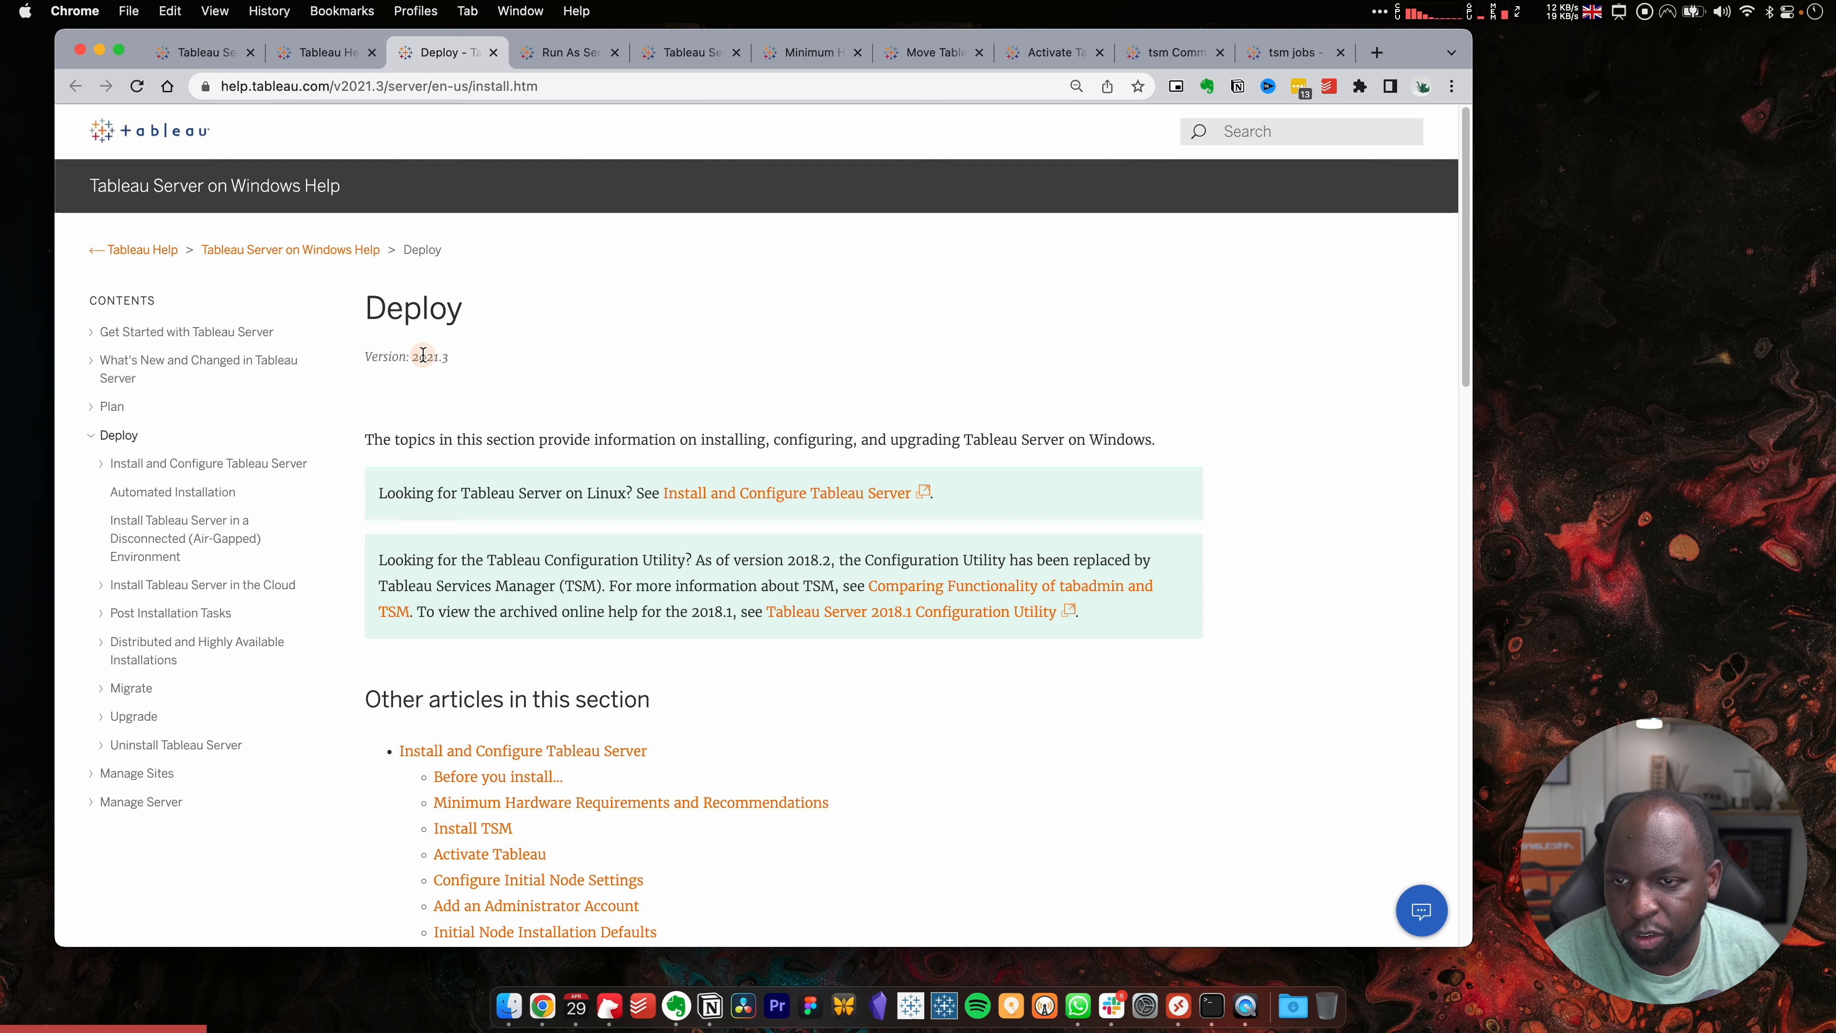
{"action": "scroll", "coordinate": [574, 355], "scroll_direction": "down", "scroll_amount": 6}
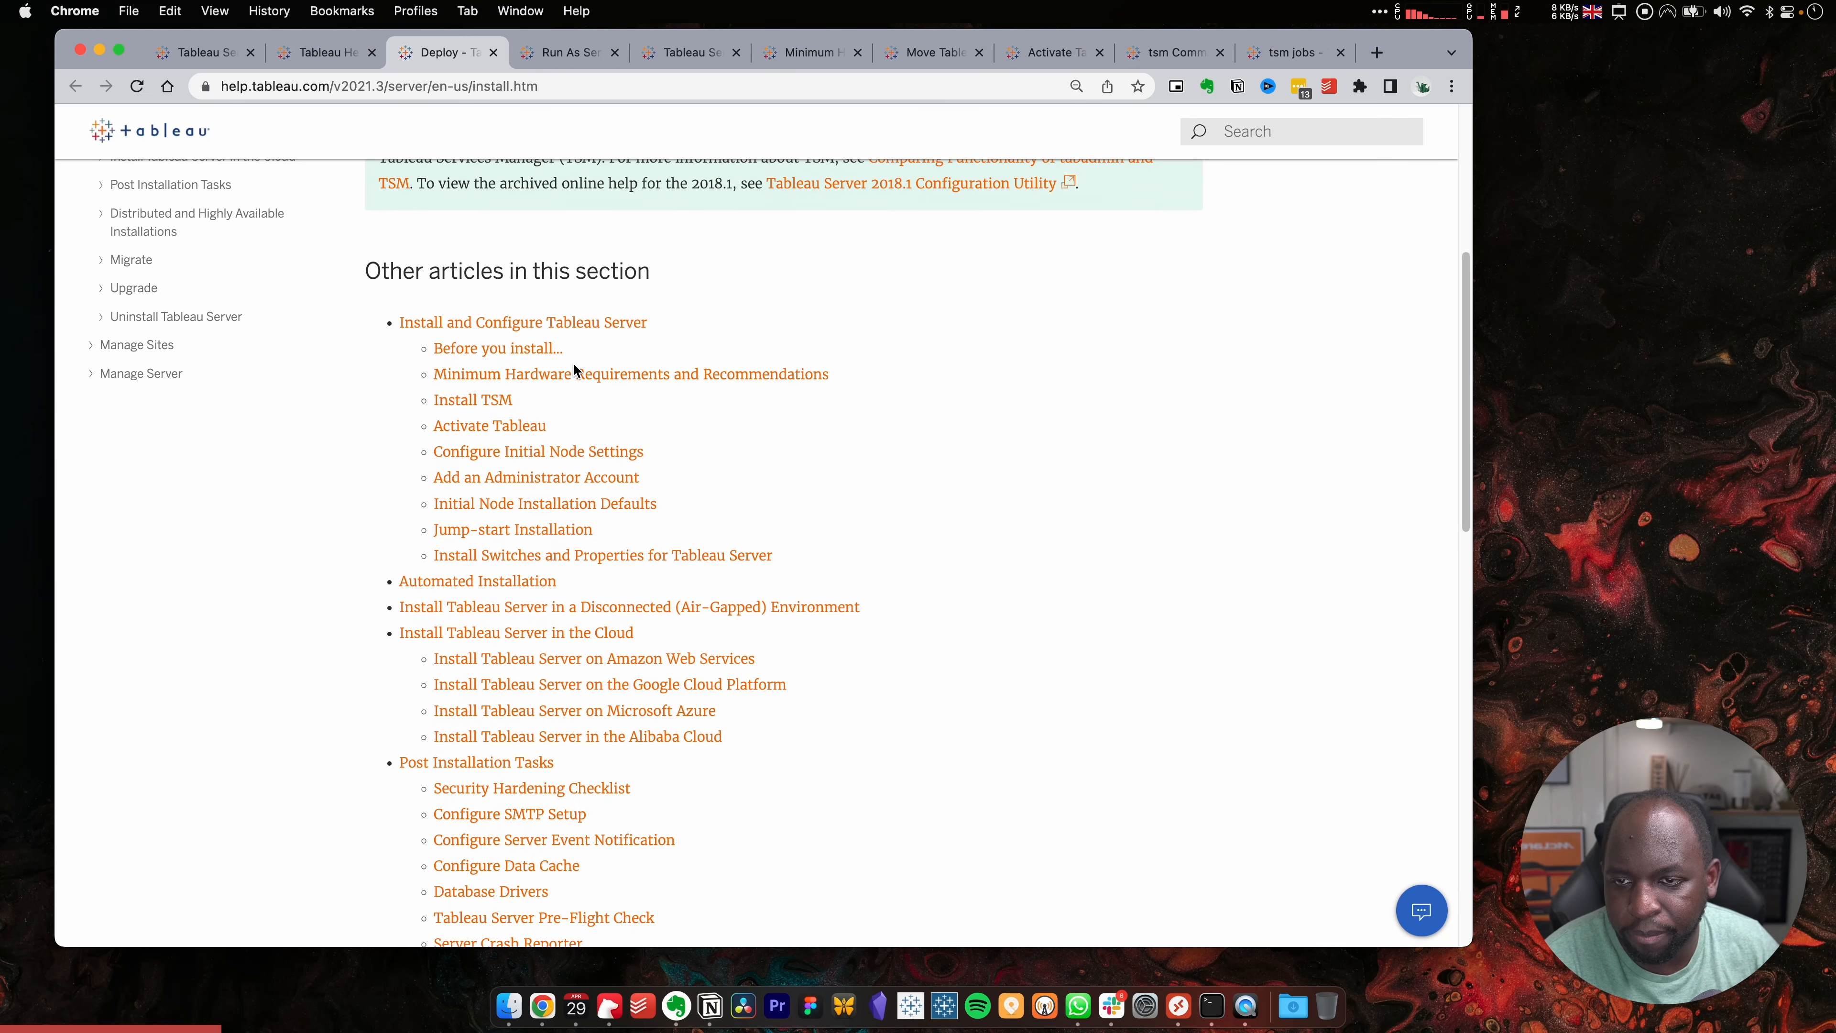
{"action": "scroll", "coordinate": [572, 362], "scroll_direction": "down", "scroll_amount": 1}
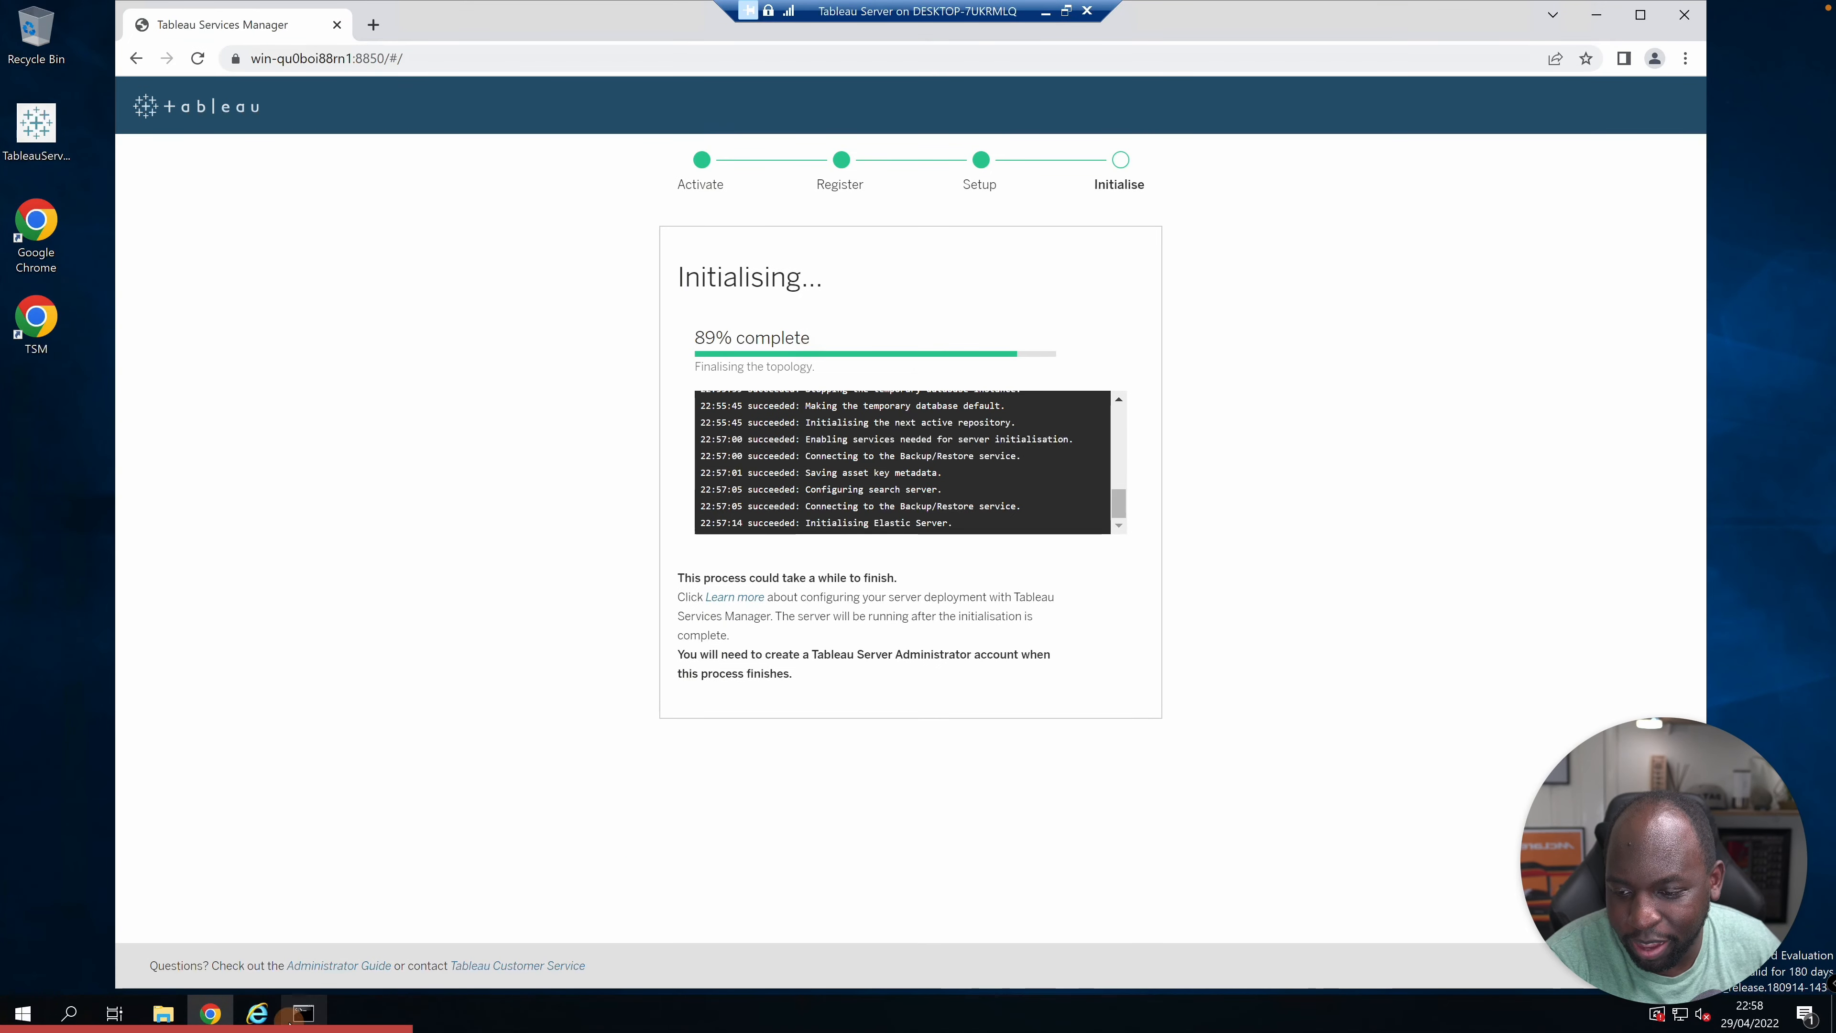
Check the reconnected job's output in the server's Command Prompt and return to the Deploy article
{"action": "left_click", "coordinate": [304, 1013]}
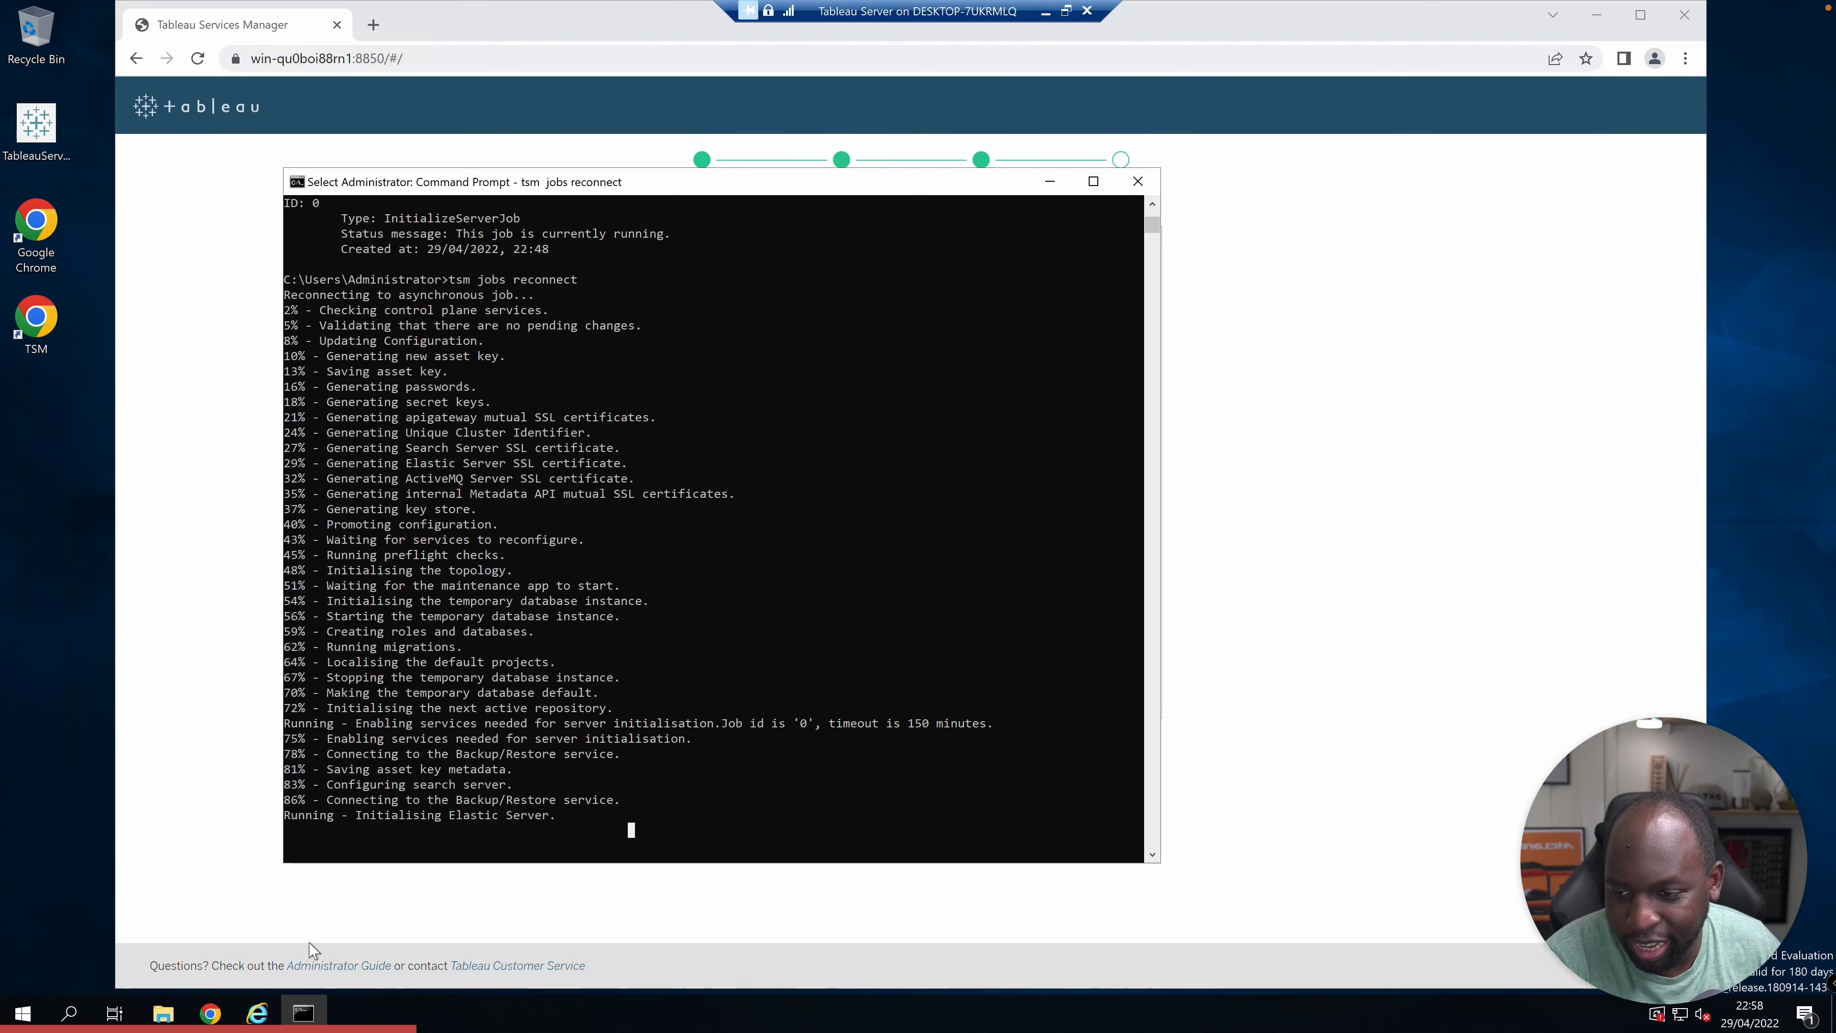
{"action": "left_click", "coordinate": [1306, 550]}
{"action": "key", "text": "ctrl+Left"}
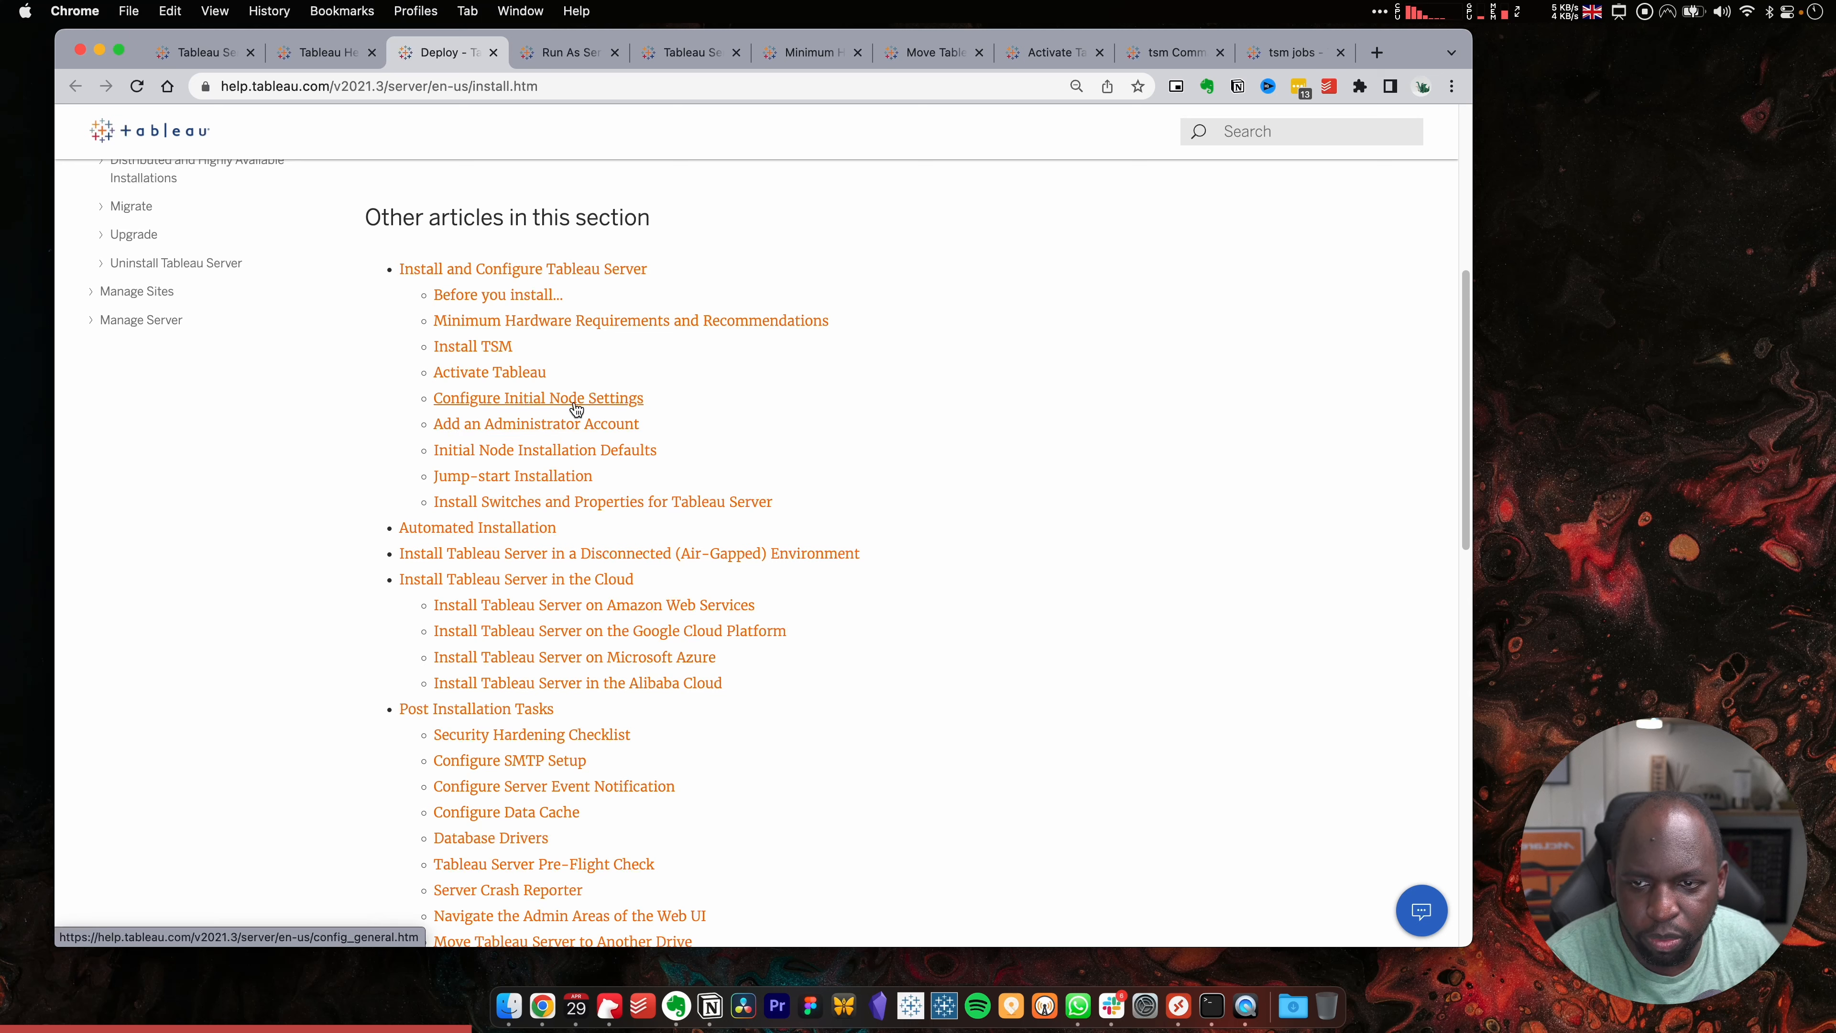
Highlight Configure Initial Node Settings, Add an Administrator Account and the Post Installation Tasks articles in the Deploy article's list
{"action": "left_click_drag", "start_coordinate": [700, 402], "coordinate": [366, 411]}
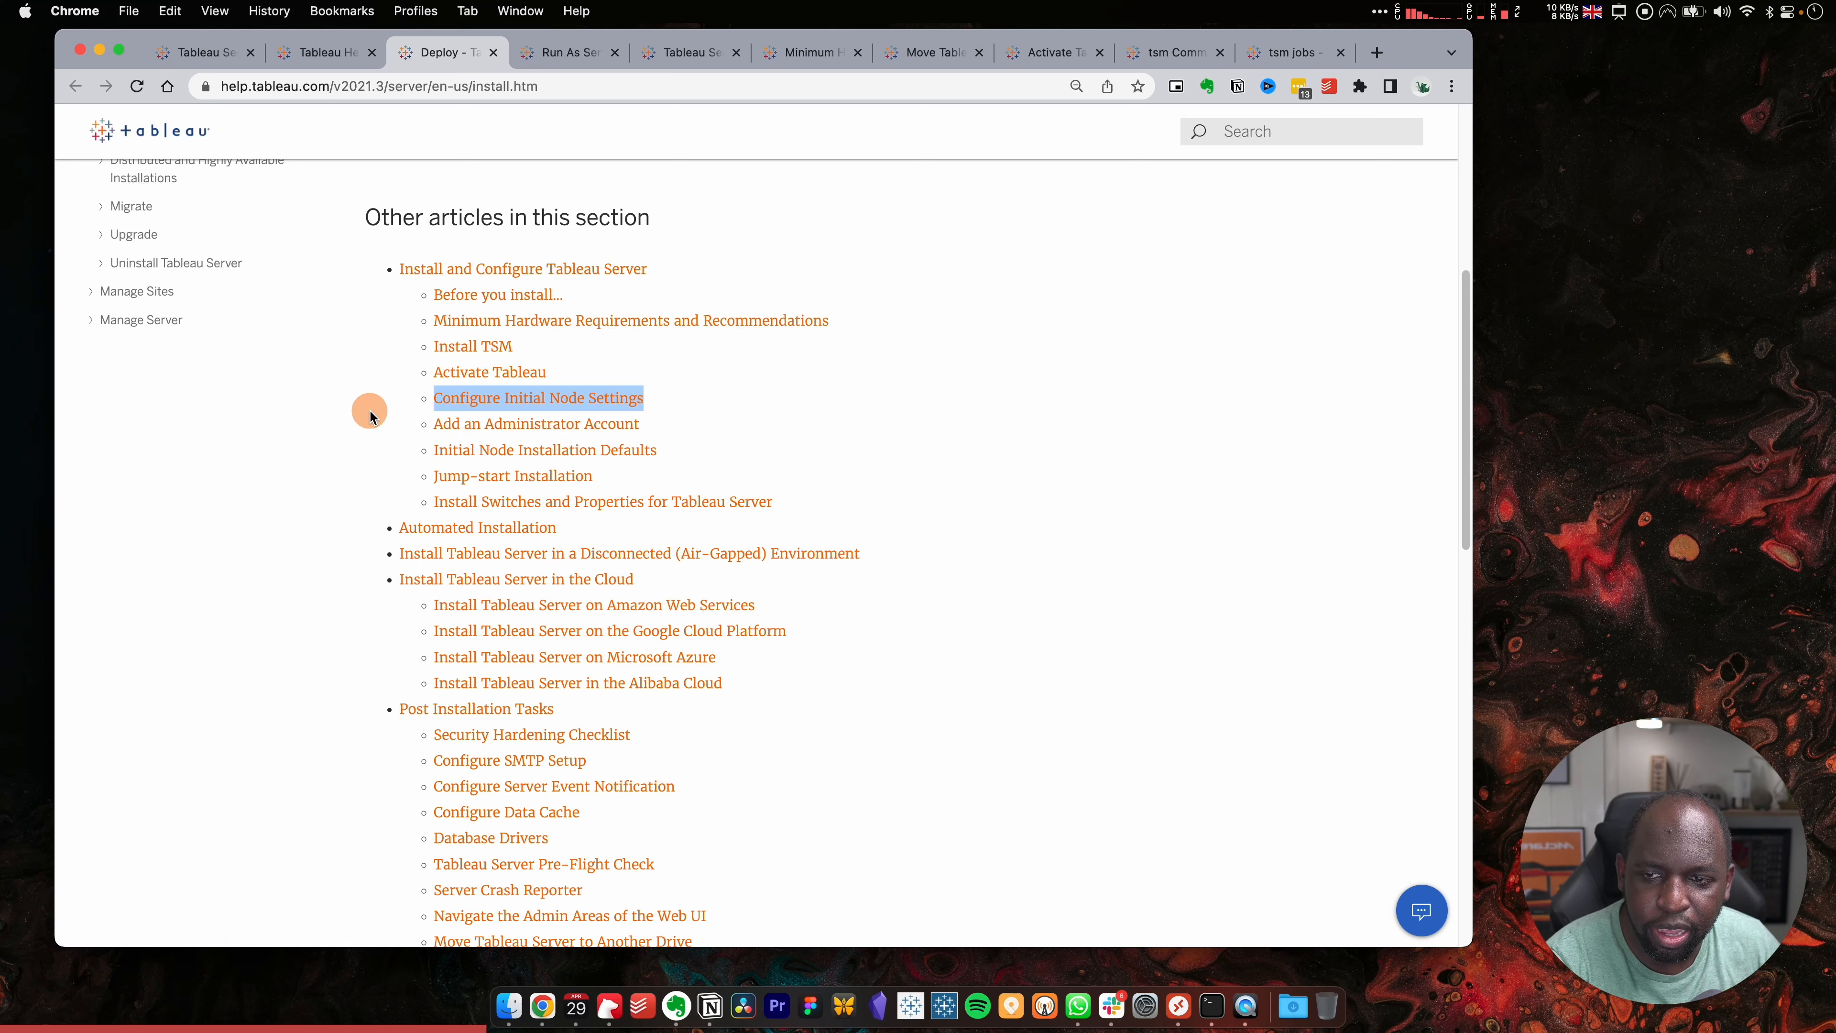
{"action": "left_click_drag", "start_coordinate": [708, 427], "coordinate": [417, 425]}
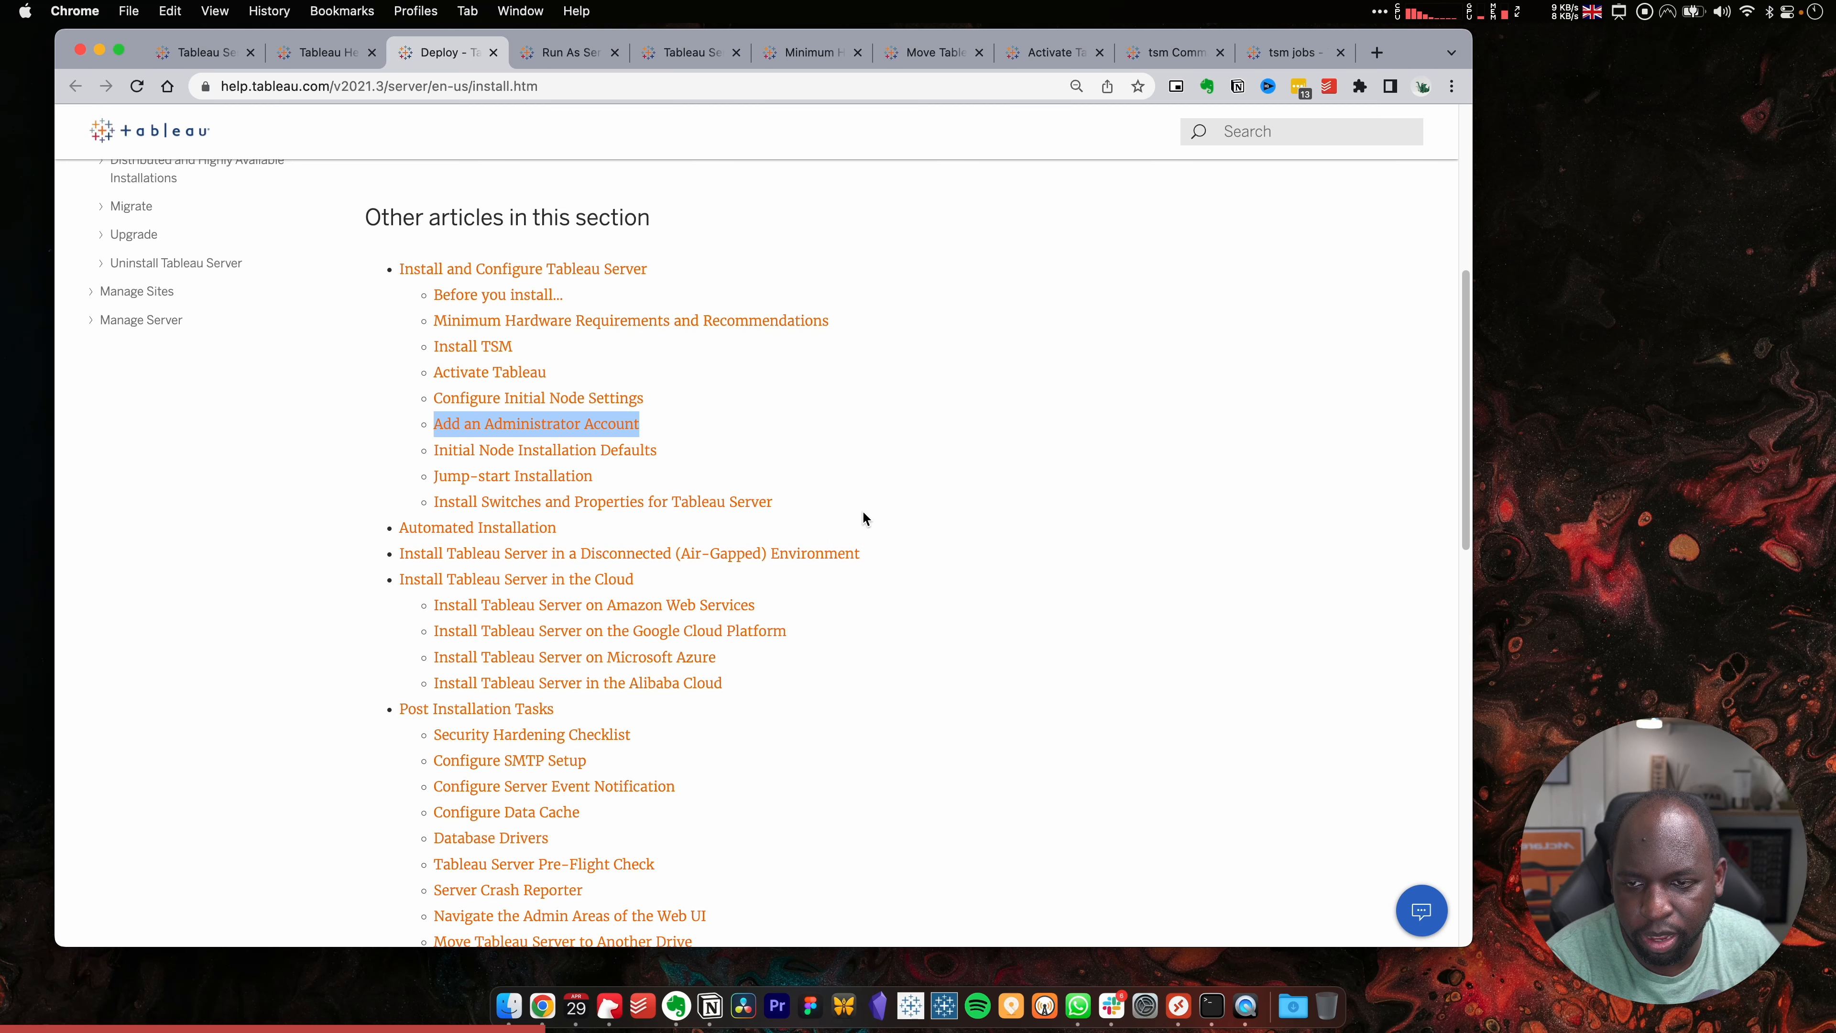
{"action": "scroll", "coordinate": [847, 502], "scroll_direction": "down", "scroll_amount": 2}
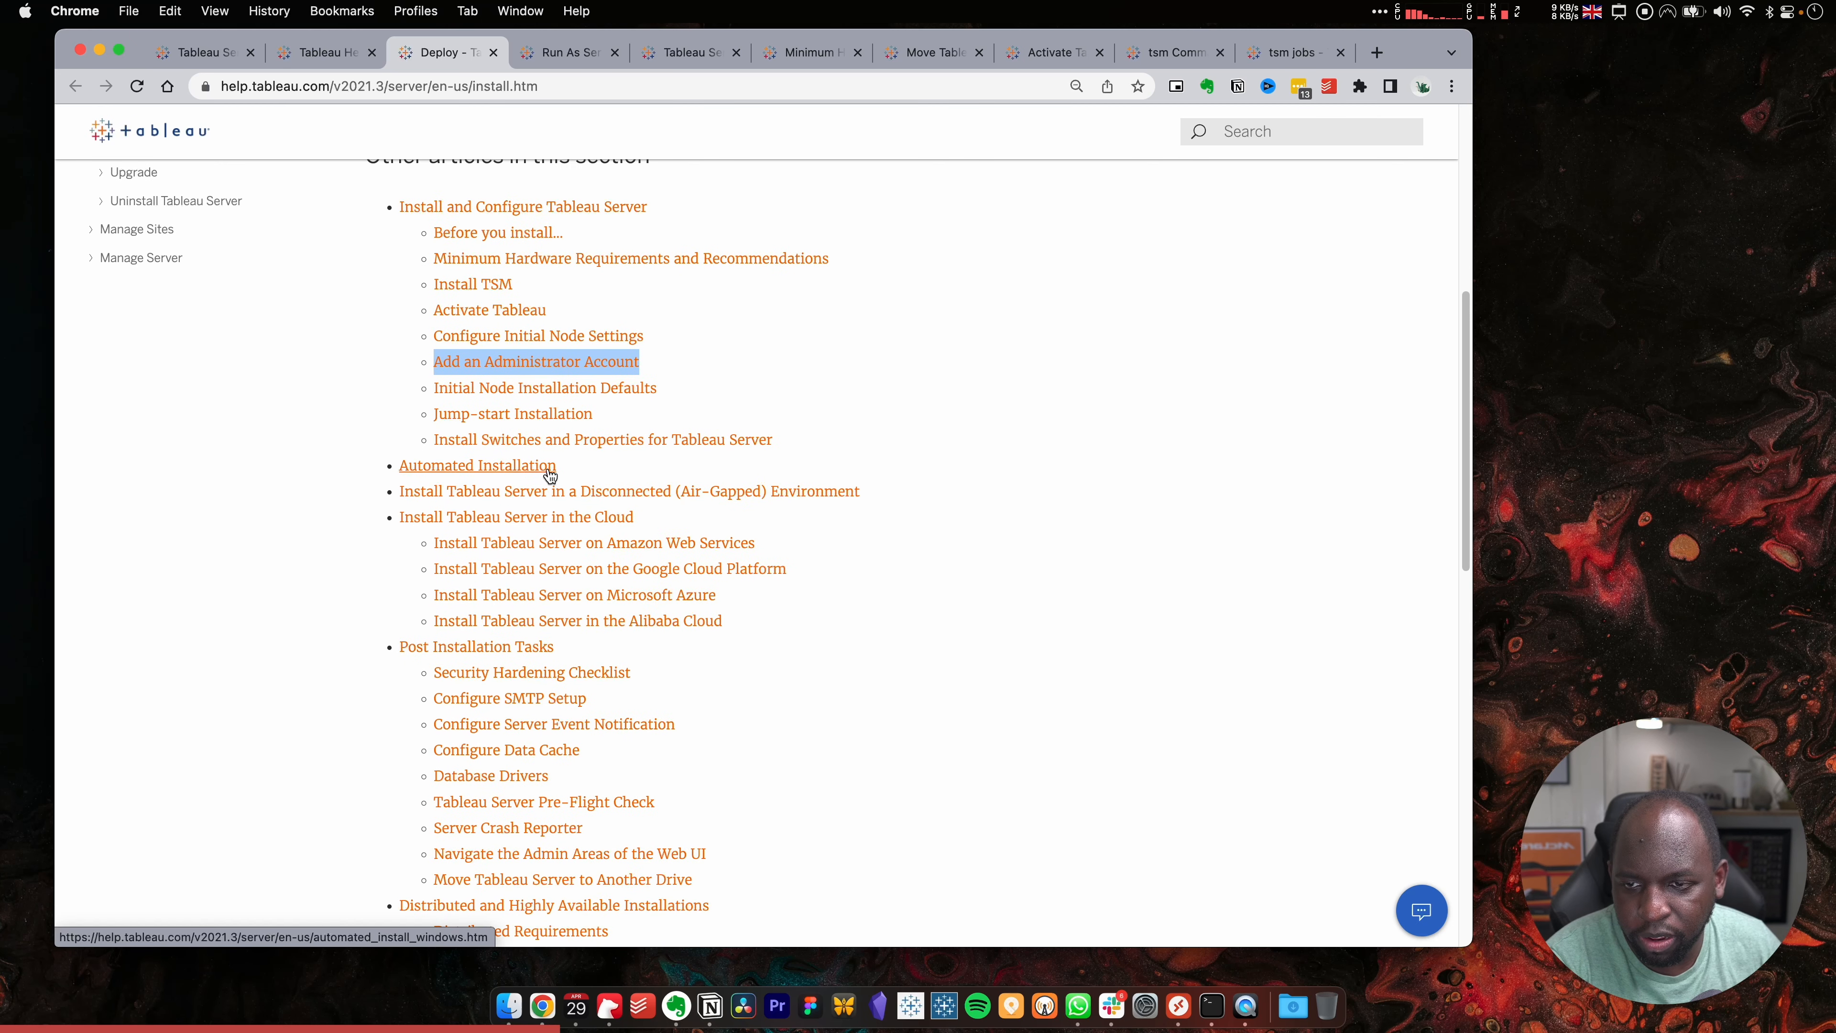
{"action": "scroll", "coordinate": [646, 471], "scroll_direction": "down", "scroll_amount": 4}
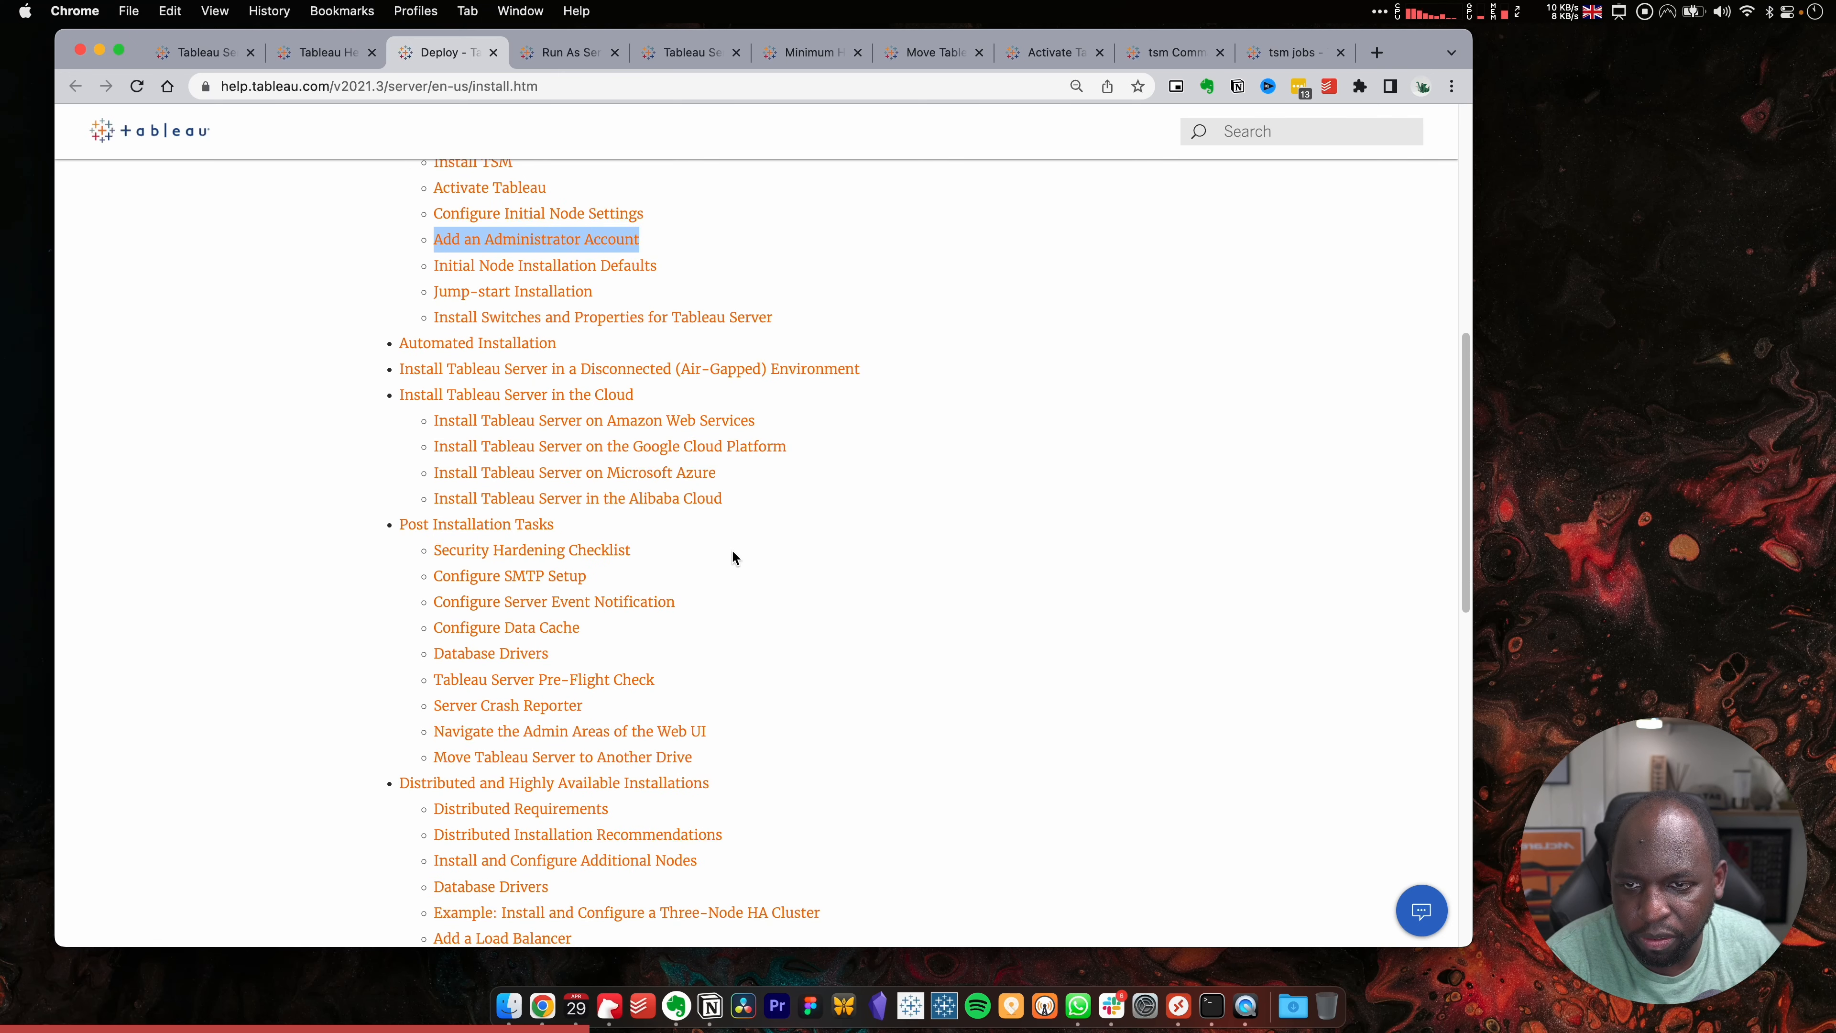
{"action": "left_click_drag", "start_coordinate": [709, 758], "coordinate": [398, 547]}
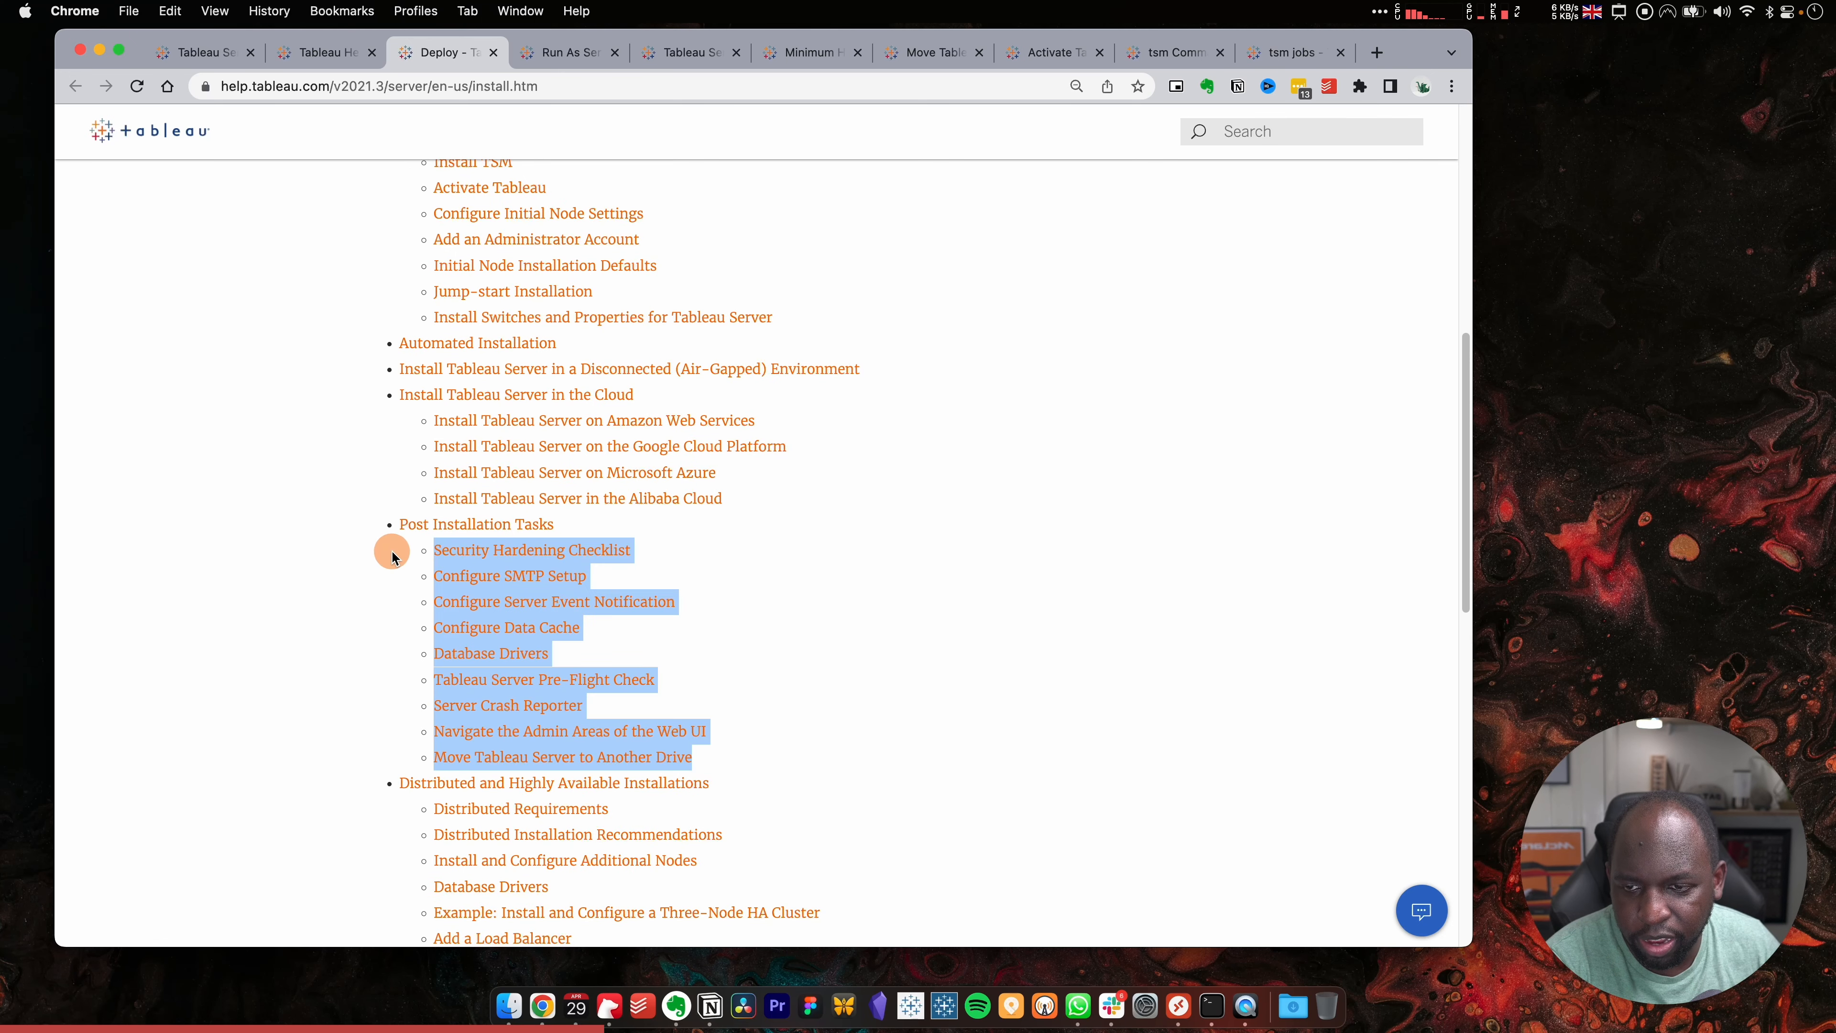
{"action": "scroll", "coordinate": [636, 591], "scroll_direction": "down", "scroll_amount": 2}
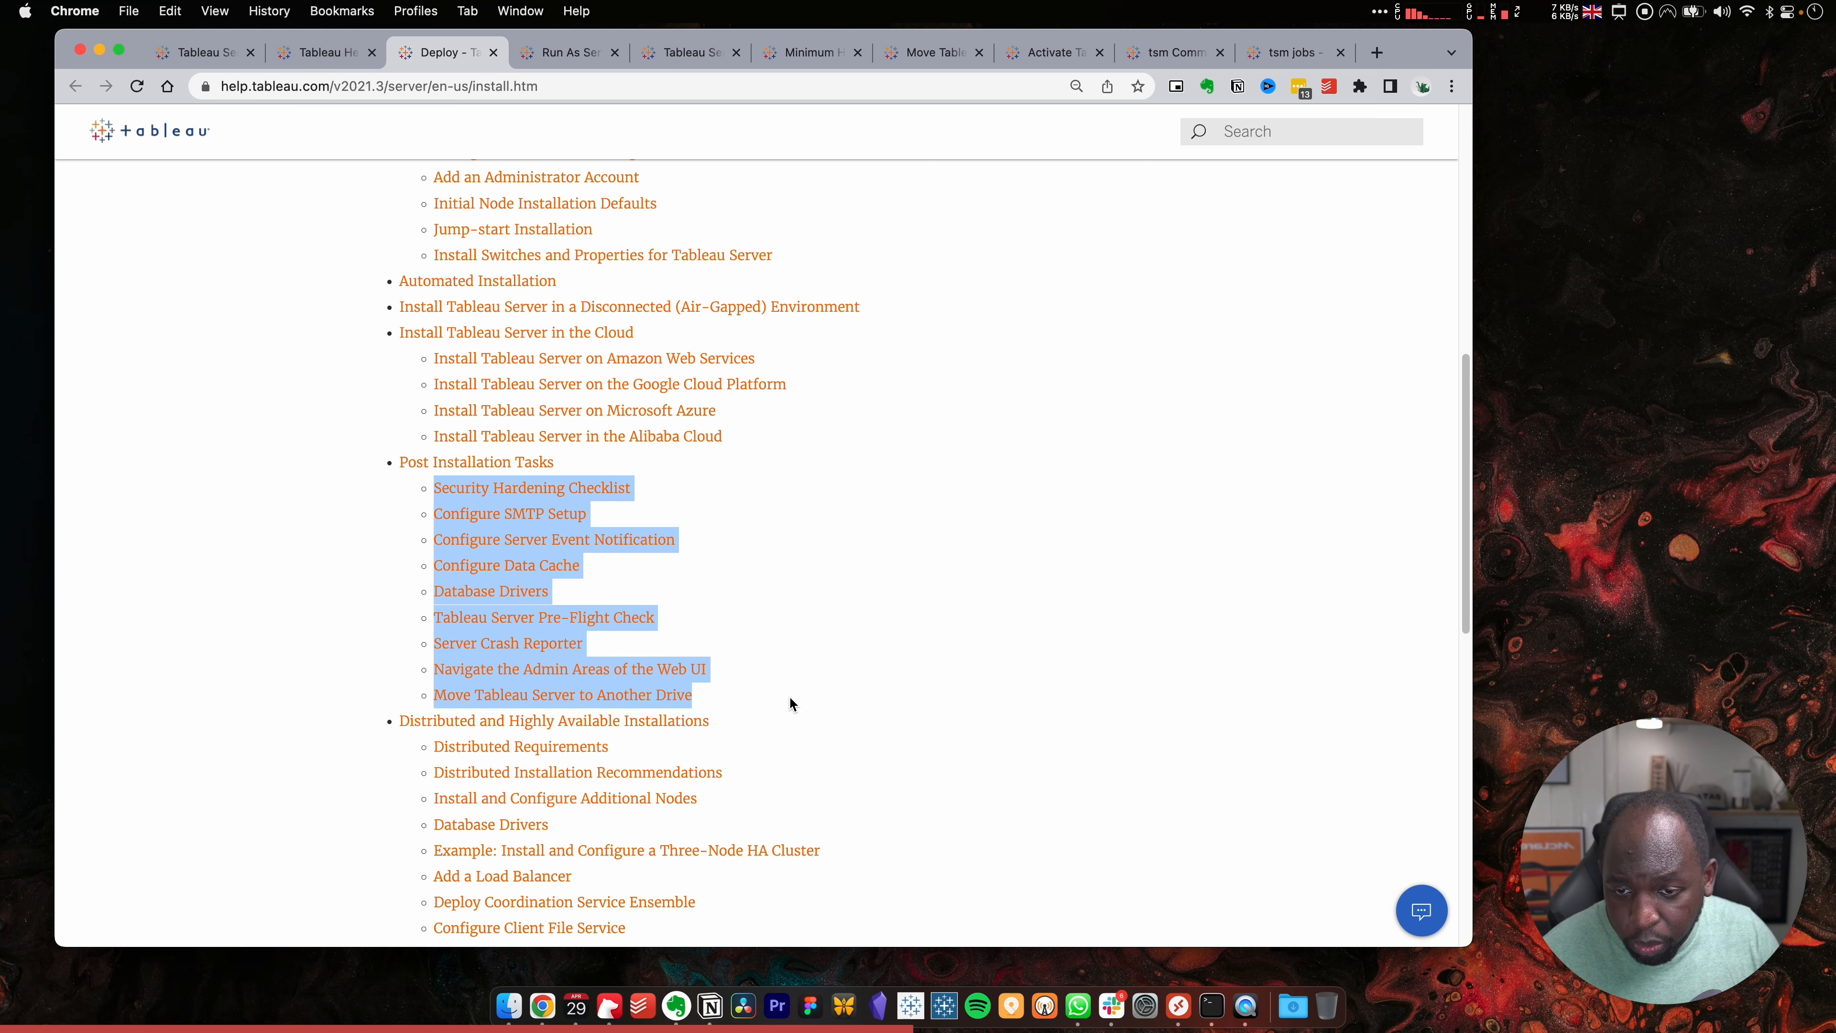
{"action": "scroll", "coordinate": [792, 704], "scroll_direction": "down", "scroll_amount": 1}
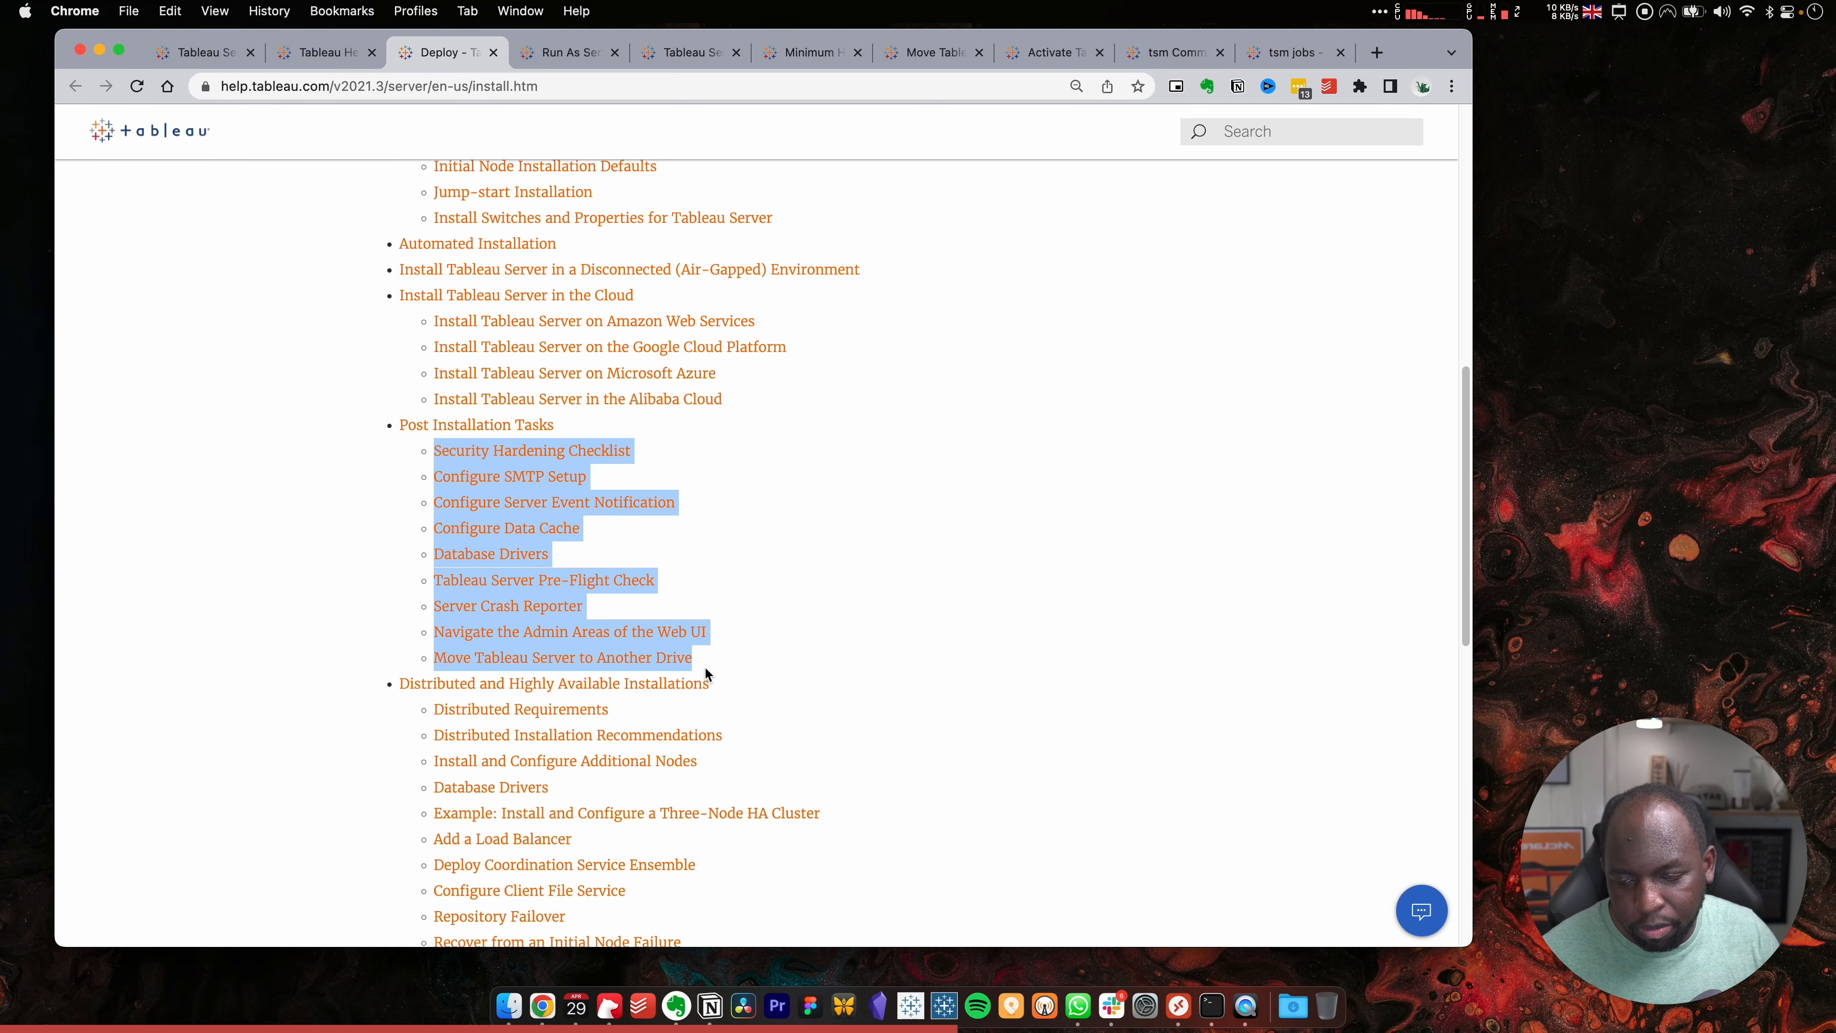
Review the Distributed and Highly Available Installations, Migrate, Upgrade and Uninstall sections of the Deploy article's list
{"action": "scroll", "coordinate": [701, 678], "scroll_direction": "down", "scroll_amount": 2}
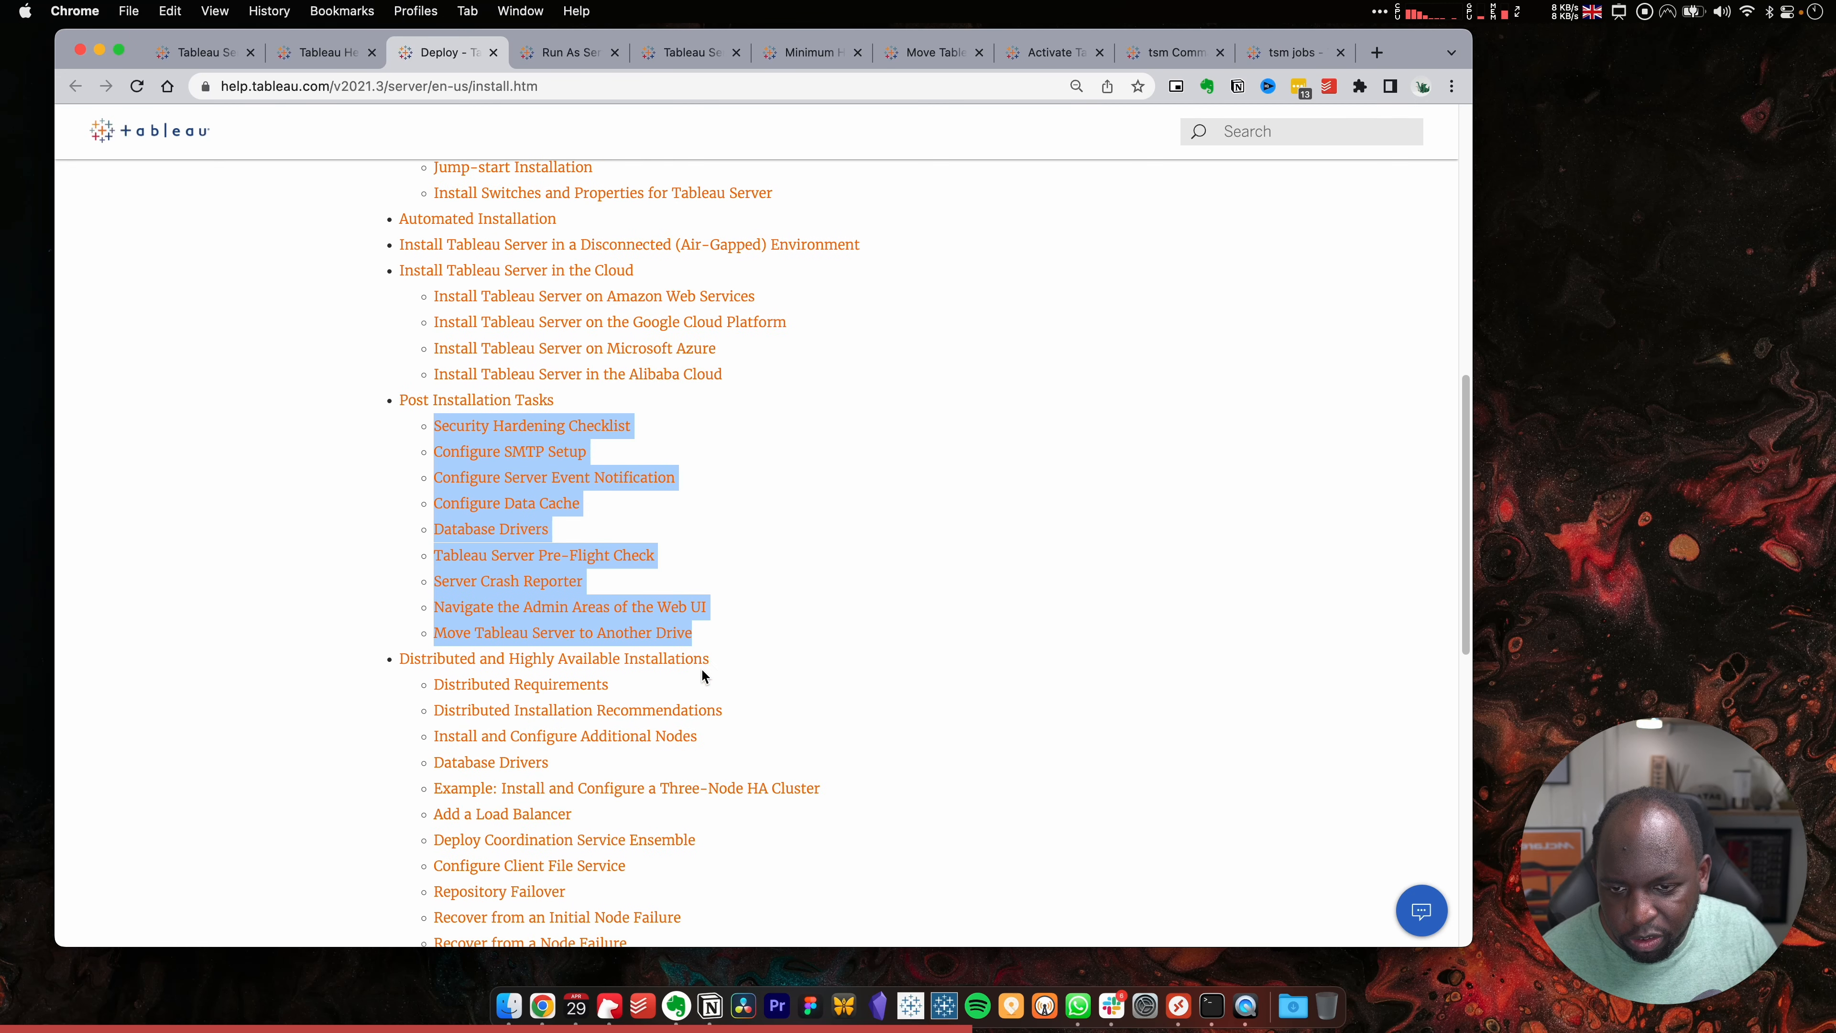
{"action": "scroll", "coordinate": [701, 678], "scroll_direction": "down", "scroll_amount": 8}
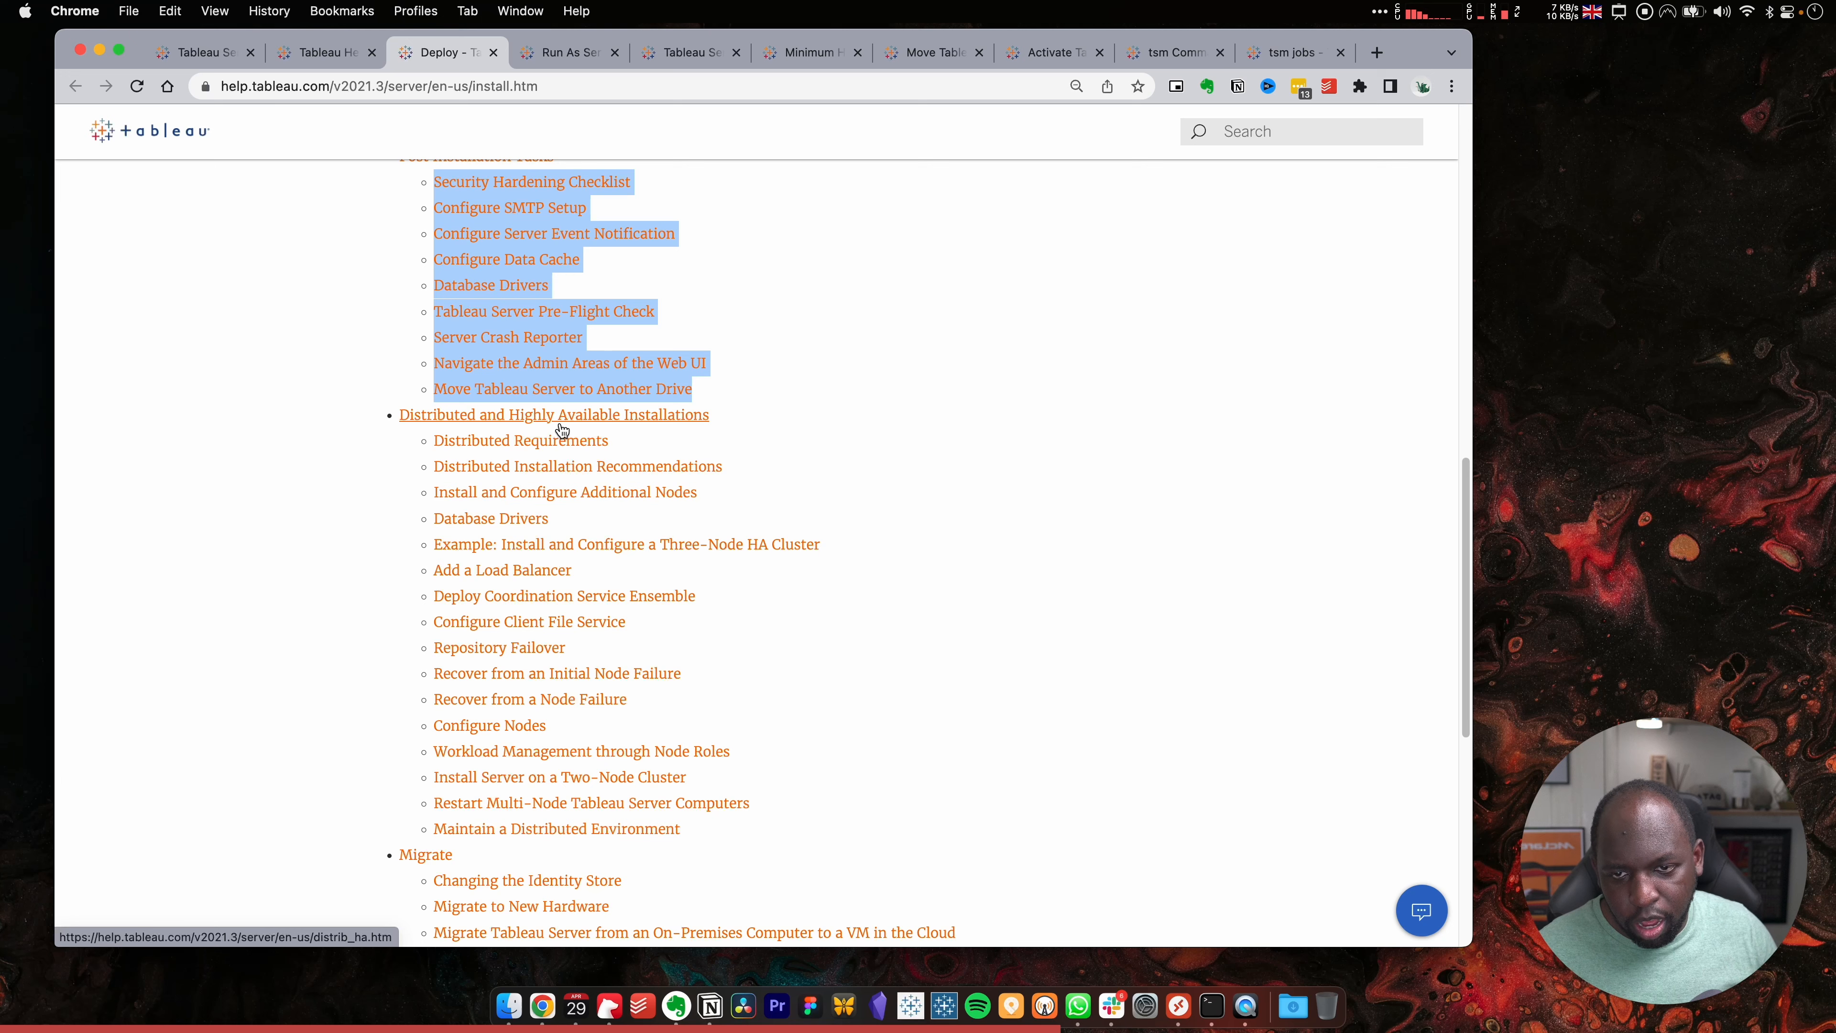
{"action": "scroll", "coordinate": [562, 432], "scroll_direction": "down", "scroll_amount": 5}
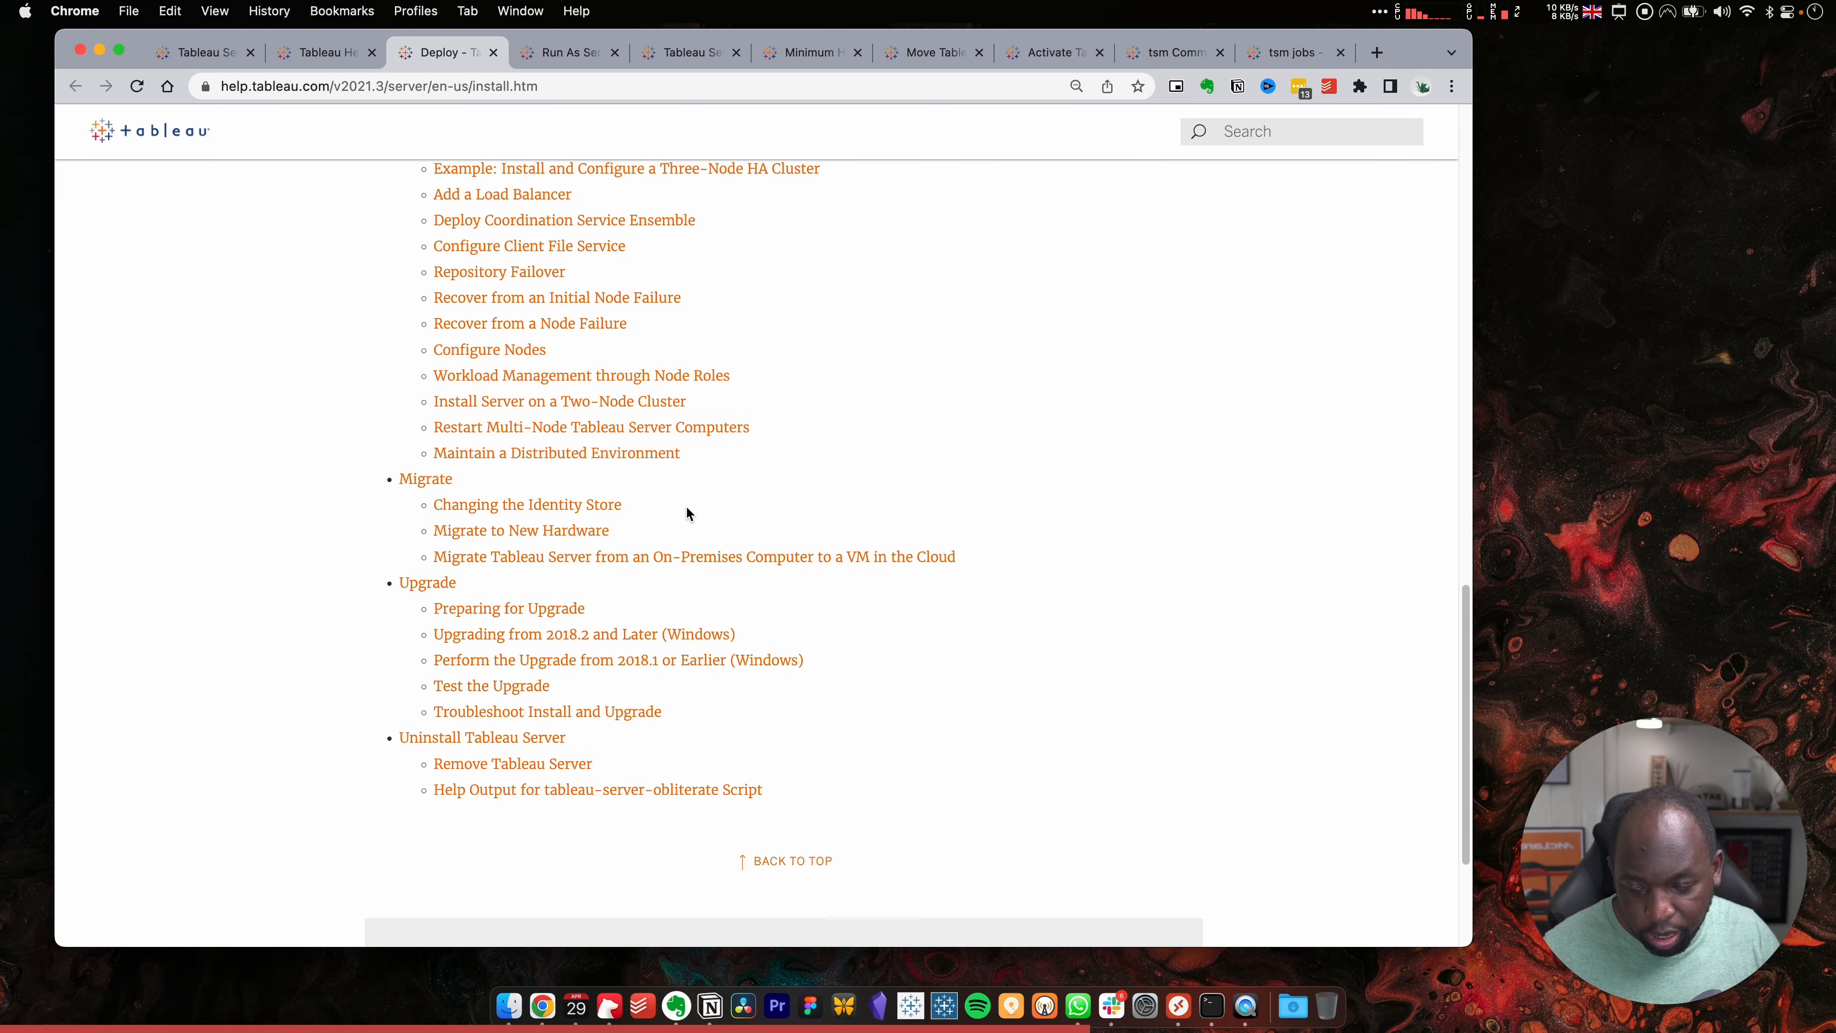
{"action": "scroll", "coordinate": [686, 495], "scroll_direction": "down", "scroll_amount": 1}
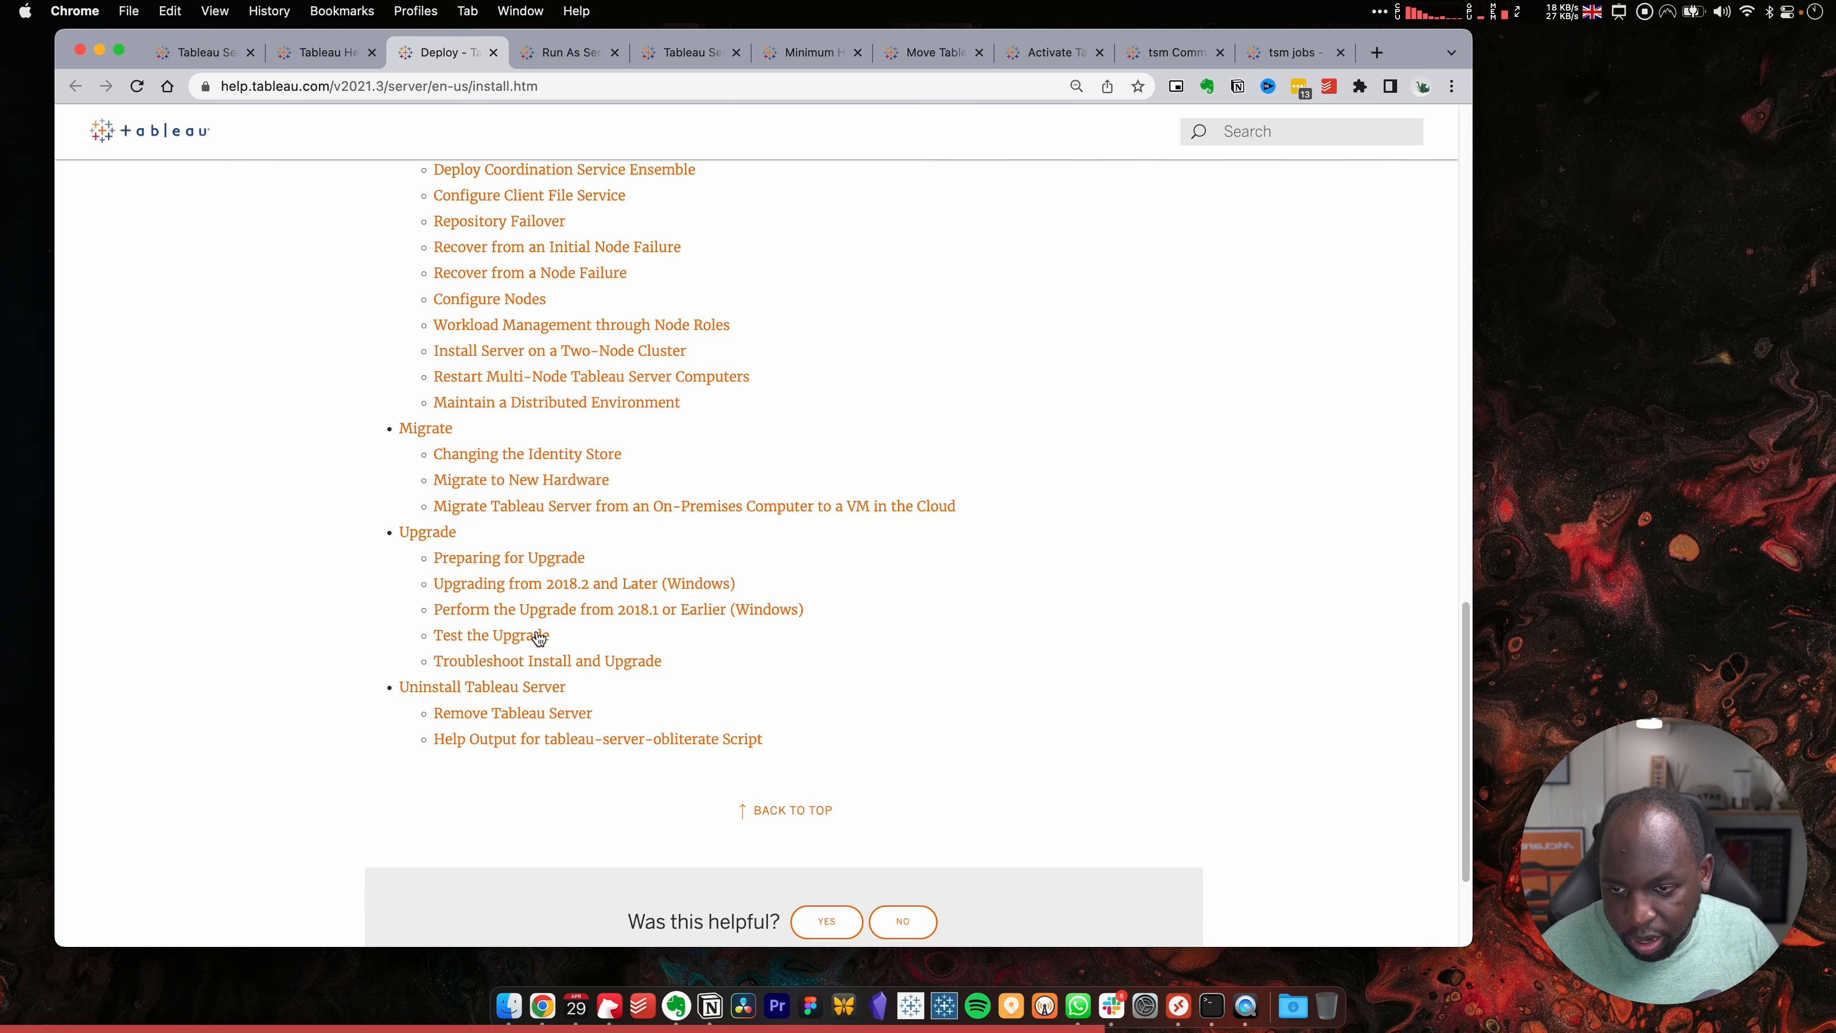
{"action": "scroll", "coordinate": [568, 620], "scroll_direction": "up", "scroll_amount": 5}
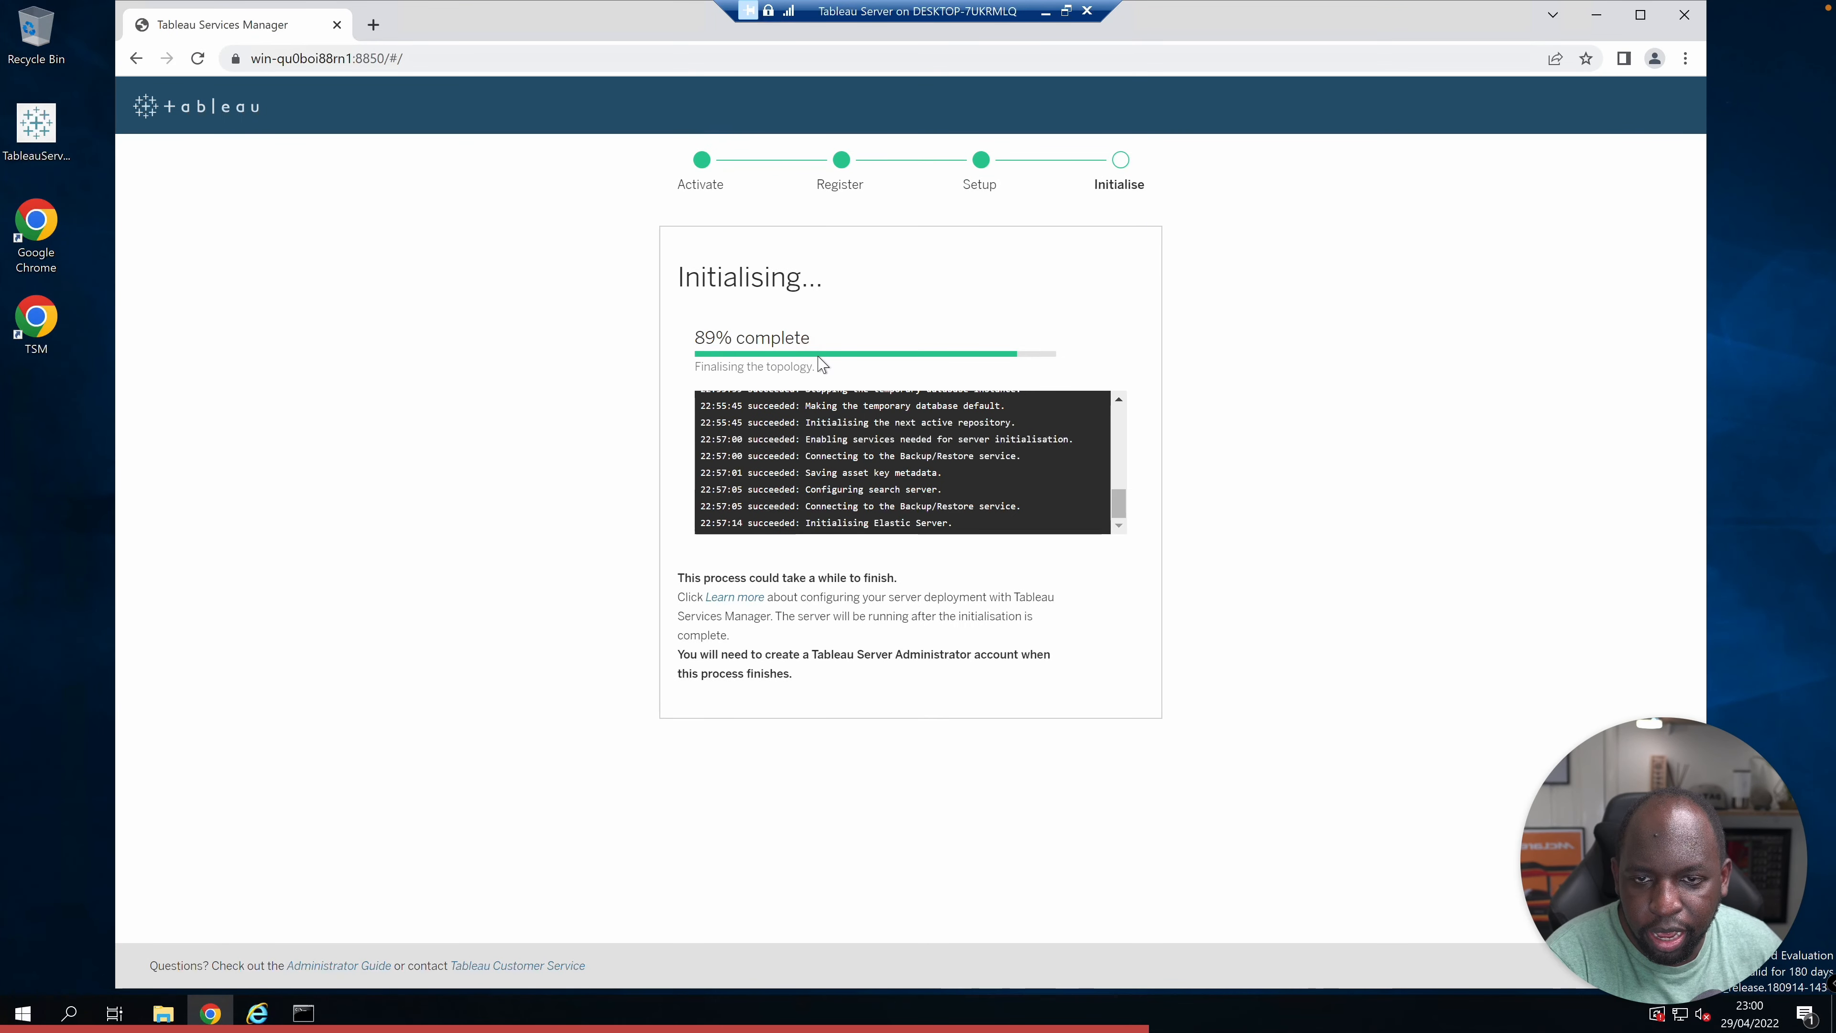
Check the initialisation job's output in the server's Command Prompt, then take the virtual machine out of full screen
{"action": "left_click", "coordinate": [302, 1013]}
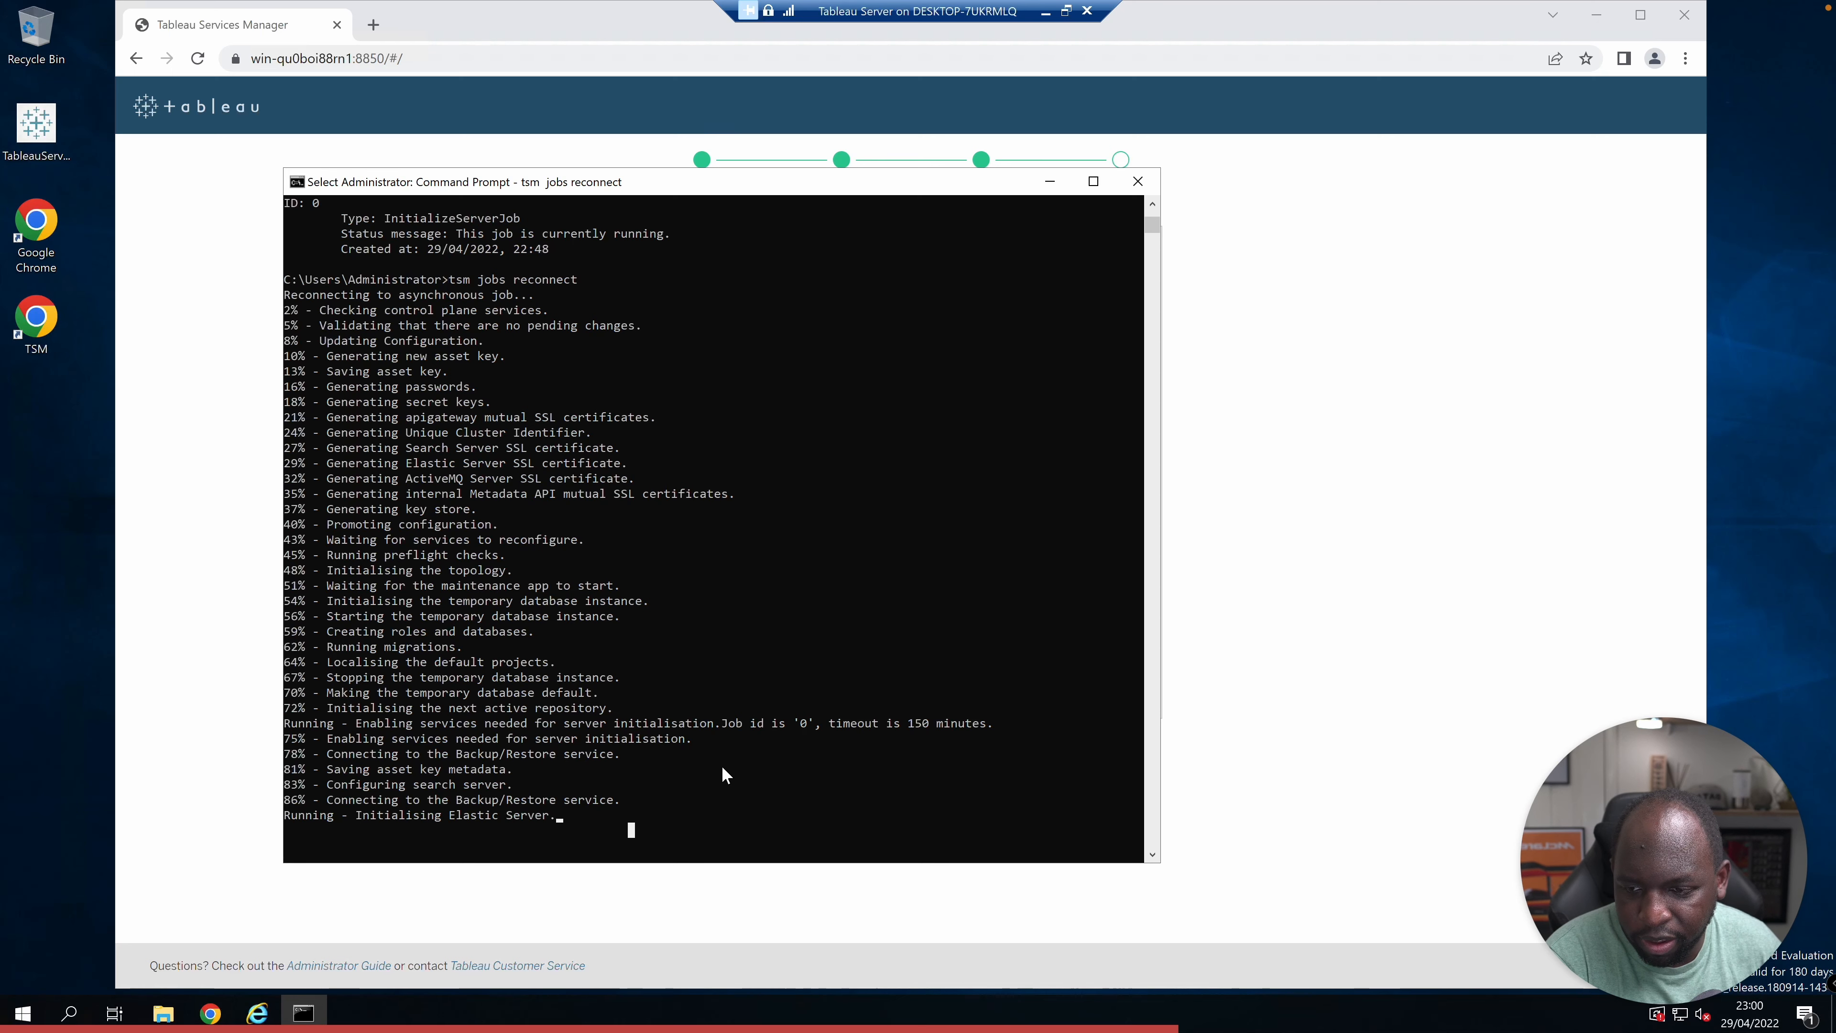
{"action": "left_click", "coordinate": [1253, 610]}
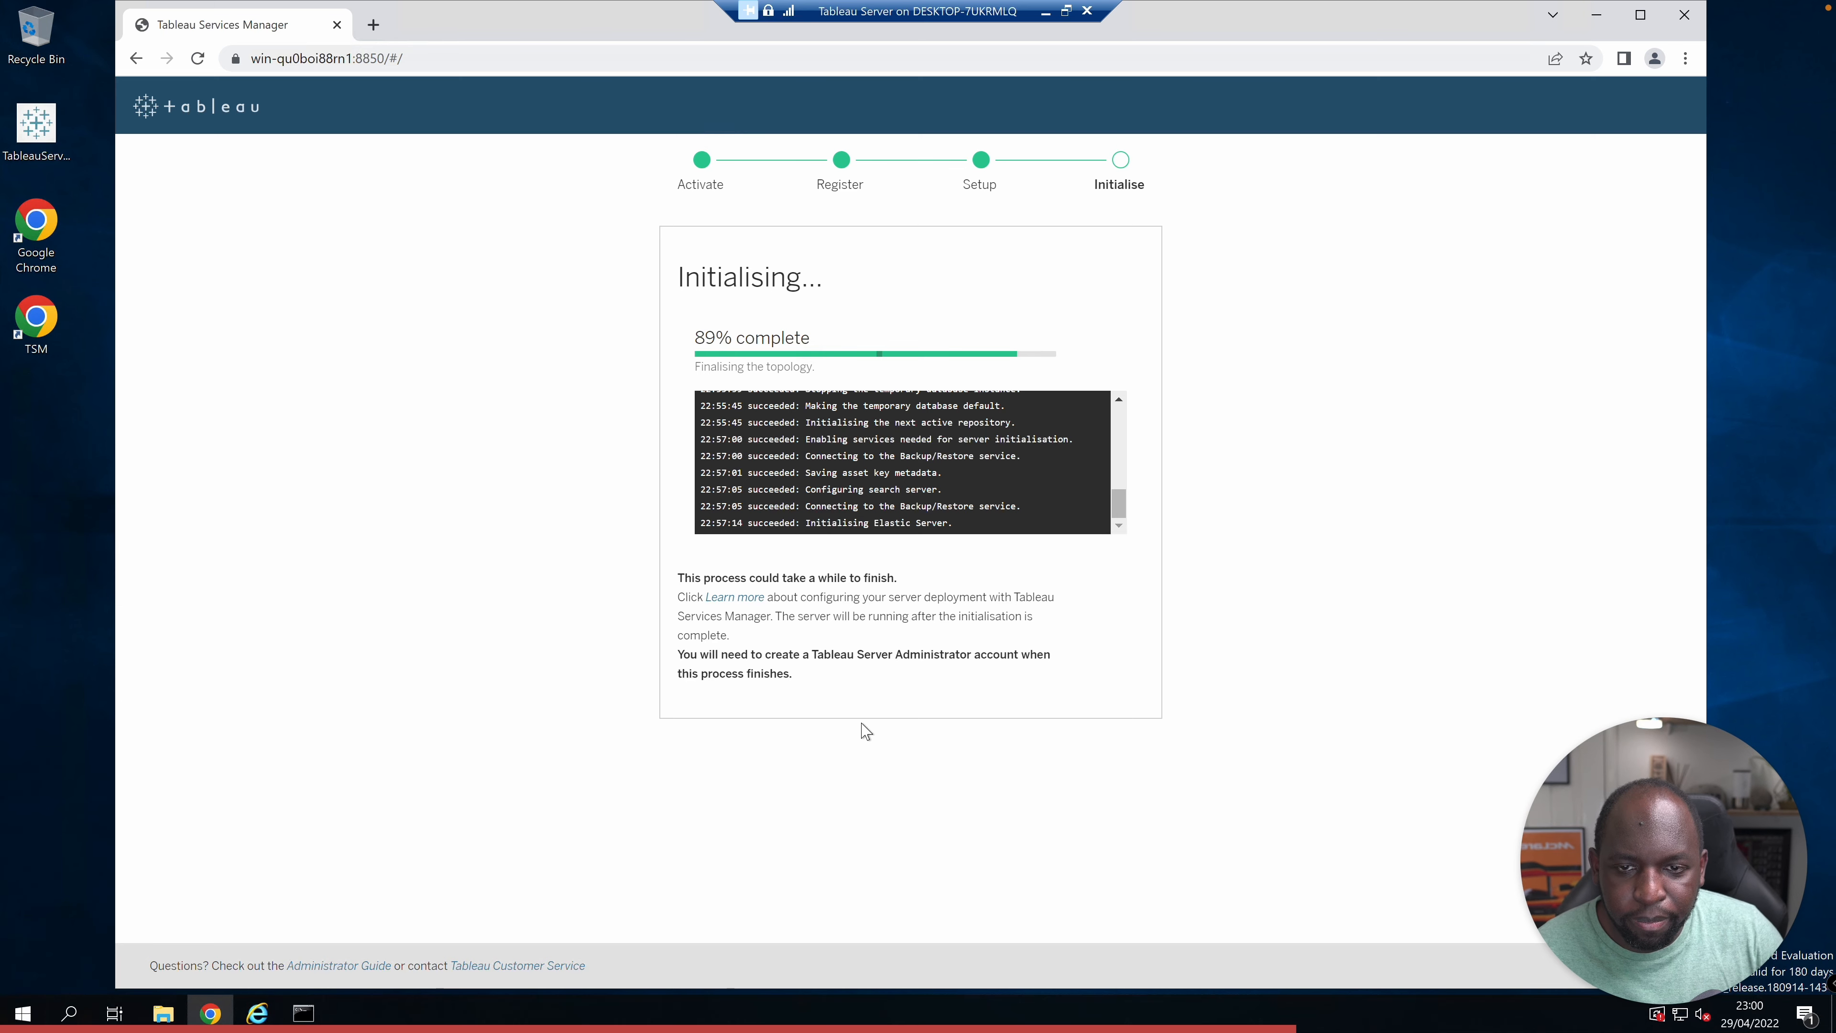
{"action": "left_click", "coordinate": [1066, 11]}
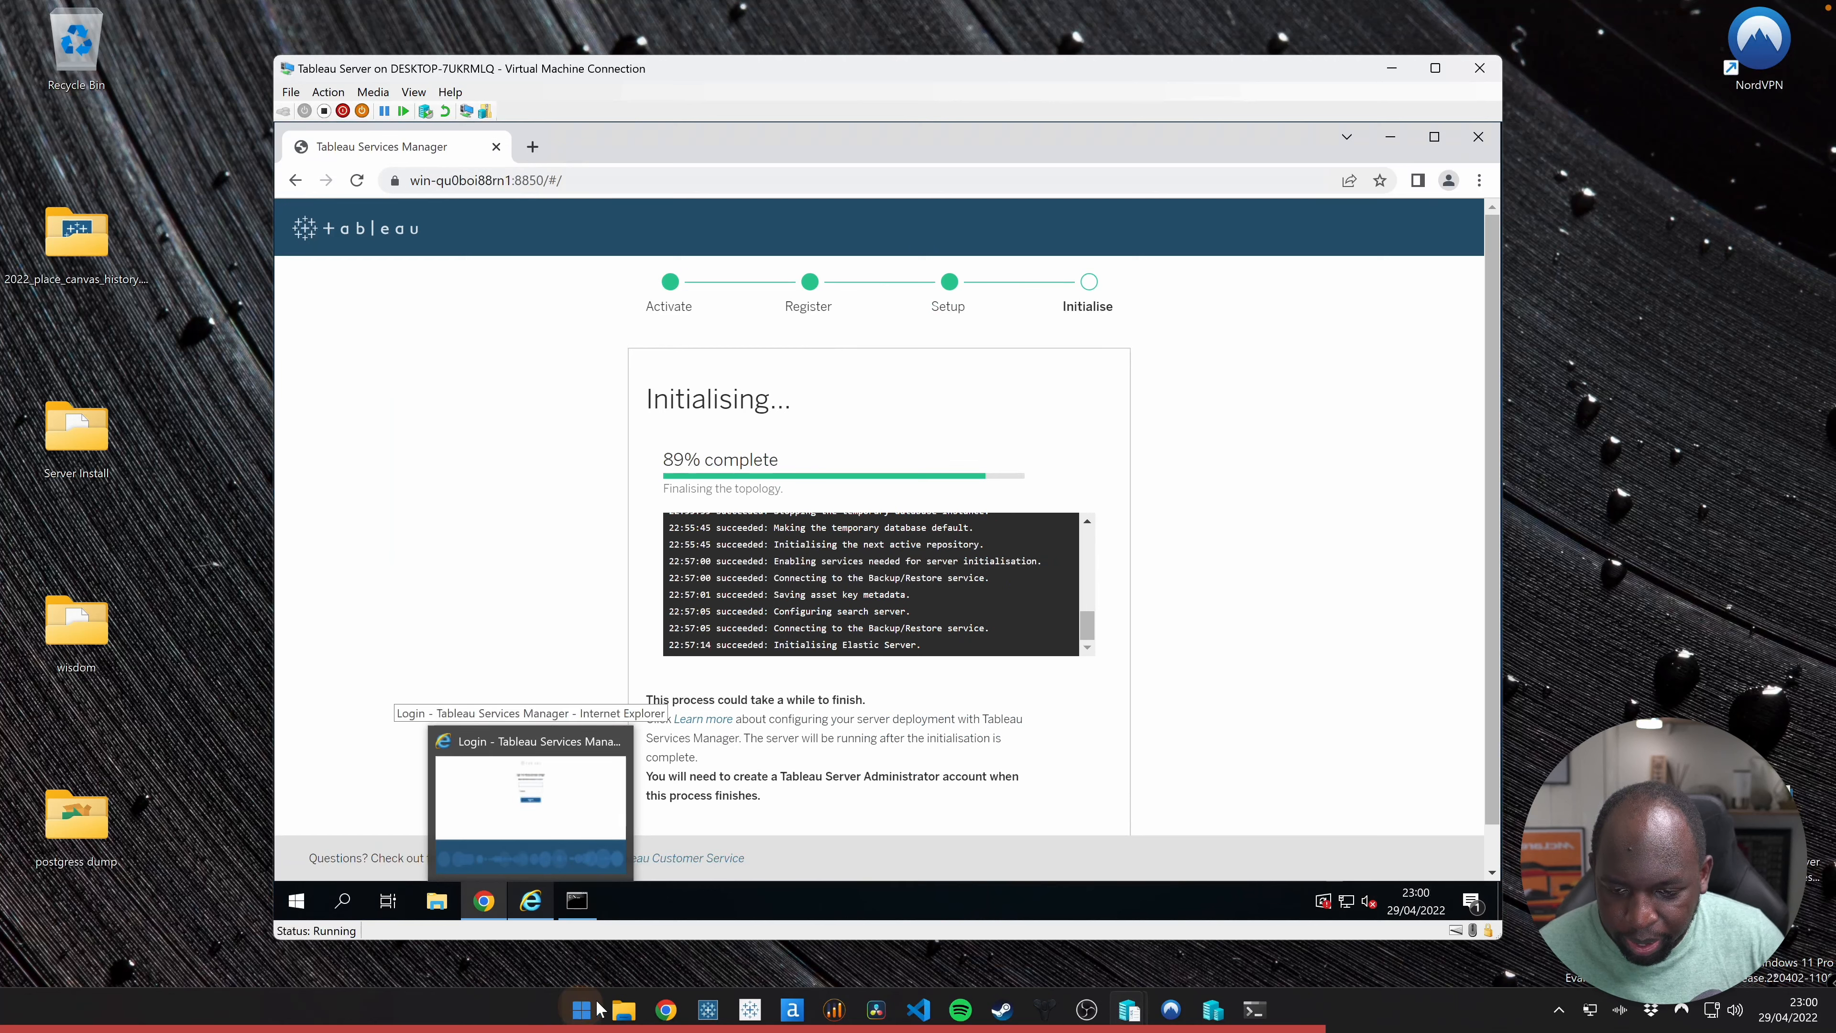
Open Task Manager on the Windows host and move its window over the virtual machine
{"action": "right_click", "coordinate": [582, 1010]}
{"action": "left_click", "coordinate": [591, 774]}
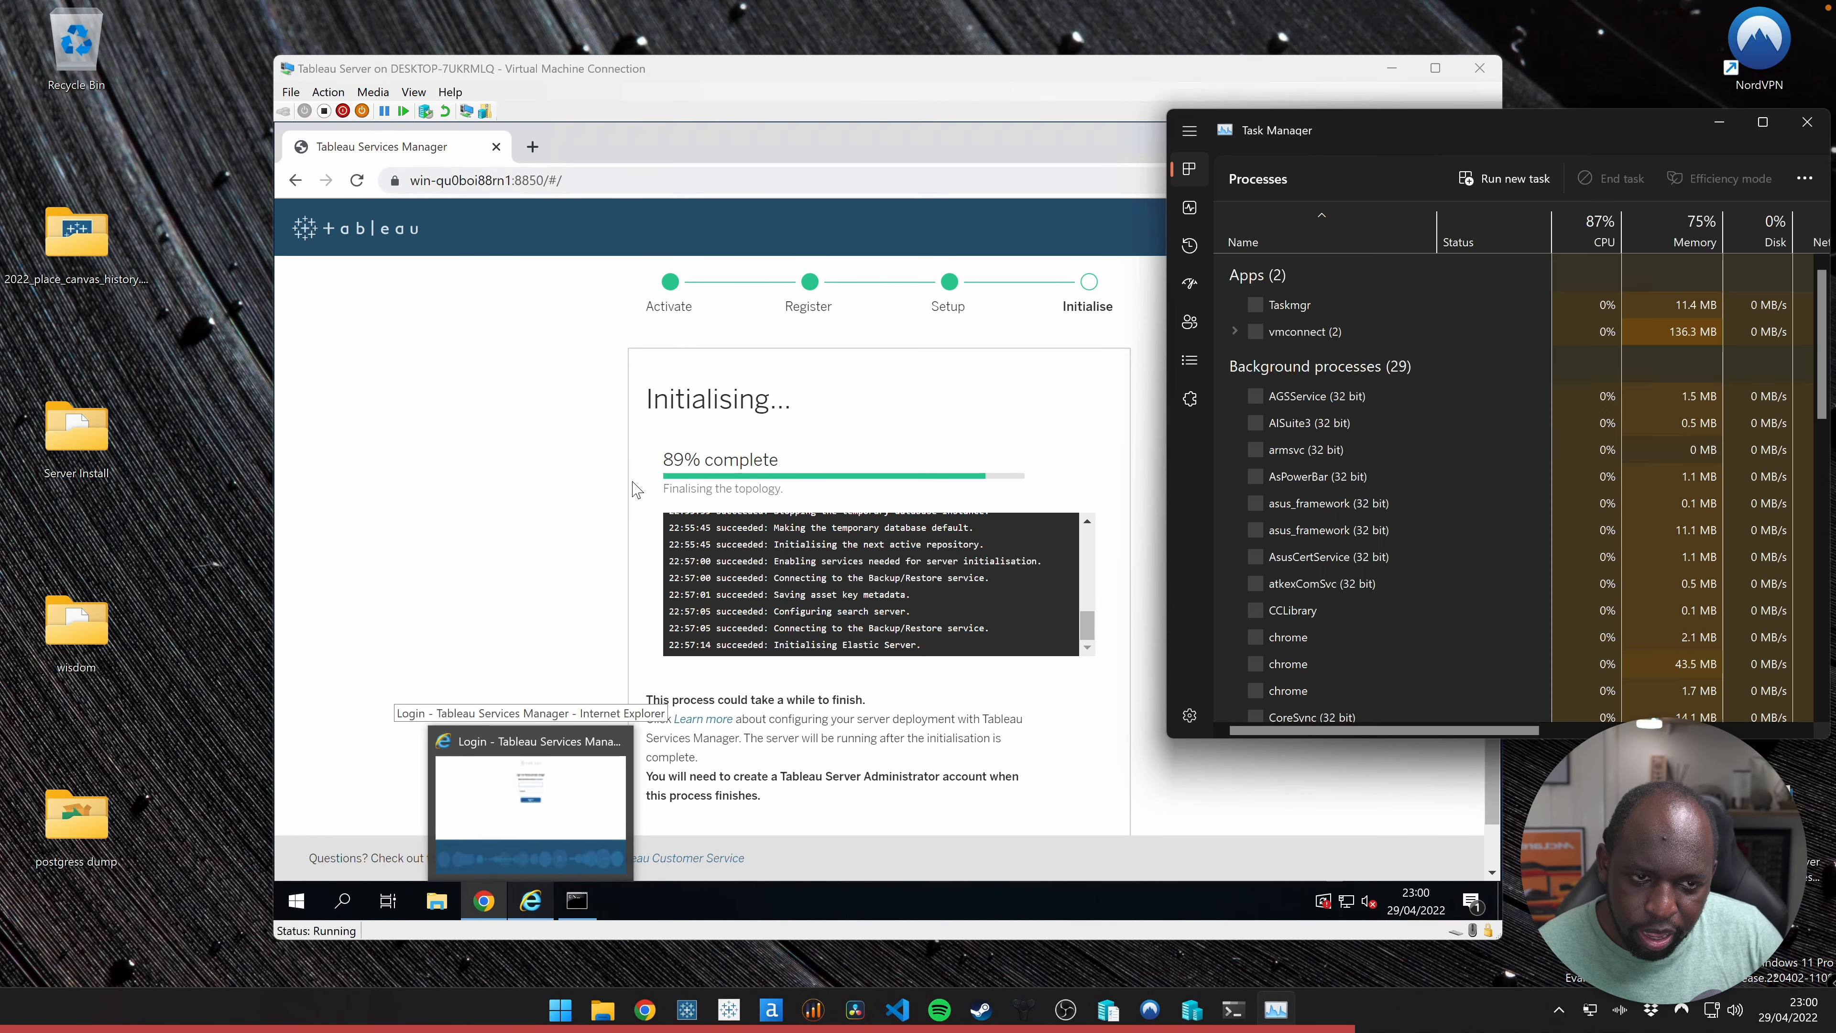
{"action": "left_click_drag", "start_coordinate": [1379, 162], "coordinate": [797, 241]}
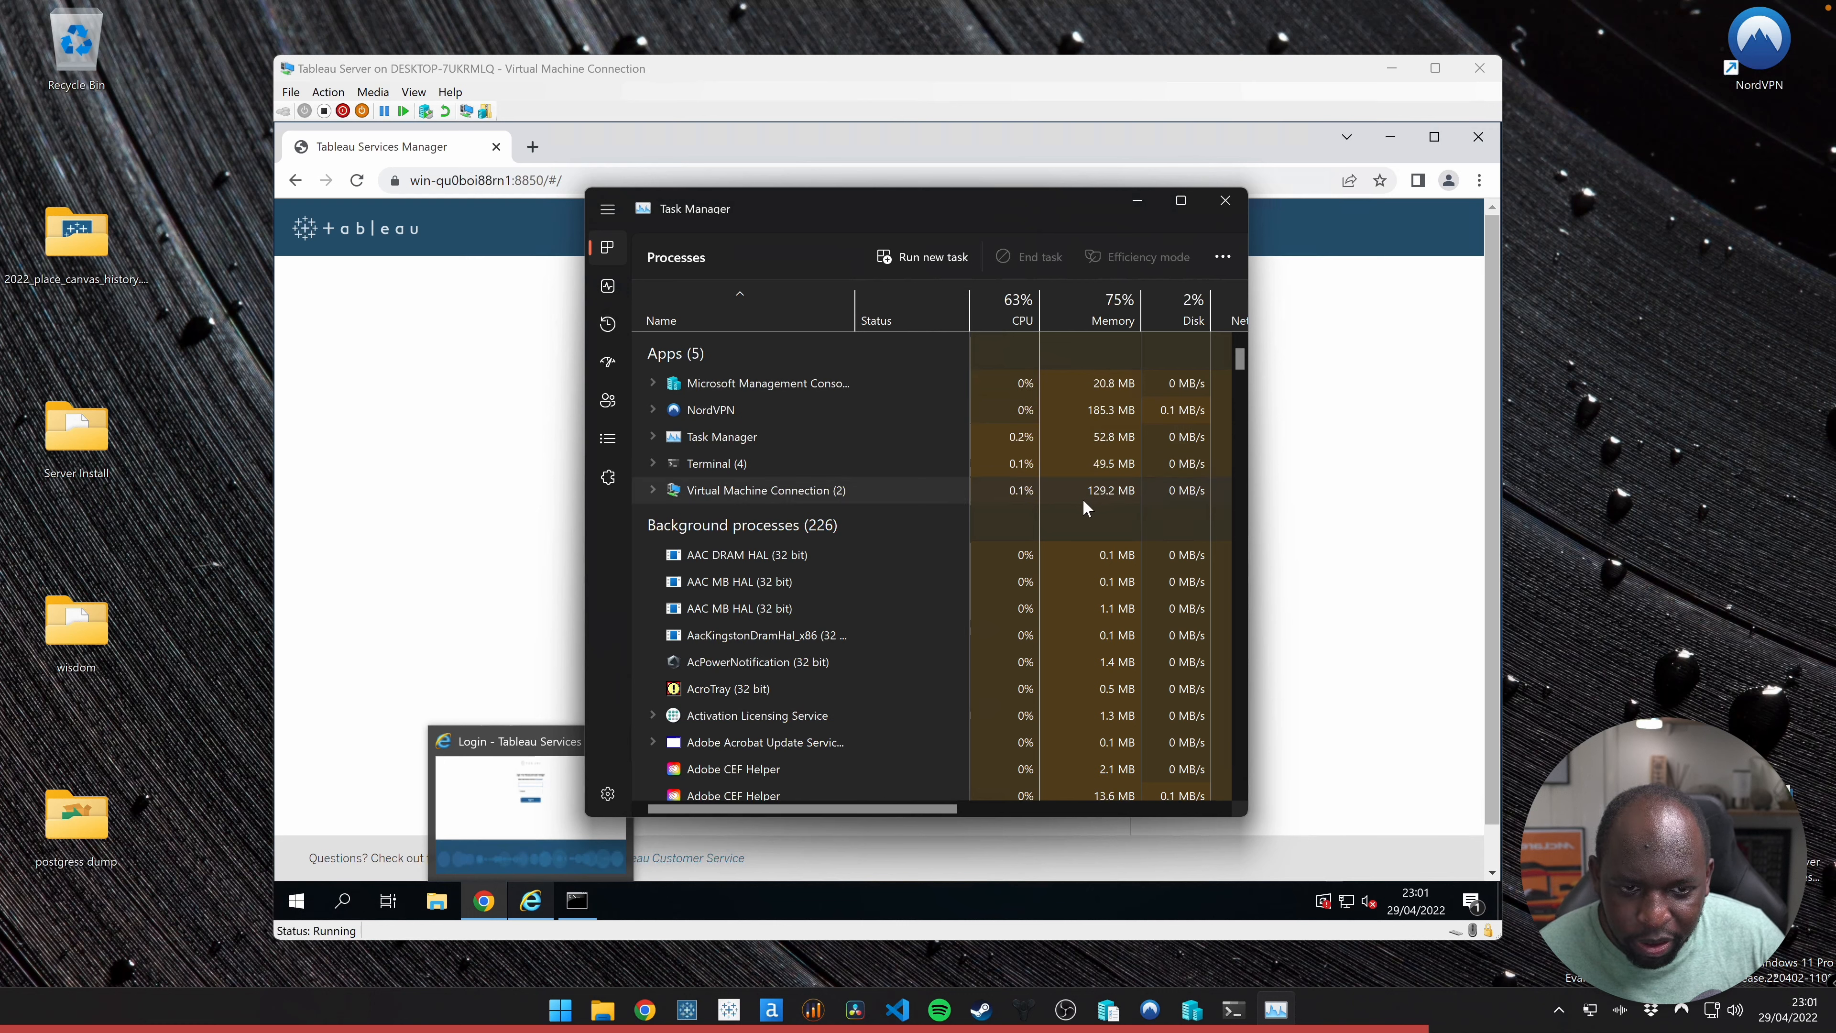
Examine the host's memory, CPU, Disk 0 and GPU 0 performance graphs, then minimise Task Manager
{"action": "left_click", "coordinate": [609, 289]}
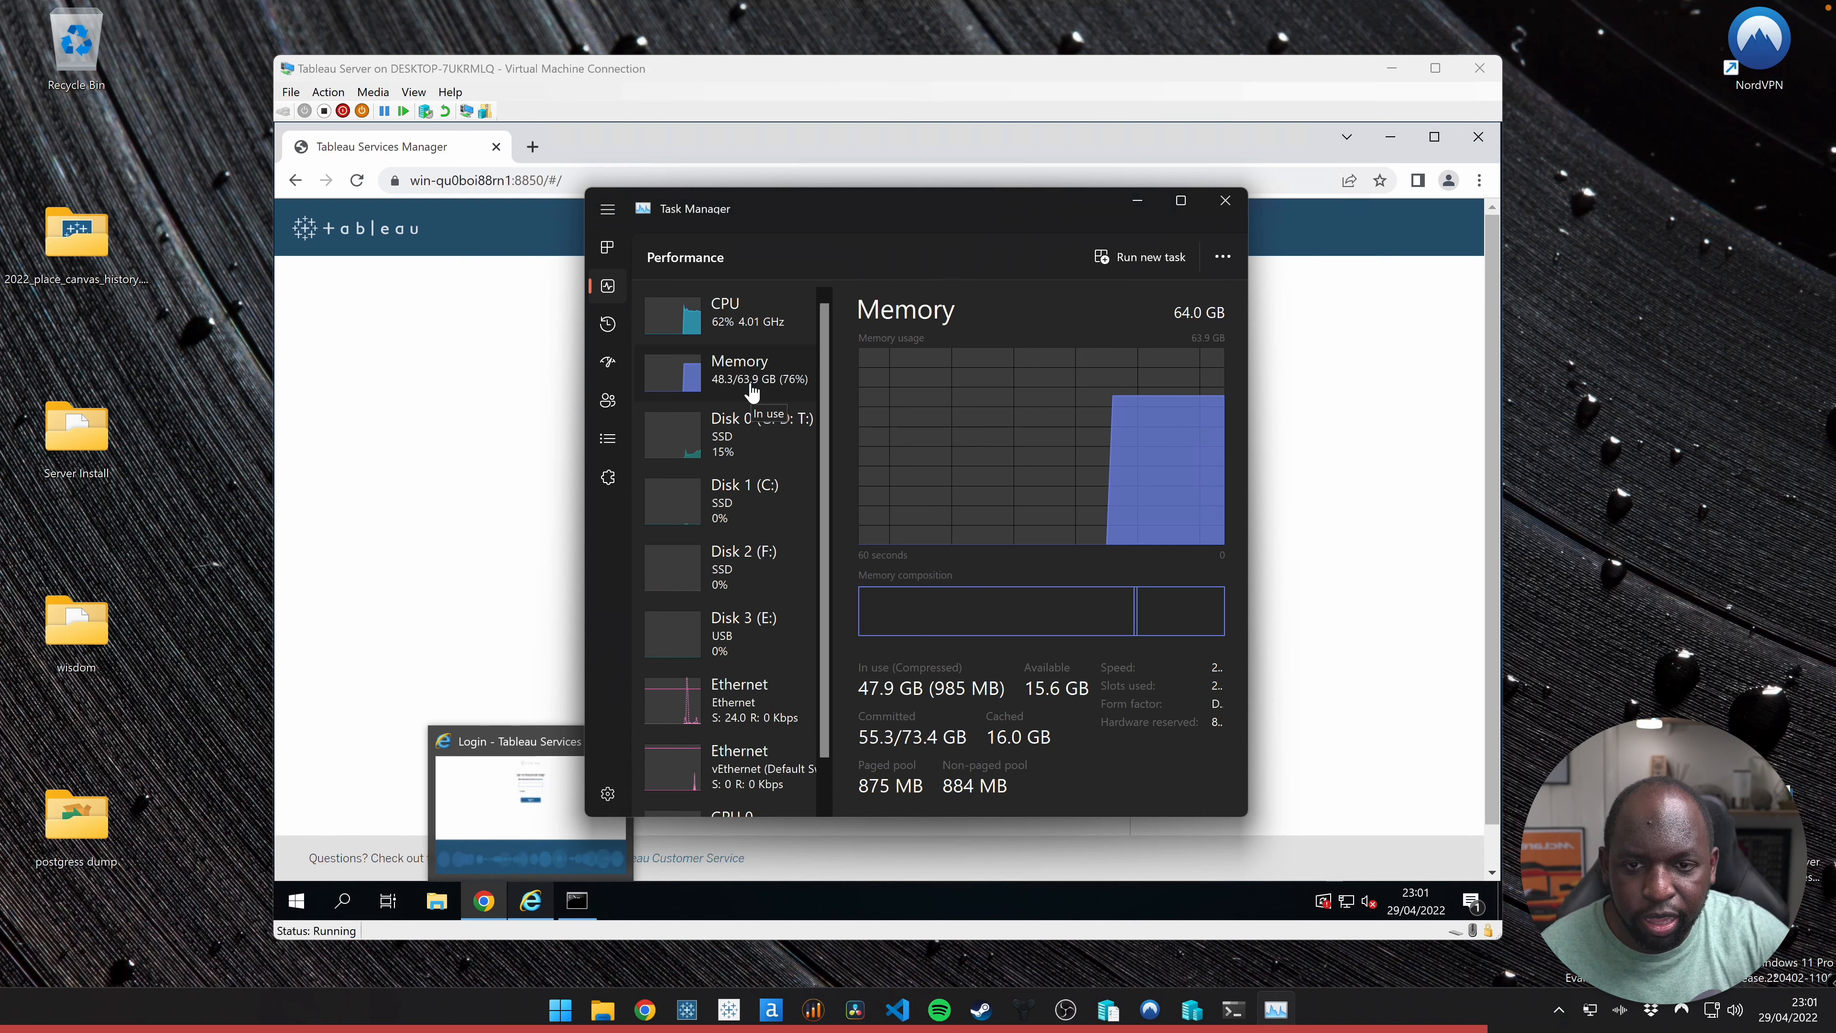
{"action": "left_click", "coordinate": [780, 327]}
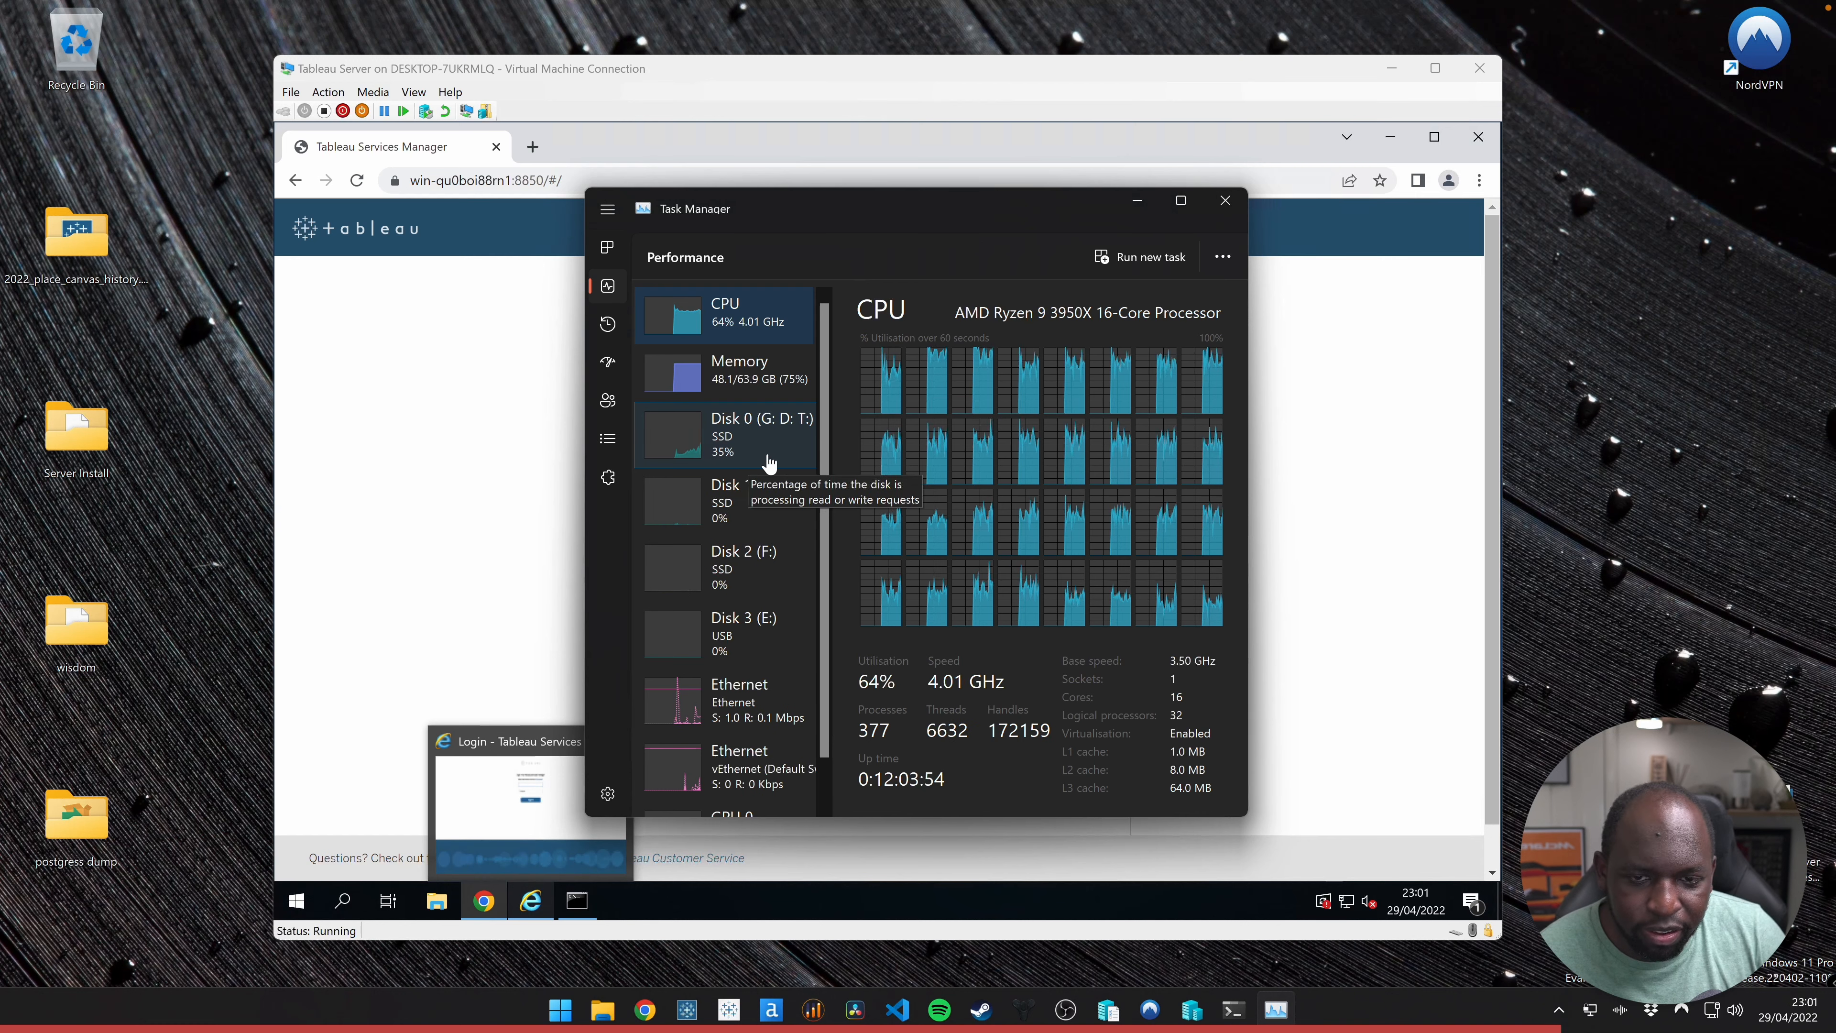
{"action": "left_click", "coordinate": [716, 441]}
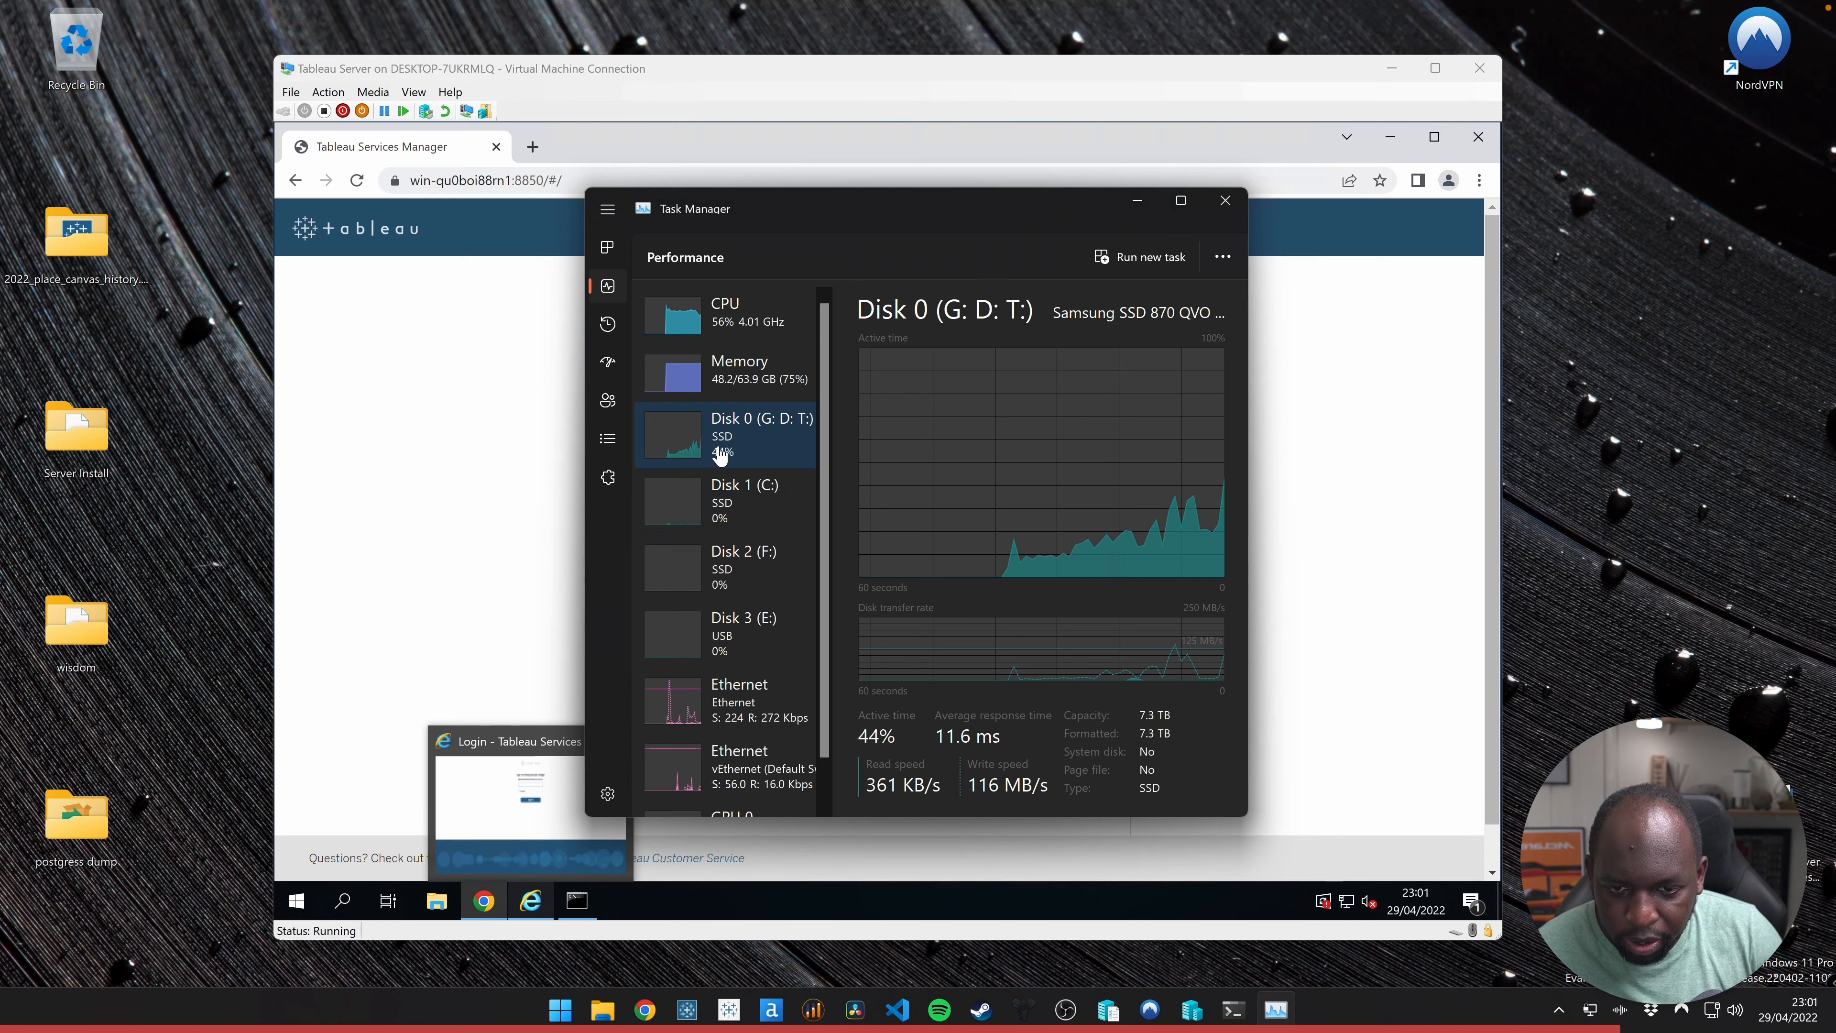
{"action": "left_click_drag", "start_coordinate": [826, 522], "coordinate": [819, 667]}
{"action": "left_click", "coordinate": [746, 773]}
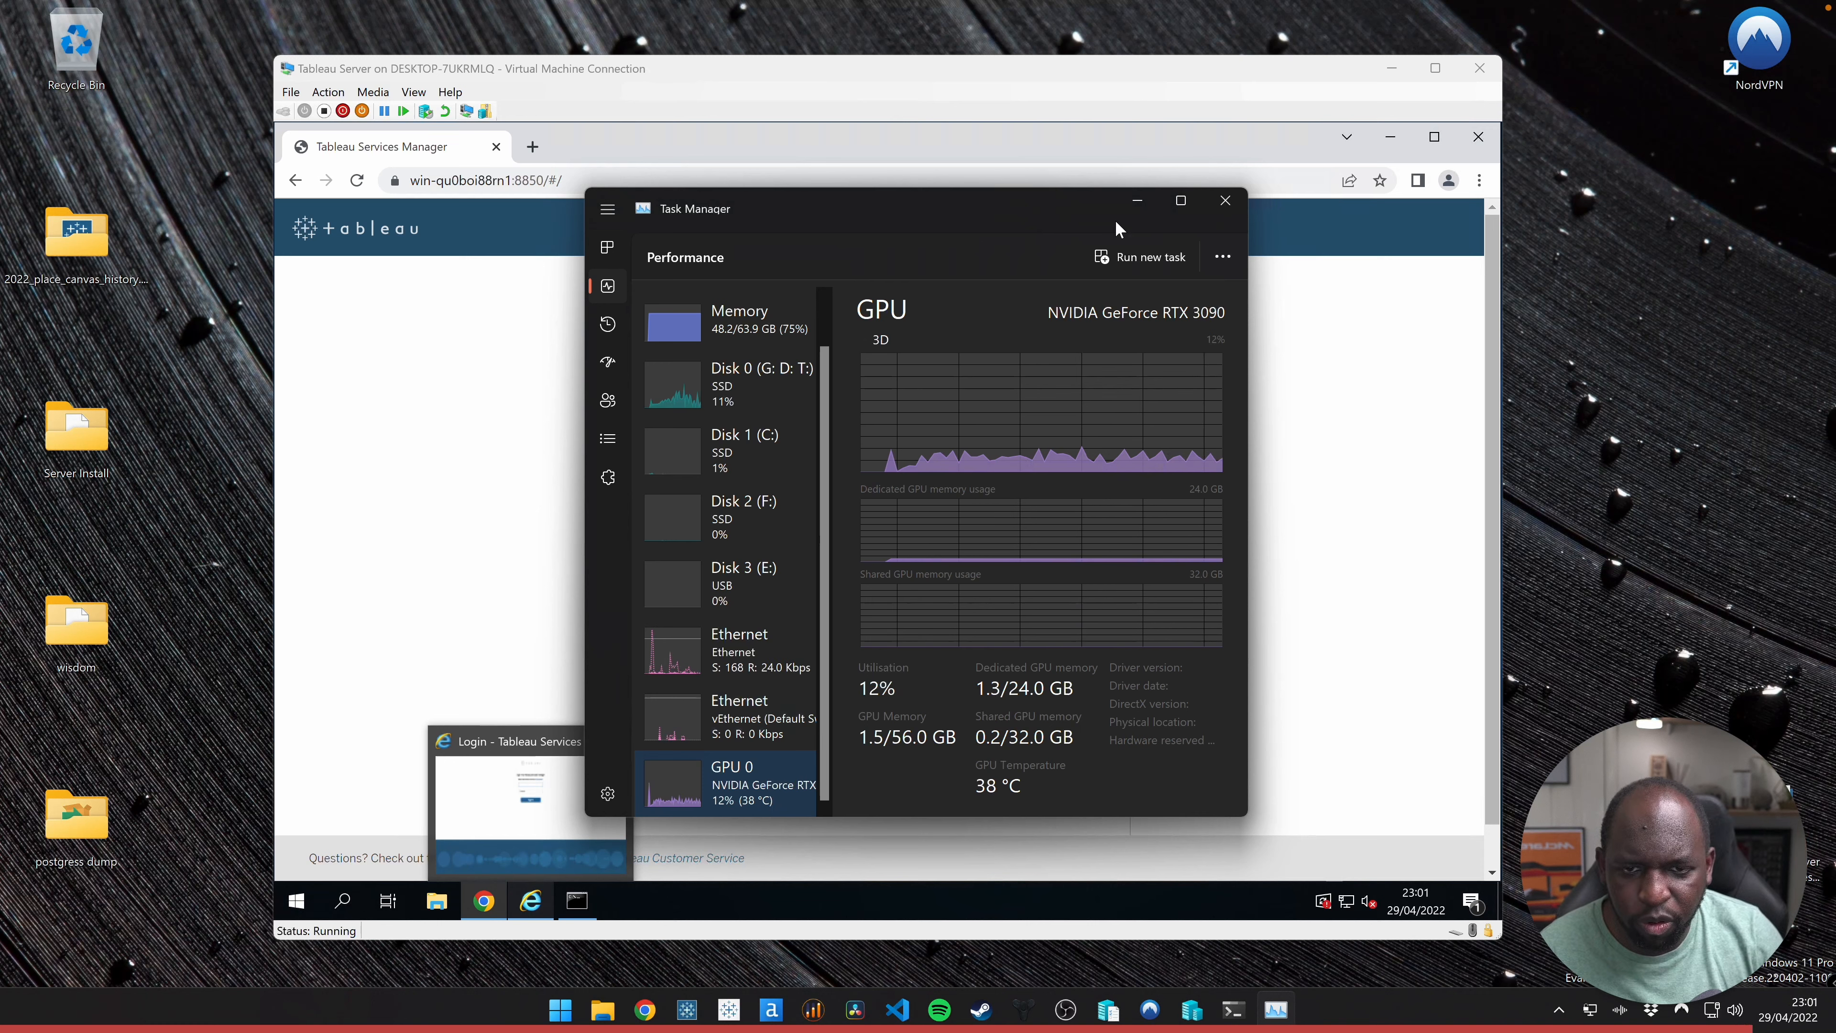
{"action": "left_click", "coordinate": [1137, 203]}
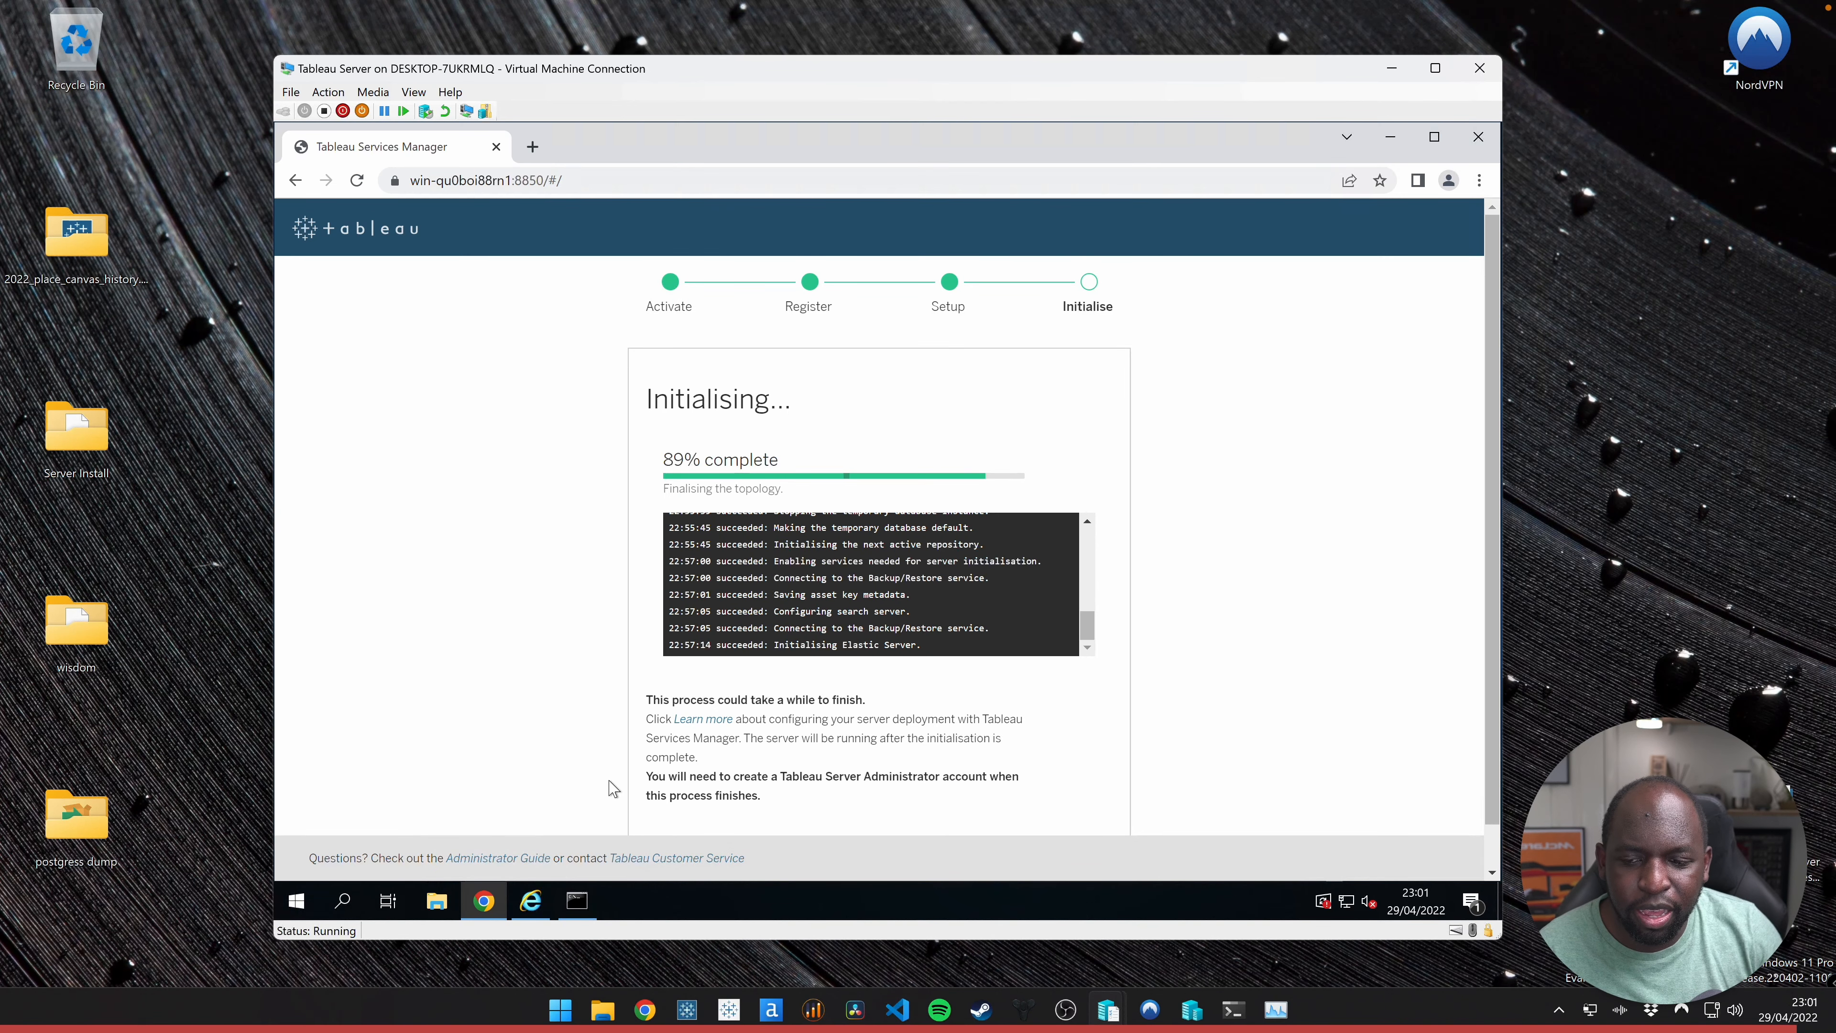
Return the Tableau Server virtual machine to full screen mode
{"action": "left_click", "coordinate": [750, 140]}
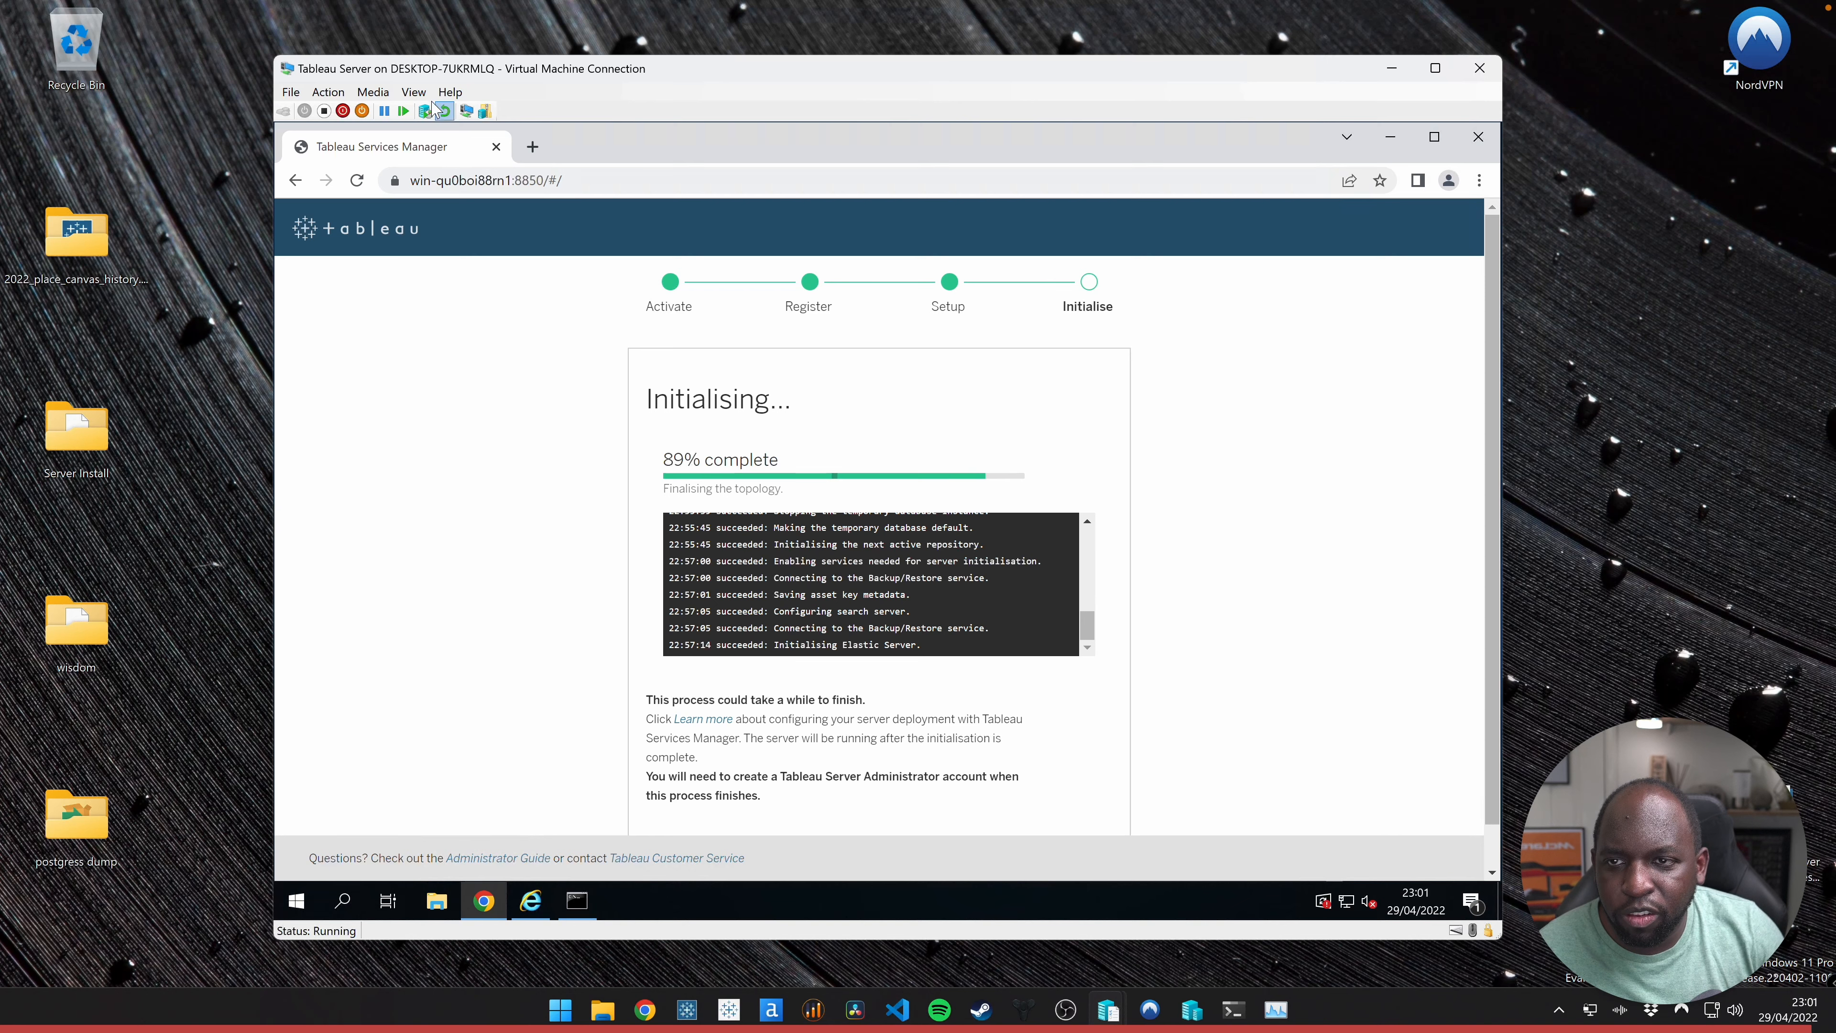
{"action": "left_click", "coordinate": [414, 92]}
{"action": "left_click", "coordinate": [457, 112]}
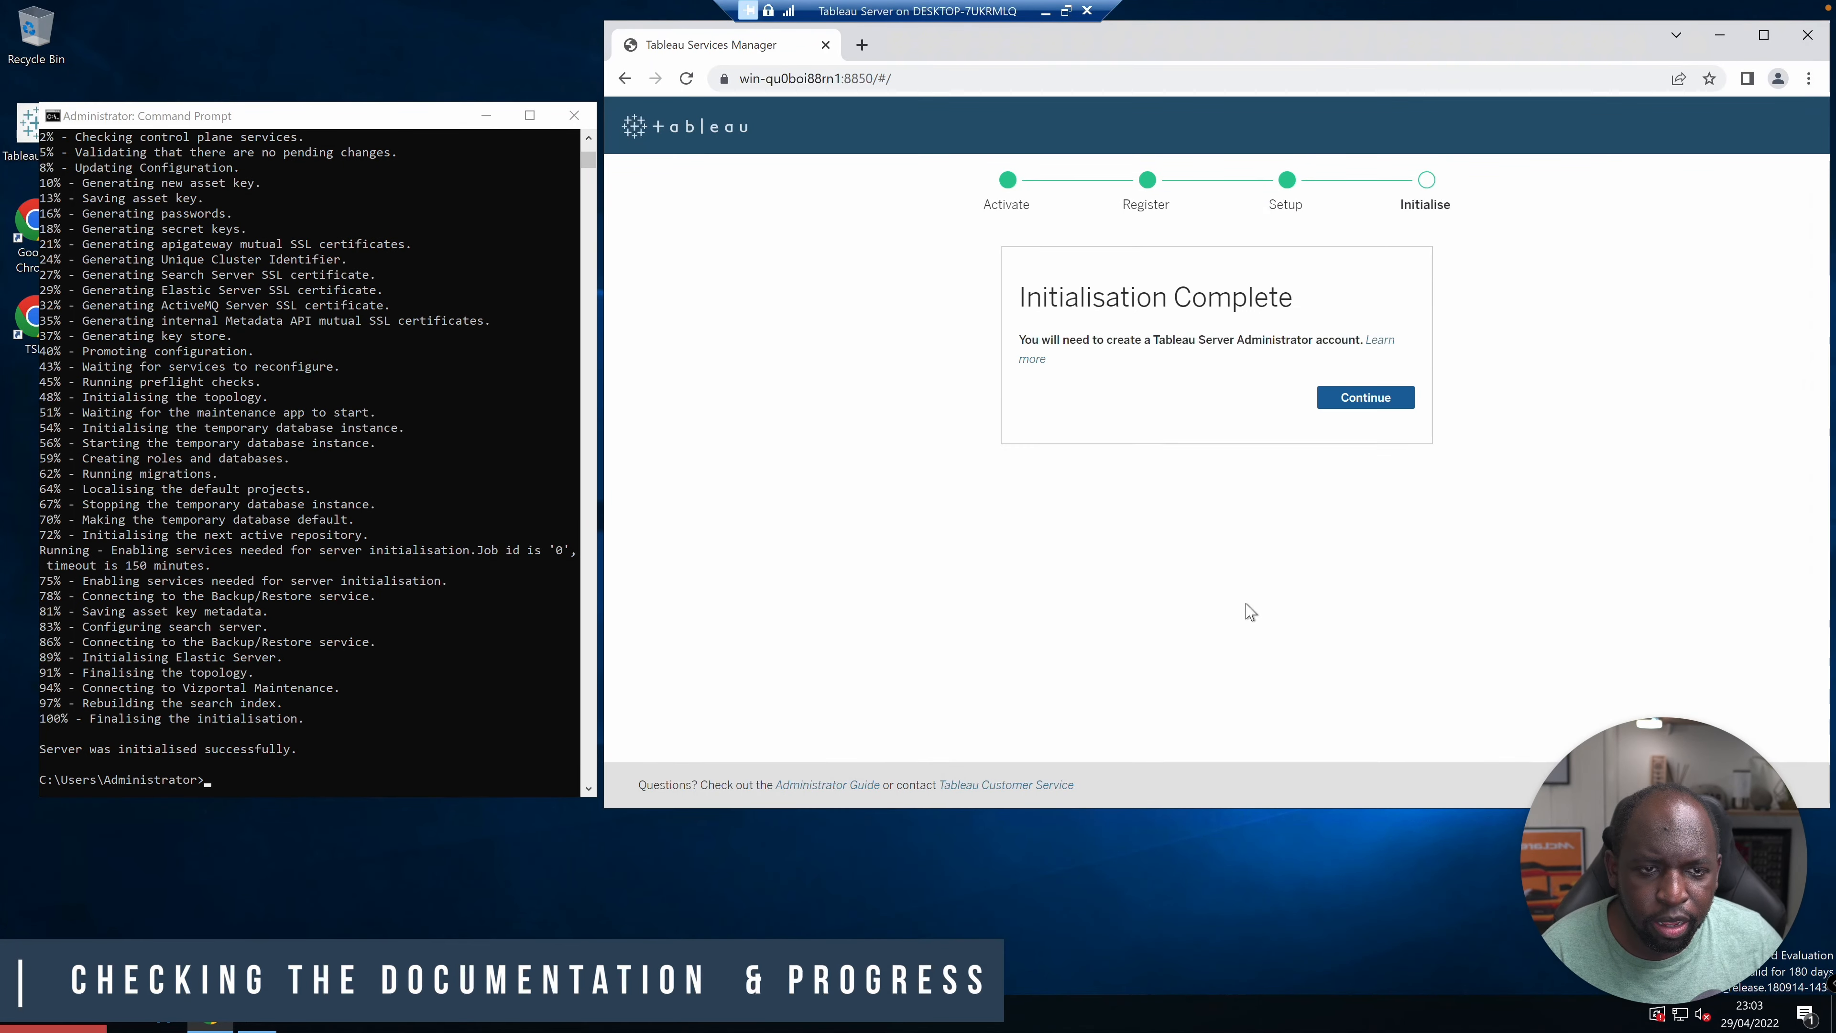
Continue from the completed initialisation to the server administrator account form and fill in the username admin with its saved password
{"action": "left_click", "coordinate": [293, 719]}
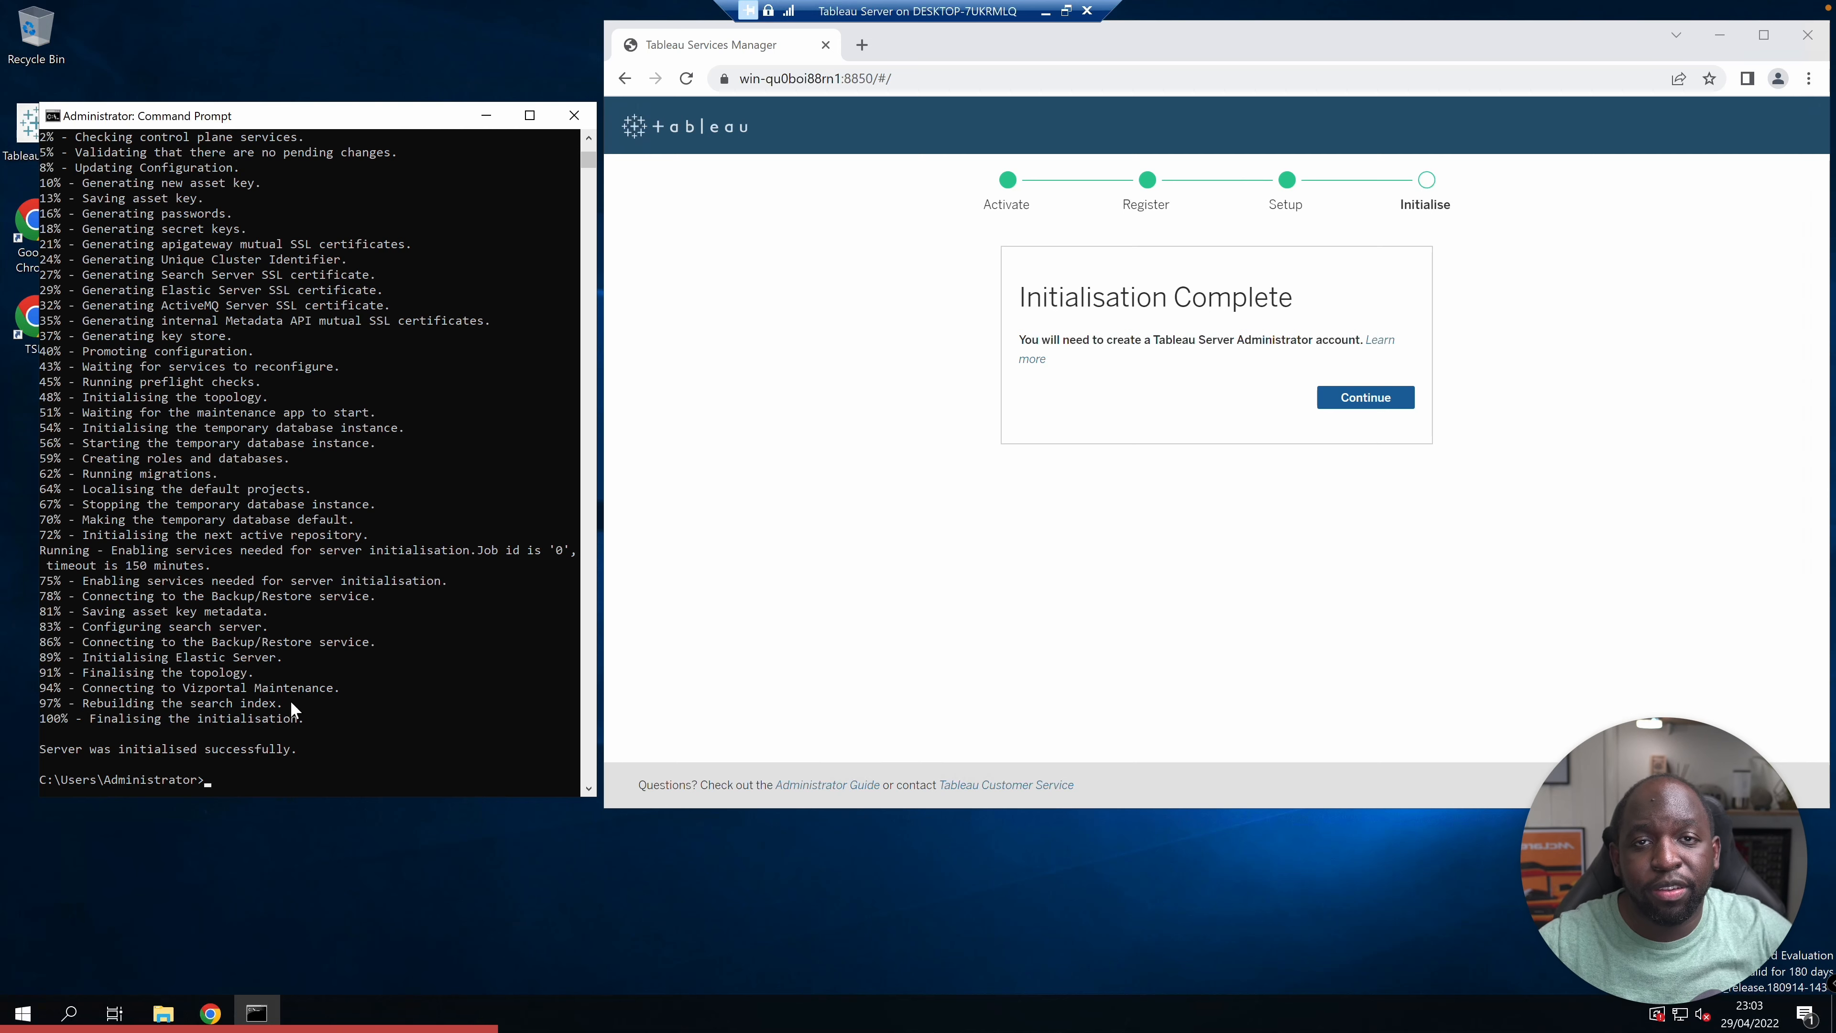
{"action": "left_click", "coordinate": [1366, 398]}
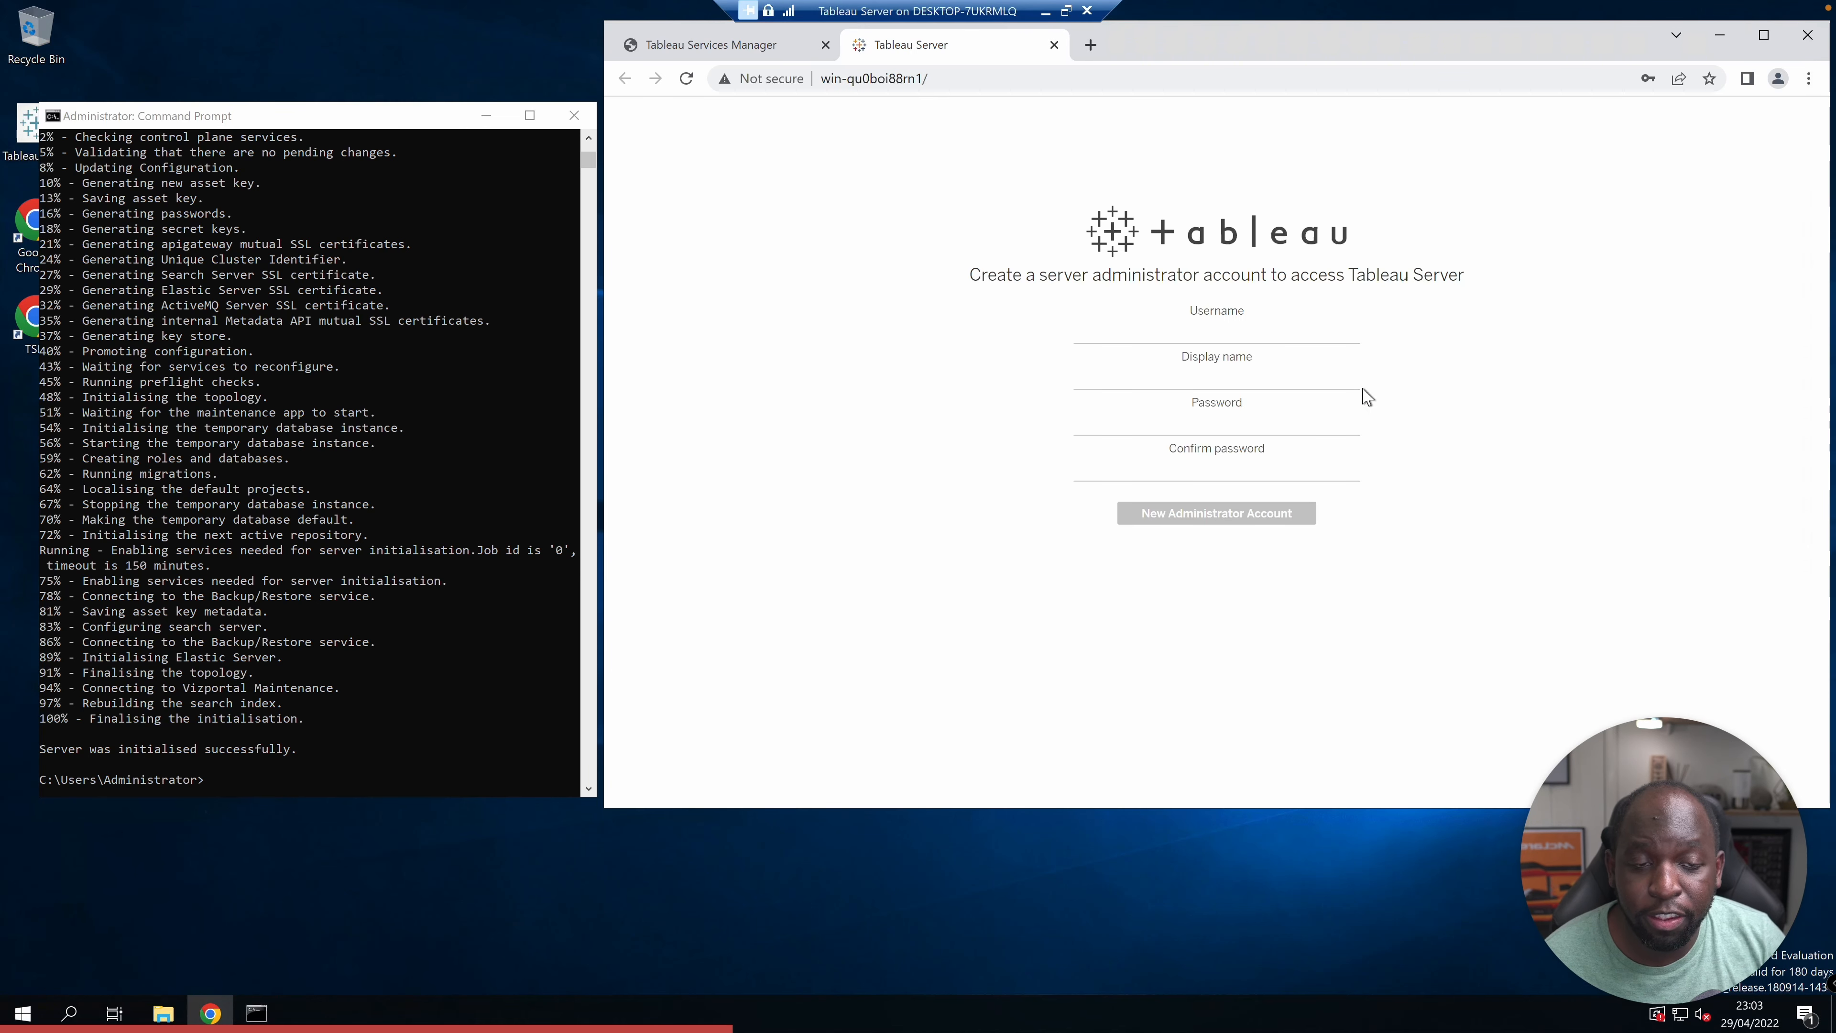
{"action": "left_click", "coordinate": [1223, 332]}
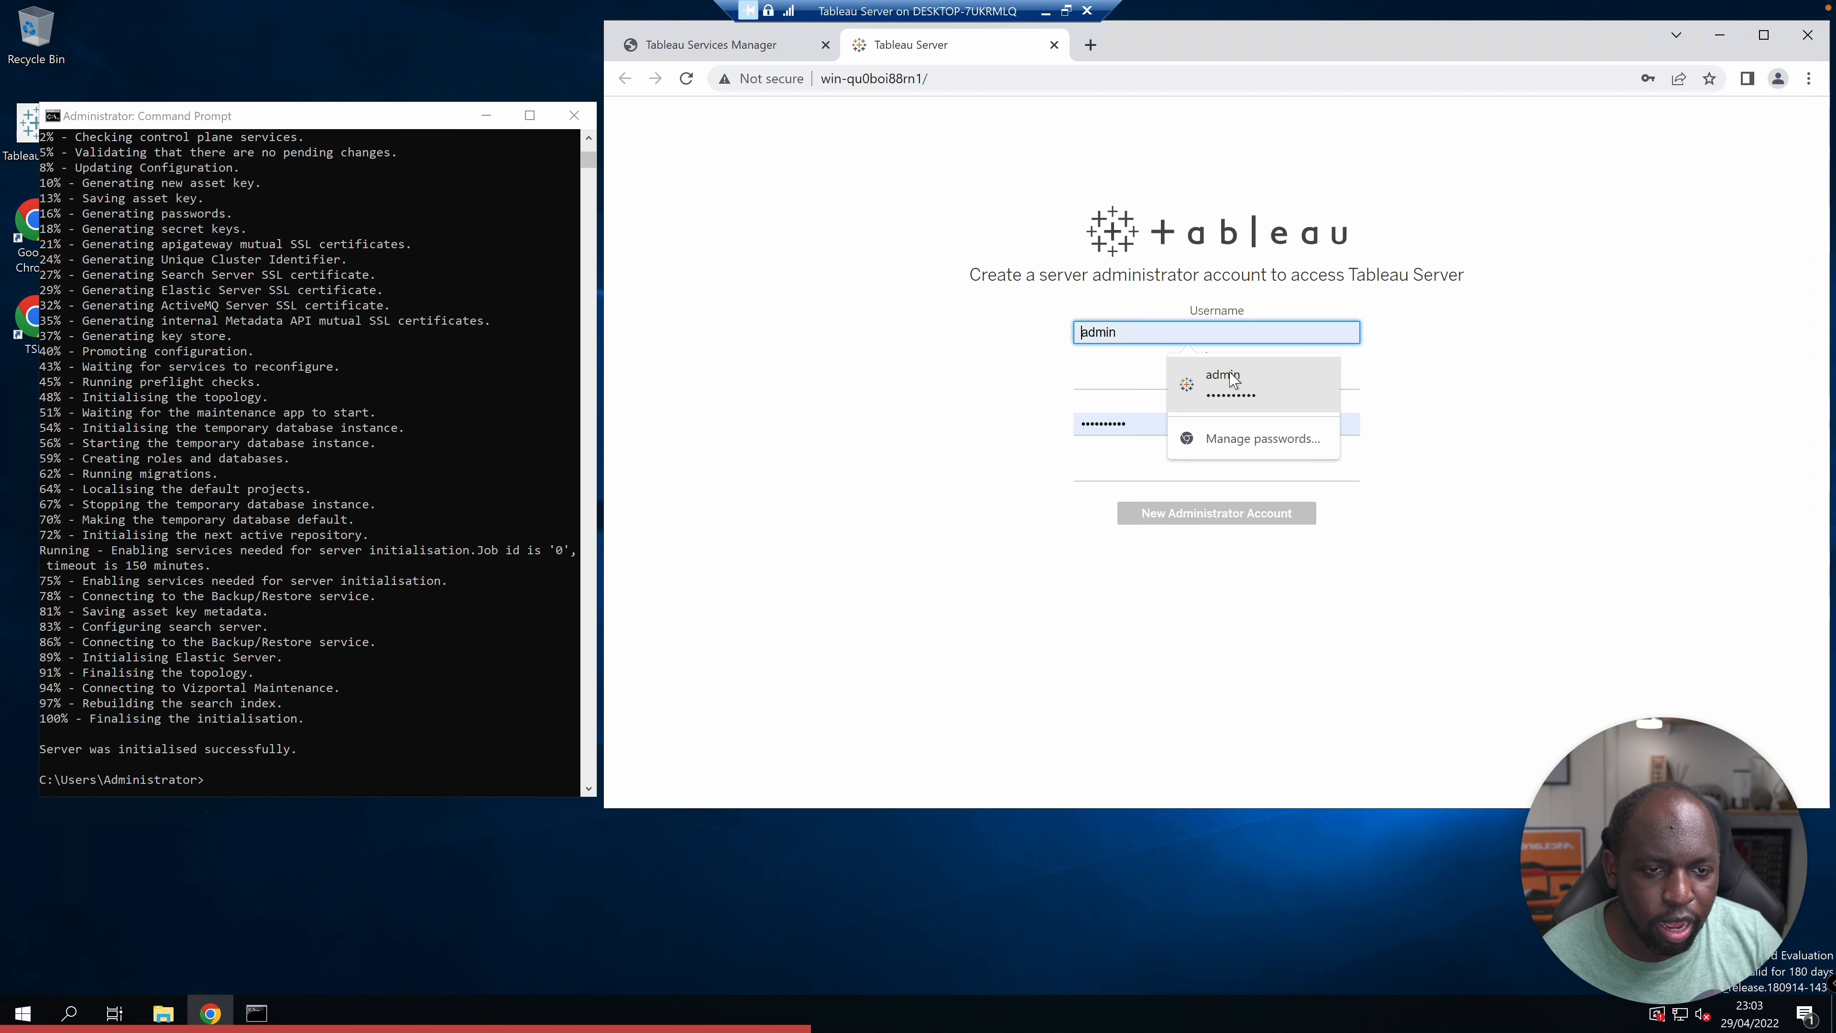
{"action": "left_click", "coordinate": [1229, 377]}
Enter the administrator's display name in the new account form, correcting its capitalisation
{"action": "left_click", "coordinate": [1227, 377]}
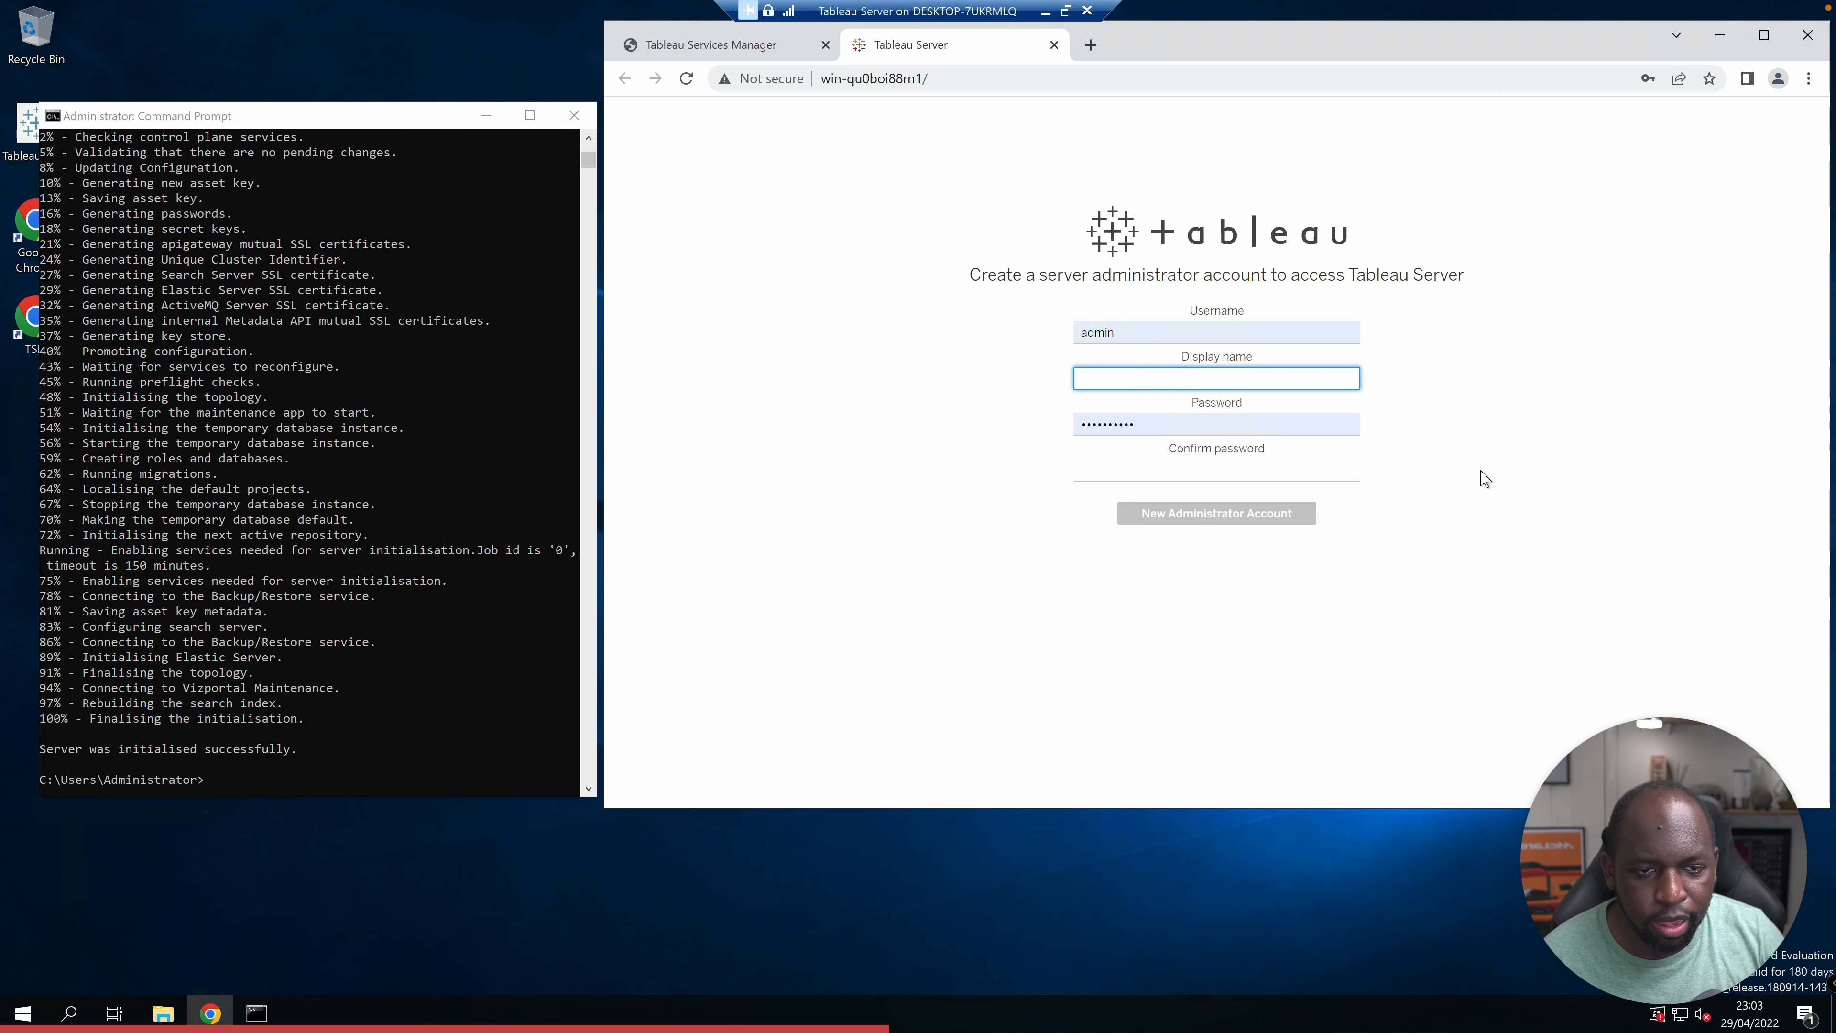
{"action": "type", "text": "T"}
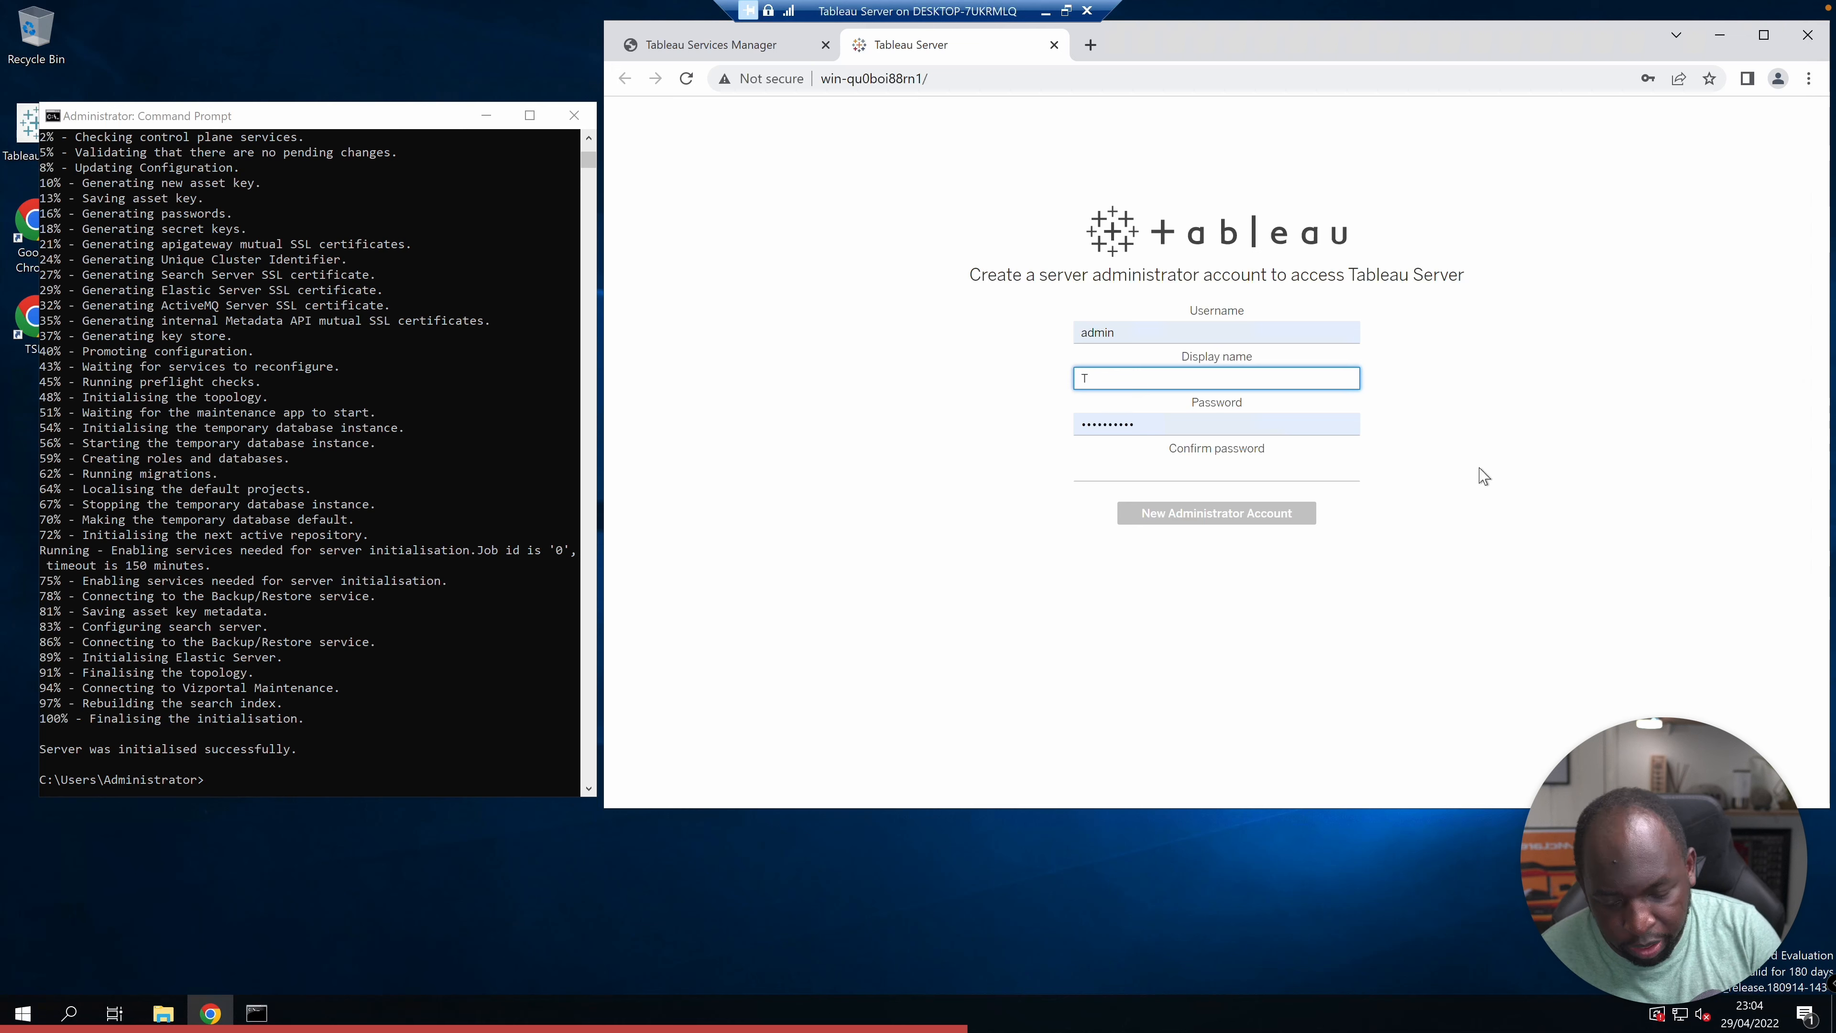
{"action": "type", "text": "ableauTIM"}
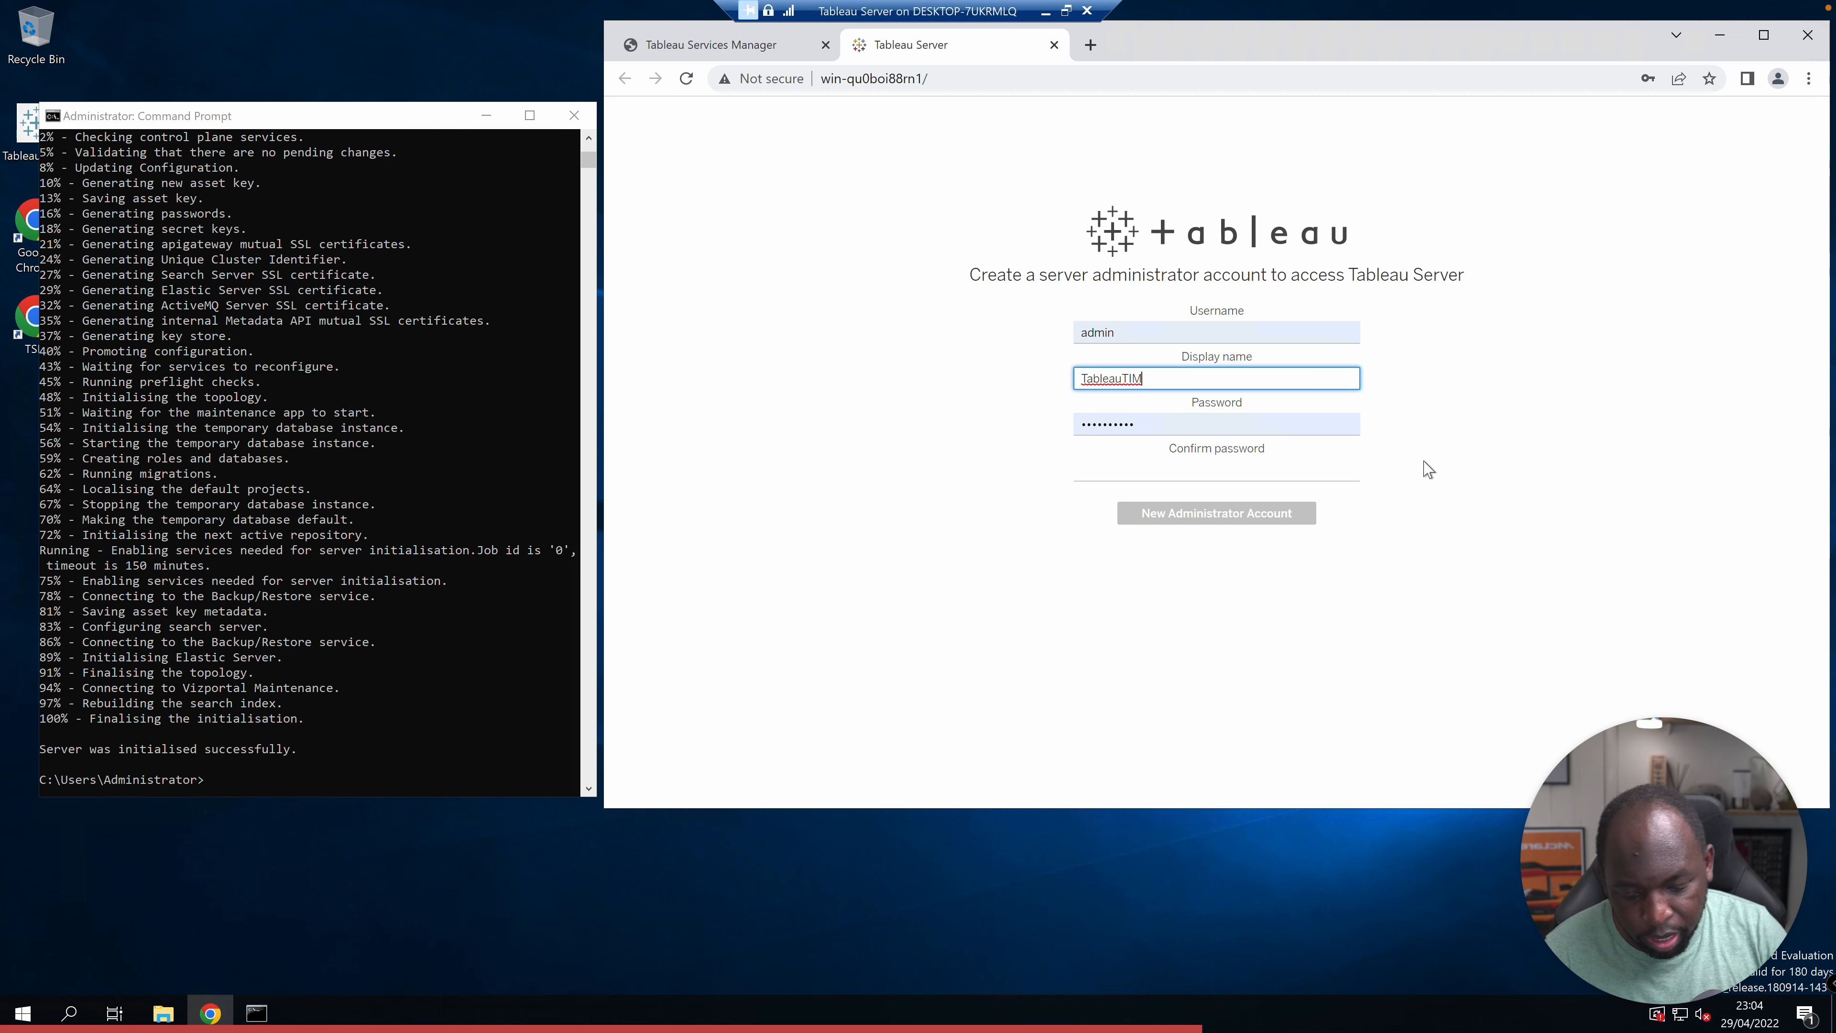
{"action": "key", "text": "BackSpace"}
{"action": "key", "text": "BackSpace"}
{"action": "type", "text": "im"}
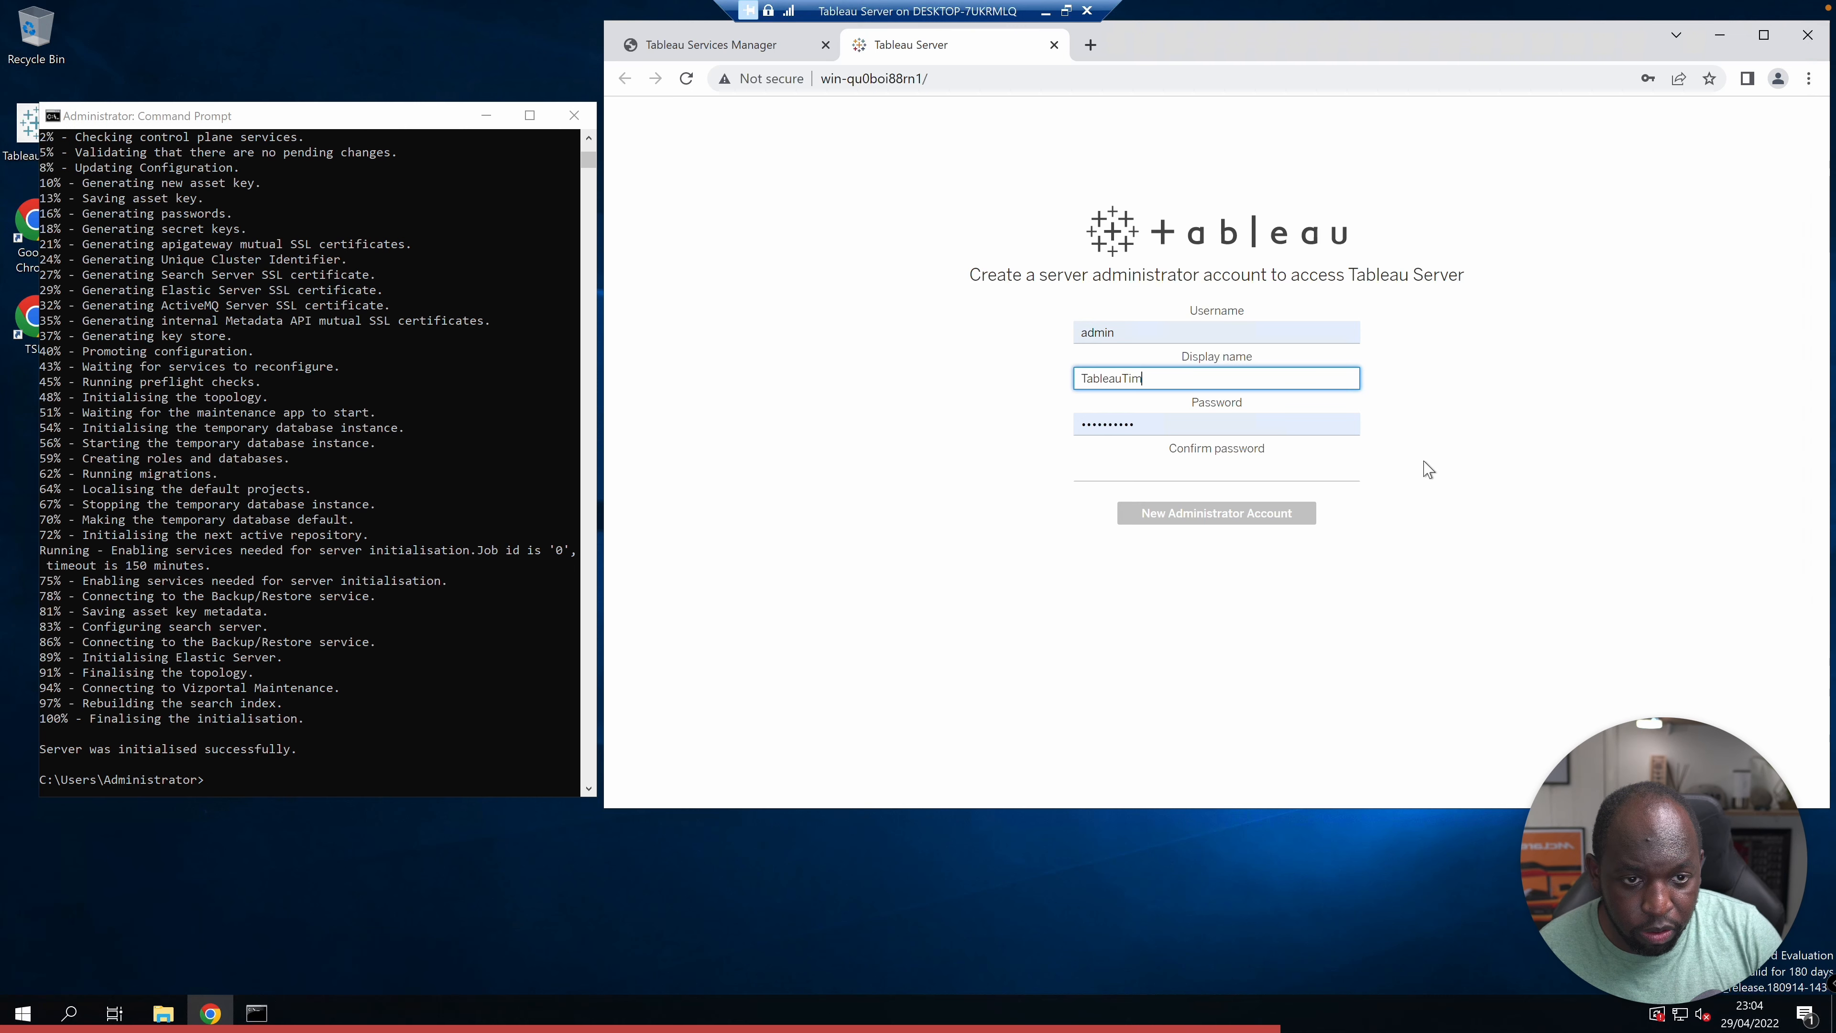
Fill in the password confirmation with the saved password and create the new administrator account
{"action": "left_click", "coordinate": [1301, 471]}
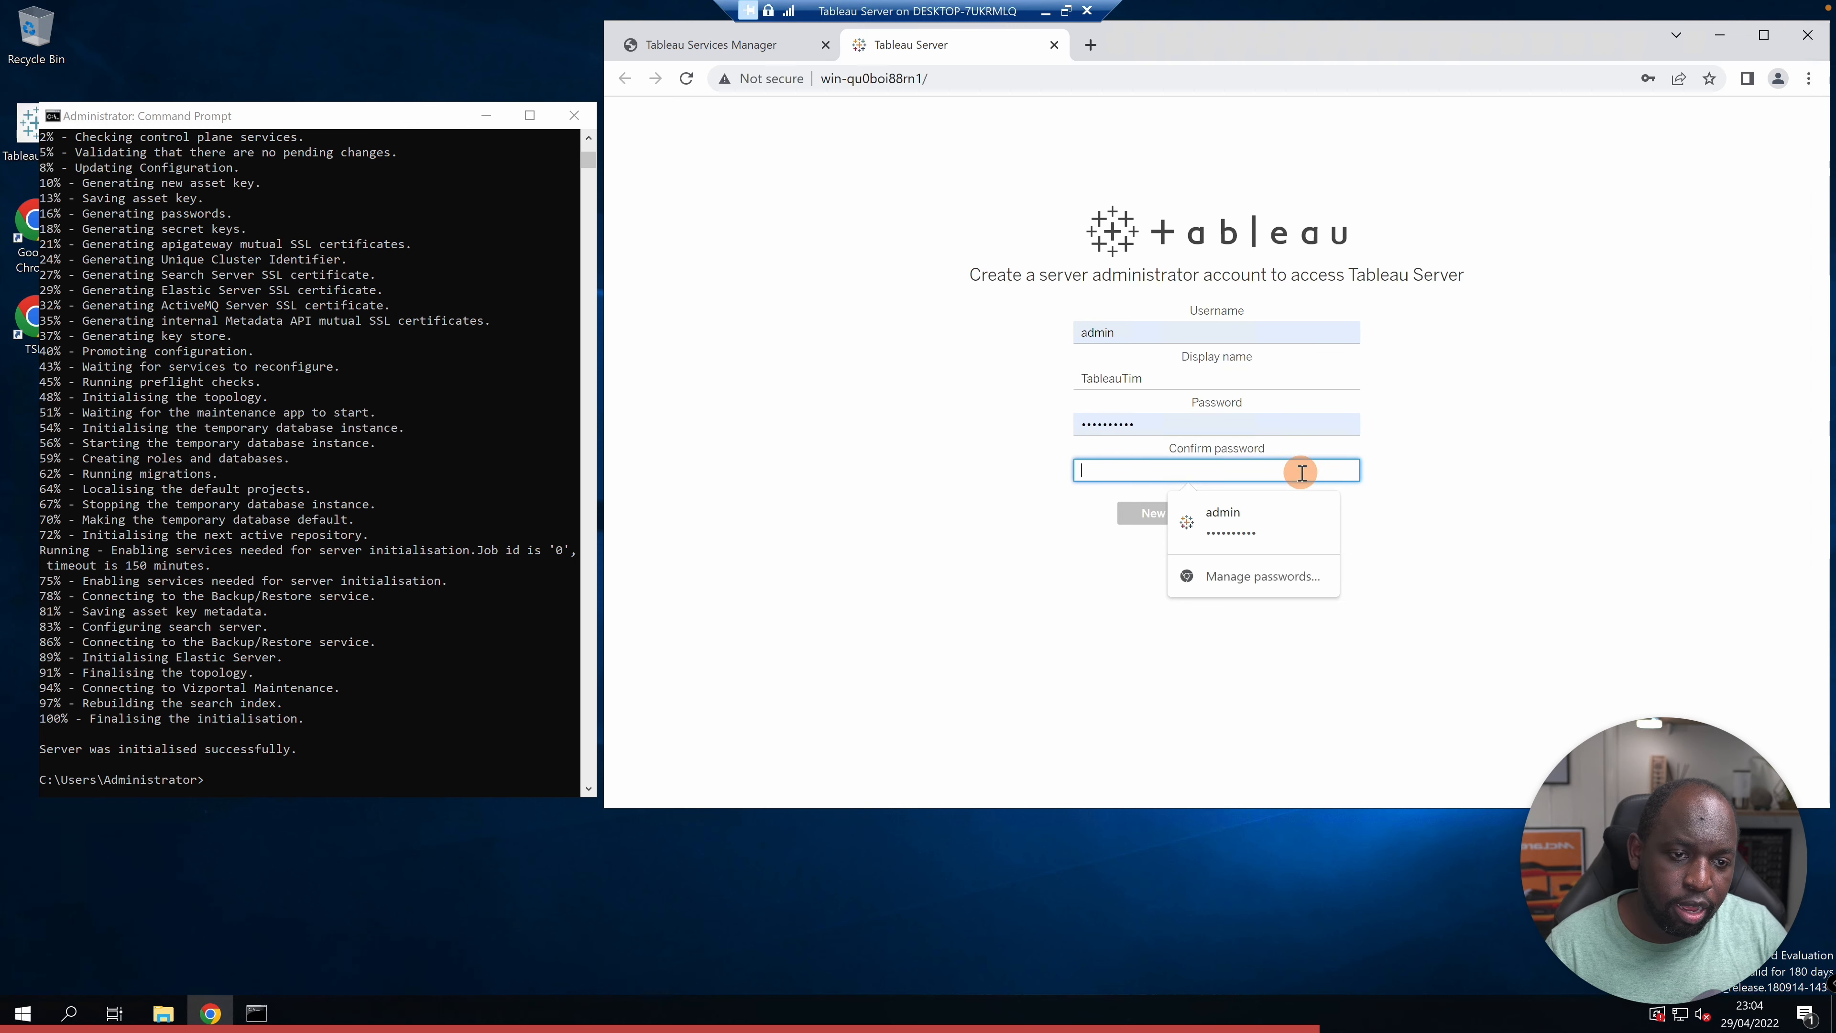
{"action": "left_click", "coordinate": [1280, 518]}
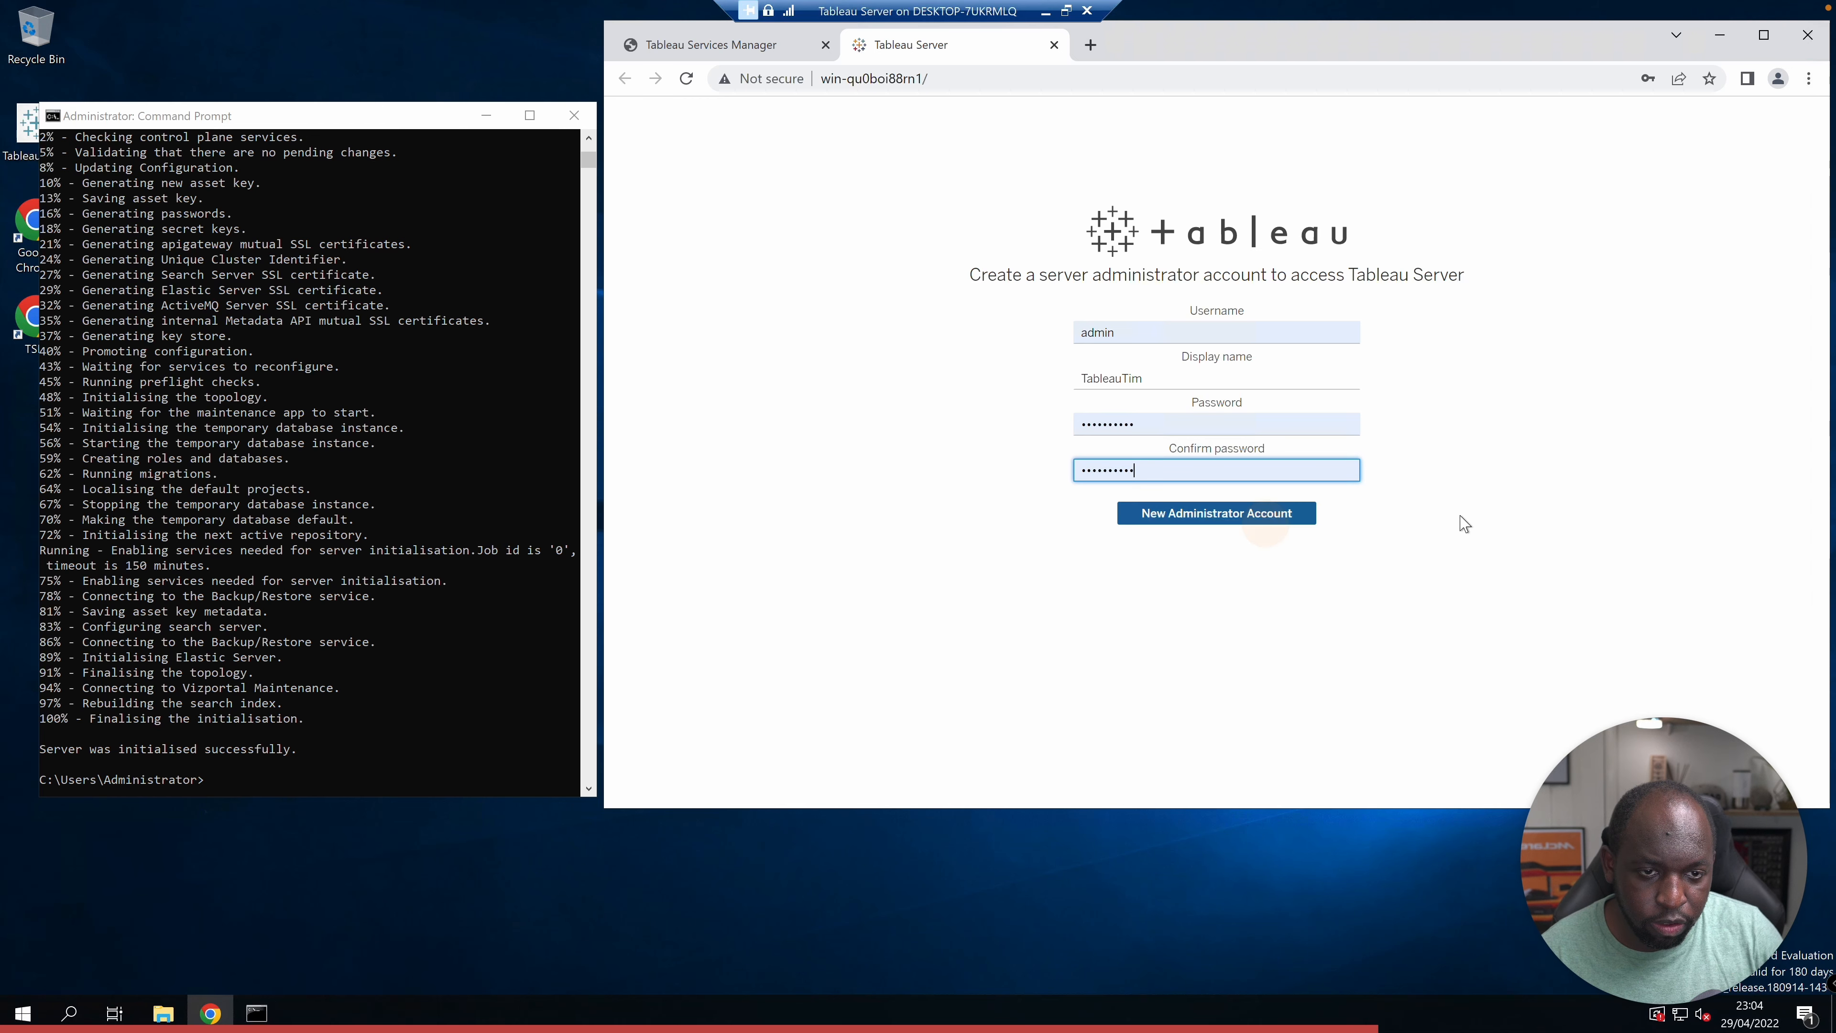
{"action": "left_click", "coordinate": [1229, 521]}
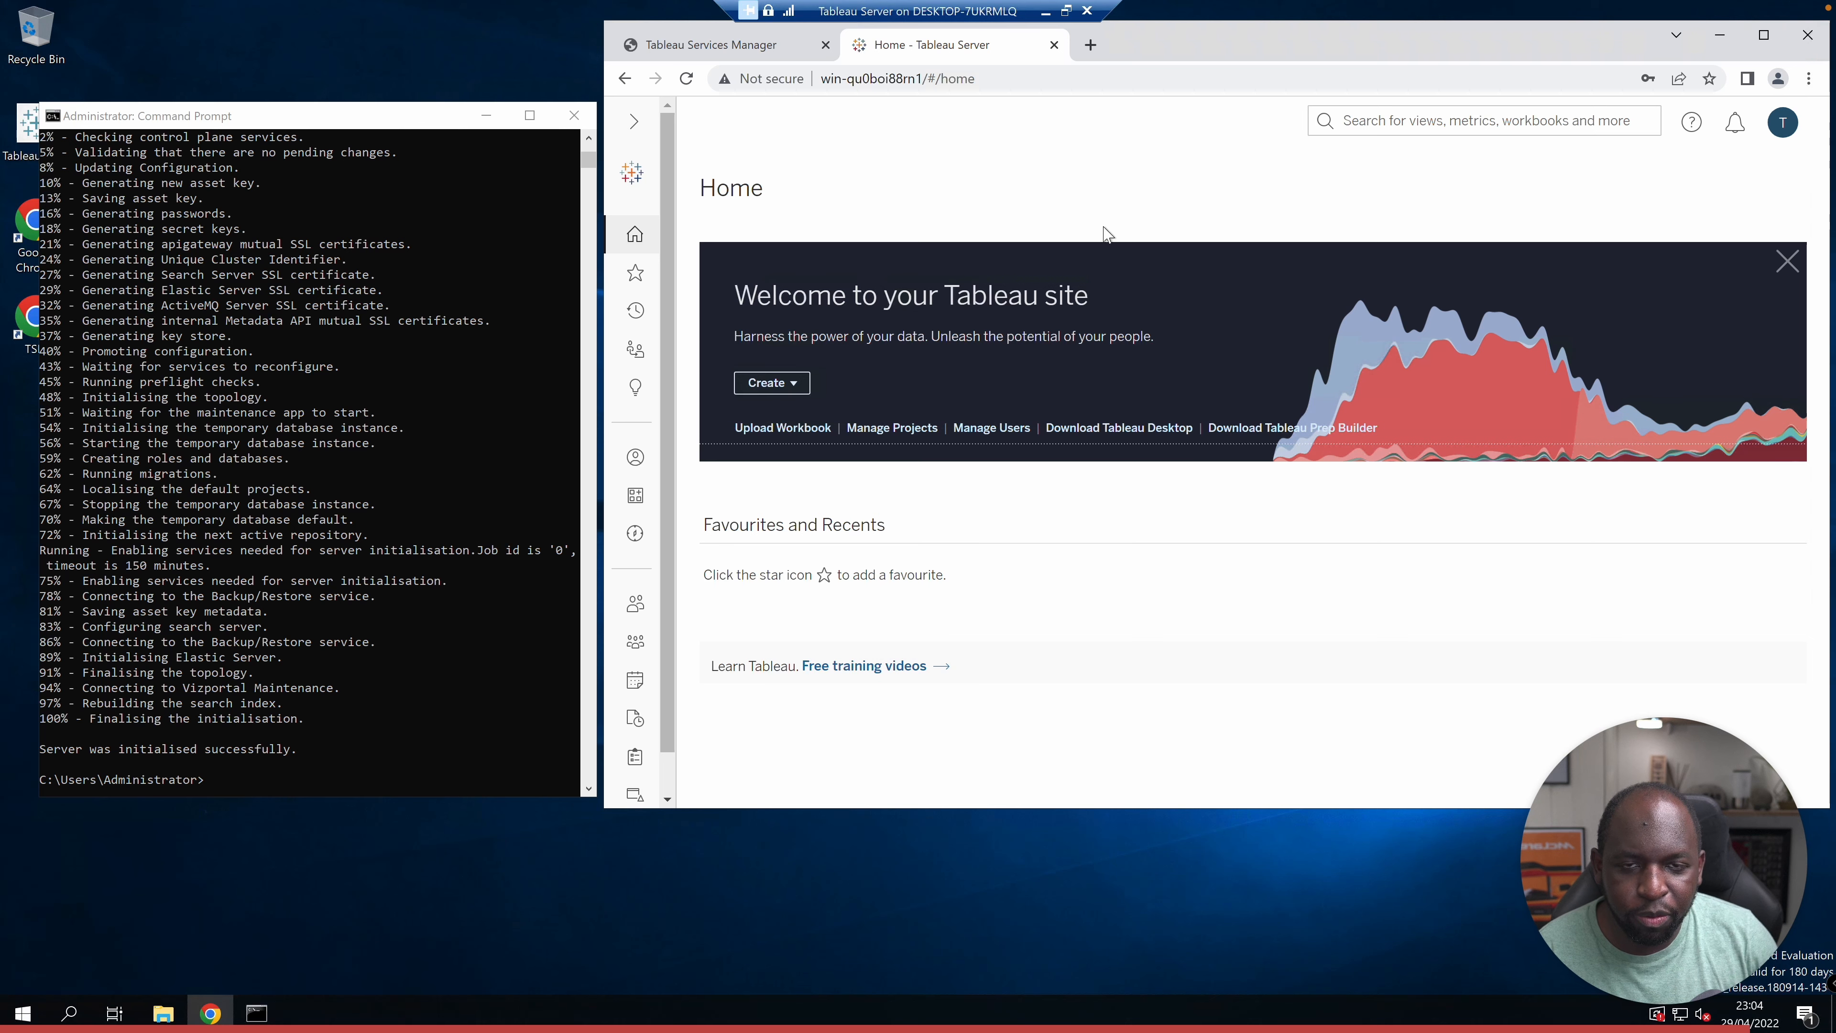
Check the process status in Tableau Services Manager and return to the Tableau Server home page
{"action": "left_click", "coordinate": [270, 664]}
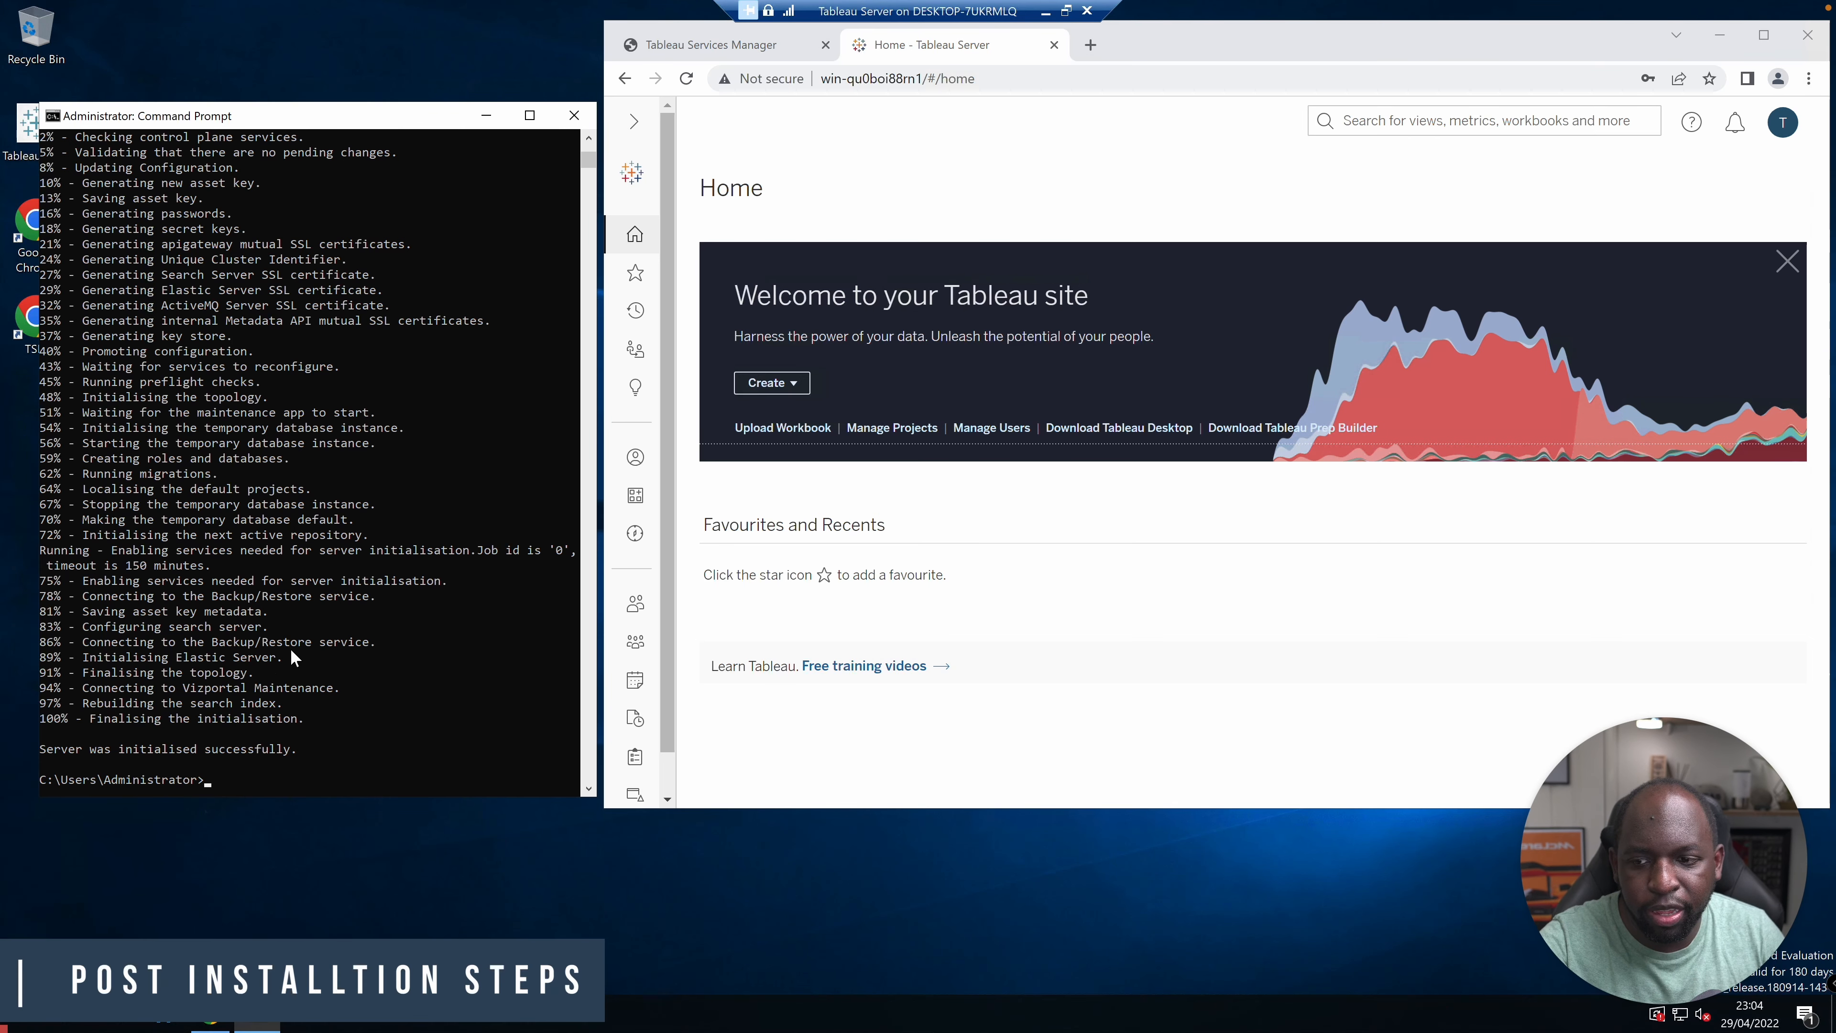
{"action": "left_click", "coordinate": [749, 48]}
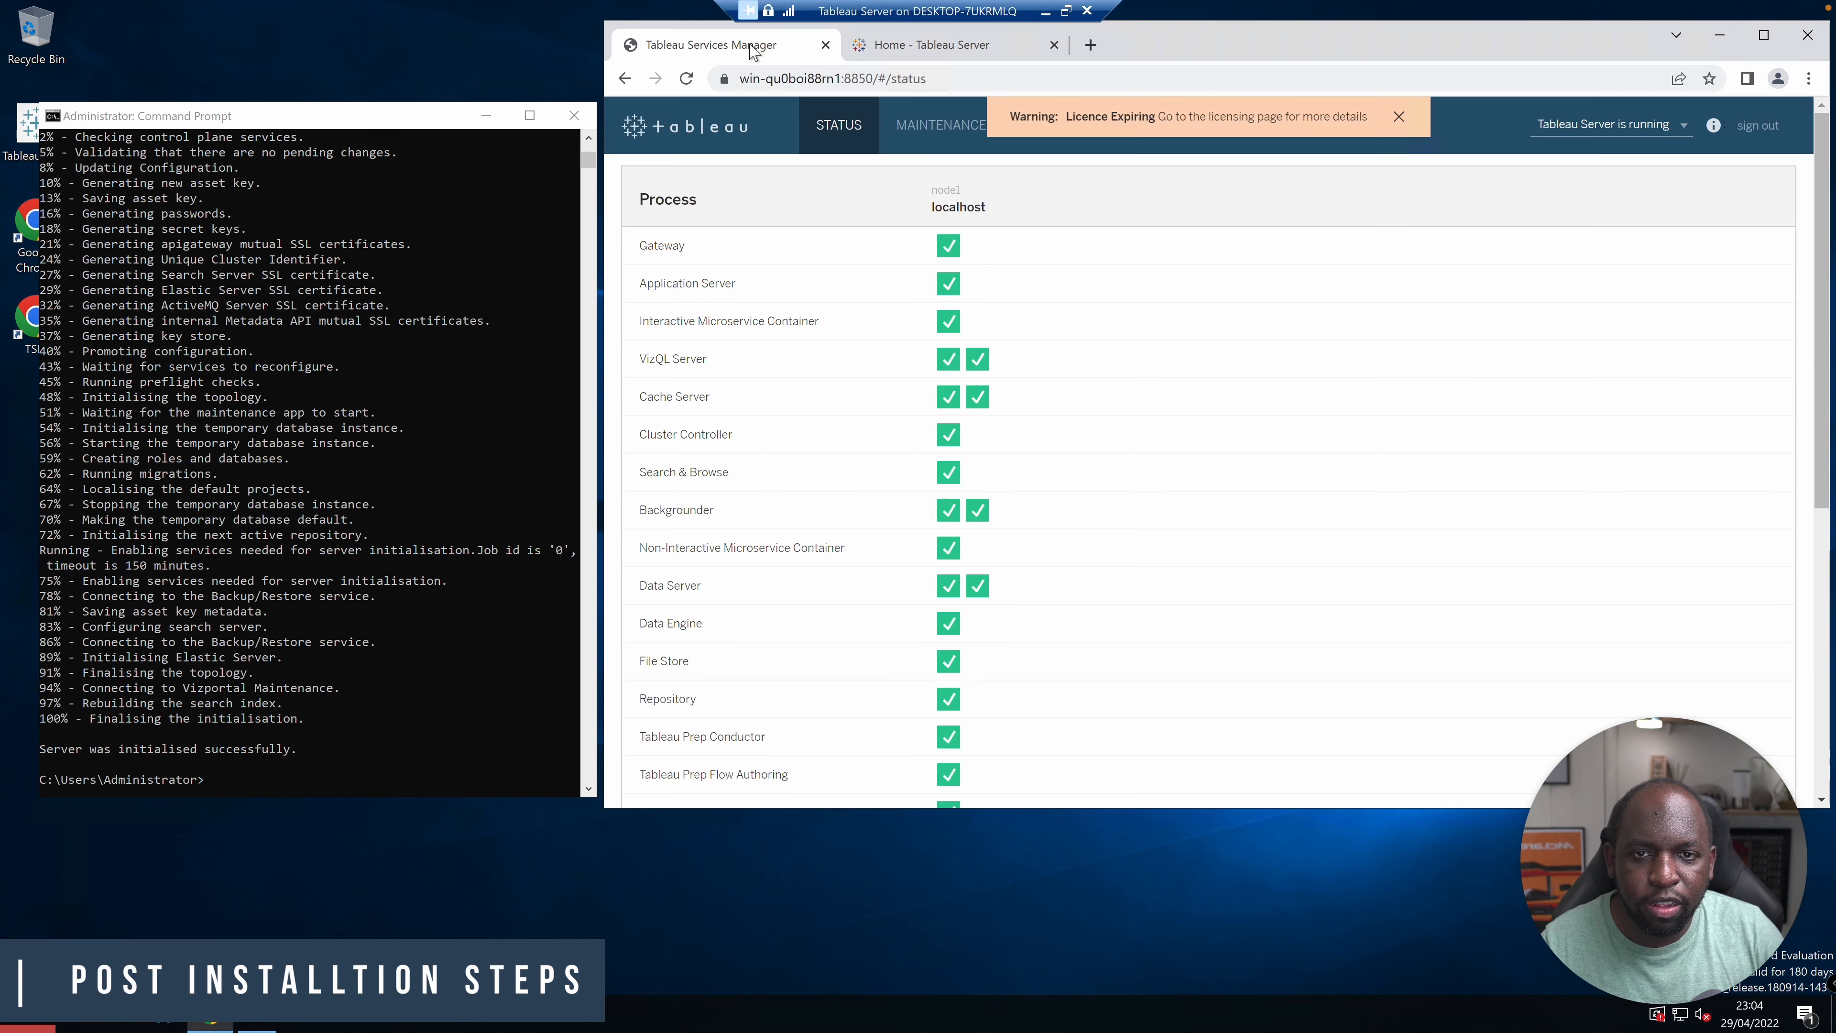
{"action": "left_click", "coordinate": [925, 48]}
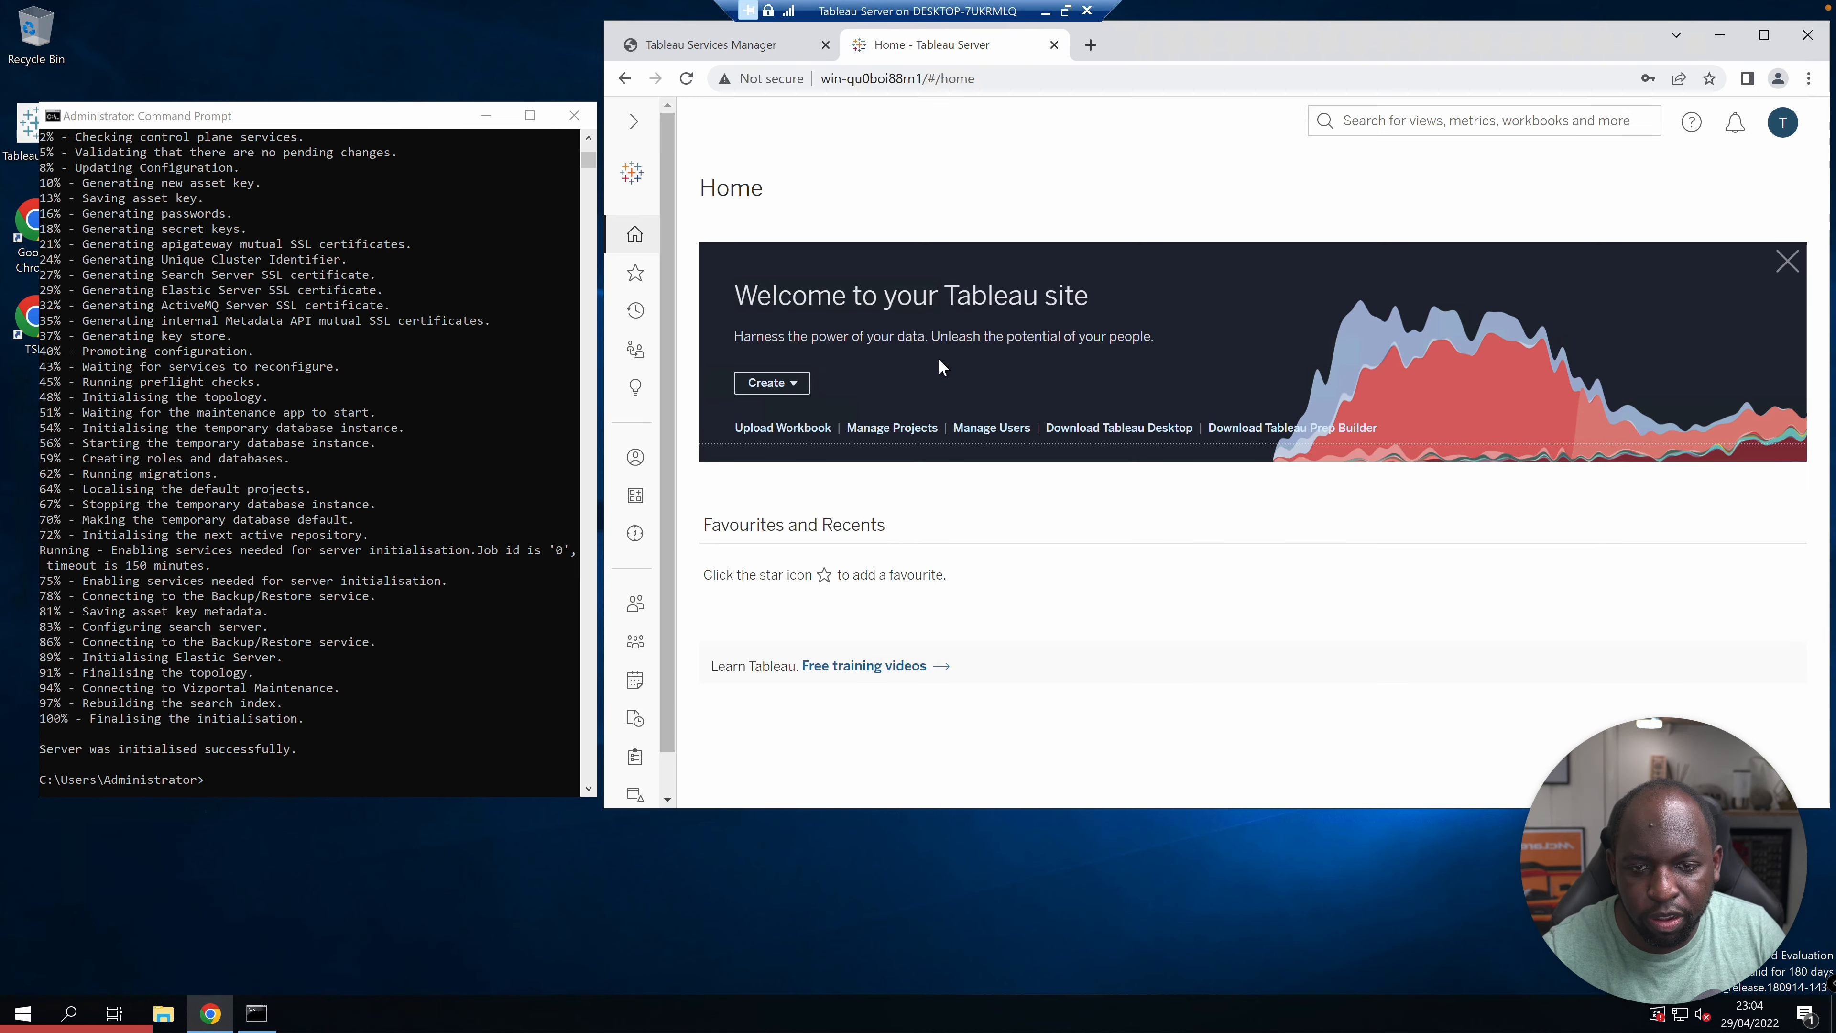
Run tsm jobs list in the Command Prompt to check the initialisation job, and return to the browser
{"action": "left_click", "coordinate": [318, 456]}
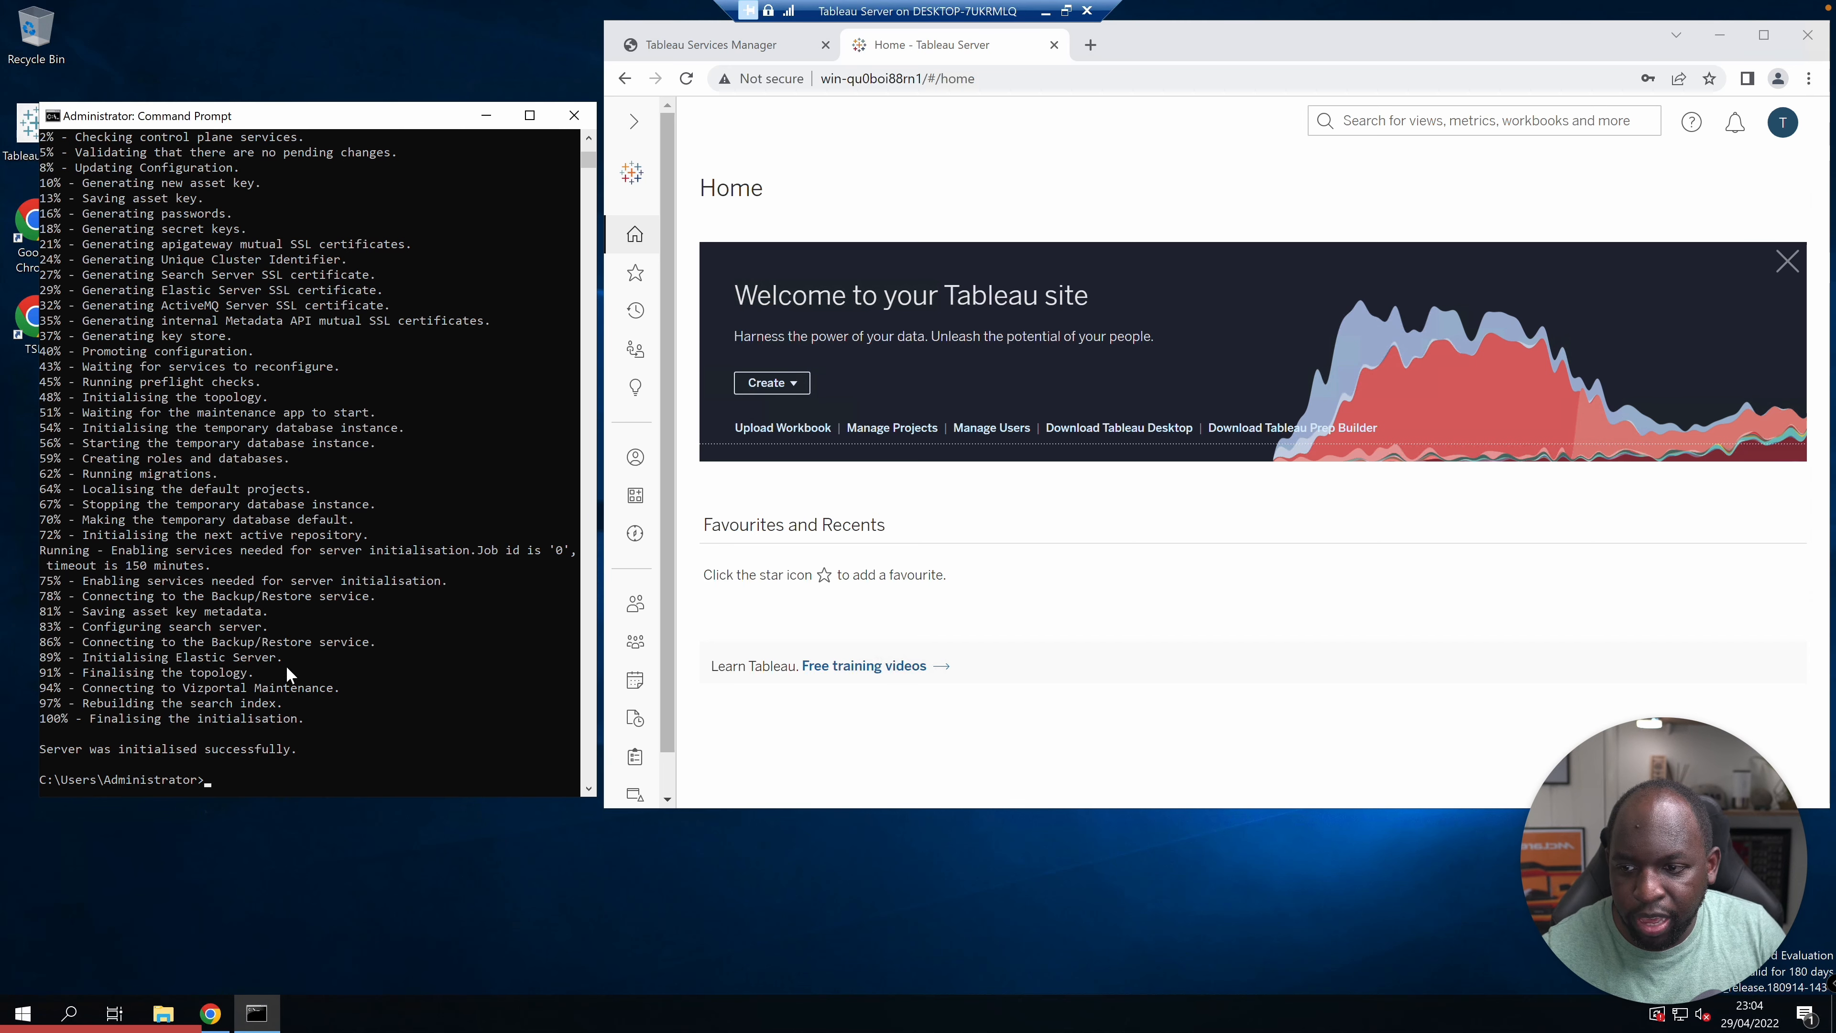
{"action": "left_click", "coordinate": [245, 781]}
{"action": "key", "text": "Up"}
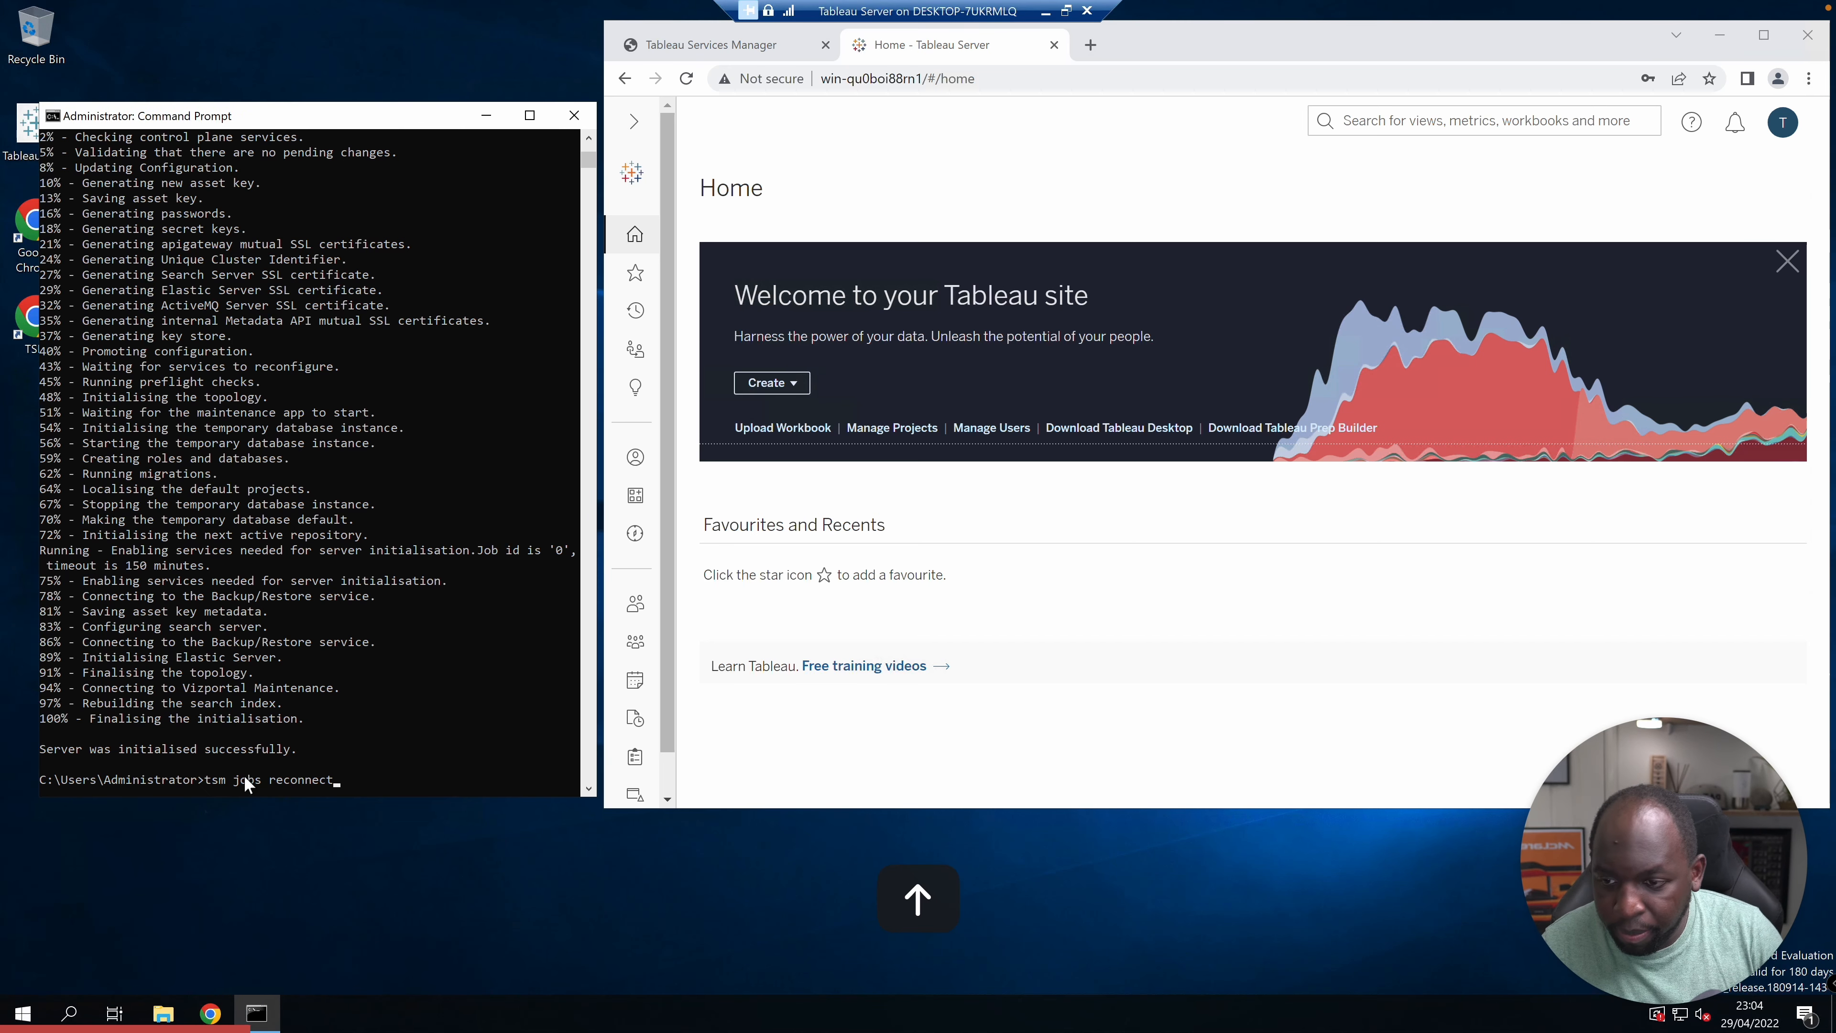
{"action": "key", "text": "Up"}
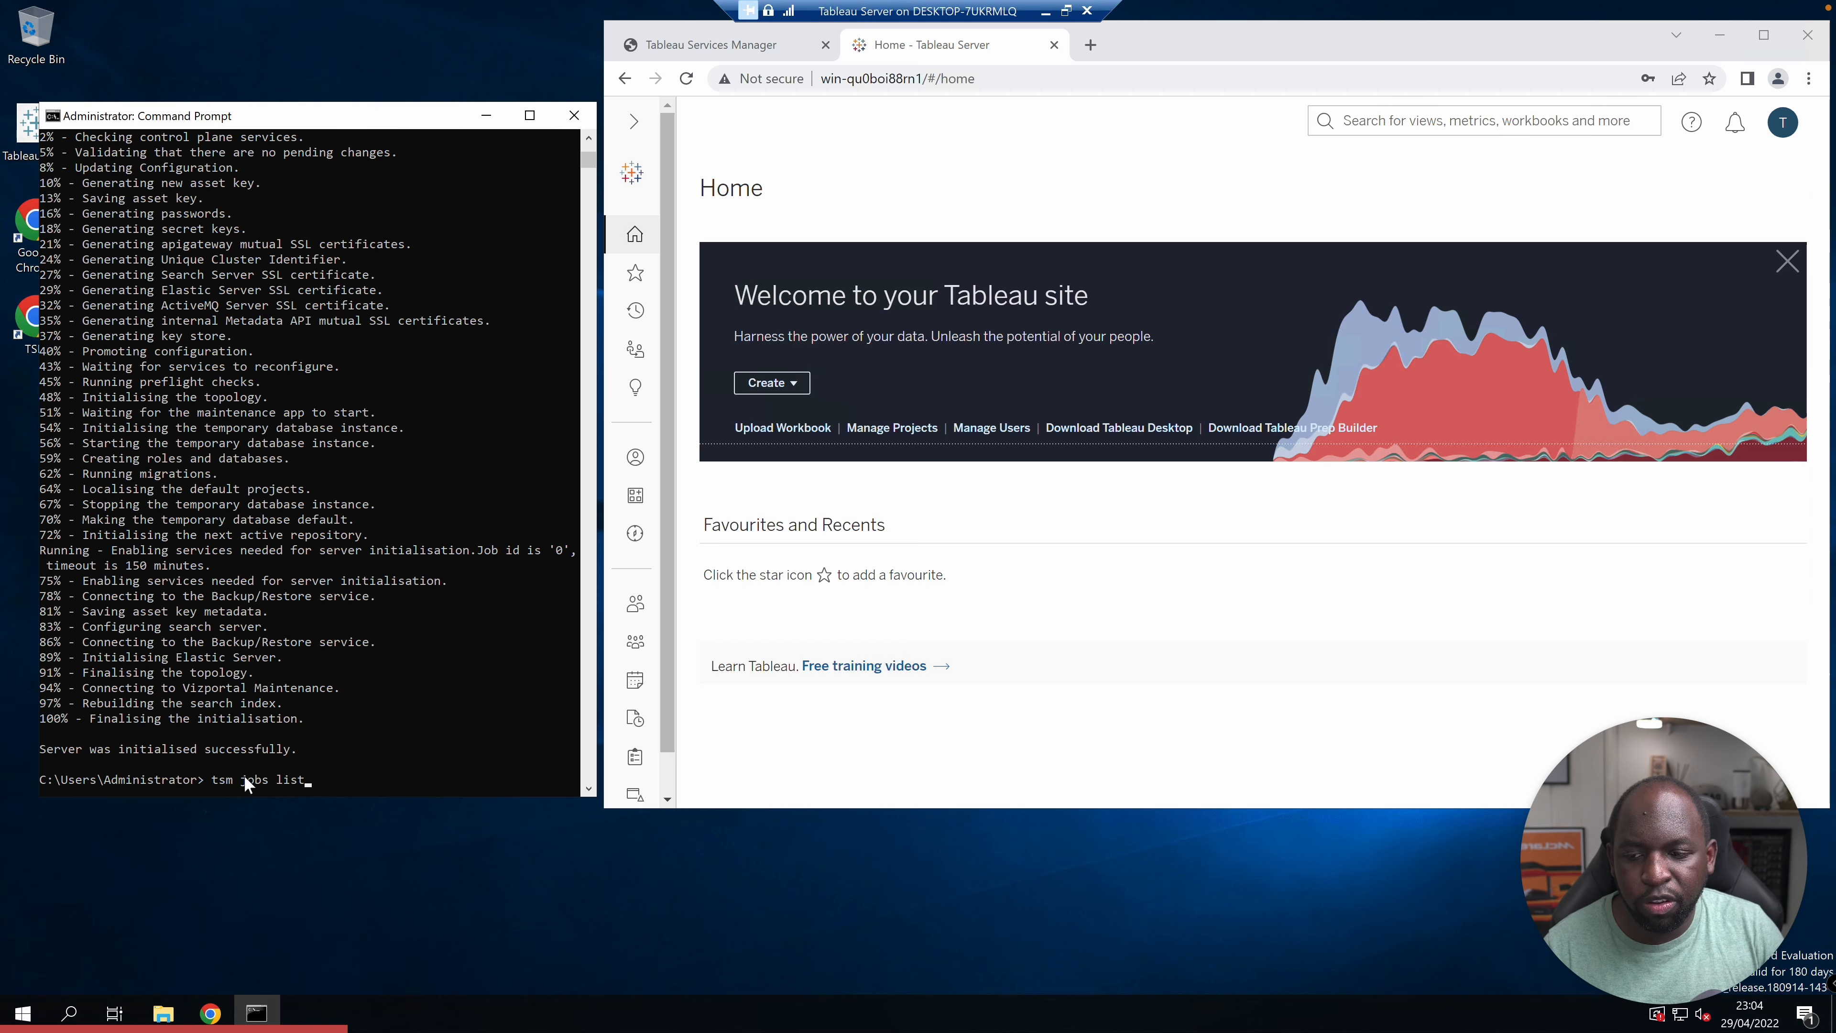
{"action": "key", "text": "Return"}
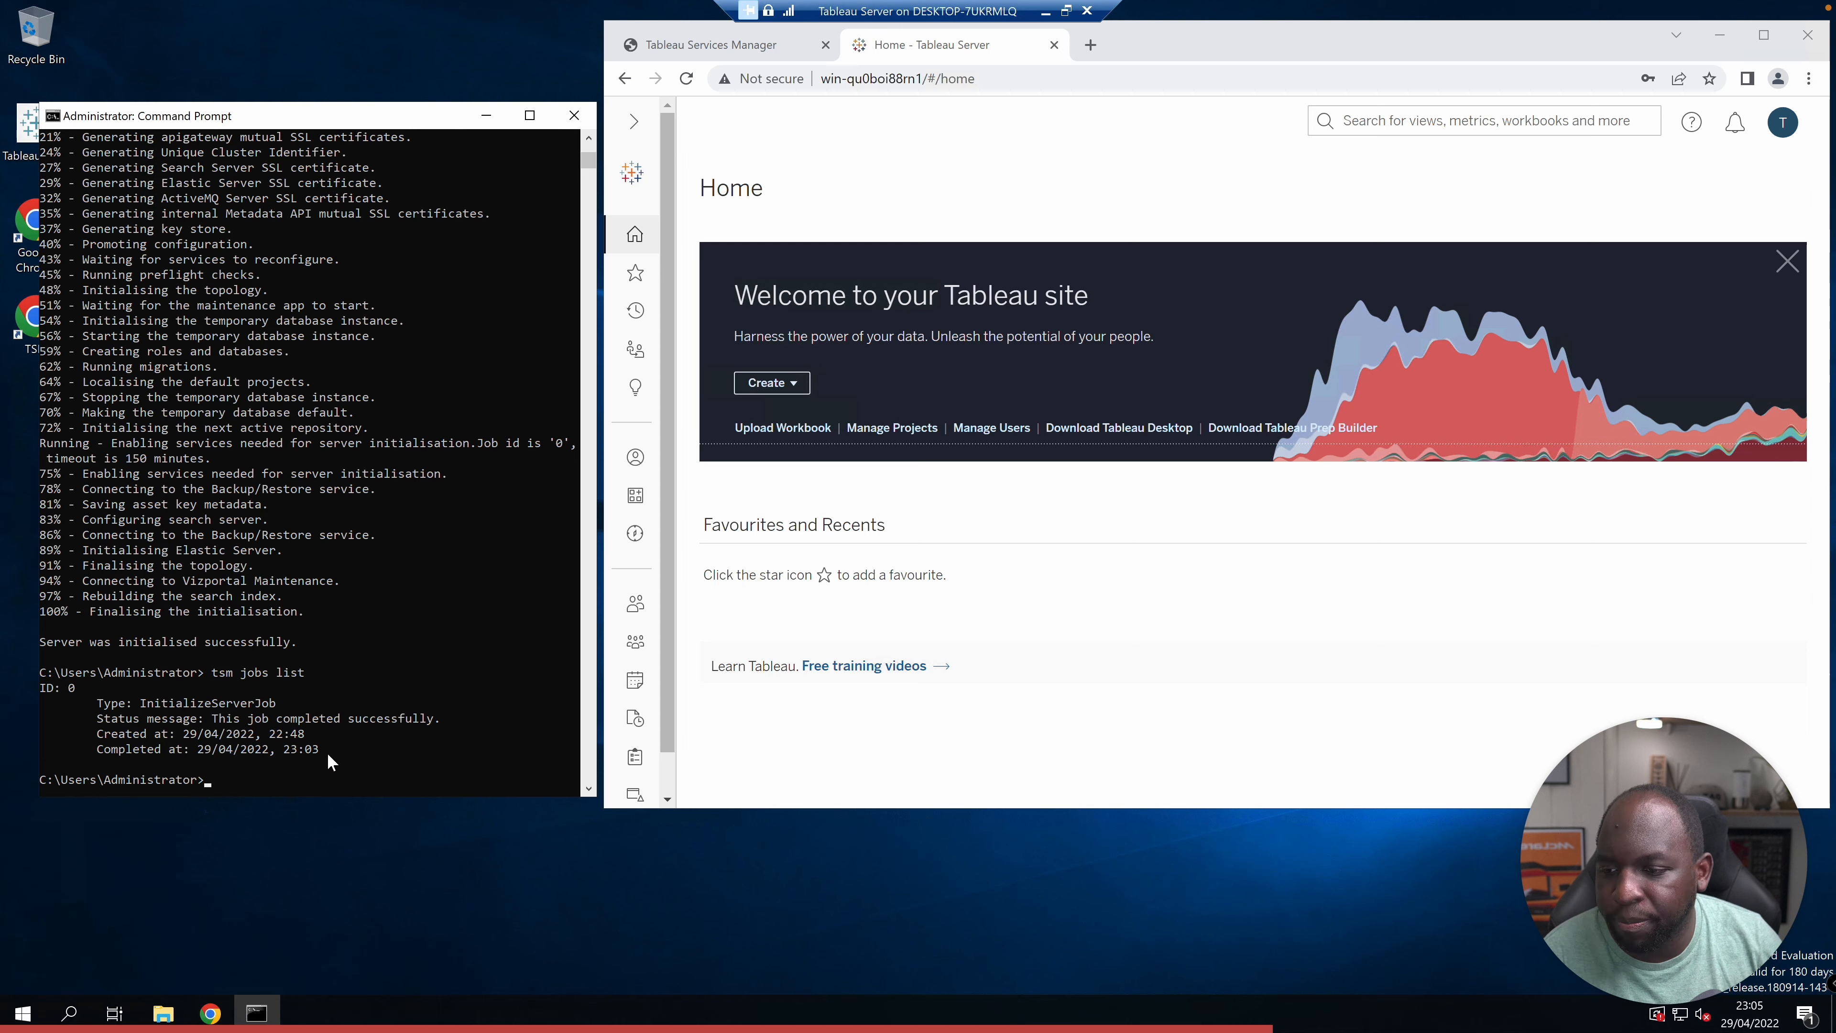
{"action": "left_click", "coordinate": [964, 726]}
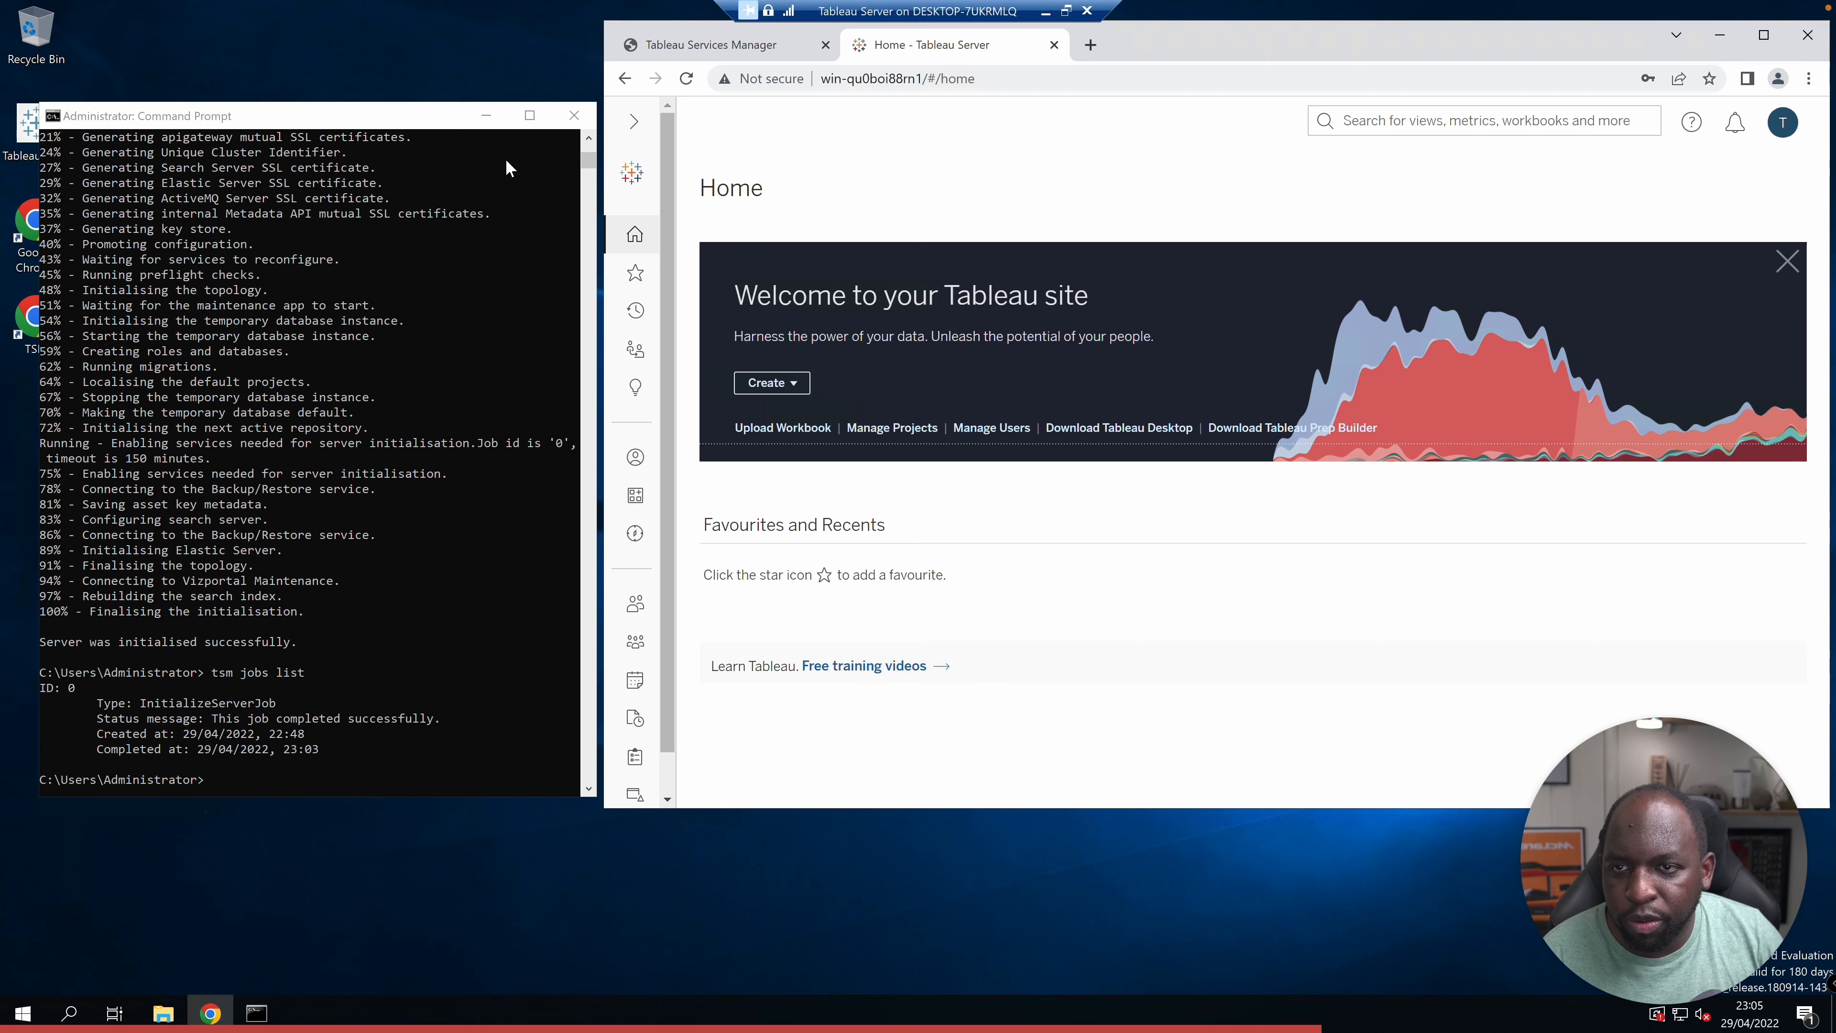
Minimise the Command Prompt, maximise the browser and review the username and site role in the administrator's account settings
{"action": "left_click", "coordinate": [486, 117]}
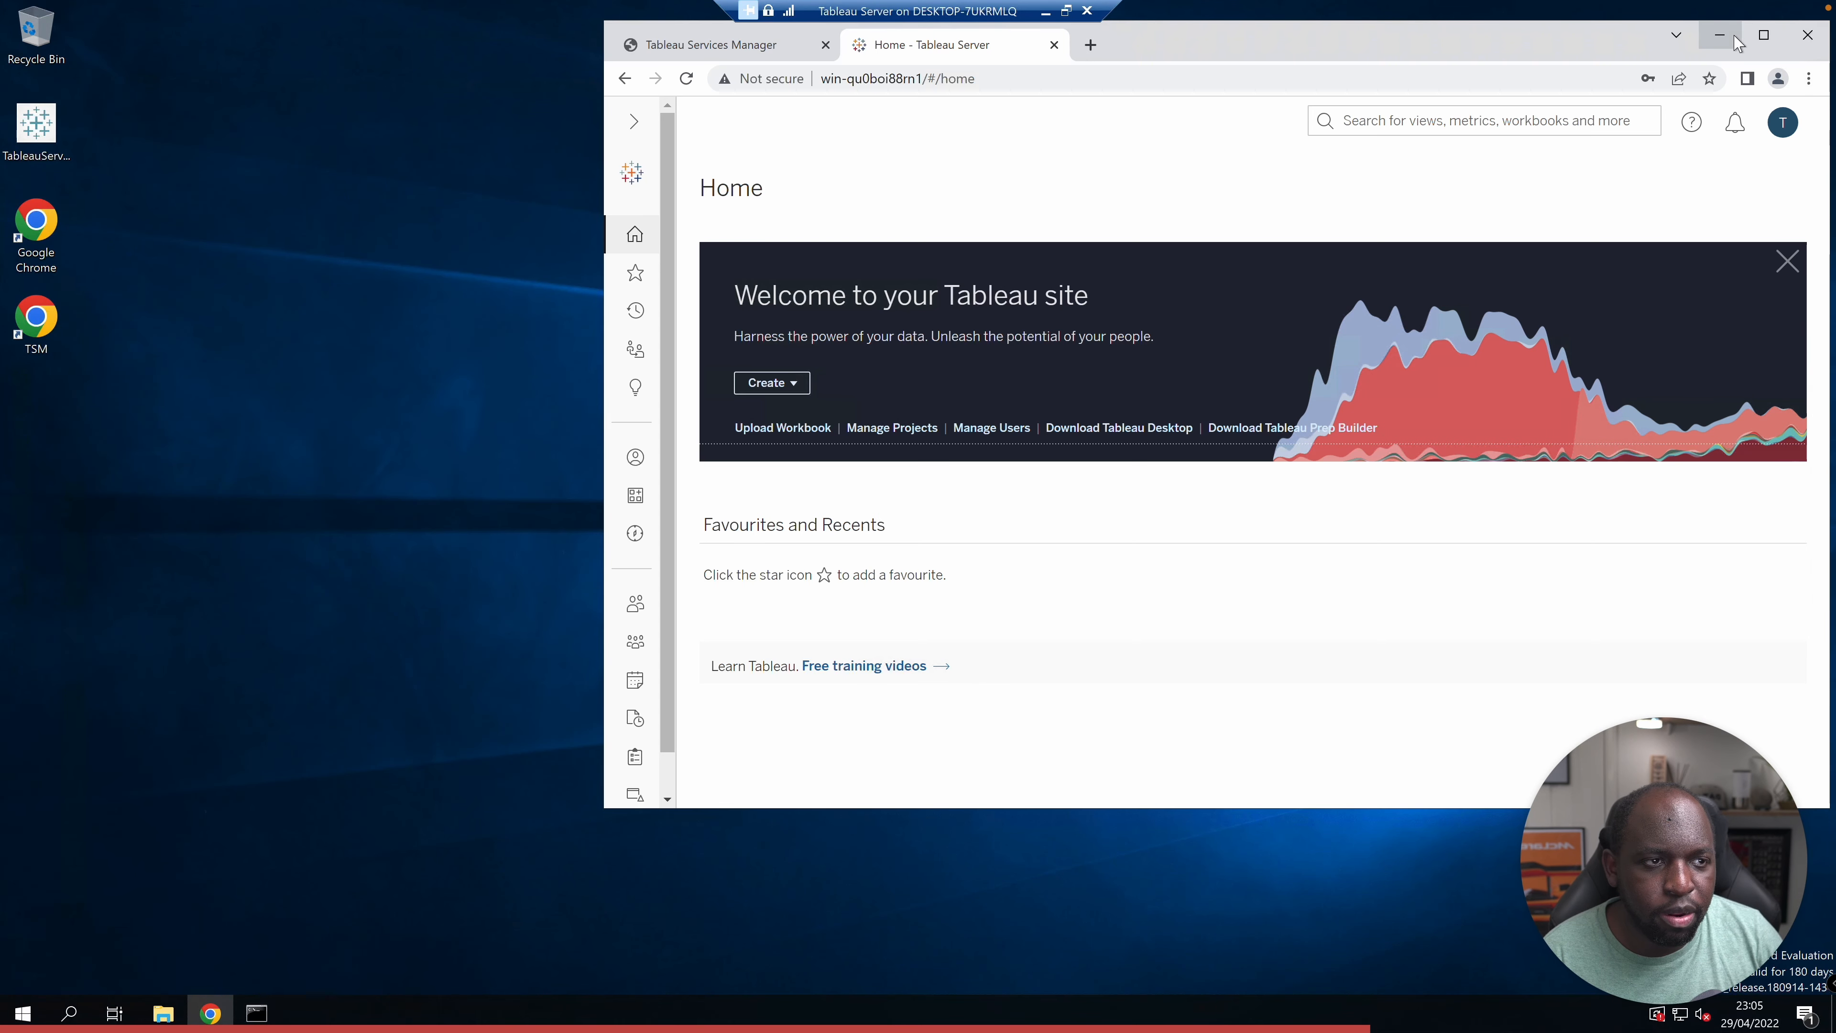
{"action": "left_click", "coordinate": [1766, 37]}
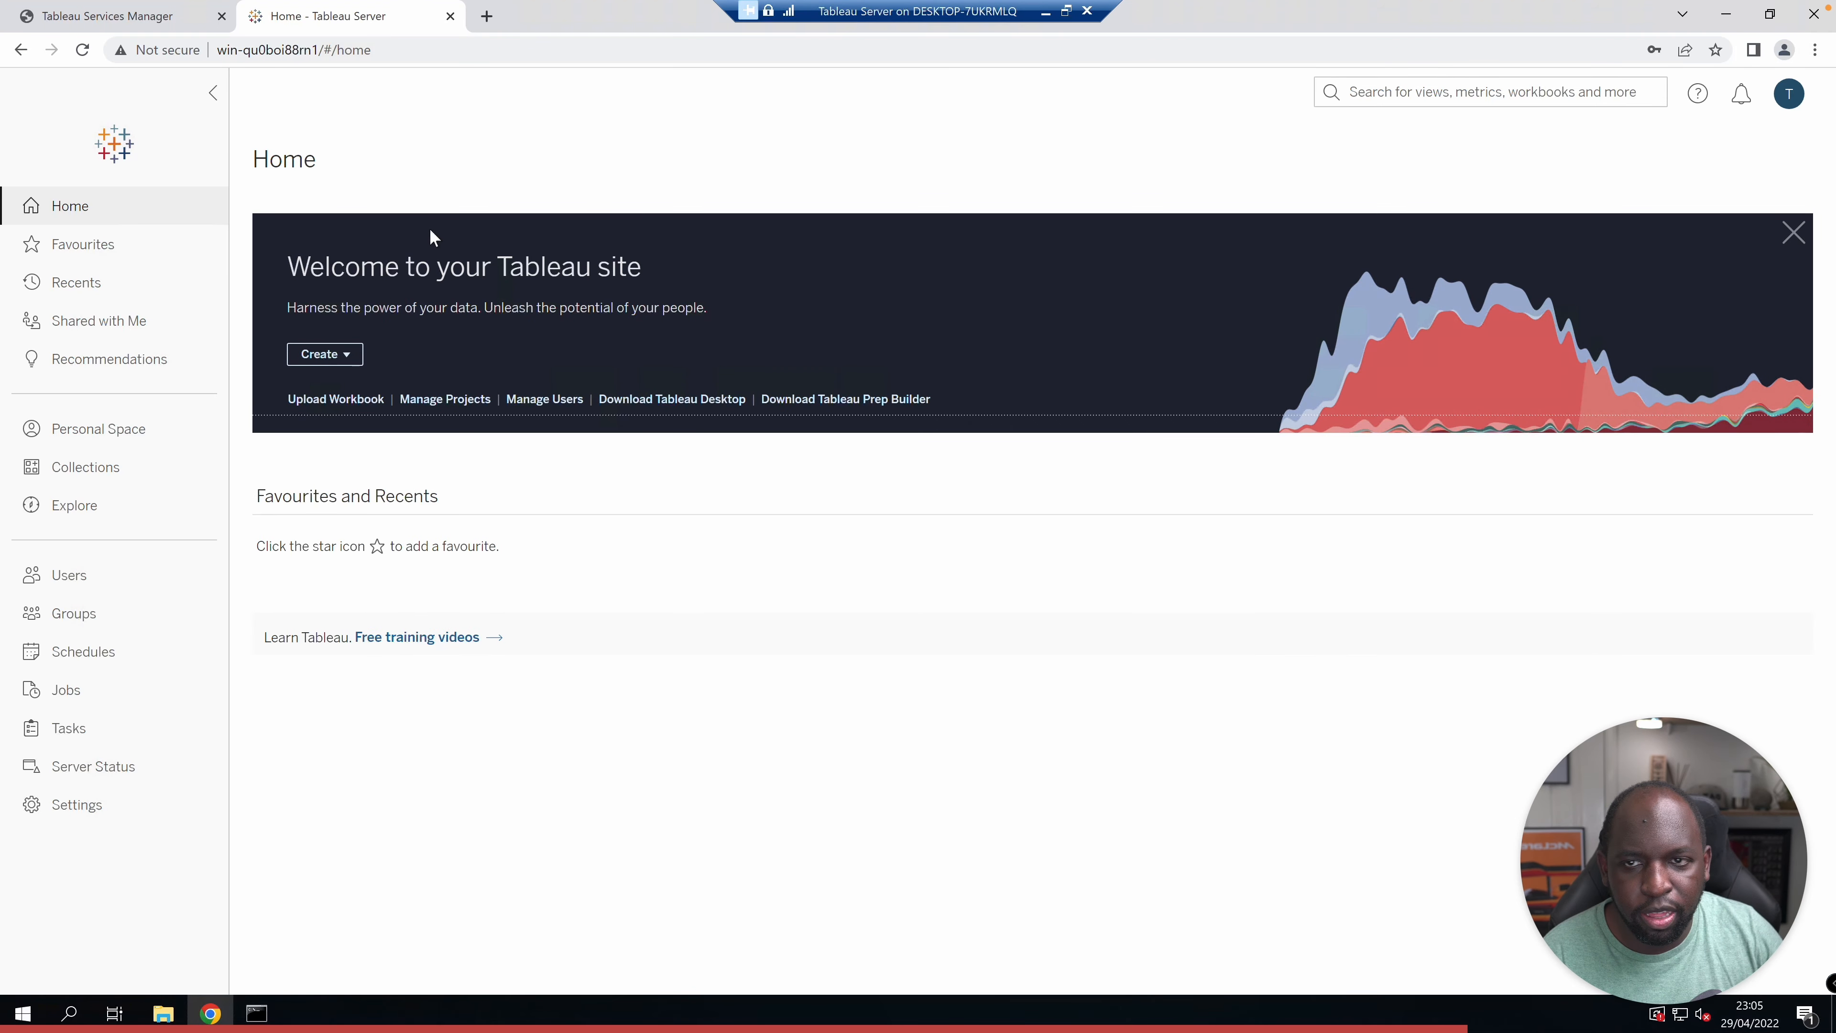
{"action": "left_click", "coordinate": [1790, 93]}
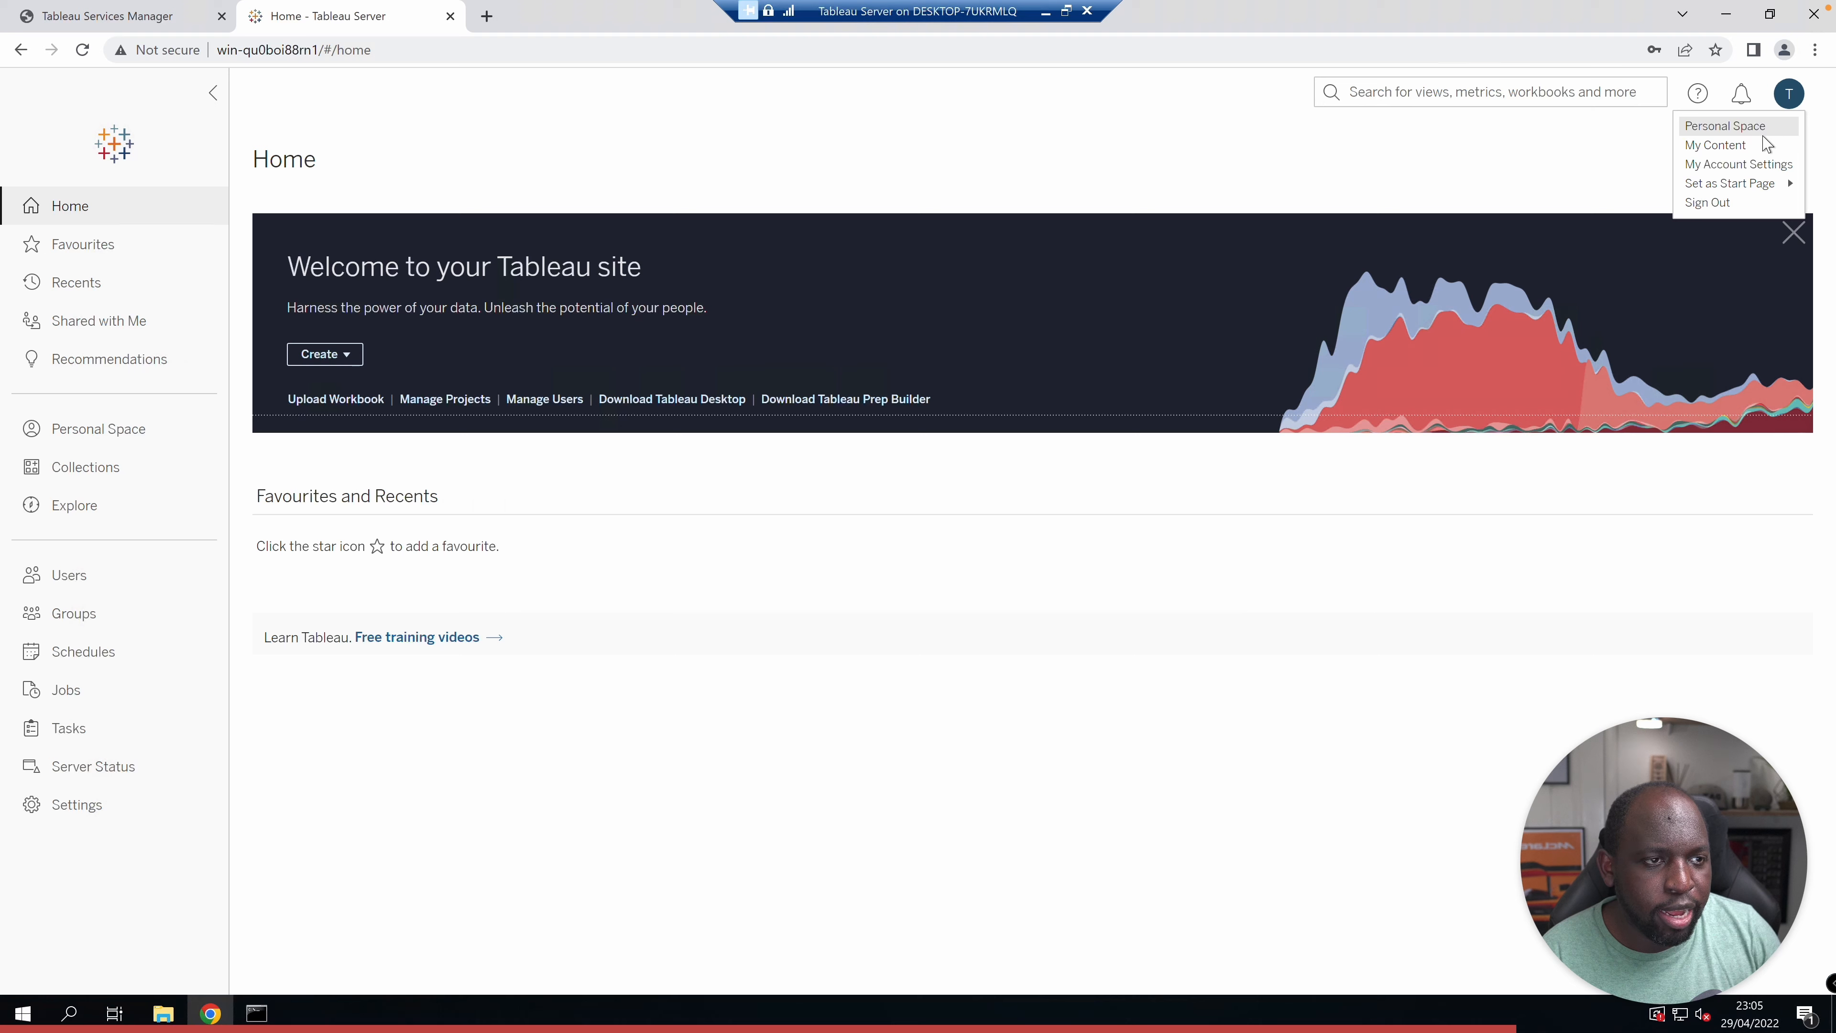
{"action": "left_click", "coordinate": [1761, 164]}
{"action": "left_click_drag", "start_coordinate": [472, 160], "coordinate": [284, 163]}
{"action": "left_click", "coordinate": [407, 185]}
{"action": "double_click", "coordinate": [406, 184]}
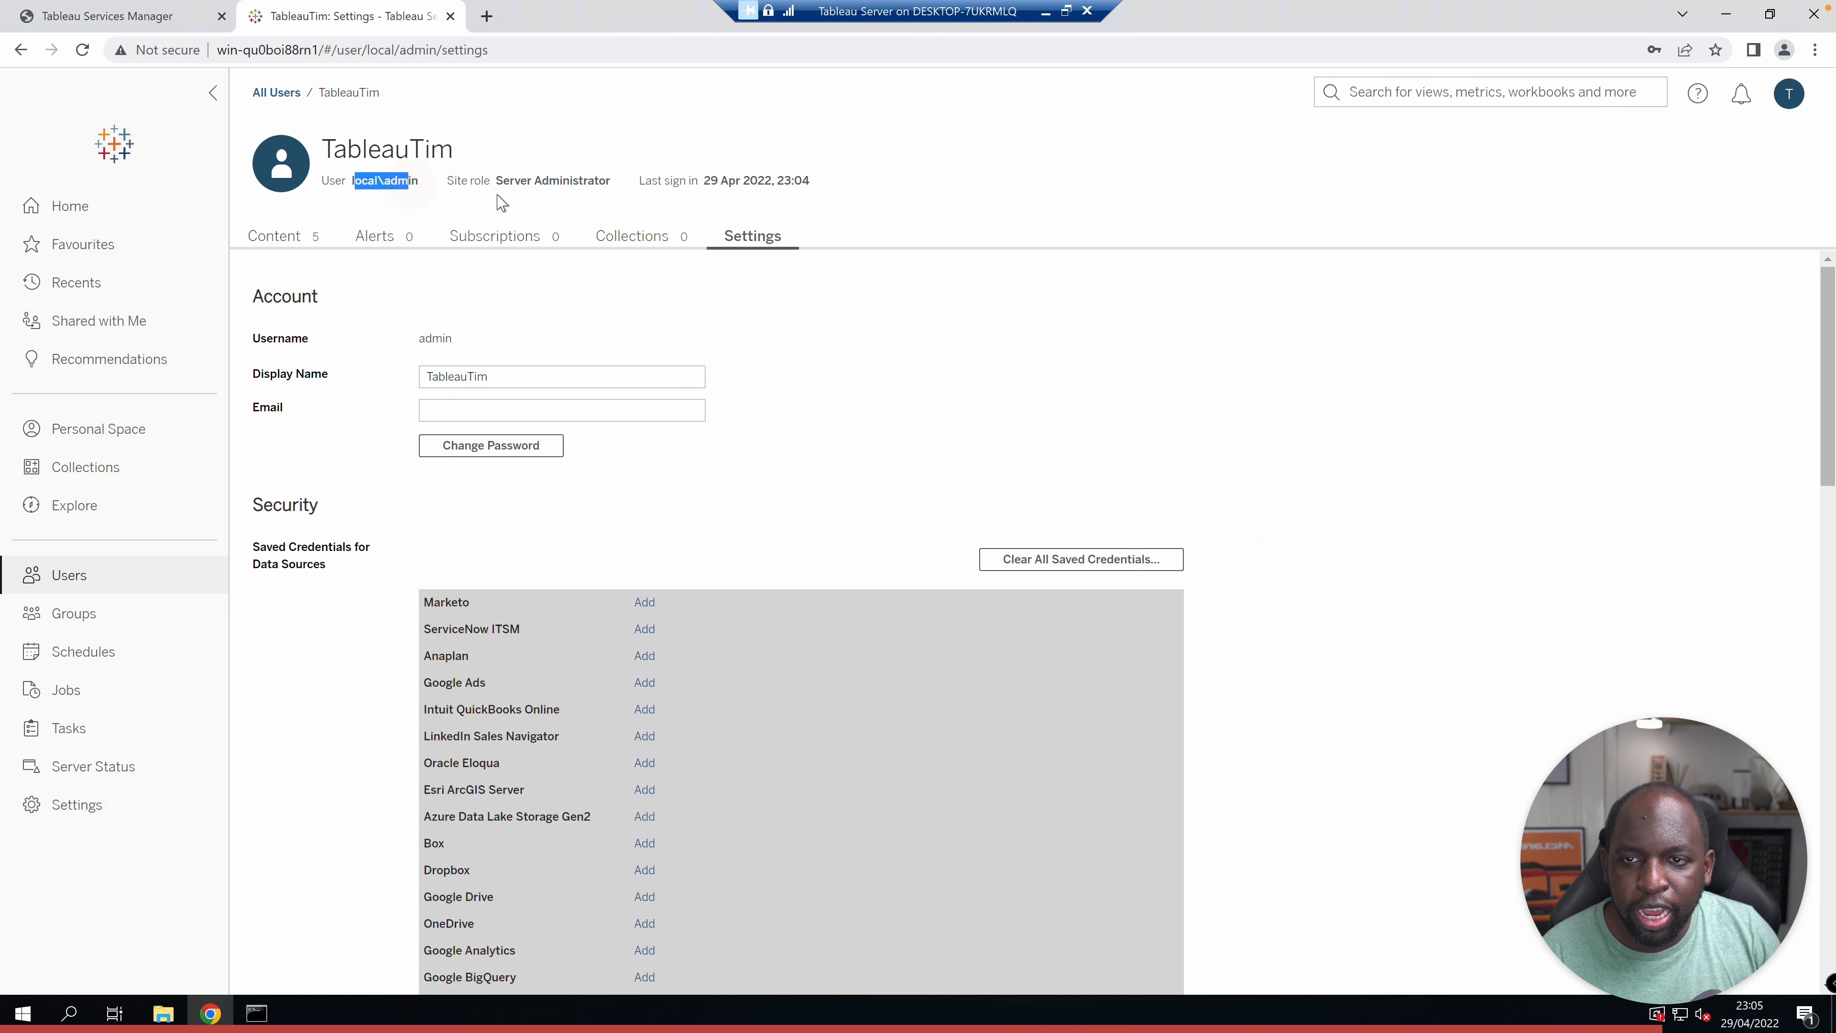
{"action": "left_click_drag", "start_coordinate": [510, 180], "coordinate": [613, 180]}
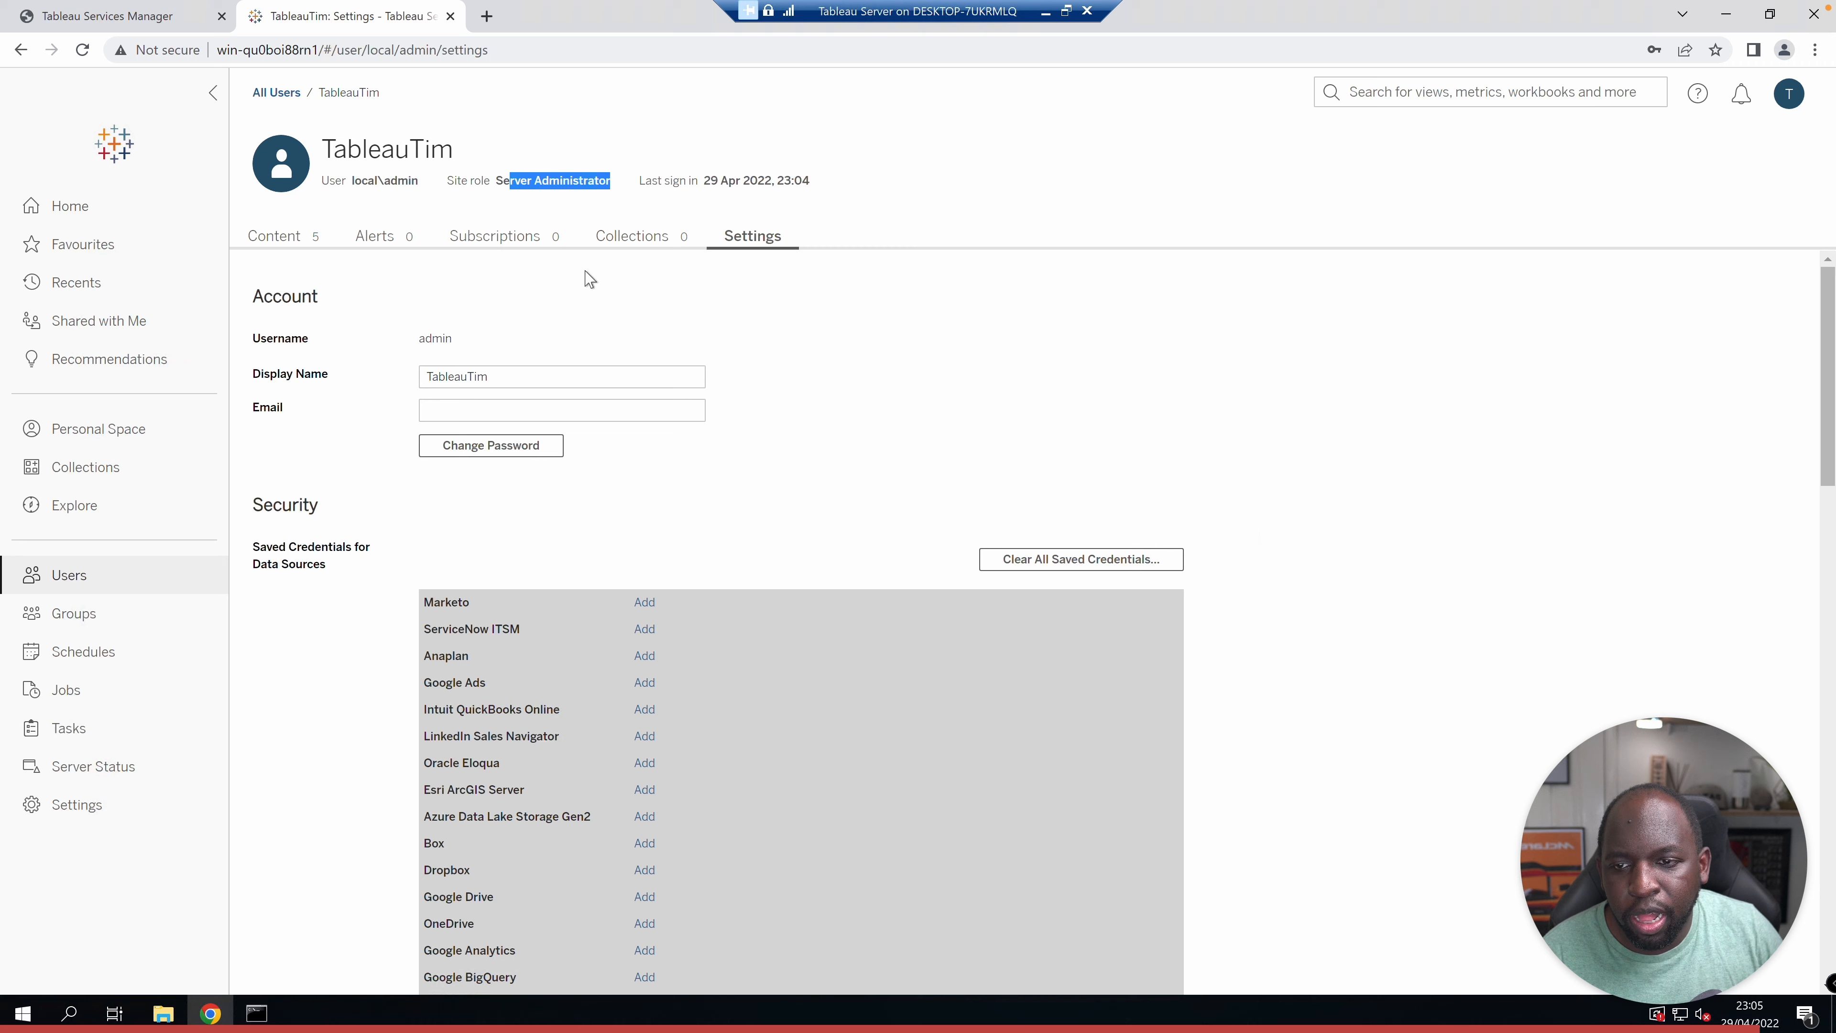
Dismiss the licence expiry warning in Tableau Services Manager and review the status of every server process
{"action": "left_click", "coordinate": [161, 27]}
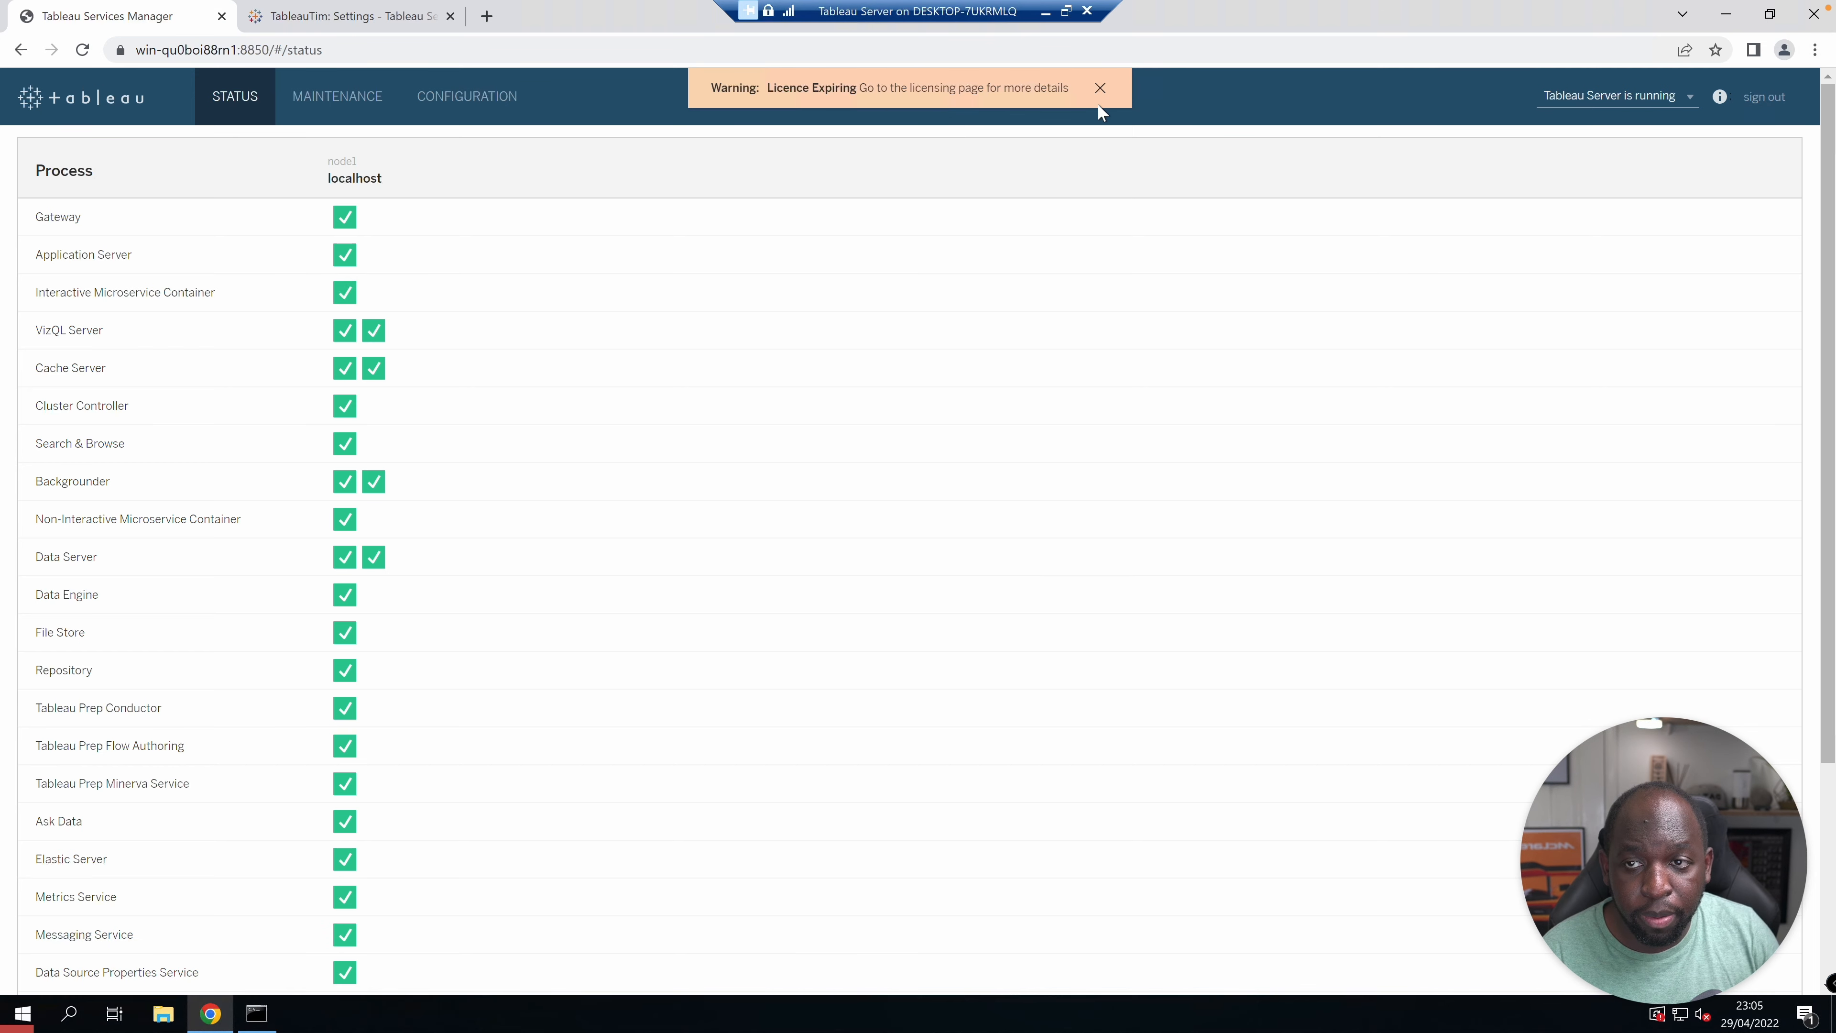
{"action": "left_click", "coordinate": [1099, 88]}
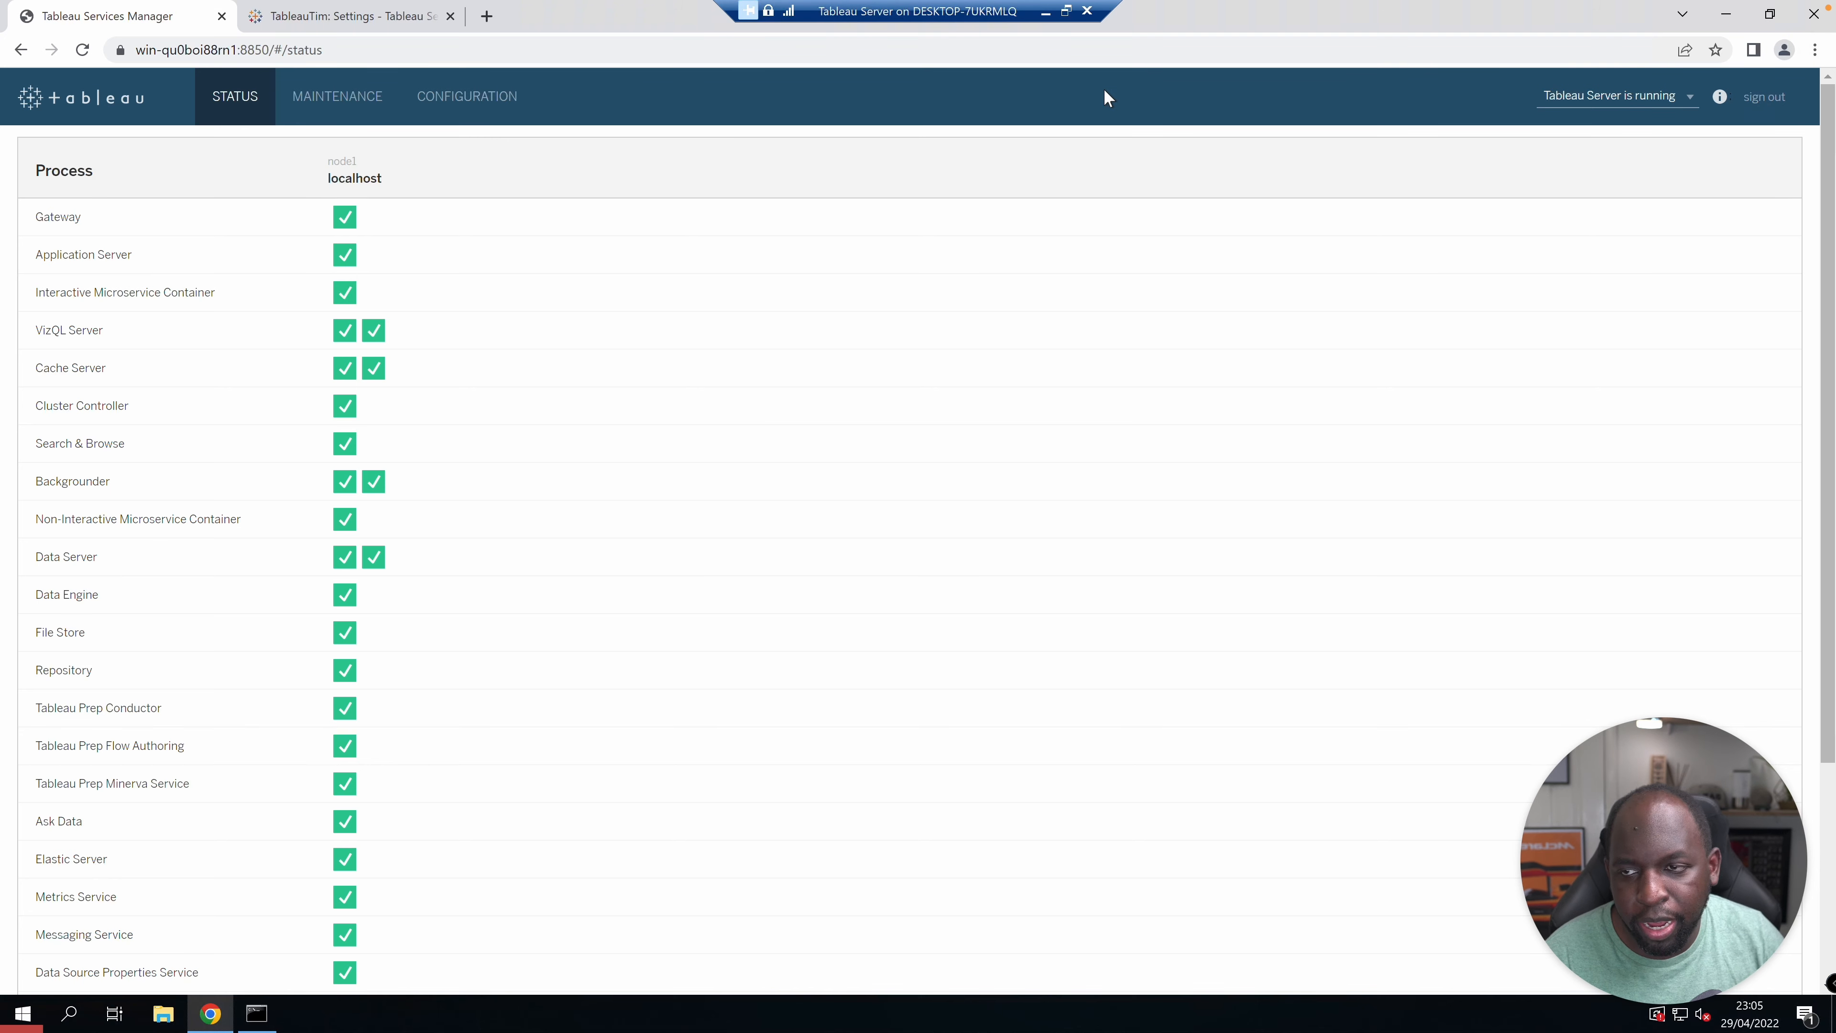
{"action": "scroll", "coordinate": [519, 239], "scroll_direction": "down", "scroll_amount": 1}
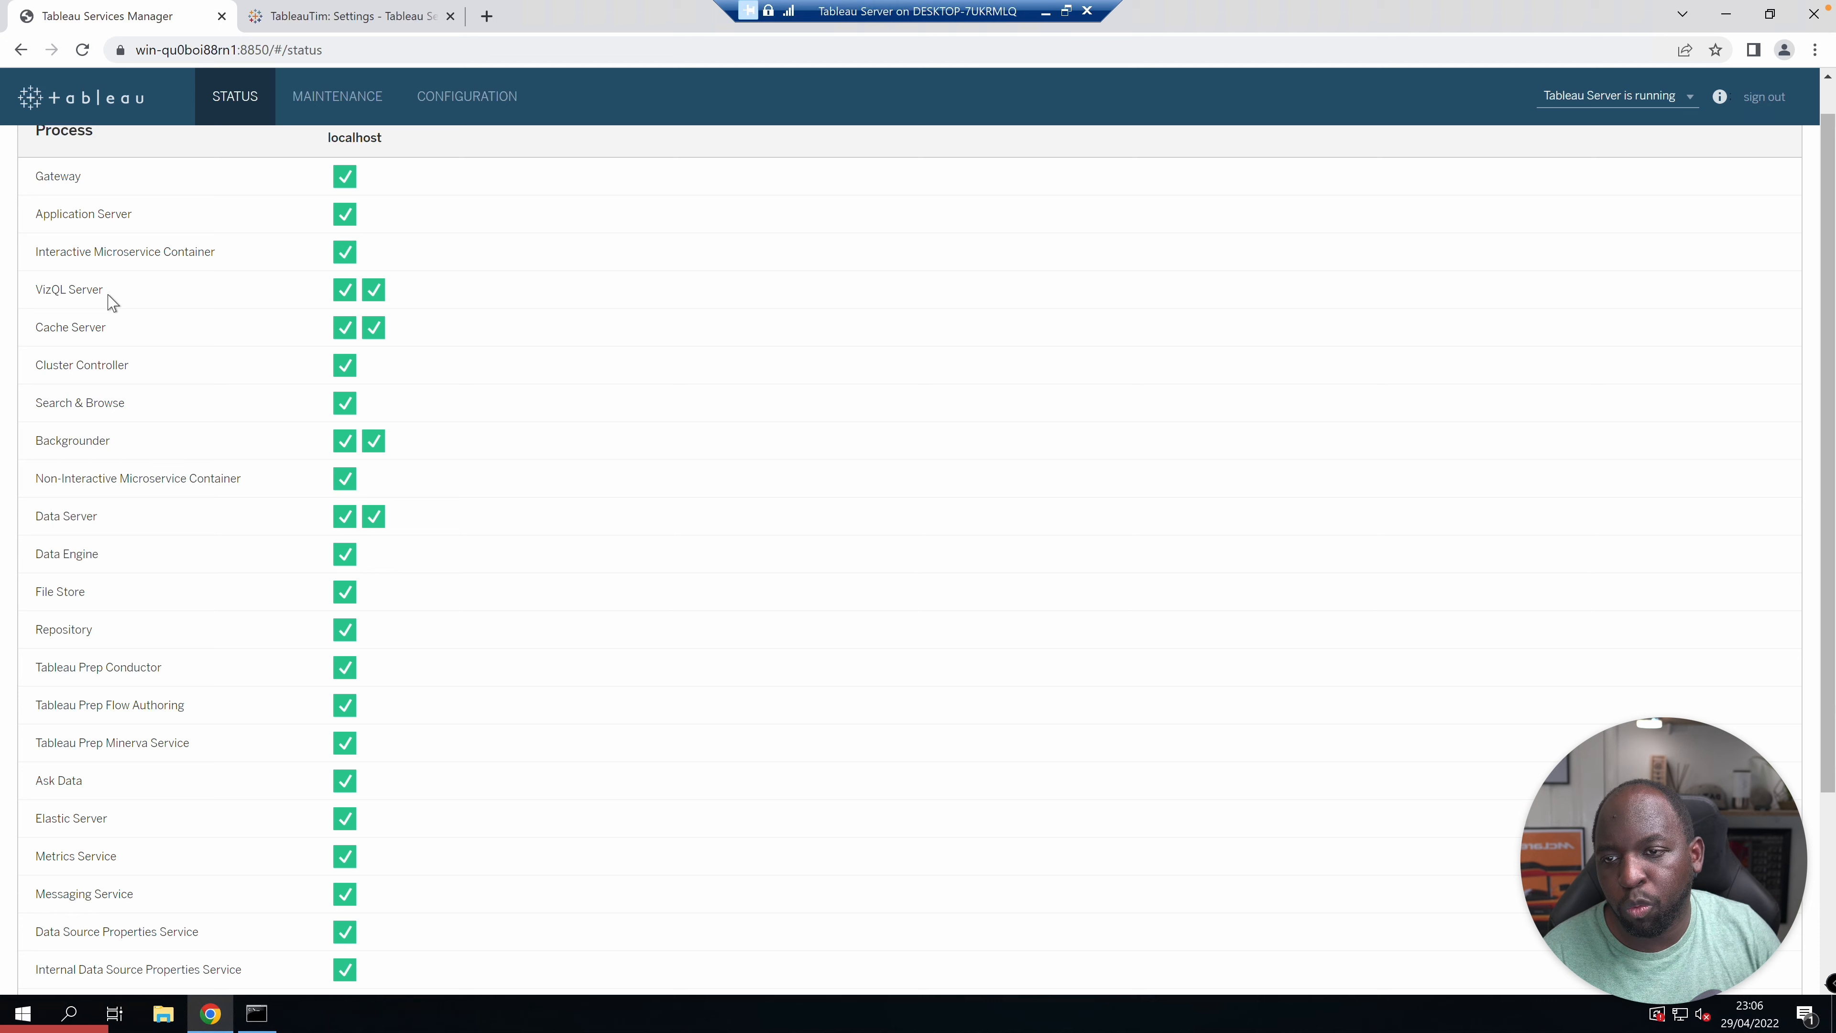
{"action": "mouse_move", "coordinate": [345, 291]}
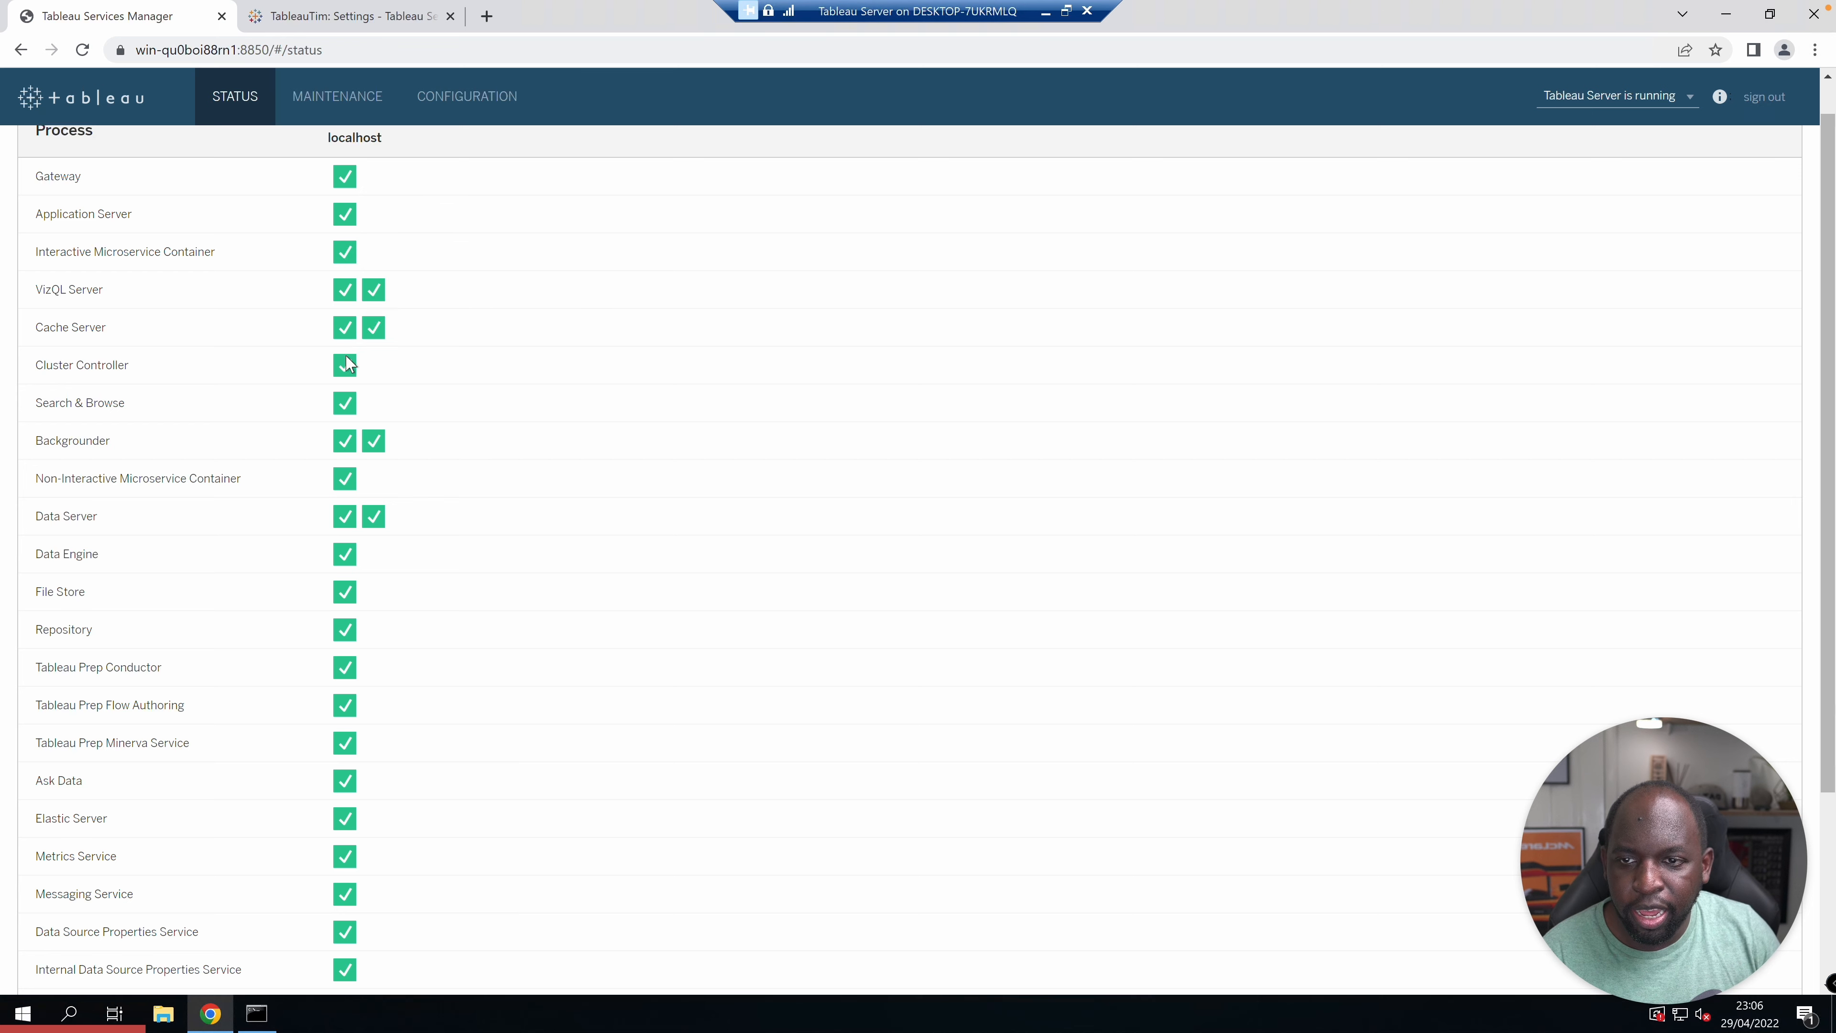
{"action": "scroll", "coordinate": [354, 658], "scroll_direction": "down", "scroll_amount": 4}
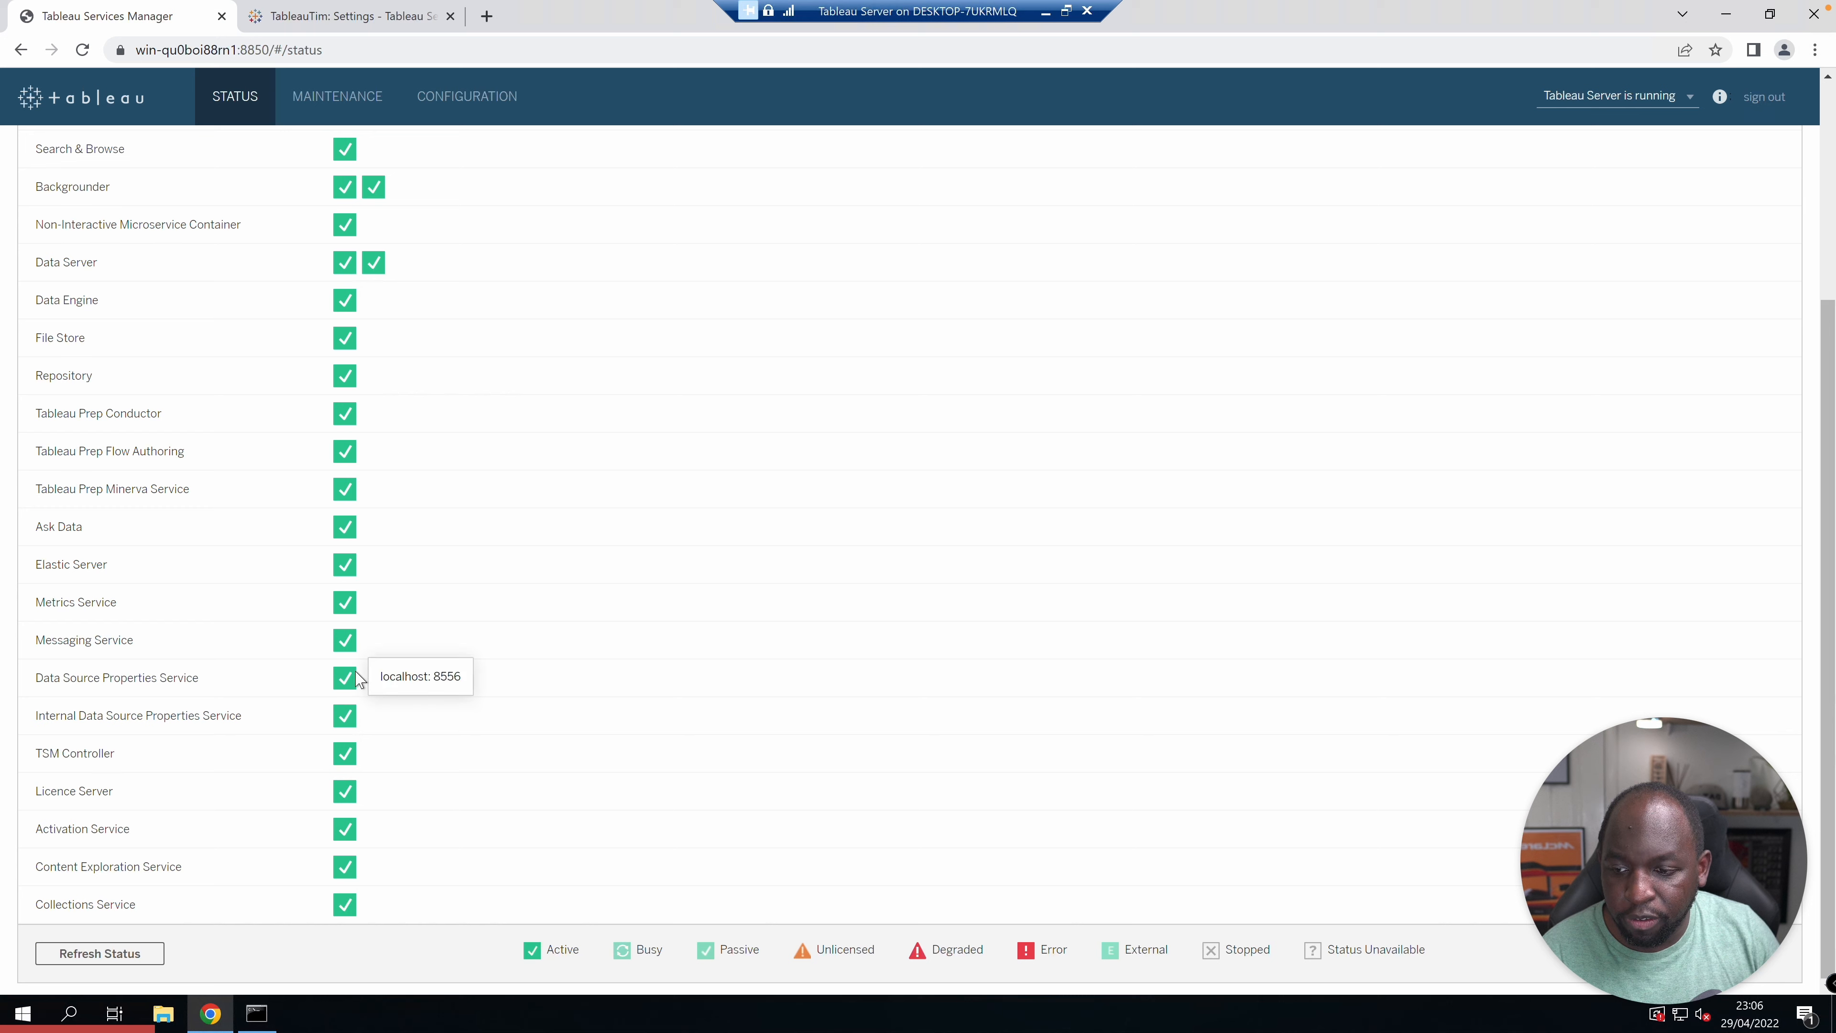
Refresh the process status after reading the status legend, and view the options for restarting or stopping Tableau Server
{"action": "left_click_drag", "start_coordinate": [541, 951], "coordinate": [1447, 968]}
{"action": "left_click", "coordinate": [1452, 967]}
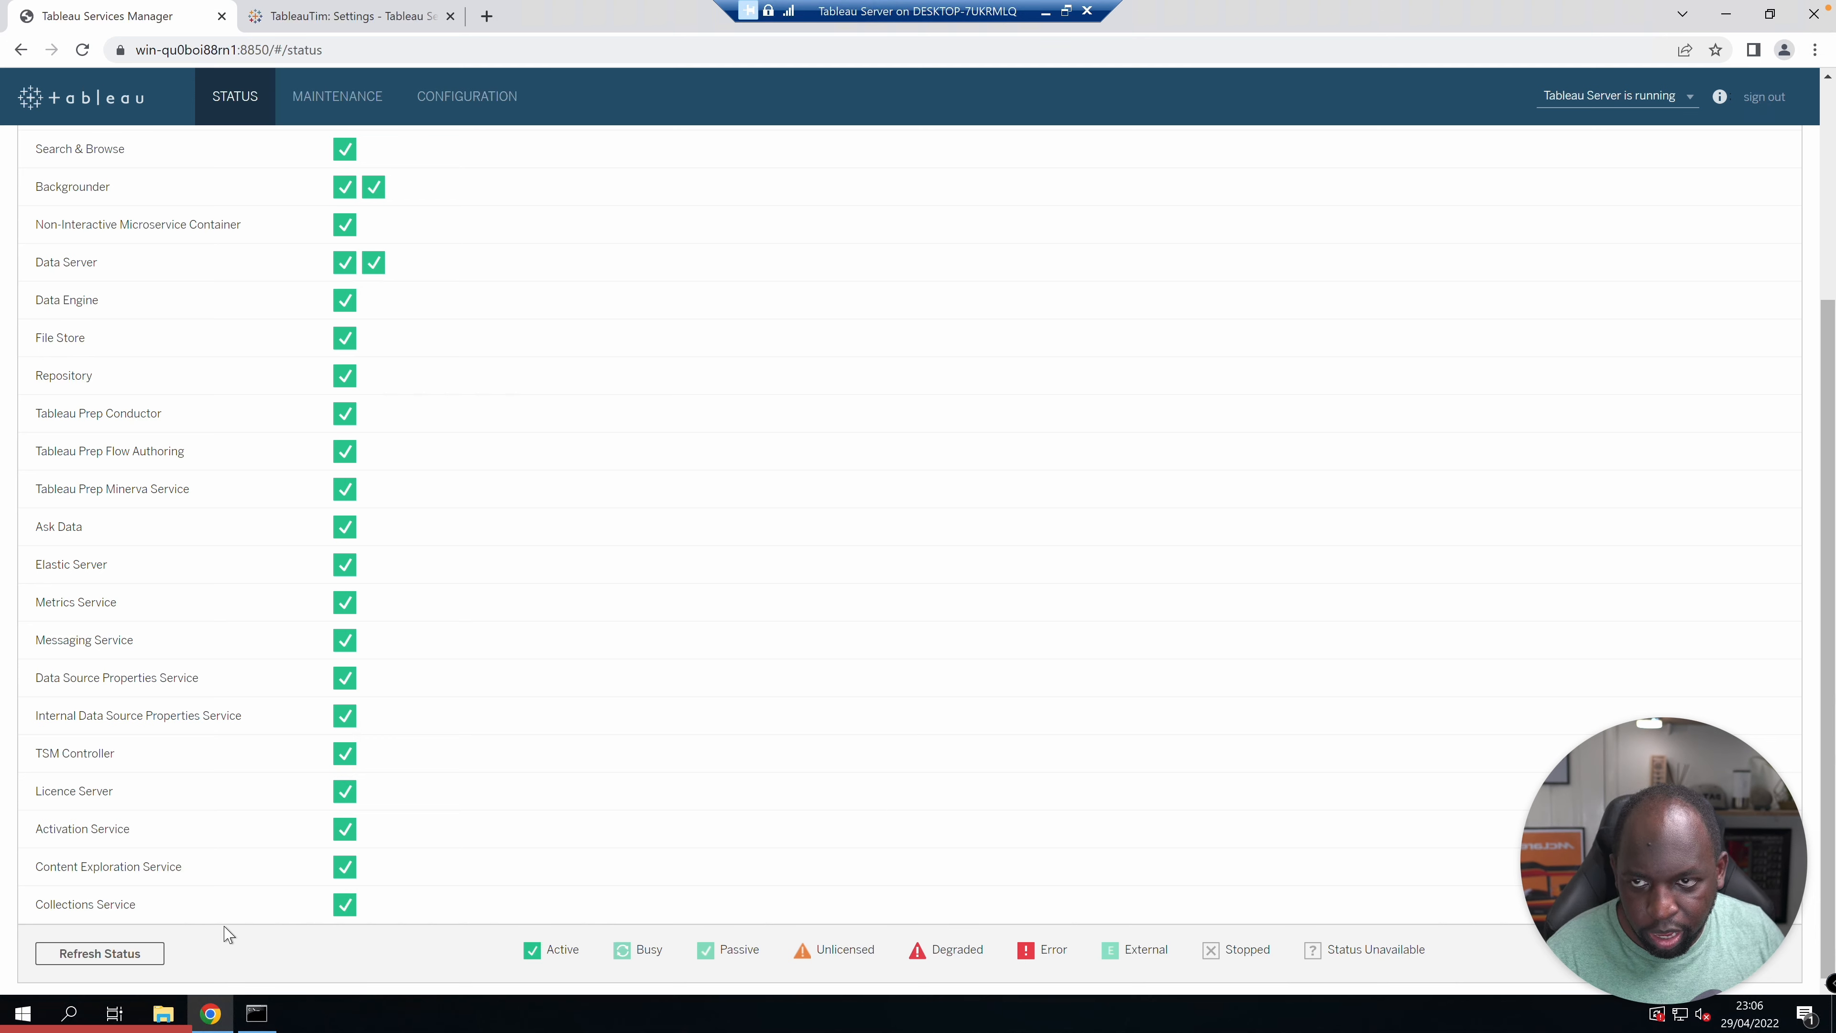
{"action": "left_click", "coordinate": [136, 955]}
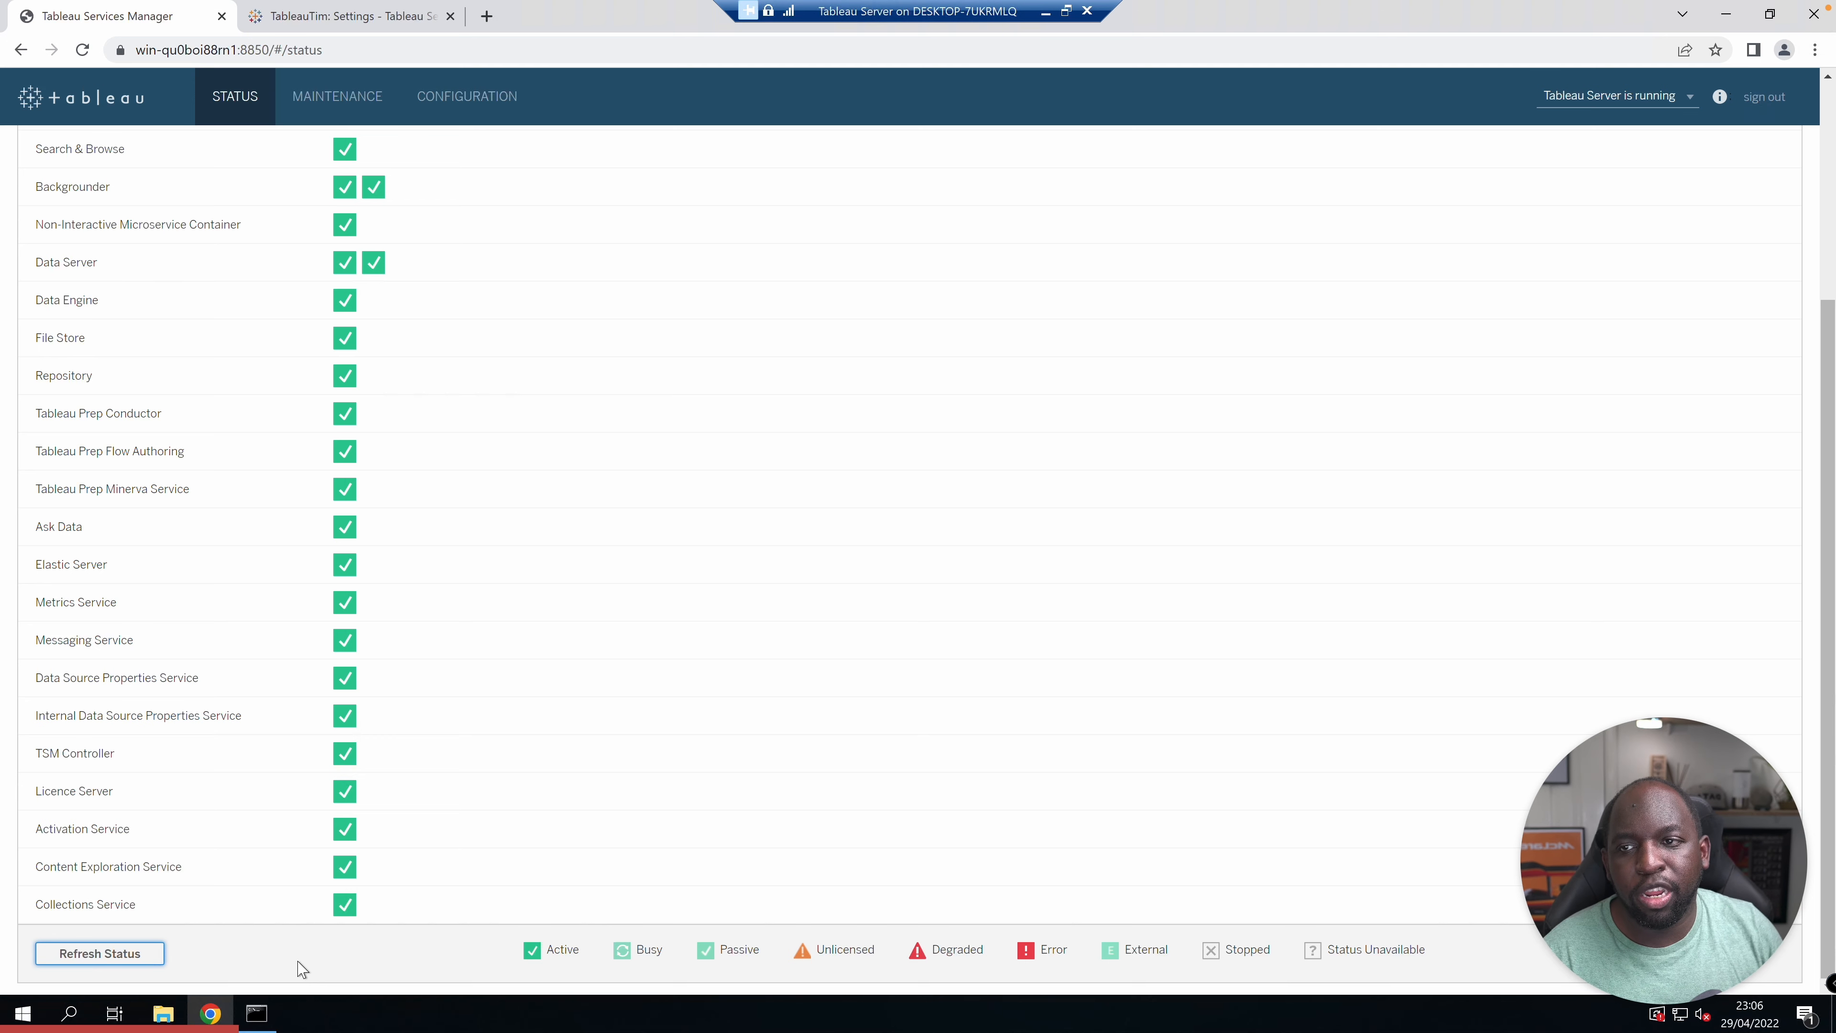
{"action": "left_click", "coordinate": [1689, 96]}
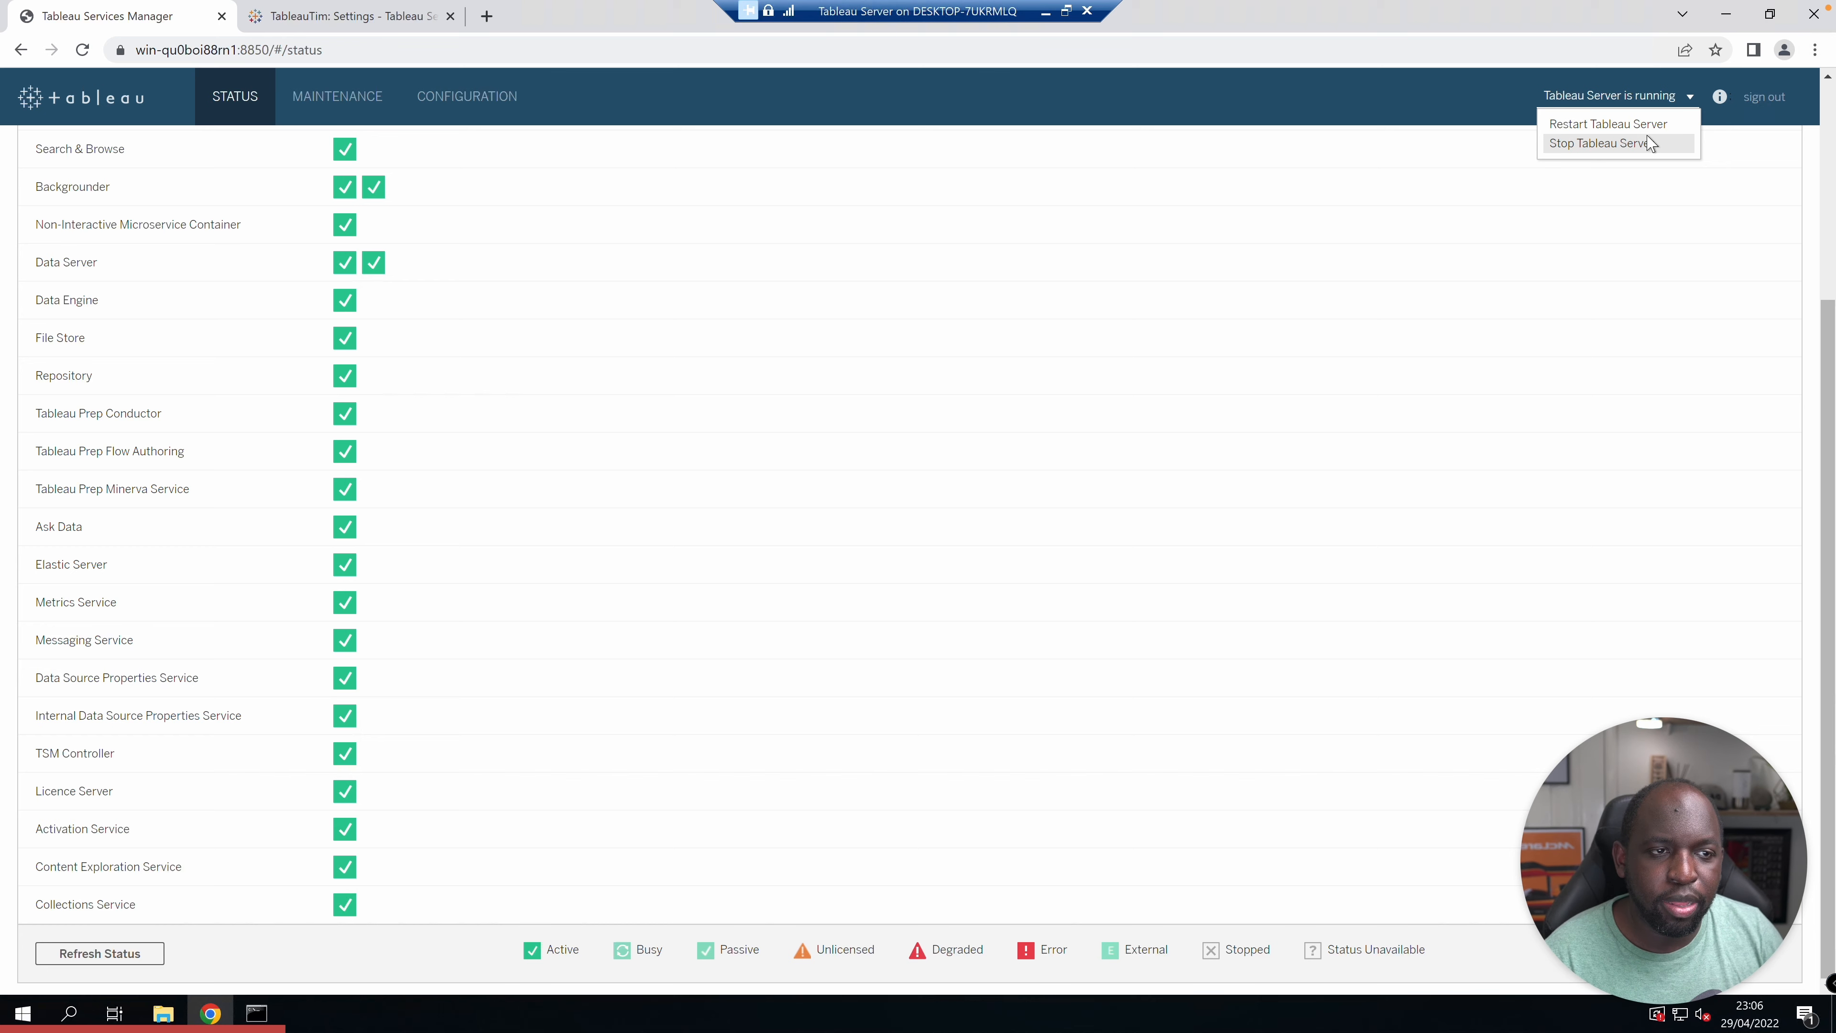
Review the log file snapshot options under server maintenance, try including Postgres data, and cancel the snapshot
{"action": "left_click", "coordinate": [364, 97]}
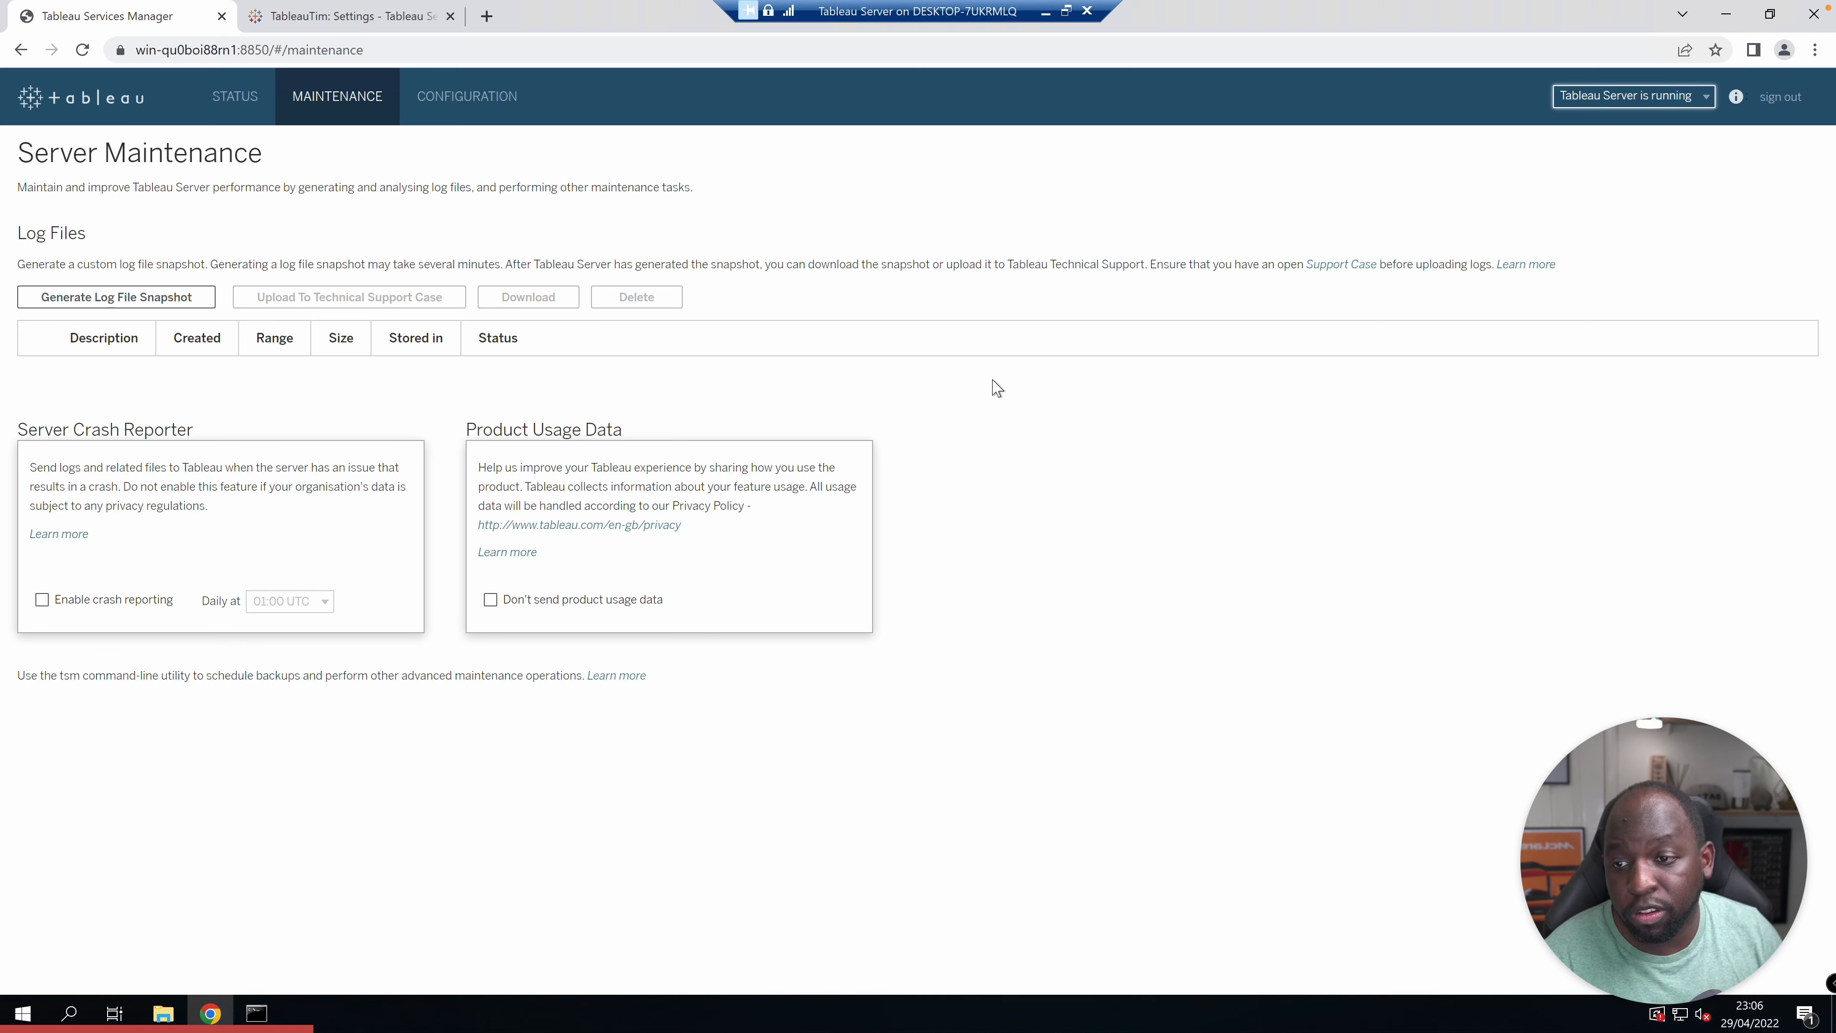
{"action": "left_click", "coordinate": [151, 296]}
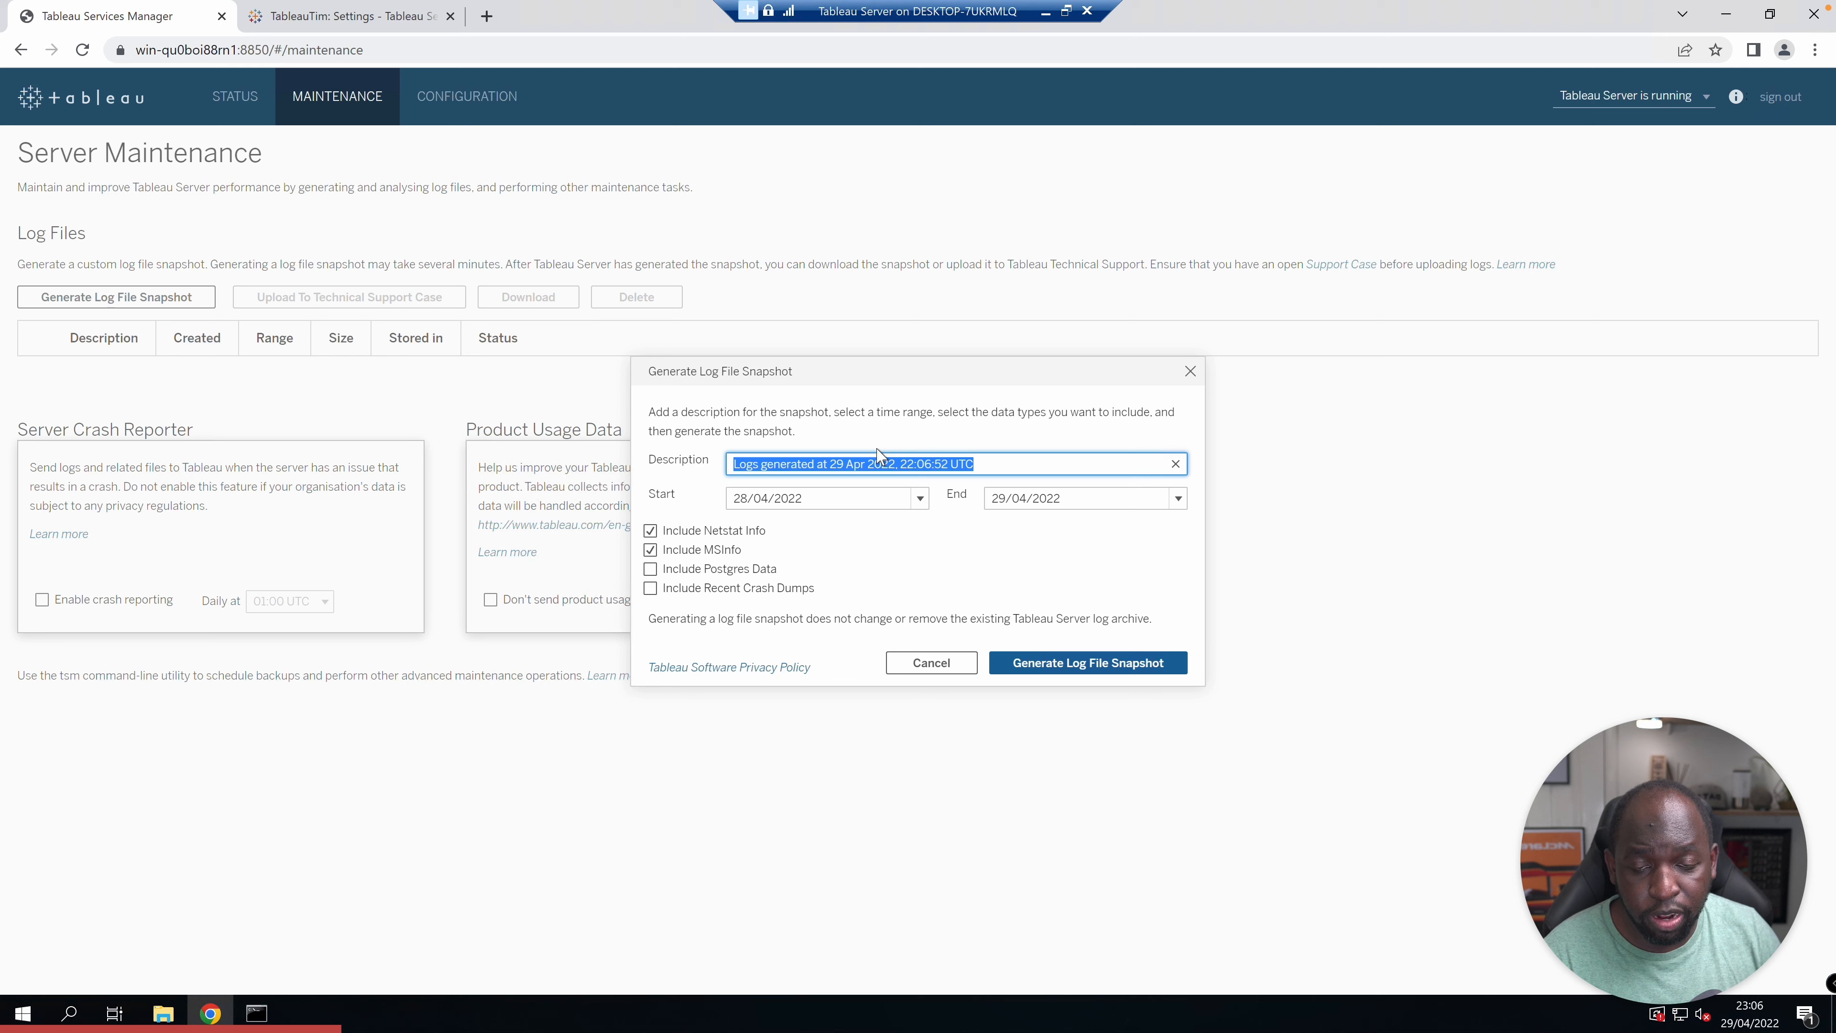
{"action": "left_click", "coordinate": [919, 499]}
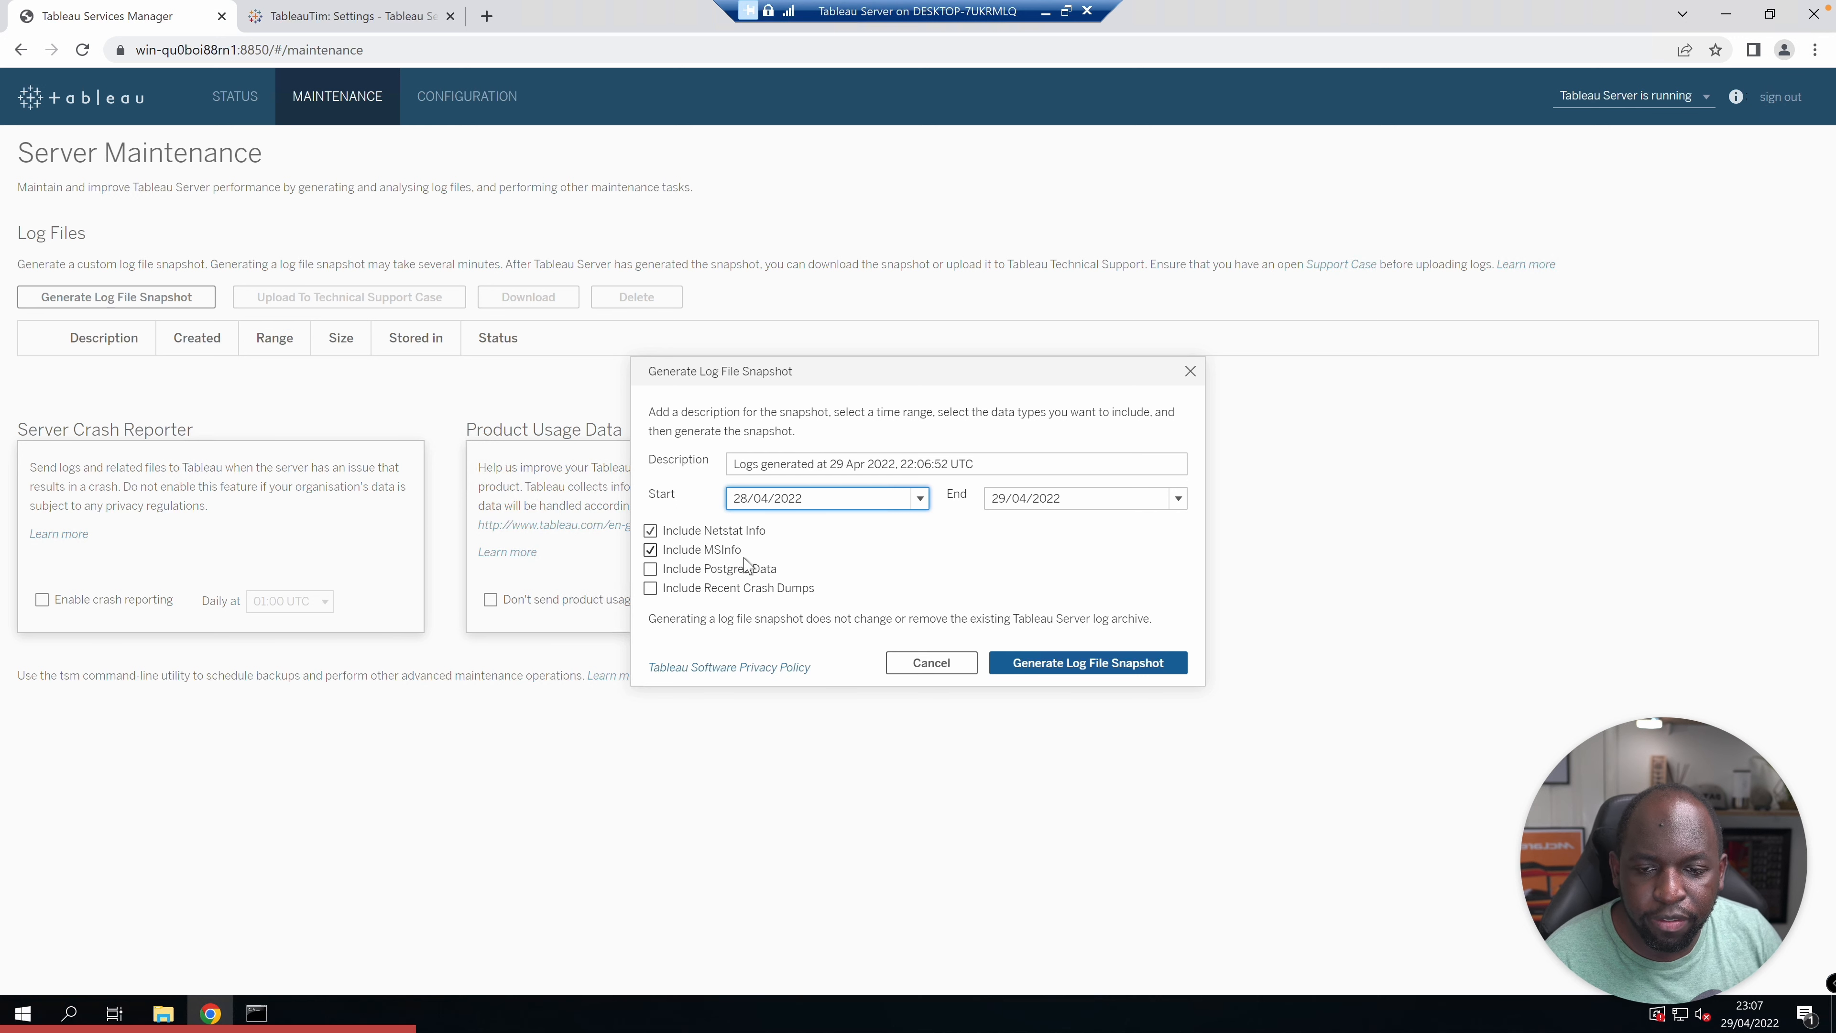
{"action": "left_click", "coordinate": [725, 570]}
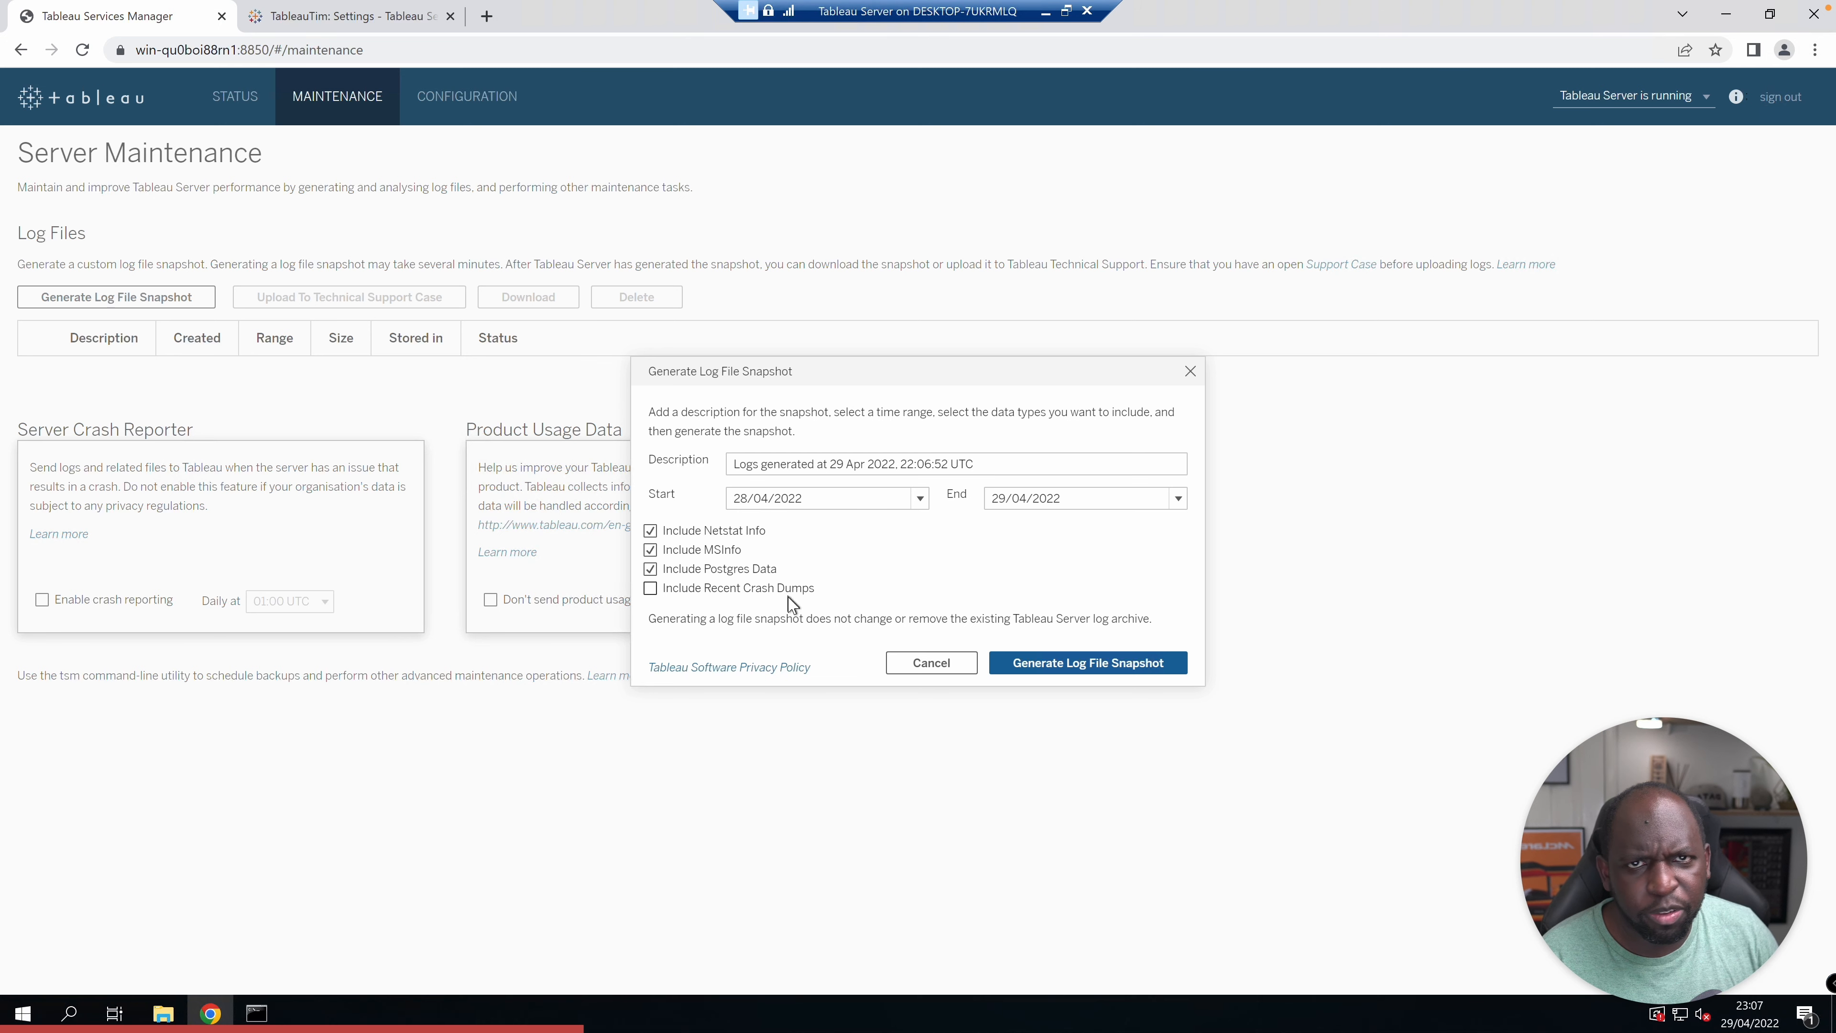
{"action": "left_click", "coordinate": [931, 671]}
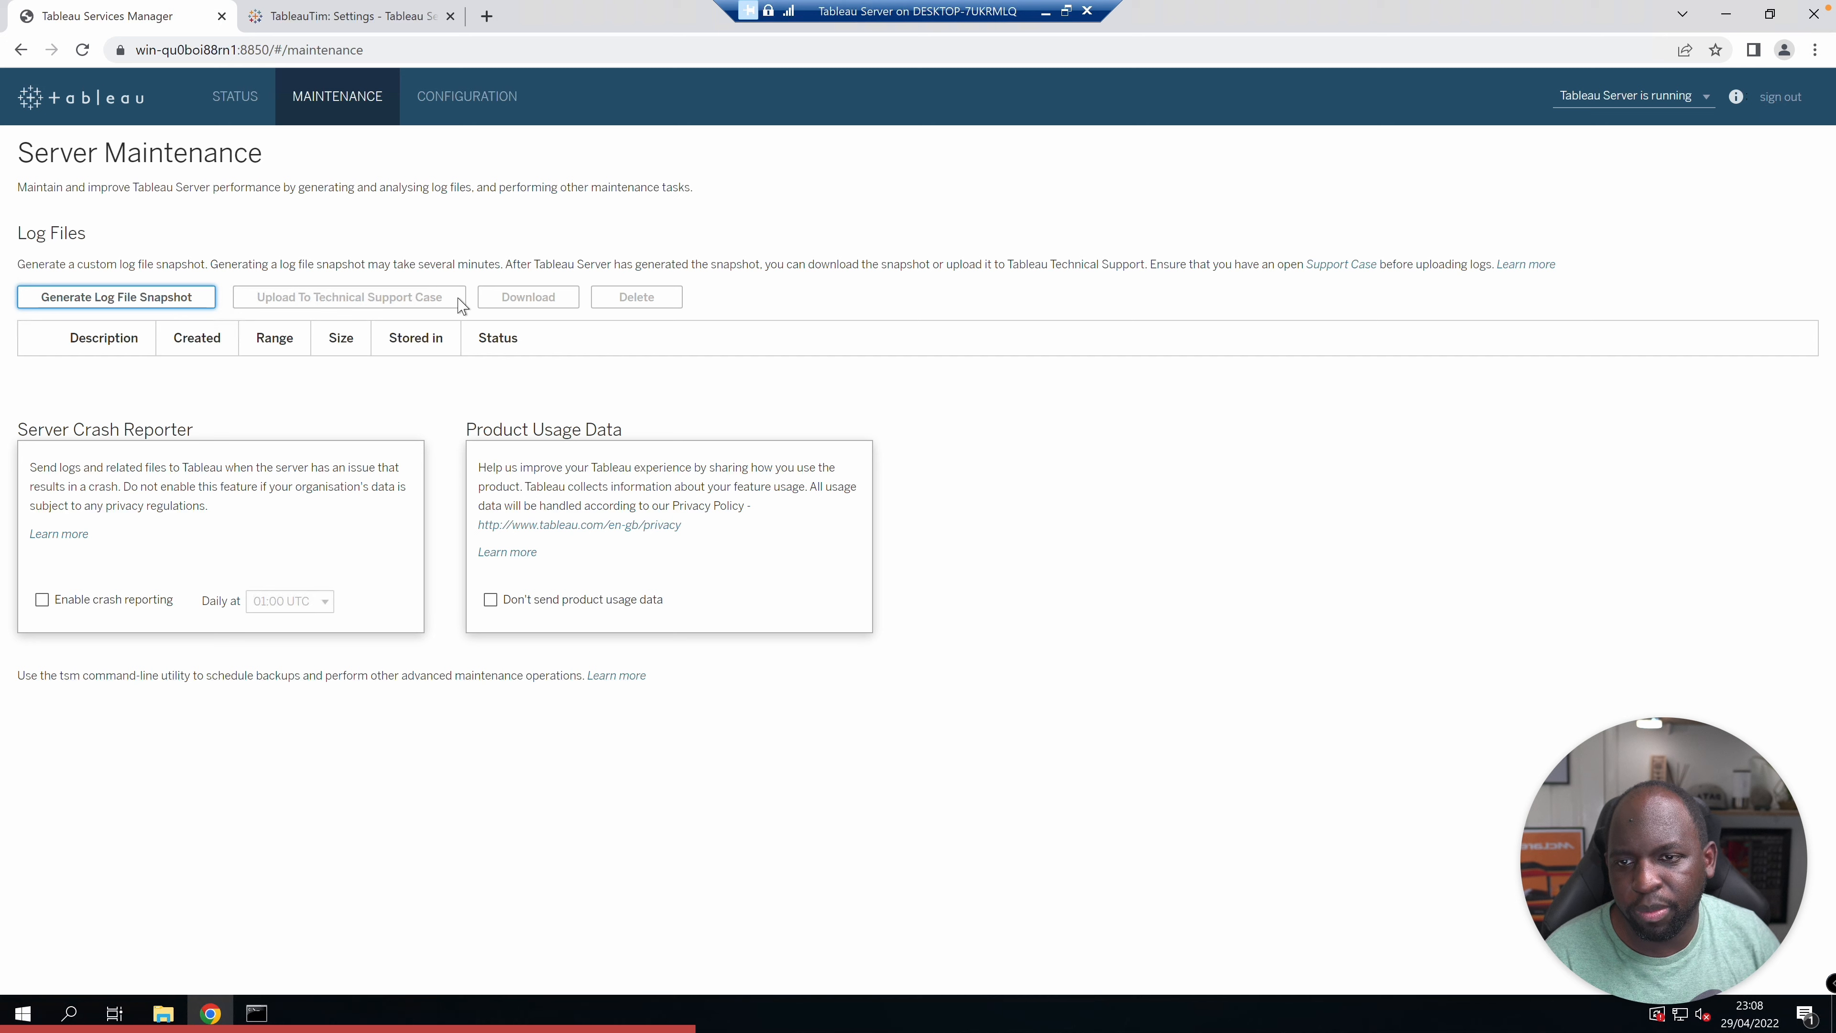
Open the topology configuration and compare the node's host name with the server address
{"action": "left_click", "coordinate": [466, 98]}
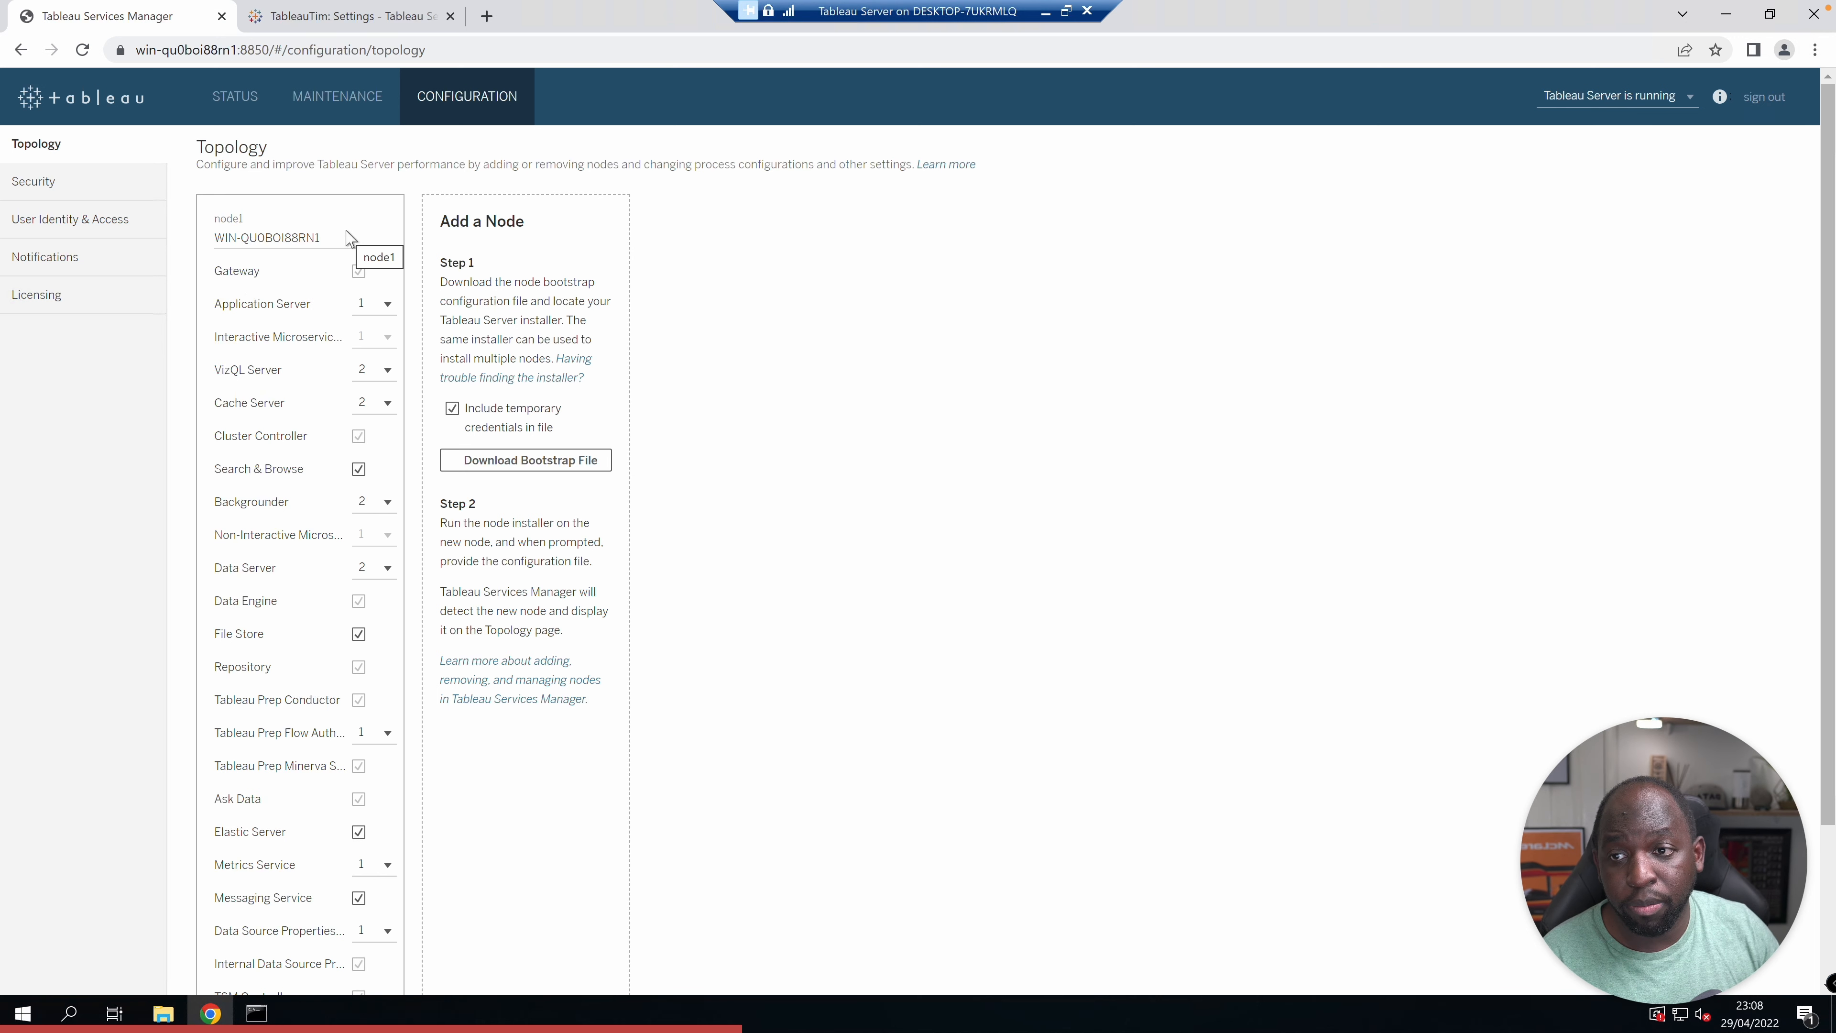
{"action": "left_click_drag", "start_coordinate": [328, 237], "coordinate": [224, 237]}
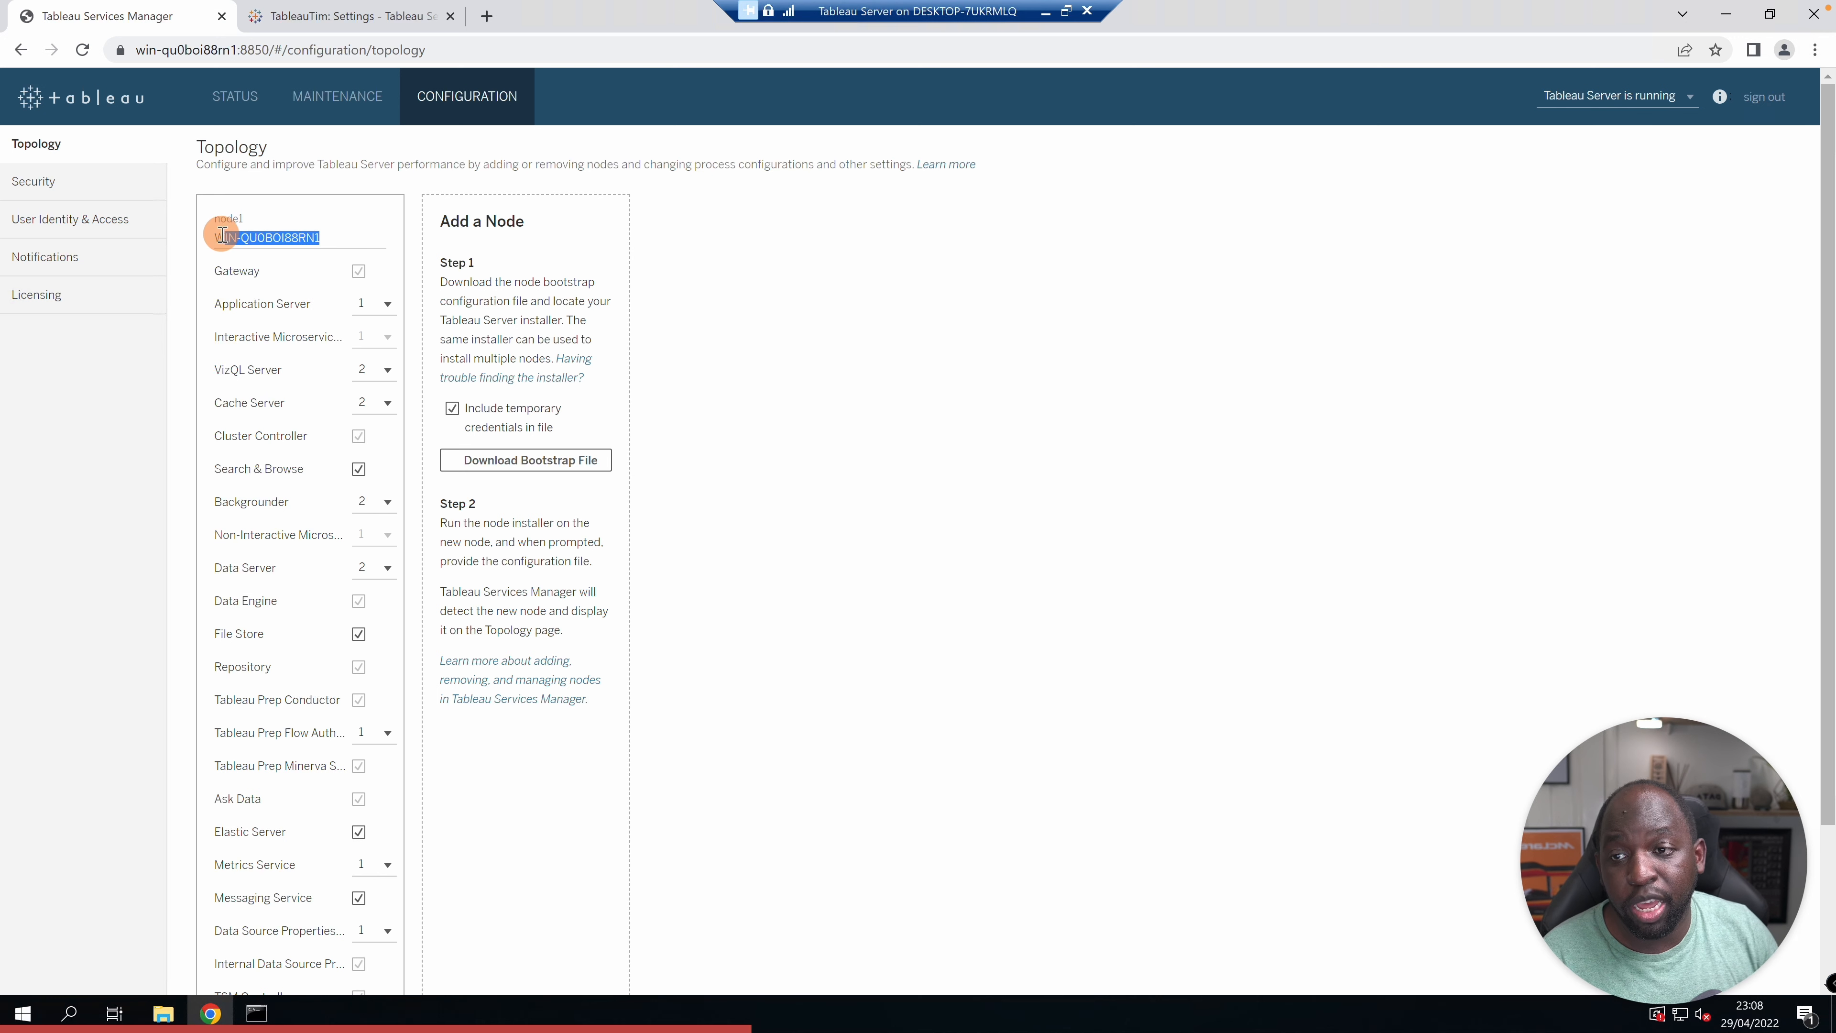
{"action": "left_click_drag", "start_coordinate": [137, 50], "coordinate": [223, 51]}
{"action": "left_click", "coordinate": [122, 414]}
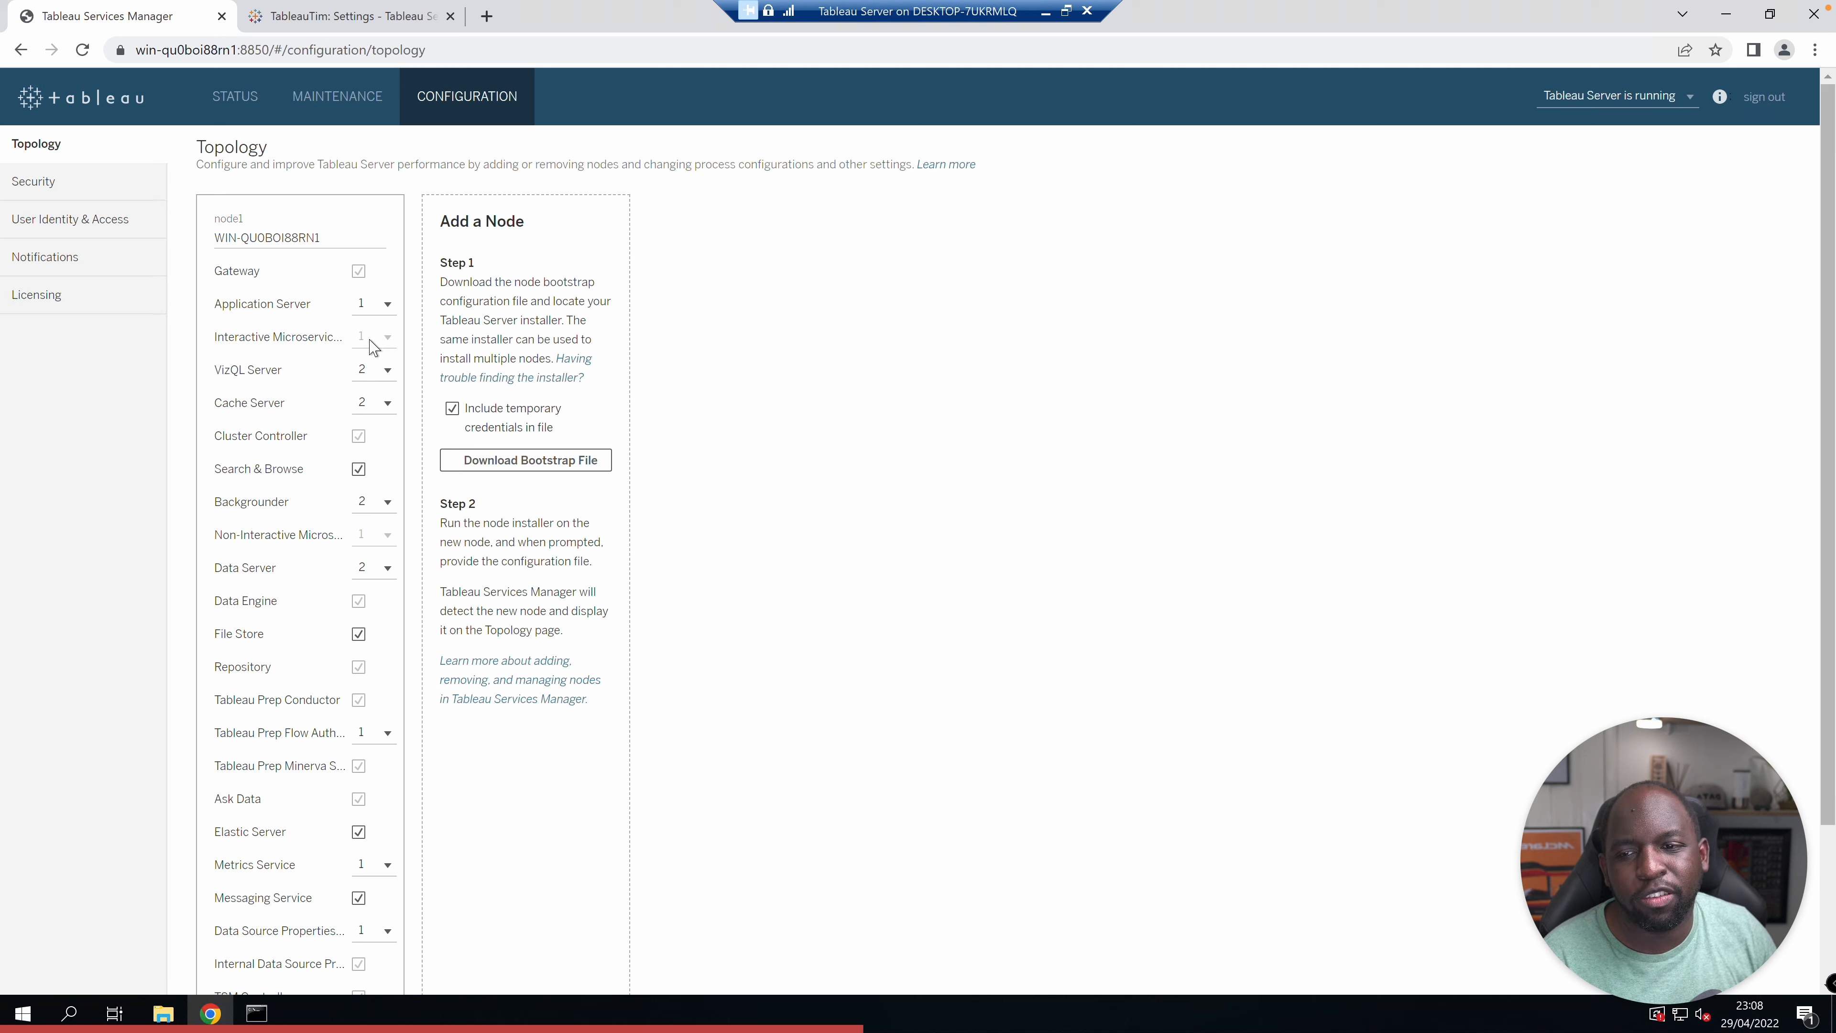
Examine the node's process settings in the topology, including the available Backgrounder instance counts, without changing them
{"action": "left_click", "coordinate": [399, 335]}
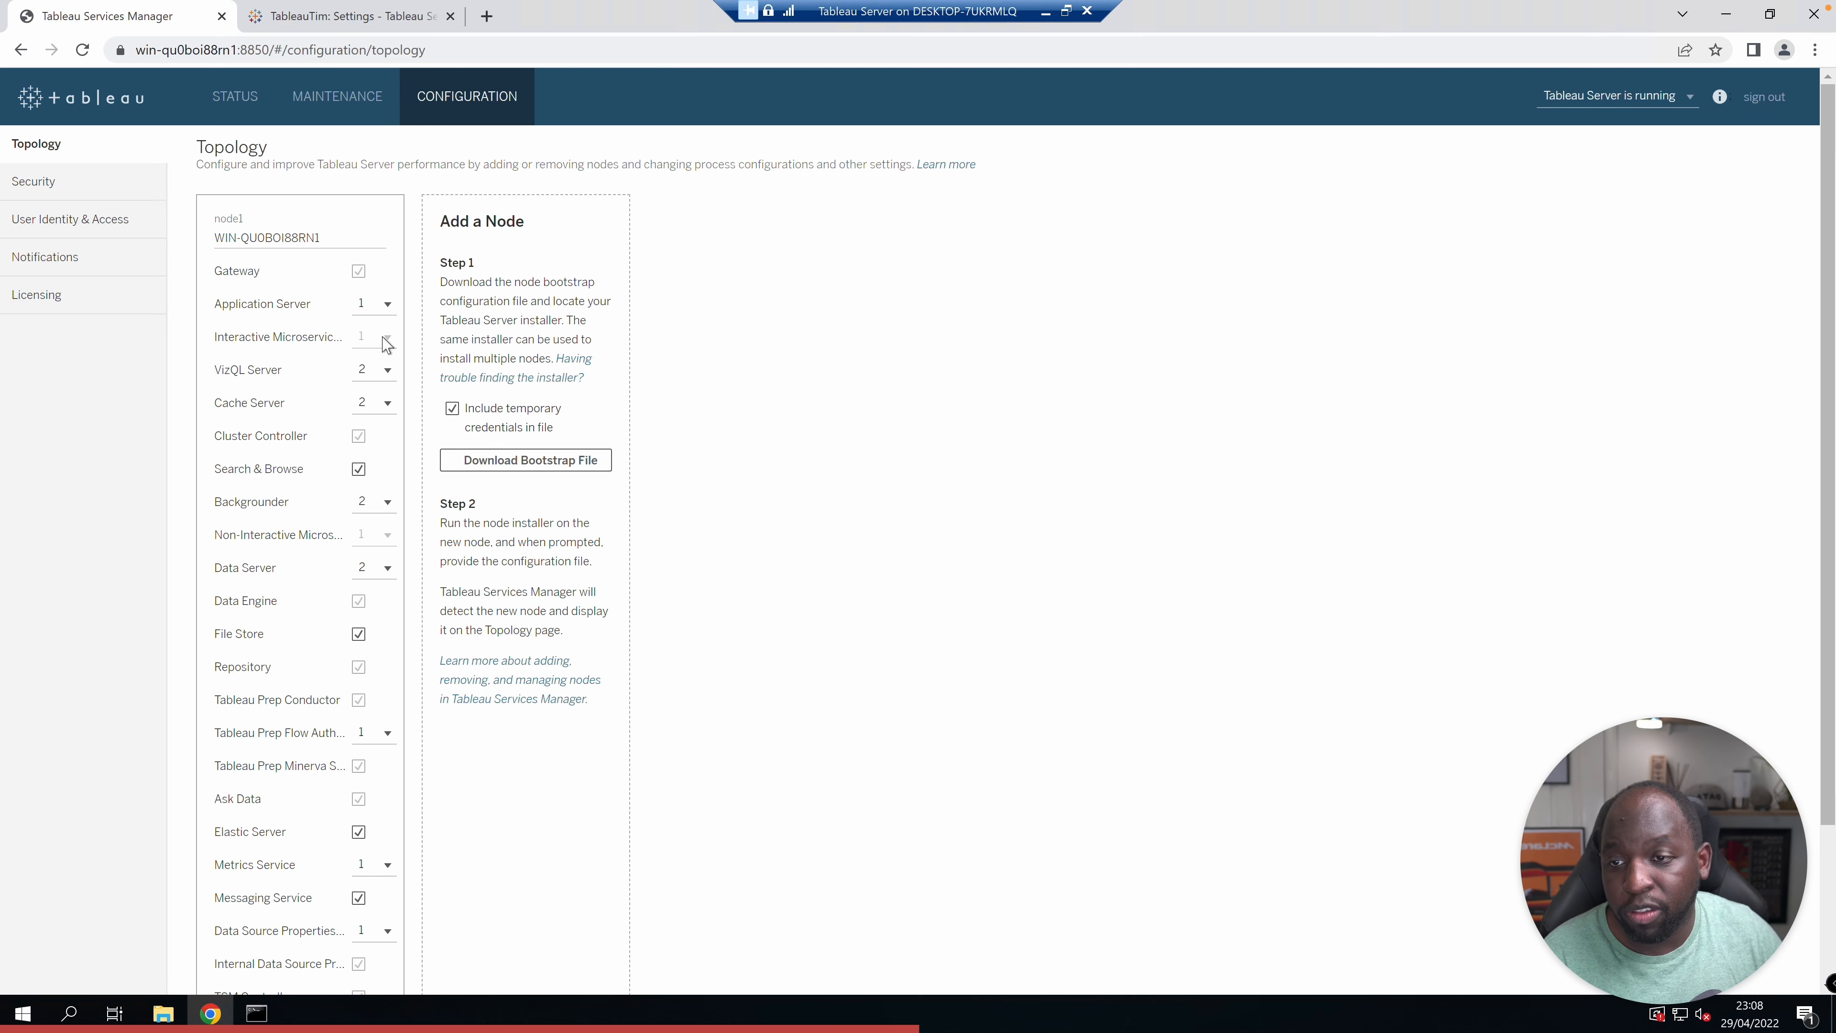
{"action": "left_click", "coordinate": [387, 503]}
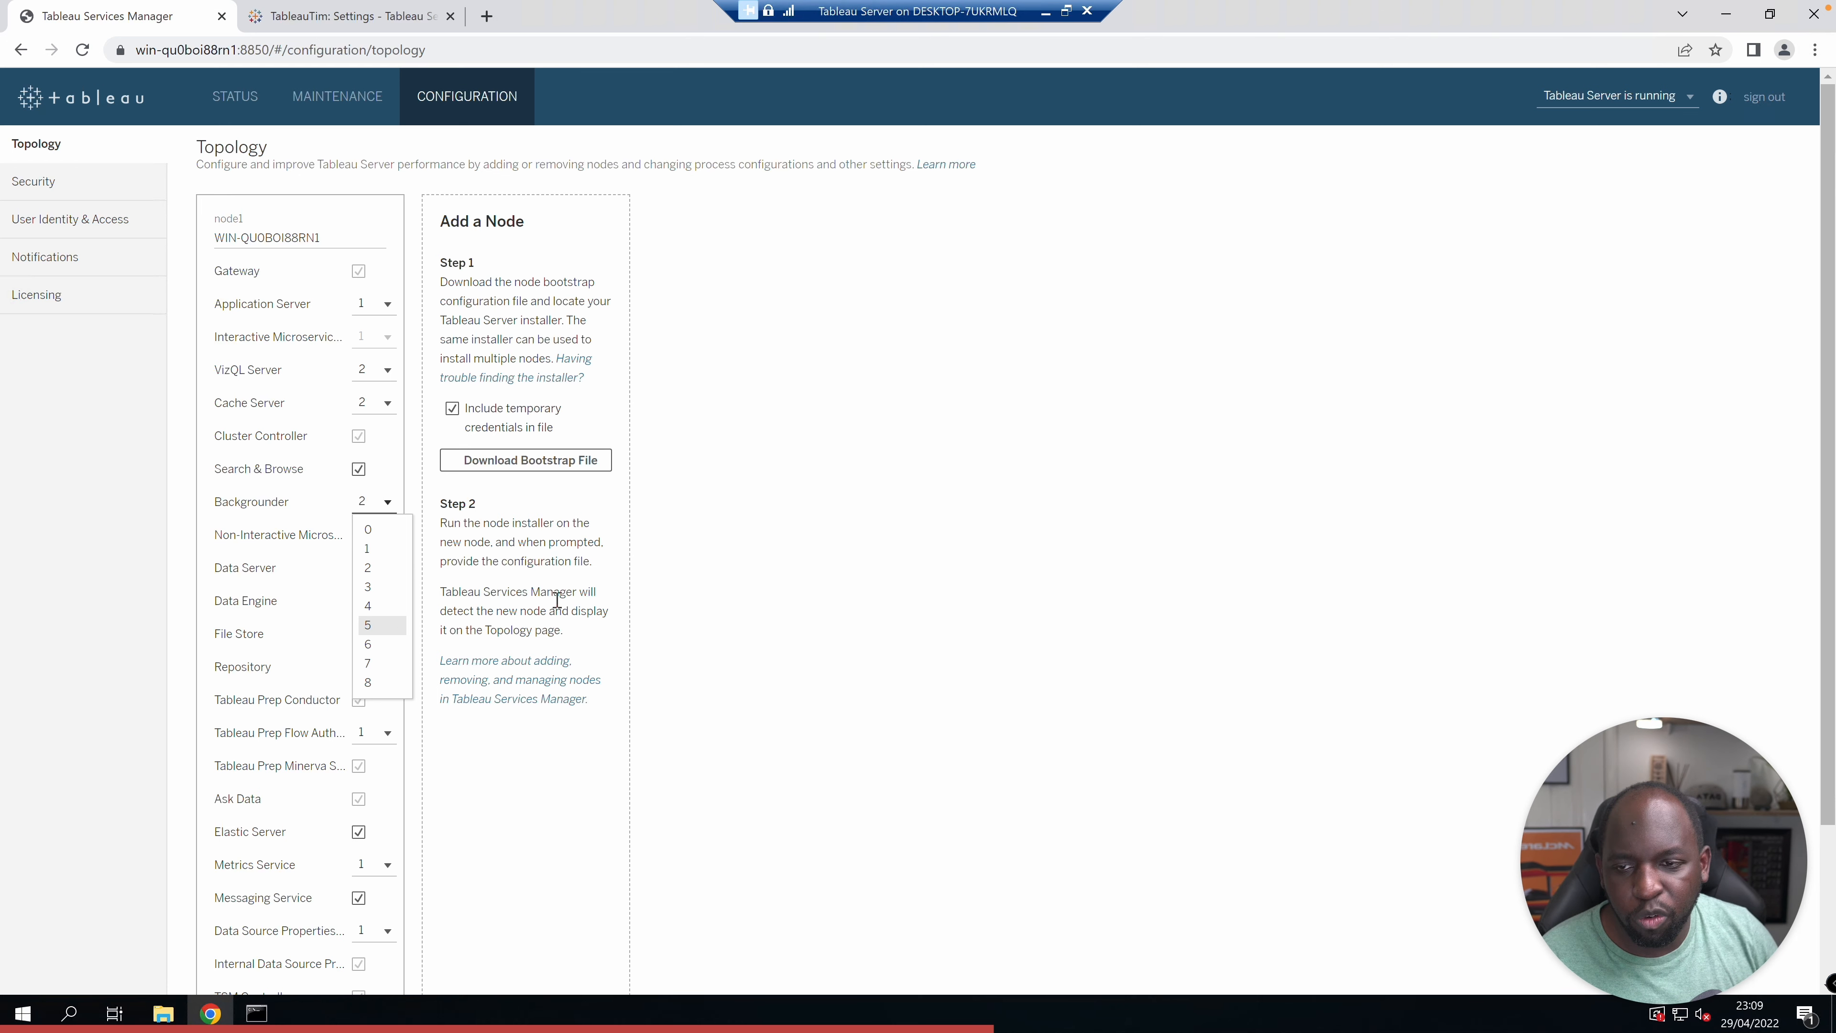
{"action": "left_click", "coordinate": [1064, 539]}
{"action": "scroll", "coordinate": [376, 622], "scroll_direction": "down", "scroll_amount": 3}
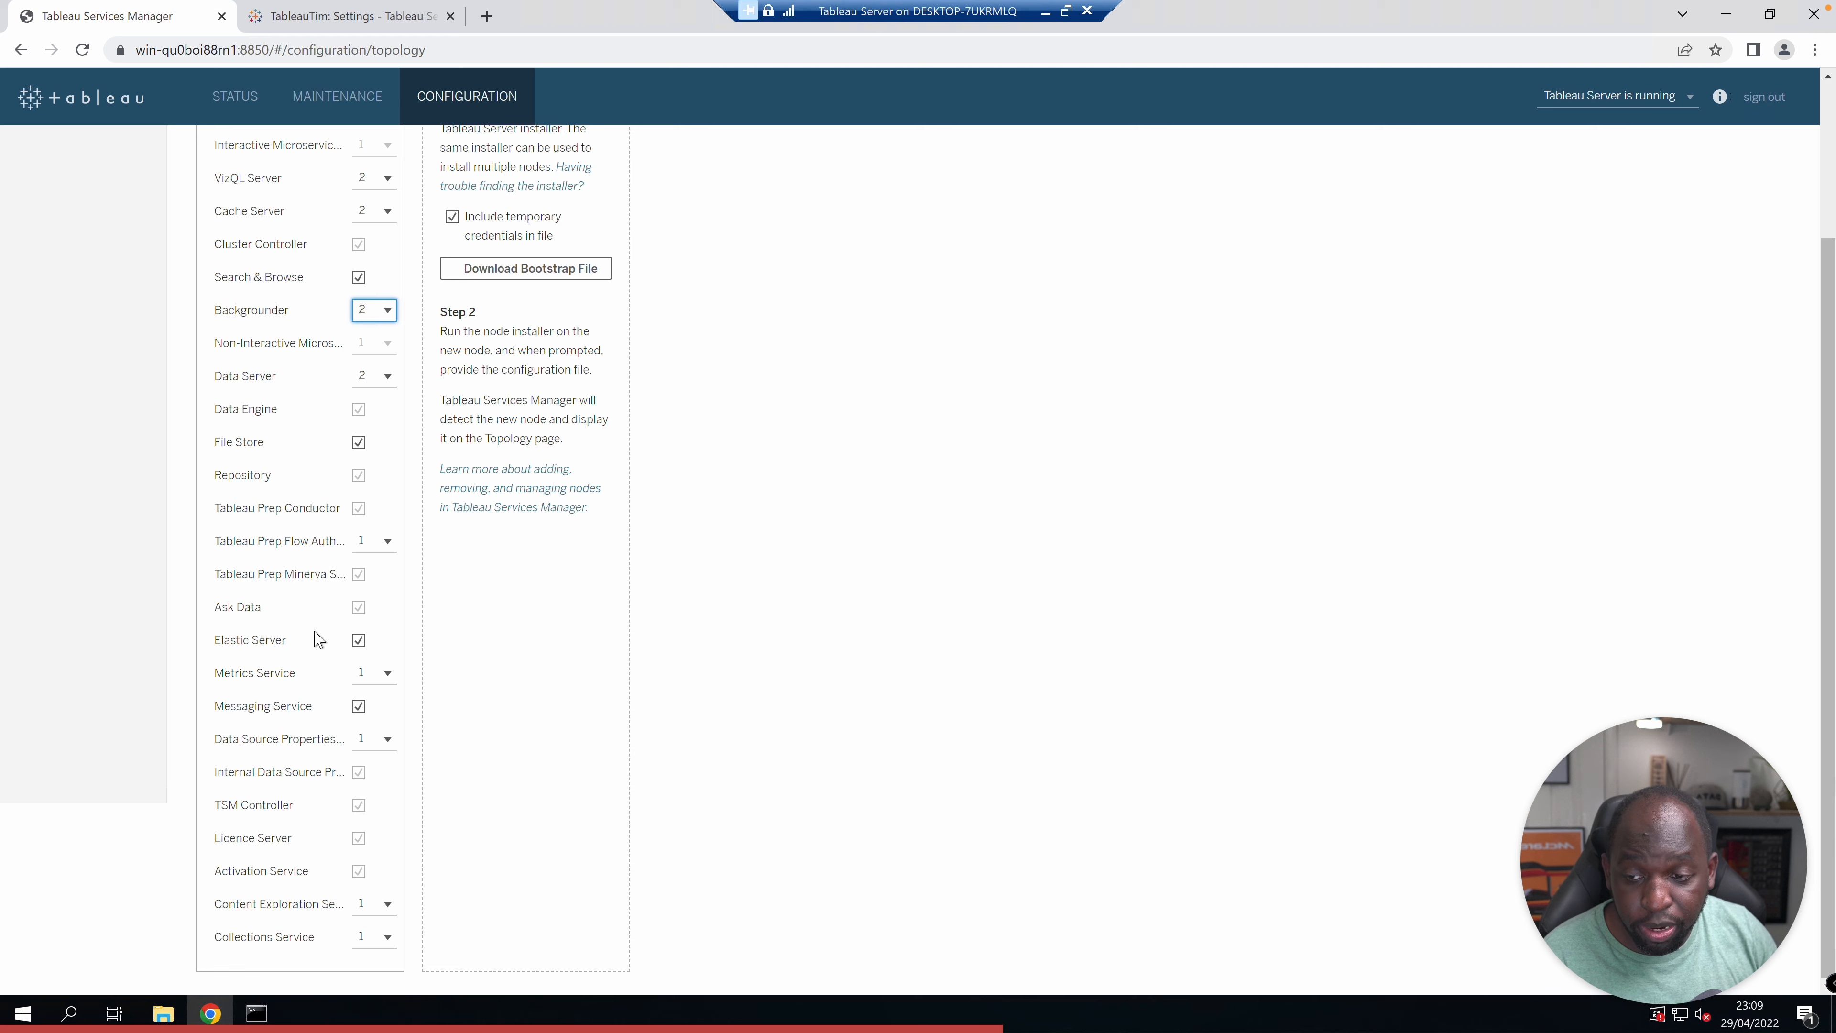
{"action": "scroll", "coordinate": [346, 626], "scroll_direction": "up", "scroll_amount": 3}
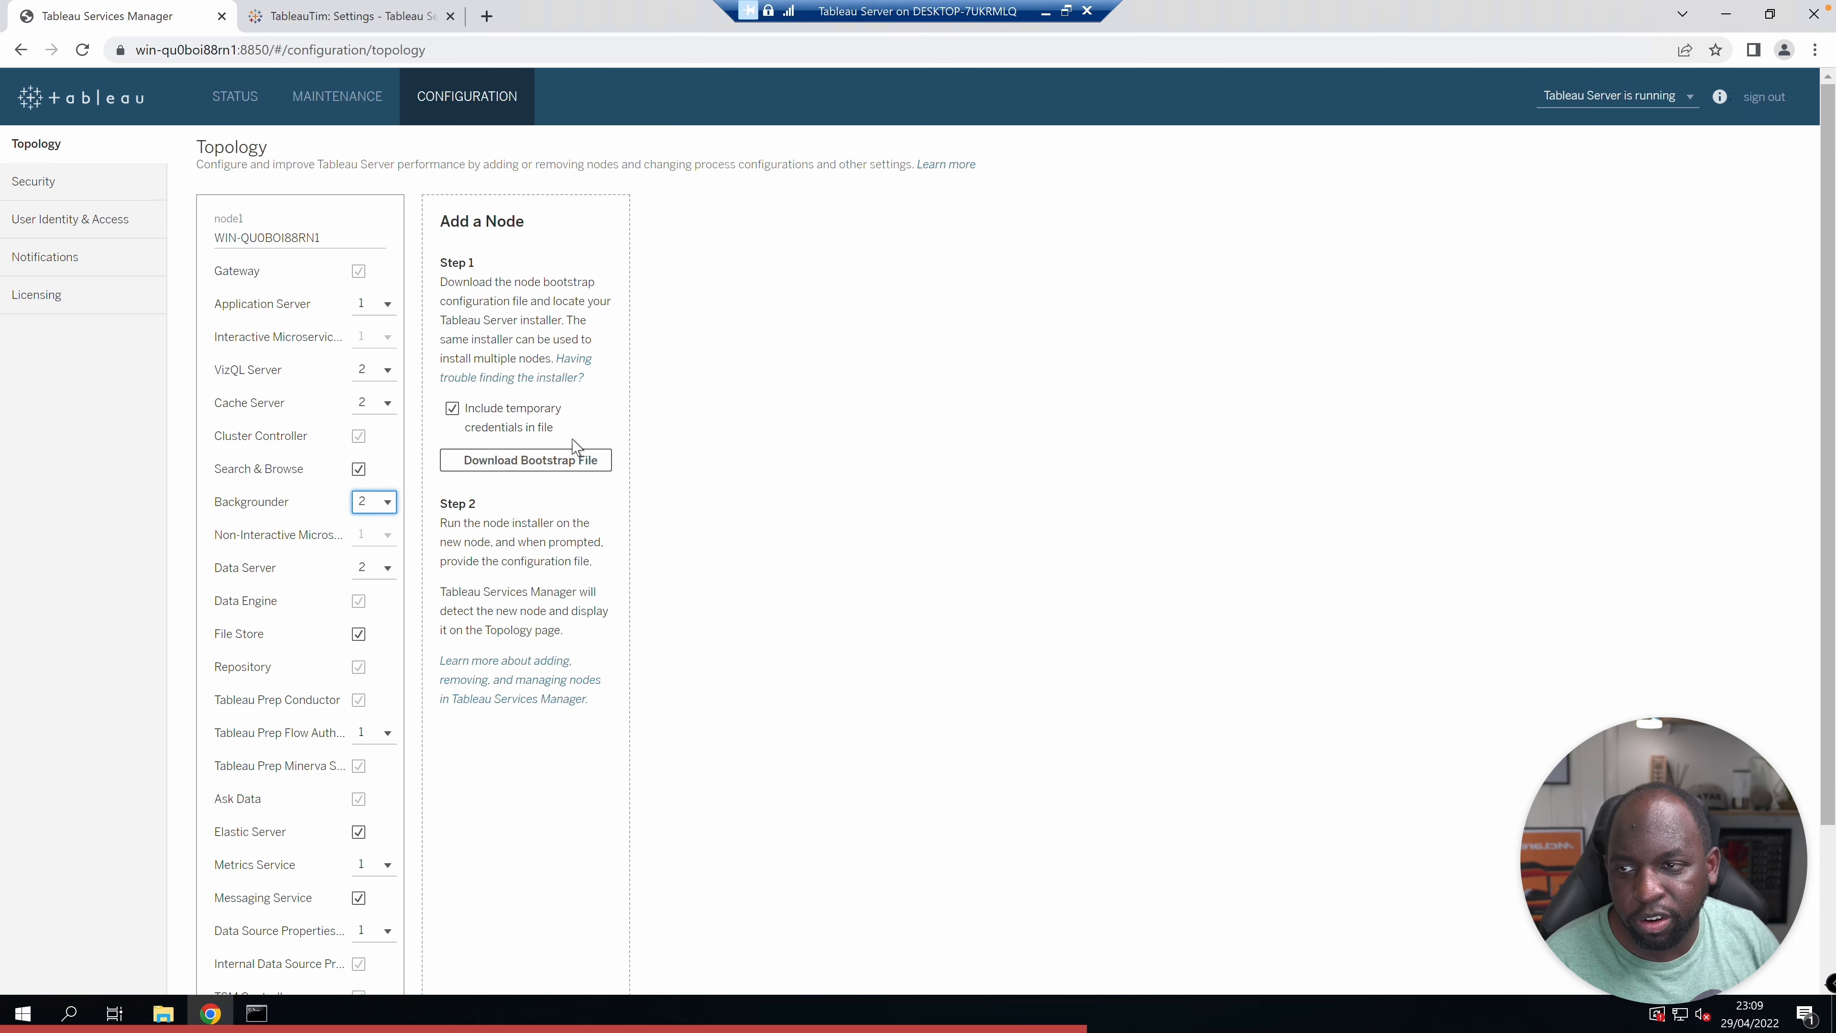
Review the Run As Service Account security setting and consult its Tableau Help article before returning to the server
{"action": "left_click", "coordinate": [83, 186]}
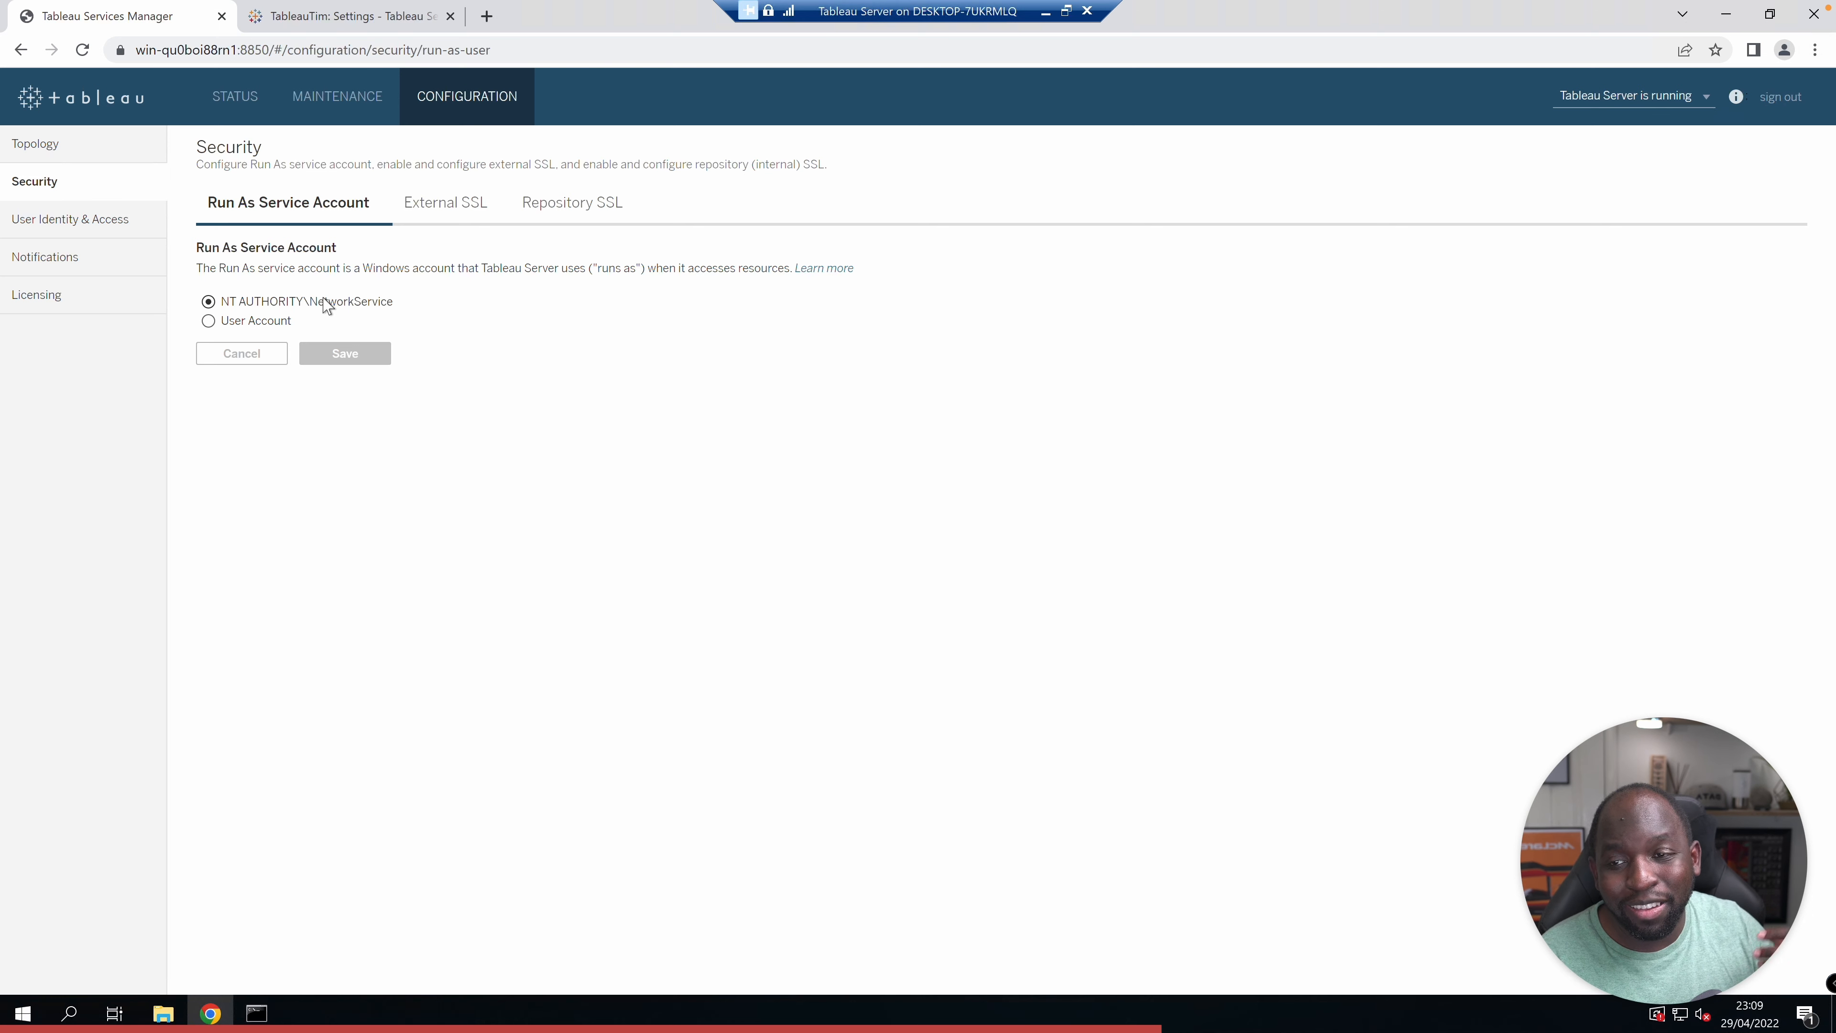
{"action": "key", "text": "ctrl+Left"}
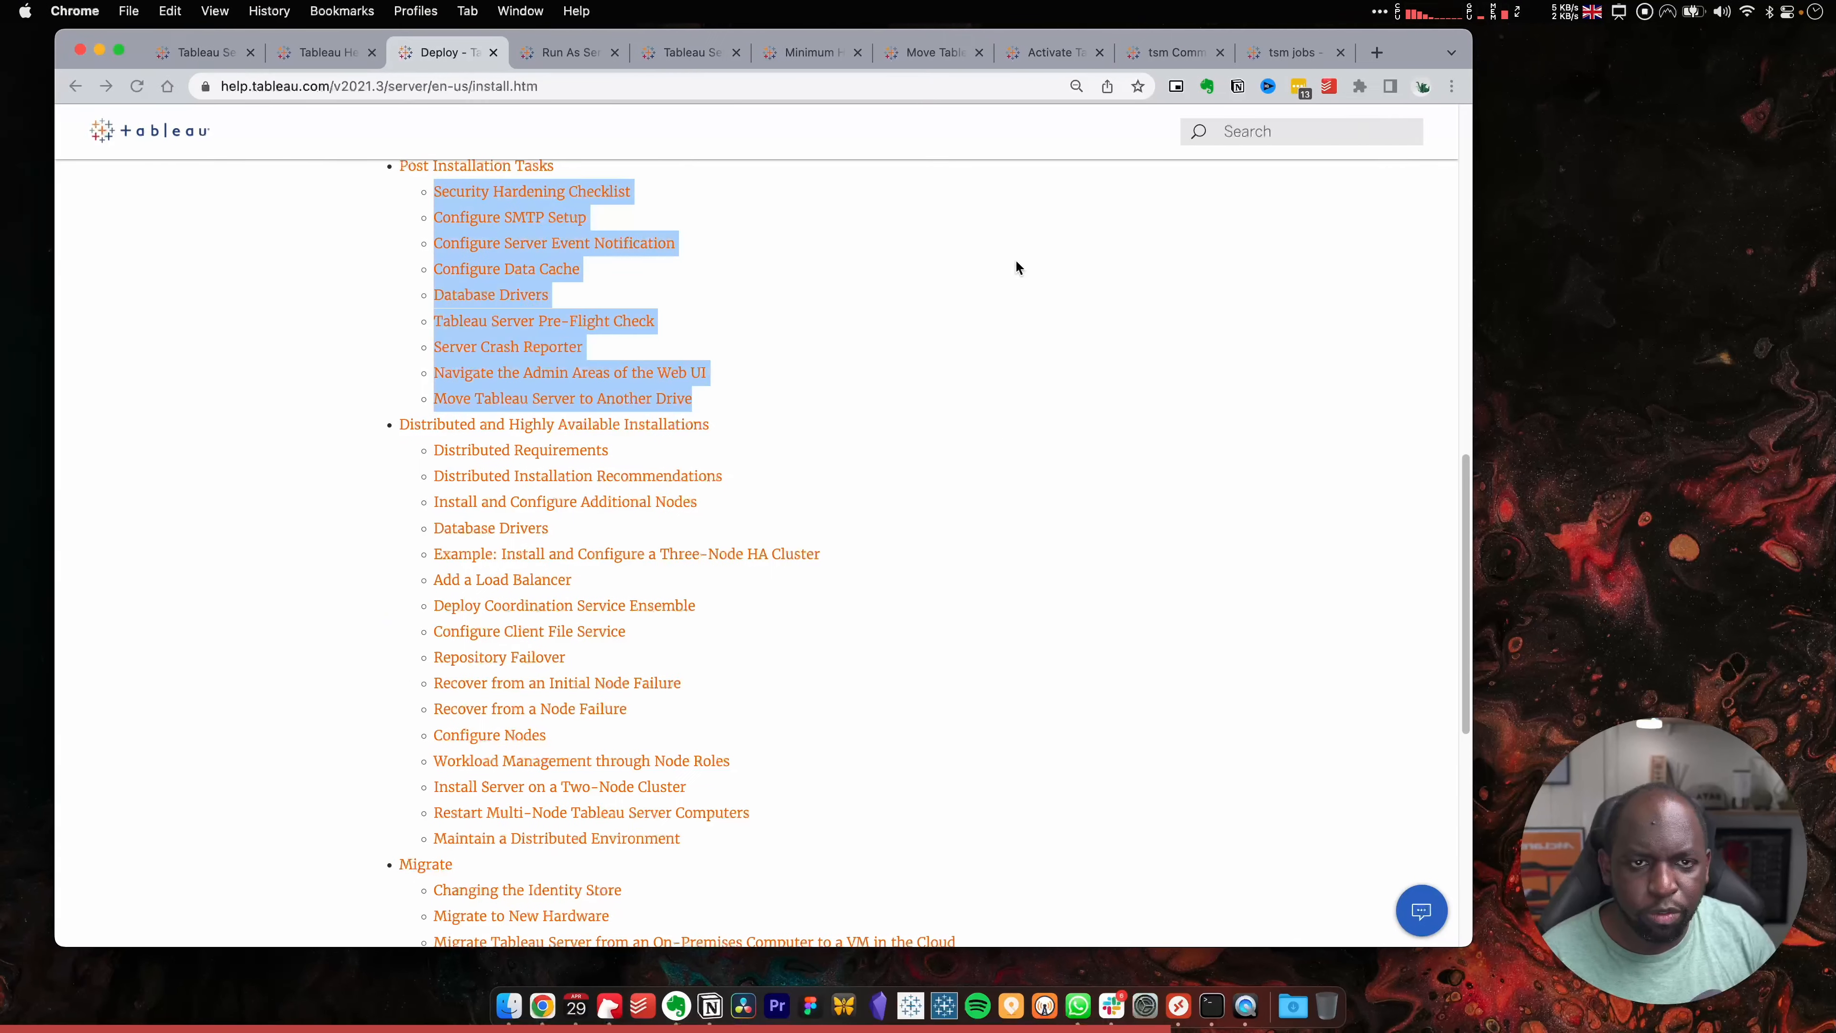
{"action": "left_click", "coordinate": [597, 65]}
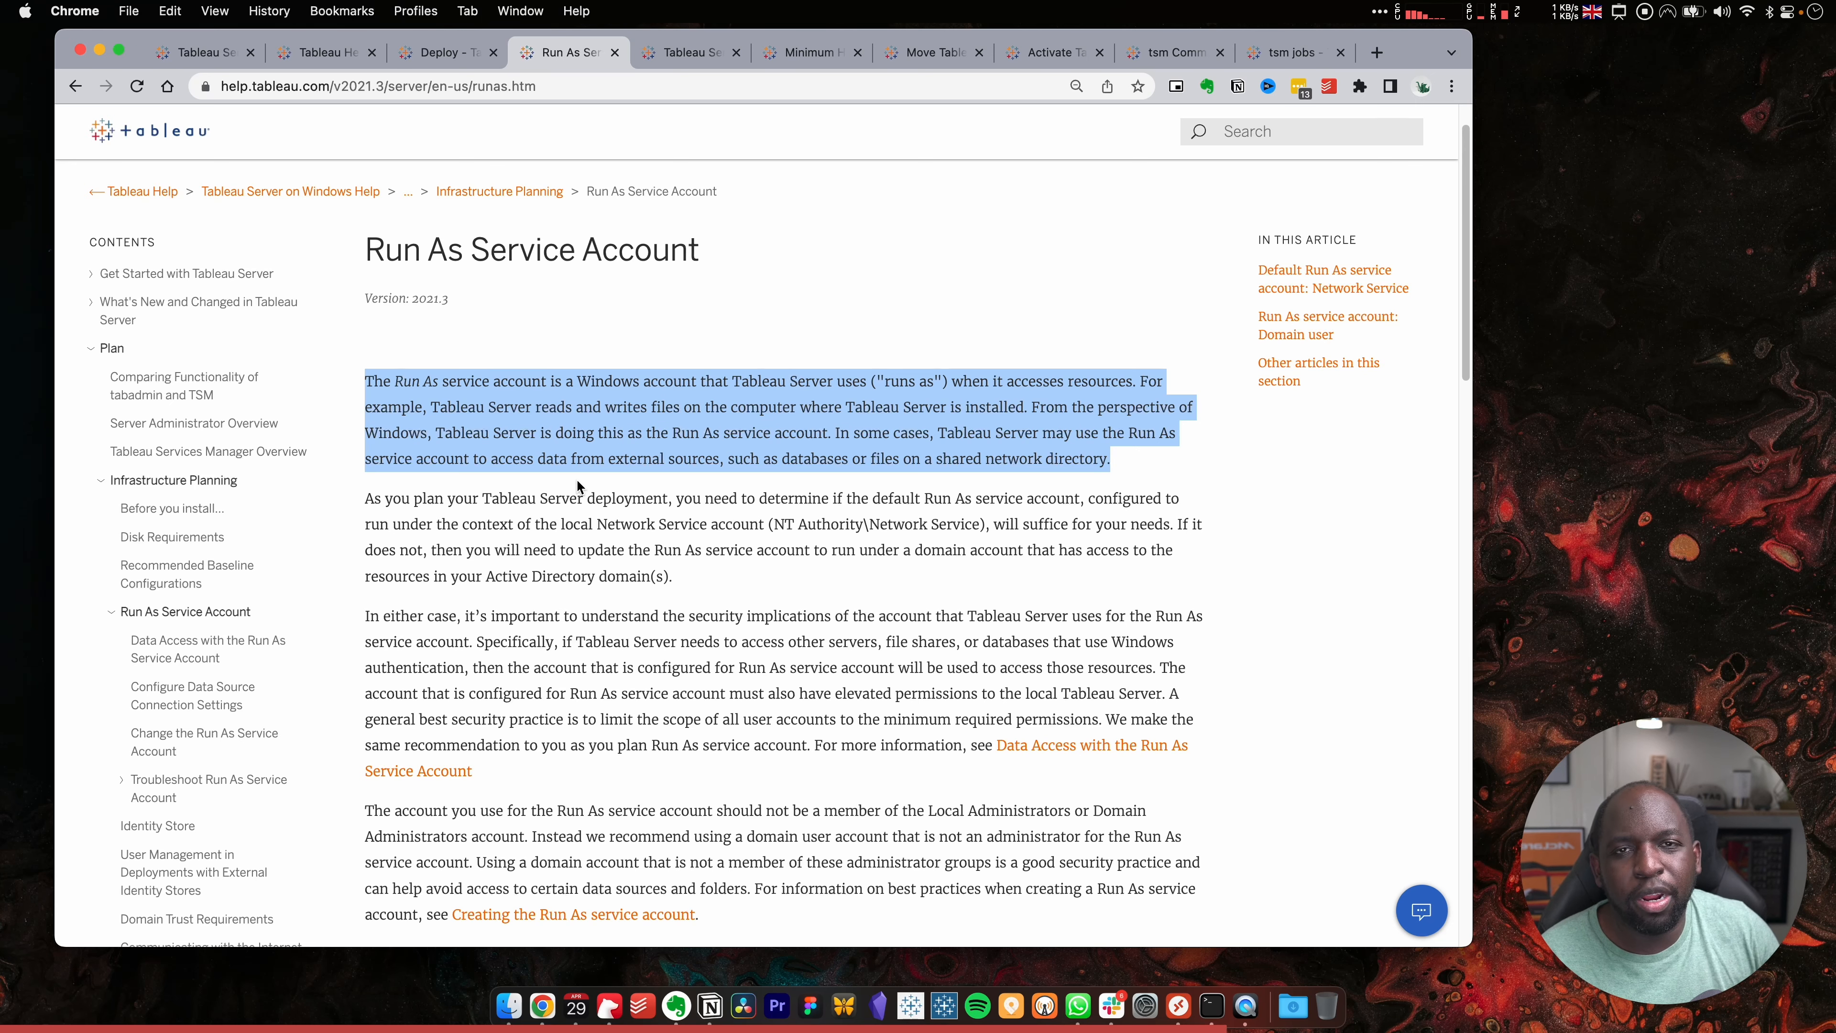
{"action": "key", "text": "ctrl+Right"}
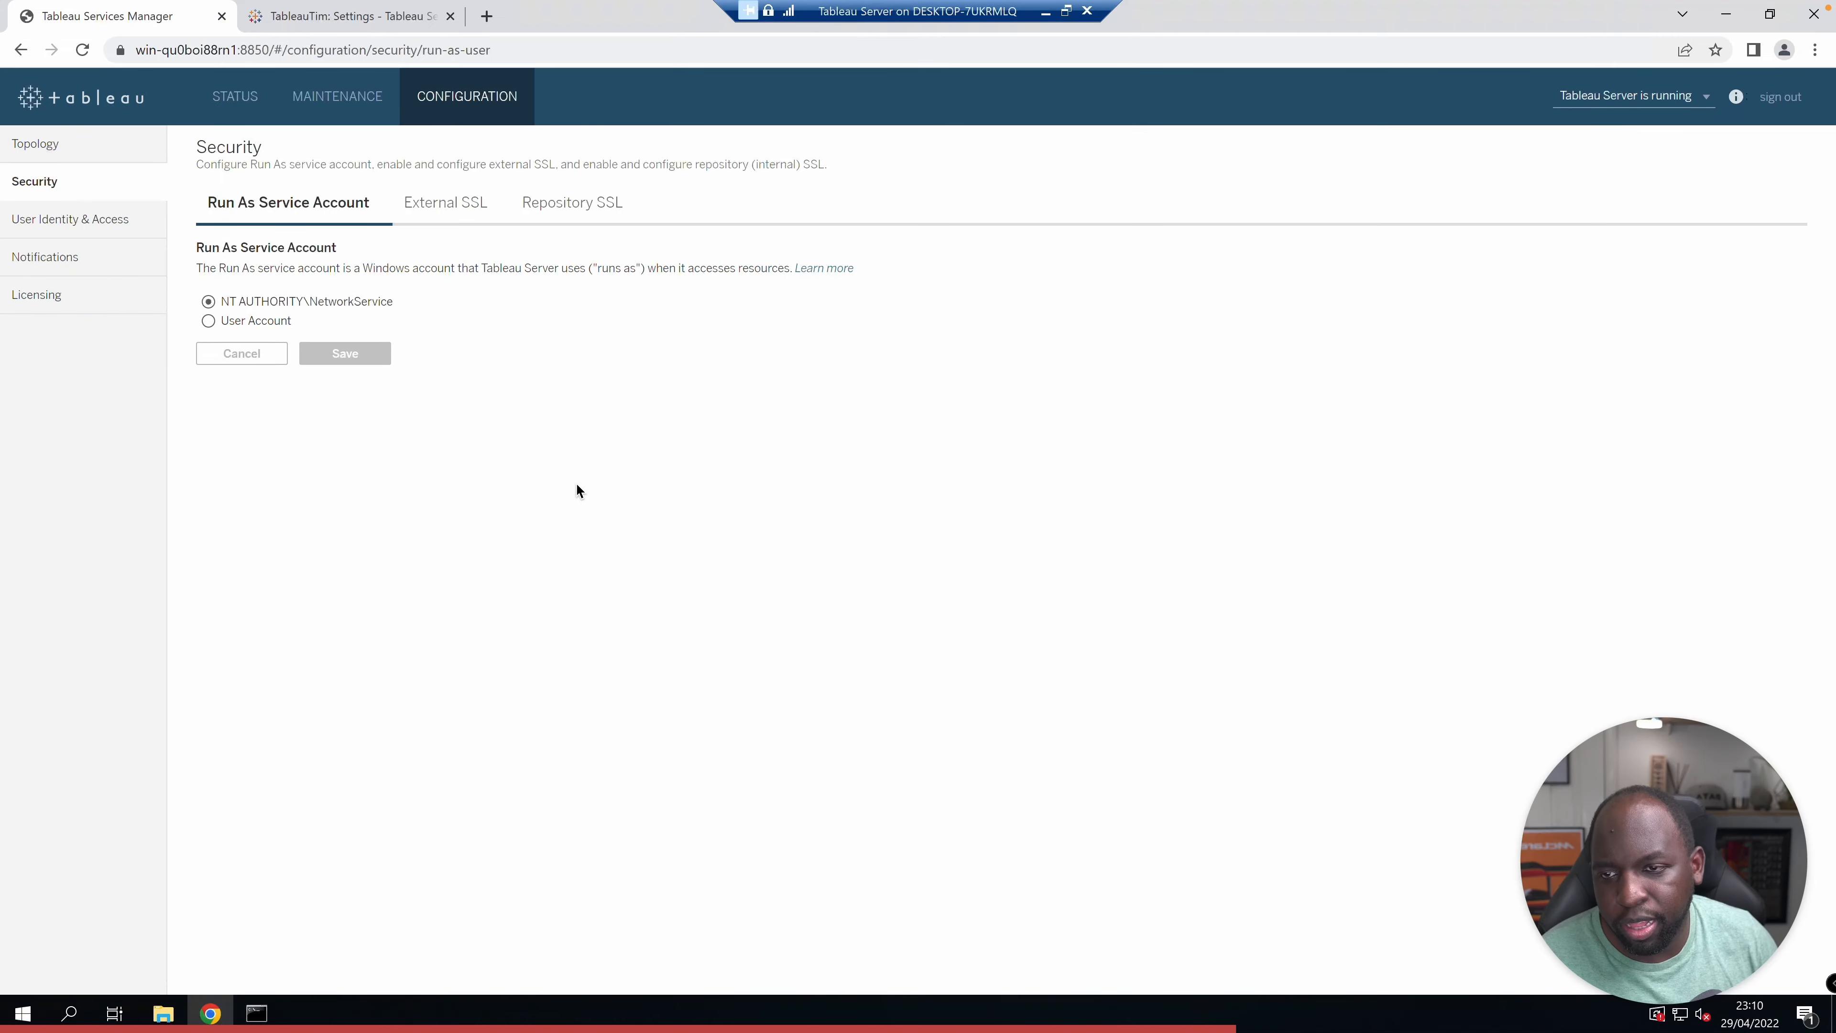
Review the Repository SSL and External SSL security settings
{"action": "left_click", "coordinate": [469, 205]}
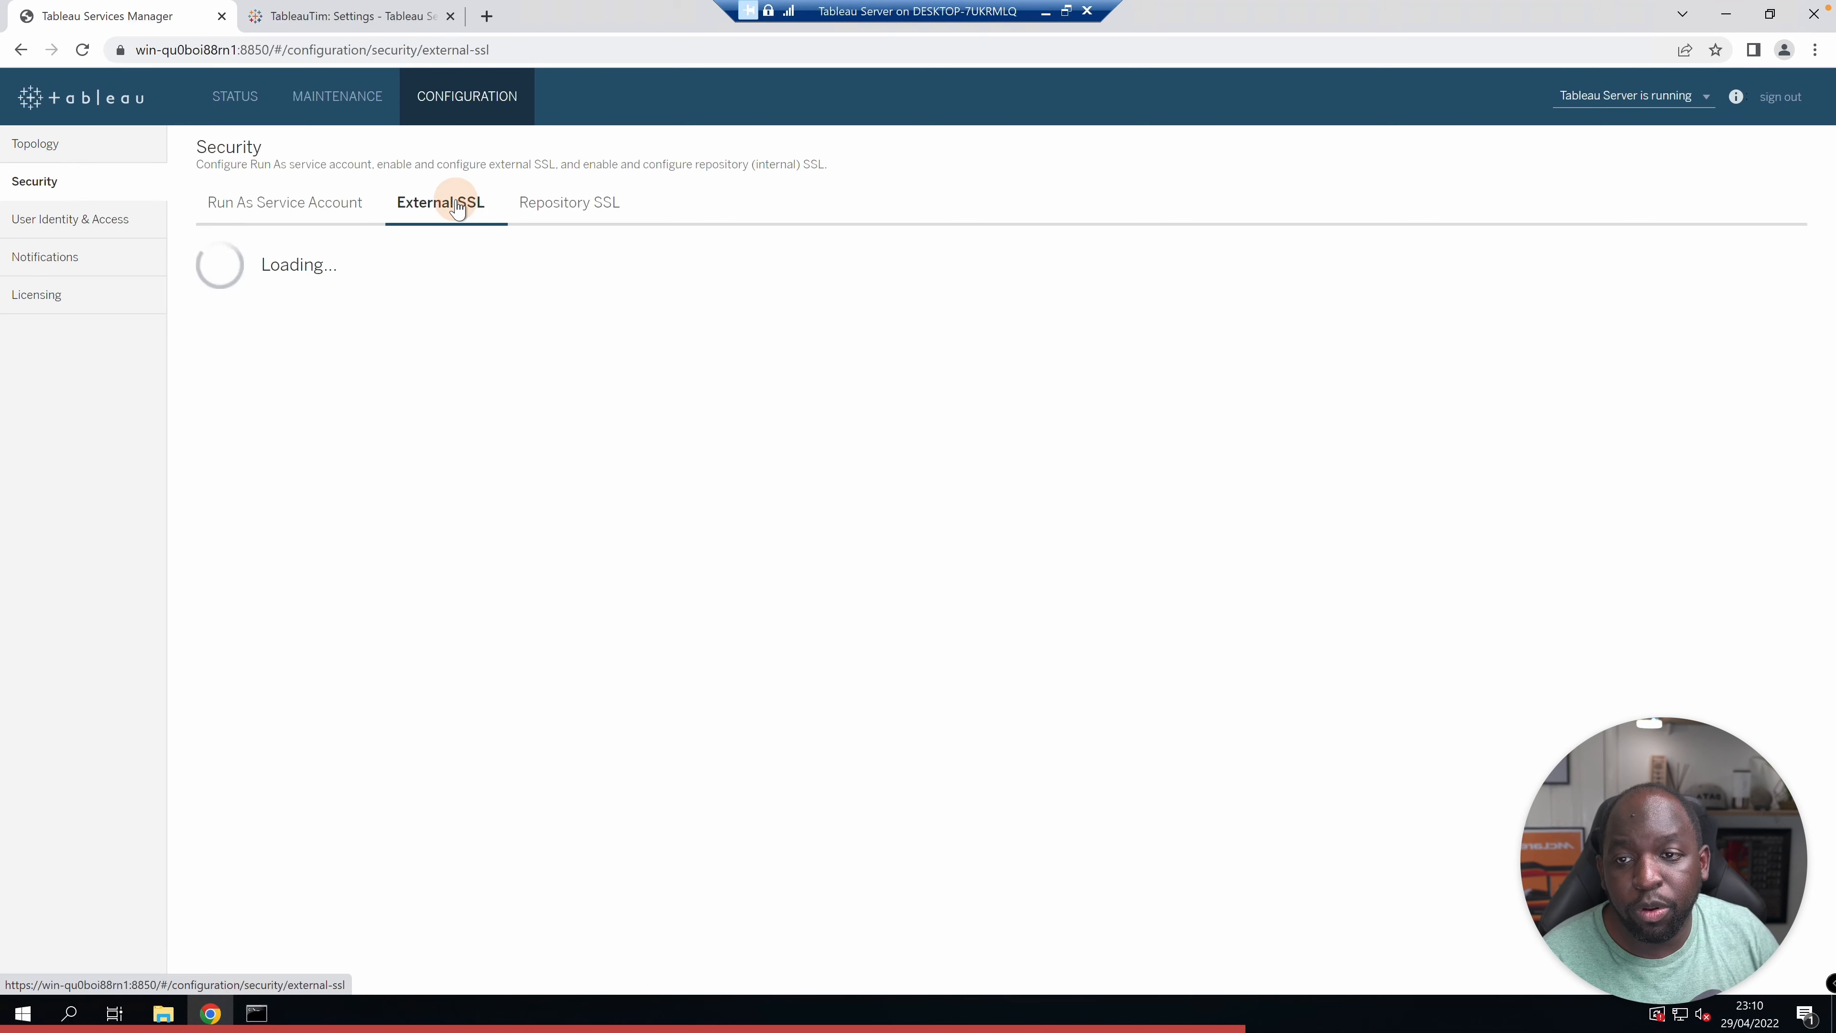
{"action": "left_click", "coordinate": [596, 207]}
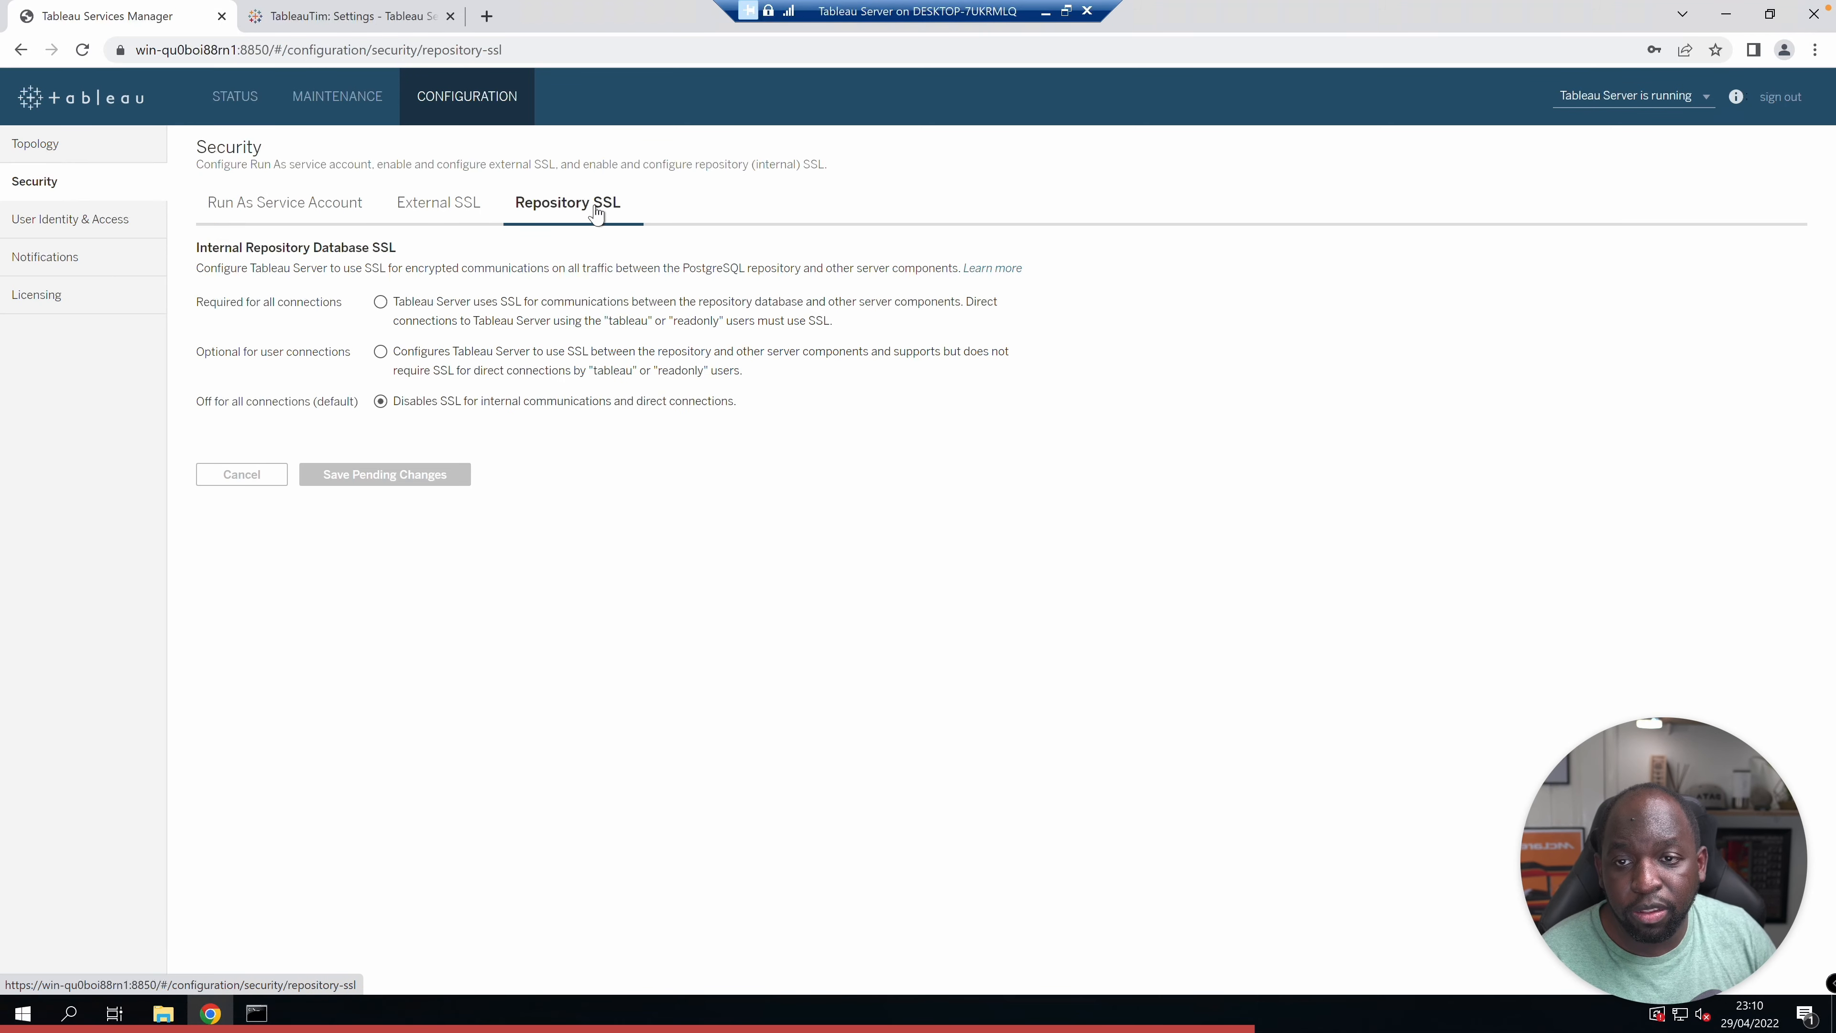
{"action": "left_click", "coordinate": [488, 222]}
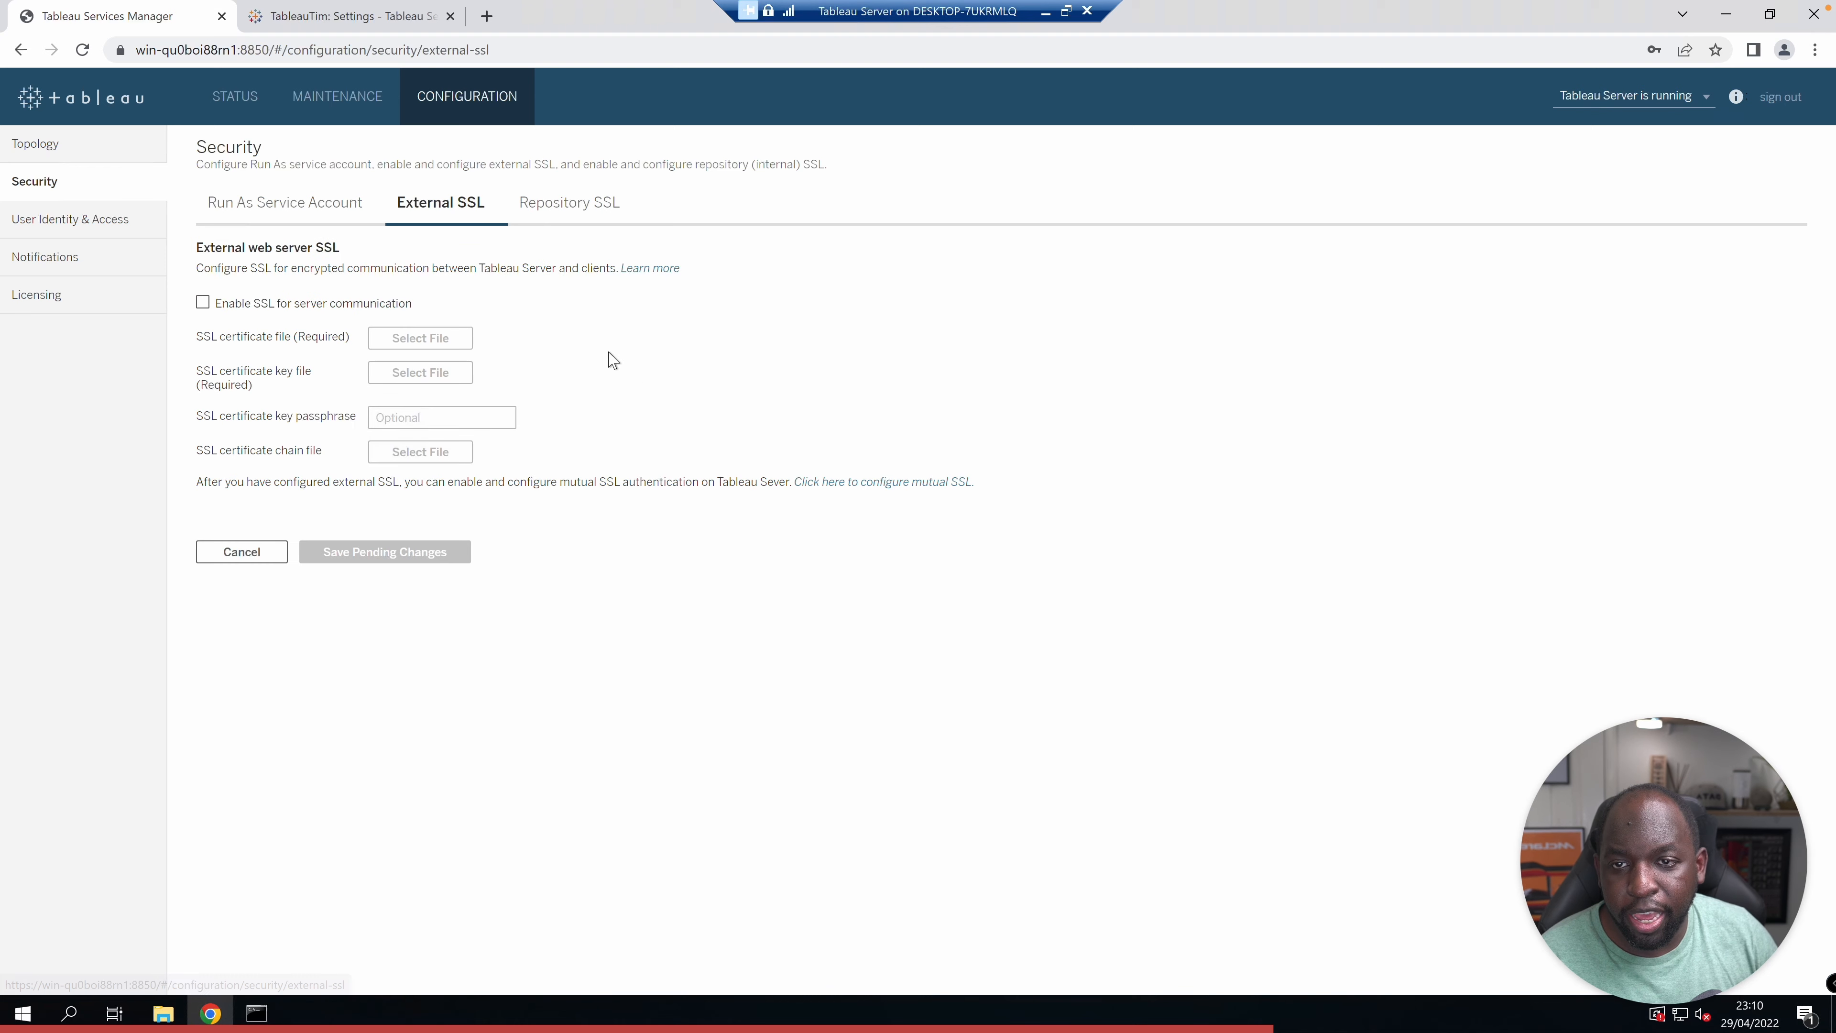
Review the identity store and the local authentication password policies in the User Identity & Access settings
{"action": "left_click", "coordinate": [72, 218]}
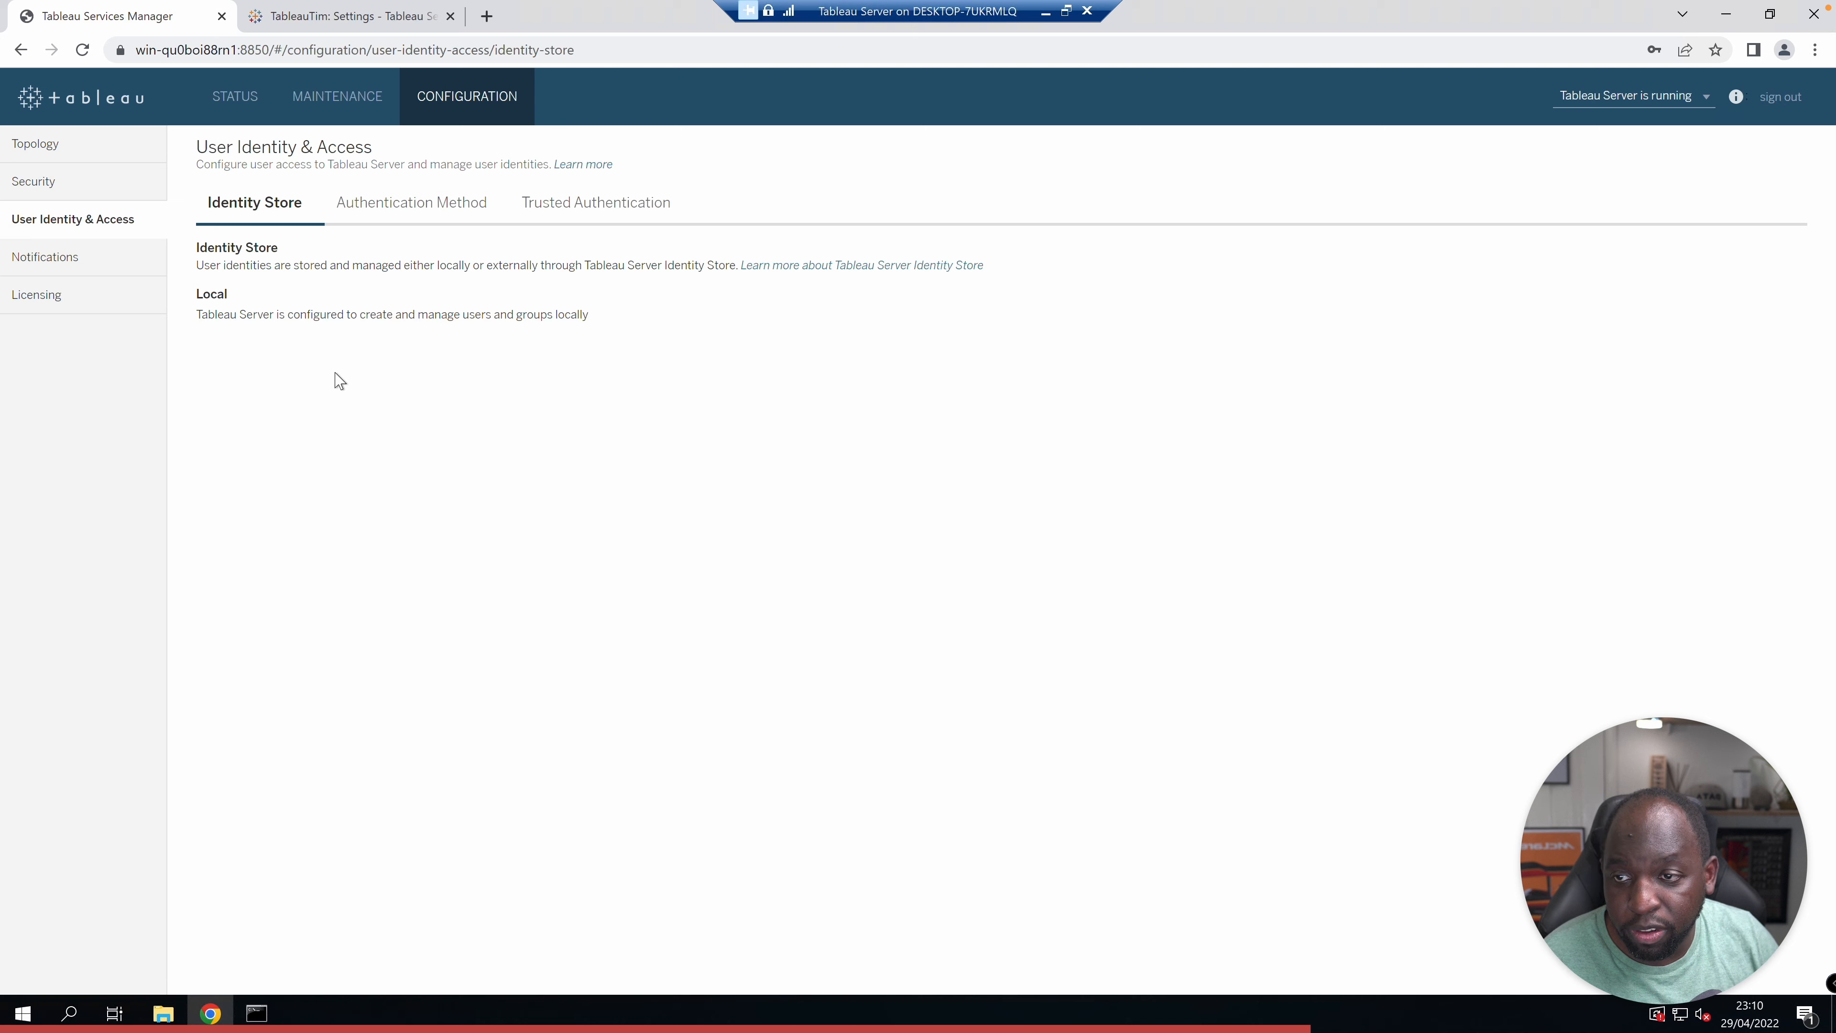
{"action": "left_click", "coordinate": [426, 203]}
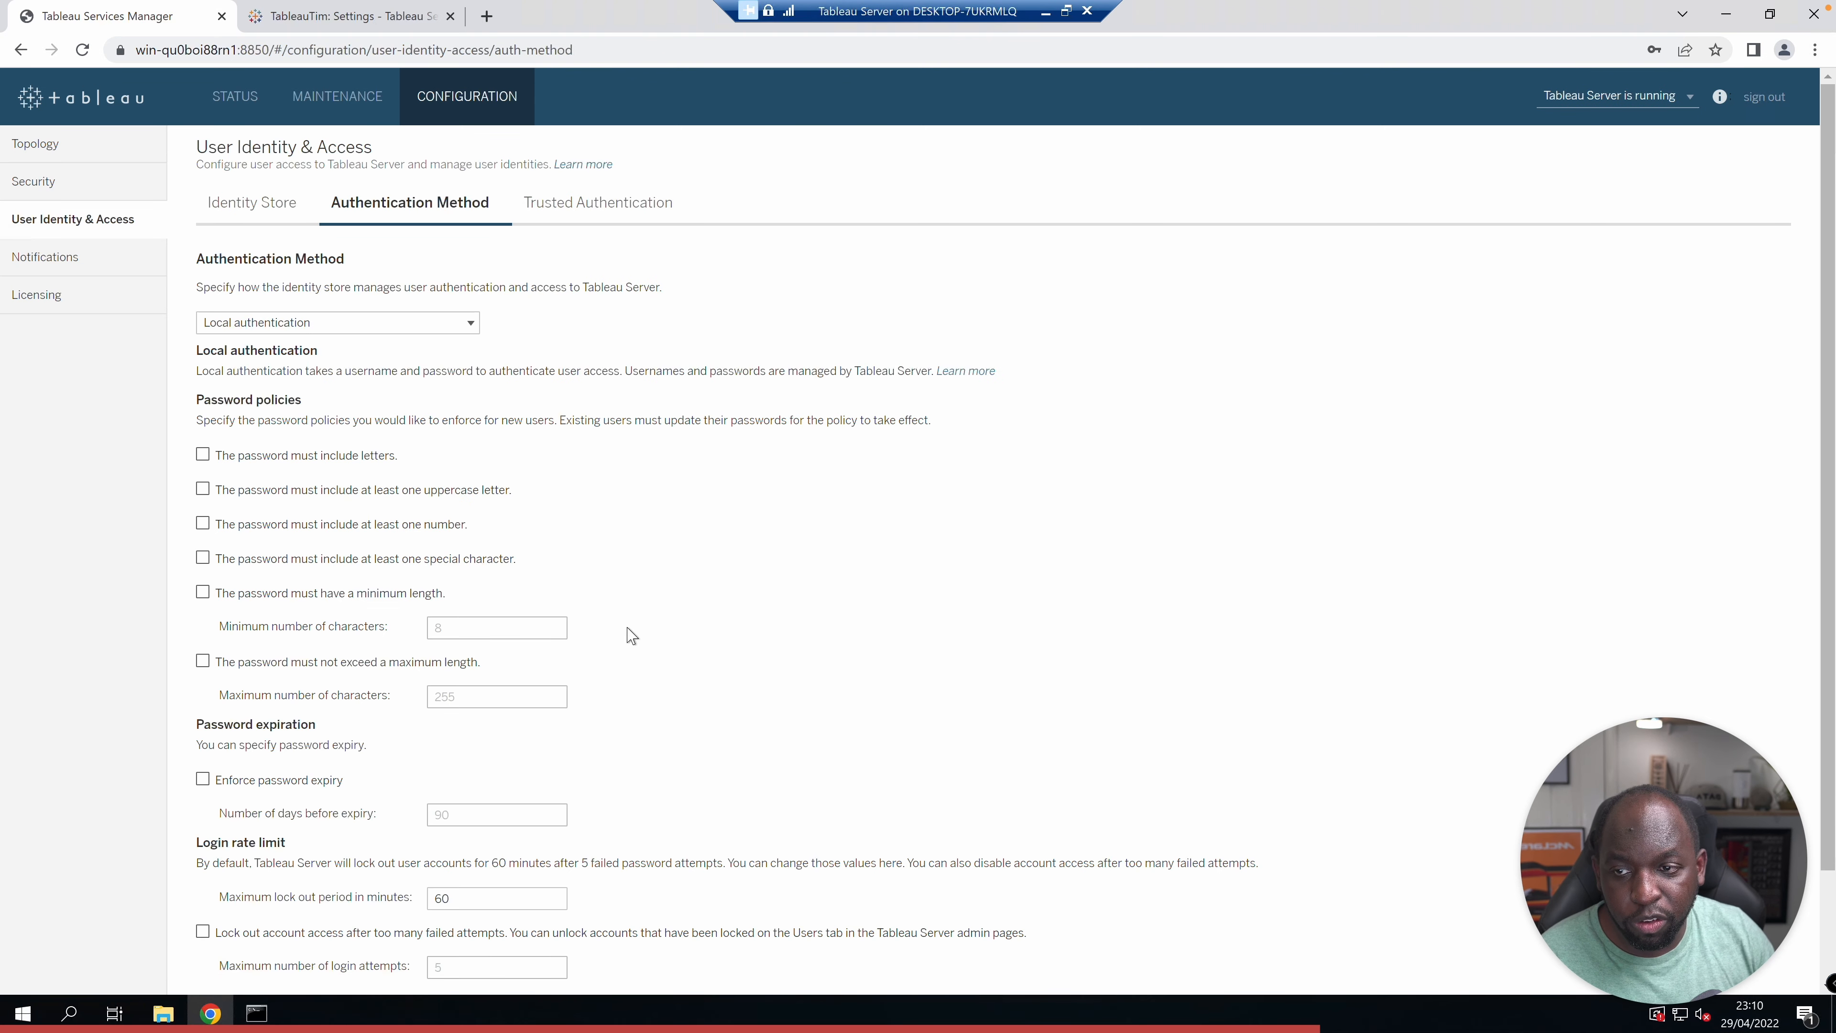
{"action": "scroll", "coordinate": [707, 650], "scroll_direction": "down", "scroll_amount": 3}
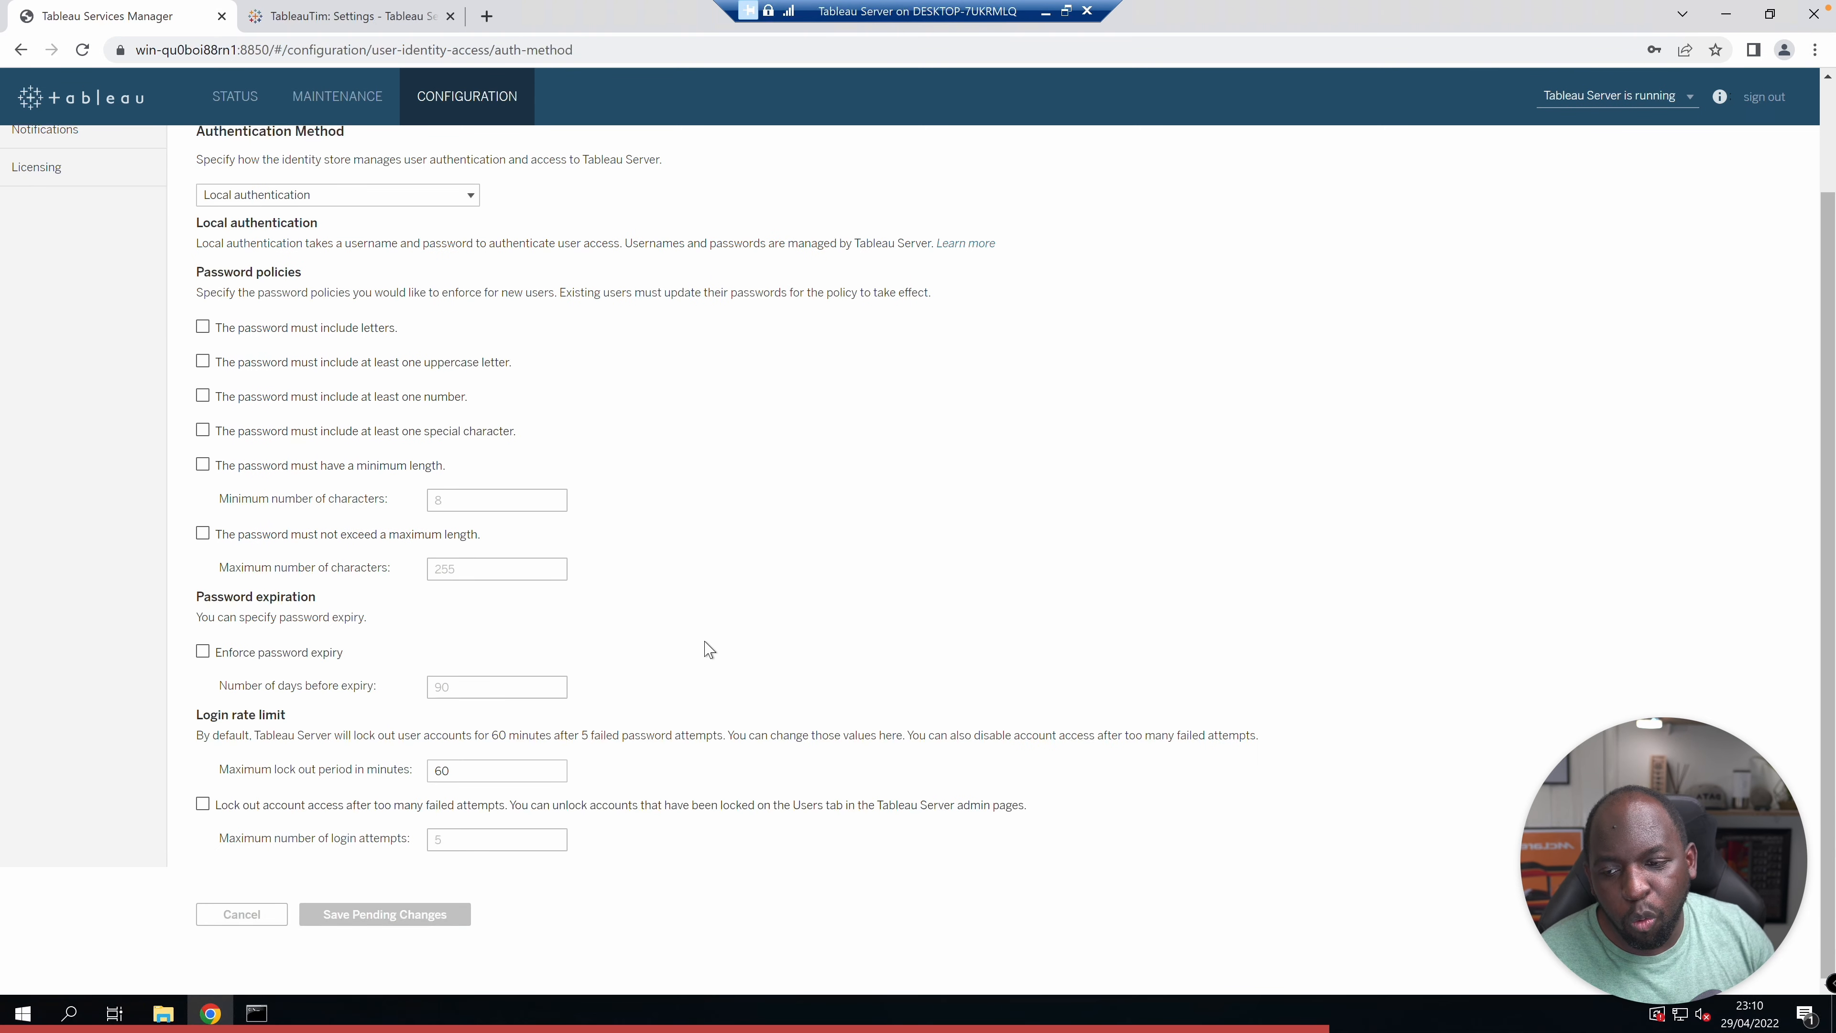
Review the Trusted Authentication settings and the email server fields in the Notifications settings without entering any values
{"action": "scroll", "coordinate": [707, 649], "scroll_direction": "up", "scroll_amount": 3}
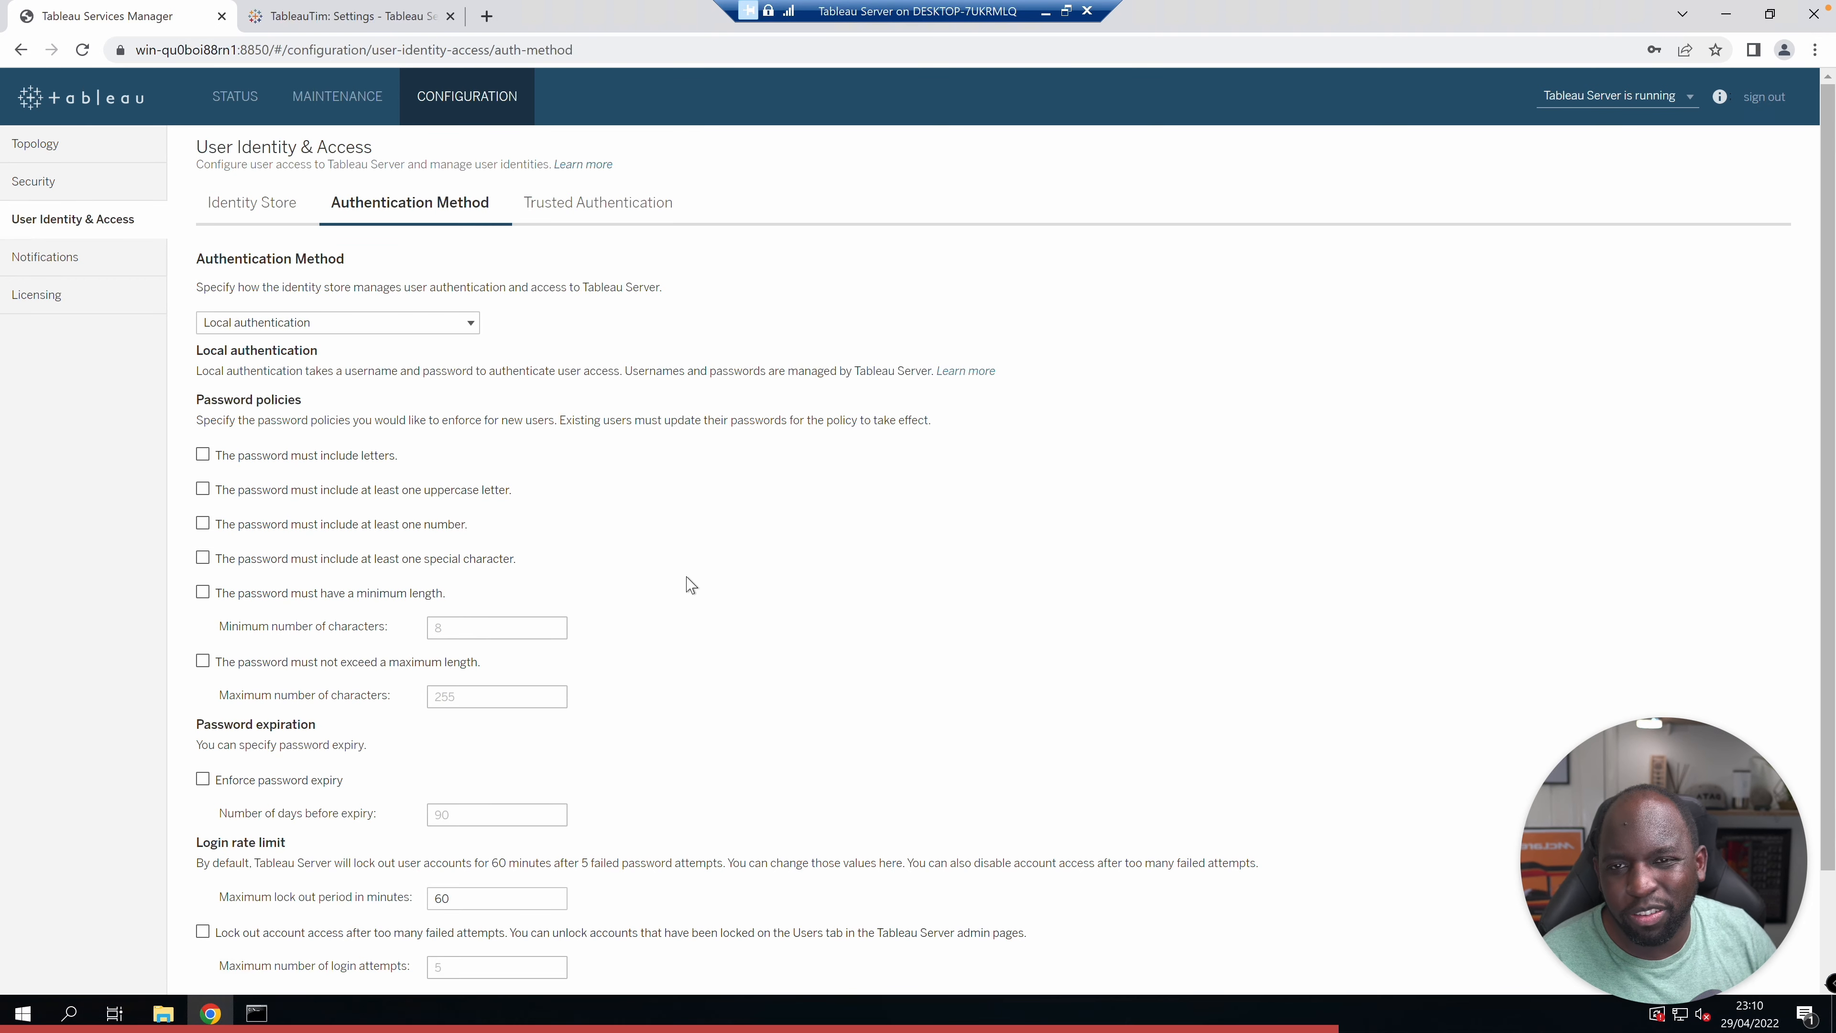
{"action": "left_click", "coordinate": [595, 206]}
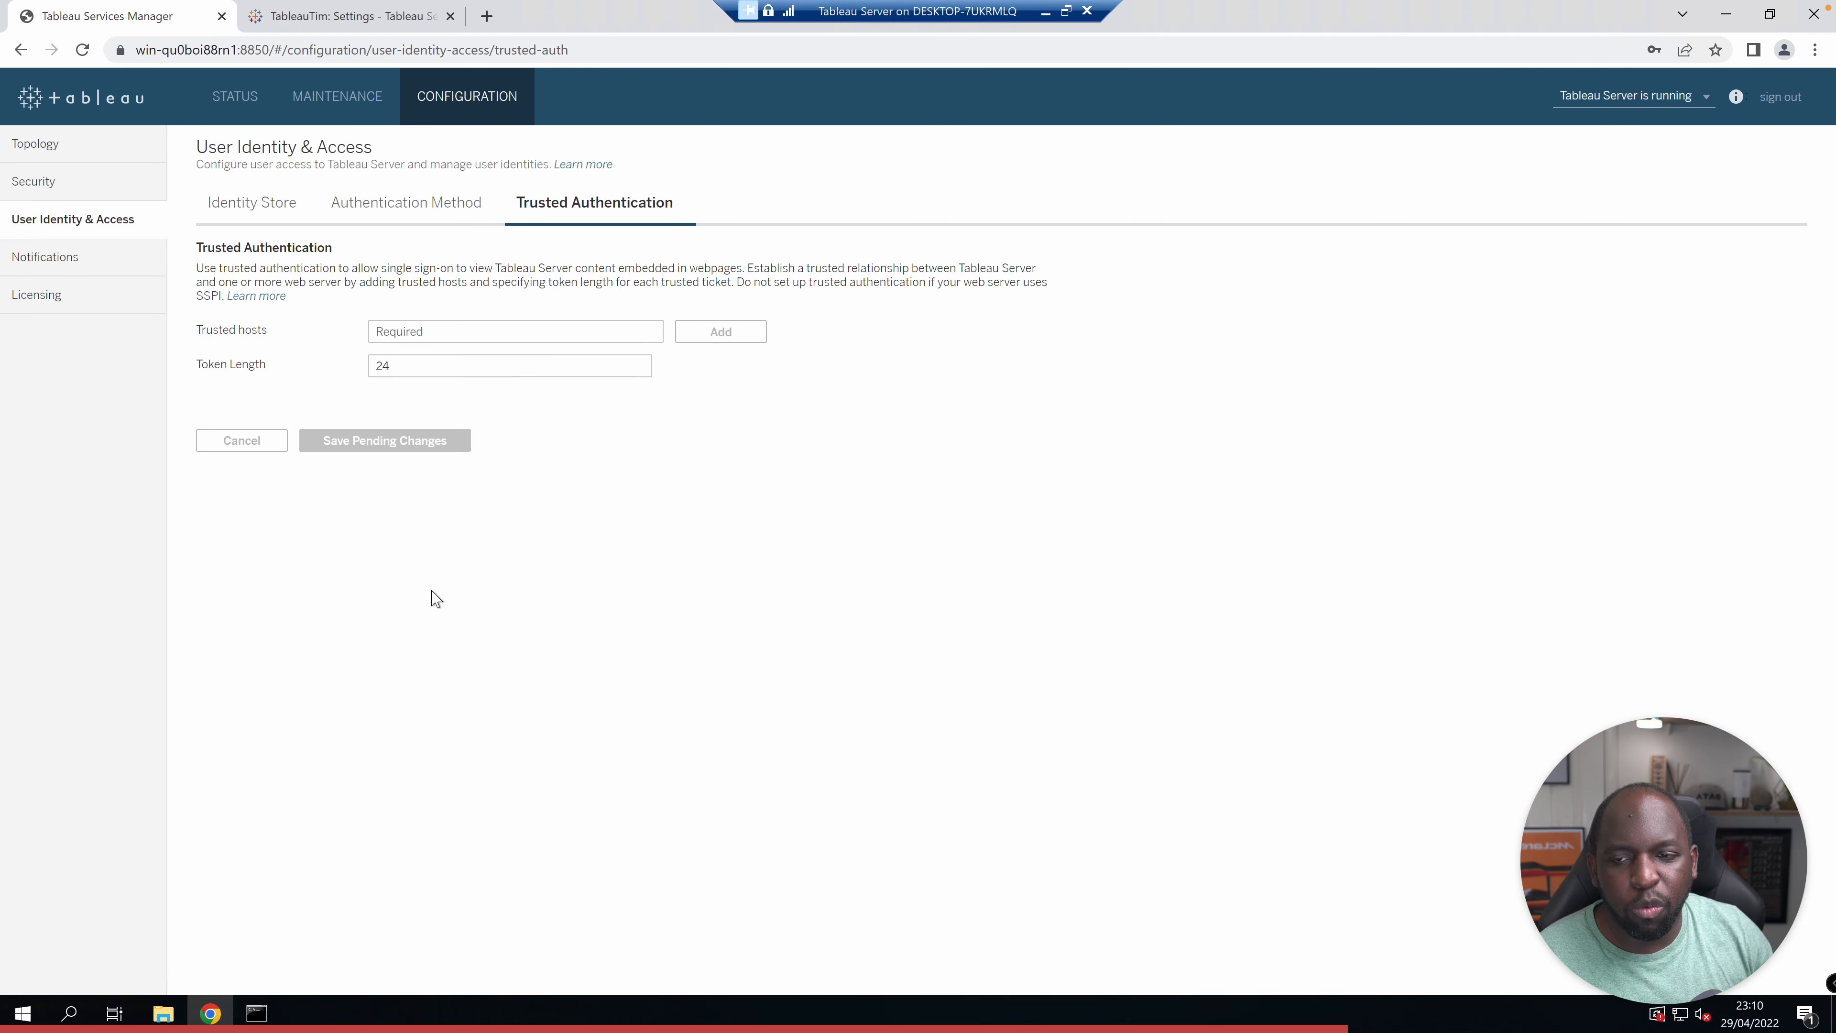
{"action": "left_click", "coordinate": [77, 262]}
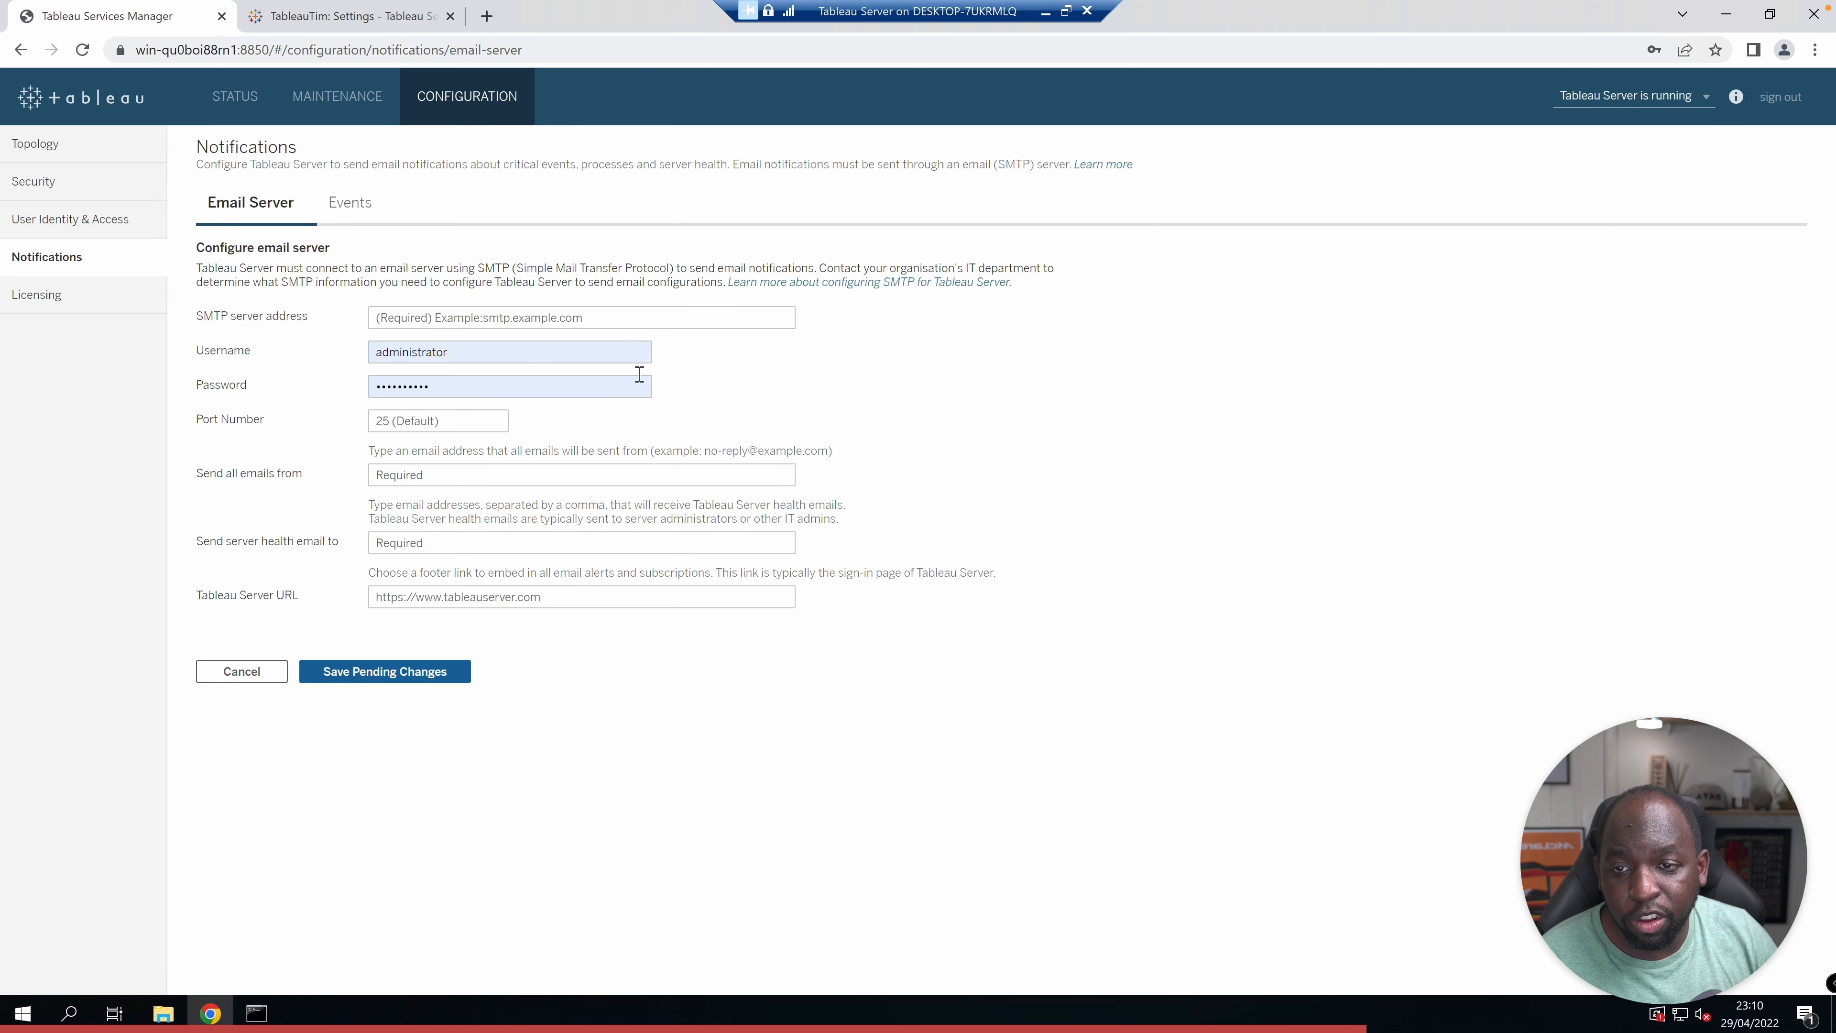
{"action": "left_click", "coordinate": [449, 355]}
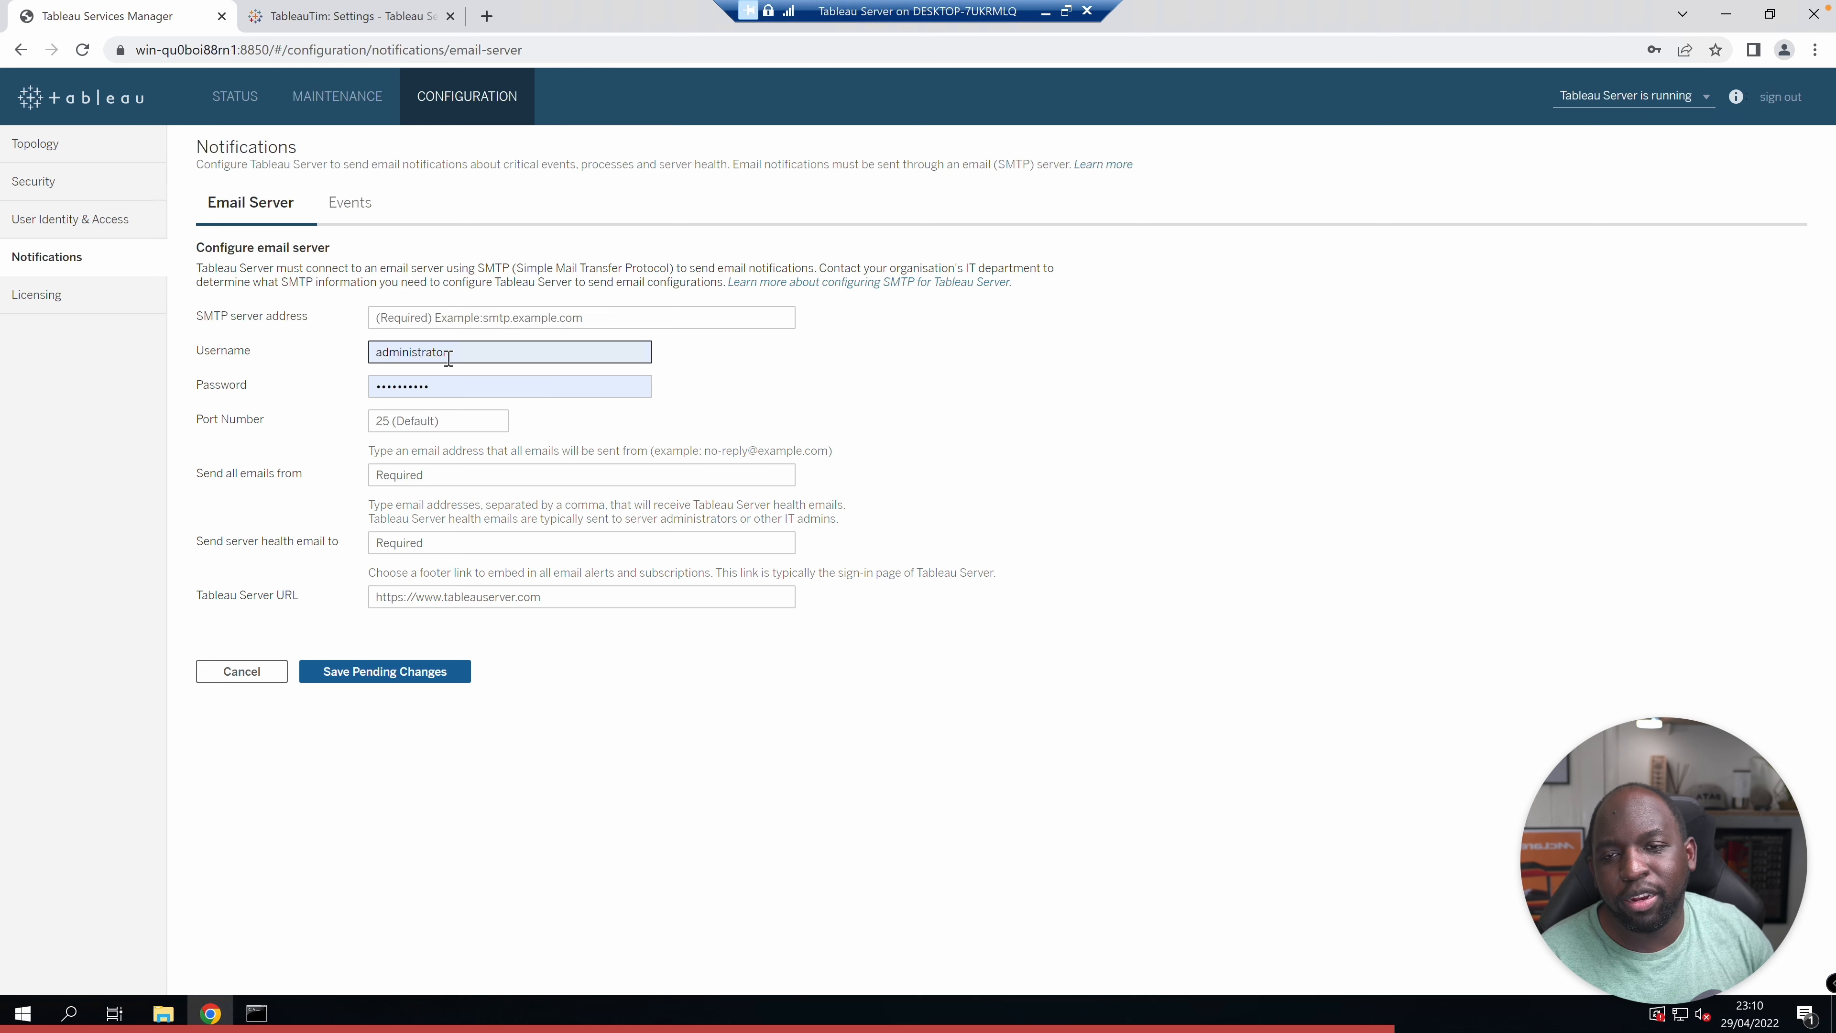
{"action": "left_click_drag", "start_coordinate": [510, 268], "coordinate": [673, 282]}
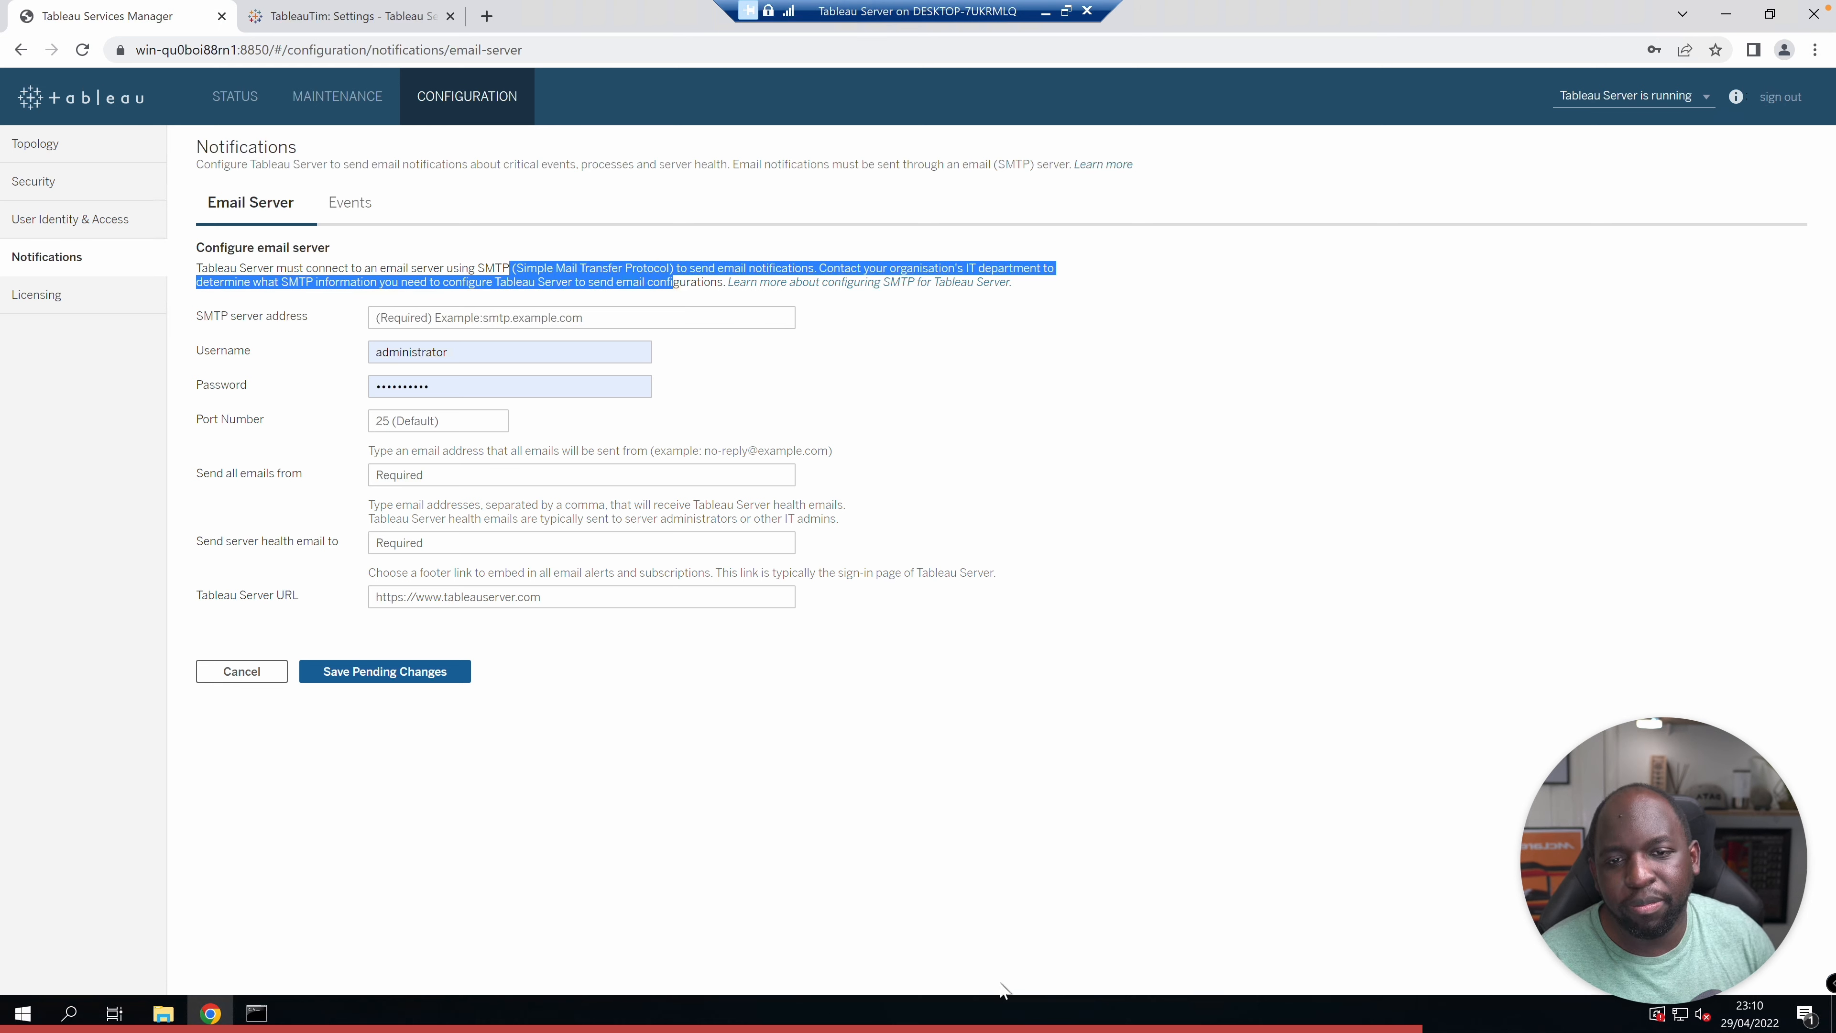
{"action": "left_click", "coordinate": [1016, 591]}
{"action": "left_click", "coordinate": [627, 310]}
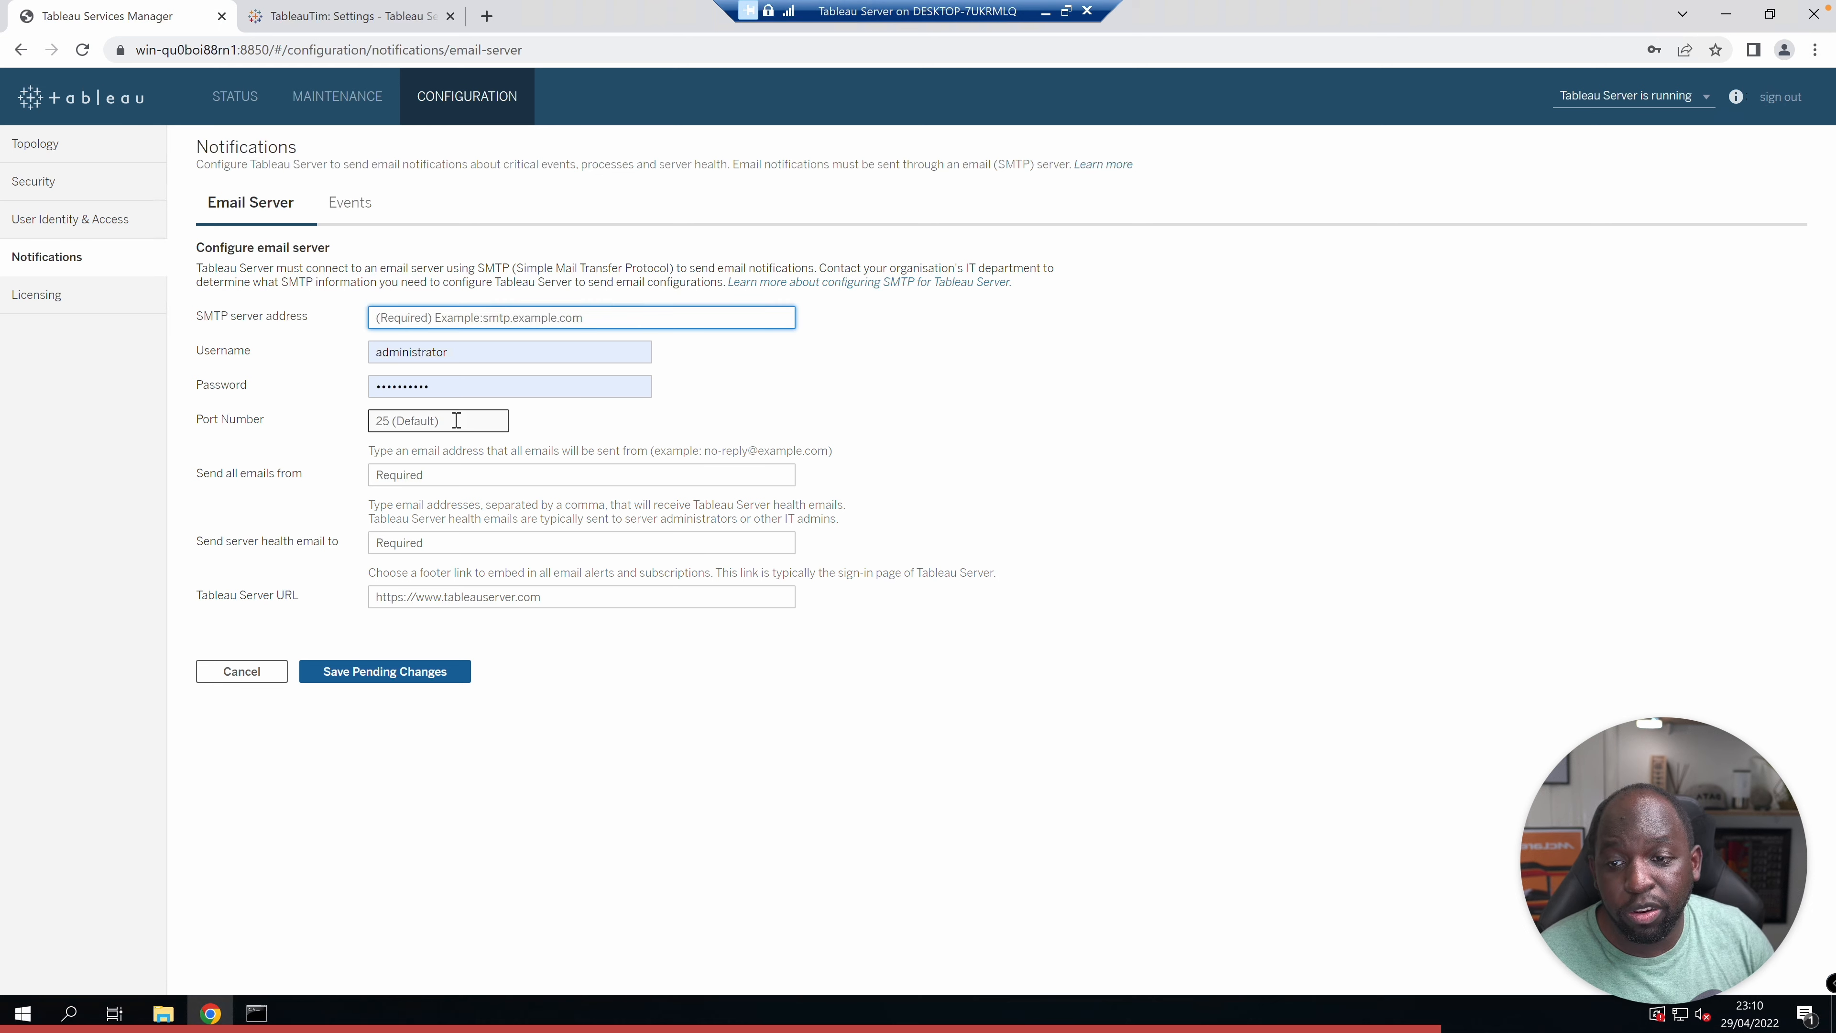
{"action": "left_click", "coordinate": [466, 479]}
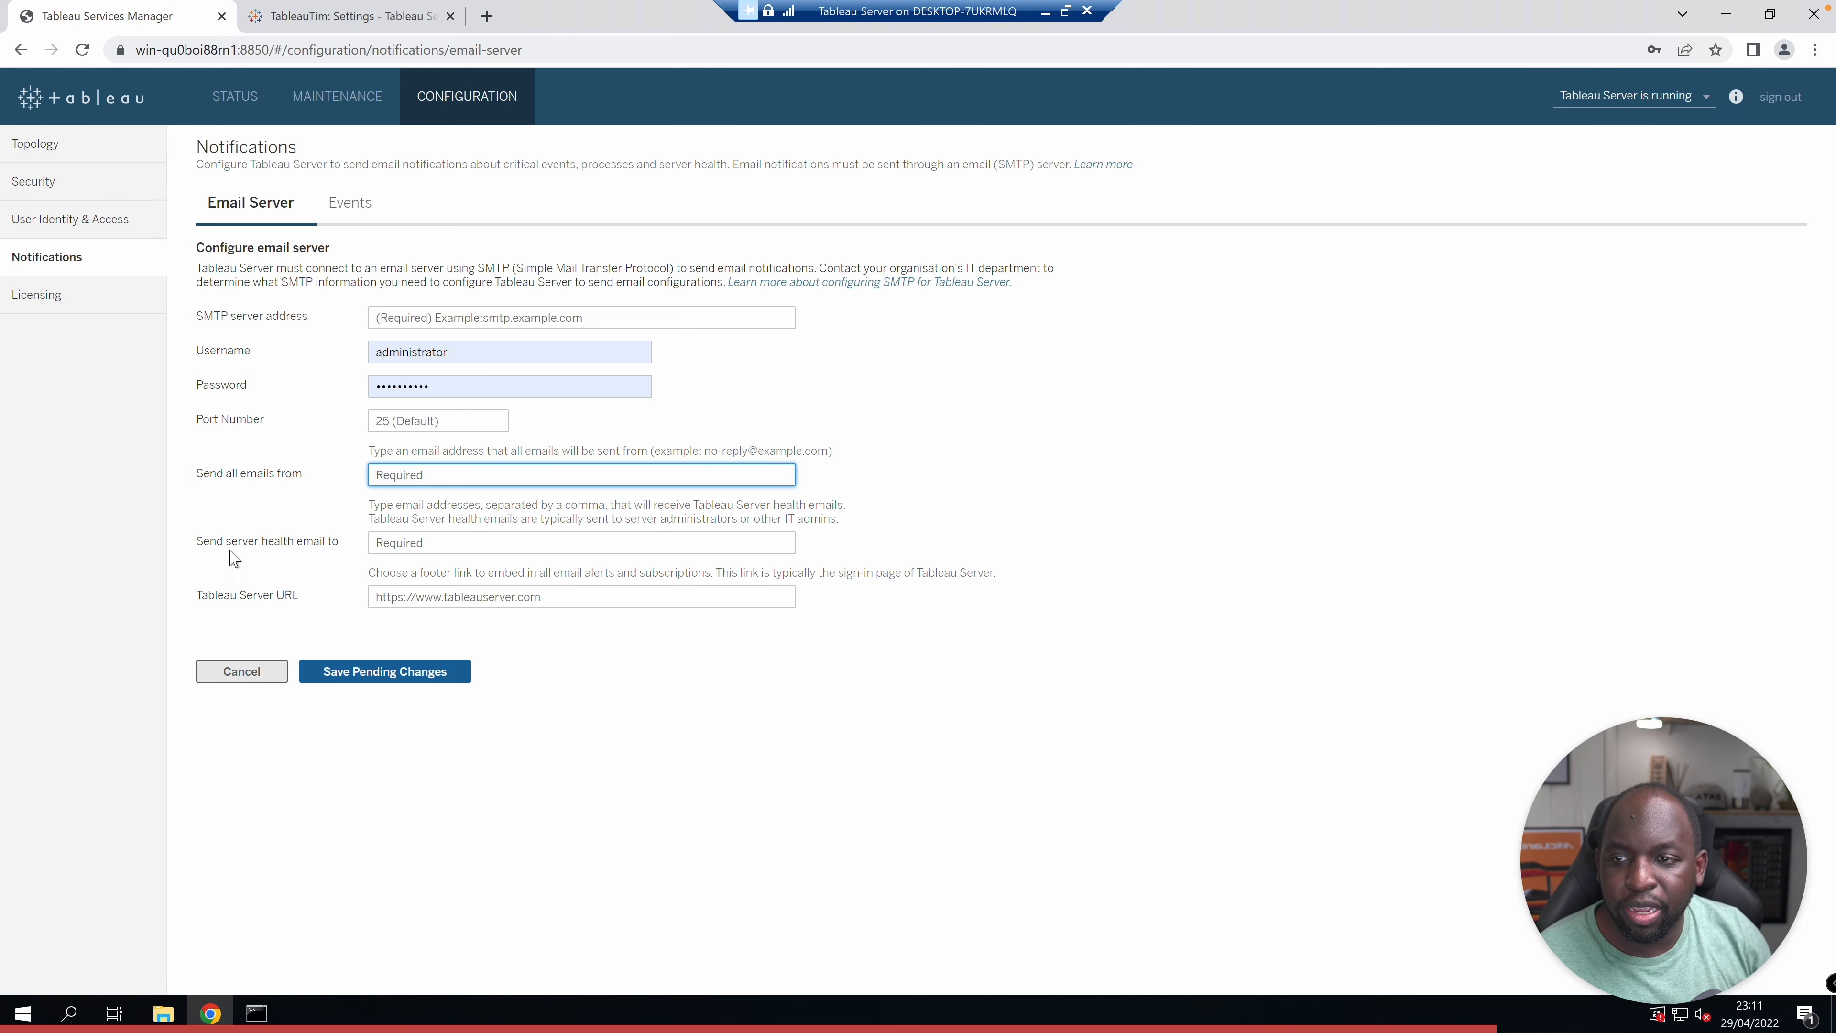
Review the notification event options, ticking Tableau Desktop Licence reporting without saving the pending change
{"action": "left_click", "coordinate": [350, 203]}
{"action": "left_click", "coordinate": [350, 206]}
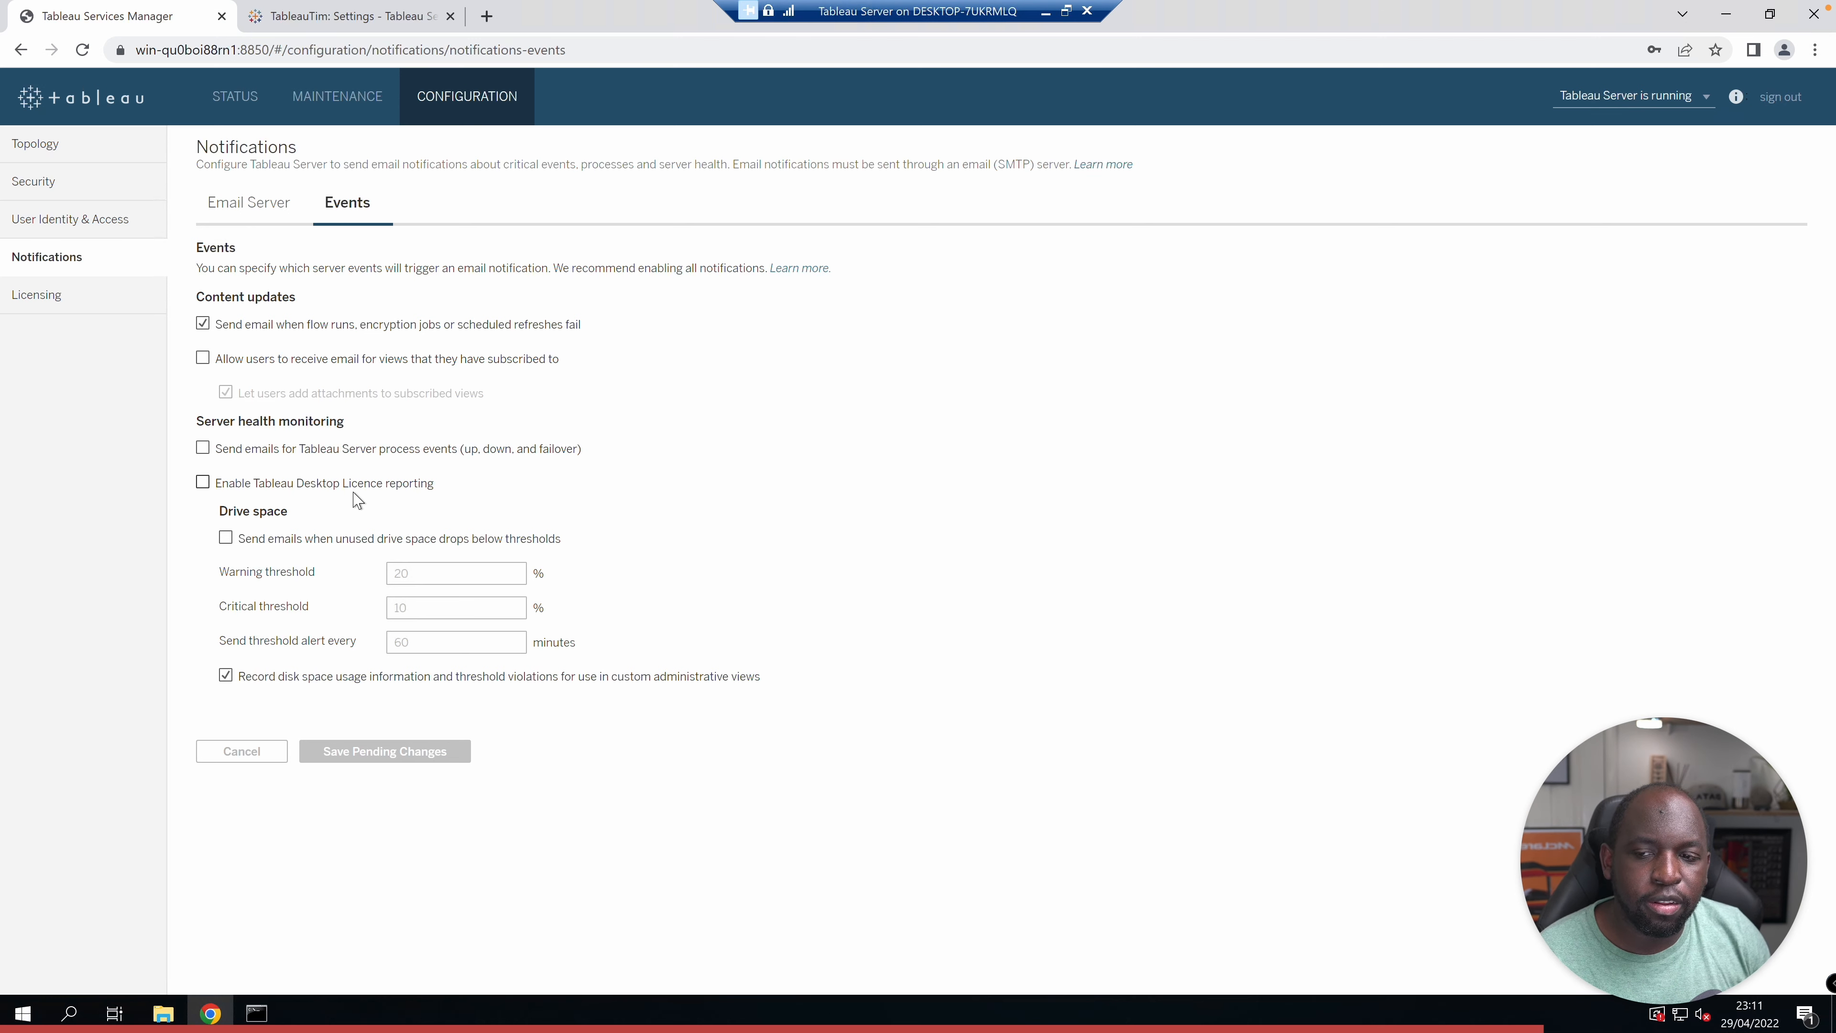
{"action": "left_click", "coordinate": [377, 491]}
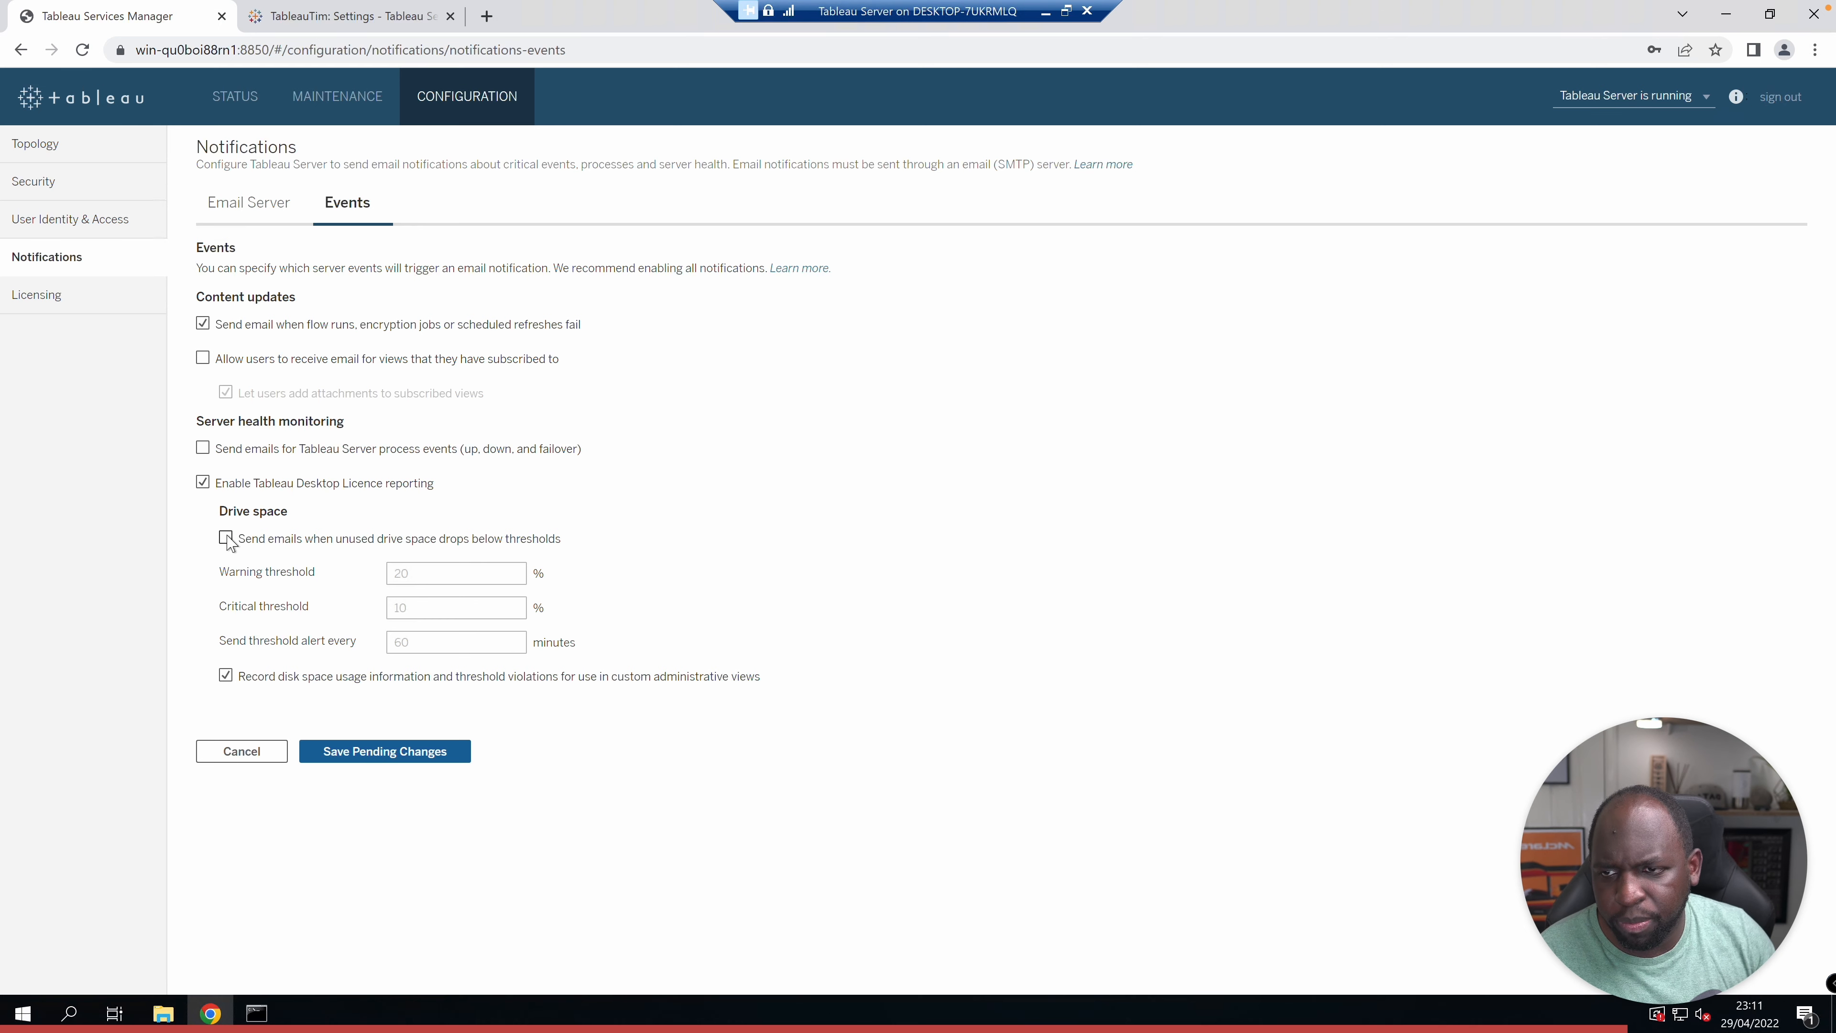
Review the activated licences, the Server Maintenance options and the process status of the node
{"action": "left_click", "coordinate": [63, 306]}
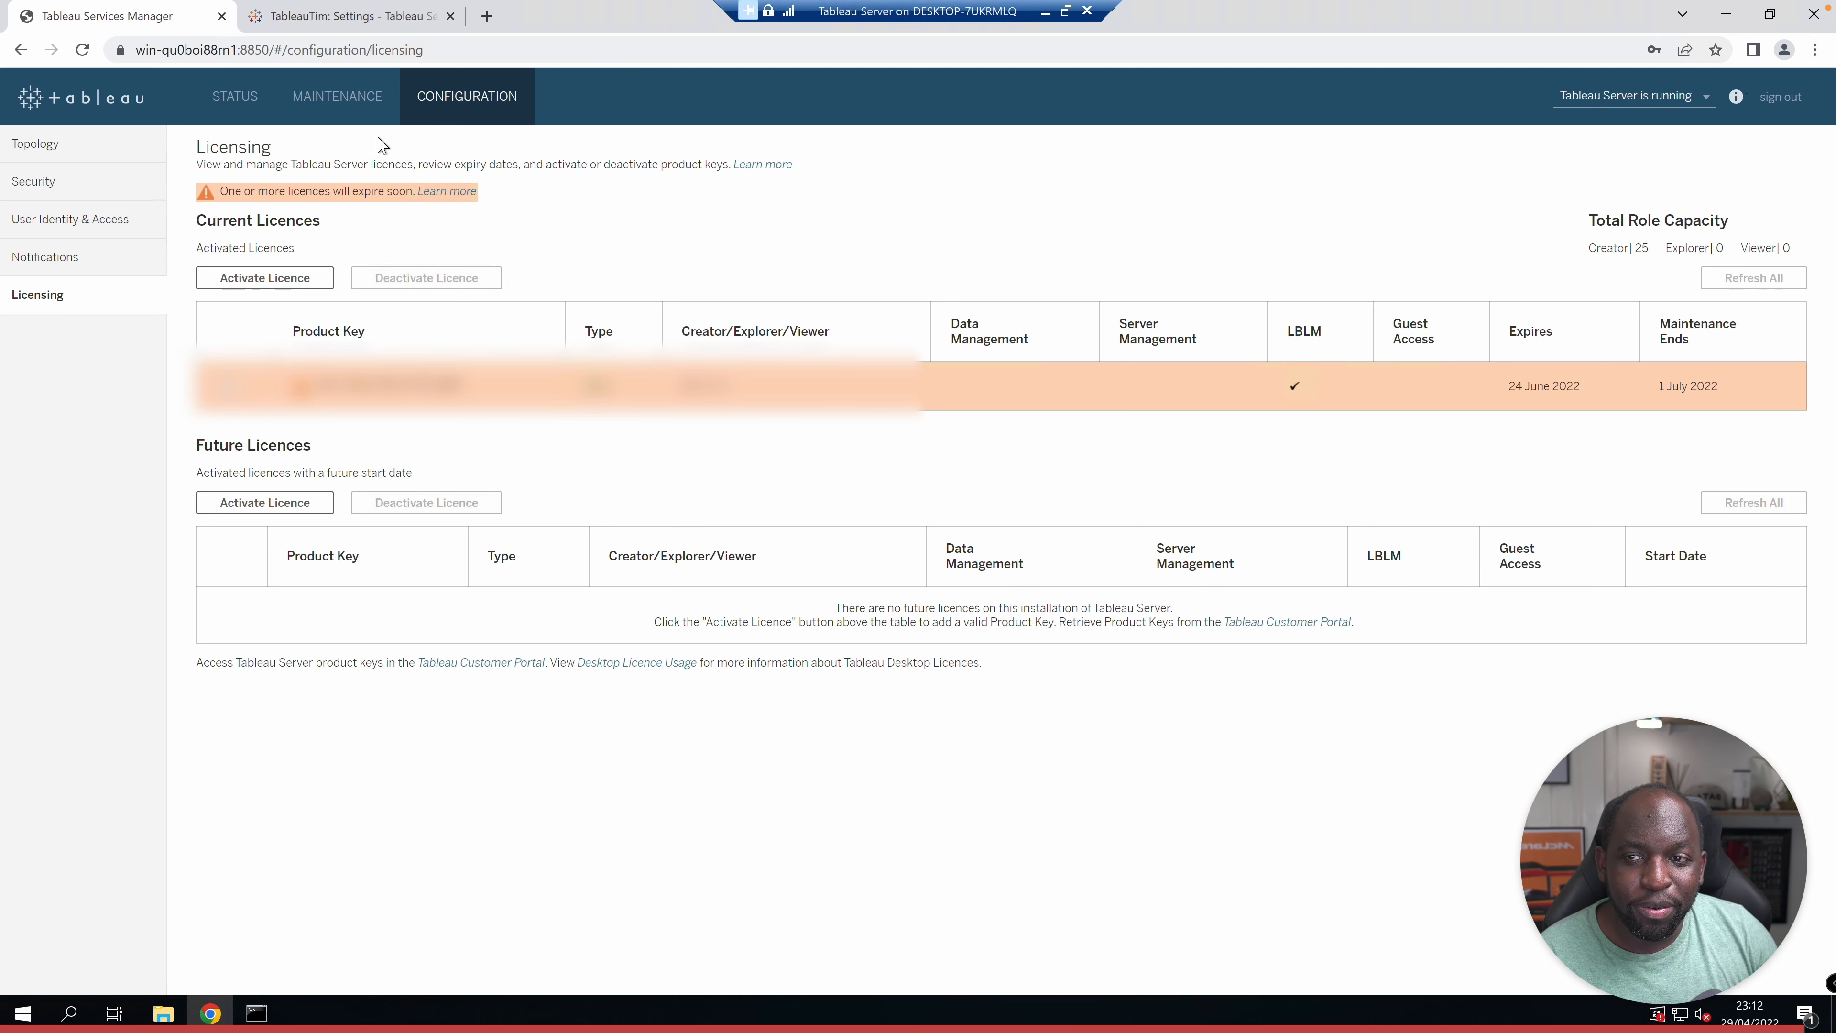
{"action": "left_click", "coordinate": [368, 104]}
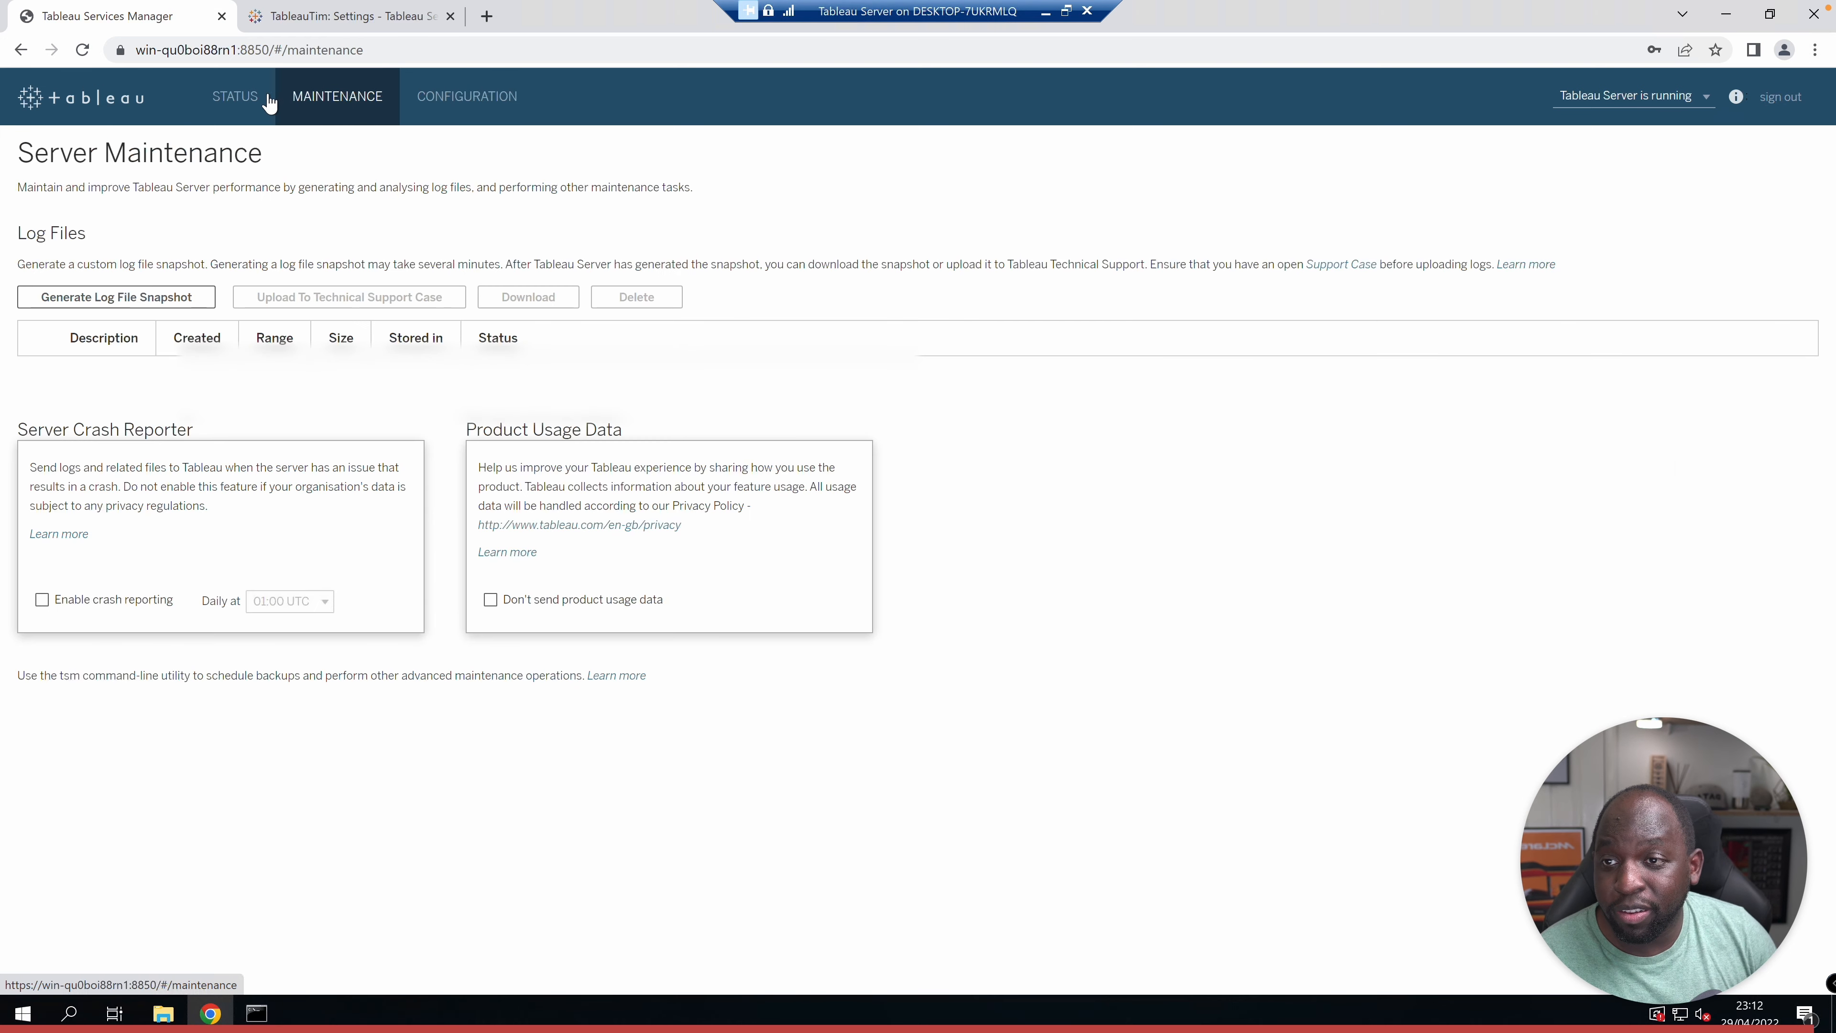
{"action": "left_click", "coordinate": [239, 97]}
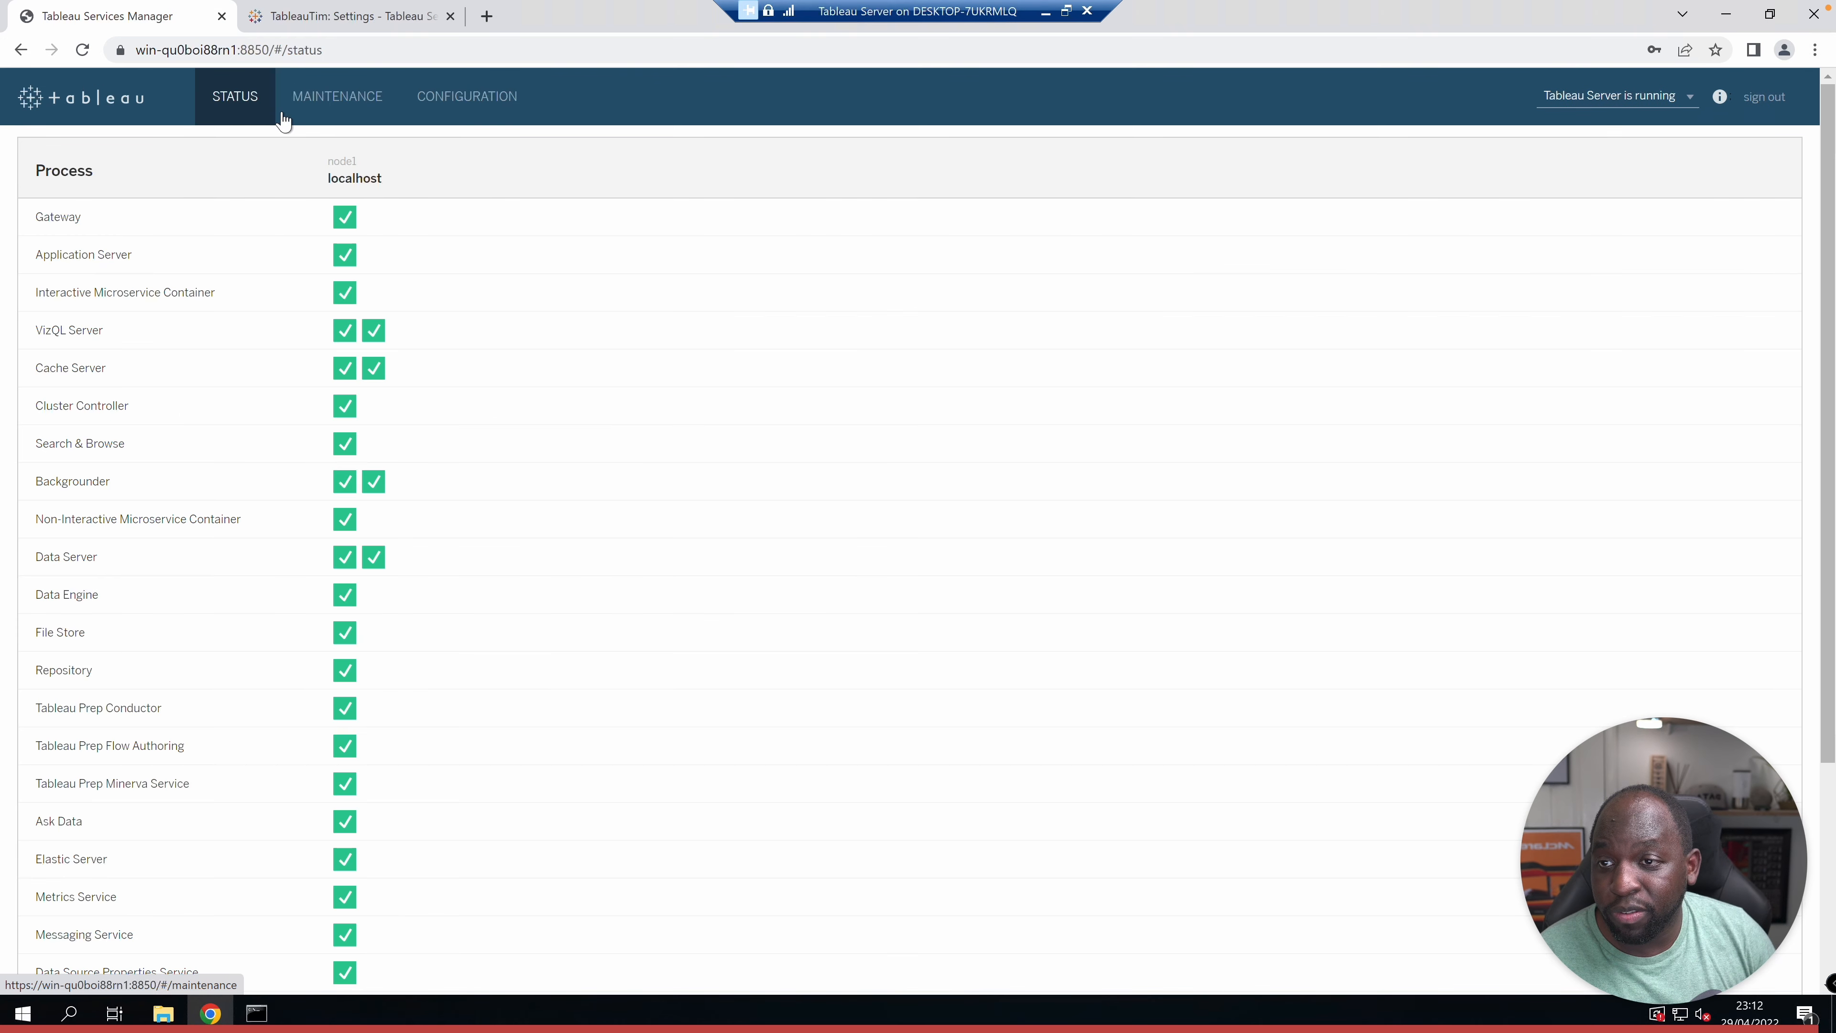
Go from Tableau Services Manager to the Tableau Server home page and hide its welcome banner
{"action": "left_click", "coordinate": [406, 16]}
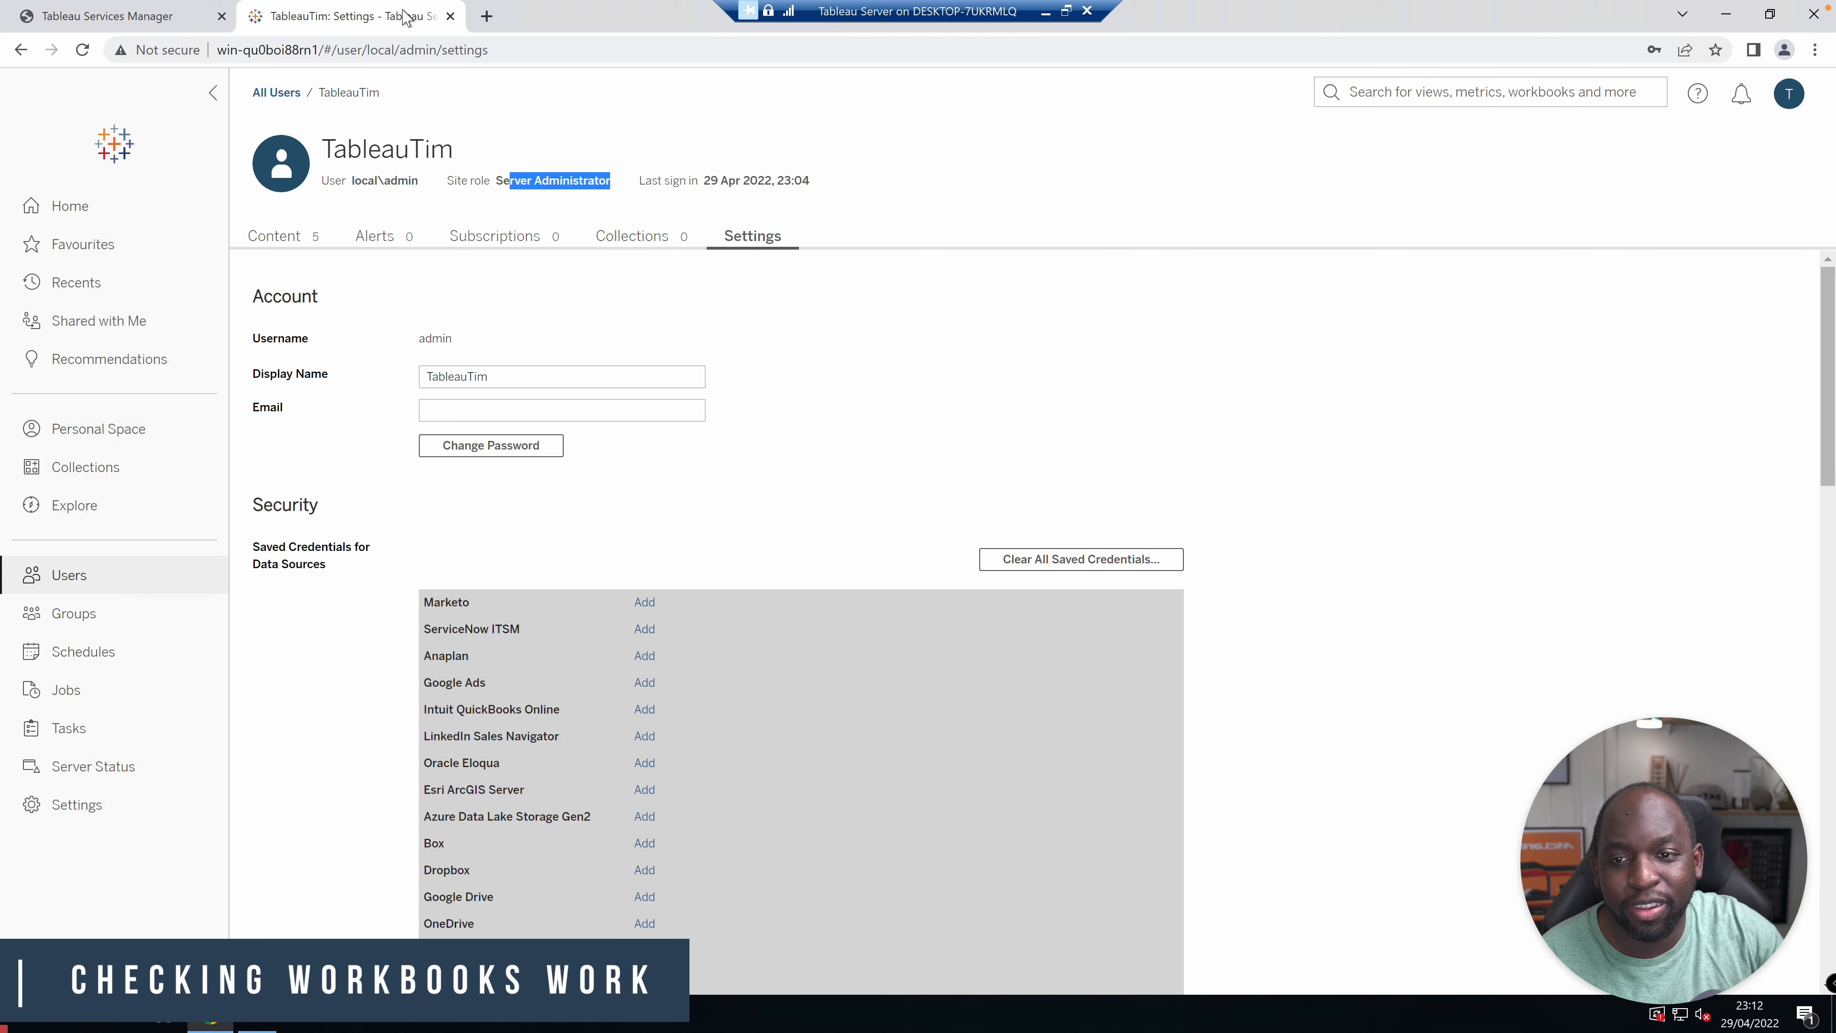
{"action": "left_click", "coordinate": [186, 17]}
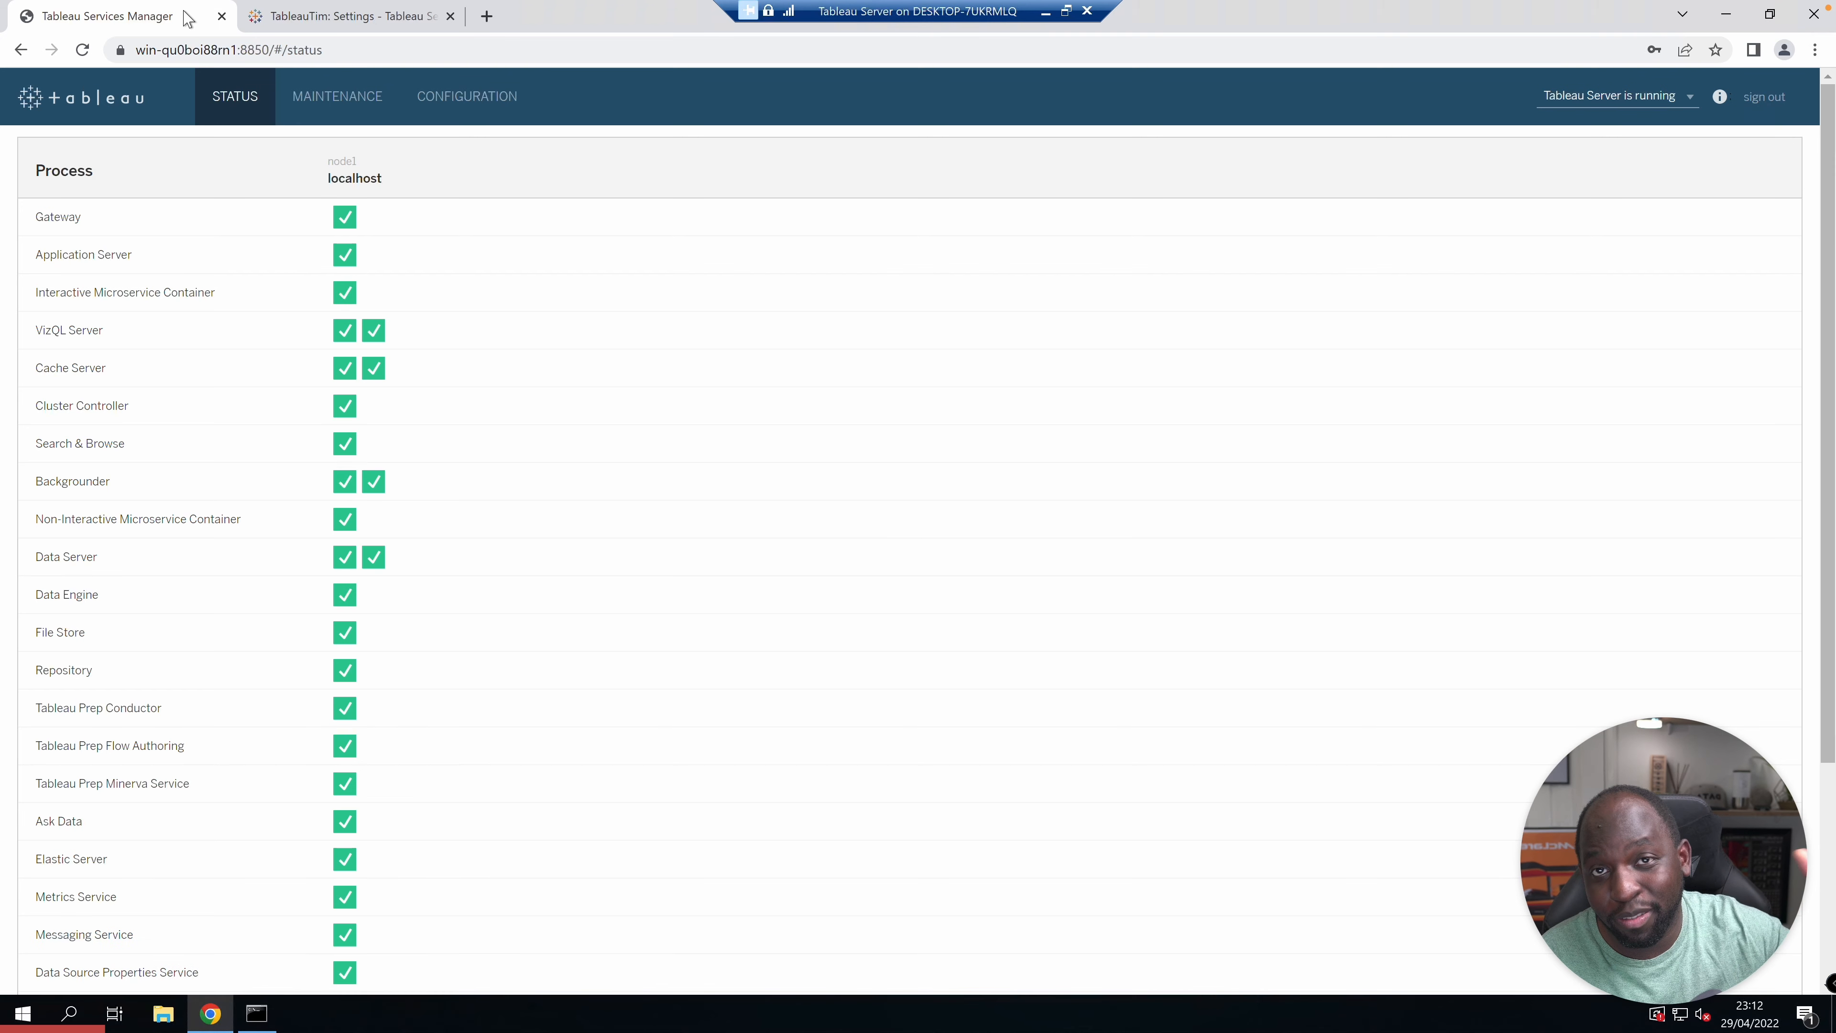
{"action": "left_click", "coordinate": [342, 21]}
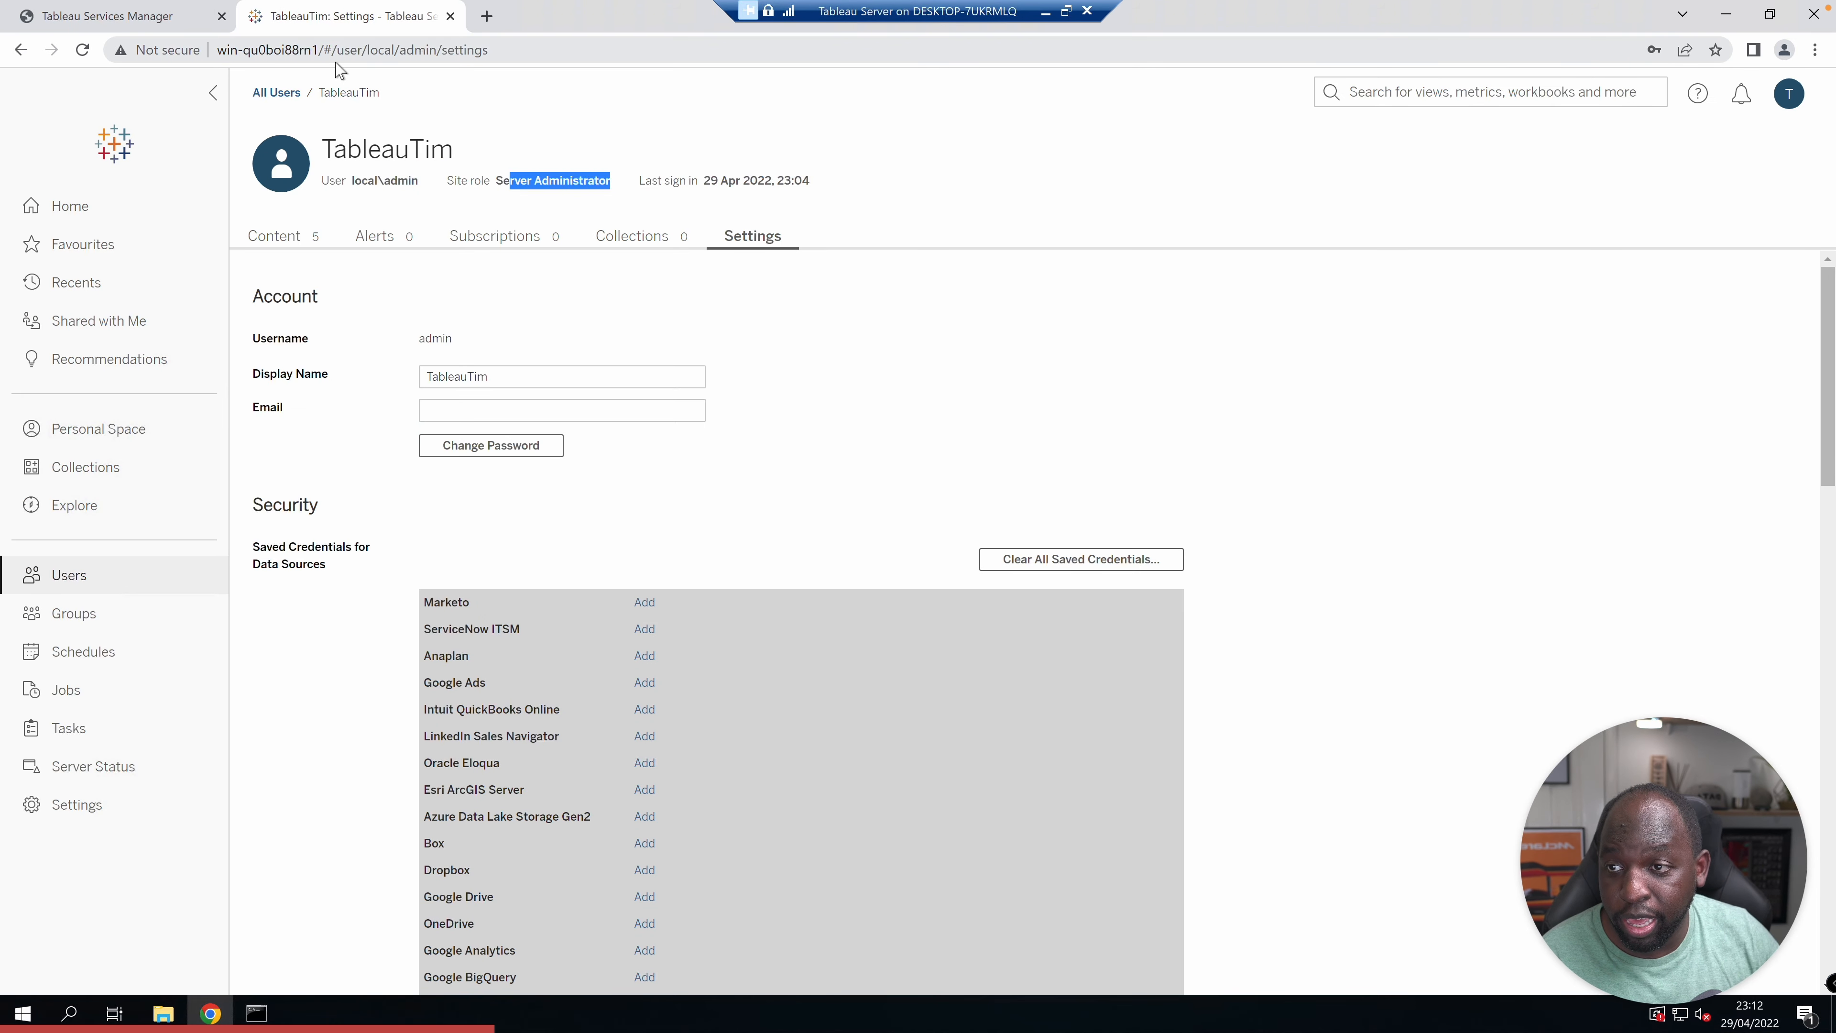
{"action": "left_click", "coordinate": [108, 207]}
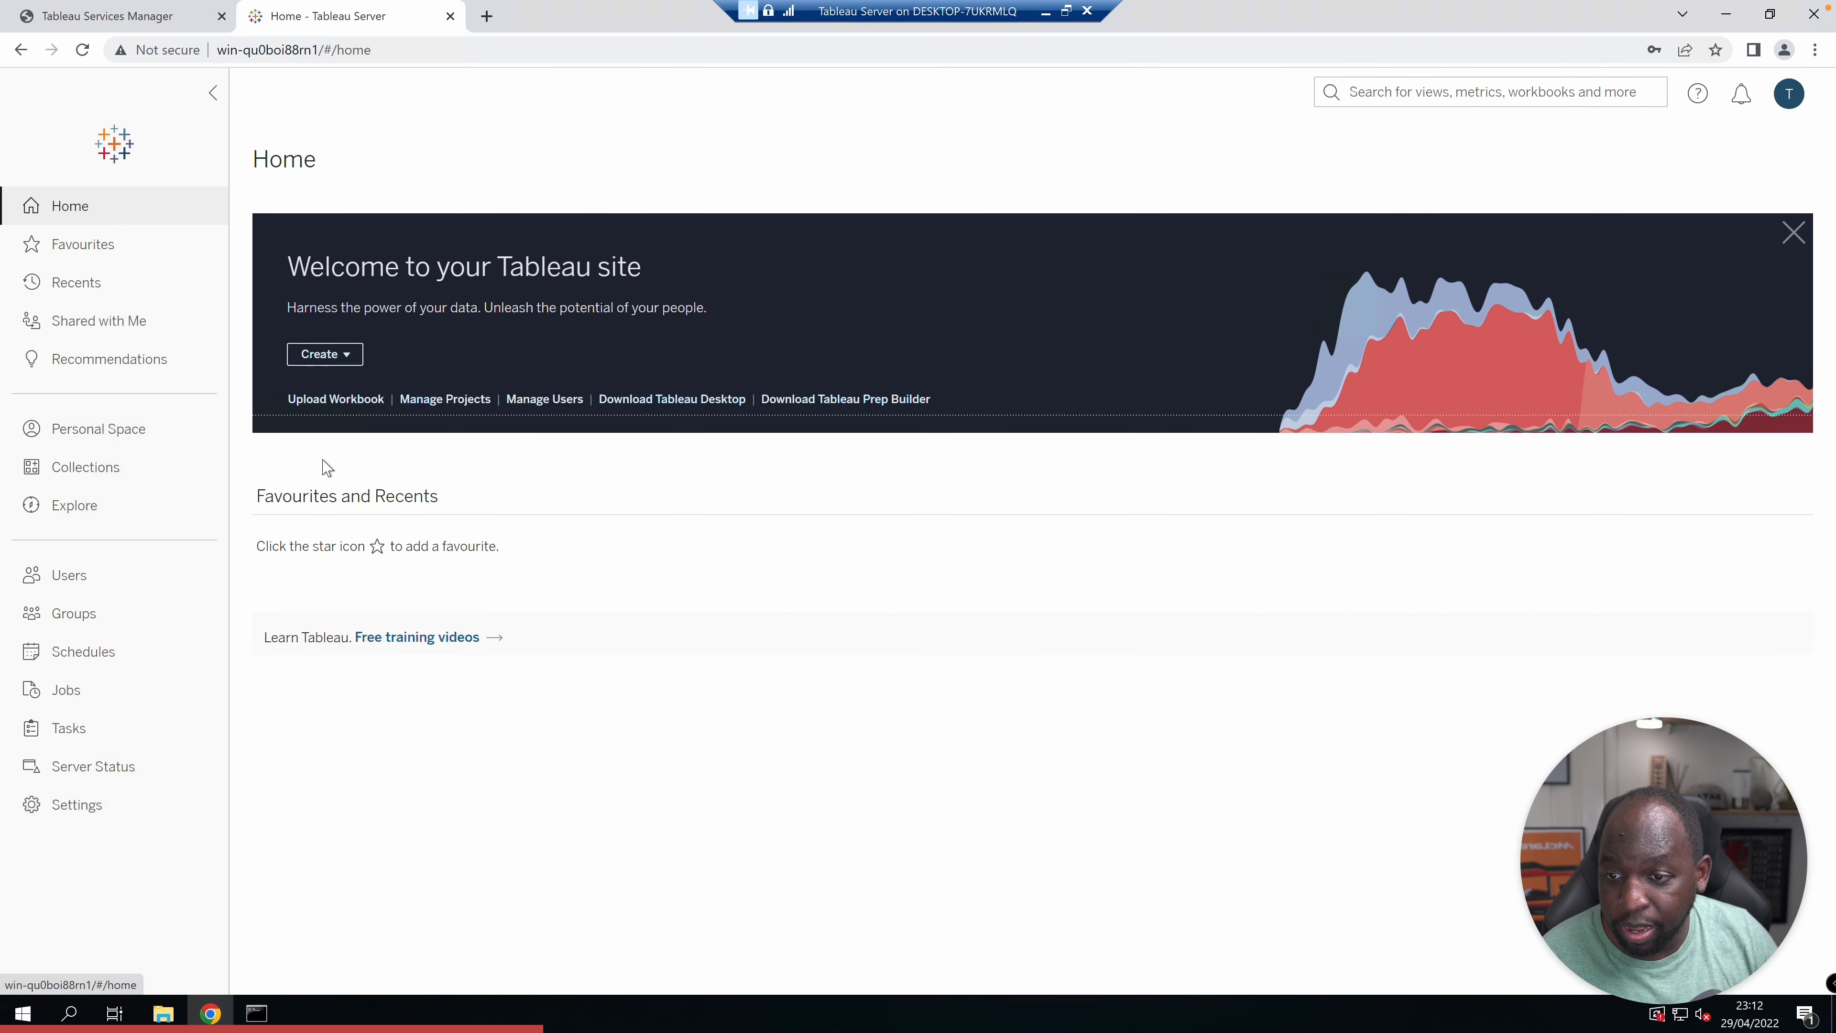
{"action": "left_click", "coordinate": [1794, 233]}
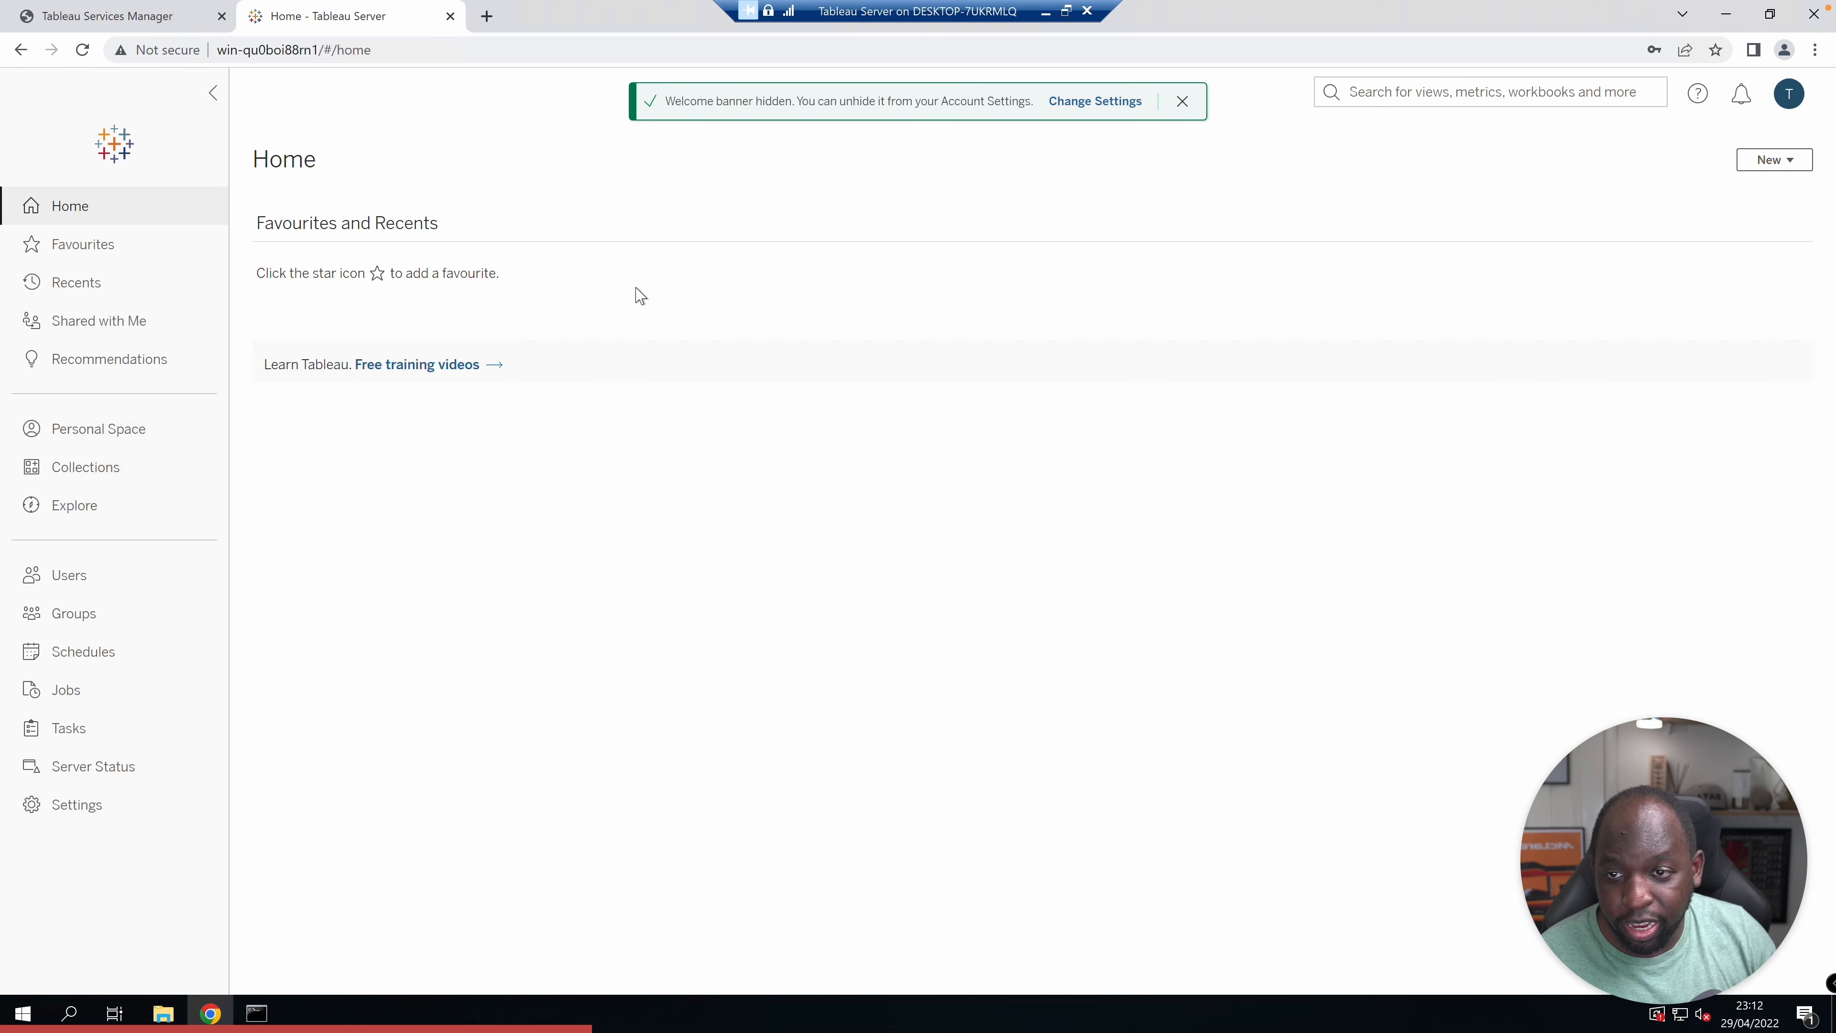
Check the Obesity view of the Regional workbook in the Tableau Samples project, including web editing mode, and close the editor
{"action": "left_click", "coordinate": [65, 500]}
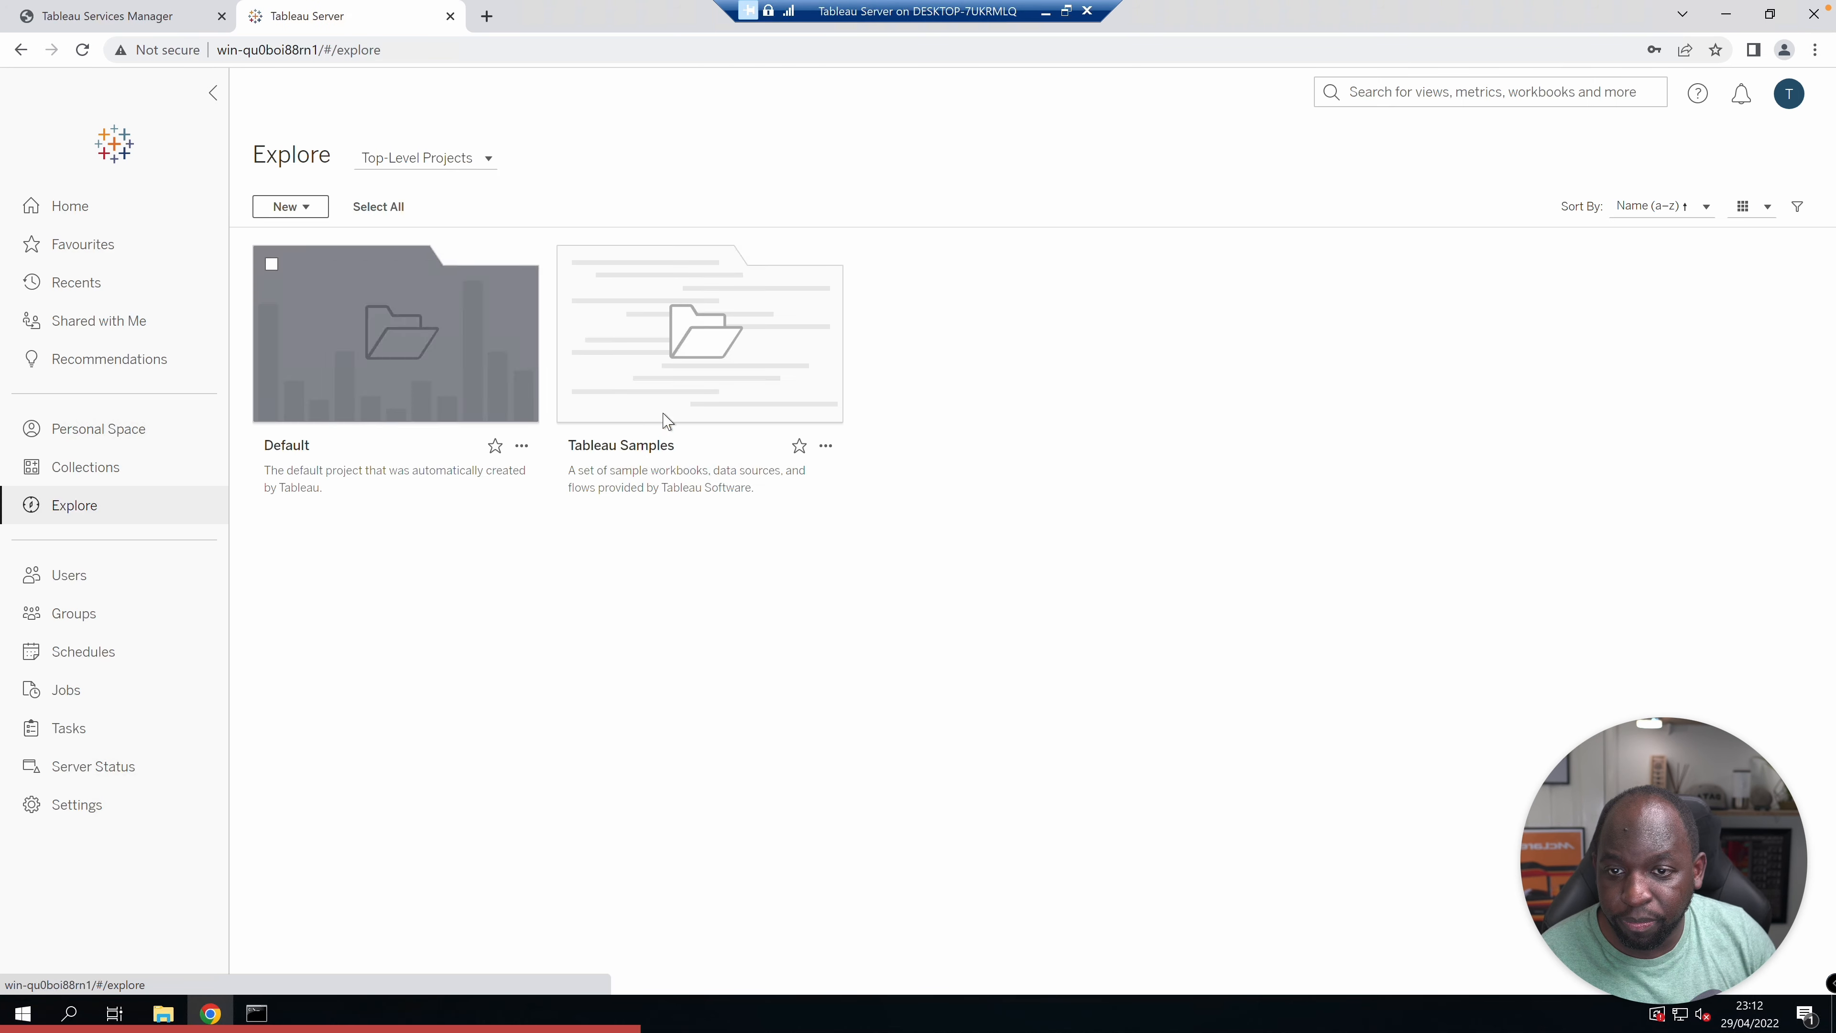
{"action": "left_click", "coordinate": [604, 369]}
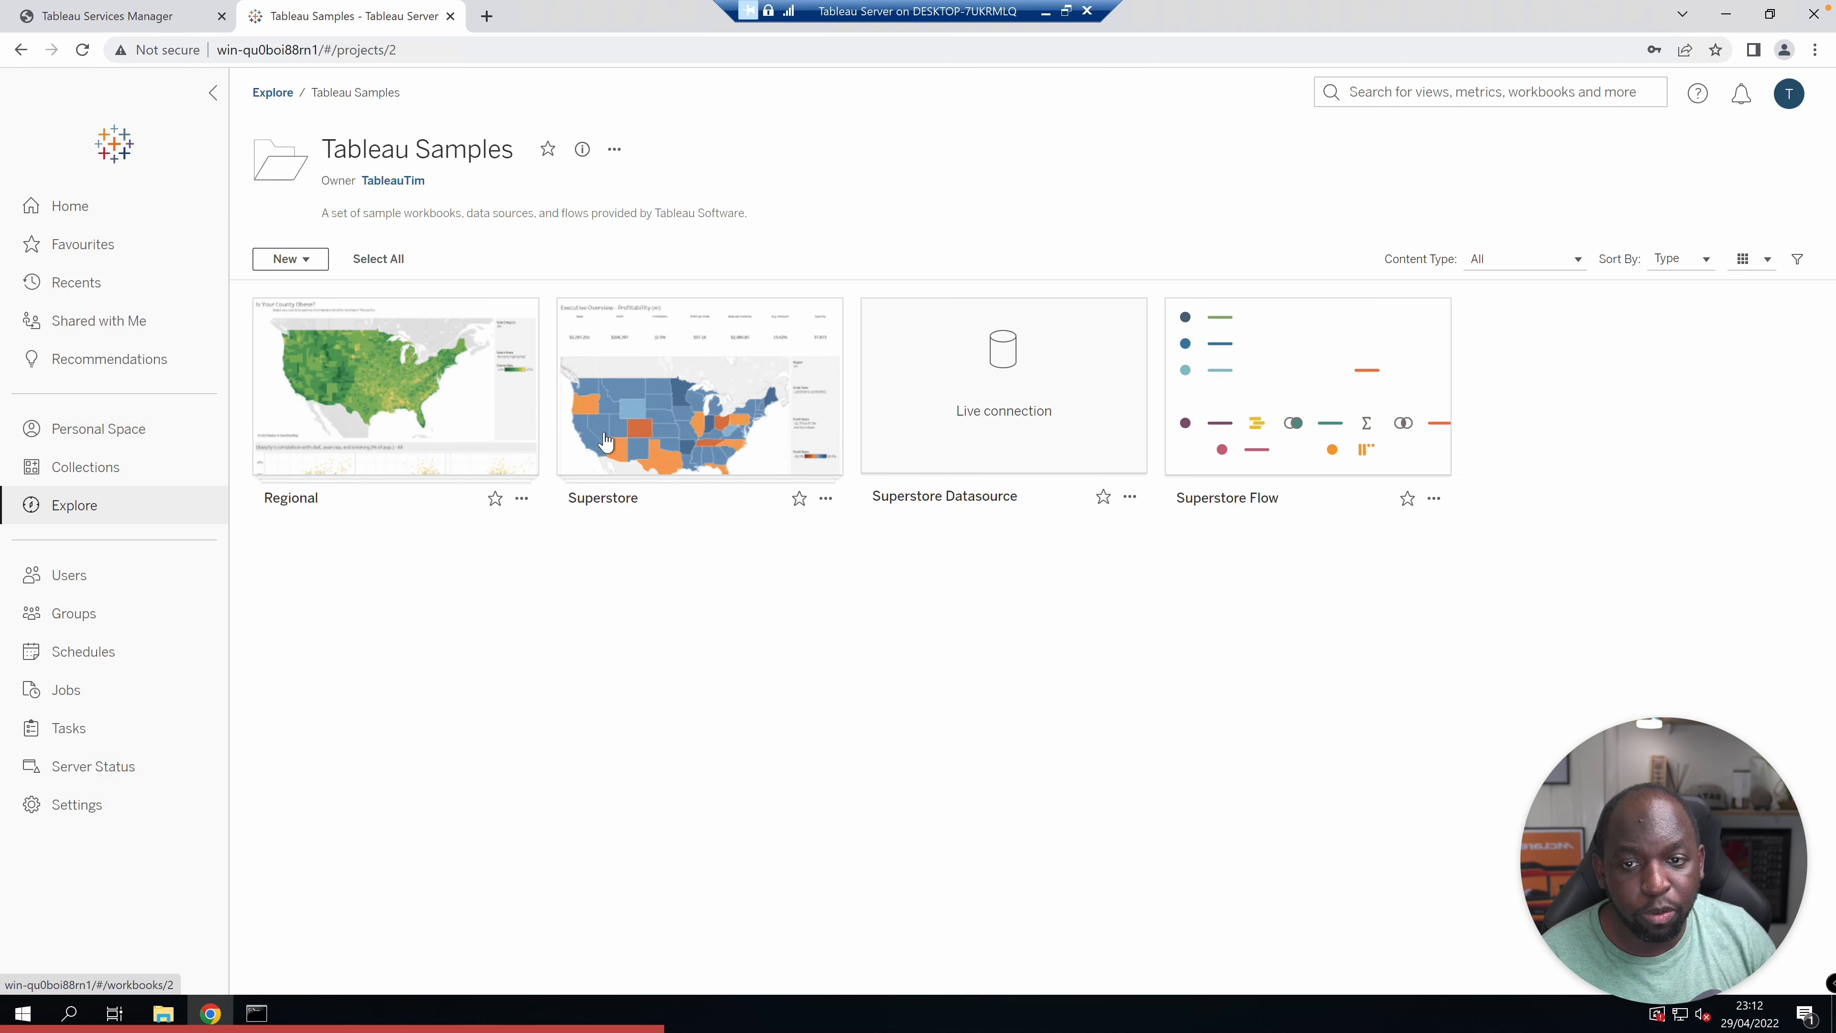
{"action": "left_click", "coordinate": [357, 391]}
{"action": "left_click", "coordinate": [398, 481]}
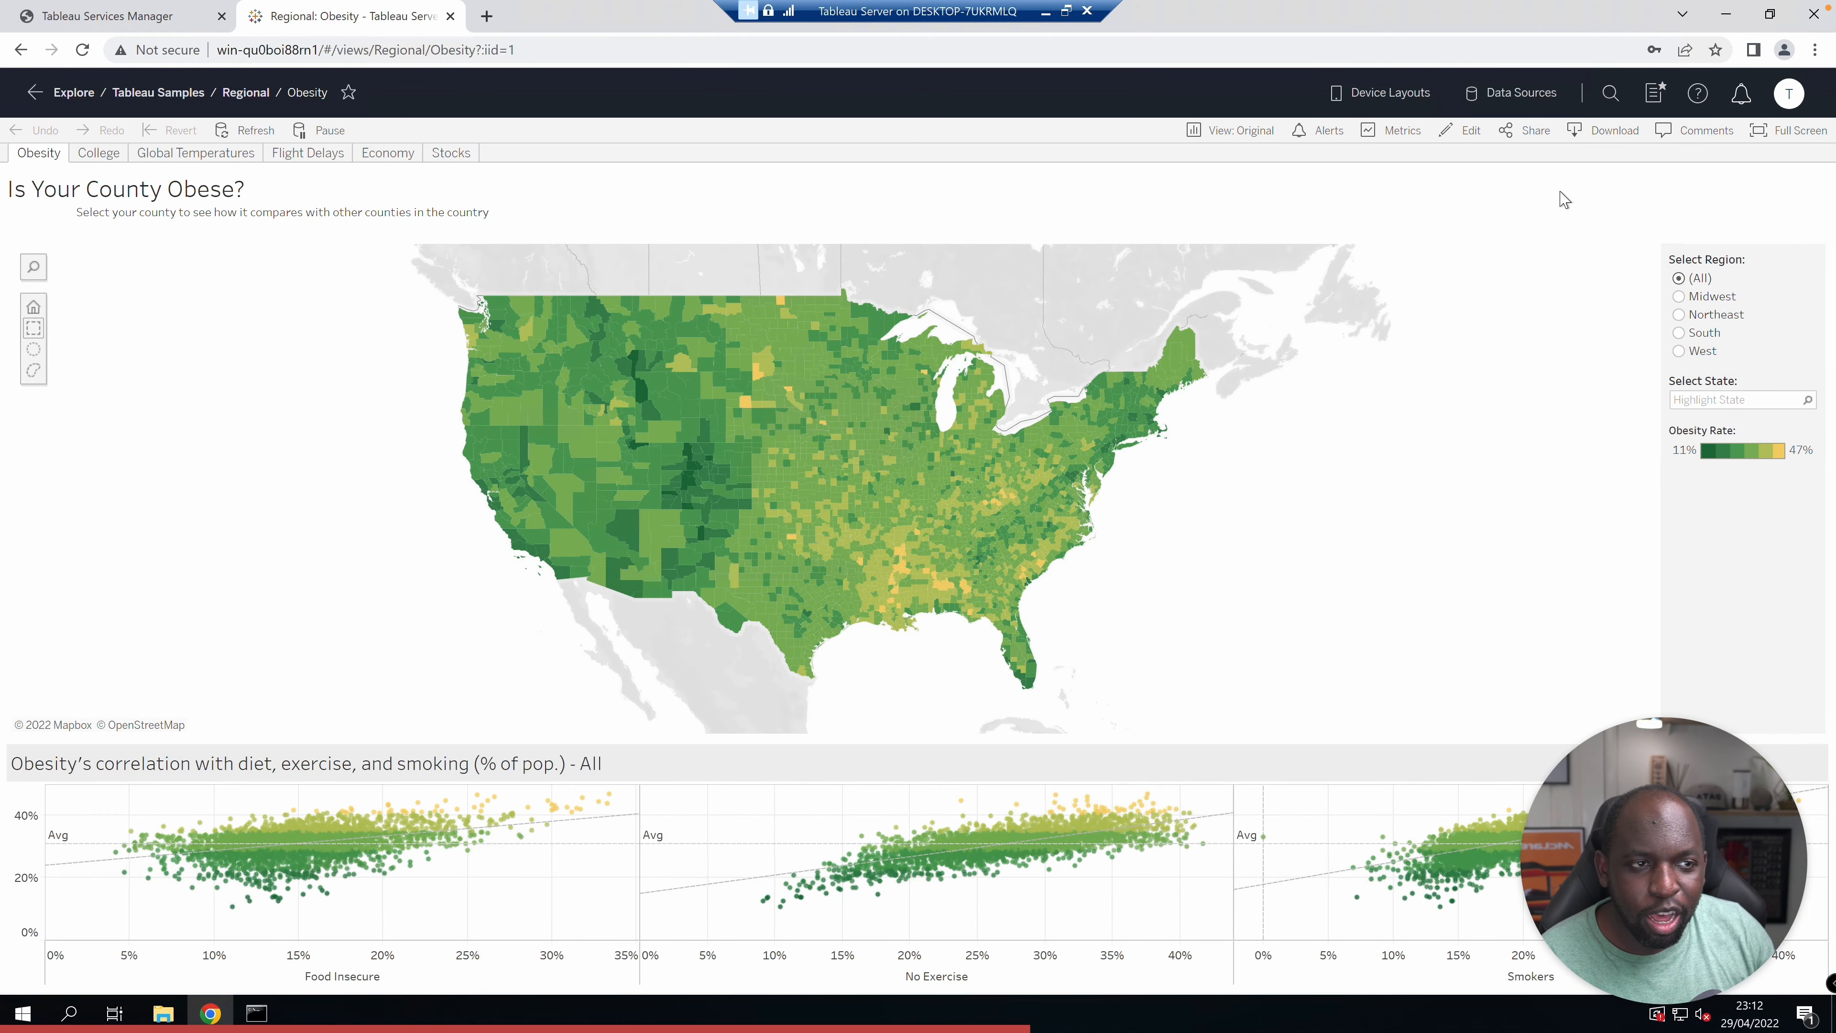
{"action": "left_click", "coordinate": [1458, 131]}
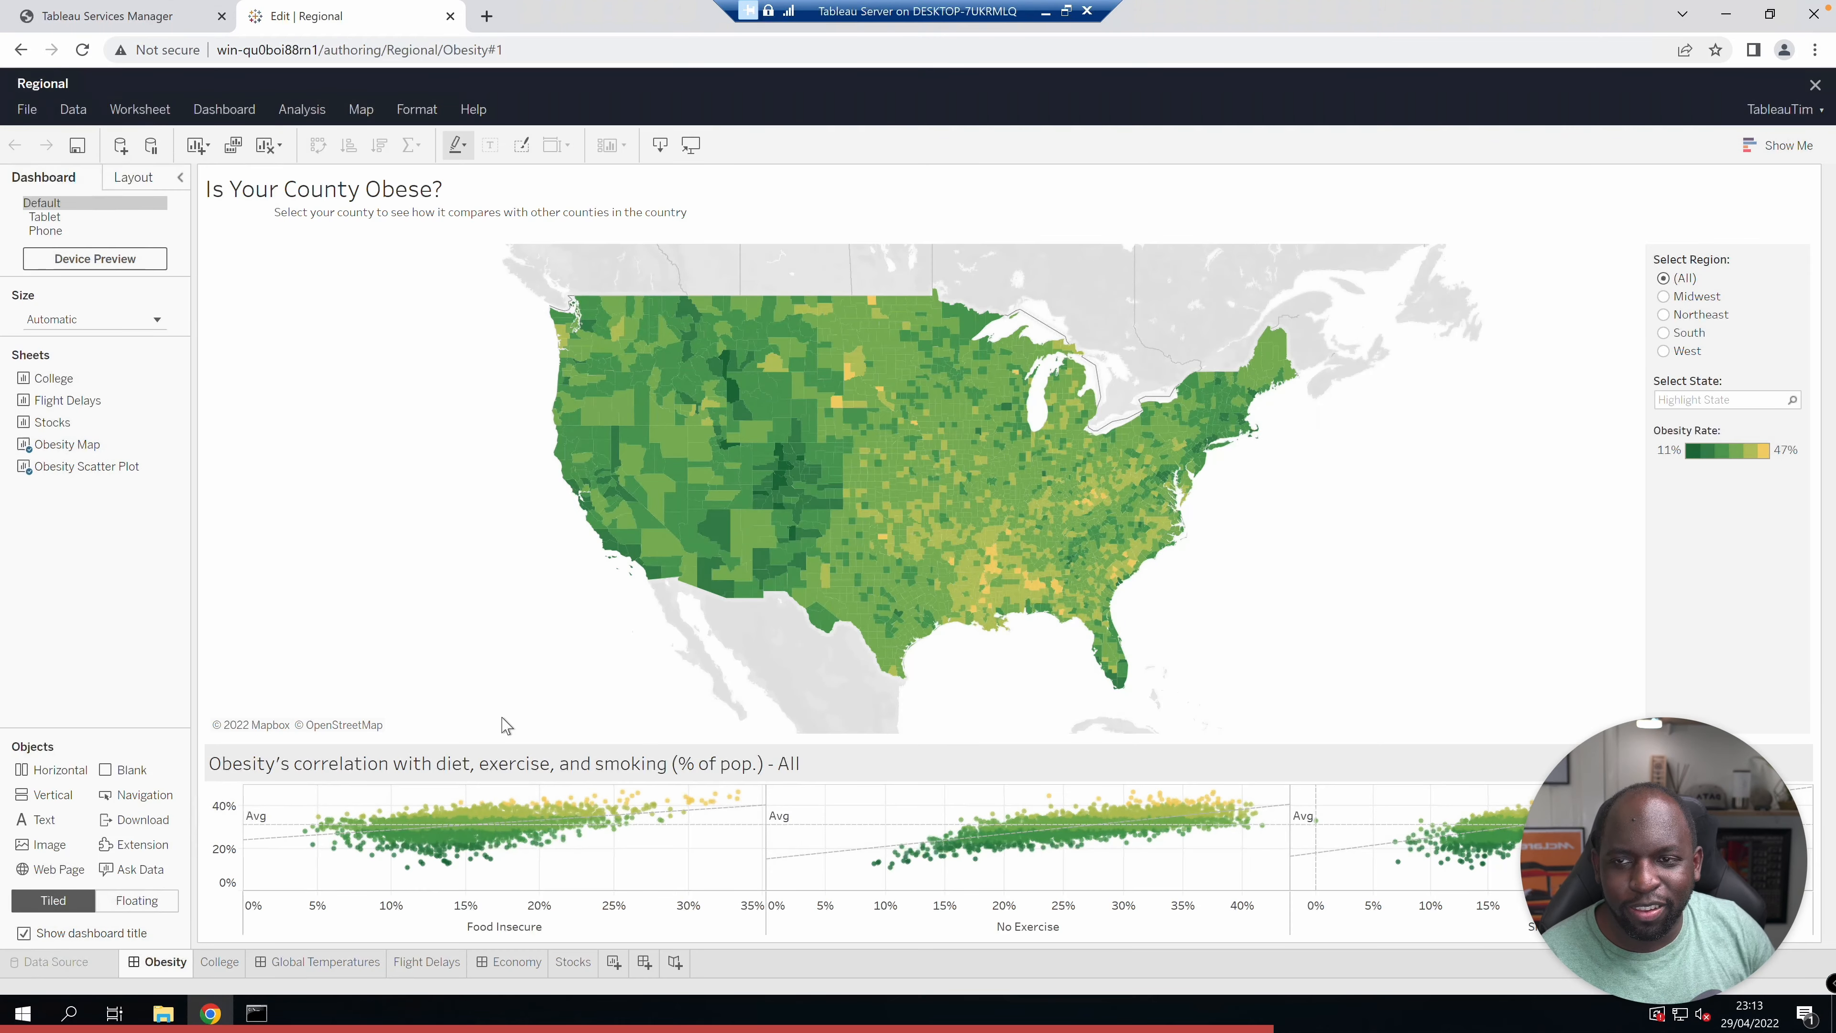
{"action": "left_click", "coordinate": [1815, 85]}
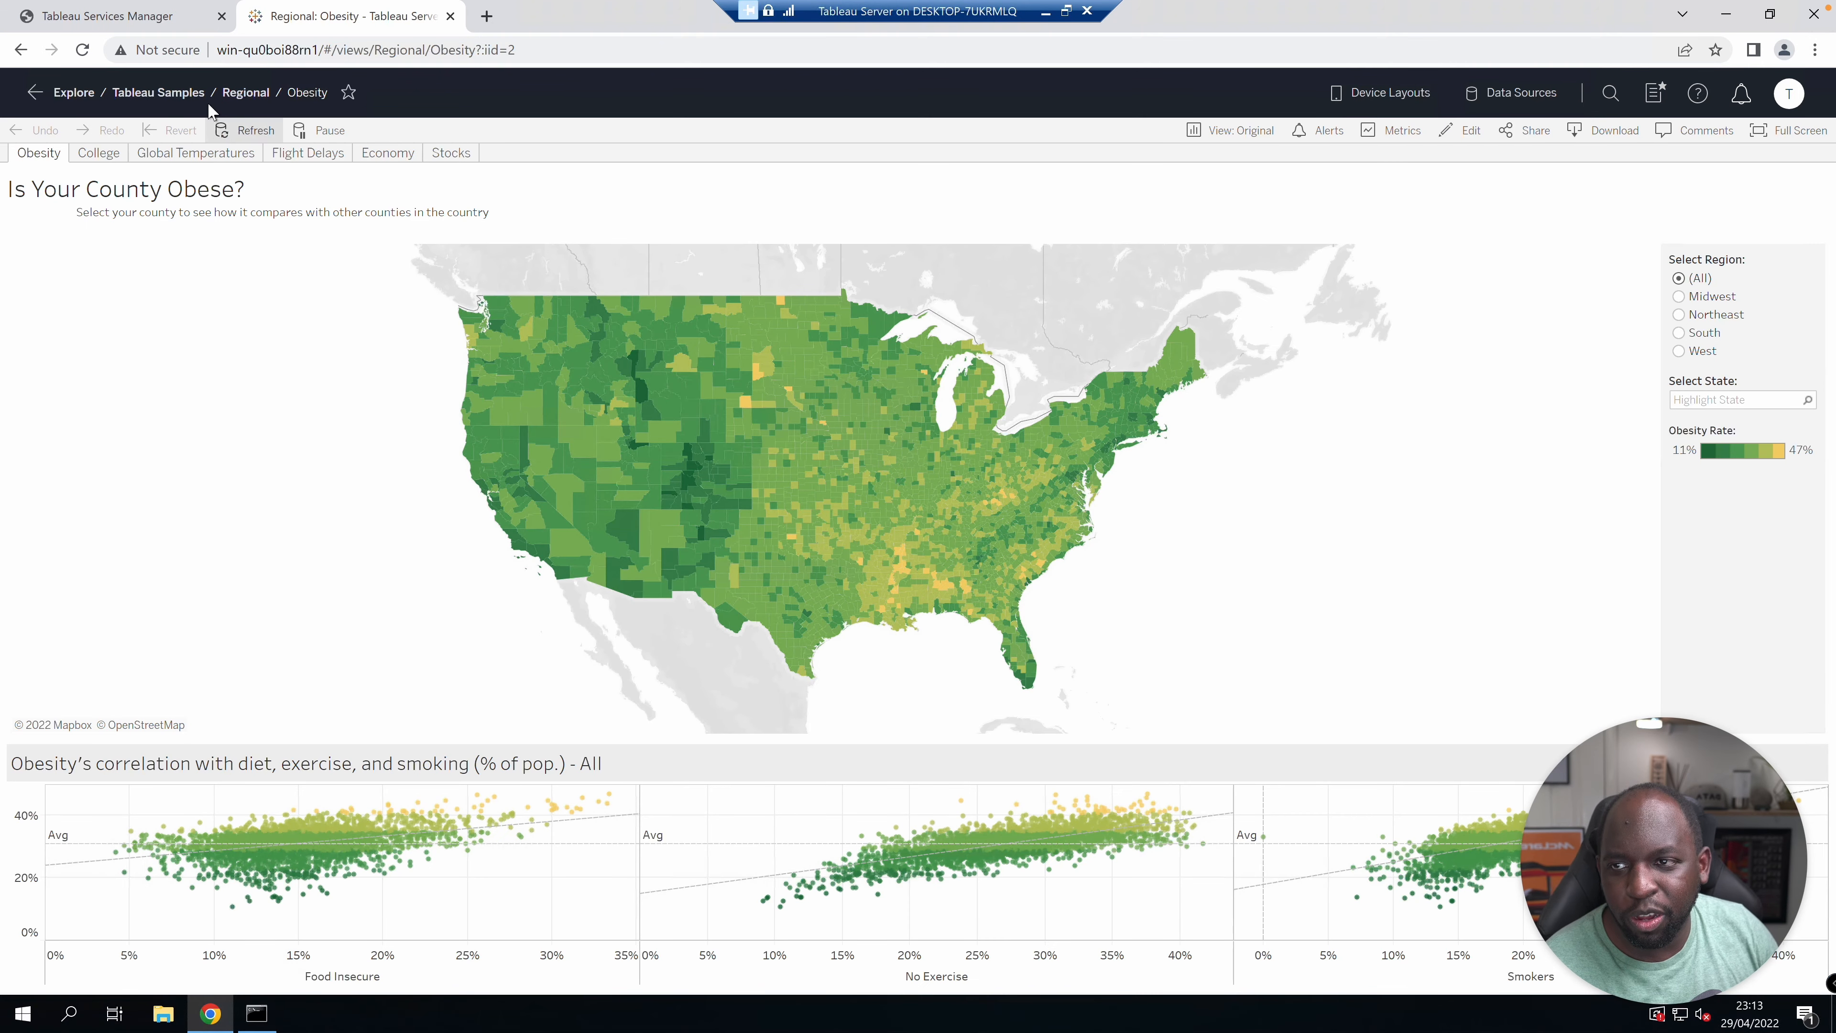
Return to the top-level projects in Explore and minimise the browser to show the server desktop
{"action": "left_click", "coordinate": [73, 93]}
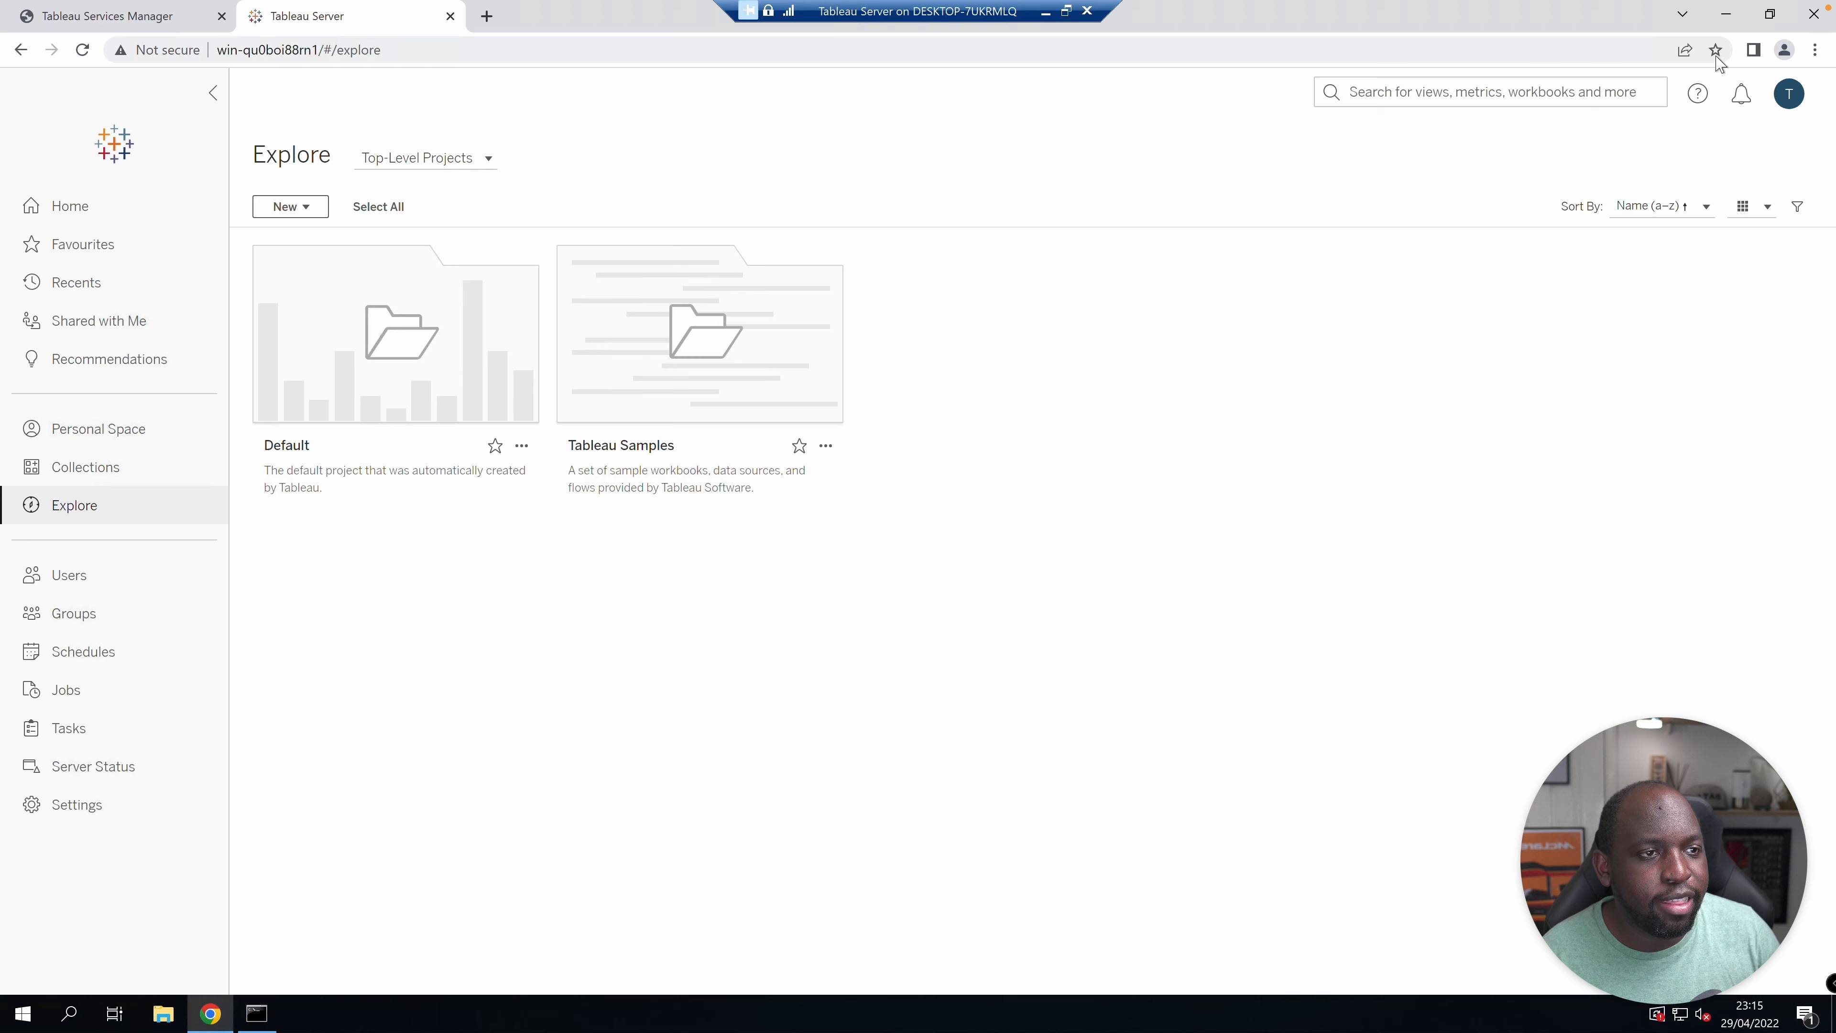
{"action": "left_click", "coordinate": [1725, 12]}
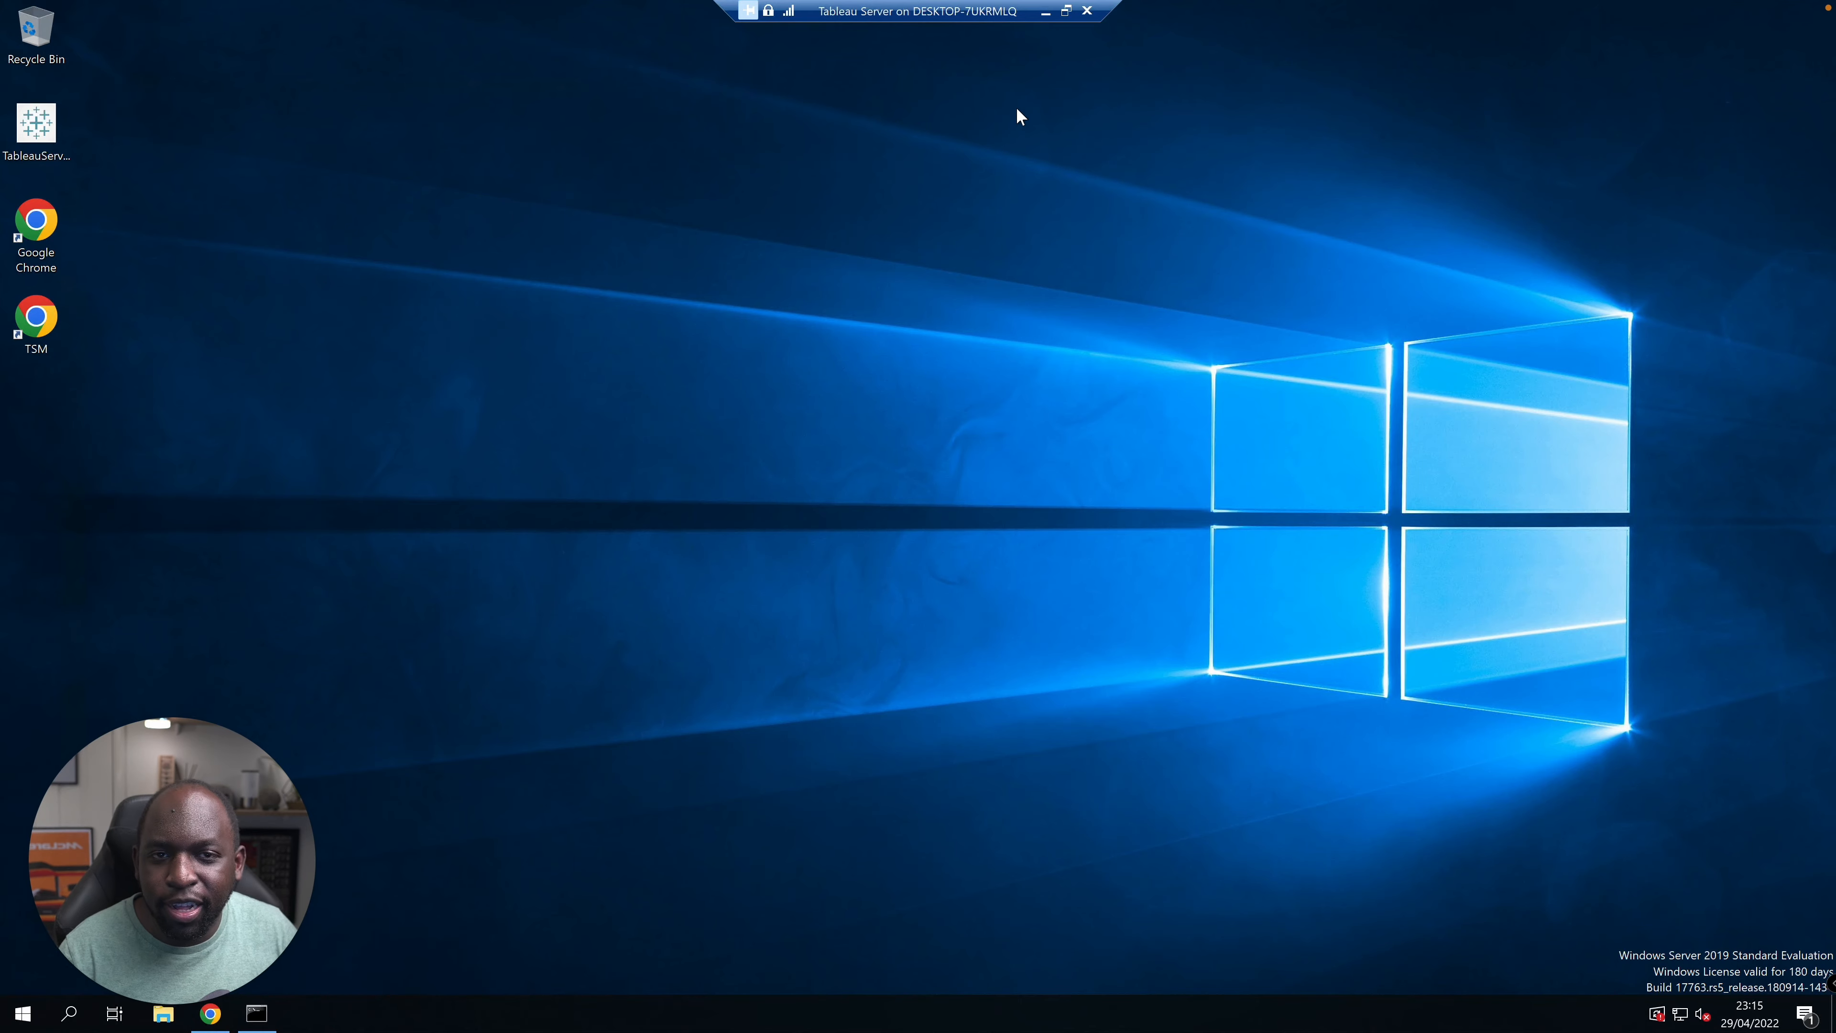
Switch the virtual machine connection to a window and back to full screen mode
{"action": "left_click", "coordinate": [1066, 11]}
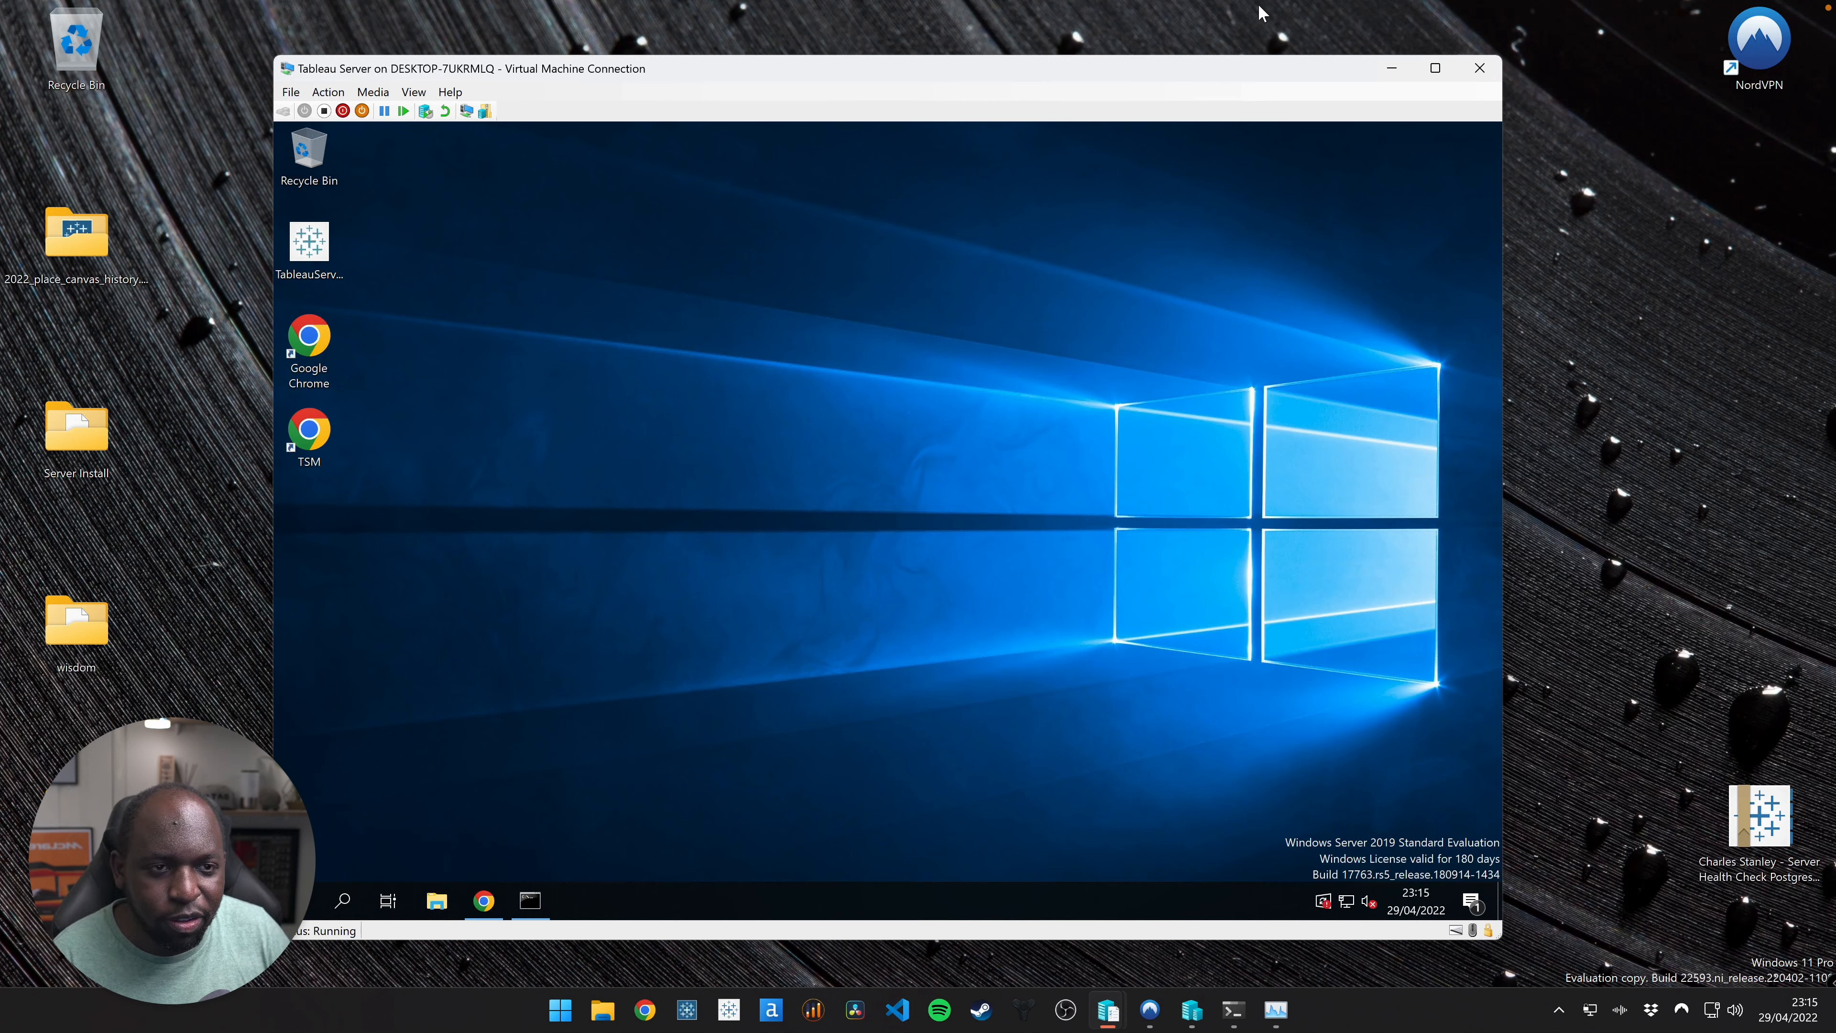
{"action": "left_click", "coordinate": [414, 92]}
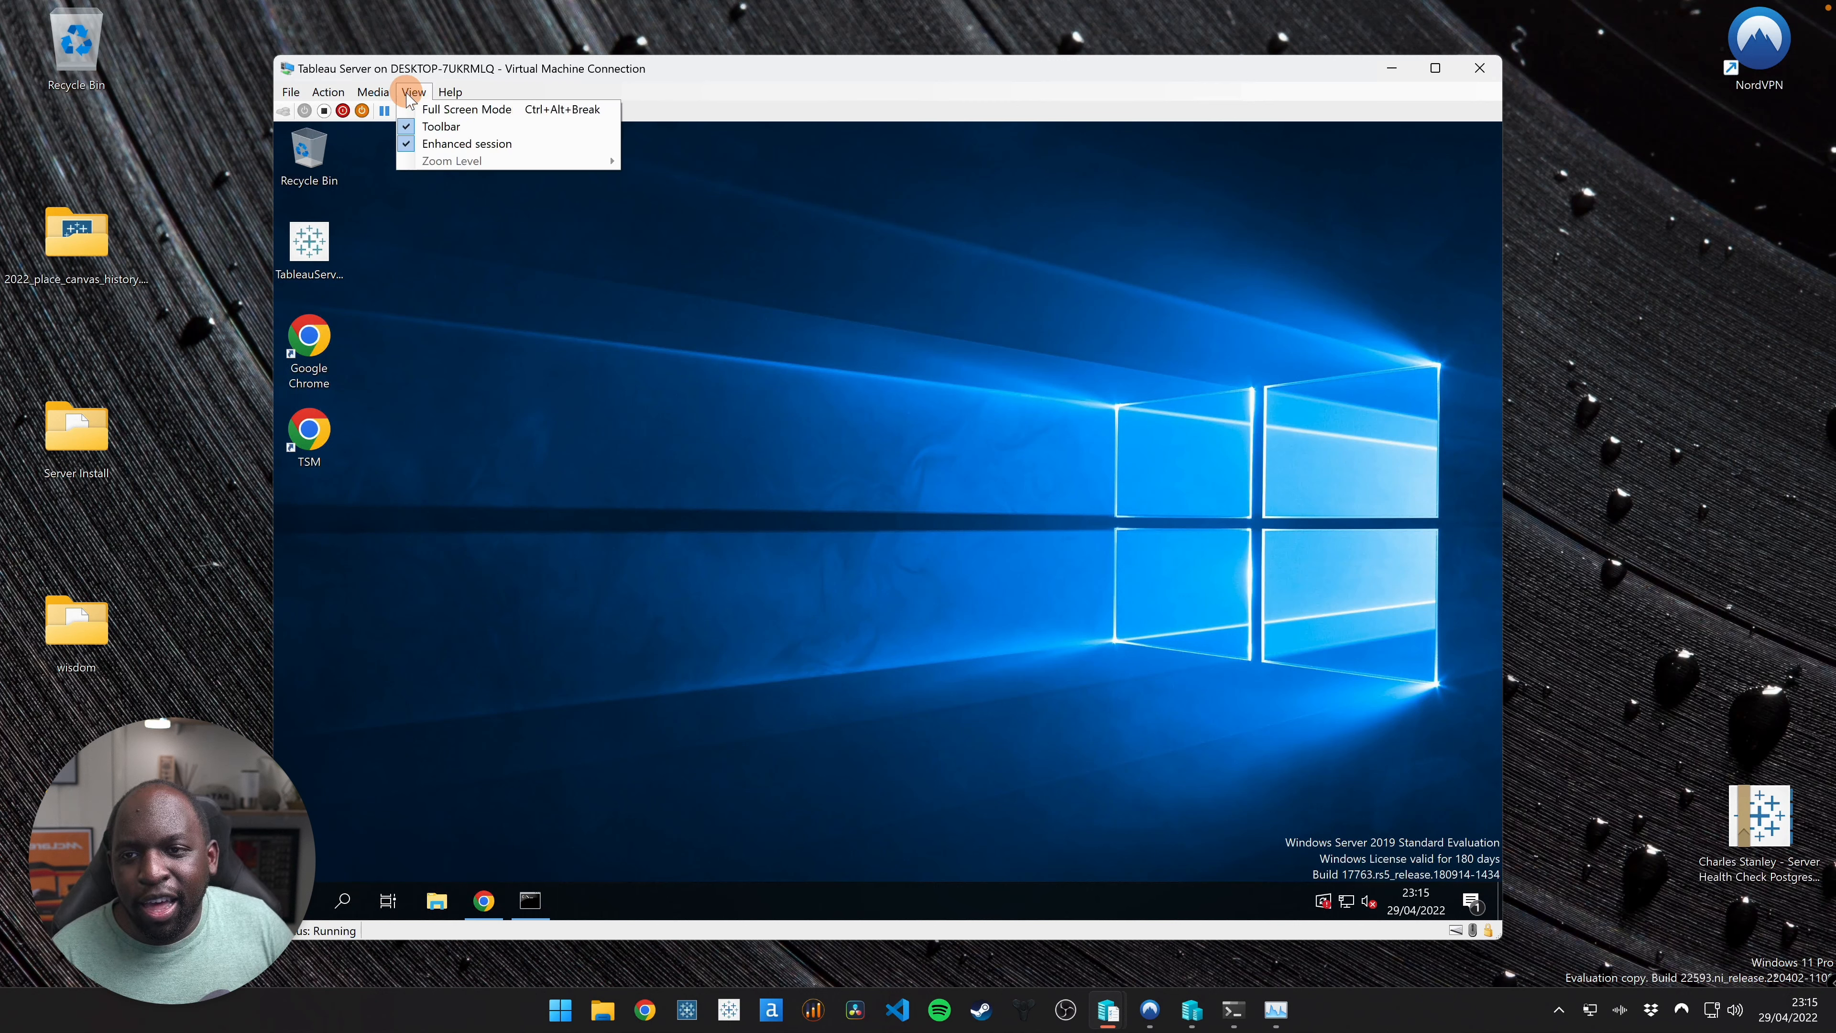
{"action": "left_click", "coordinate": [478, 108]}
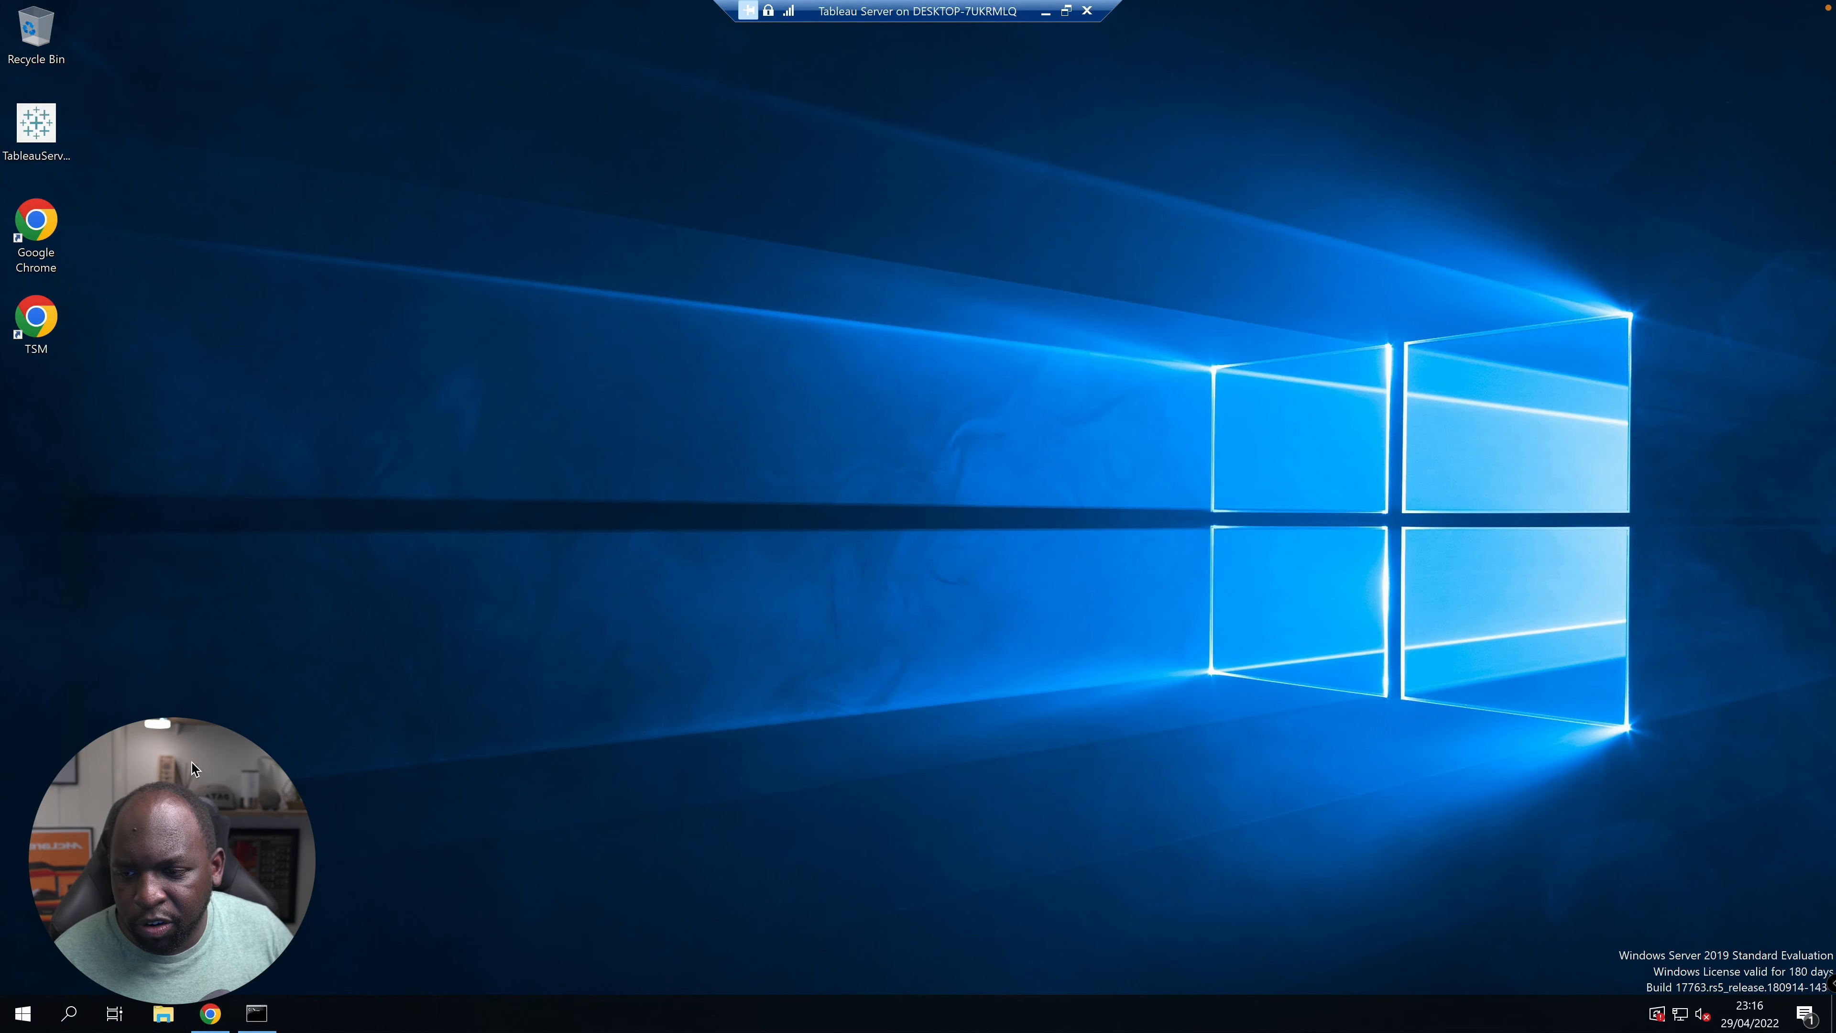
{"action": "left_click_drag", "start_coordinate": [217, 769], "coordinate": [1711, 87]}
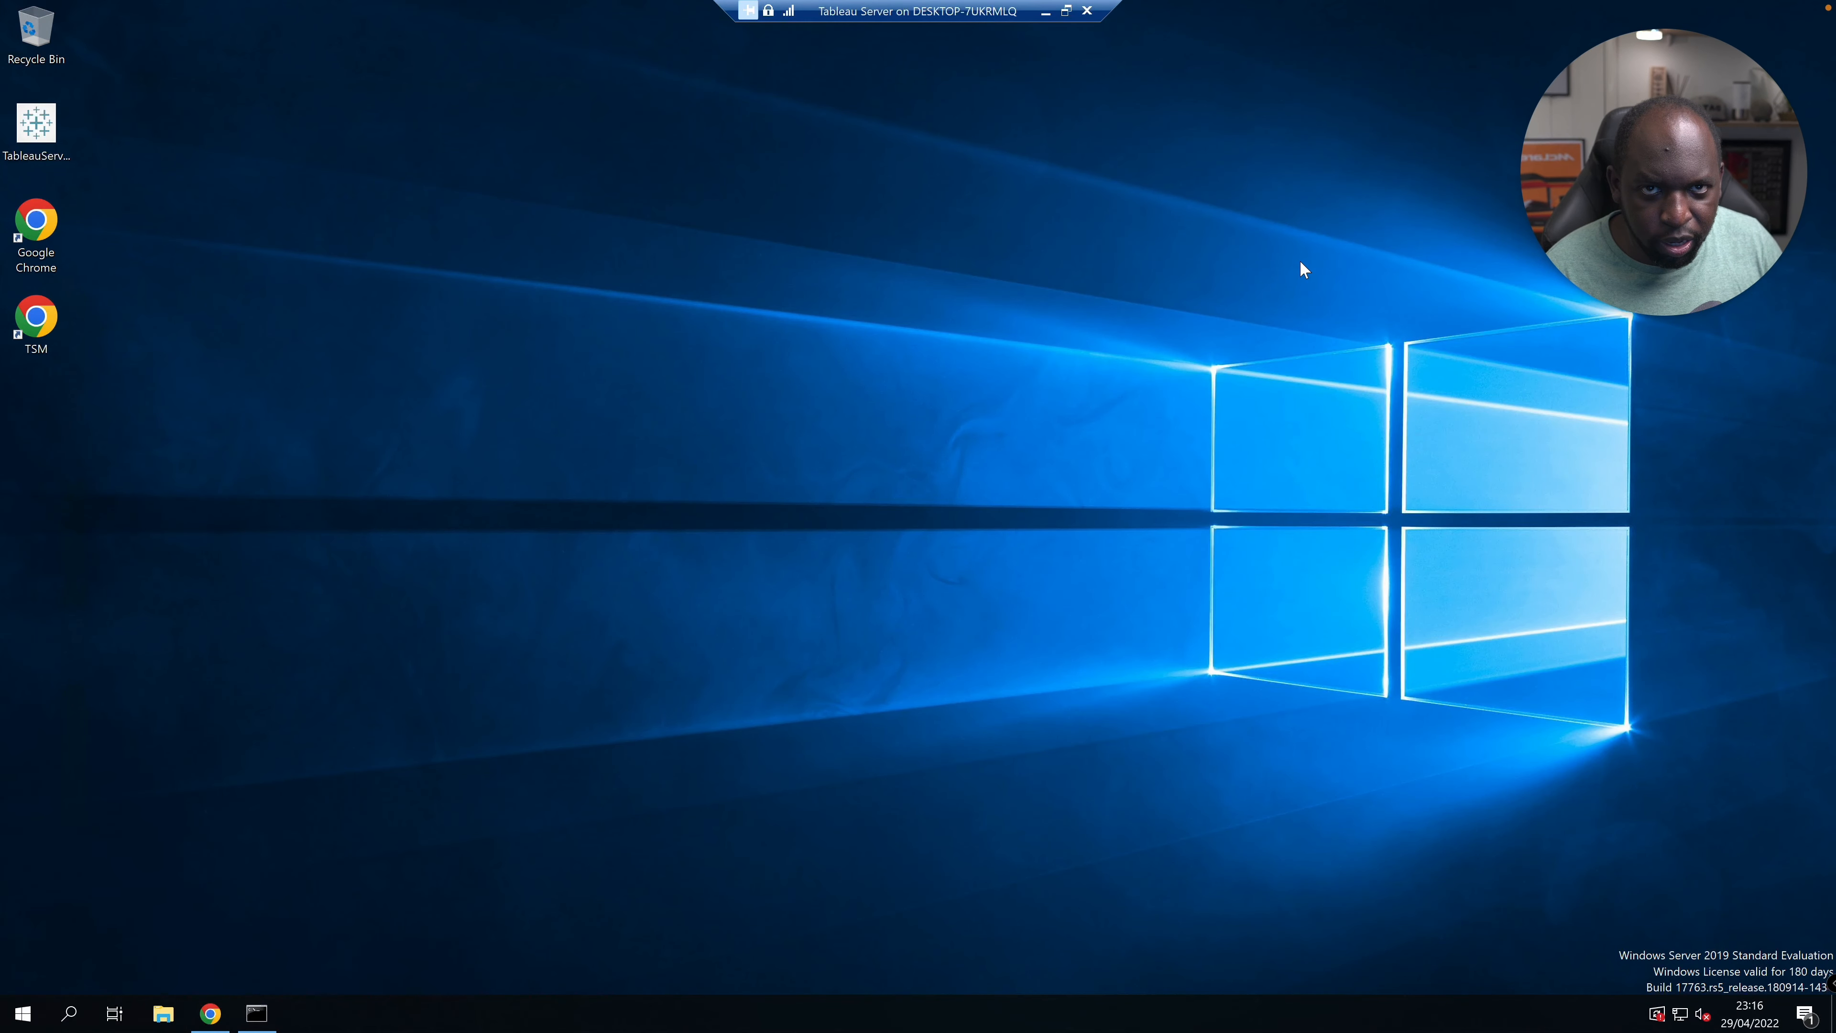